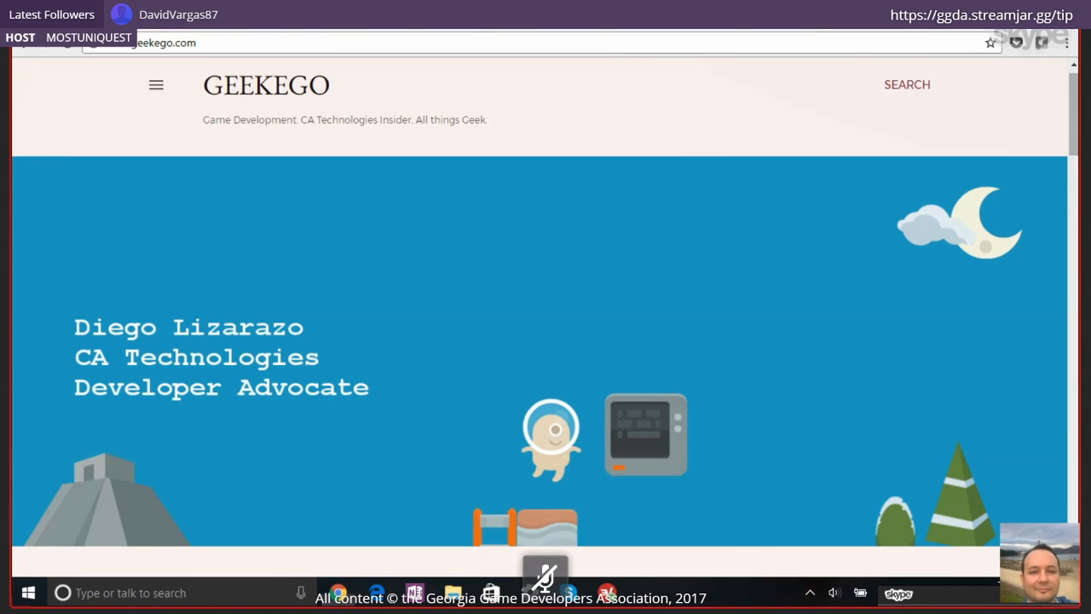
Open the Construct 3 public beta announcement from the Scirra home page and highlight "Construct 3" in its title
click(162, 19)
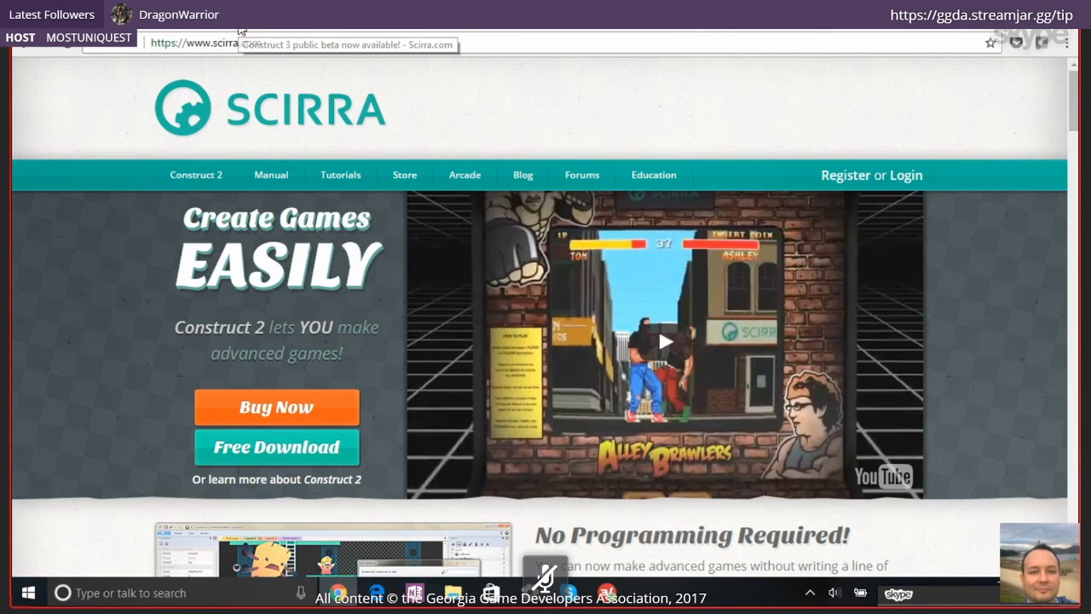
click(241, 31)
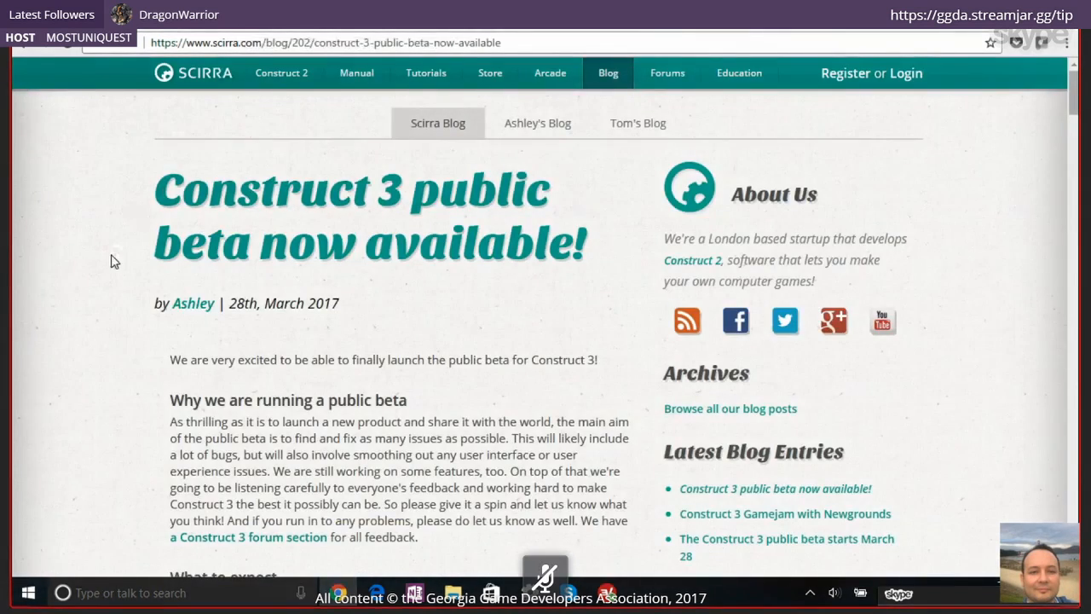
drag(404, 189, 164, 187)
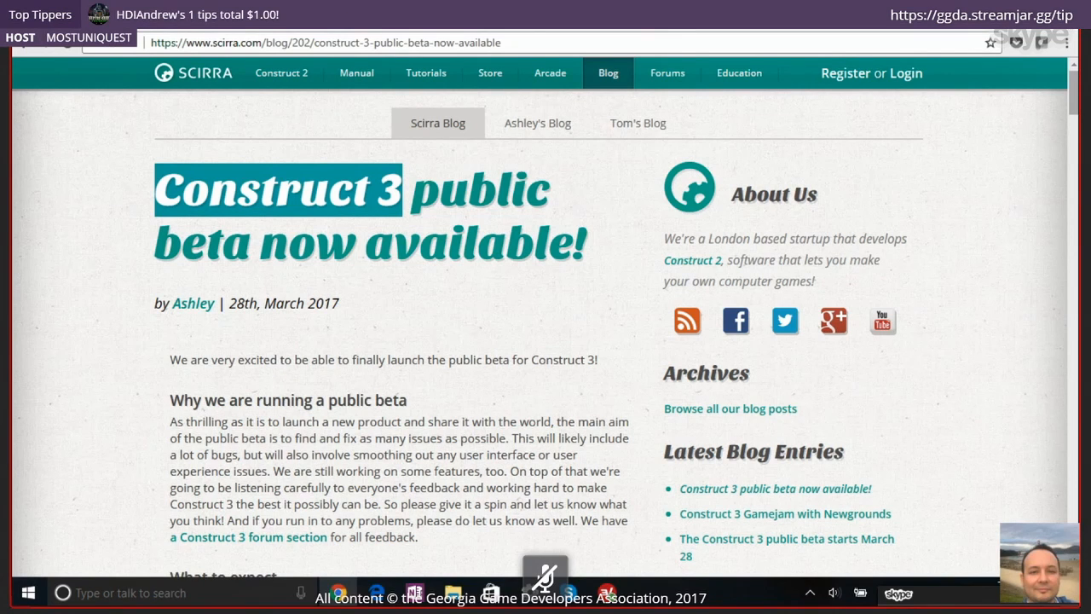
click(85, 17)
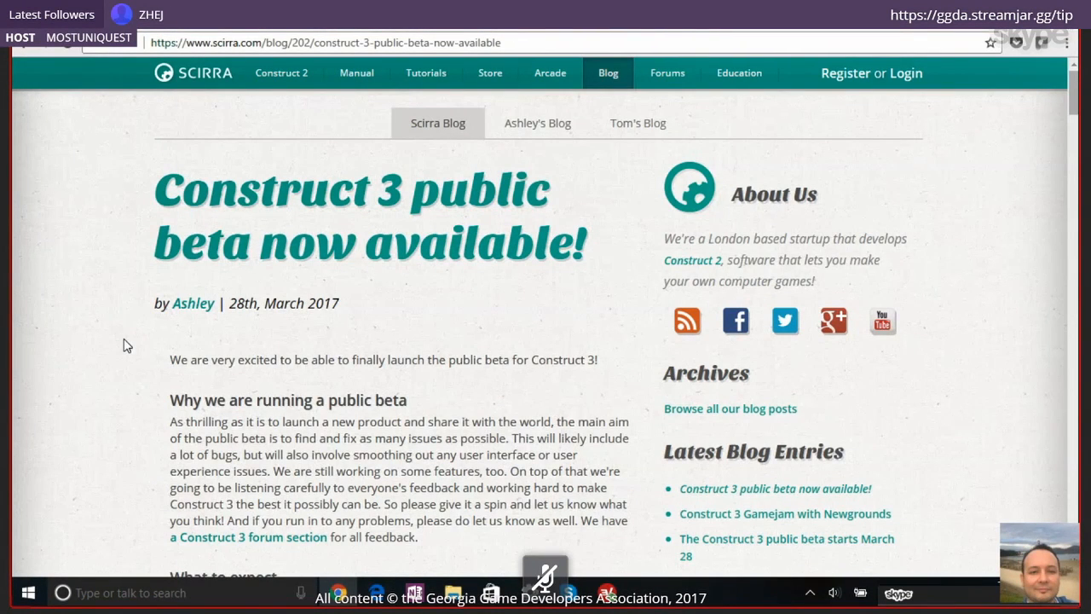
Read the beta announcement down to the editor.construct.net link, highlight that link and return to the Scirra home page
scroll(205, 396, down, 1)
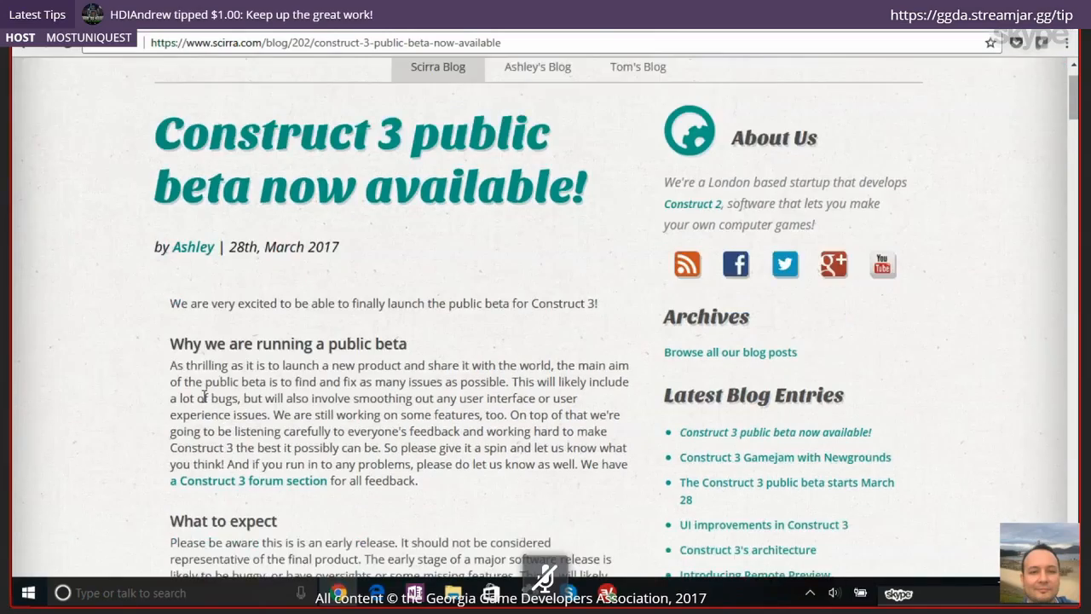
scroll(204, 396, down, 10)
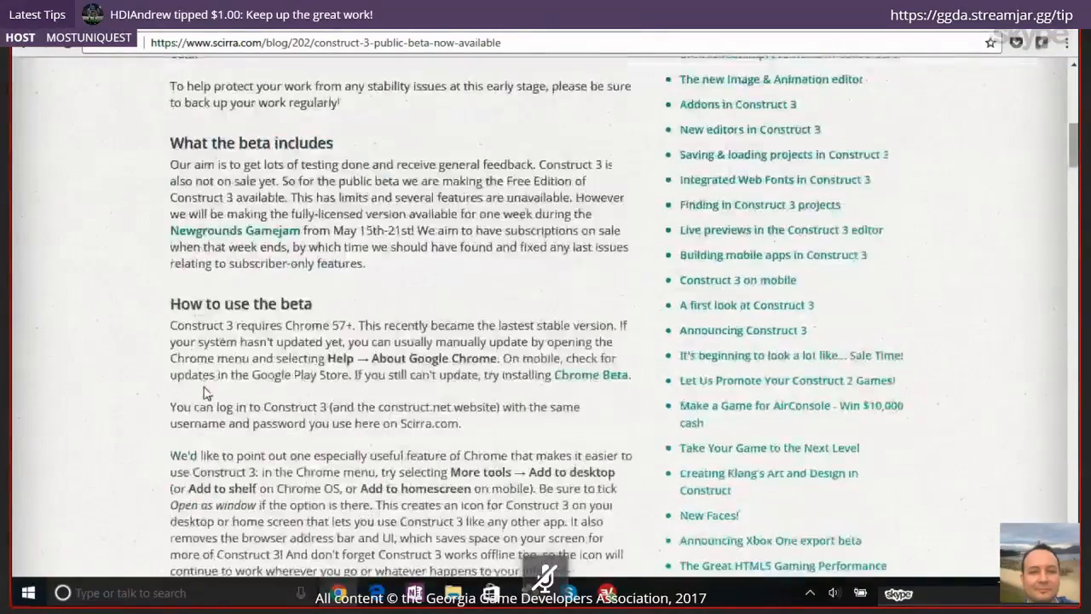
scroll(204, 394, down, 10)
scroll(204, 392, up, 6)
drag(544, 426, 277, 407)
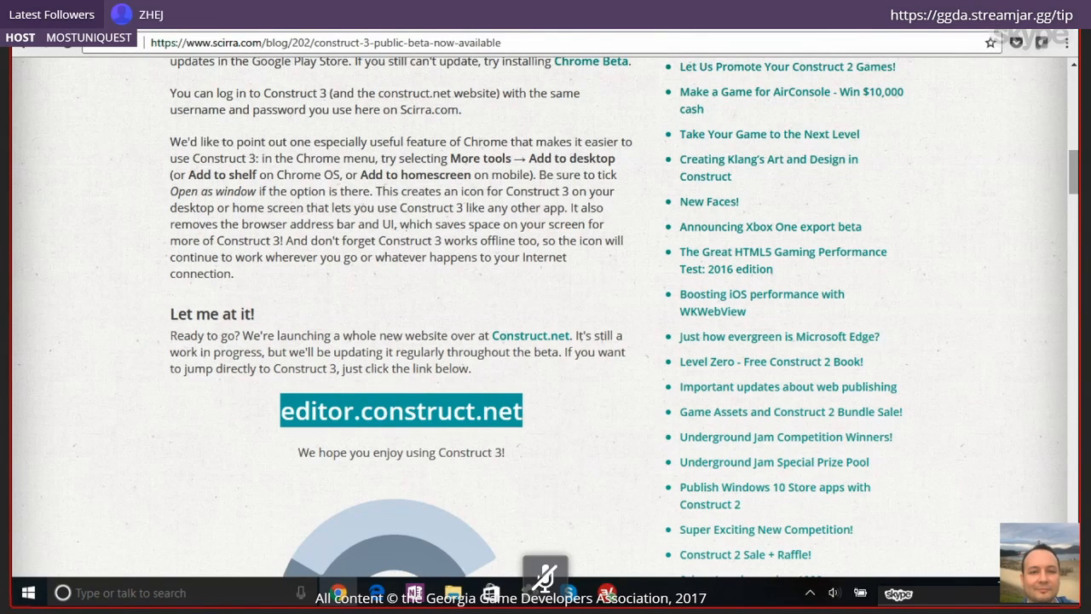
click(79, 17)
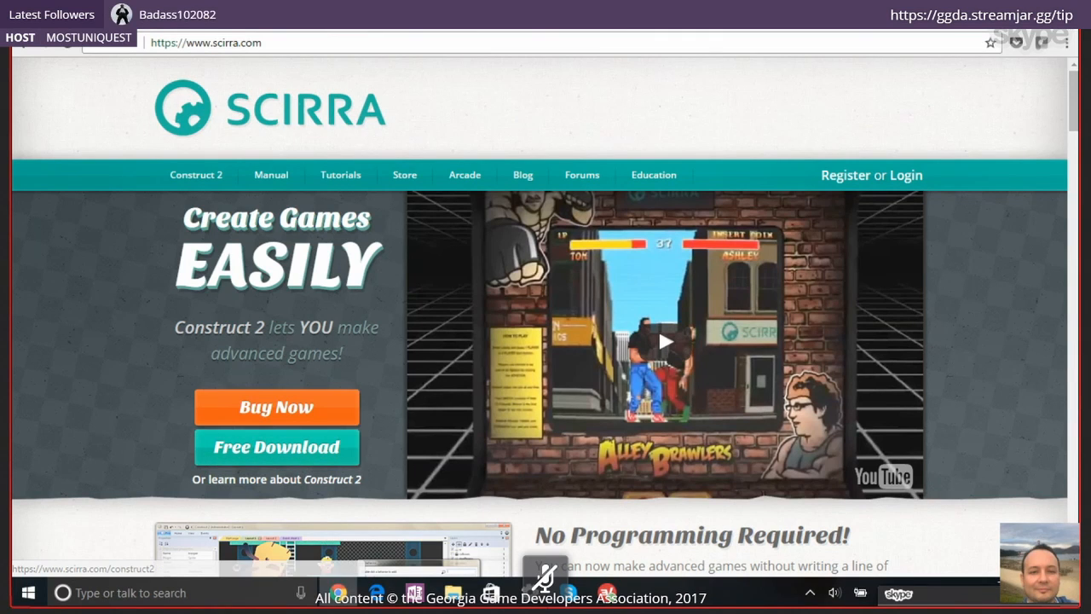
Switch to Construct 2 and look through the templates offered for a new project
click(530, 593)
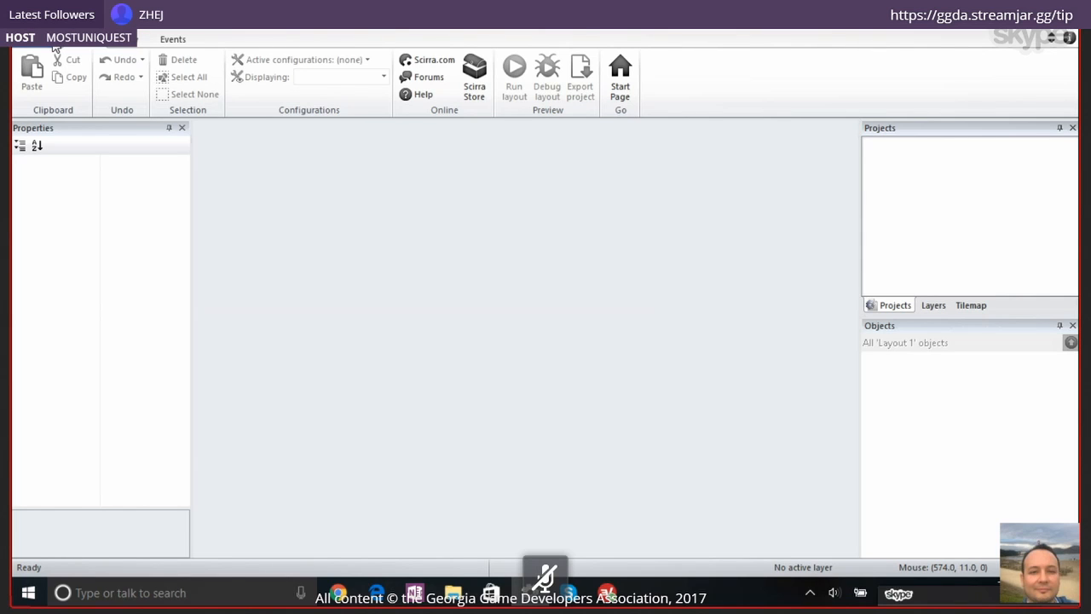
click(53, 46)
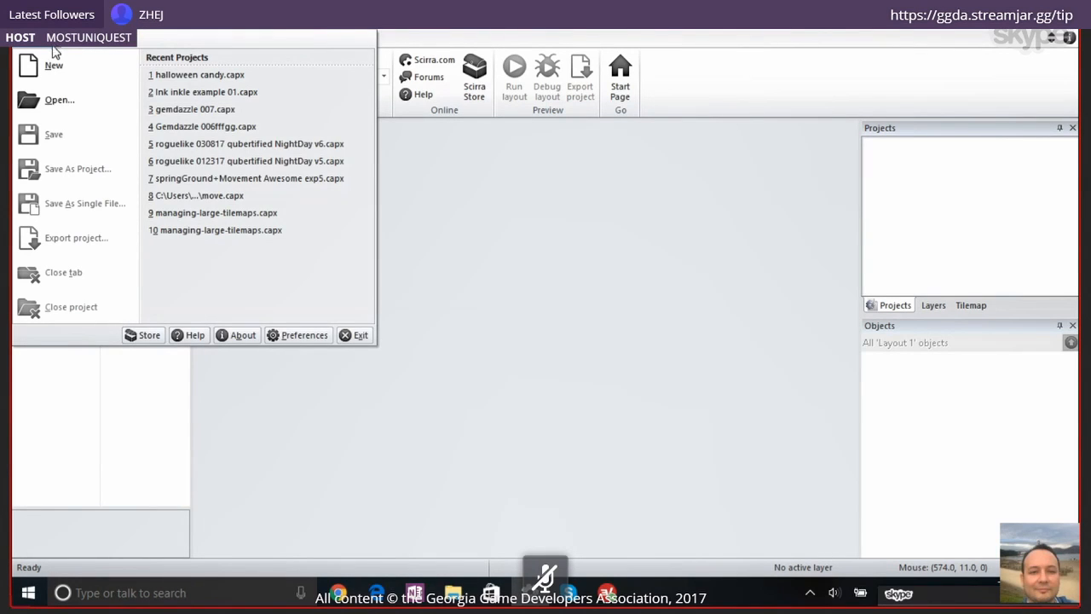
click(100, 77)
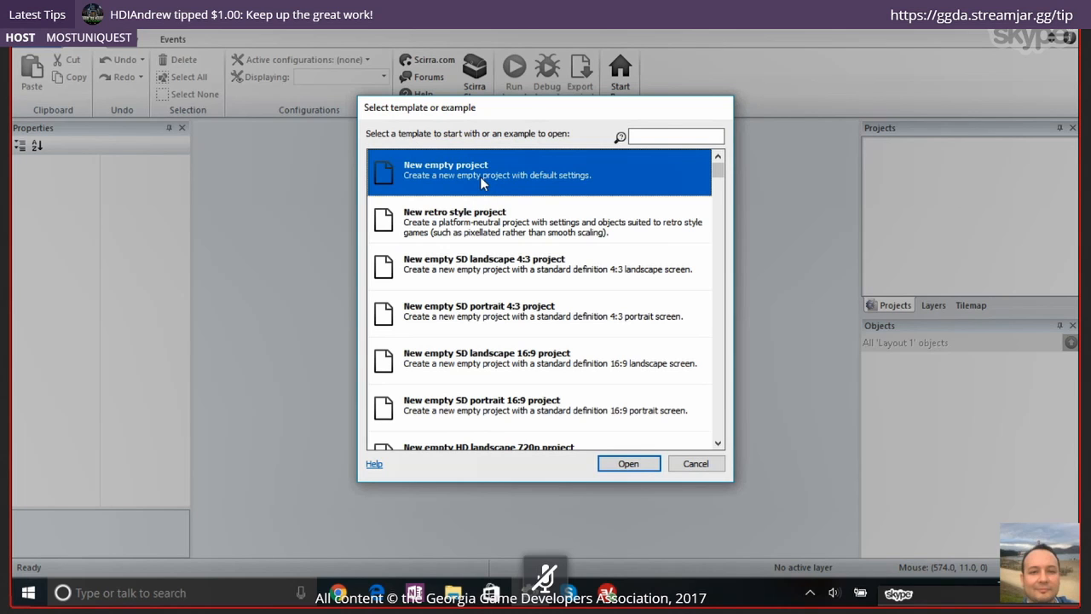
scroll(558, 235, down, 3)
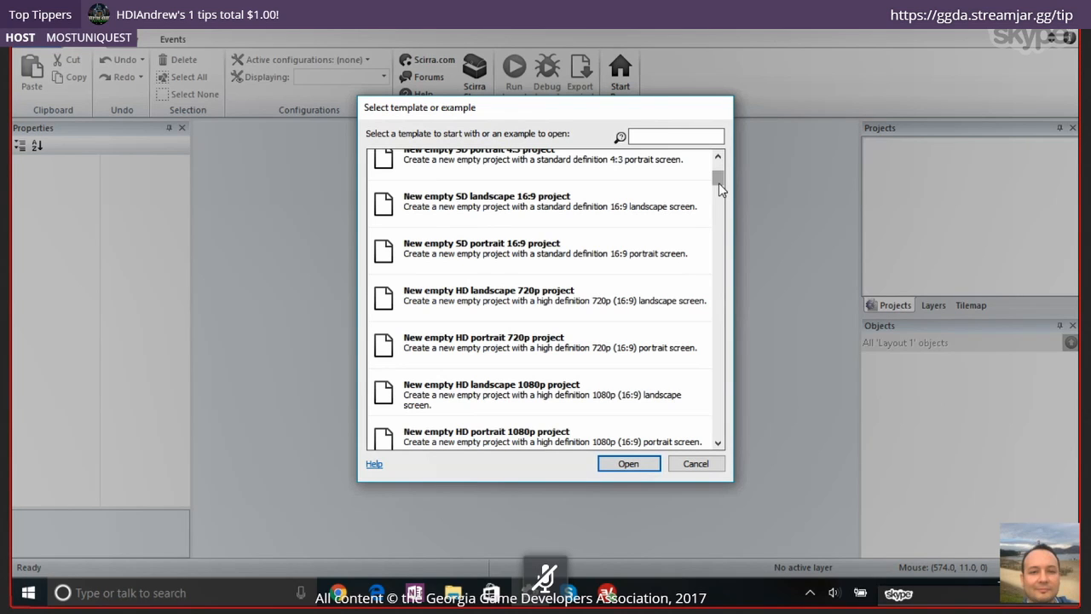
scroll(719, 182, up, 3)
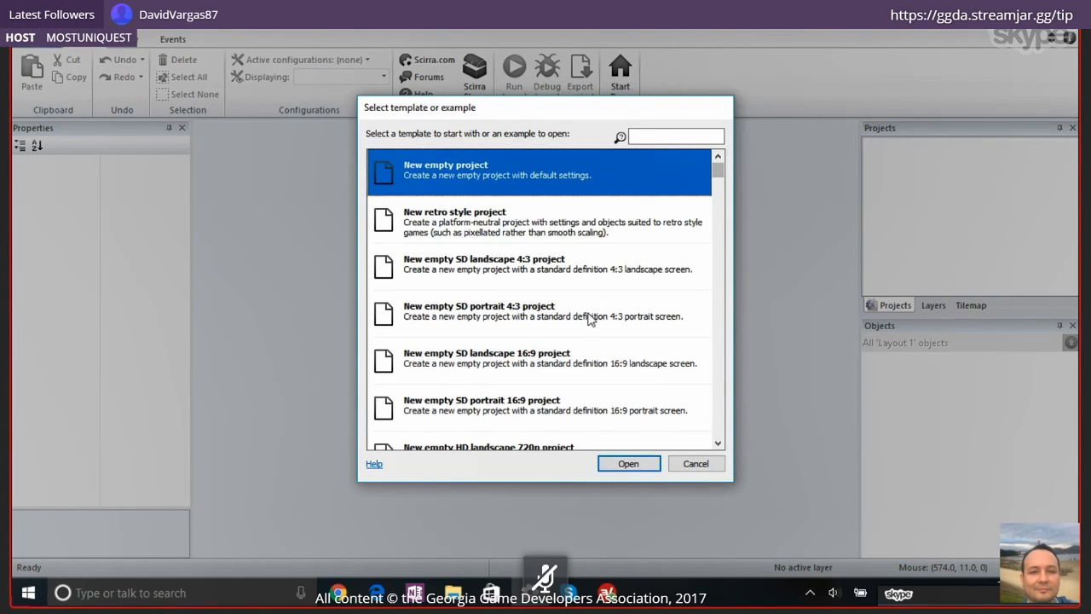
Filter the templates by "cata" and open the Physics Catapult template as a new project
click(655, 134)
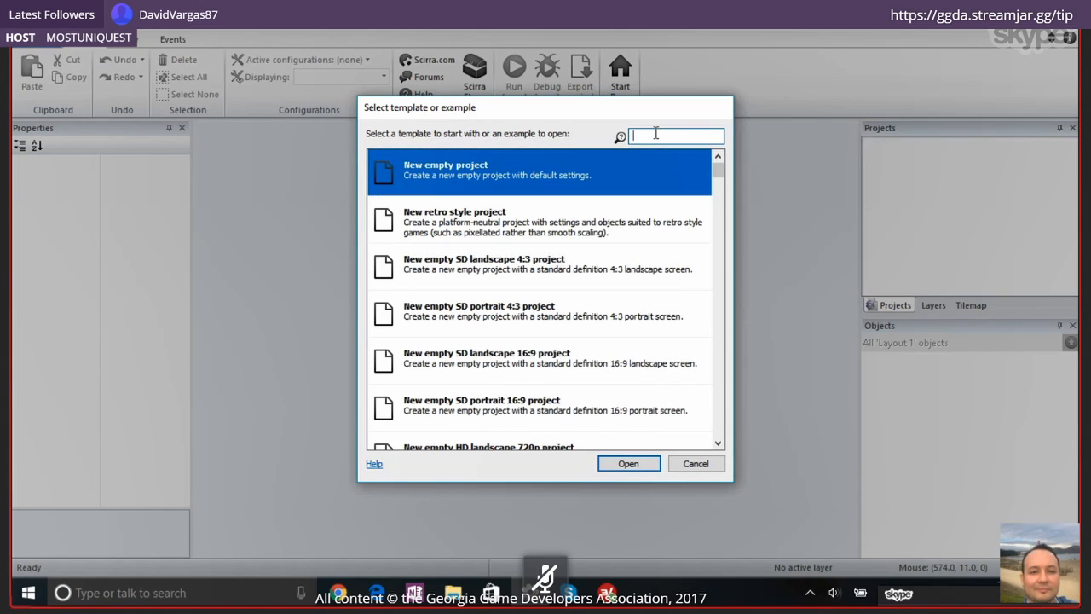
text(cata)
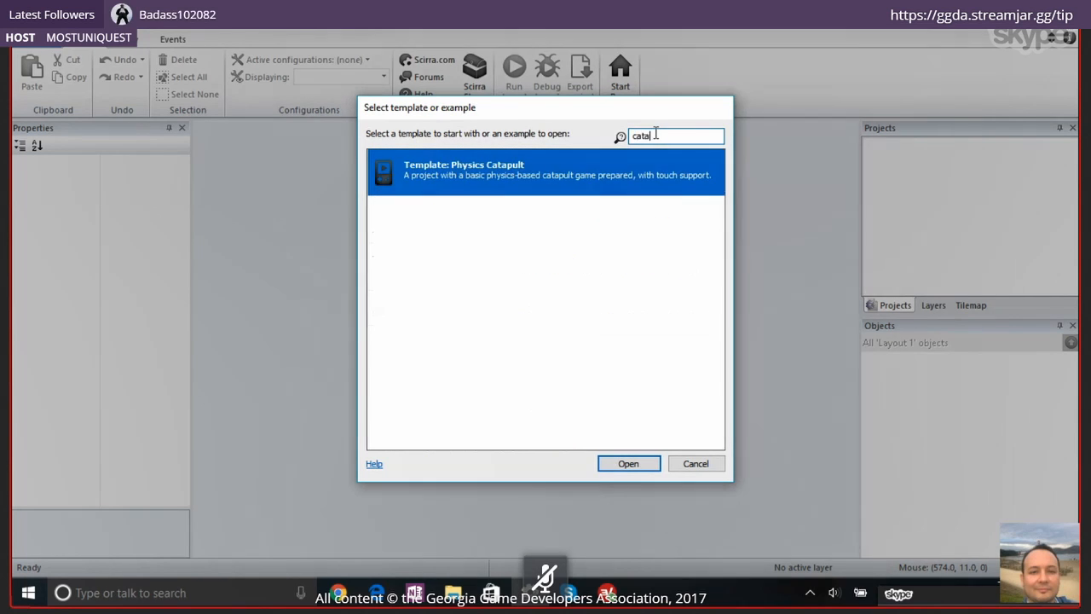
double_click(497, 188)
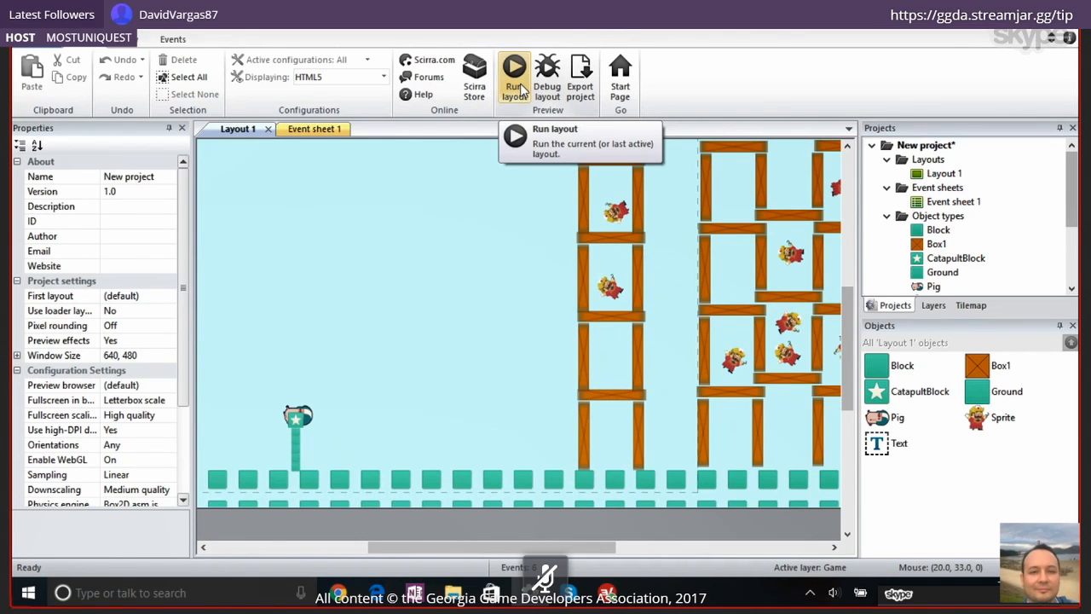
Close the open catapult project
click(34, 39)
click(695, 34)
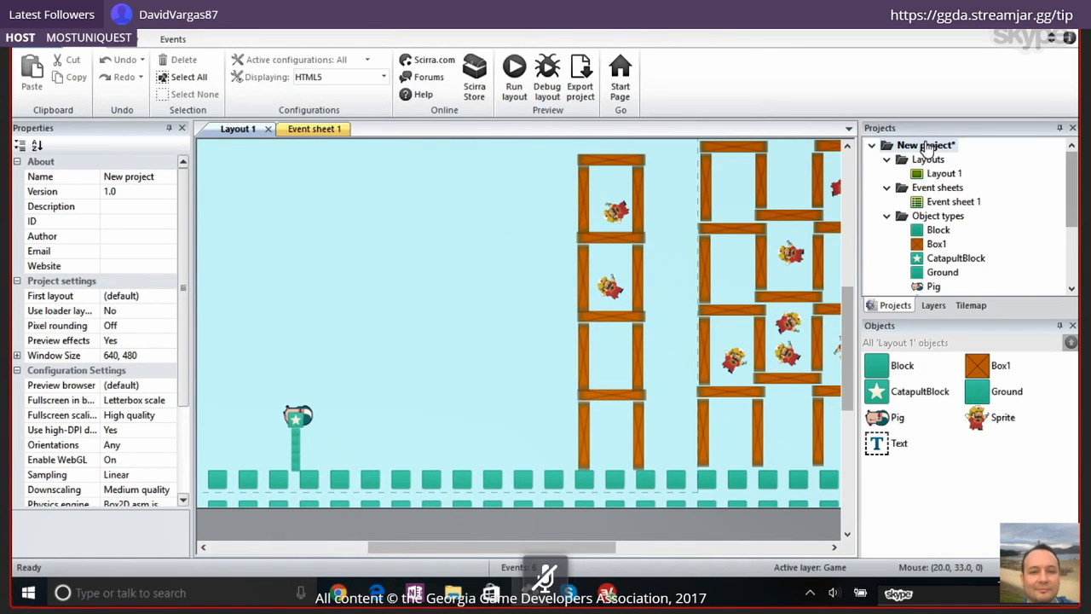
right_click(927, 146)
click(943, 153)
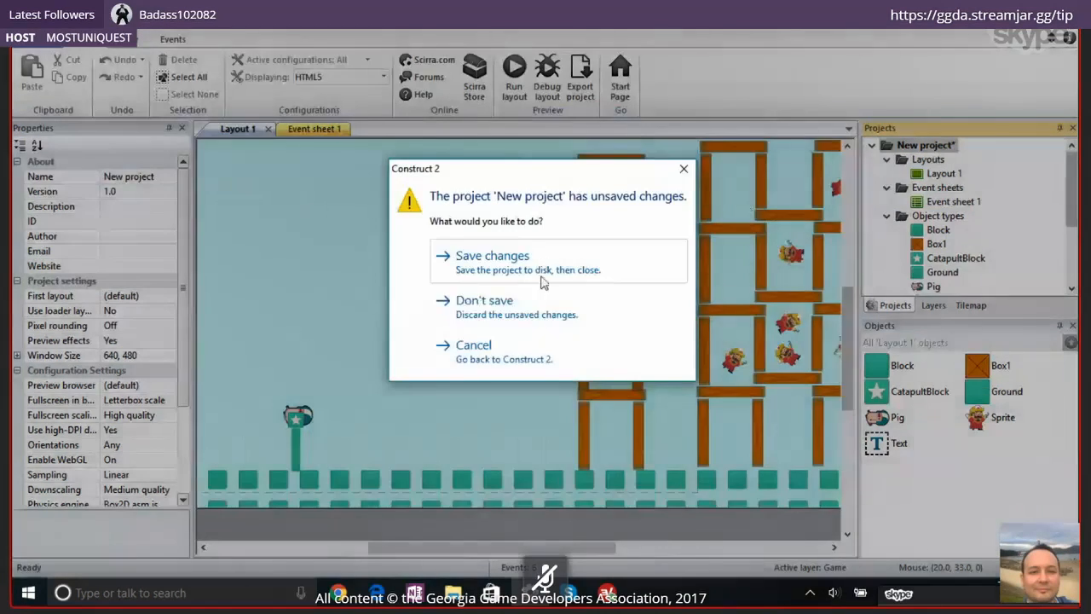
click(519, 303)
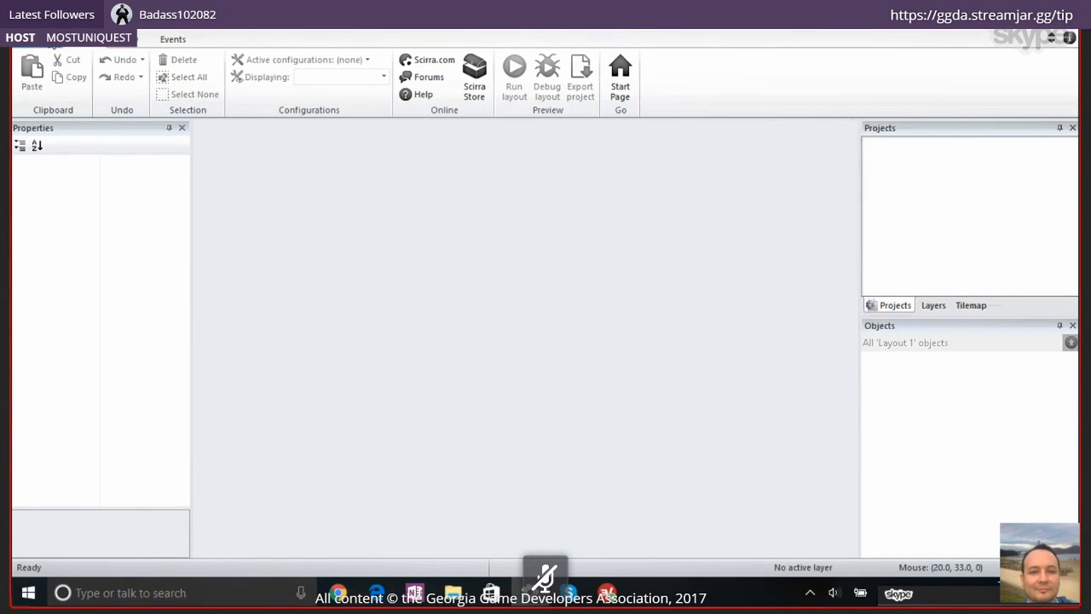
Create a new project from the Physics Catapult template, filtering the template list by "cata"
click(49, 47)
click(54, 66)
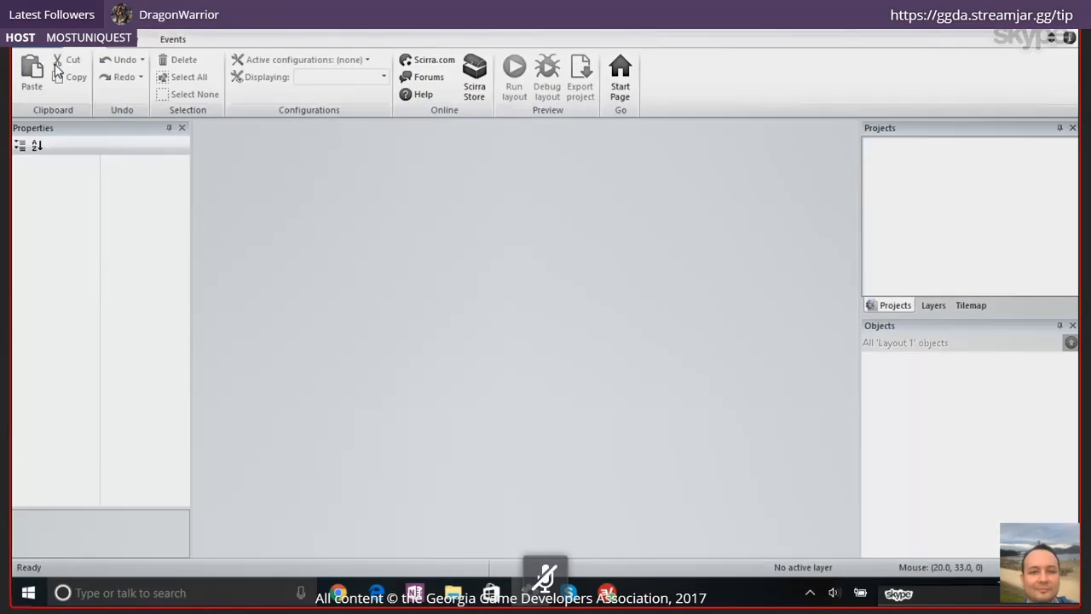
scroll(496, 171, down, 5)
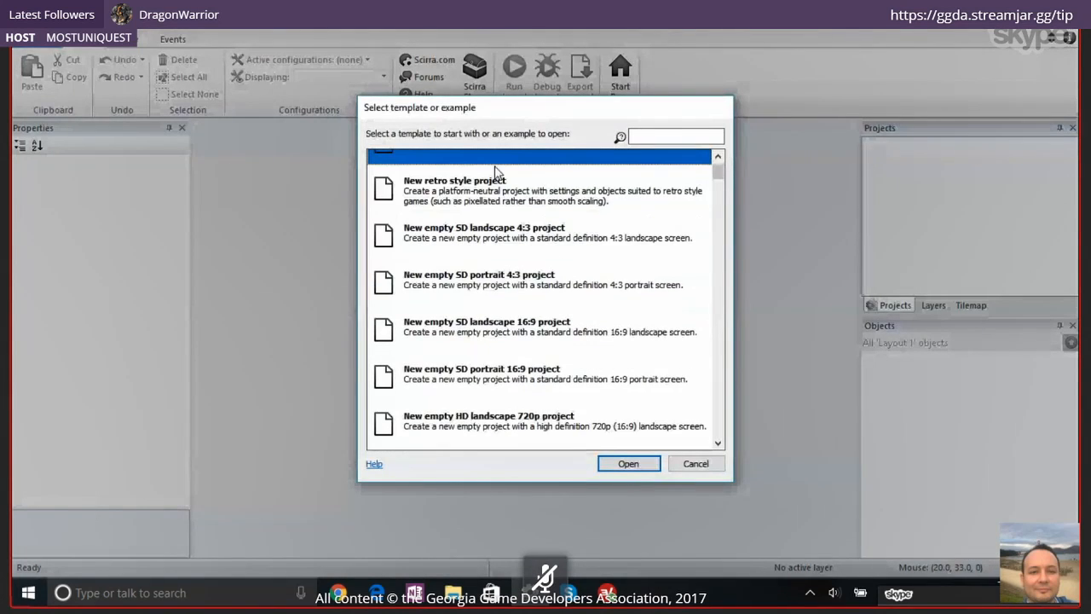
scroll(496, 170, down, 12)
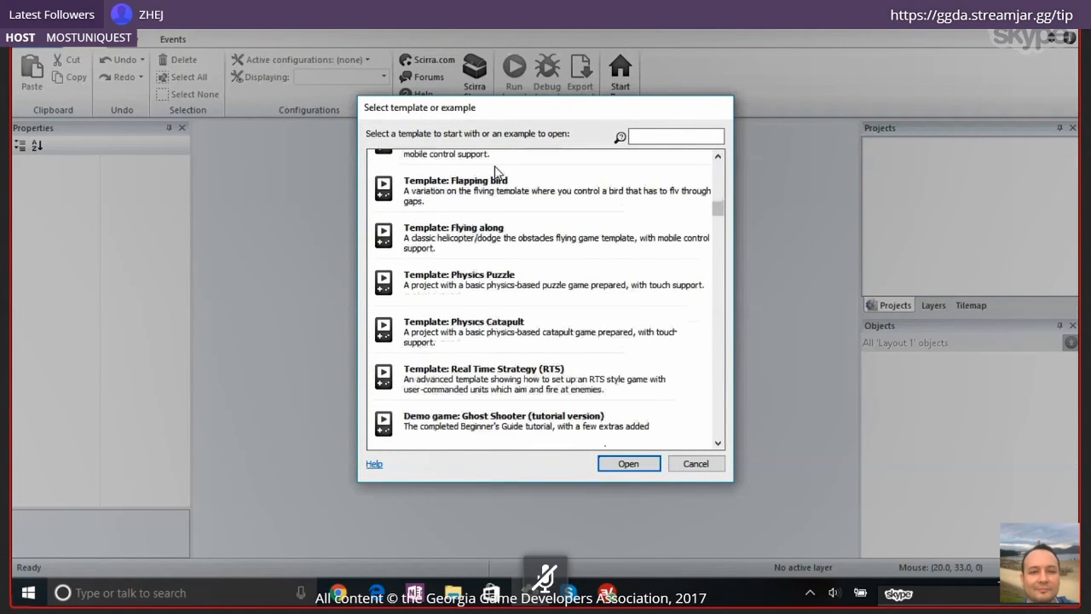
scroll(497, 170, up, 15)
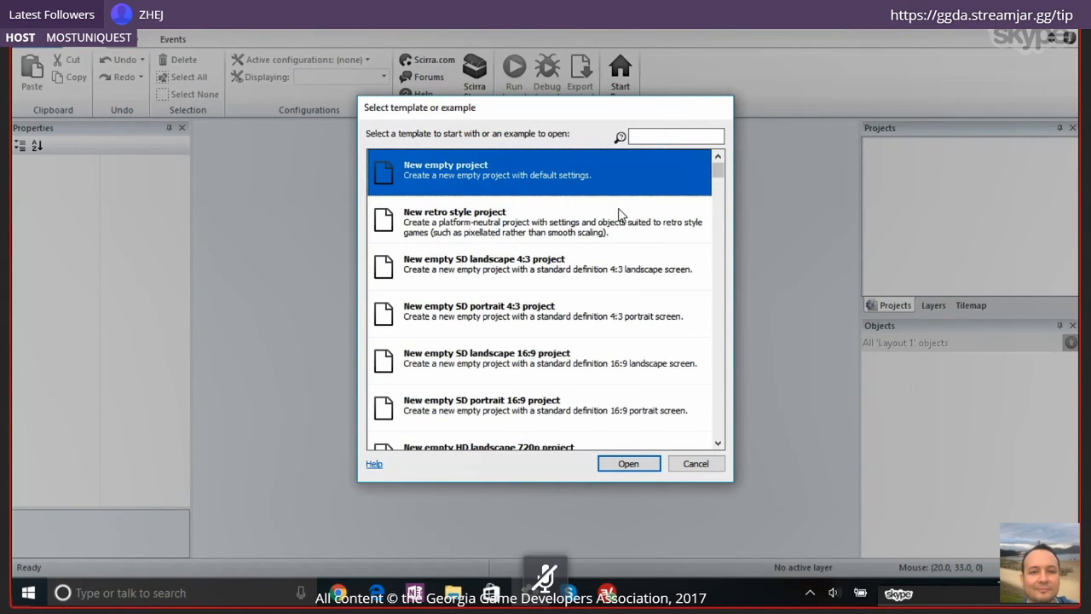
click(653, 135)
text(ca)
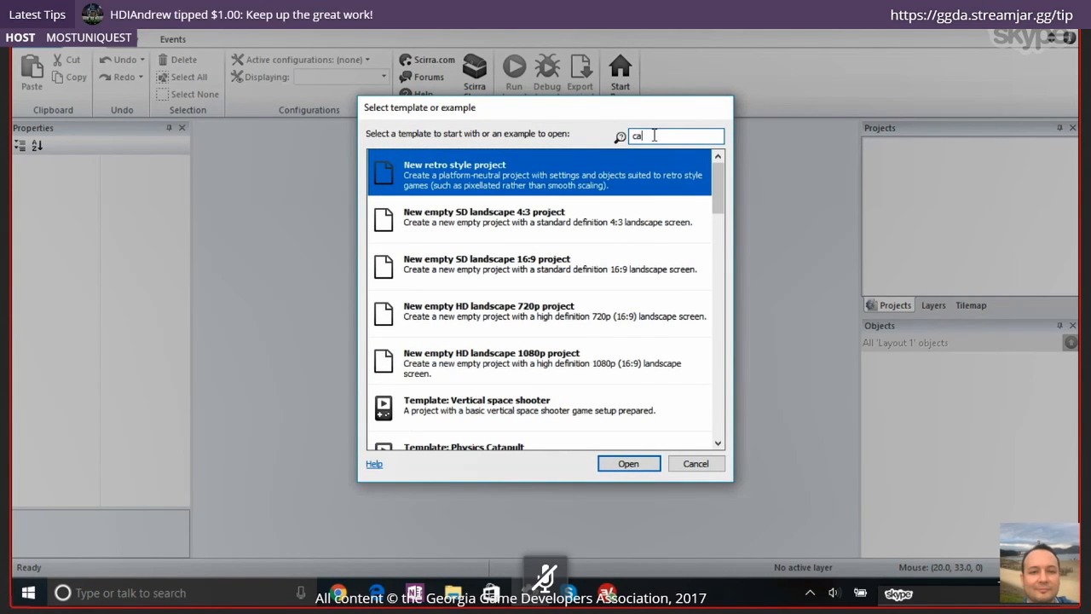
text(ta)
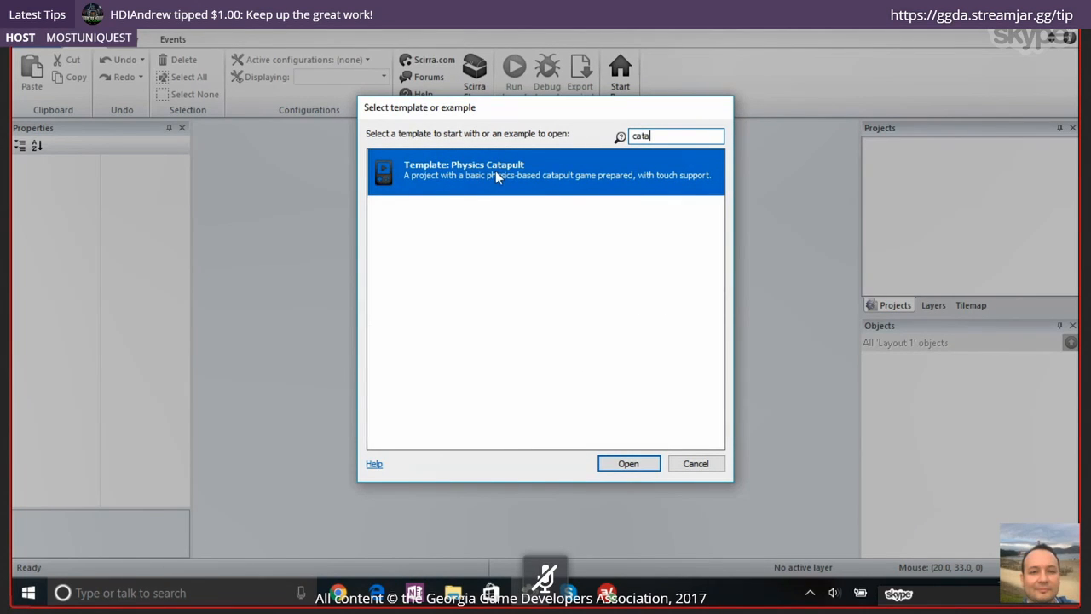
click(628, 464)
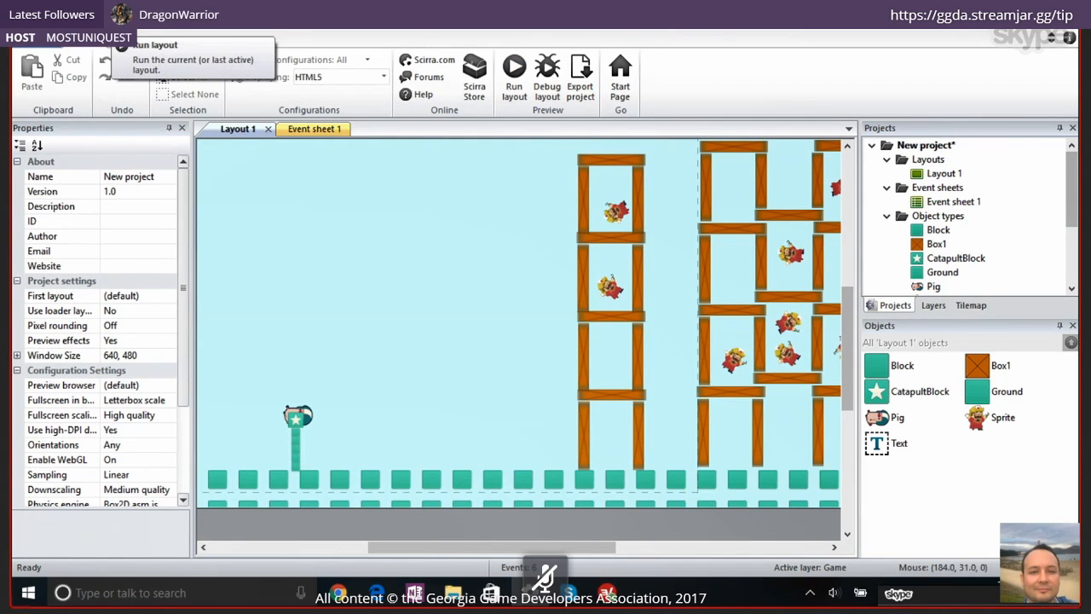
Run the layout to test catapulting the pig into the wooden tower, and close the browser preview with all its tabs
click(509, 75)
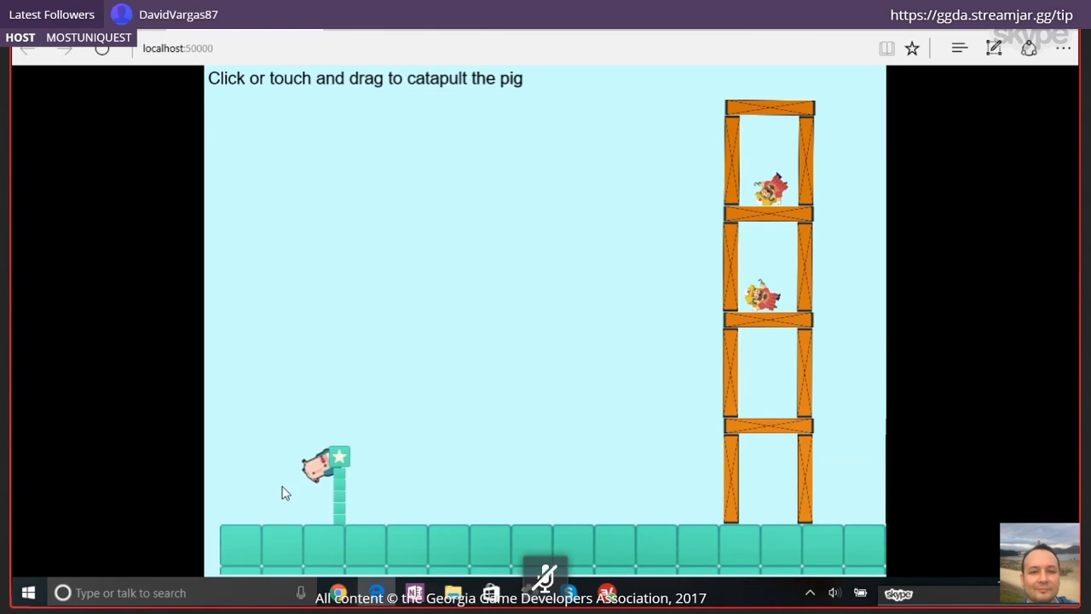
drag(286, 493, 227, 541)
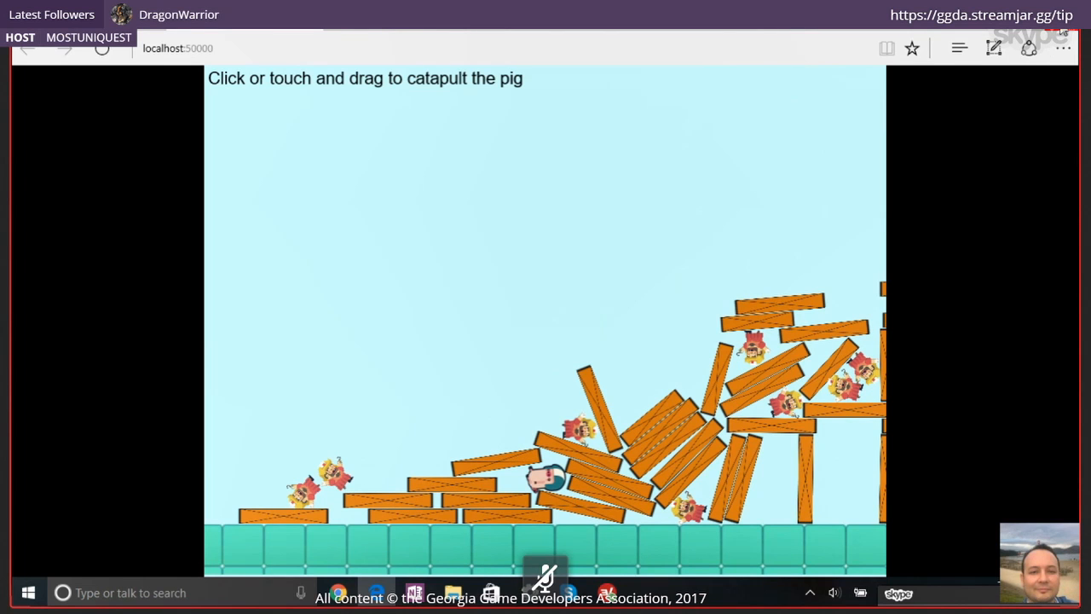
click(1063, 32)
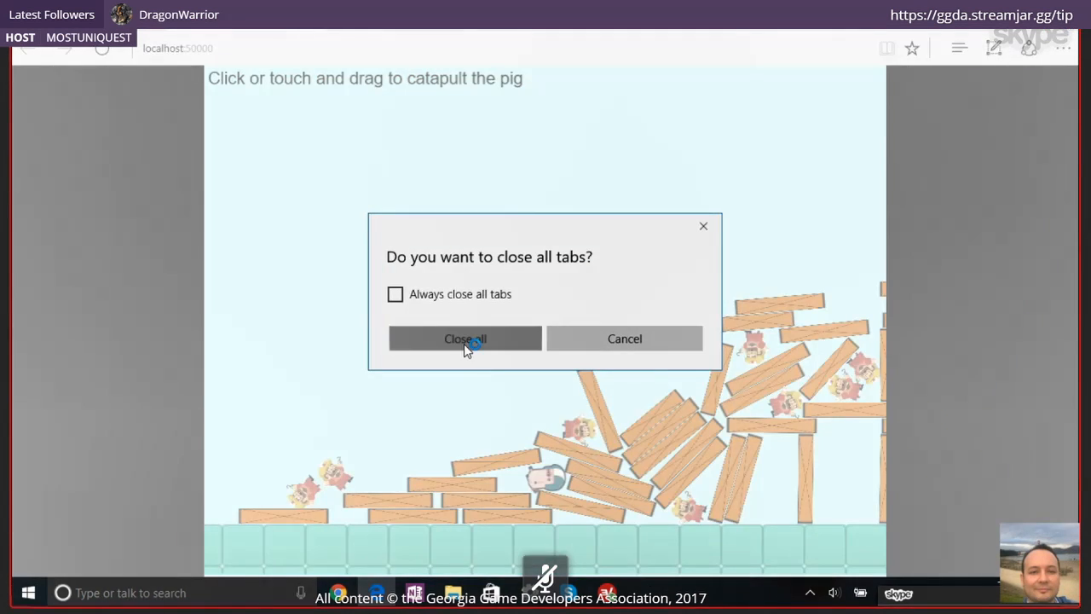
click(465, 345)
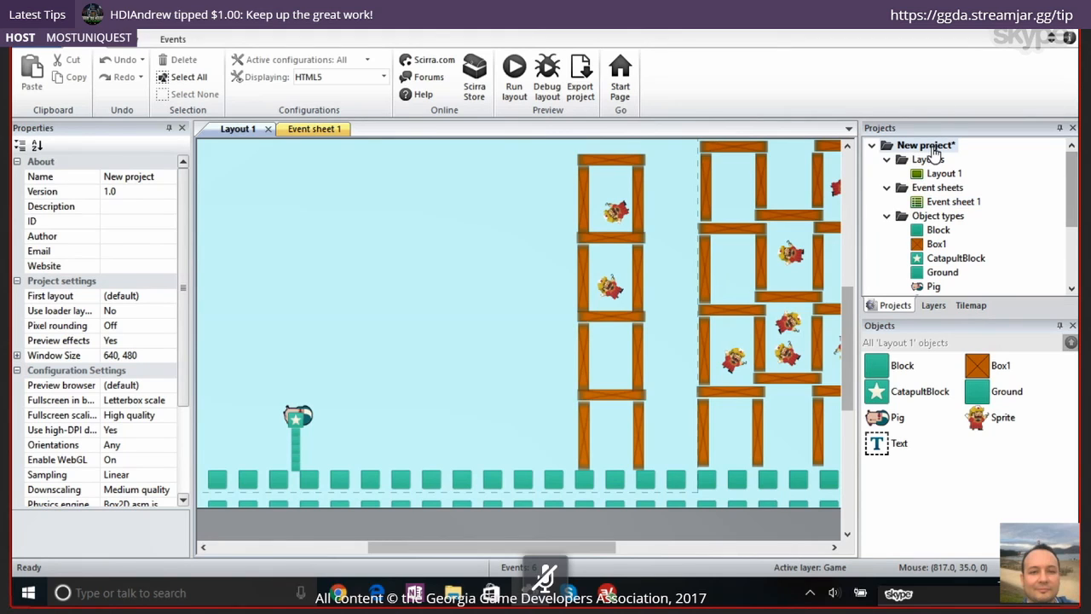
Set the project's preview browser to Chrome and show the available browser choices again
click(933, 150)
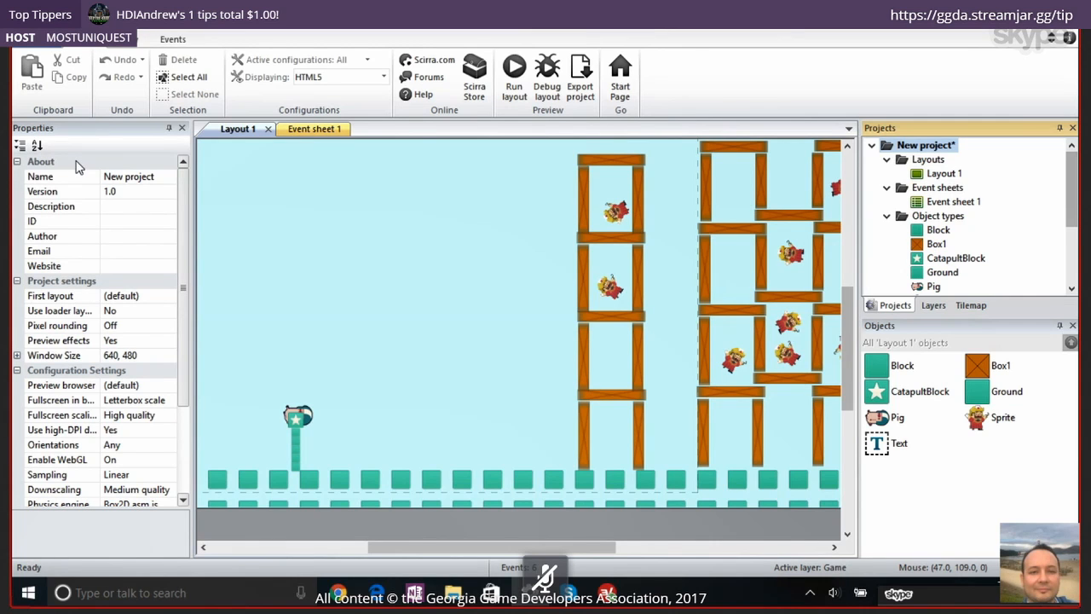
mouse_move(186, 195)
mouse_down()
mouse_move(186, 269)
mouse_move(197, 180)
mouse_up()
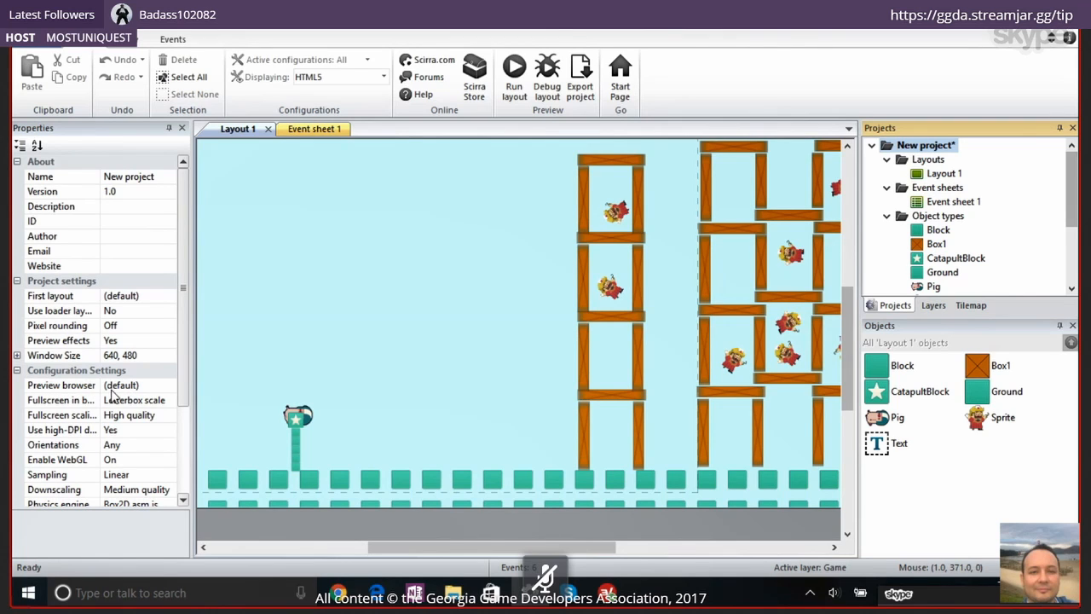
click(170, 388)
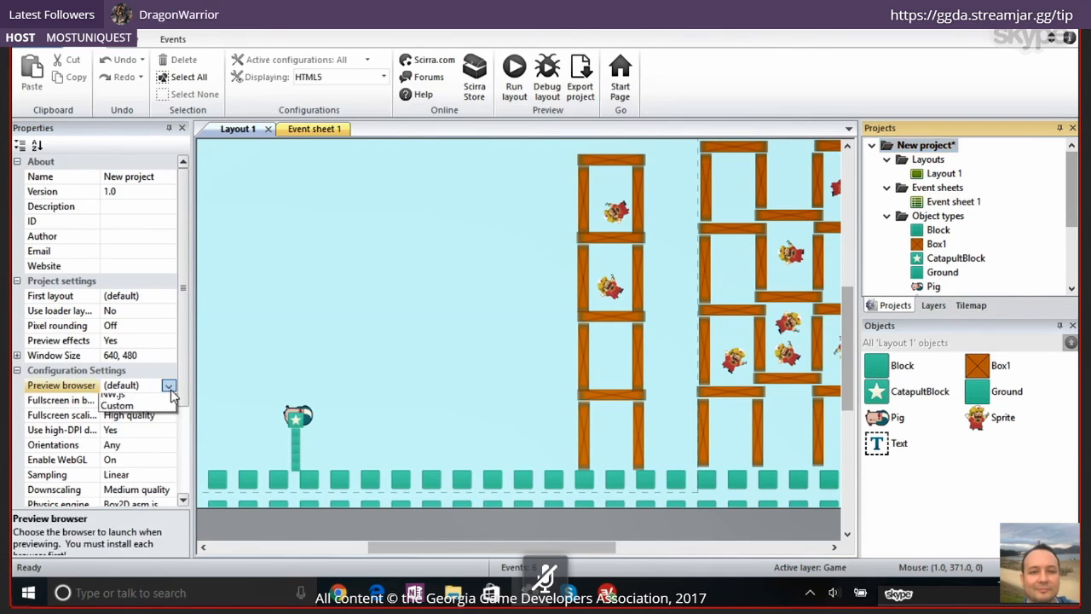
click(169, 413)
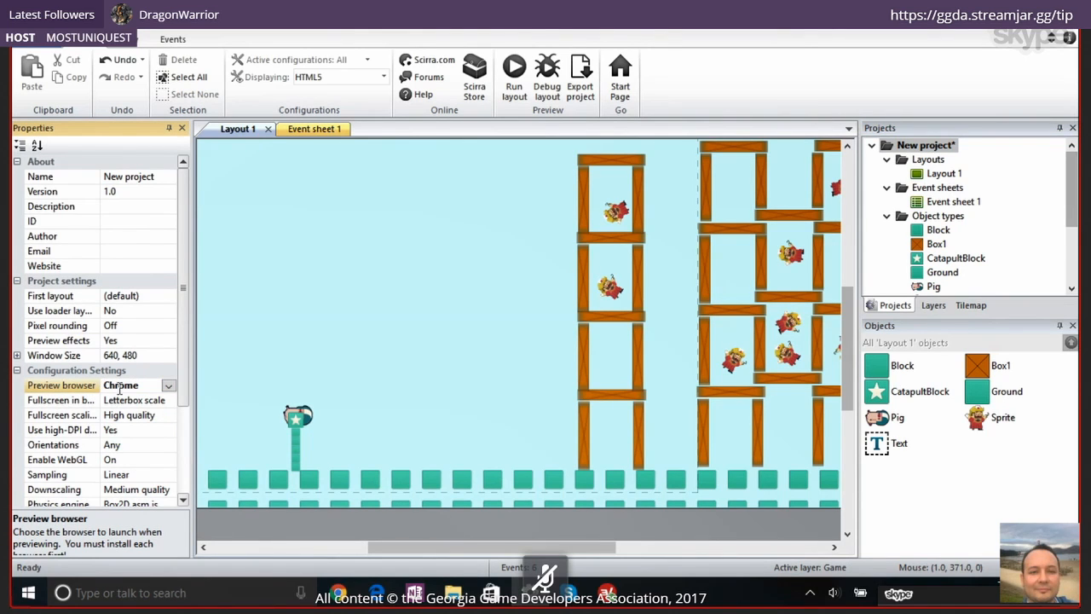
click(169, 388)
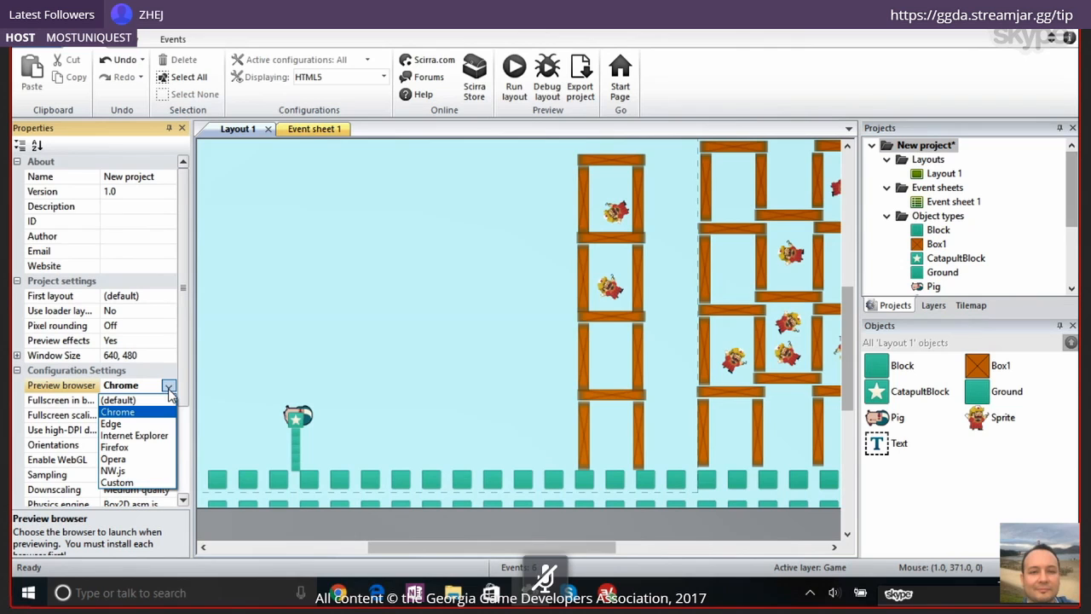
Run the layout in Chrome, catapult the pig into the wooden tower, close the preview and return to Construct 2
click(508, 75)
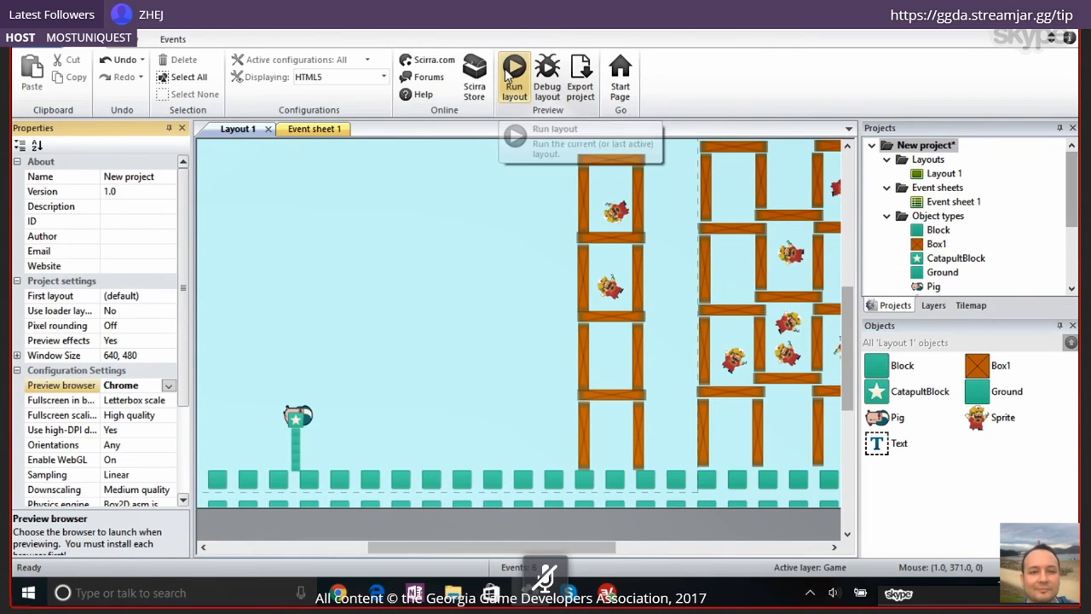
click(511, 77)
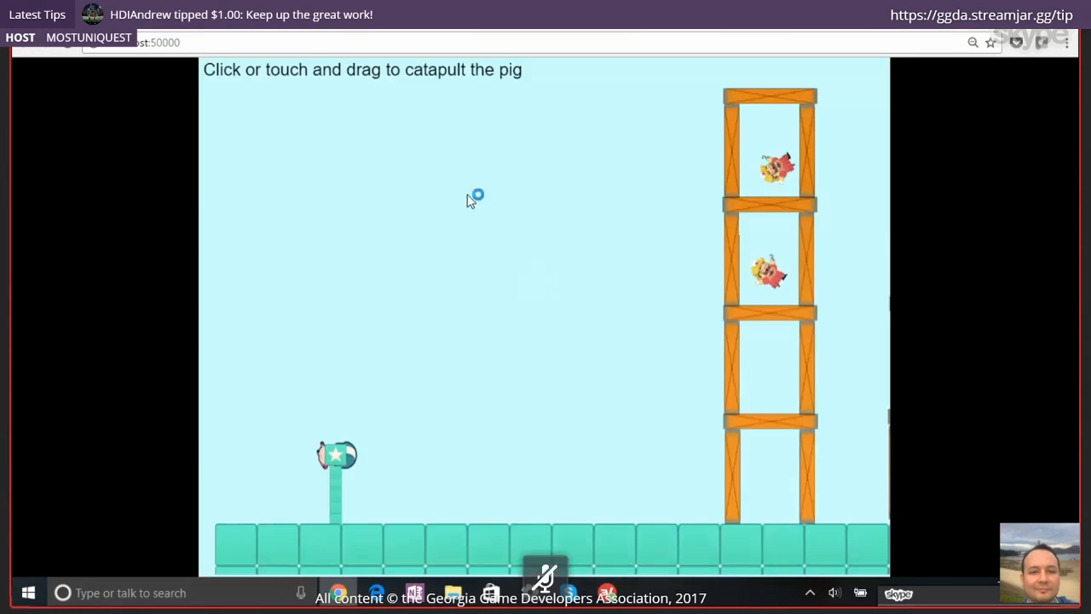
drag(337, 454, 228, 496)
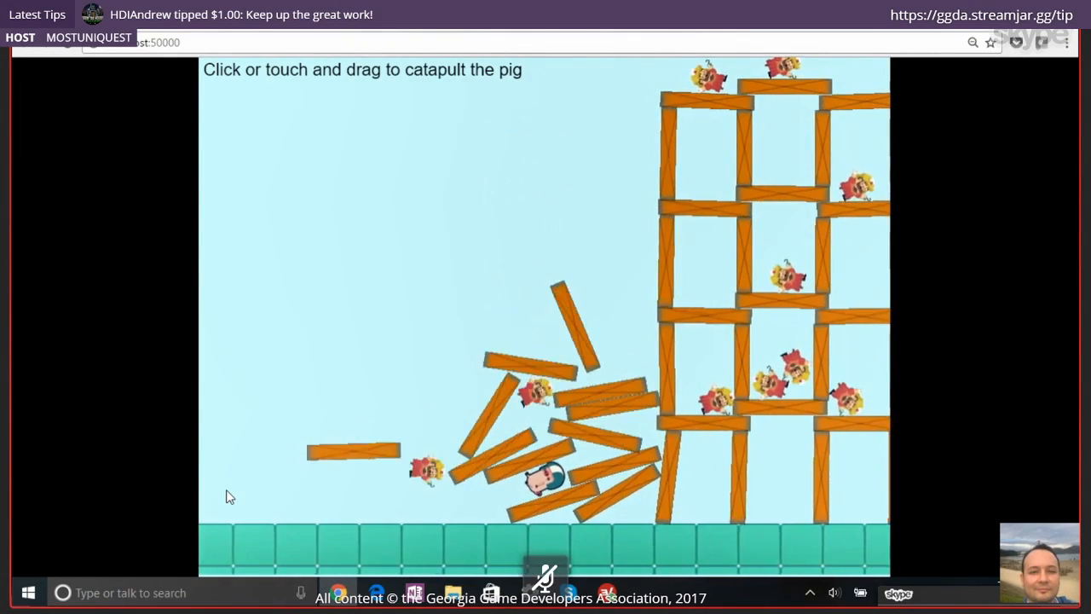
click(614, 26)
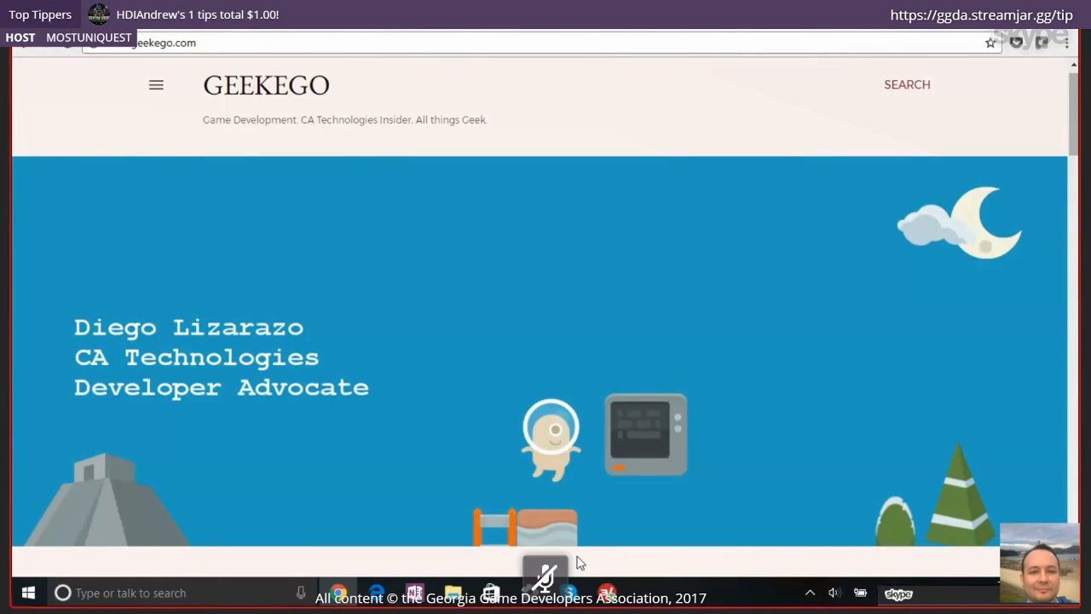
click(525, 594)
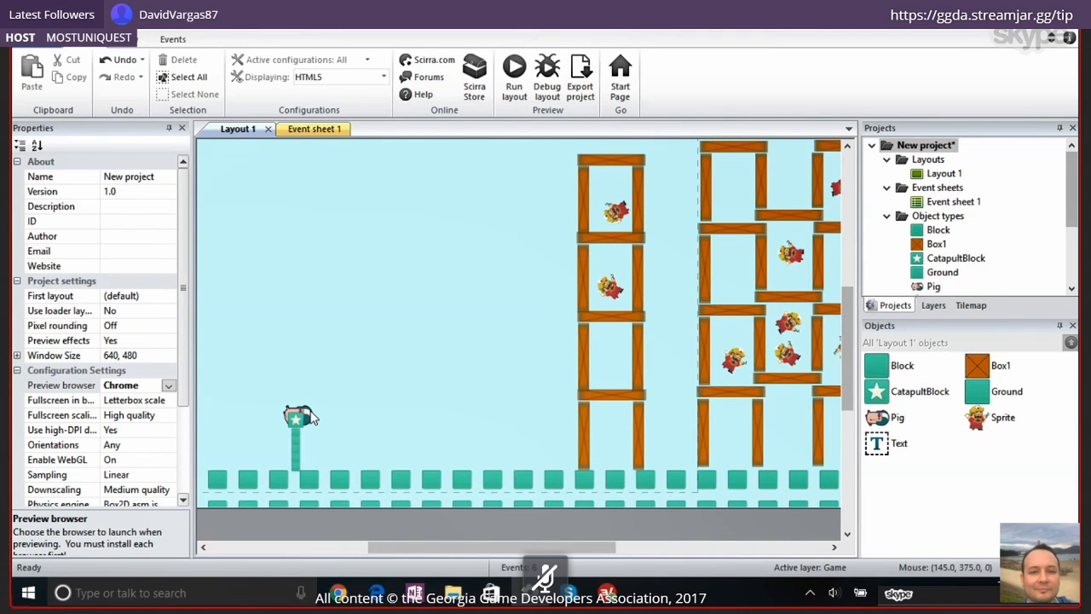
Move the pig up above the catapult block and undo the move
drag(312, 416, 314, 391)
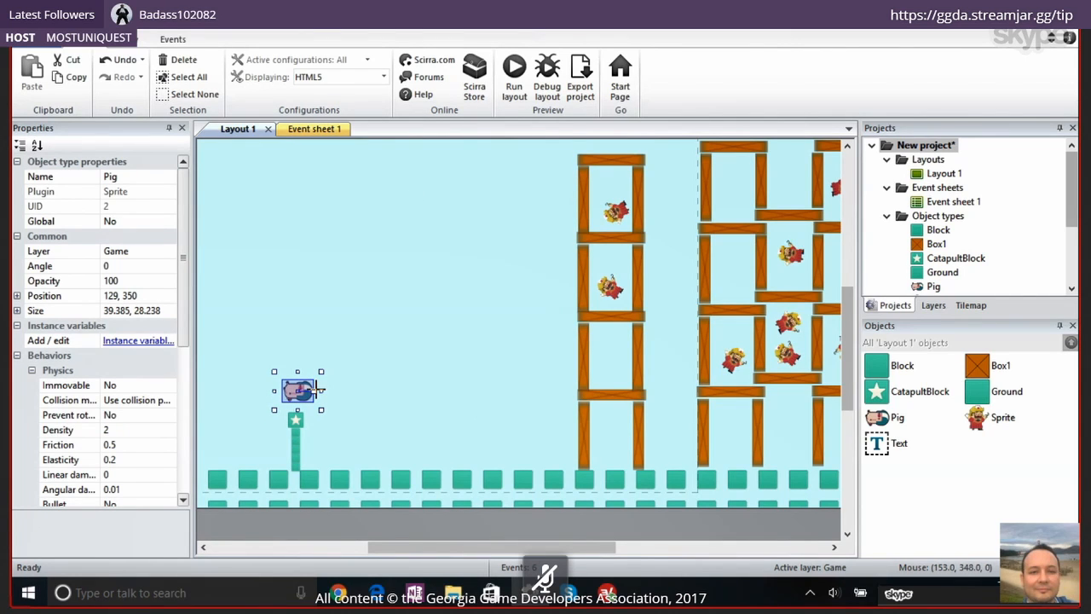
key(ctrl+z)
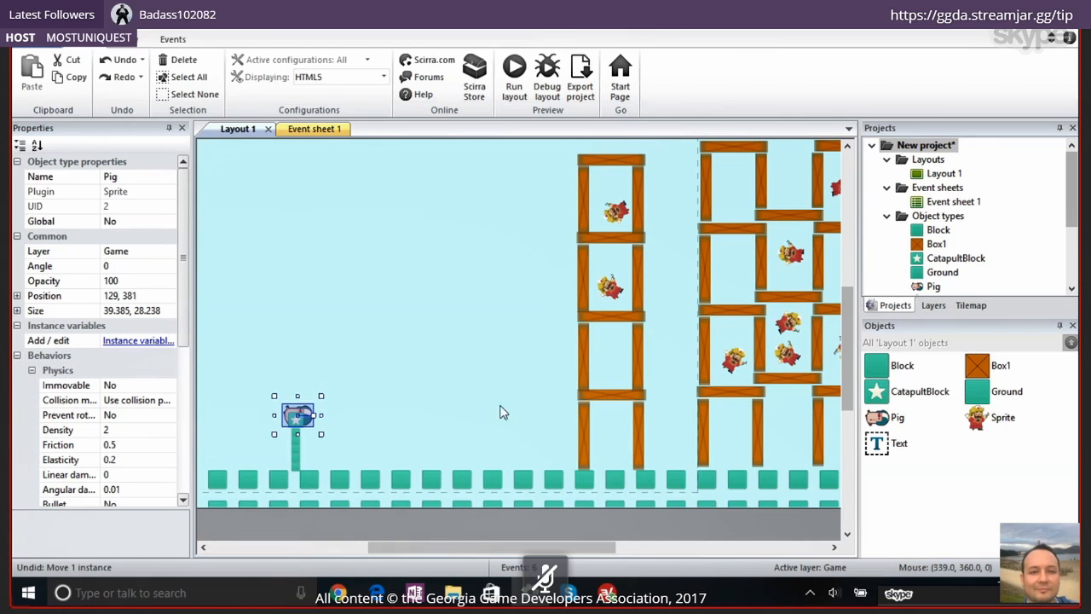
Open the image of the character sprite in the single tower for editing and erase the whole character
click(614, 287)
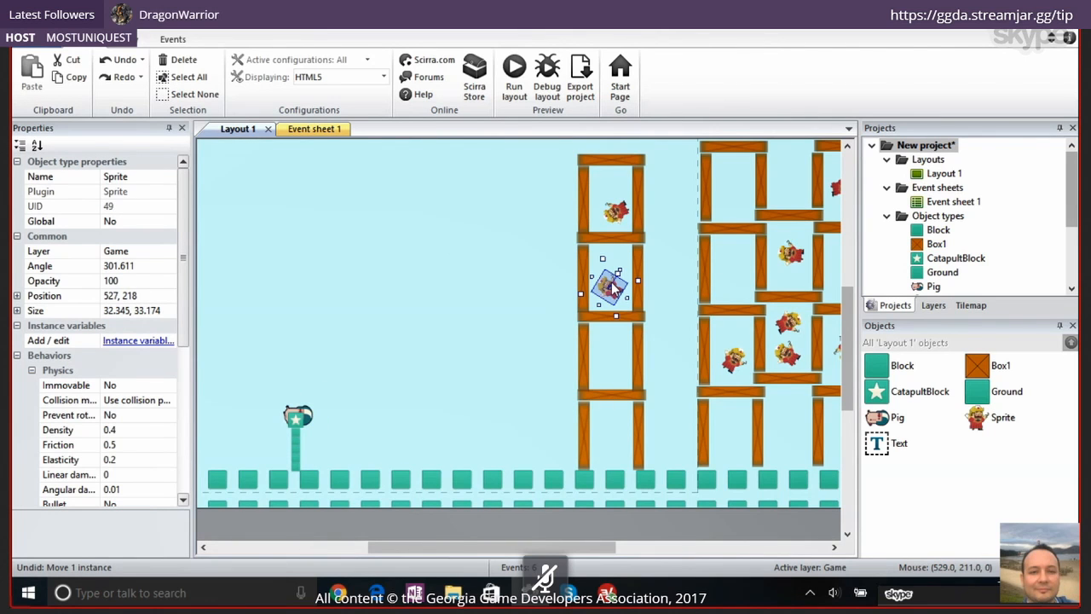
double_click(613, 288)
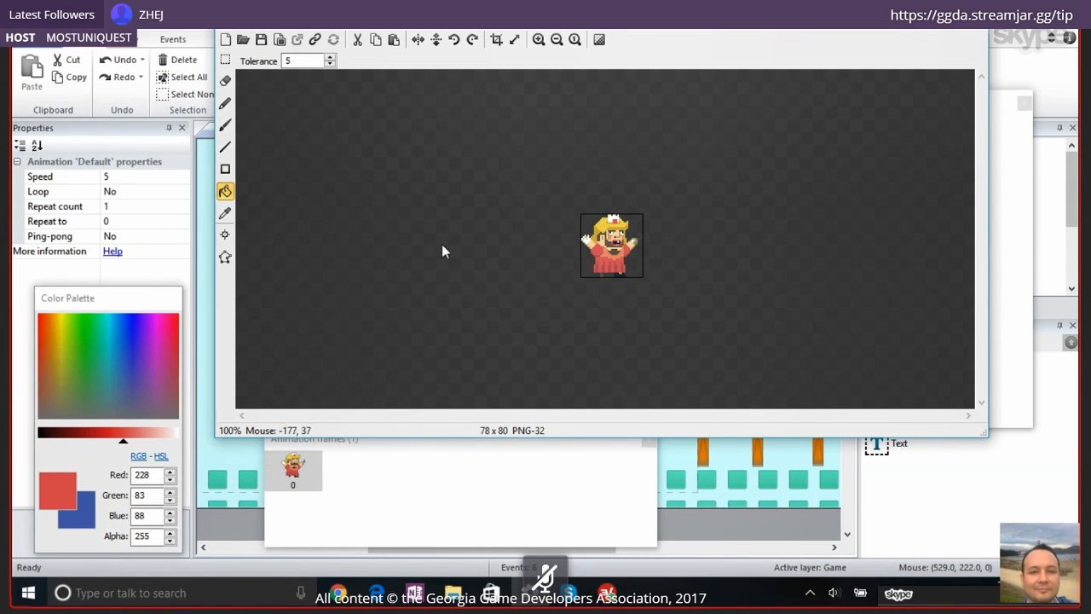
click(225, 80)
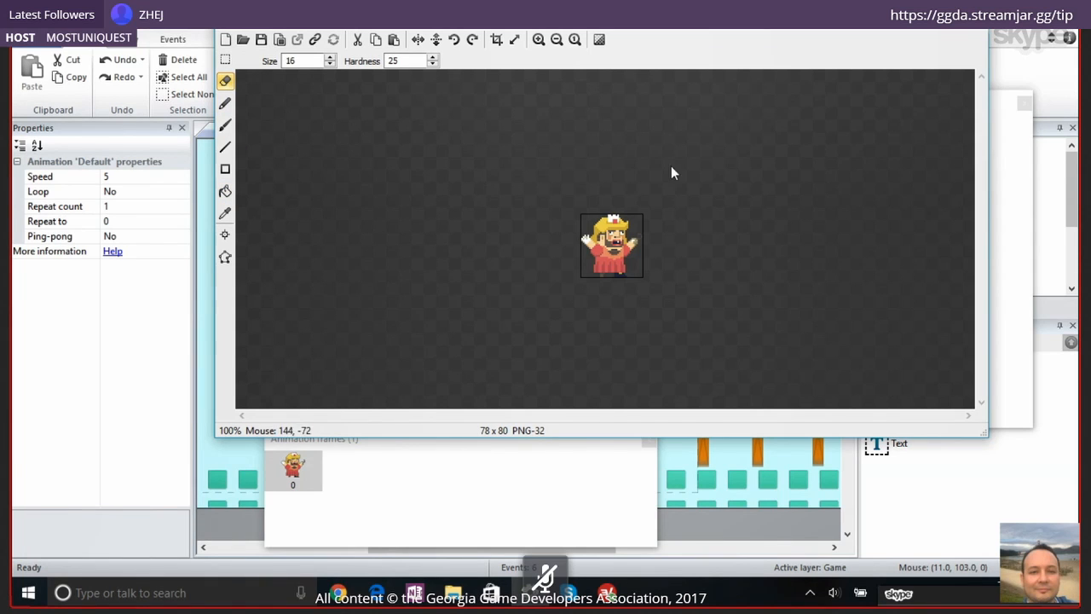
mouse_move(605, 226)
mouse_down()
mouse_move(587, 290)
mouse_move(596, 219)
mouse_move(616, 257)
mouse_up()
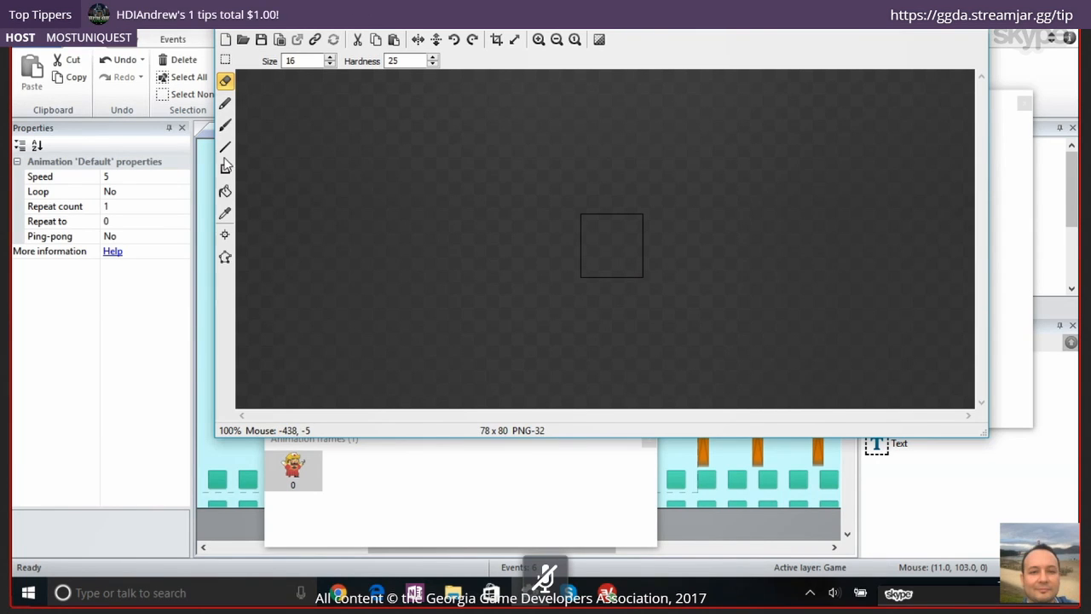
Paint a red stick figure in the empty sprite frame with the size 16 brush and close the image editor
click(225, 125)
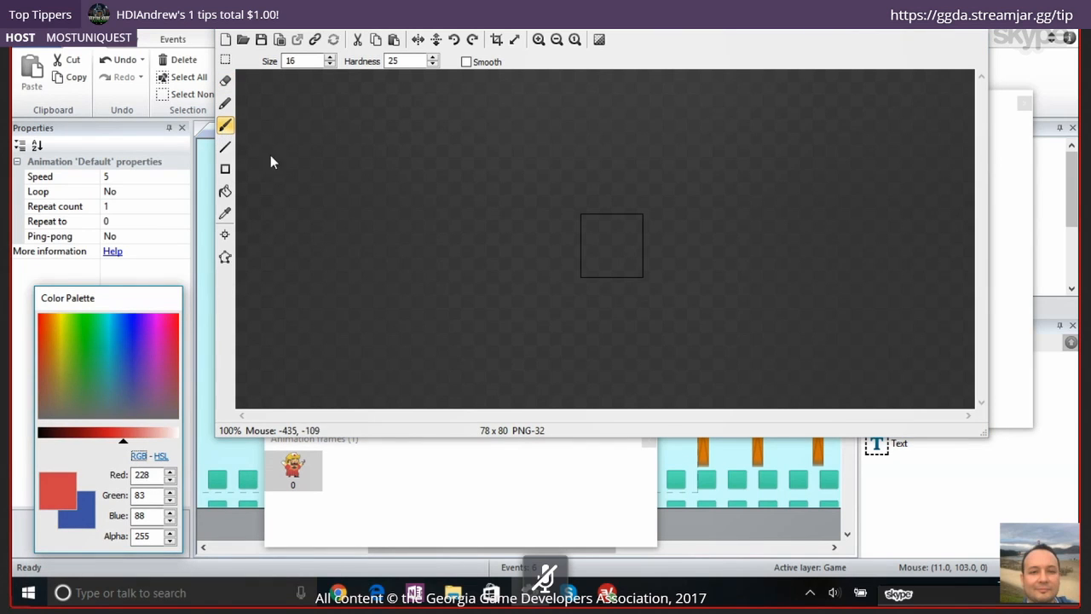
mouse_move(615, 225)
mouse_down()
mouse_move(604, 244)
mouse_move(606, 218)
mouse_move(605, 237)
mouse_up()
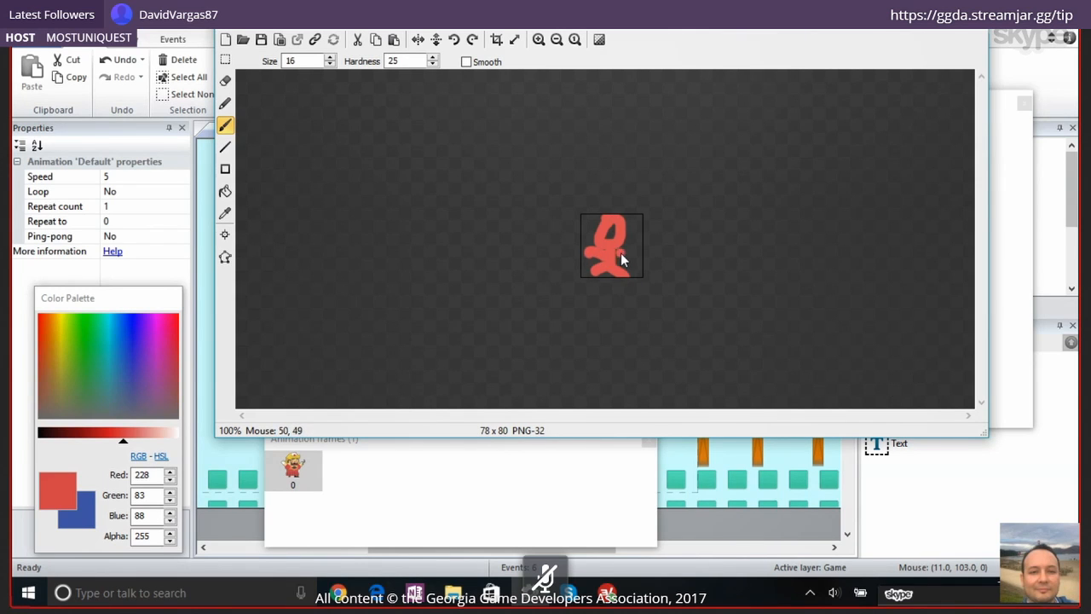
drag(616, 253, 634, 247)
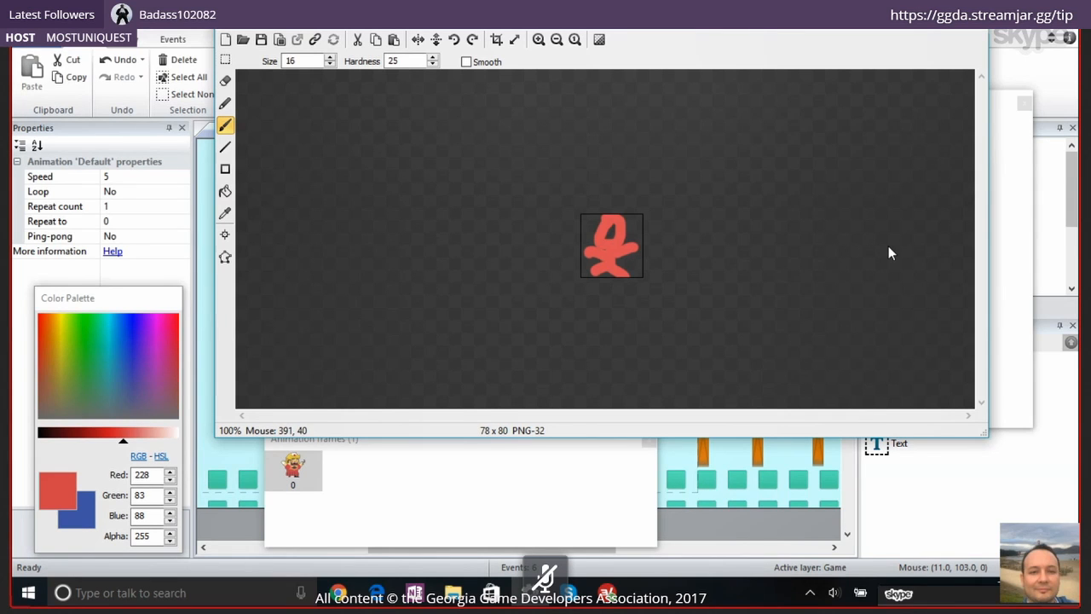
click(978, 30)
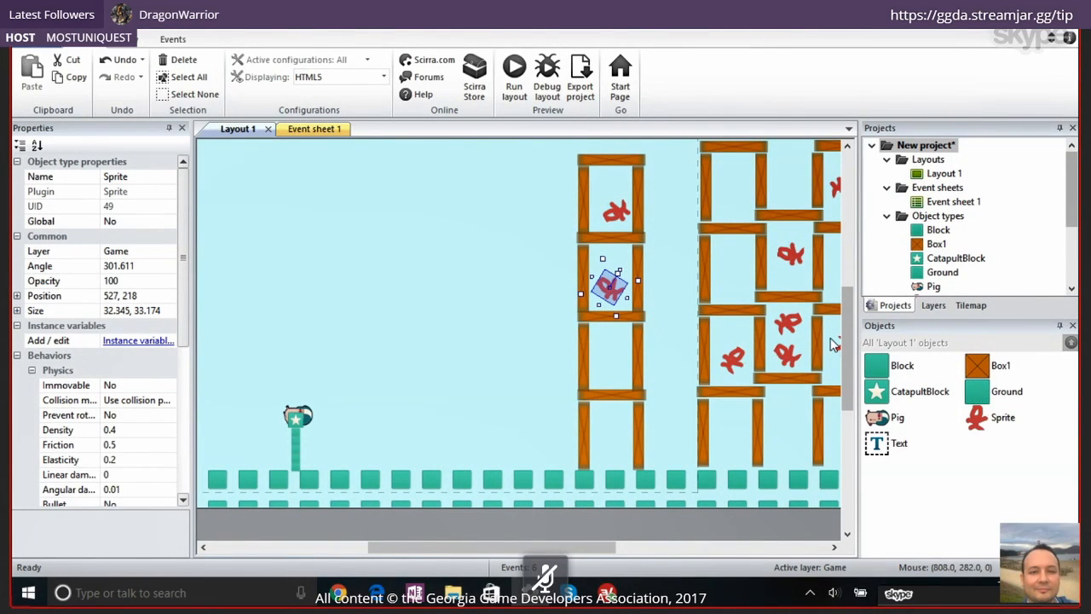
Run the layout to test the repainted sprites by catapulting the pig, close the preview and return to Construct 2
drag(488, 550, 511, 550)
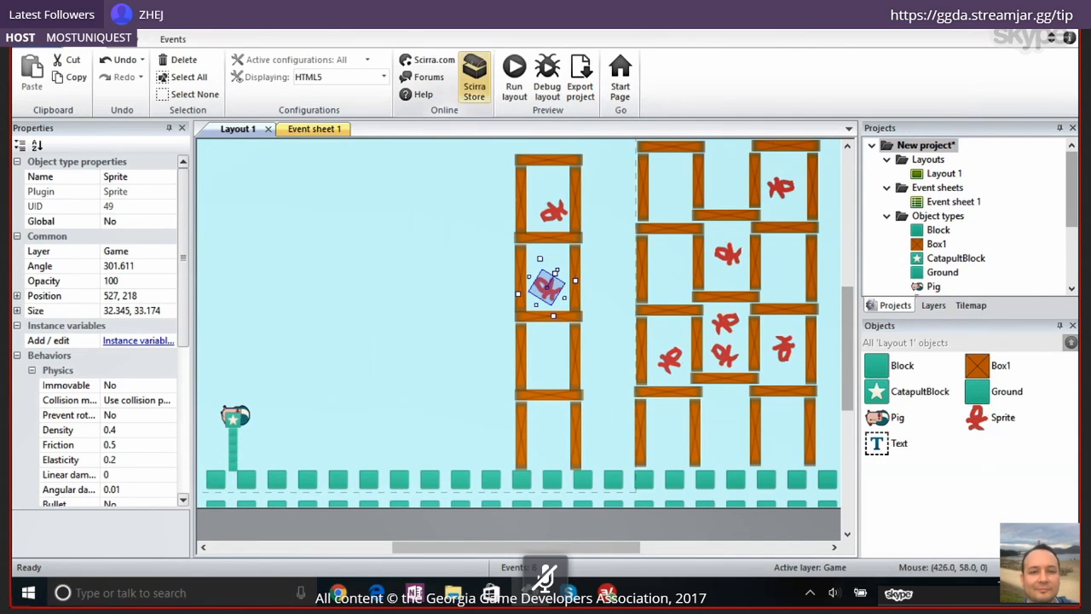
click(508, 78)
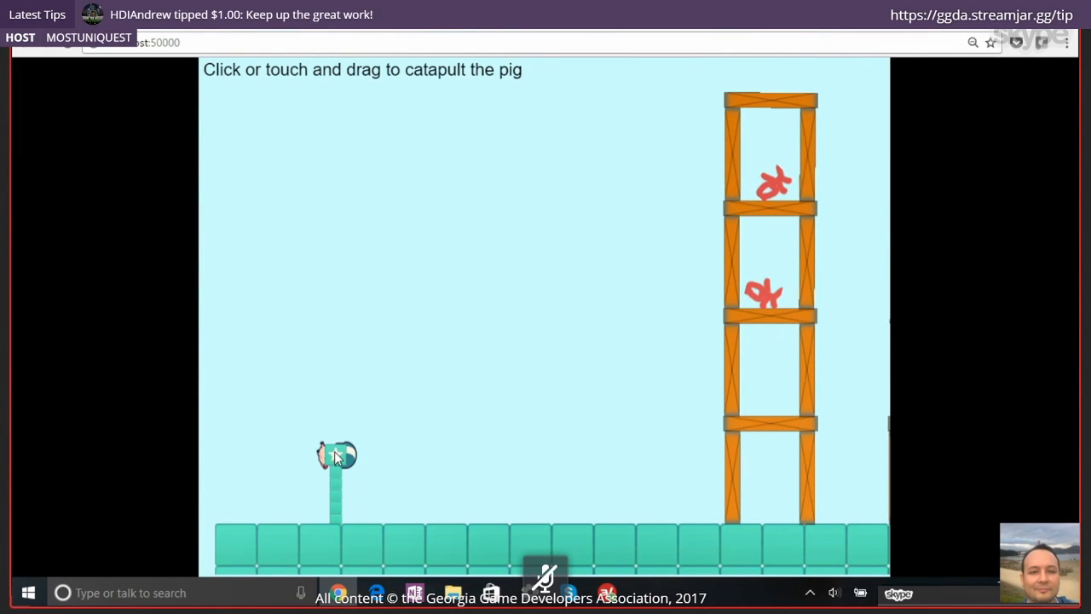
drag(334, 456, 234, 521)
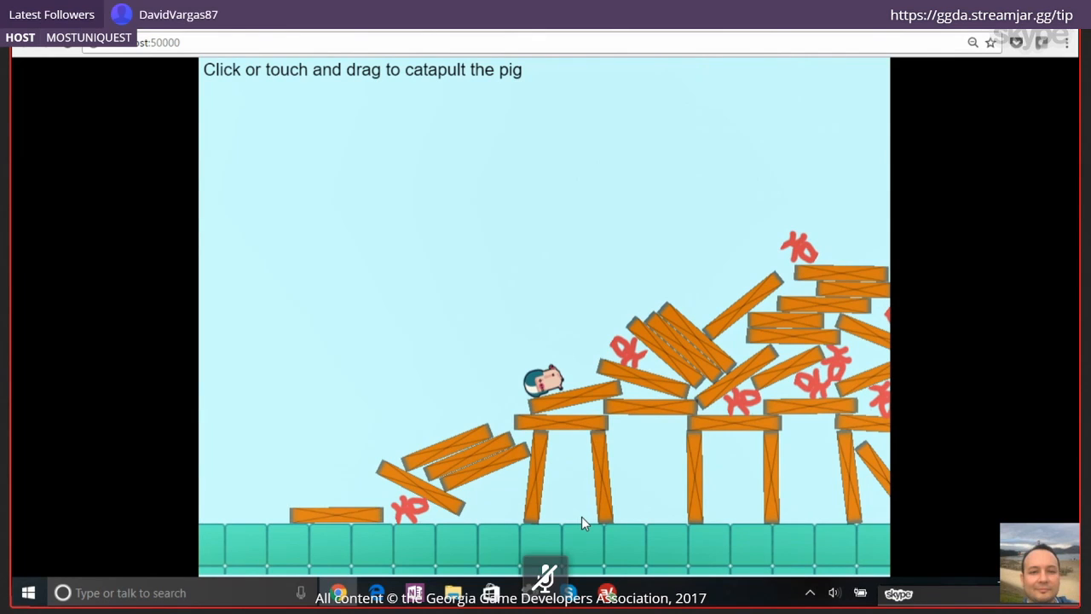
click(617, 31)
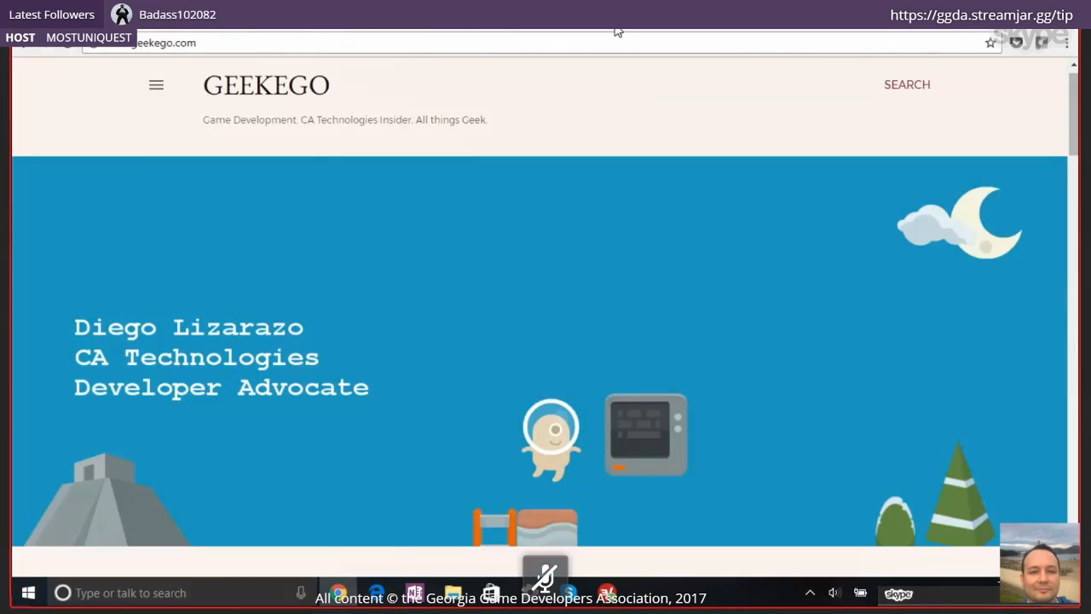
key(alt+Tab)
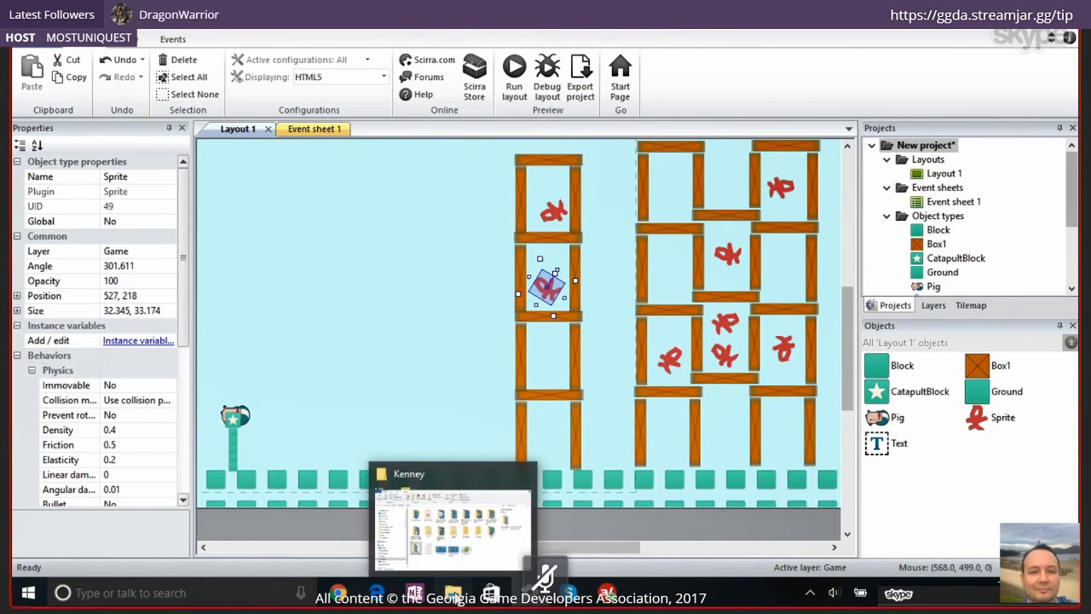
Switch to File Explorer, look through the Kenney assets and the Xeno diversity folder, and return to Construct 2
click(455, 596)
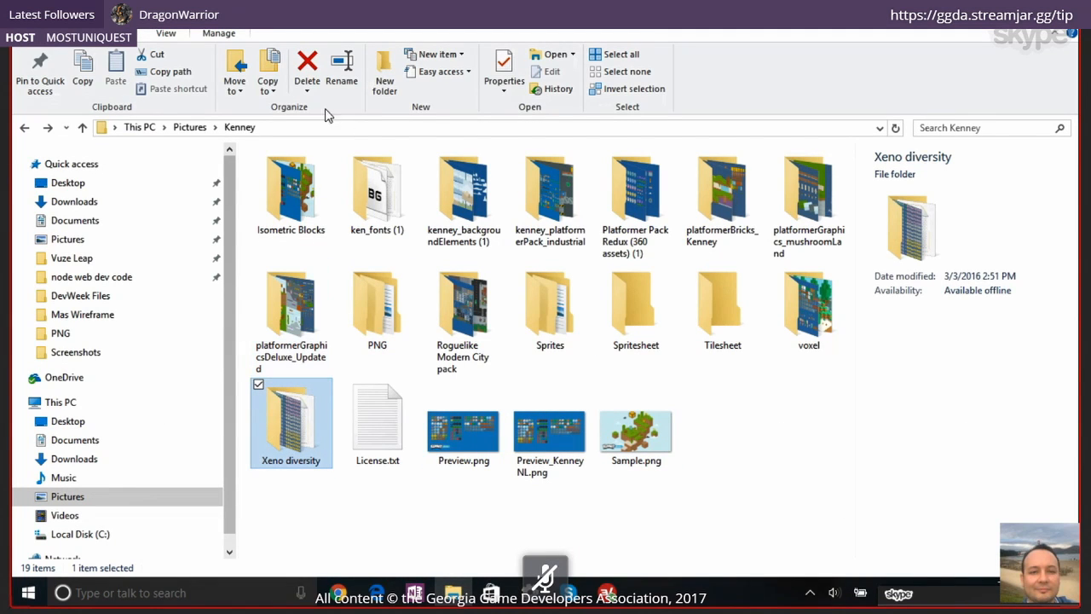
click(303, 129)
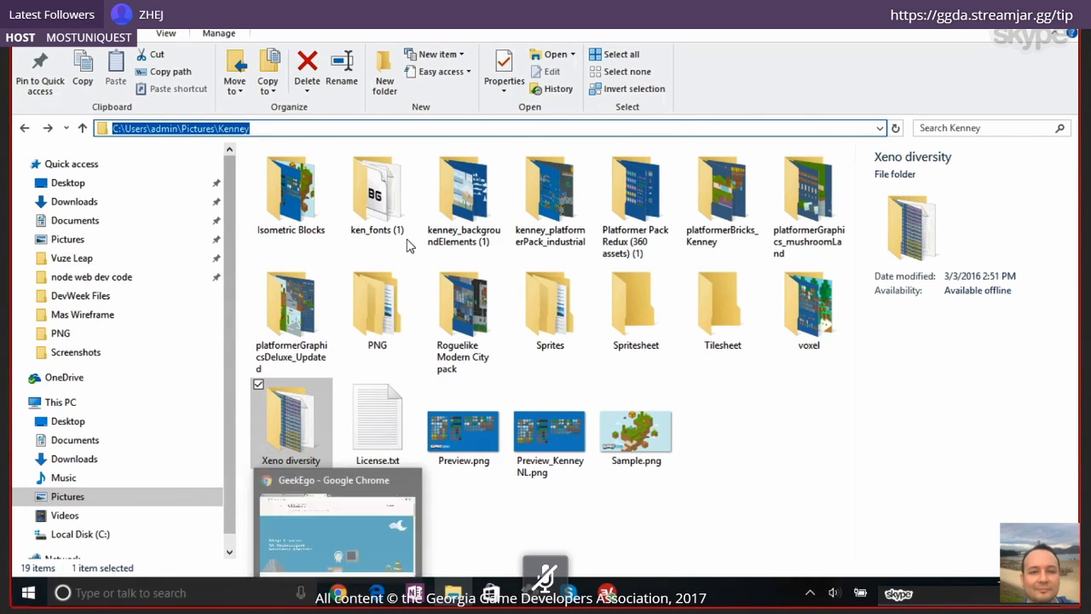
click(284, 445)
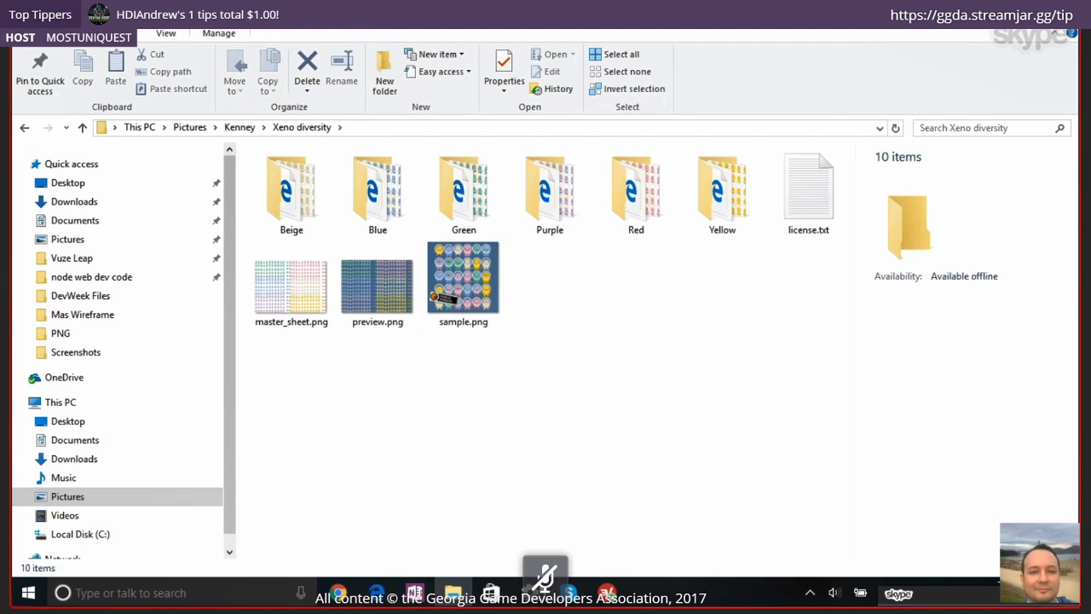
click(530, 592)
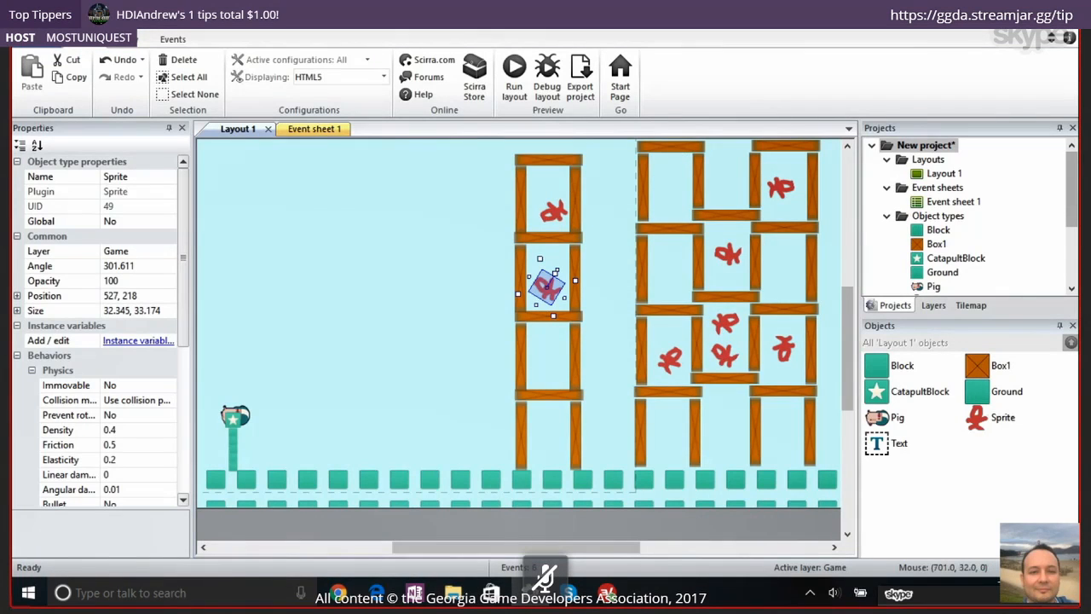
Close the catapult project without saving its changes
right_click(925, 151)
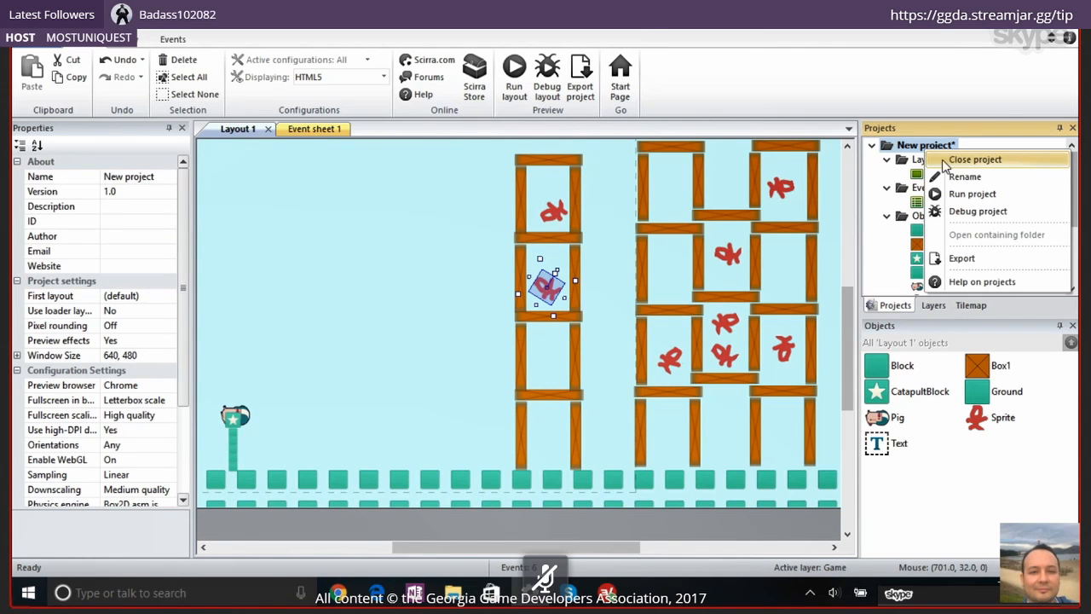
click(975, 163)
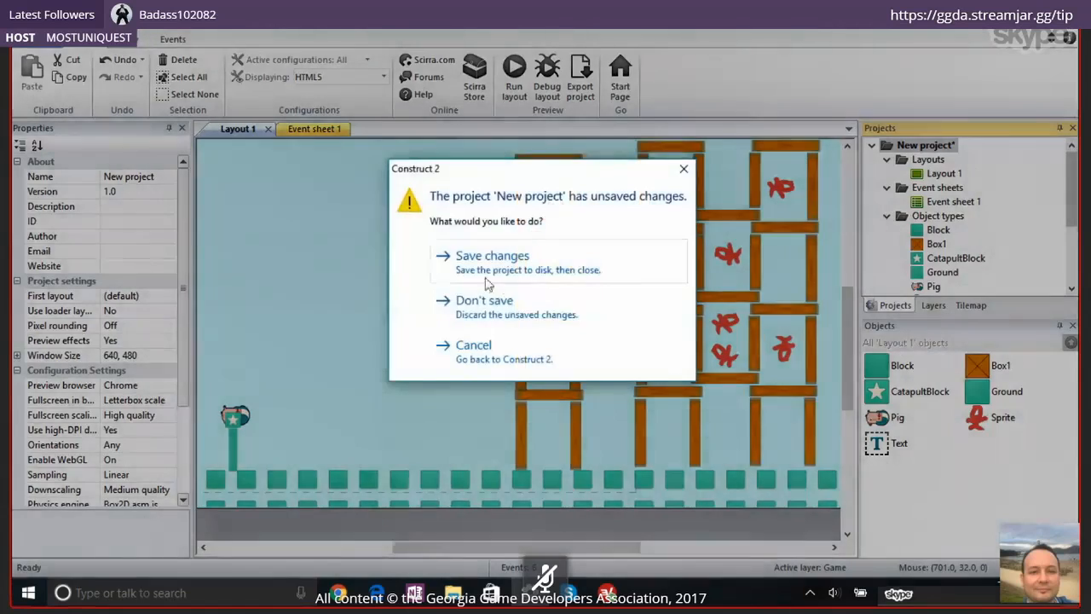
click(498, 302)
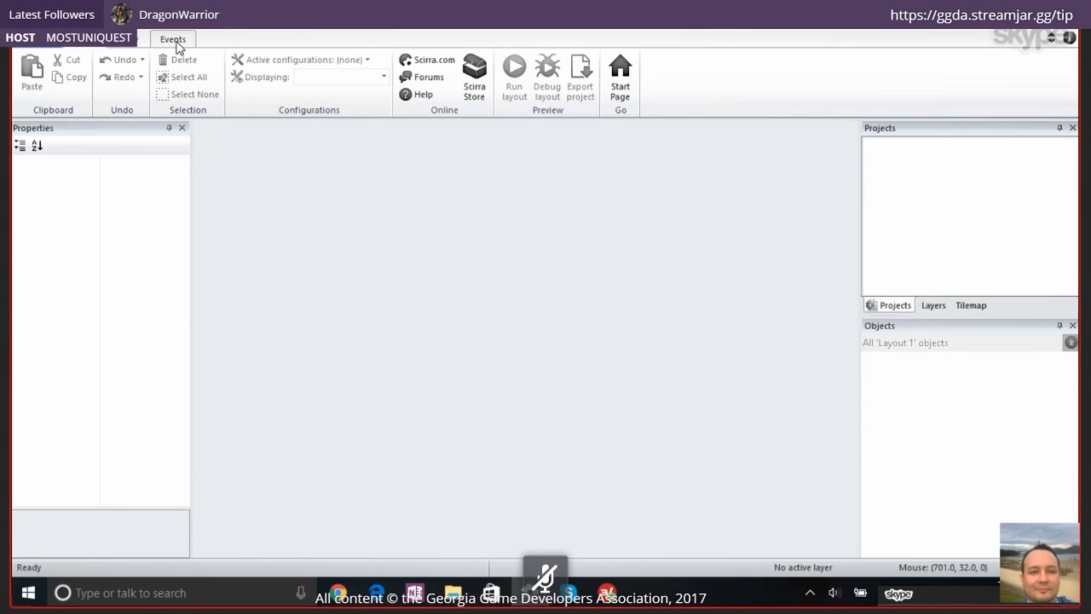
Create a new project from the New empty project template
click(51, 51)
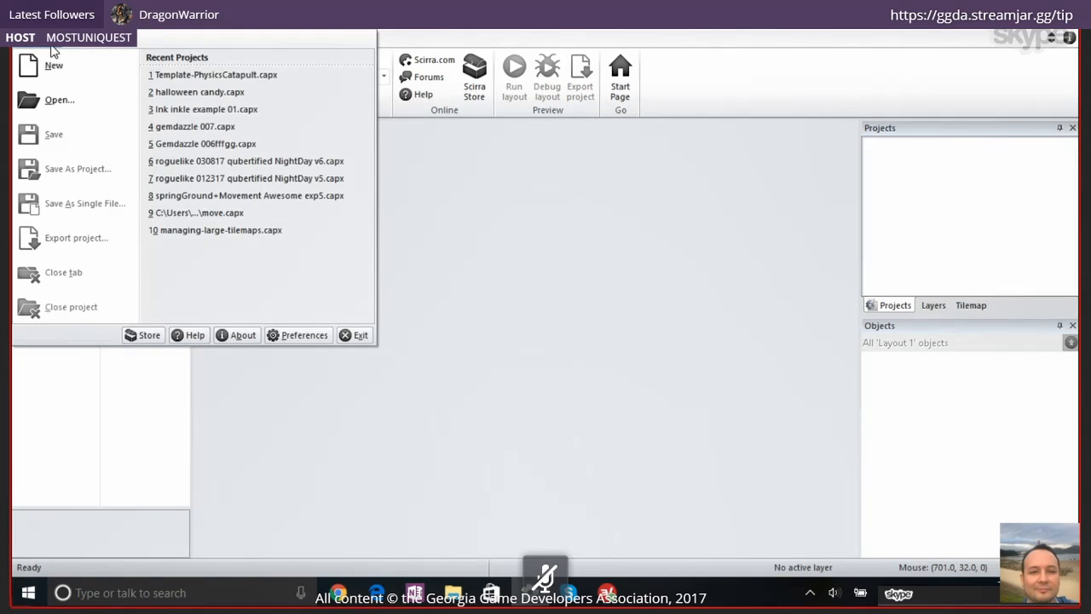
click(96, 78)
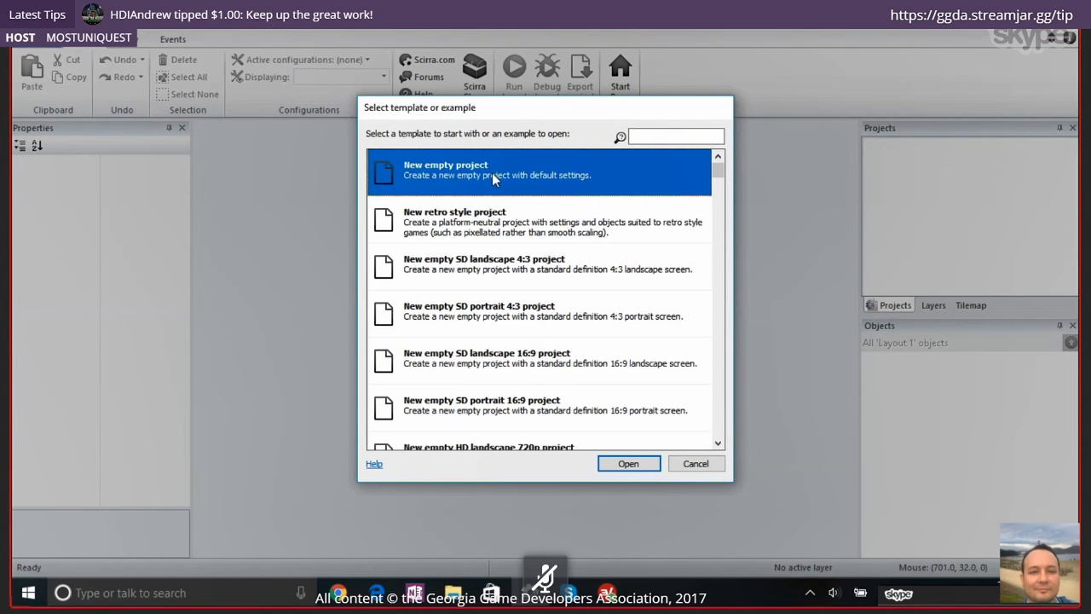
double_click(477, 166)
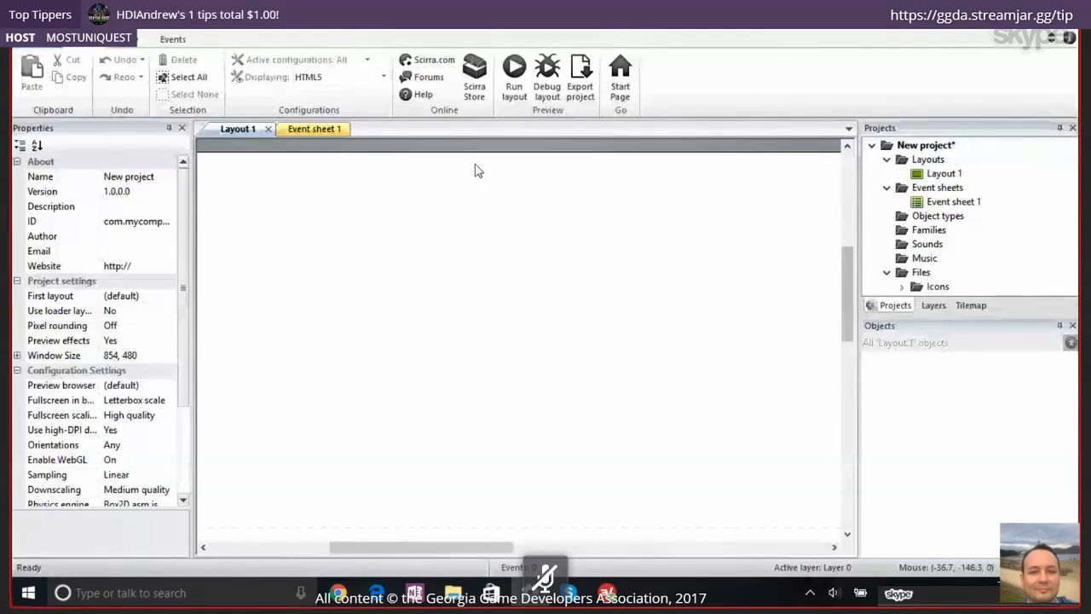
Set the empty project's preview browser to Chrome
ctrl+scroll(503, 239, down, 4)
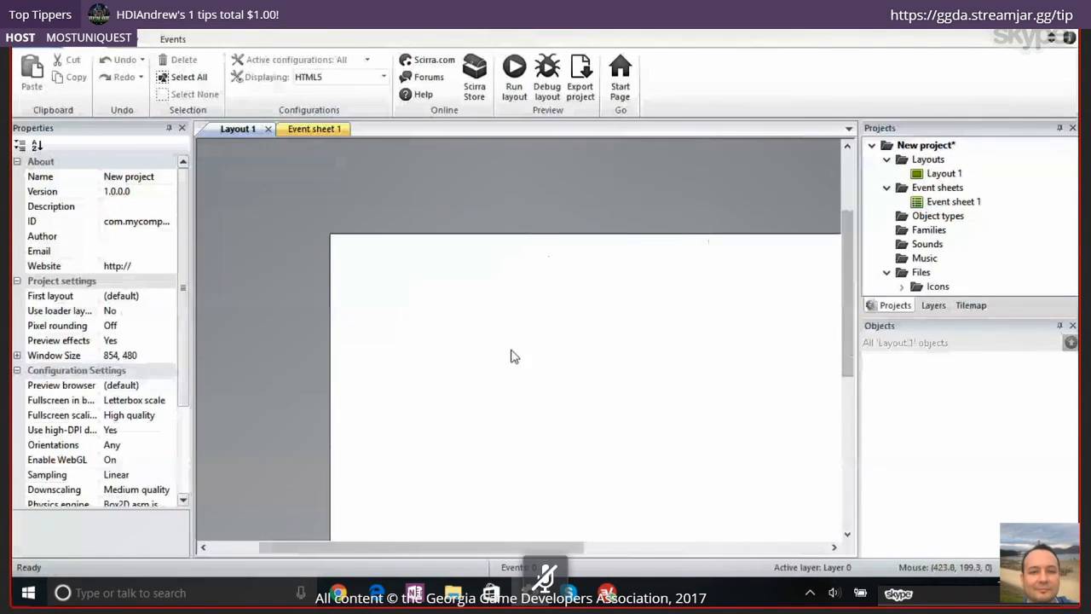
drag(438, 548, 498, 532)
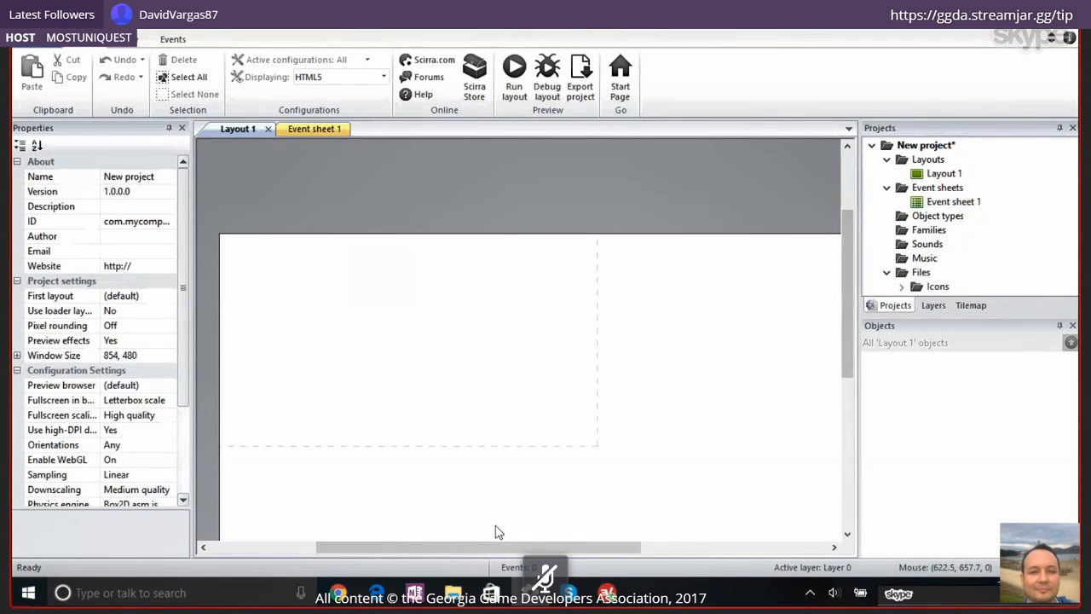
drag(845, 274, 842, 308)
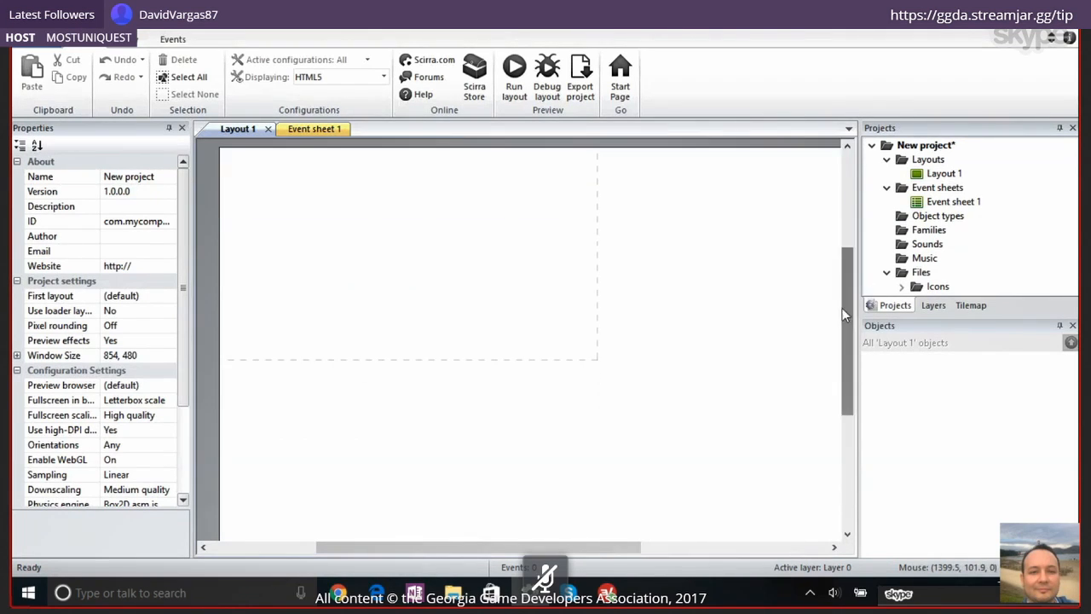
click(170, 388)
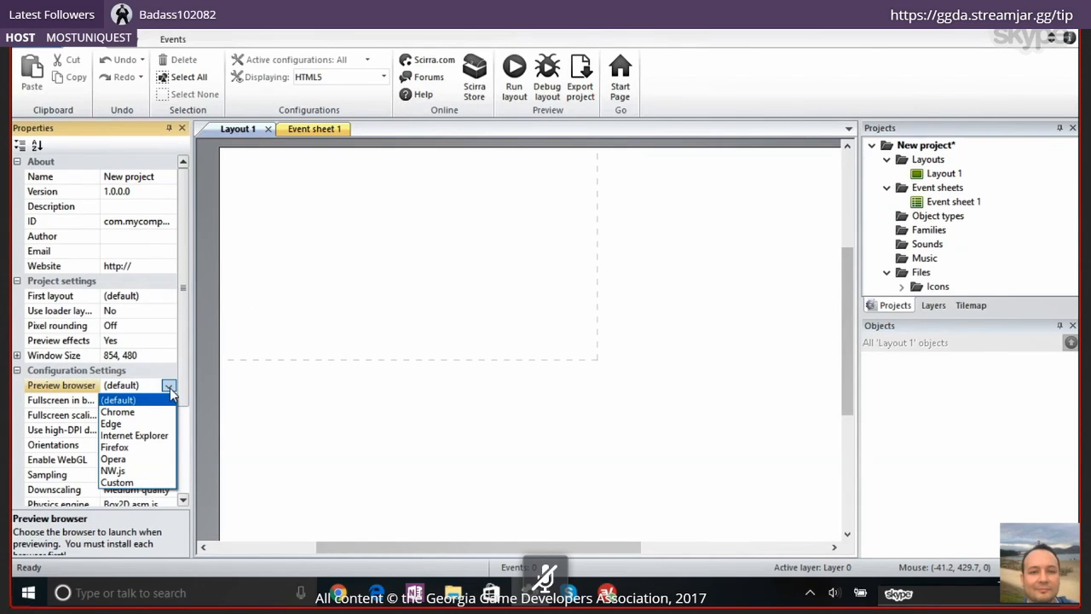
click(165, 413)
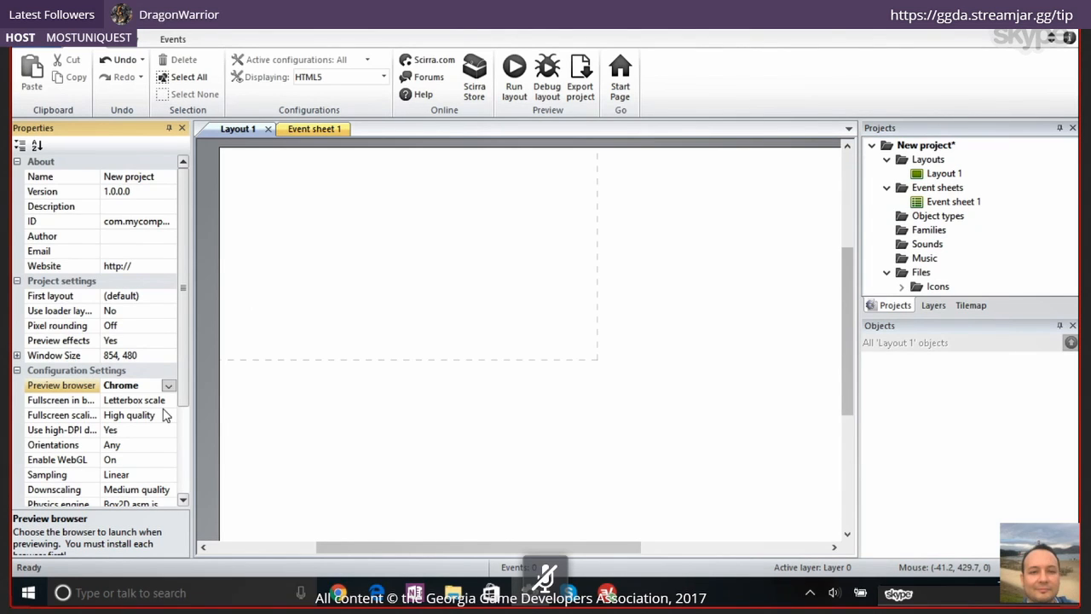
Look through the project's remaining configuration settings and view the whole blank layout area
scroll(165, 415, down, 1)
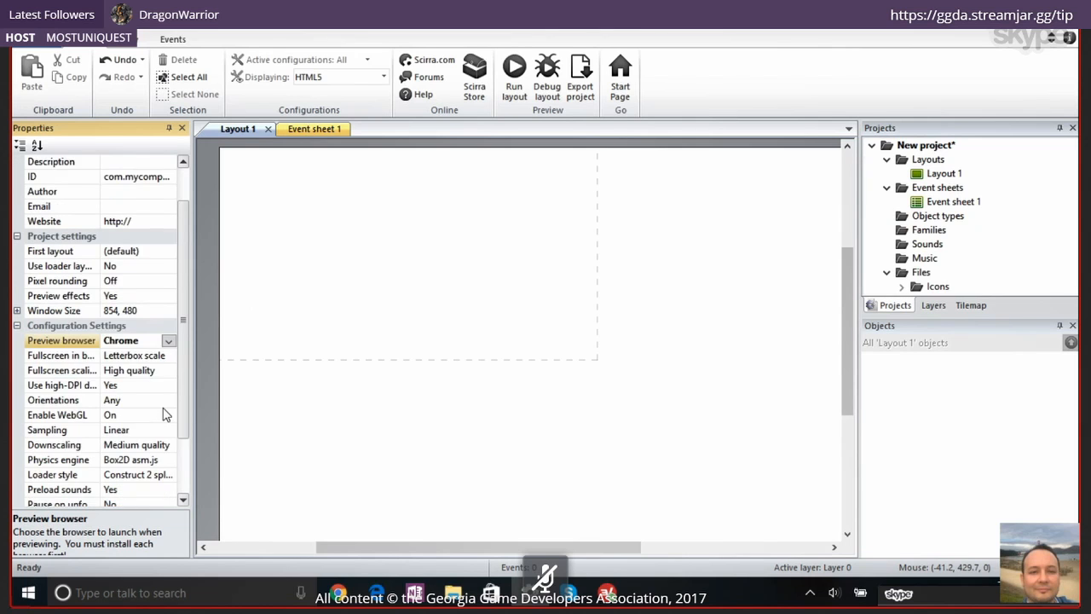
scroll(165, 415, down, 1)
ctrl+scroll(512, 397, down, 3)
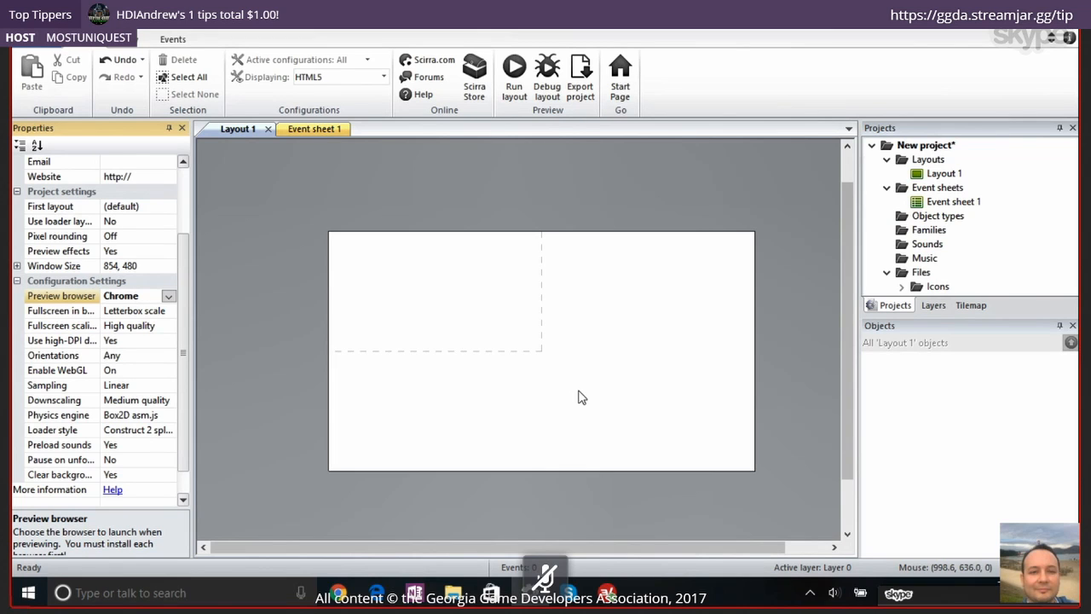
ctrl+scroll(646, 326, up, 3)
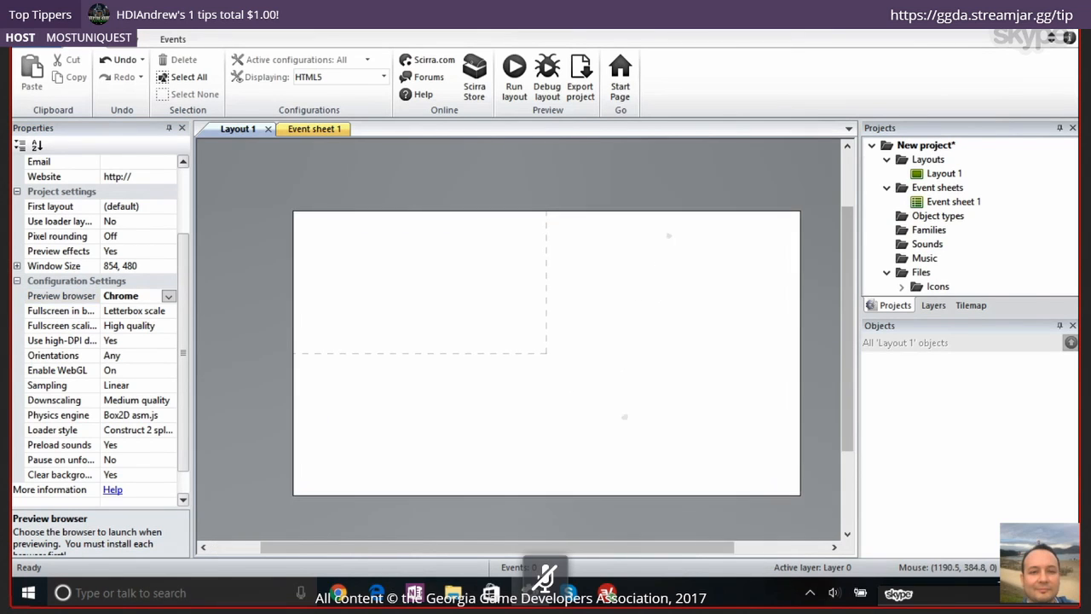
ctrl+scroll(634, 330, down, 2)
ctrl+scroll(546, 353, up, 2)
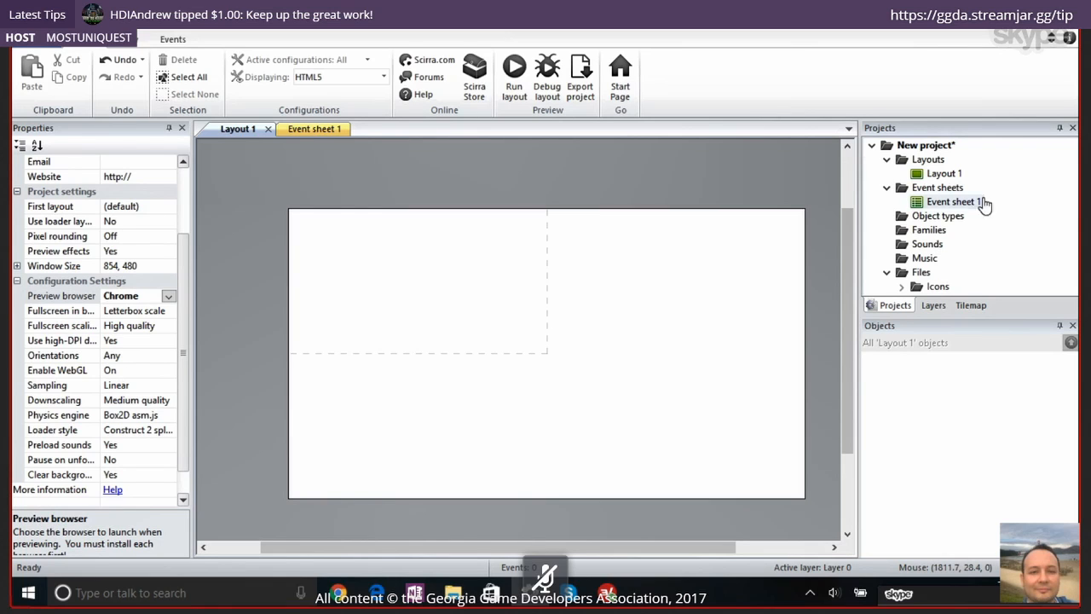
Try a project window size of 8540, 480, and undo the change
click(939, 147)
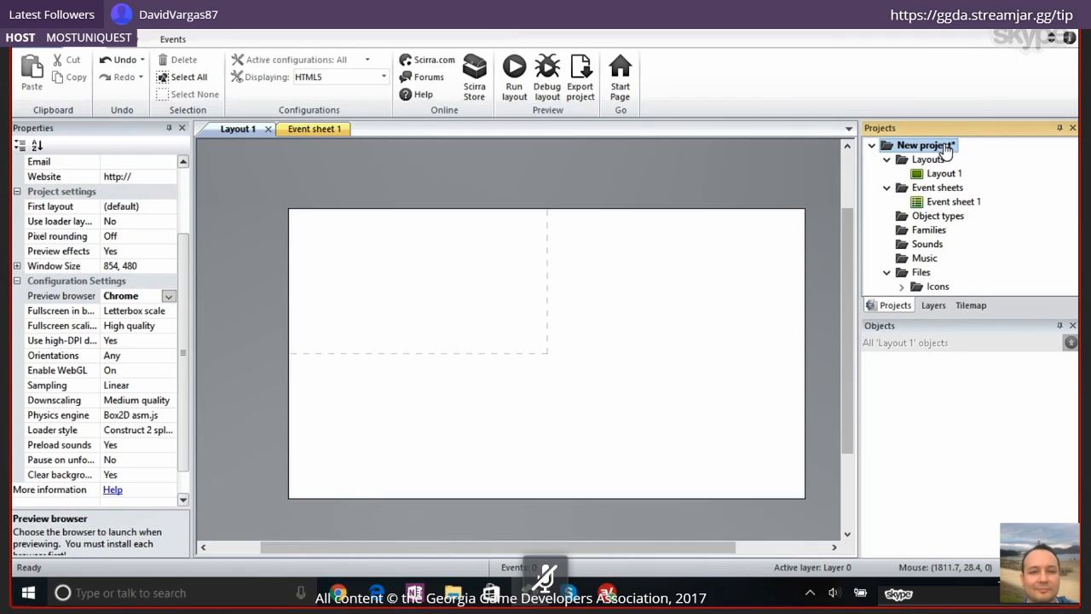
click(942, 147)
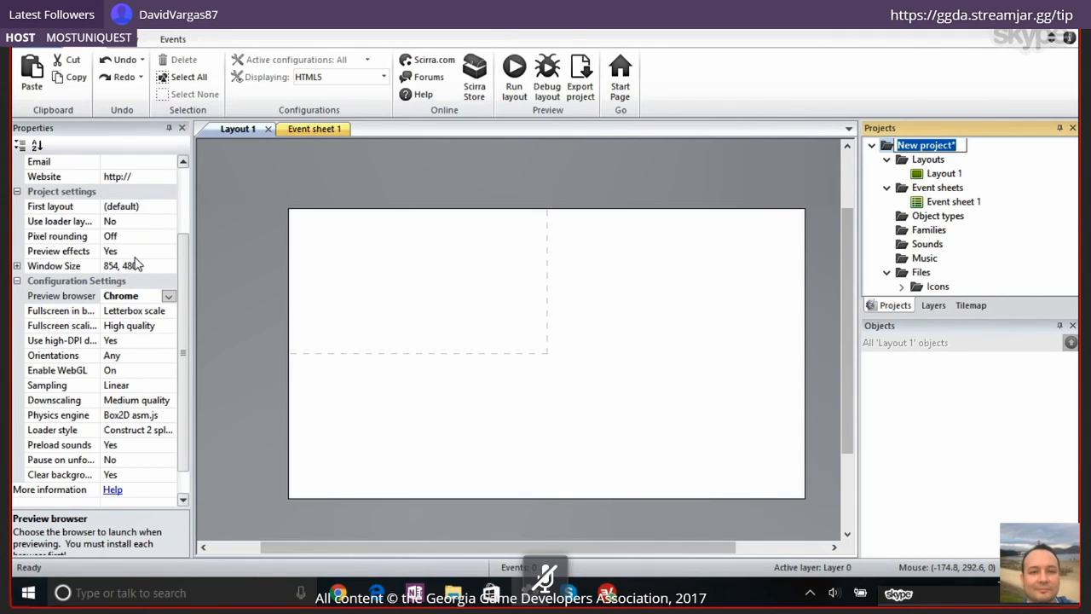
click(172, 267)
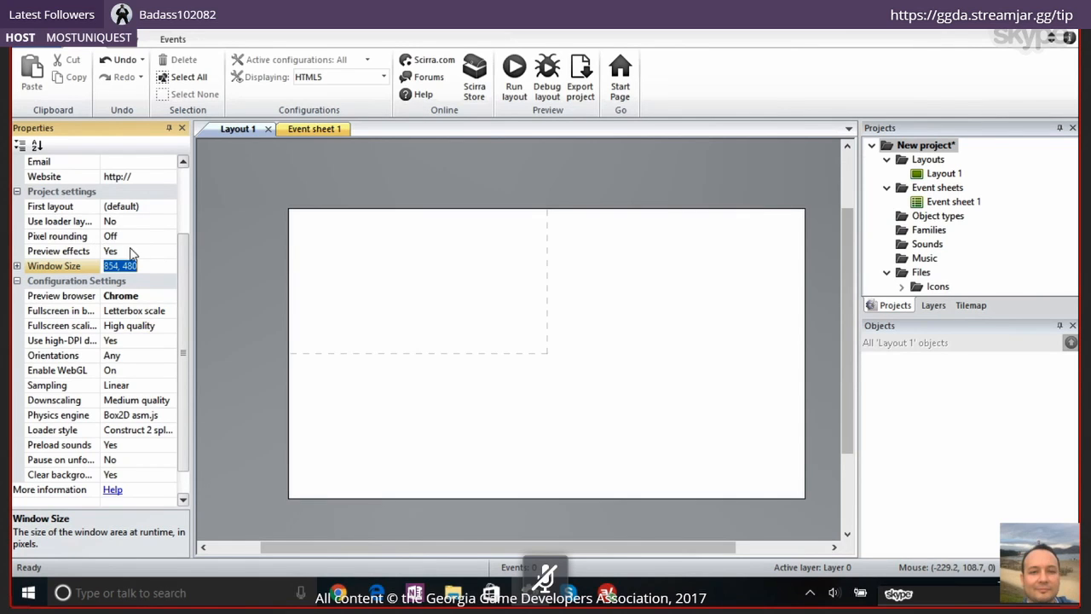
click(114, 266)
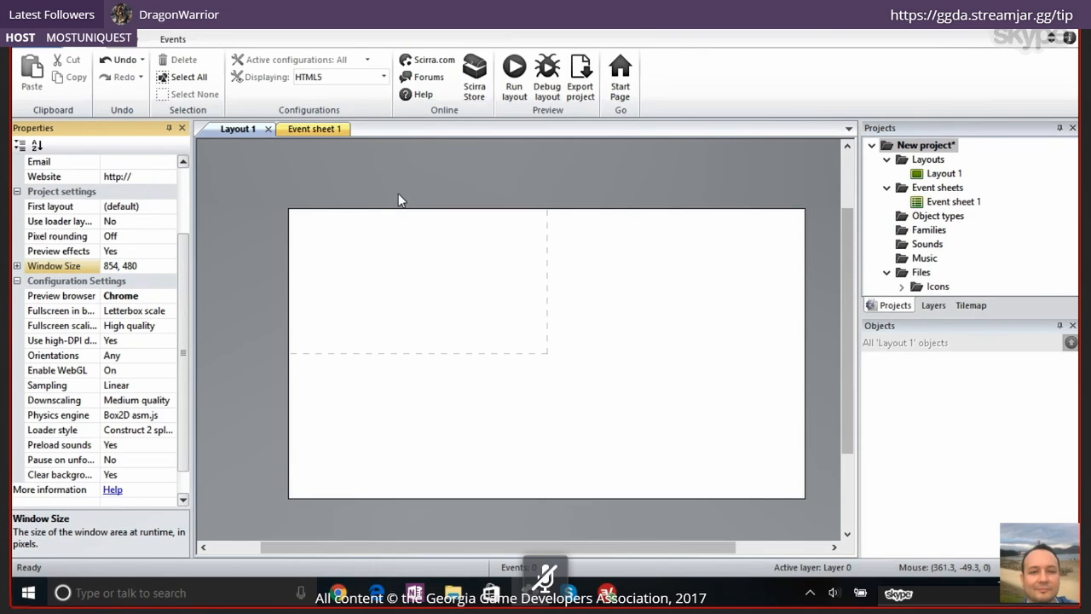
text(0)
key(Return)
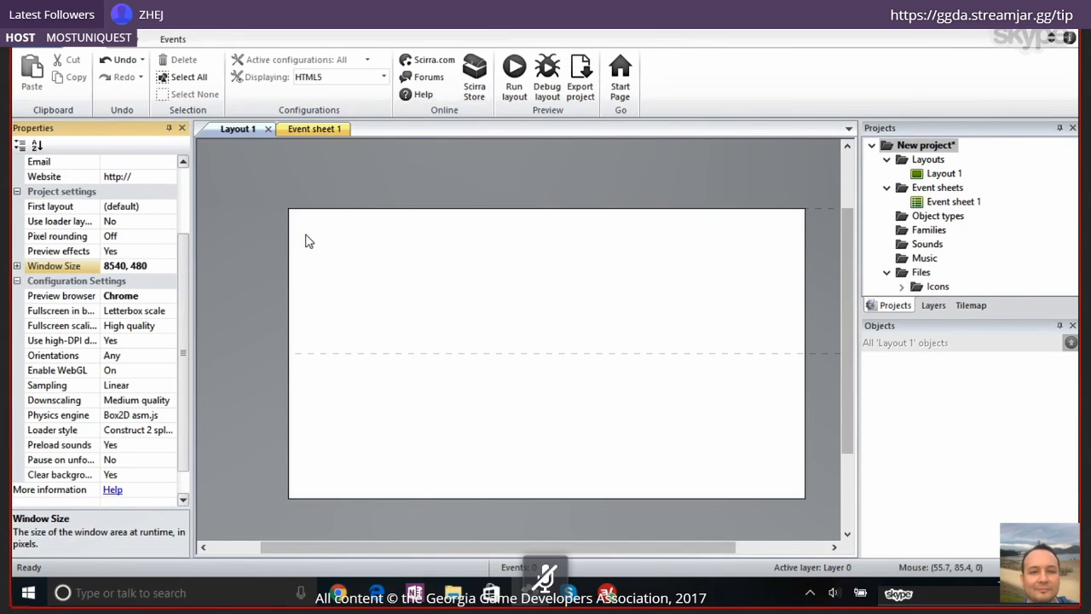
key(ctrl+z)
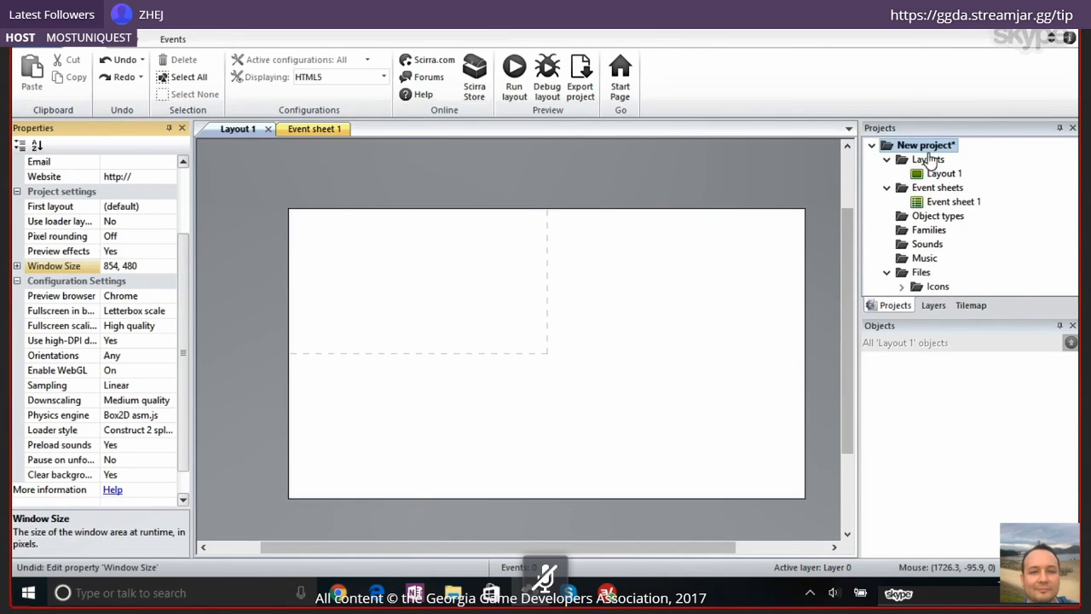
Try a size of 17008, 960 for Layout 1, inspect the widened layout, and undo the change
click(944, 174)
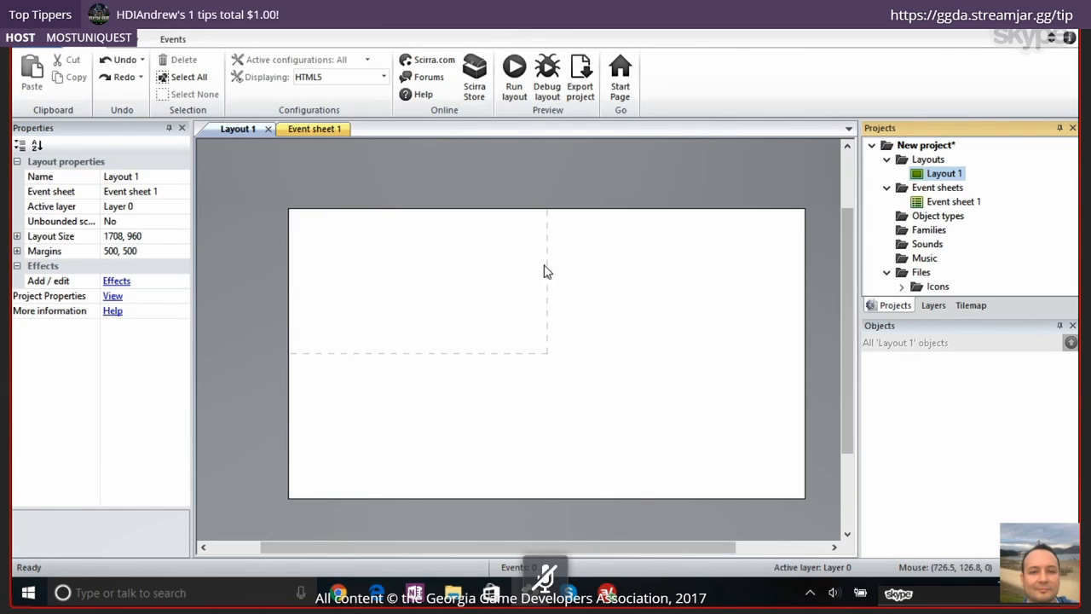
click(118, 236)
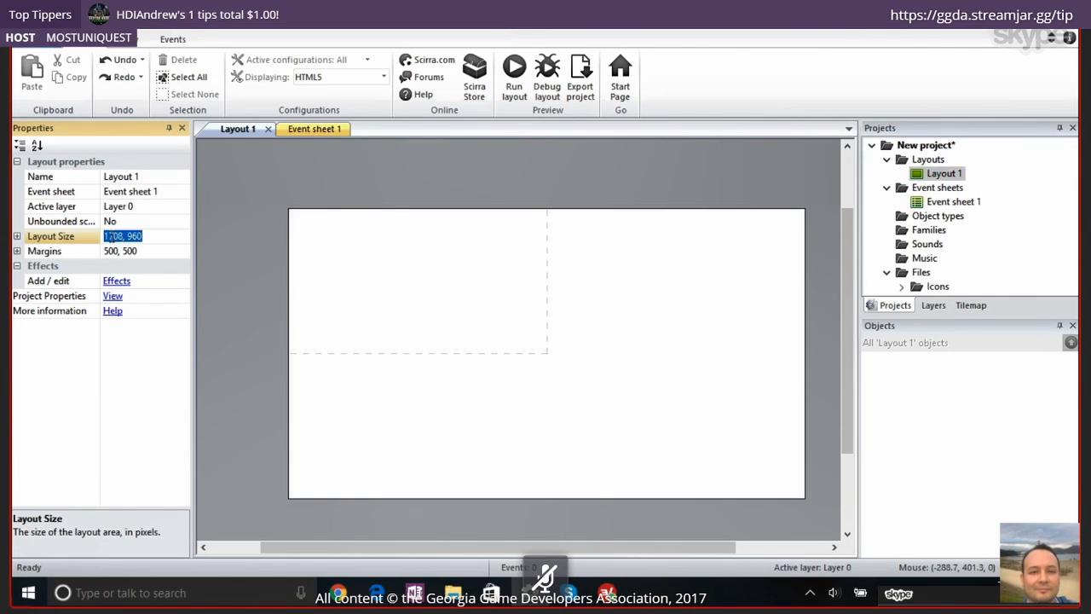
click(111, 236)
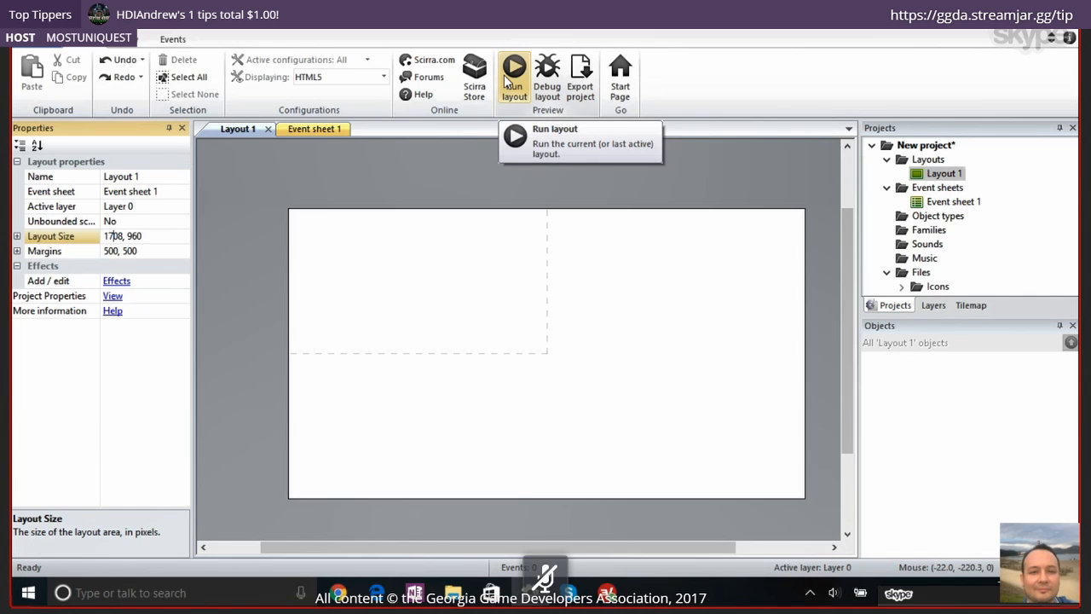
text(0)
key(Return)
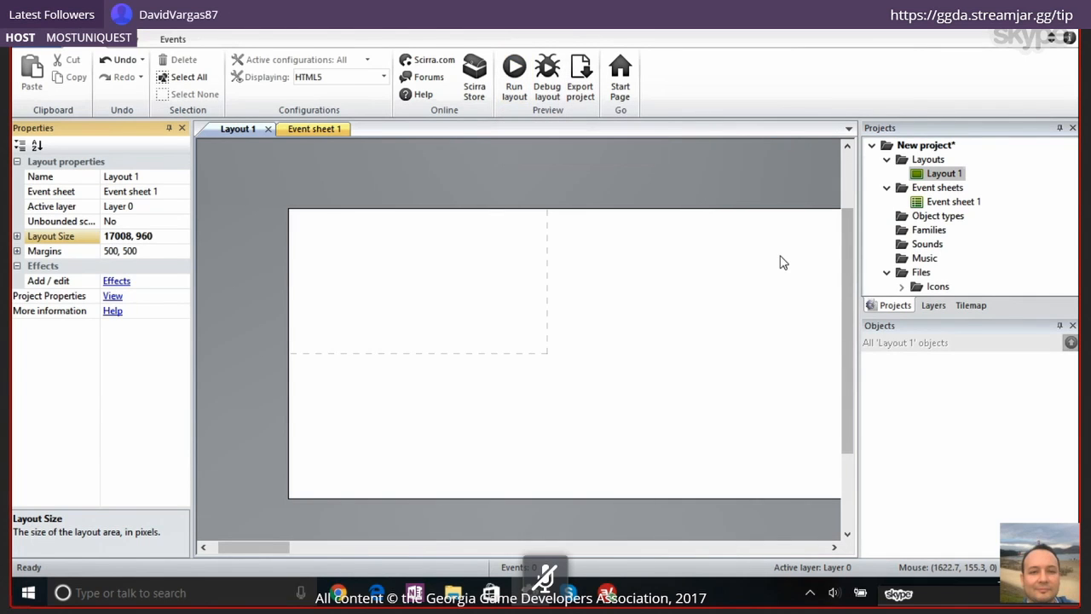
ctrl+scroll(781, 263, down, 3)
ctrl+scroll(782, 262, down, 5)
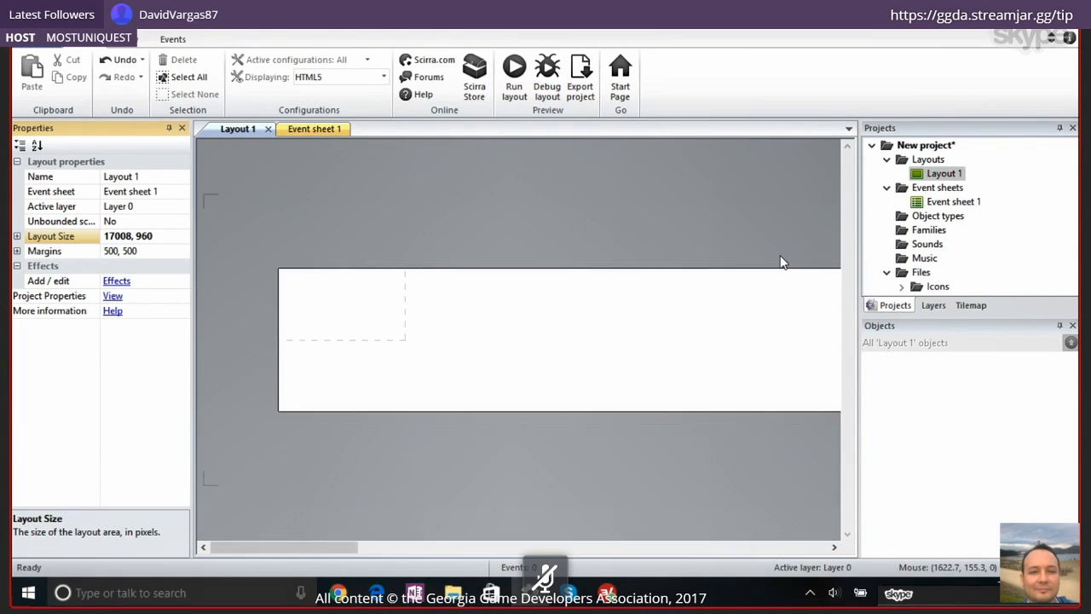
ctrl+scroll(780, 257, down, 2)
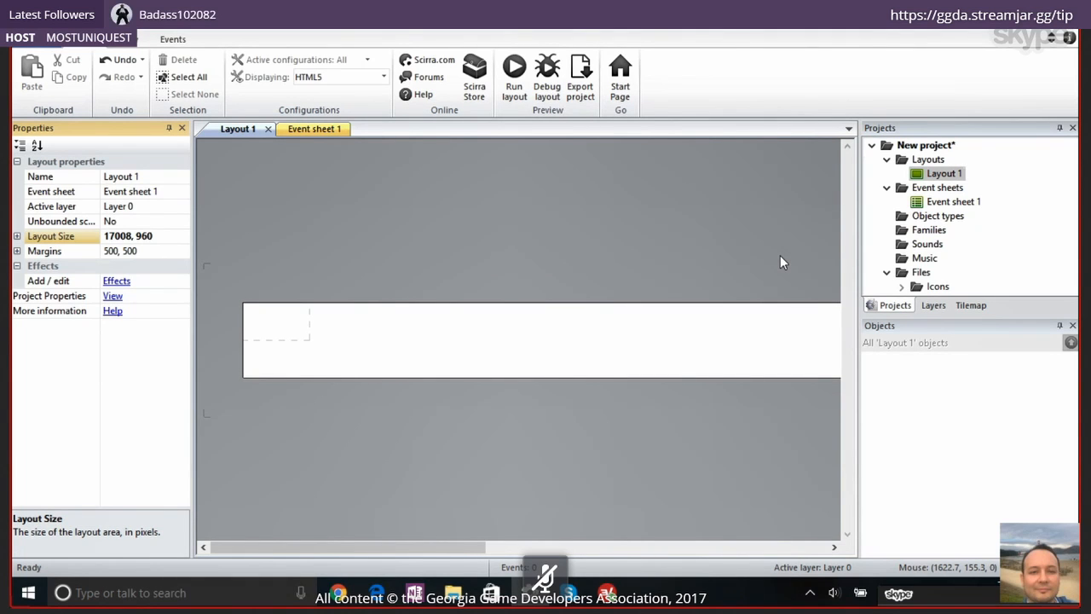
key(ctrl+z)
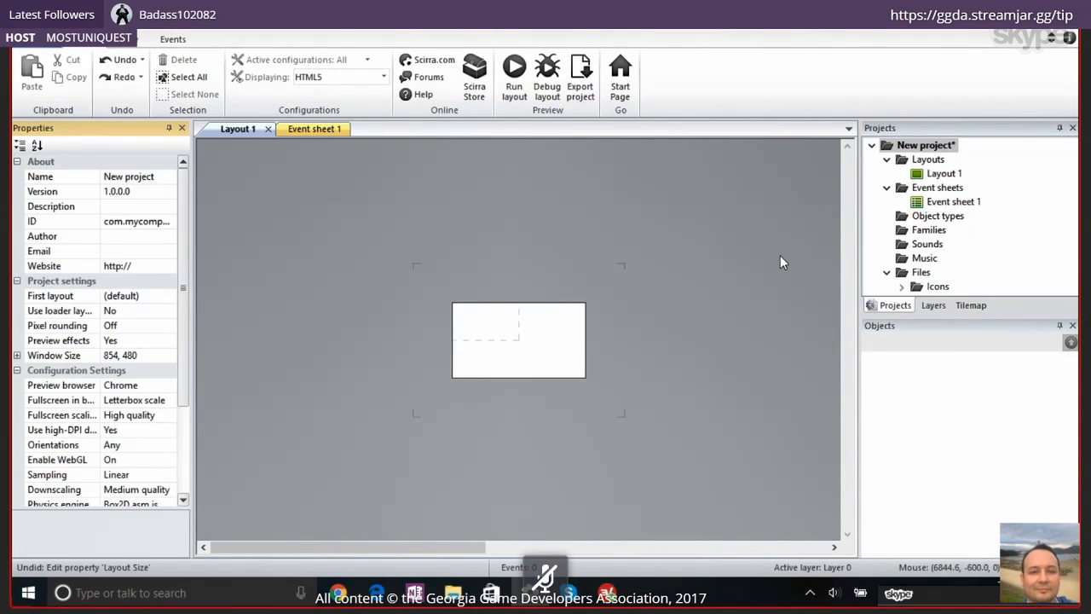
ctrl+scroll(590, 311, up, 2)
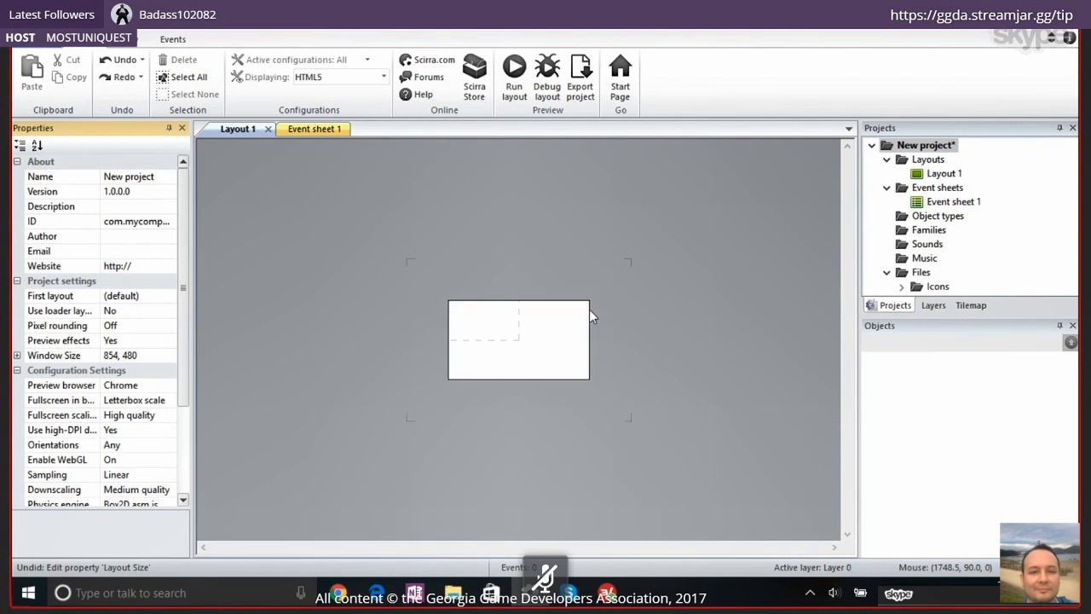
ctrl+scroll(593, 316, up, 3)
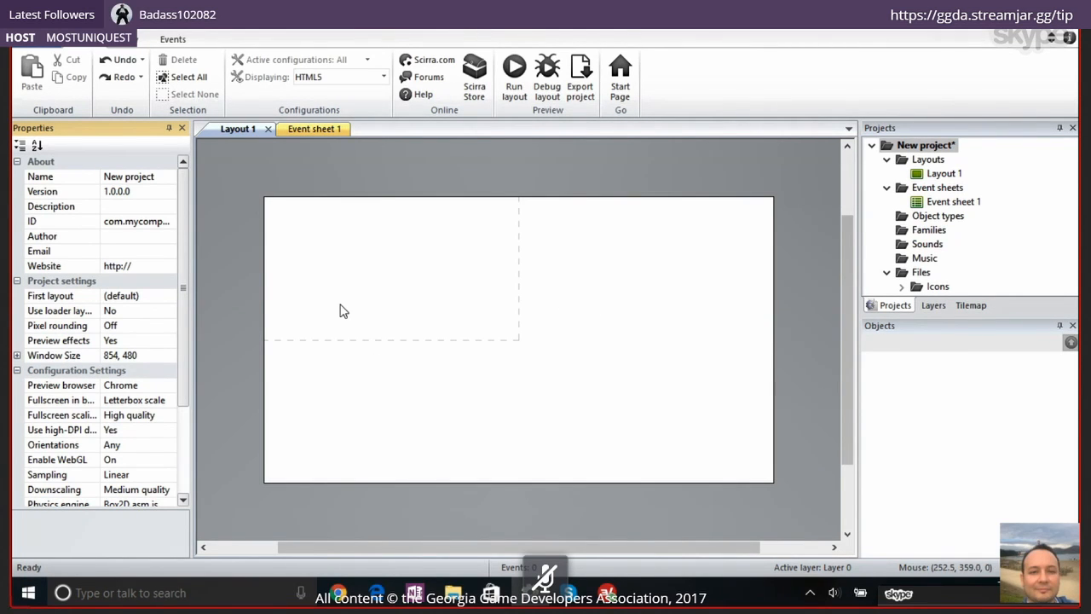
View the dashed window area of the layout up close and show Layout 1's properties
ctrl+scroll(339, 311, up, 2)
ctrl+scroll(339, 311, up, 1)
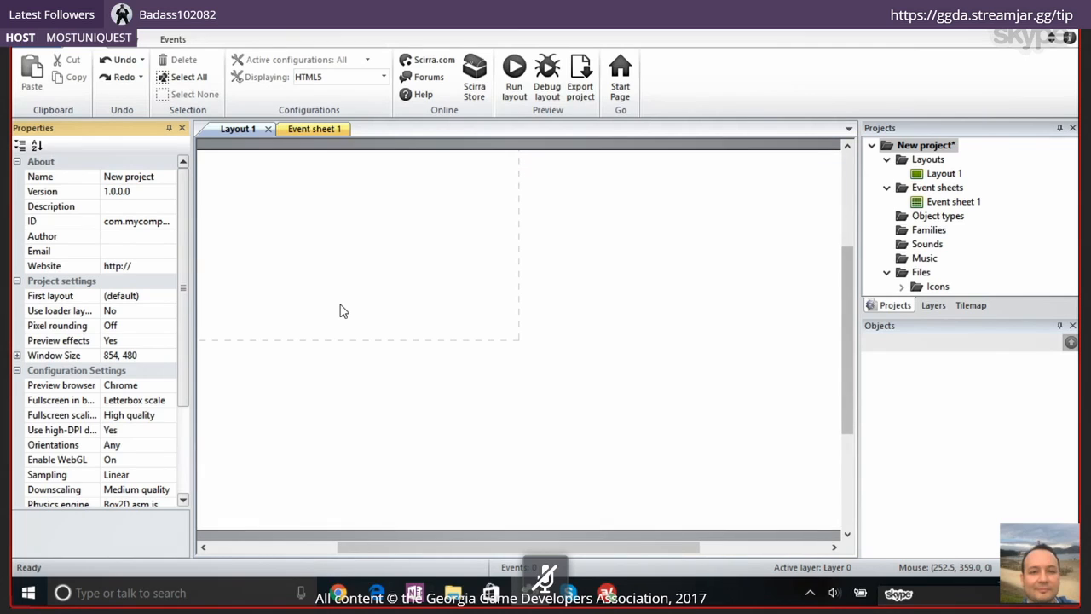
drag(417, 547, 386, 547)
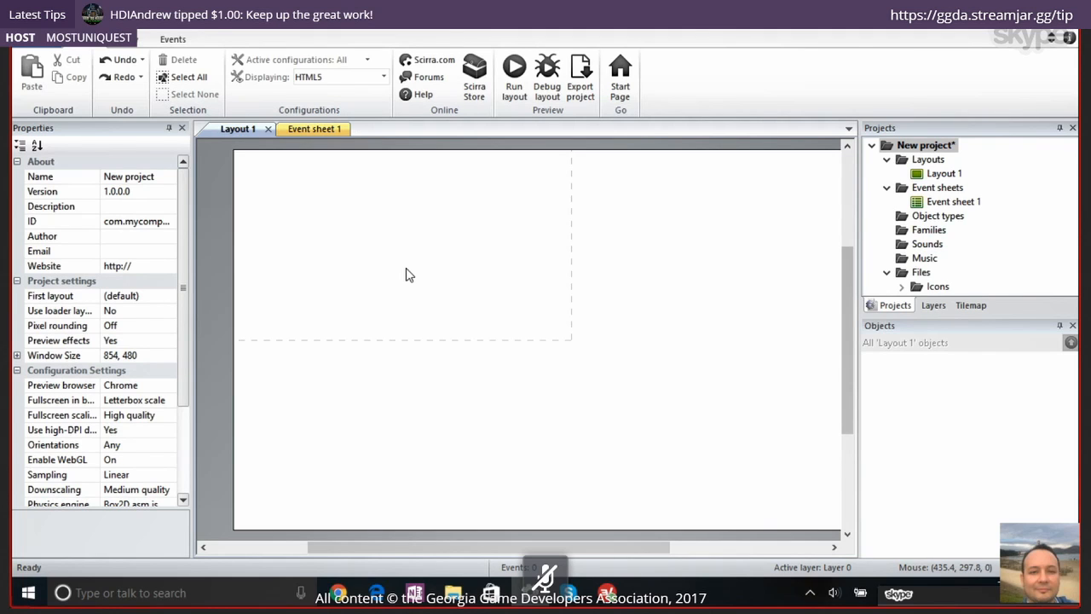
click(406, 274)
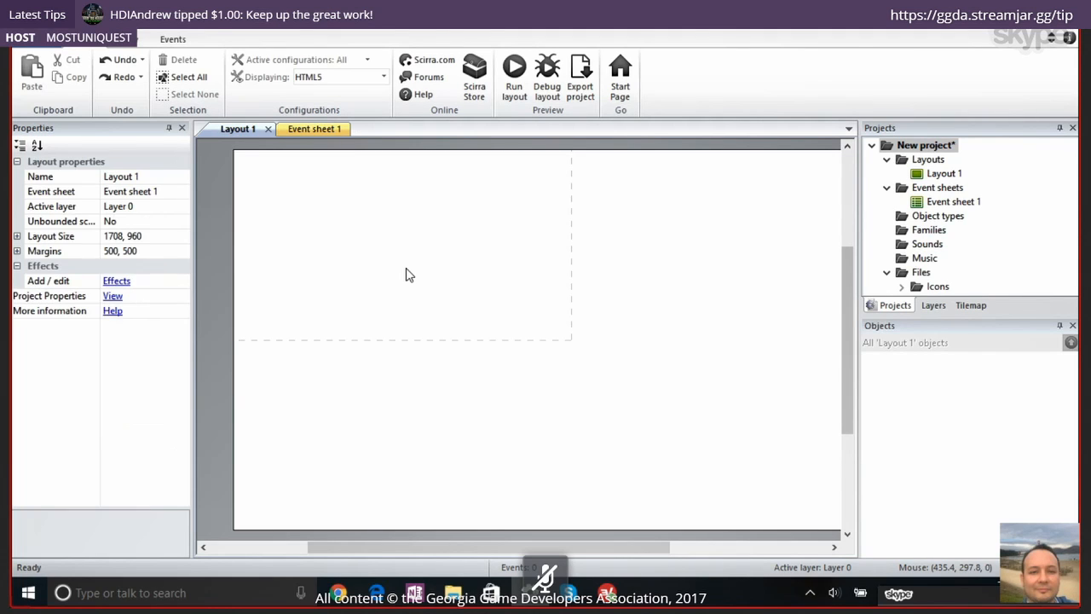
Switch to Chrome and open the presenter's YouTube channel videos page in a new tab
click(339, 592)
key(ctrl+t)
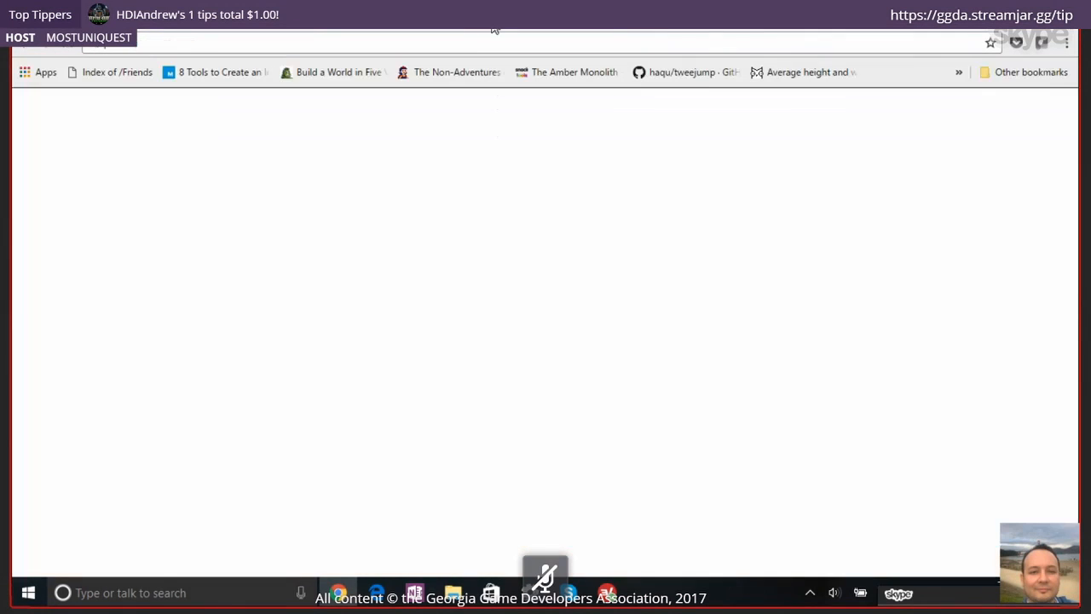
text(youtube.com)
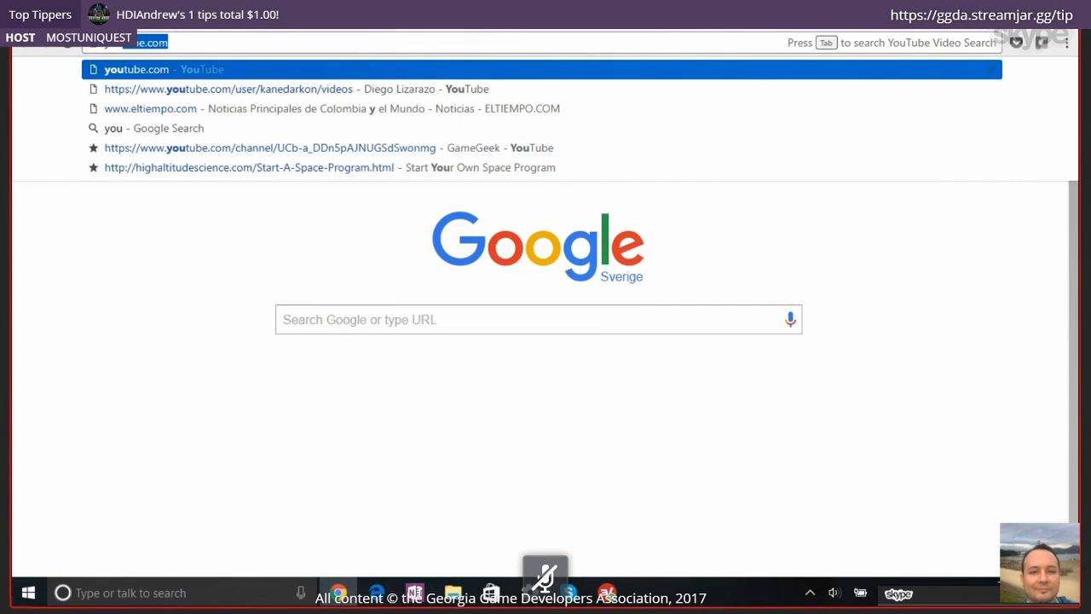
key(Down)
key(Return)
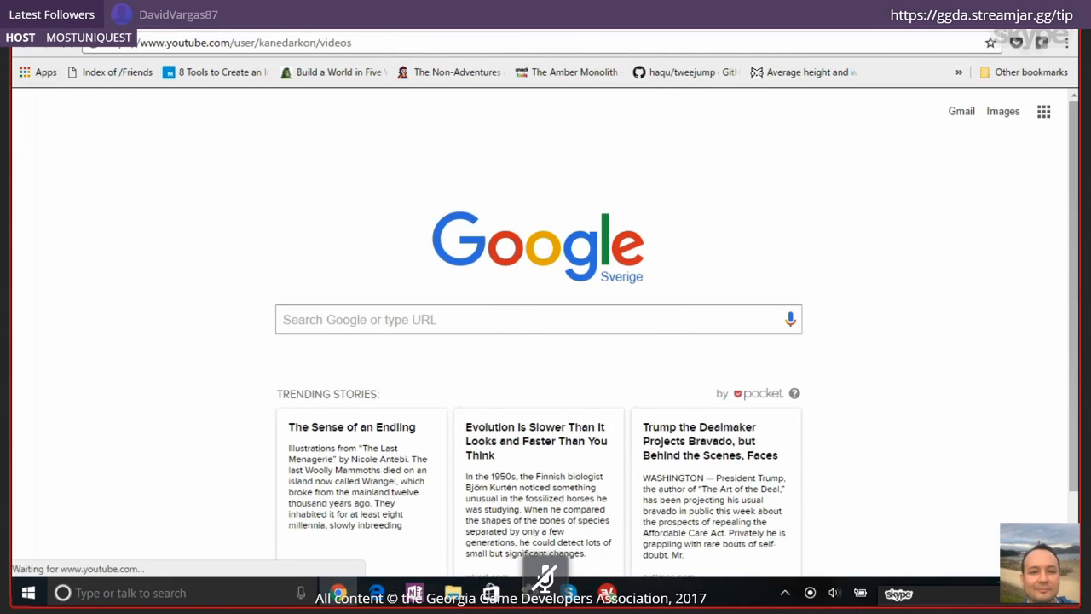
click(643, 27)
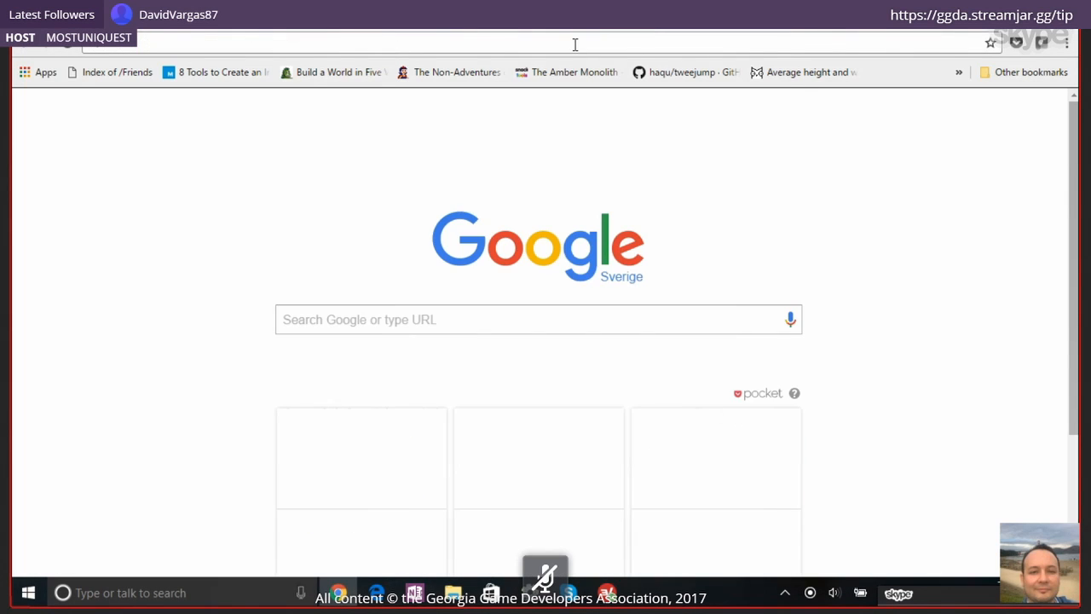
key(ctrl+w)
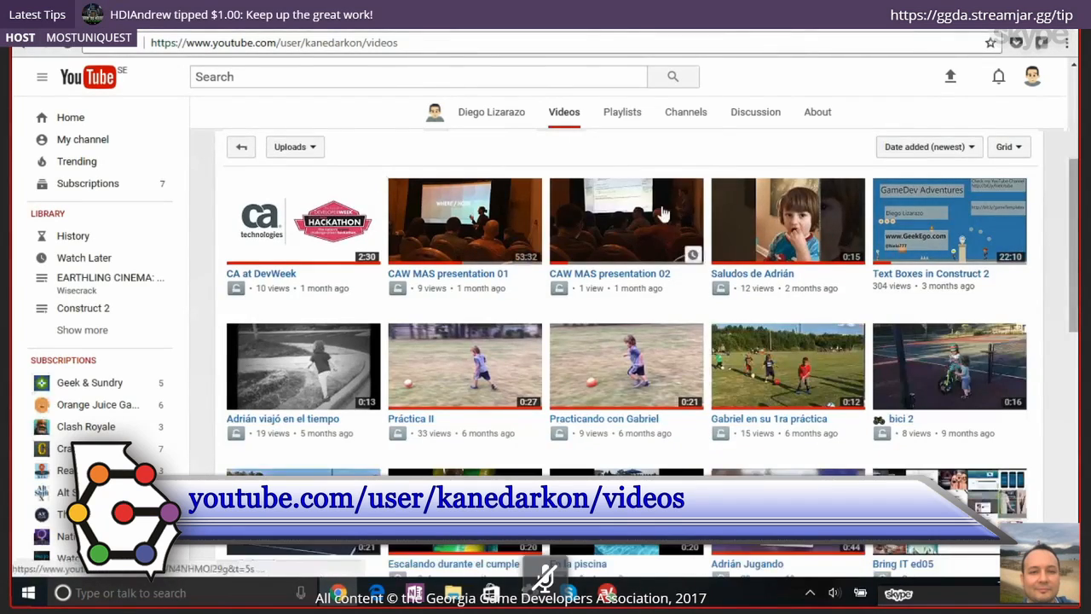
Look through the channel's uploaded videos and the GeekEgo site, and return to Construct 2
scroll(664, 212, down, 3)
scroll(663, 212, down, 2)
scroll(664, 212, down, 2)
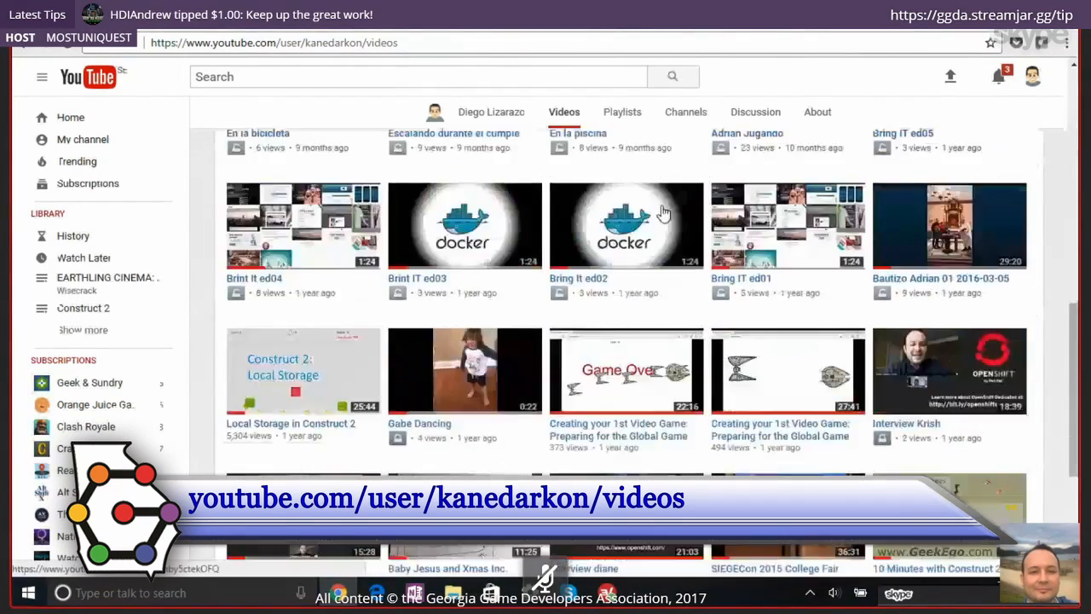
scroll(664, 212, up, 5)
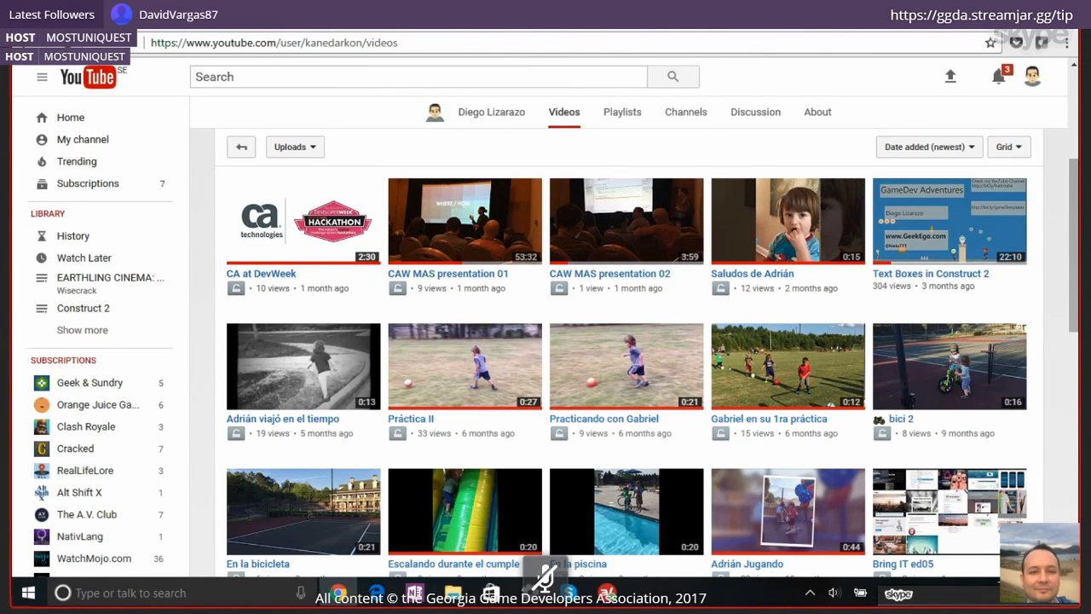
click(611, 21)
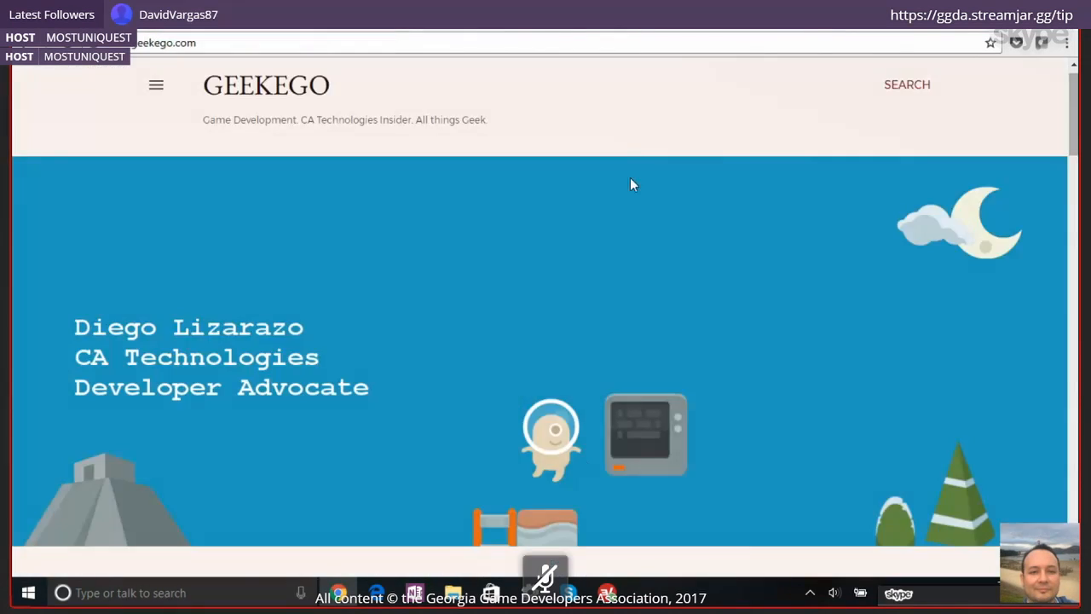
key(alt+Tab)
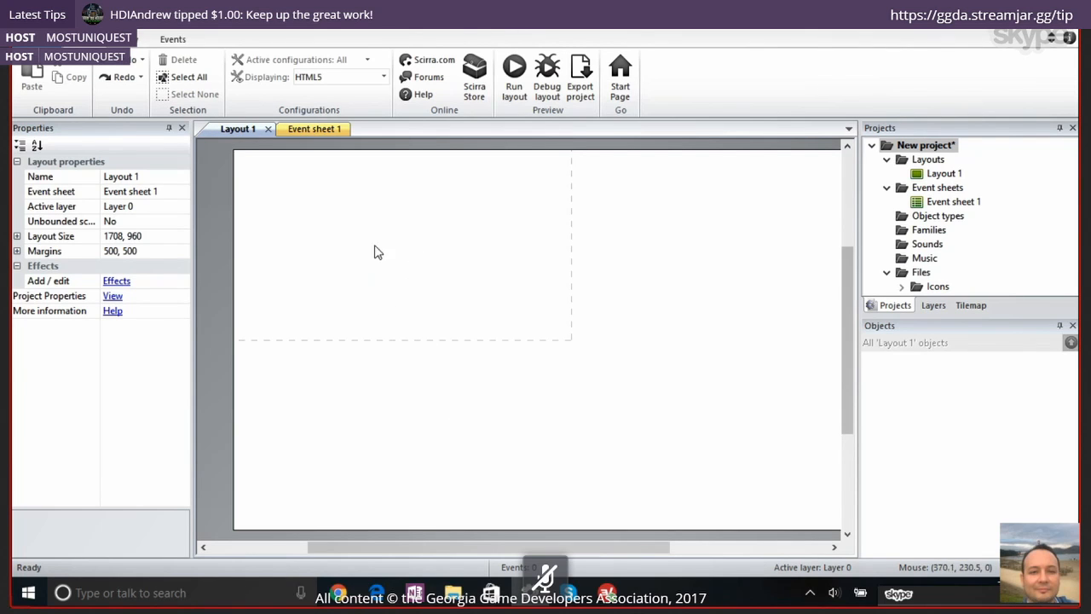
Open the list of insertable object types for Layout 1 and look through its categories, from 3D to Form controls
double_click(465, 271)
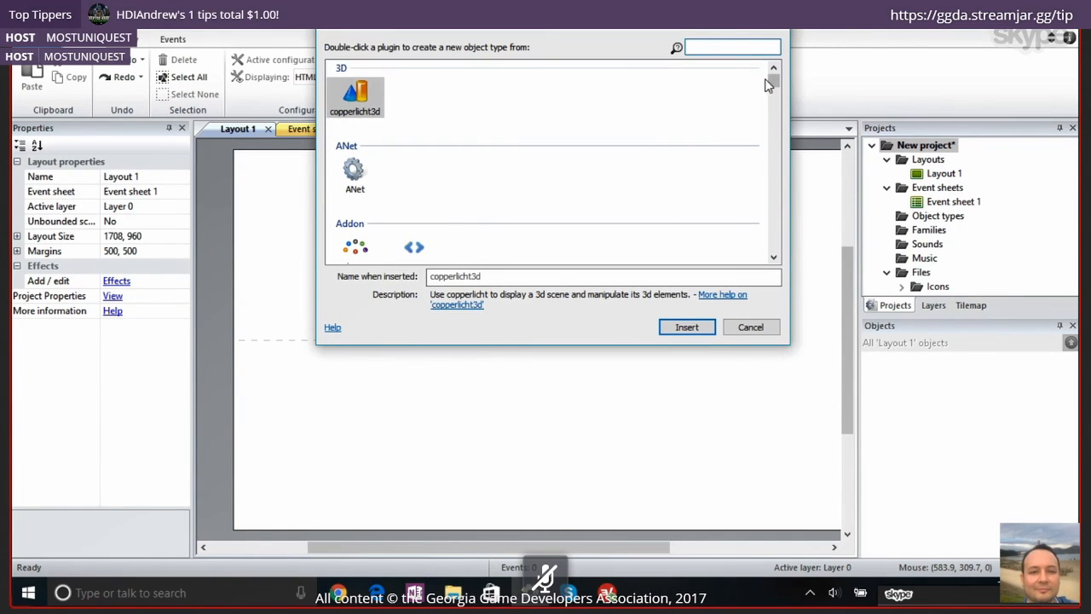
mouse_move(772, 83)
mouse_down()
mouse_move(772, 106)
mouse_move(776, 61)
mouse_up()
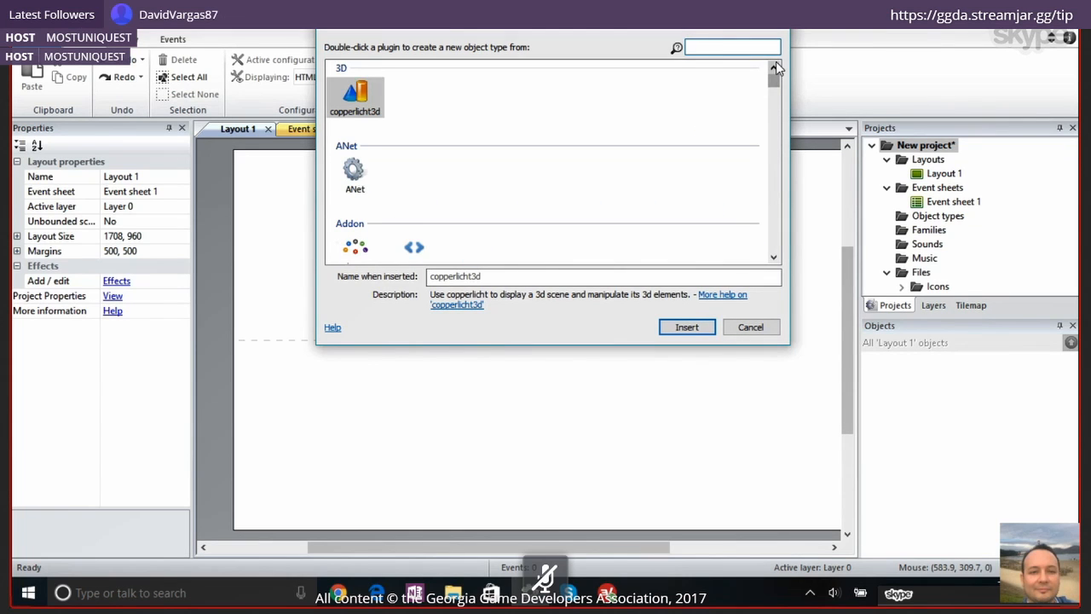
click(353, 172)
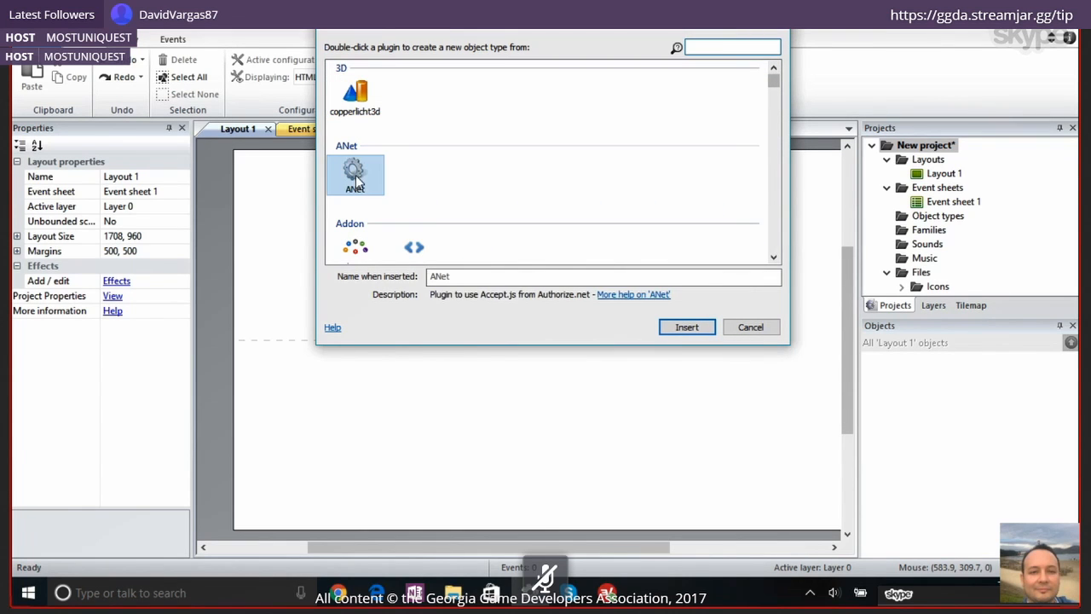
click(356, 251)
click(417, 258)
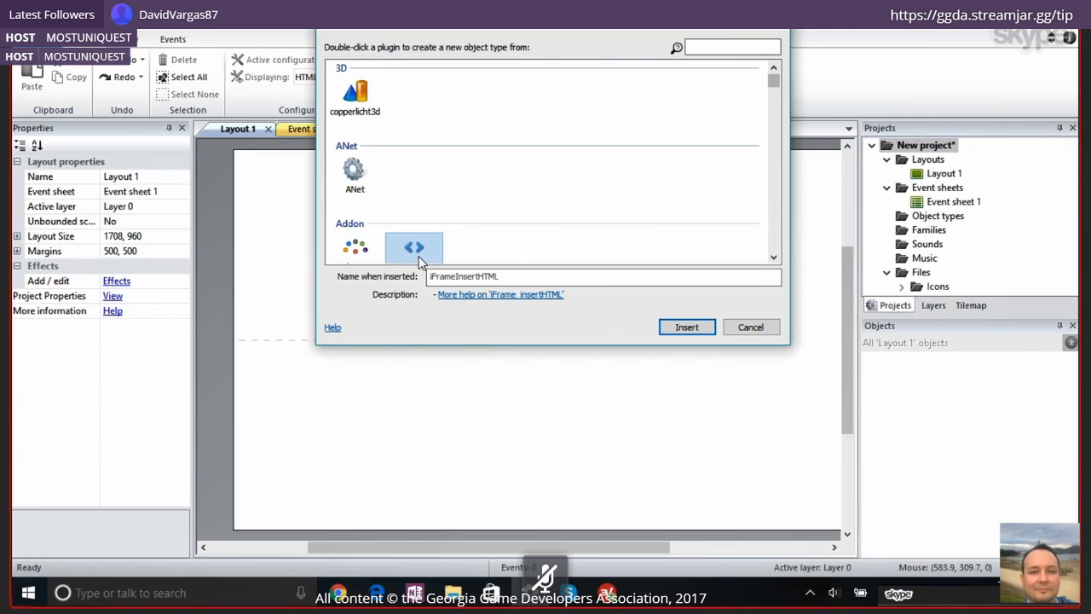
key(Down)
key(Down)
key(Down)
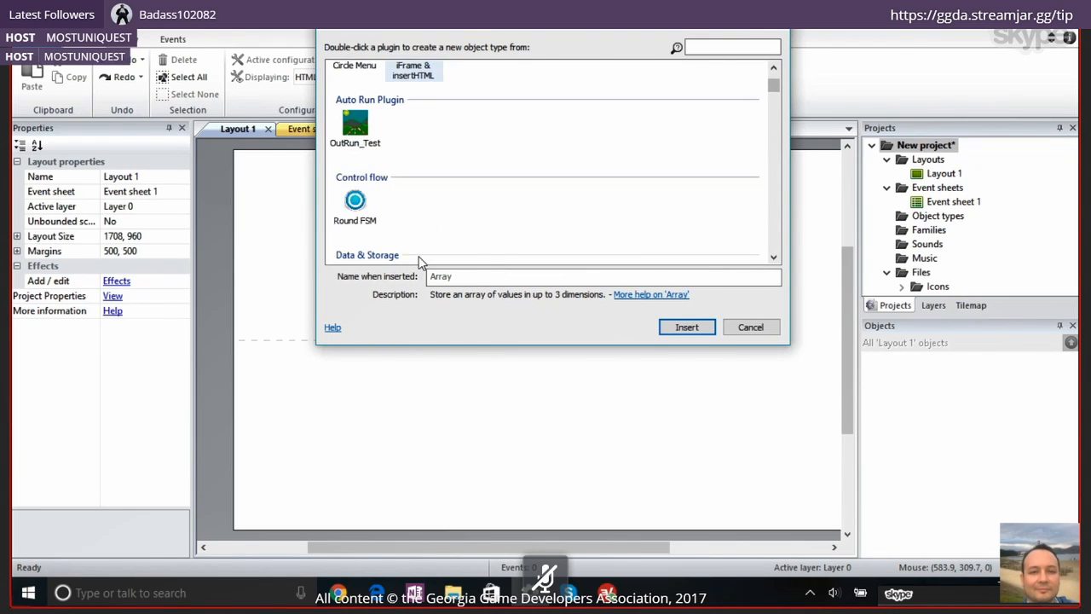
key(Down)
key(Down)
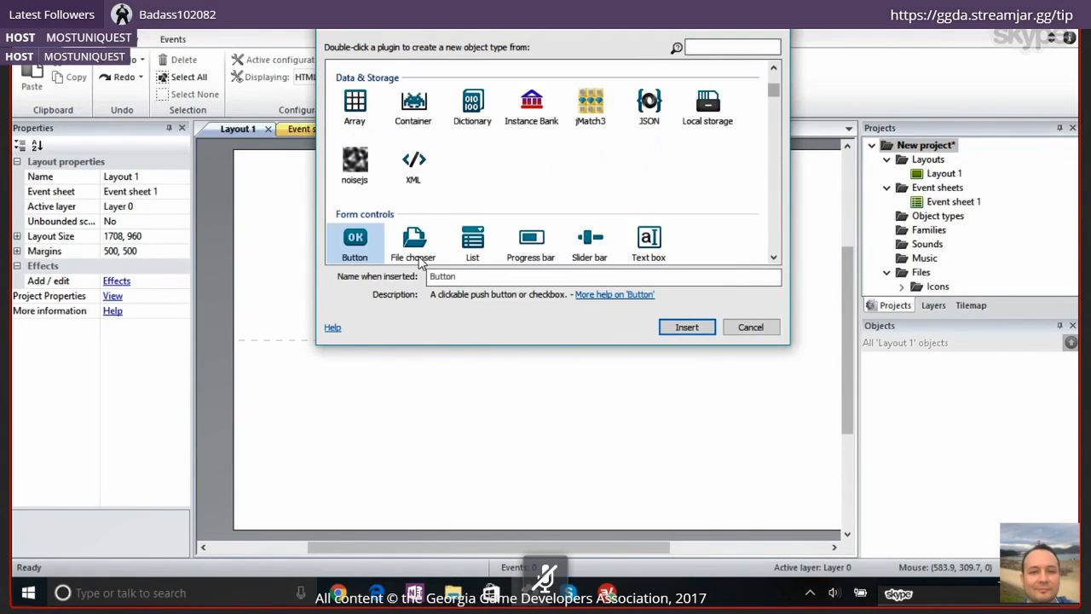
key(Down)
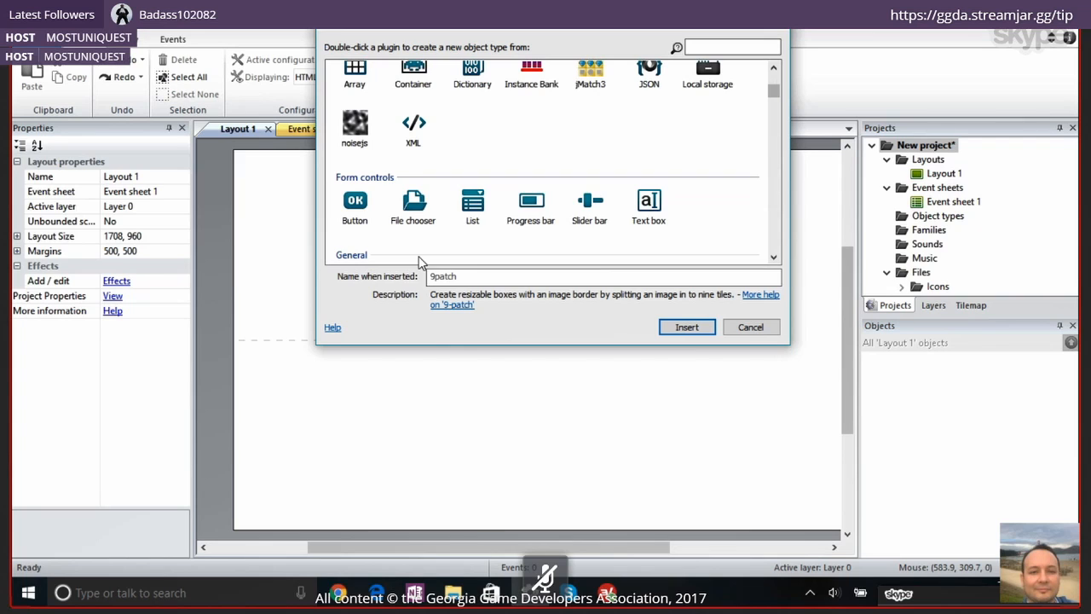
Find the Sprite object type by searching for "sprite", insert it, and place it near the upper-left corner of Layout 1
click(731, 49)
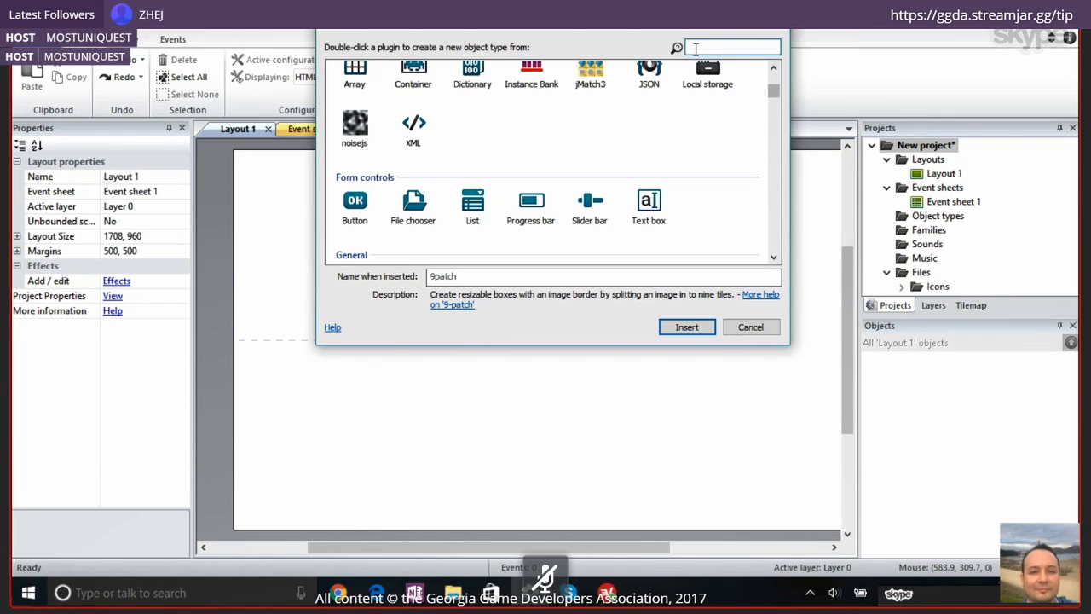
text(sp)
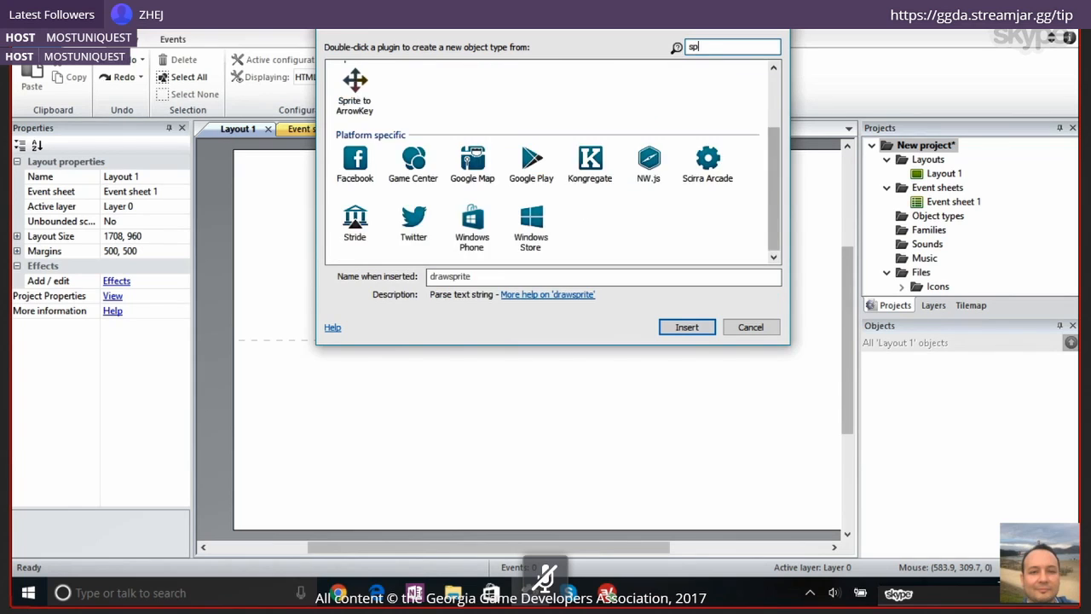
text(rite)
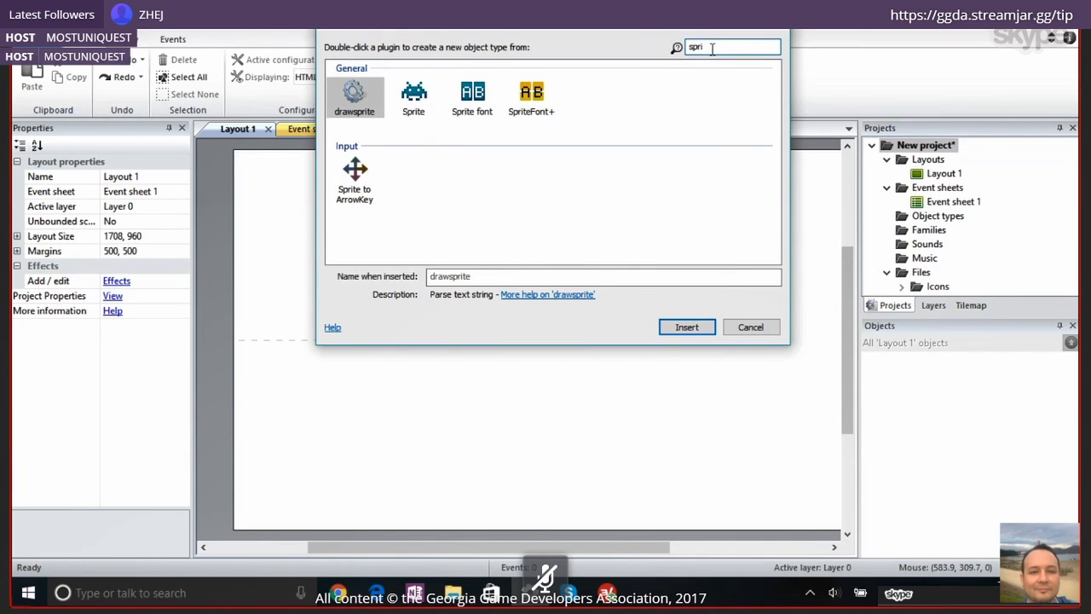
click(418, 106)
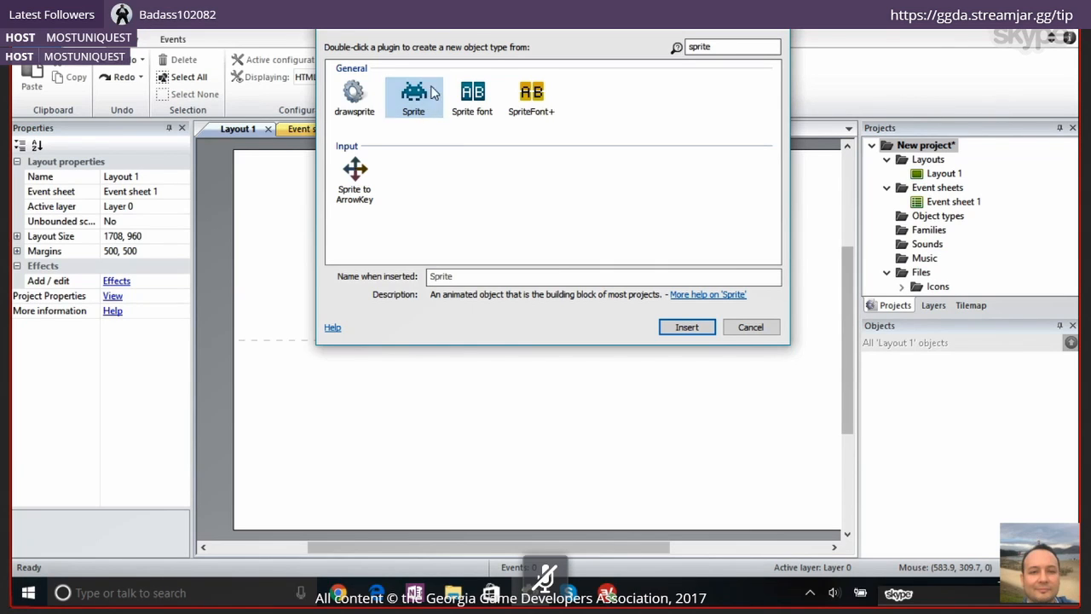
click(688, 327)
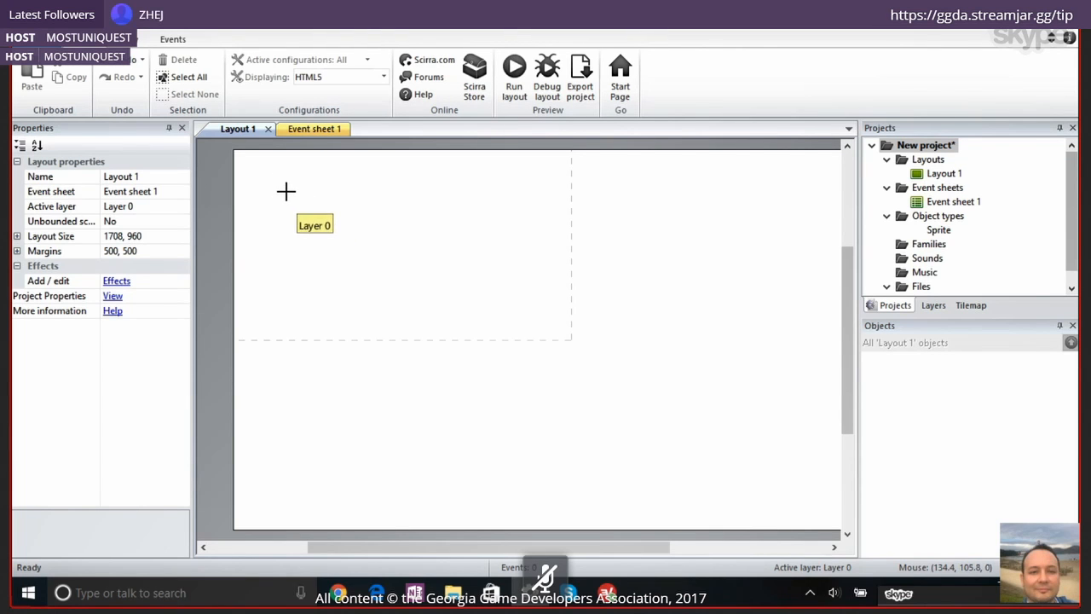
click(285, 193)
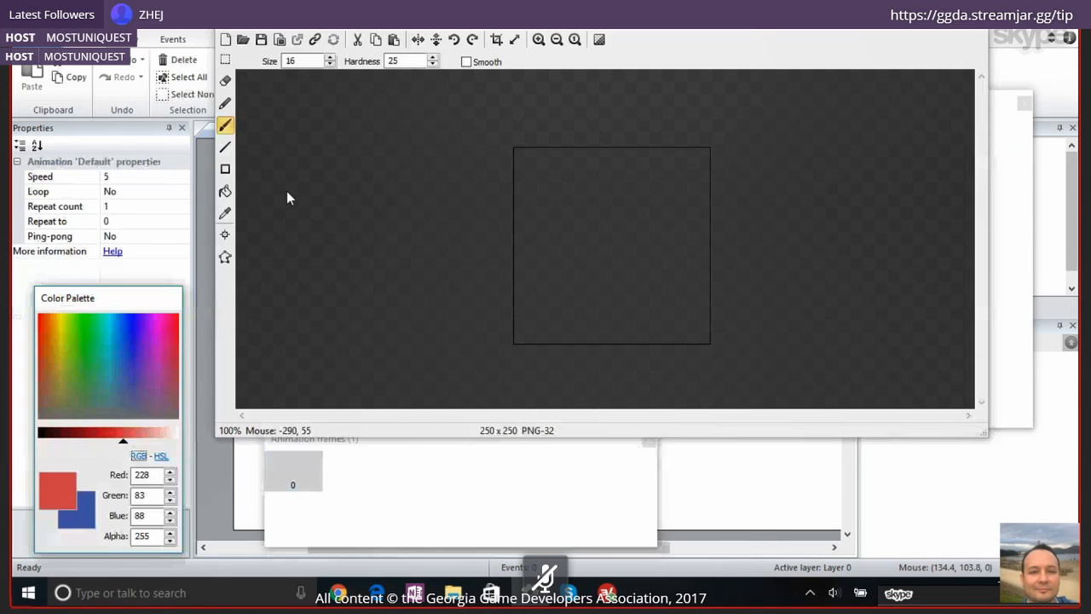
Paint a small red ring in the upper part of the blank sprite image with the size 16 brush
click(548, 225)
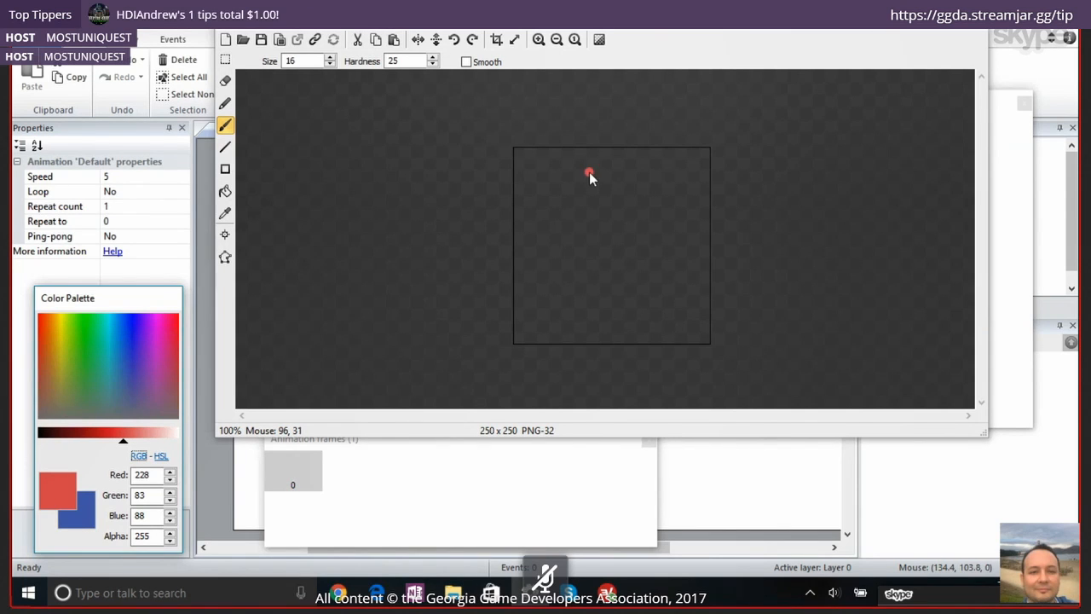
drag(604, 169, 584, 178)
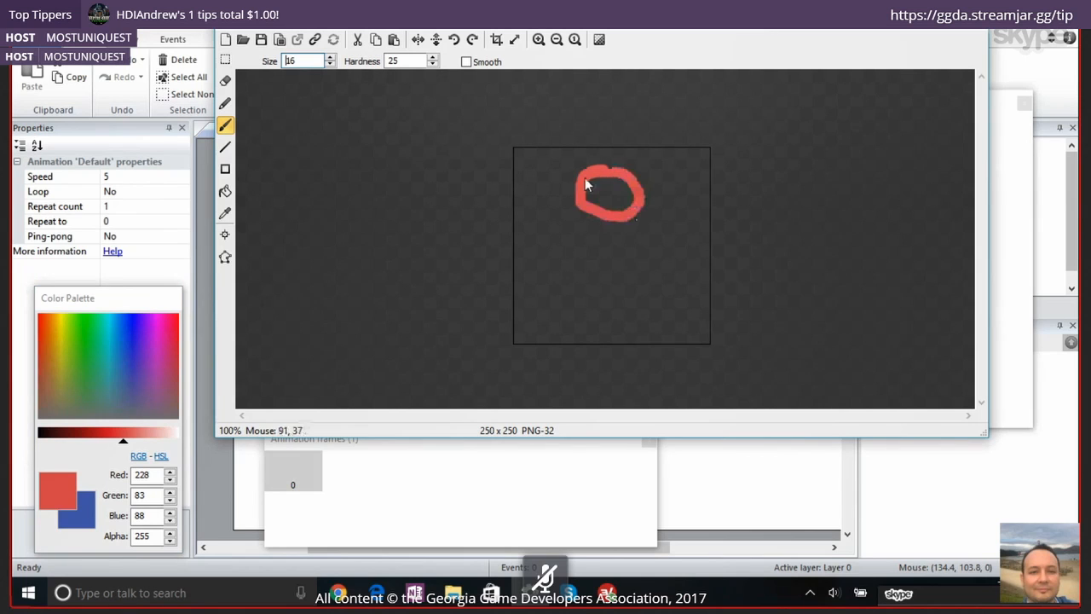
click(543, 168)
key(ctrl+z)
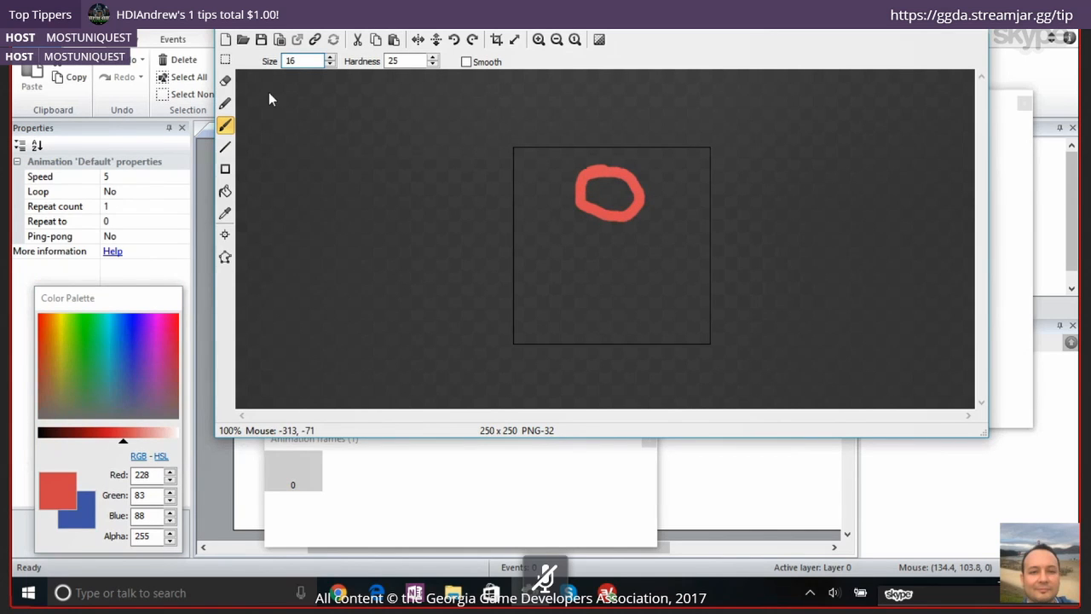
Load idle.png from the Xeno diversity Blue Zeta folder as the sprite's image
click(241, 44)
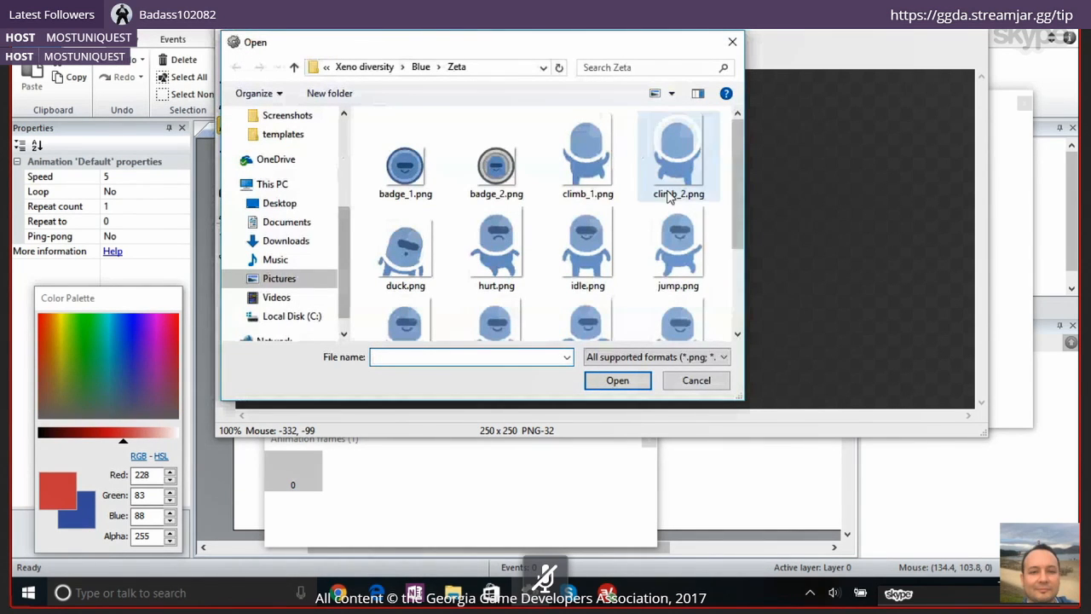
drag(740, 189, 737, 205)
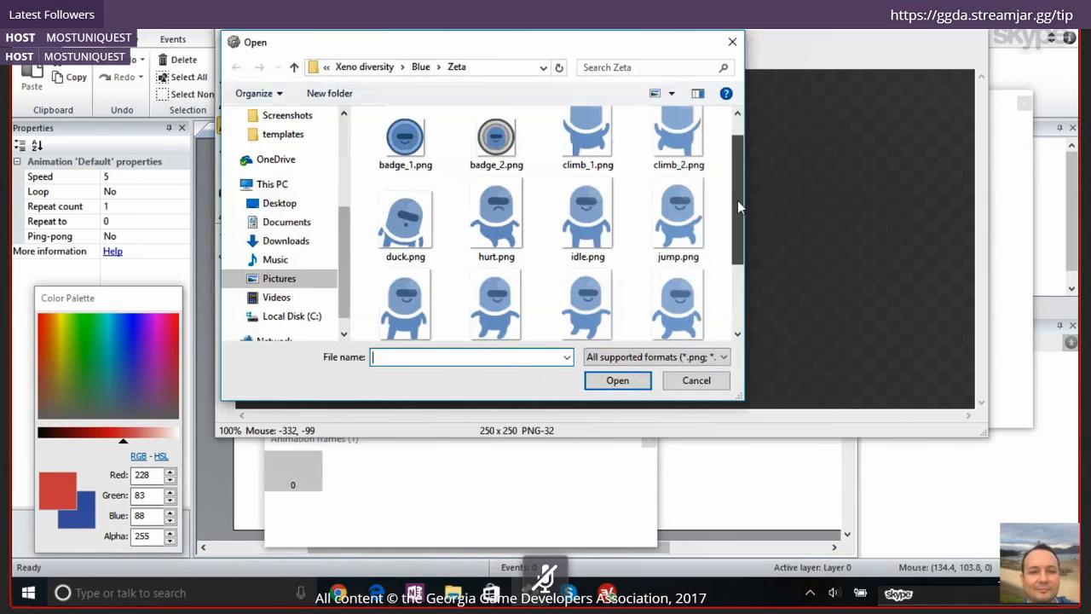
double_click(563, 214)
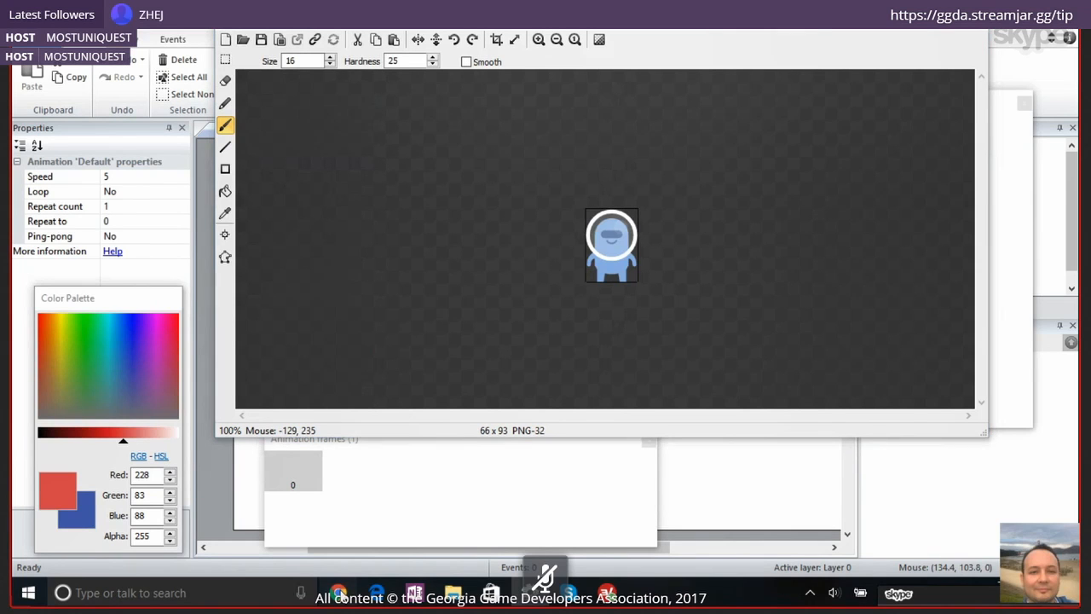
Switch to Chrome and open opengameart.org in a new tab
click(341, 594)
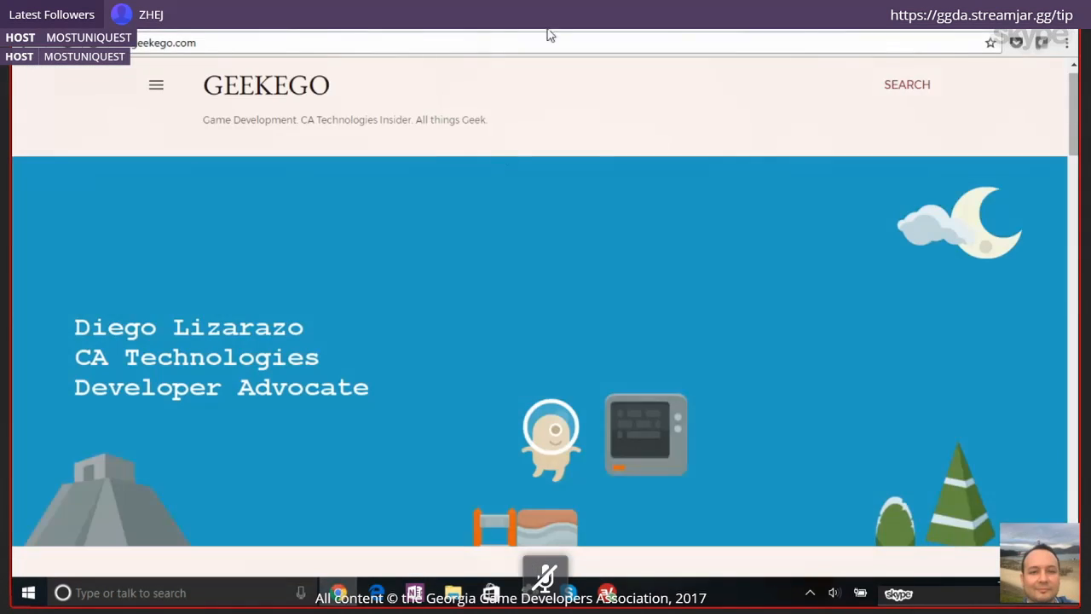
click(556, 17)
text(opengameart.org)
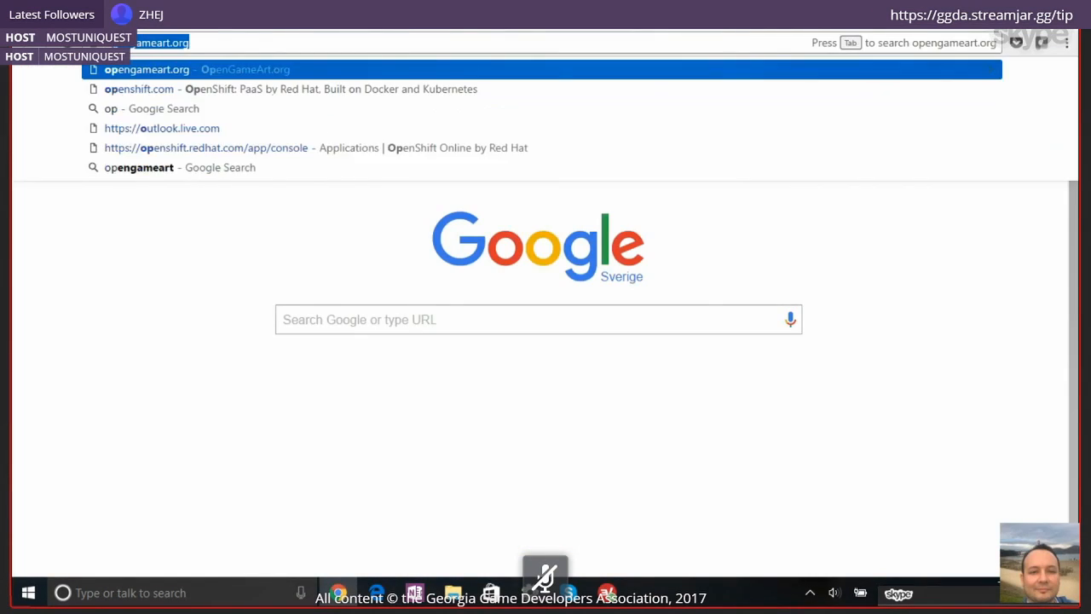
key(Return)
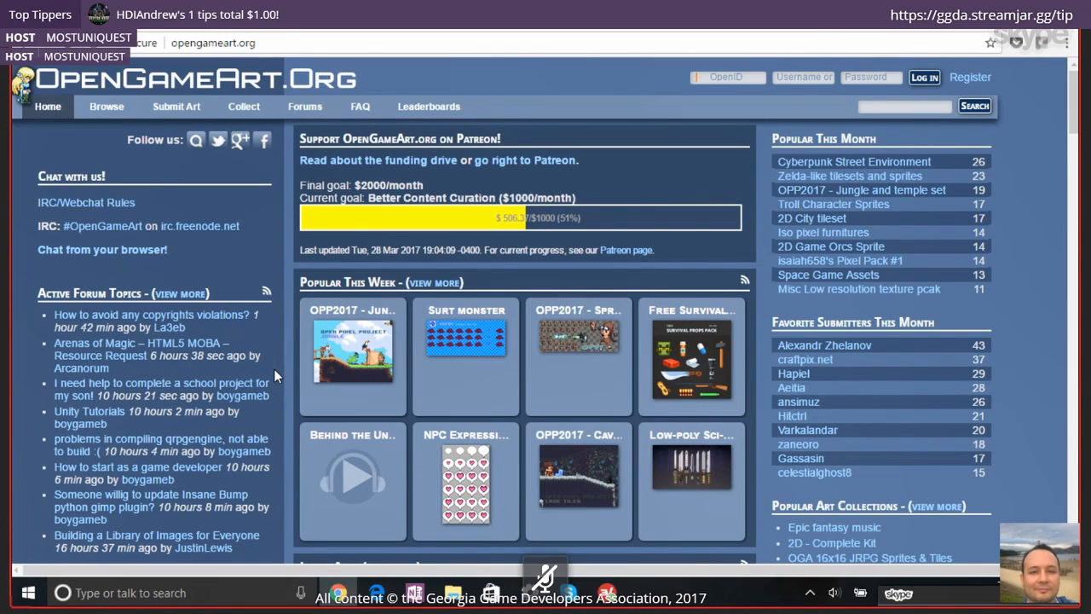
Search OpenGameArt for "kenney", look over the art packs, and return to Construct 2
click(888, 106)
text(kenne)
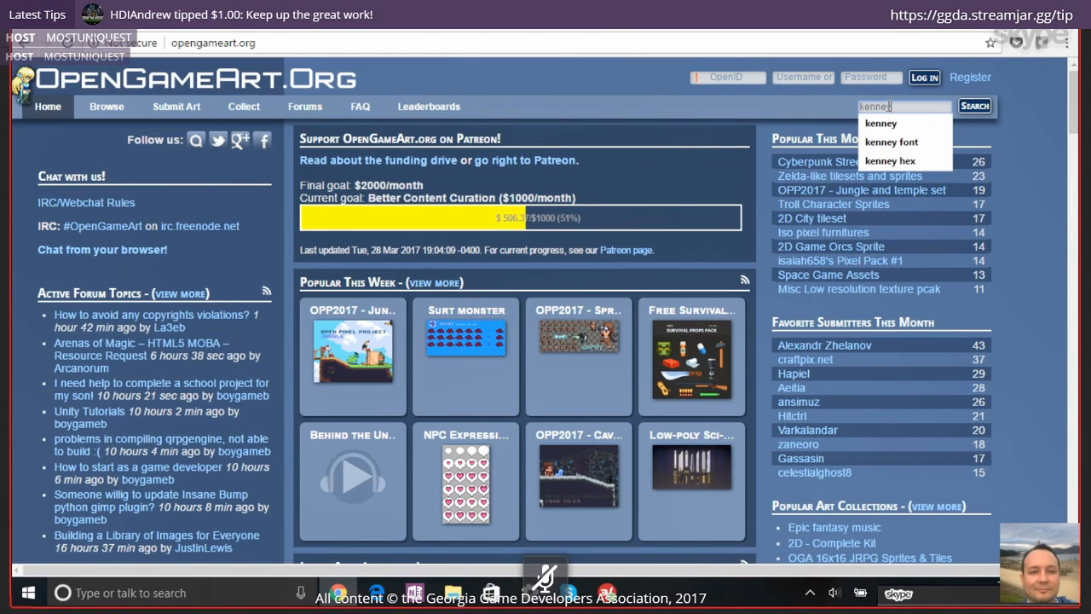
text(y)
key(Return)
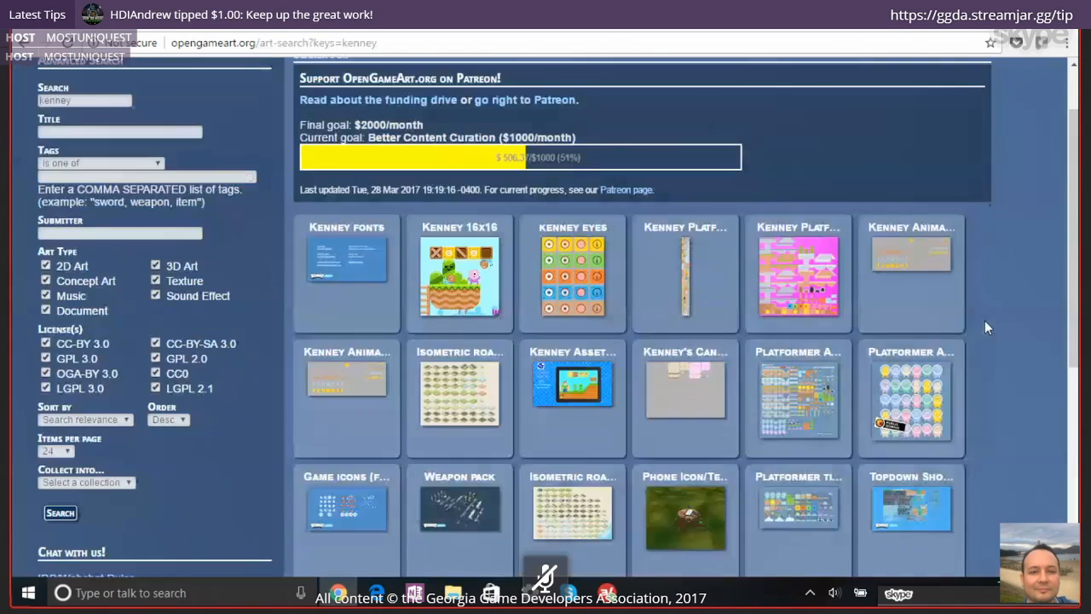
key(alt+Tab)
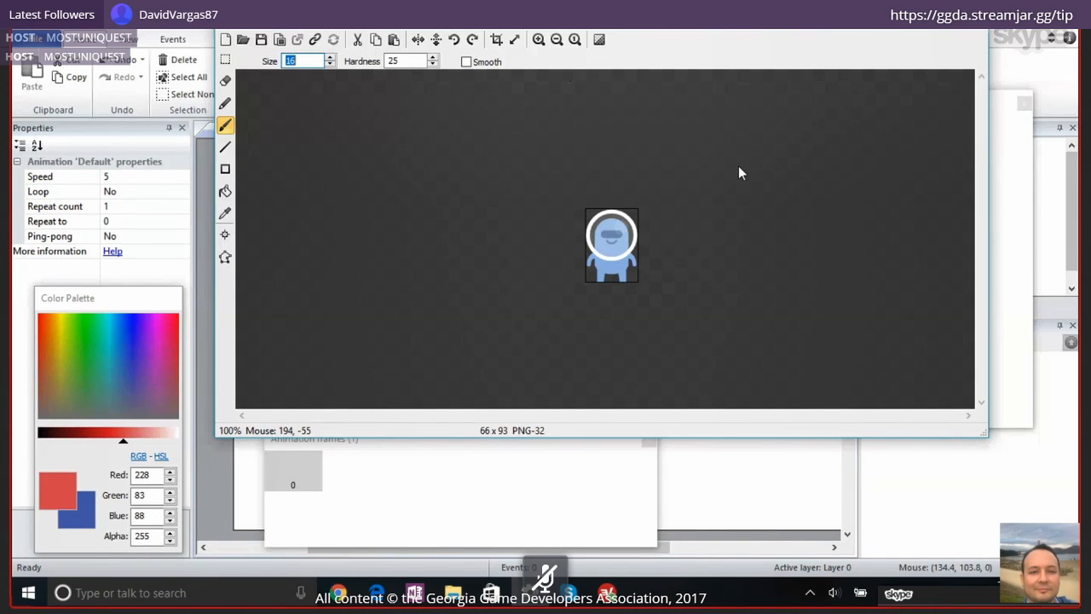
Close the image editor, move the sprite to about 239, 239 in Layout 1, and preview the layout in the browser
click(976, 29)
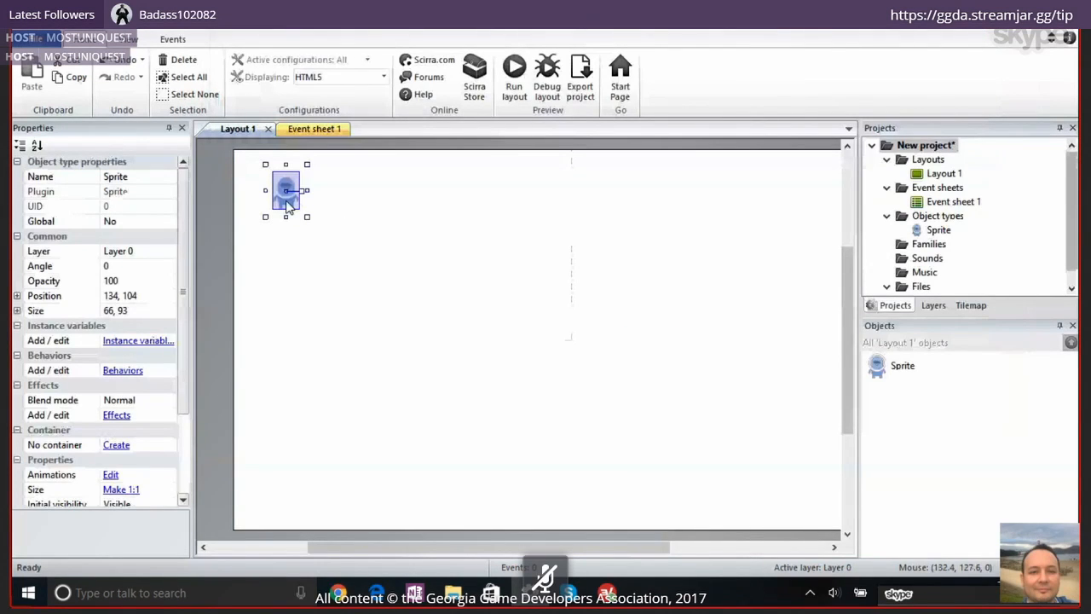
drag(288, 204, 329, 260)
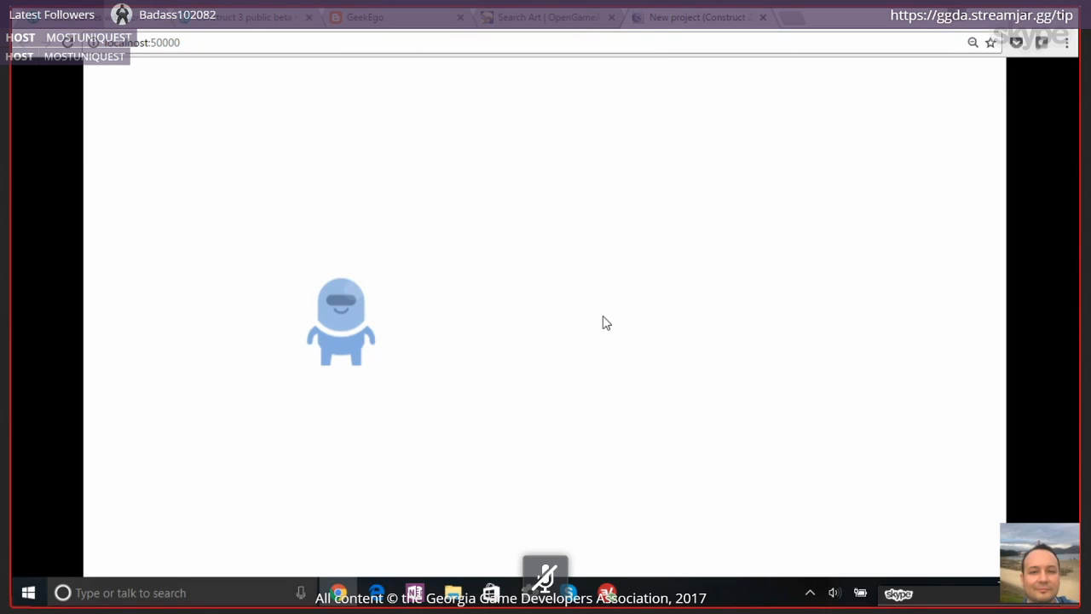
click(525, 600)
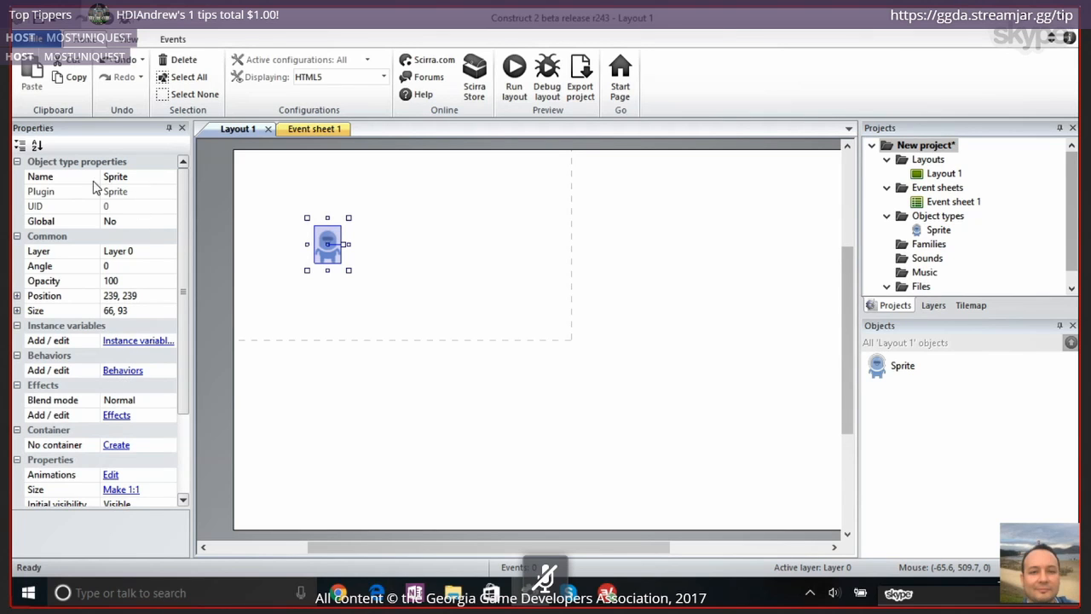
Open the sprite's behaviors and look through the behaviors available to add, from Attributes to General
click(123, 371)
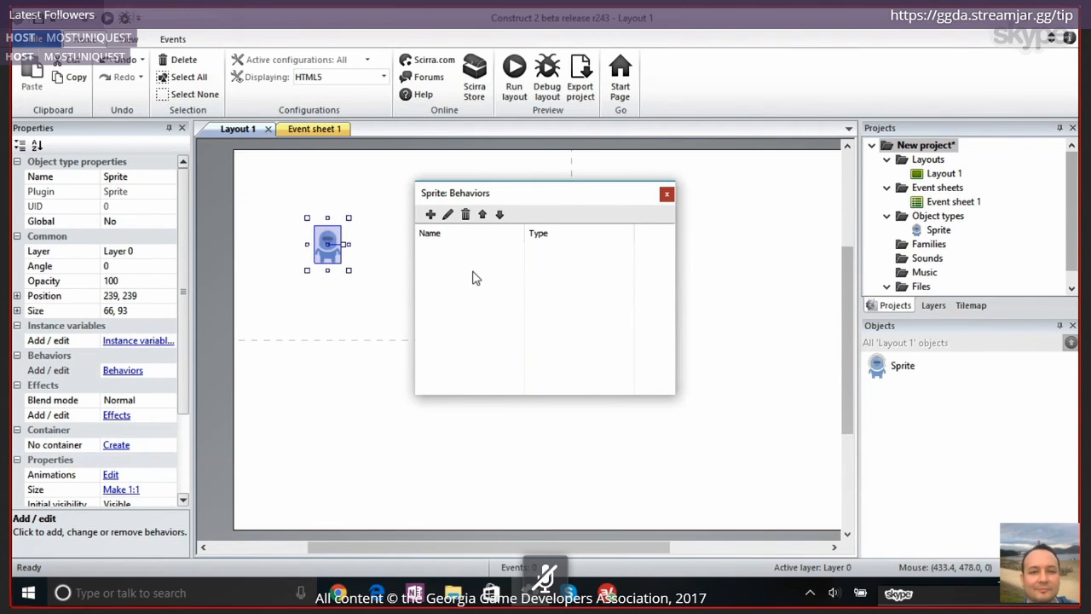
click(429, 215)
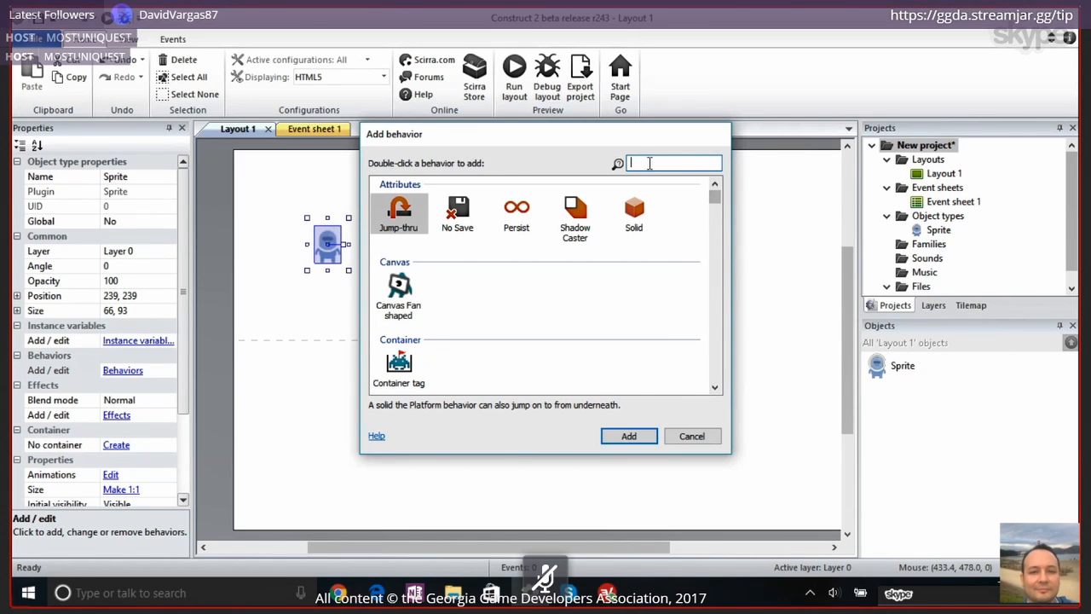
click(715, 388)
click(715, 387)
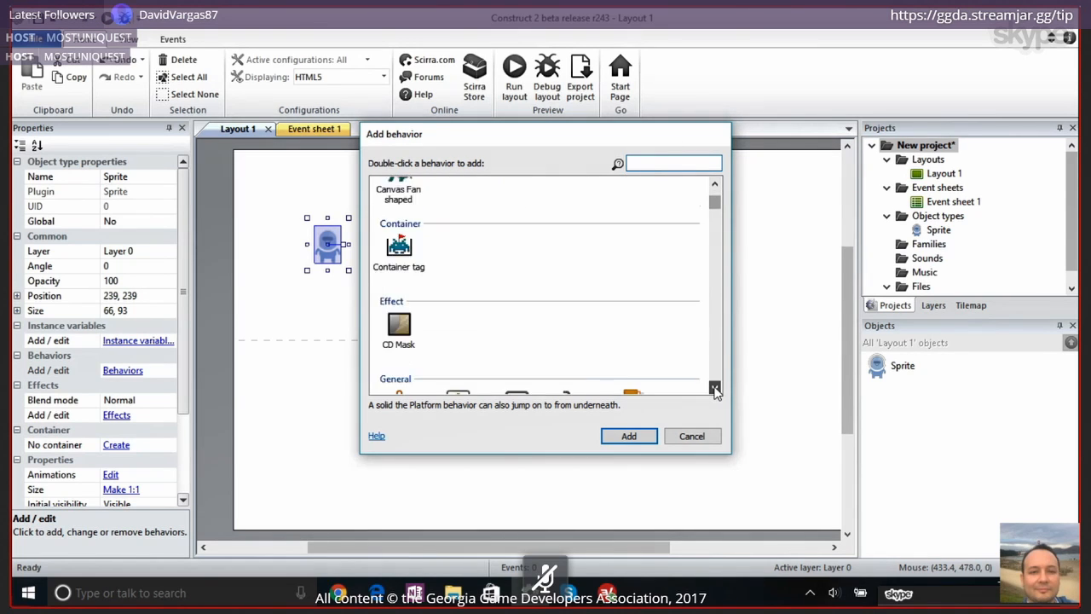
click(715, 388)
click(715, 388)
click(715, 388)
click(715, 388)
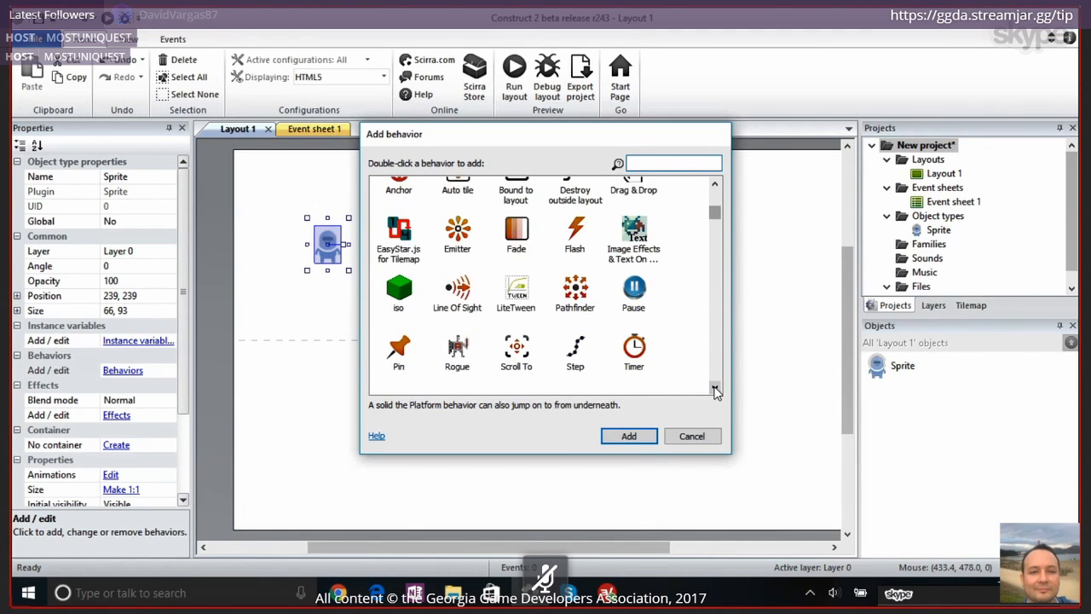
click(715, 388)
Filter the behaviors by "plat" and add the Platform behavior to the sprite
text(plat)
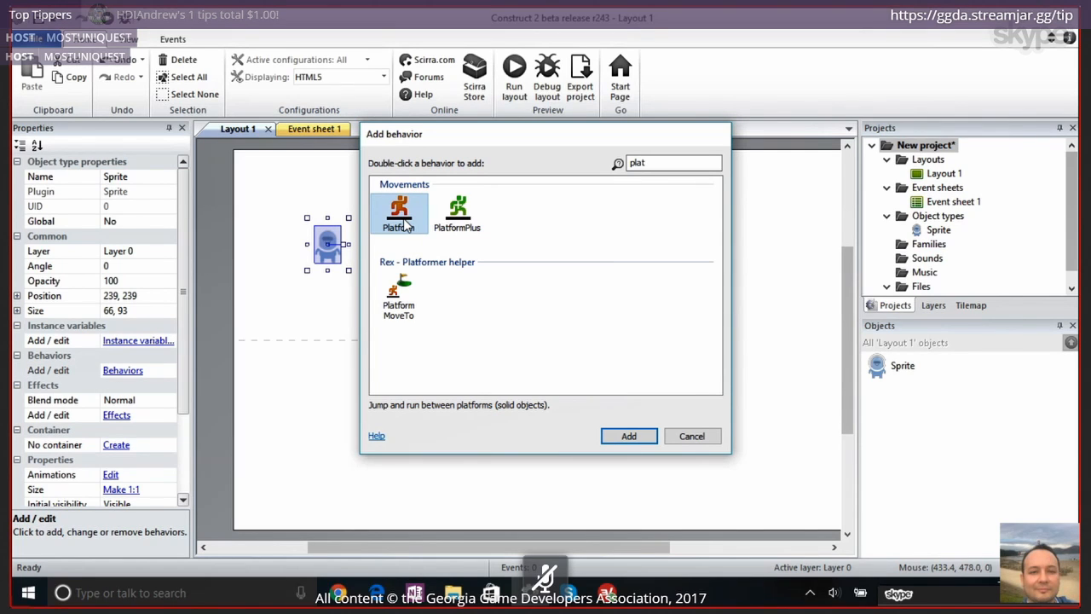
click(627, 438)
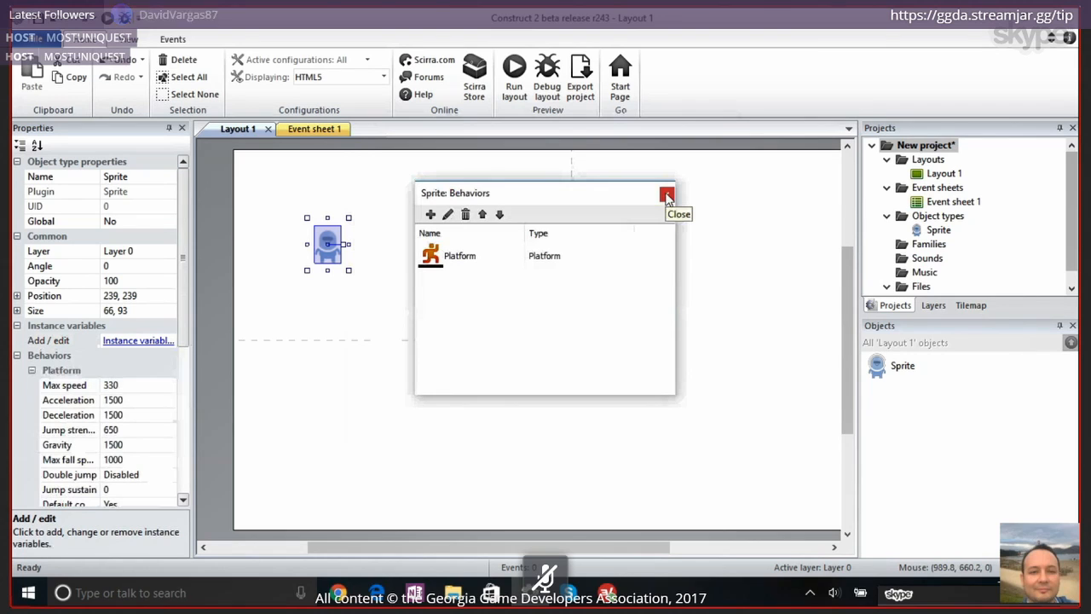
click(429, 267)
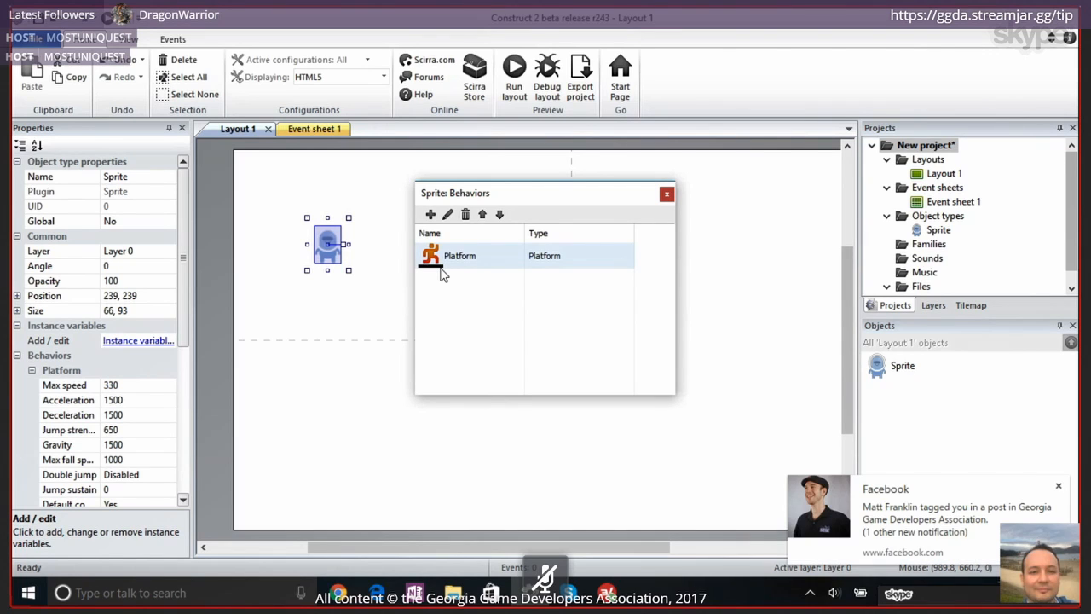
Close the sprite's behaviors dialog and switch to the desktop
click(1059, 485)
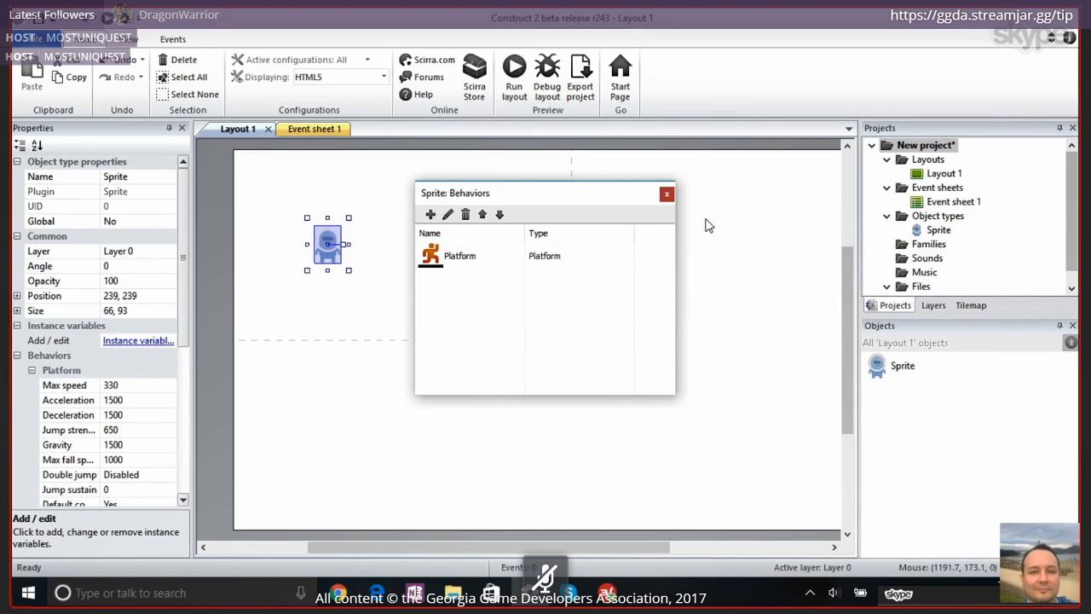
click(666, 193)
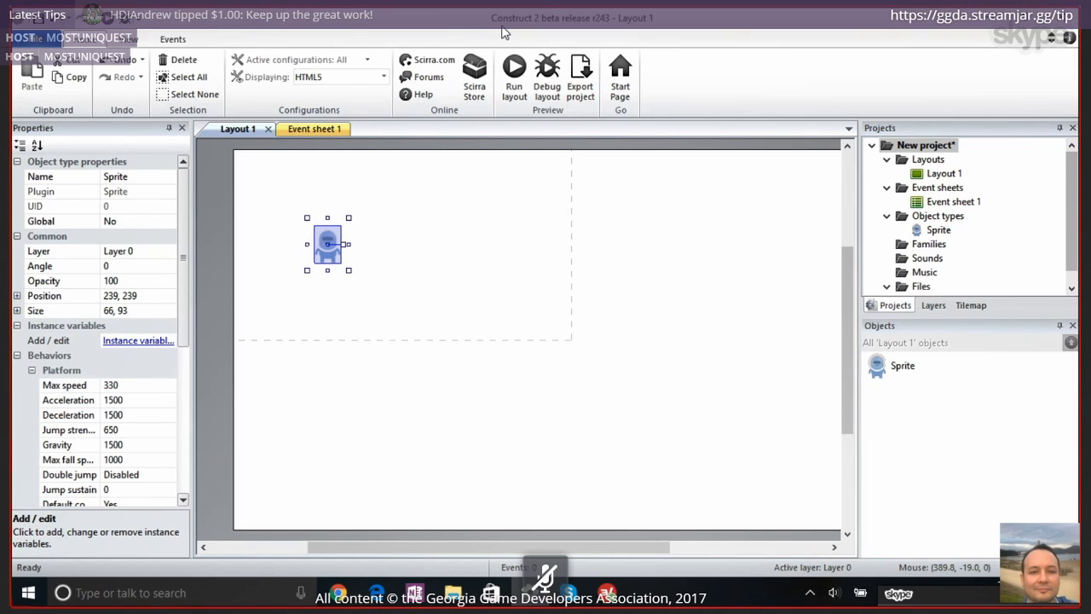
key(alt+Tab)
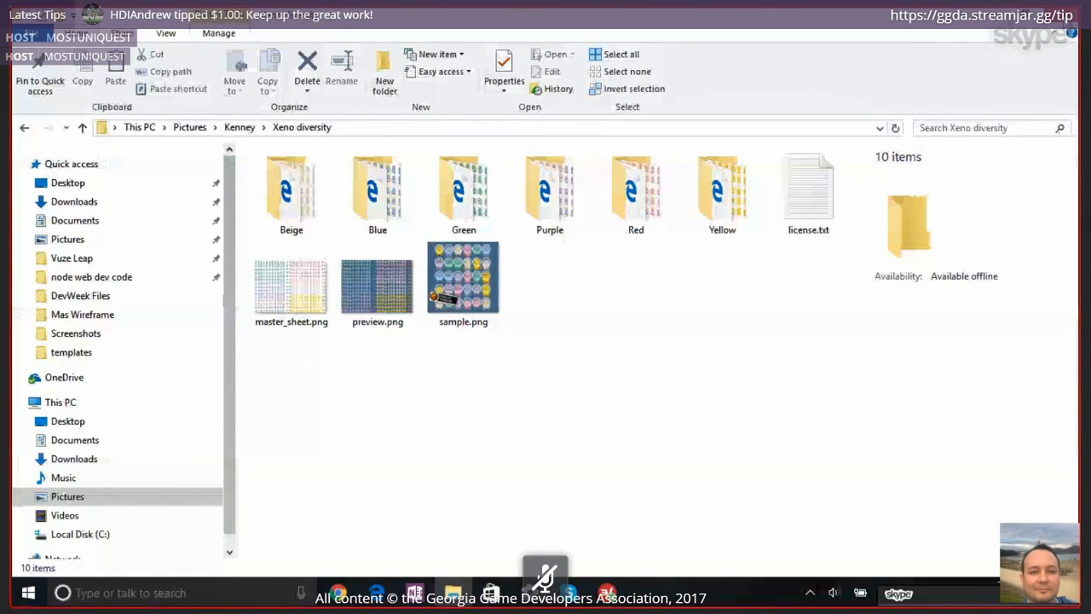
key(super+d)
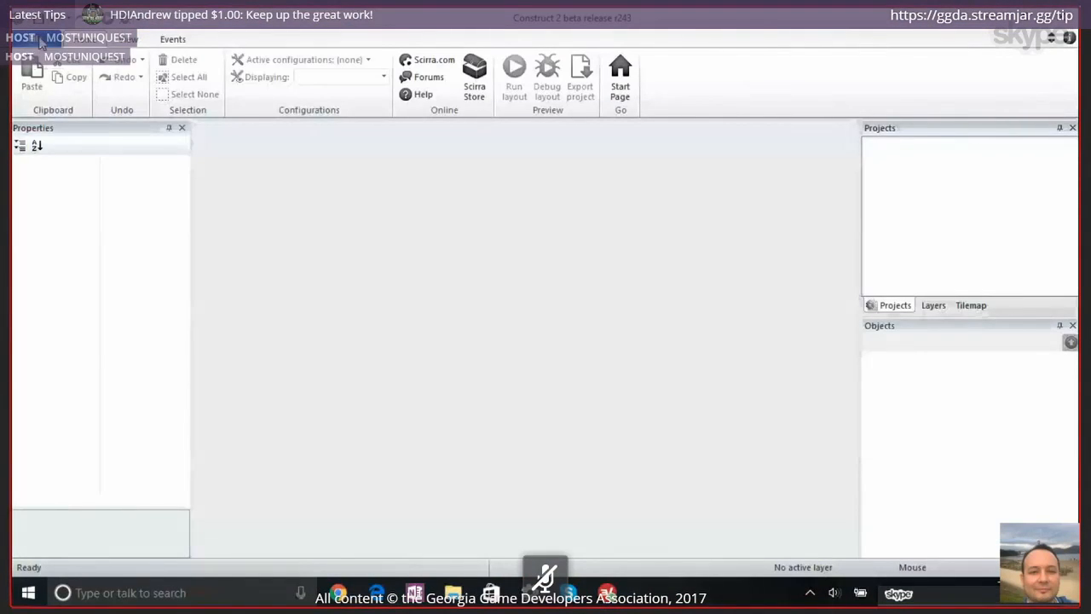
Create a new empty project in Construct 2 from the default empty template
click(32, 38)
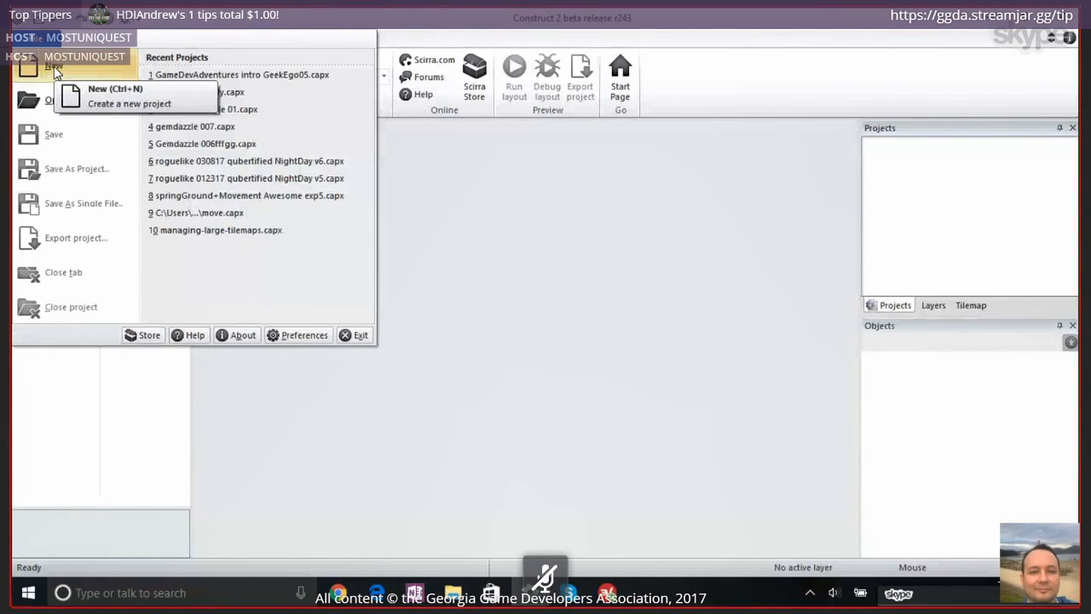
click(53, 66)
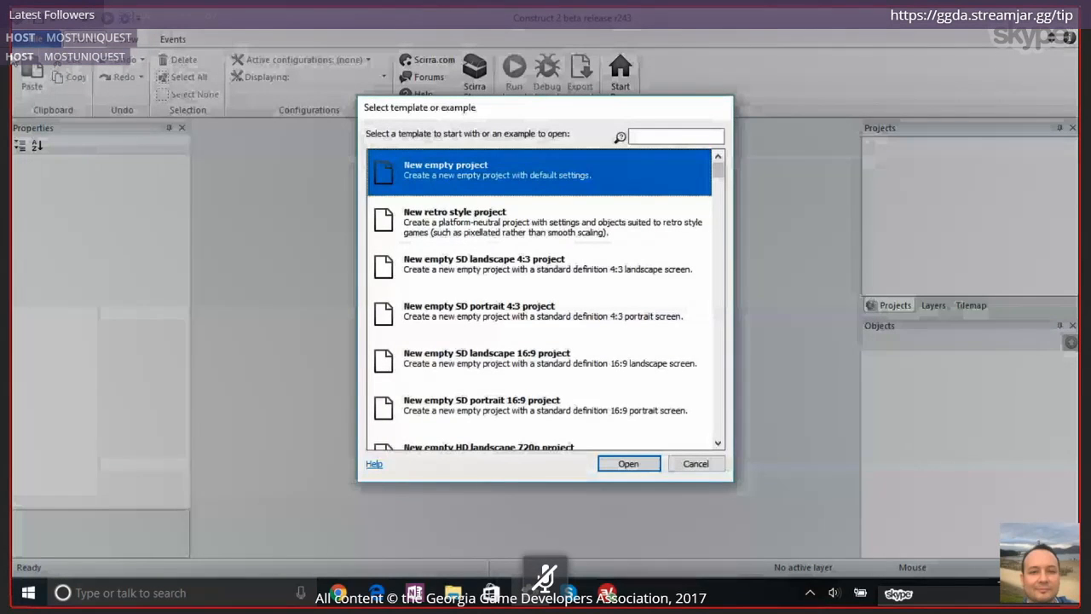
double_click(483, 172)
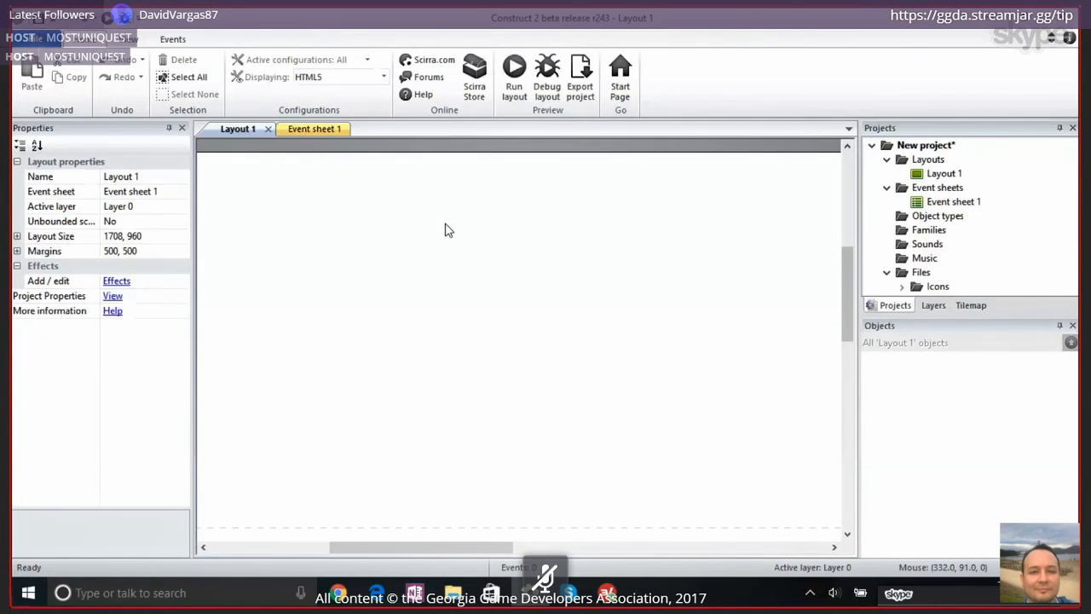
Insert a Sprite object at about 223, 117 in Layout 1 and load the blue alien character image into it
double_click(445, 226)
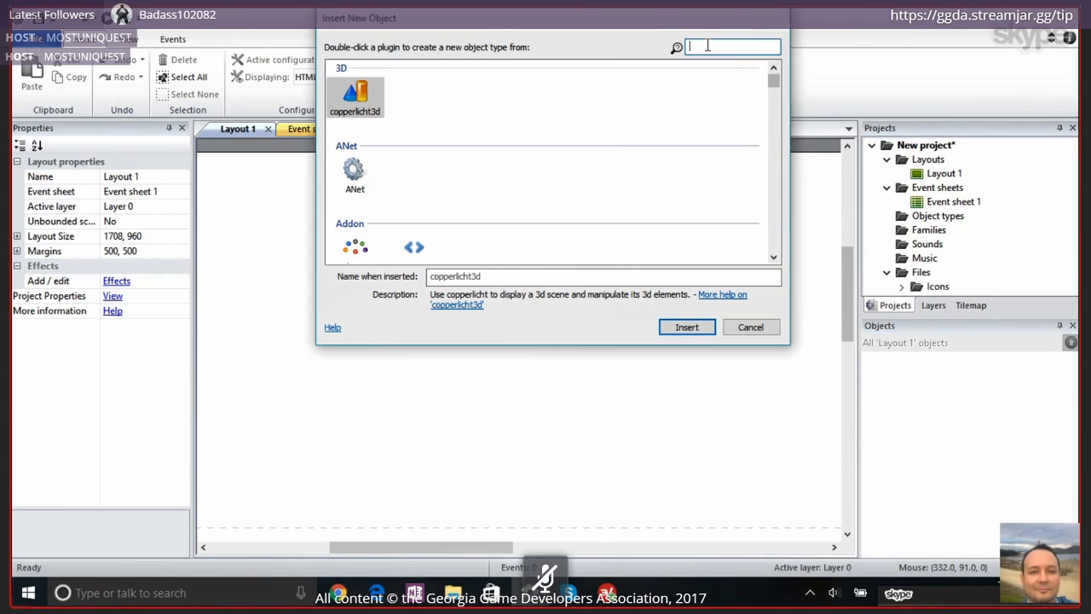
text(spr)
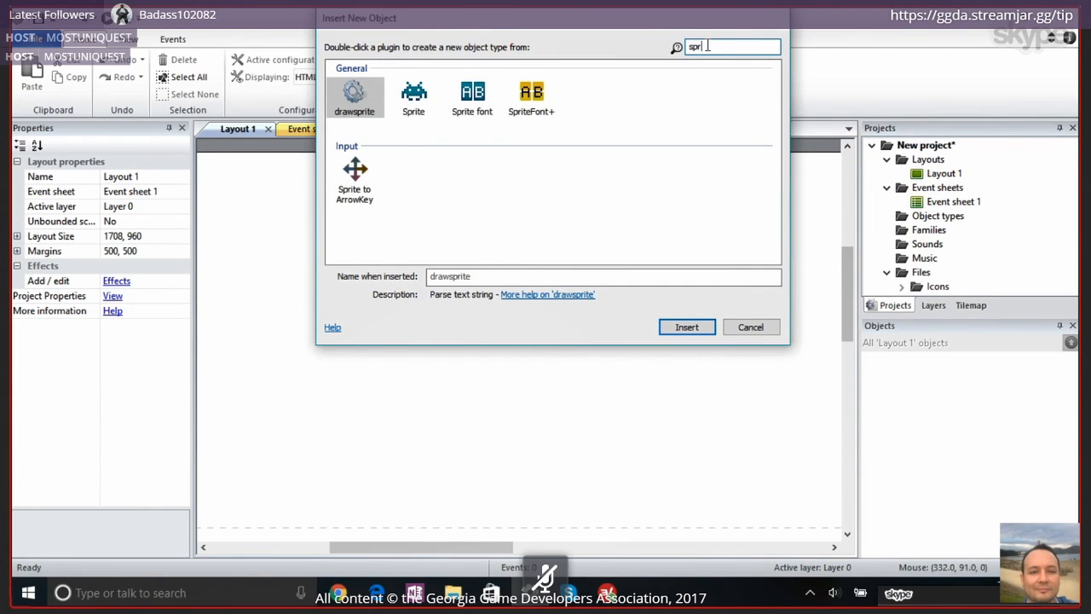
double_click(416, 100)
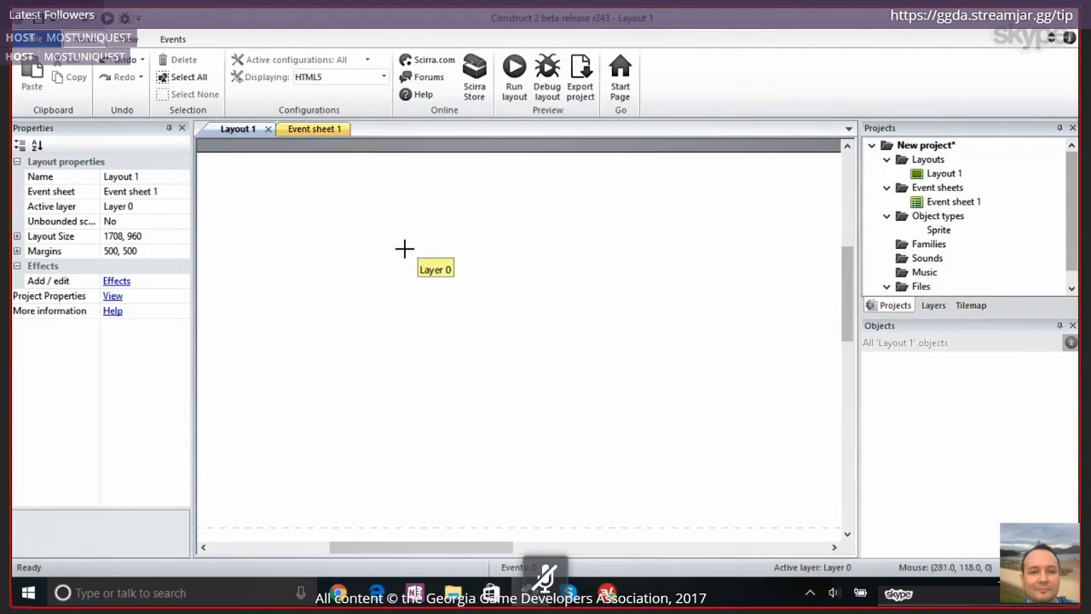
click(359, 250)
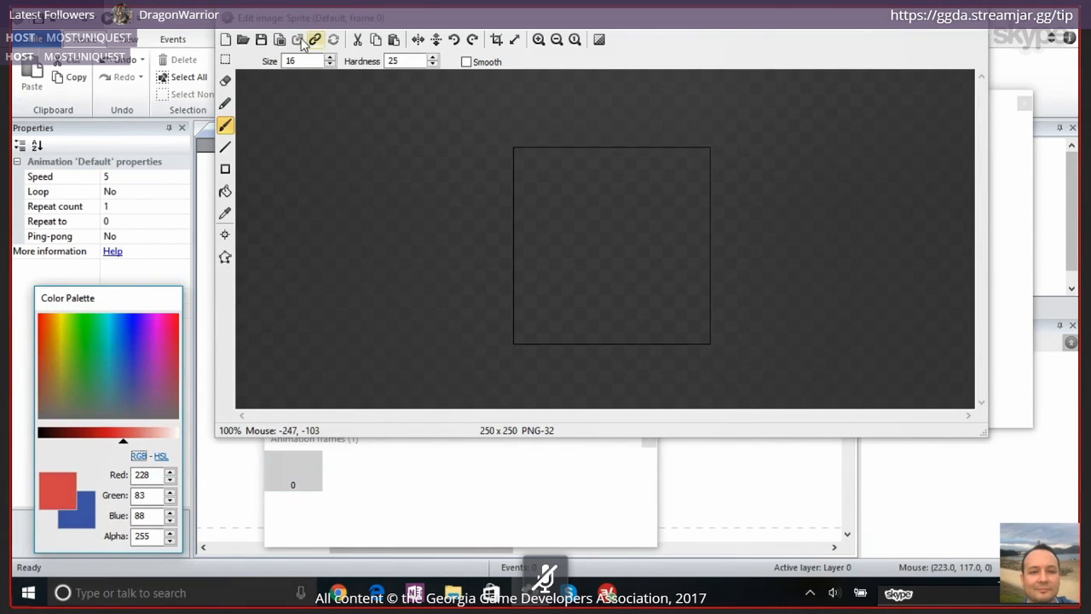
click(243, 41)
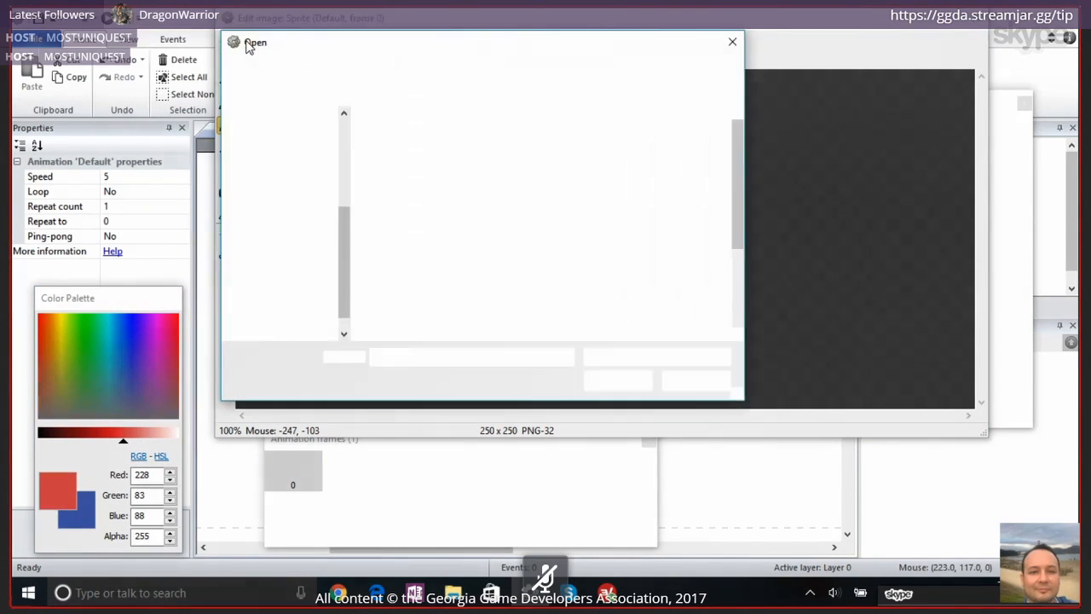
double_click(599, 249)
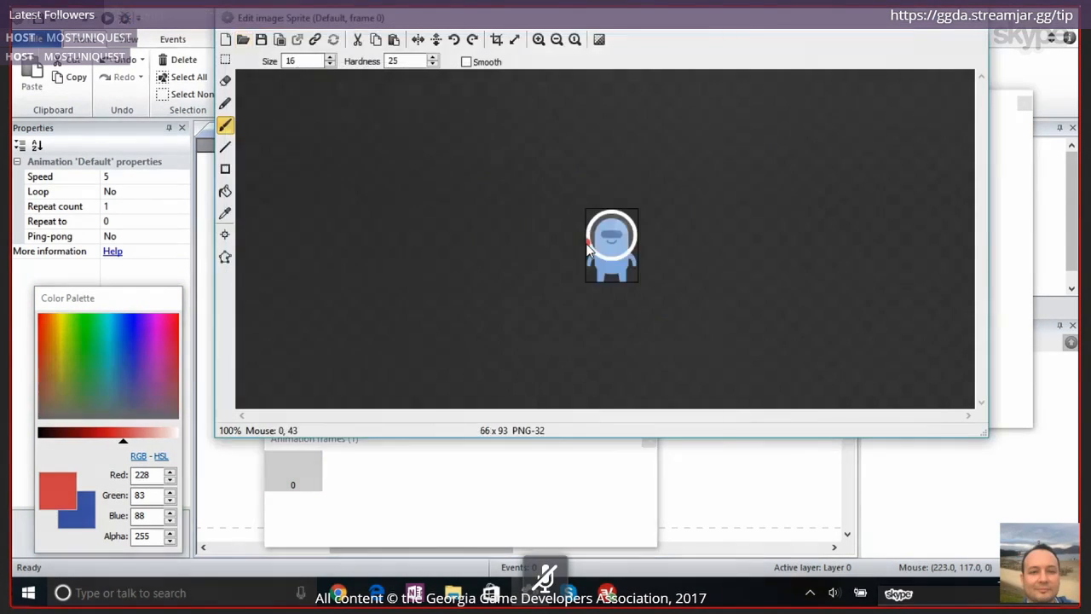
click(980, 21)
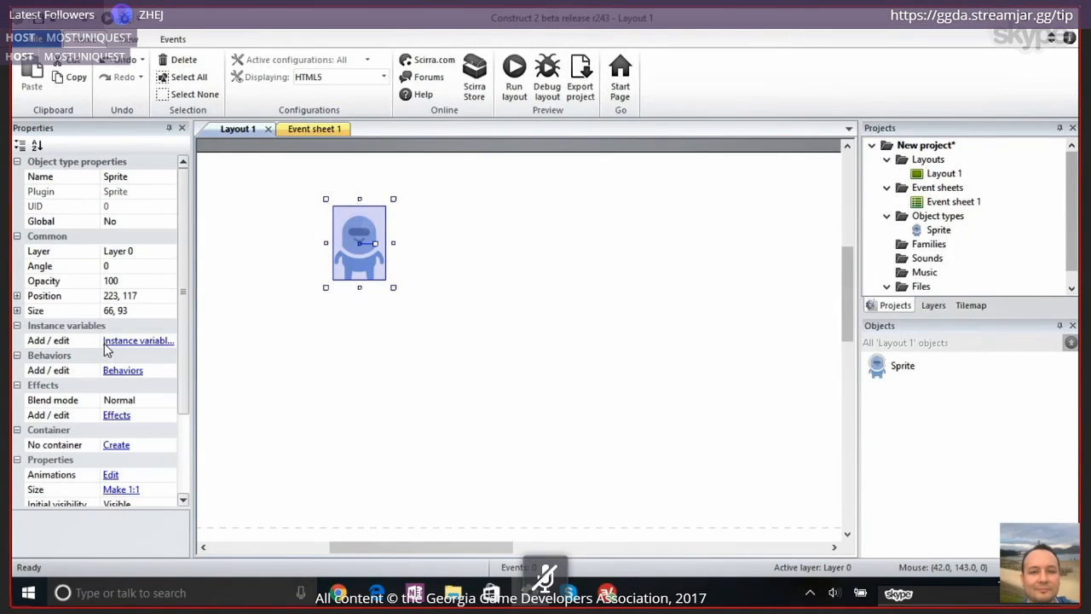
Add the Platform behavior to the character sprite and close its behaviors dialog
click(128, 373)
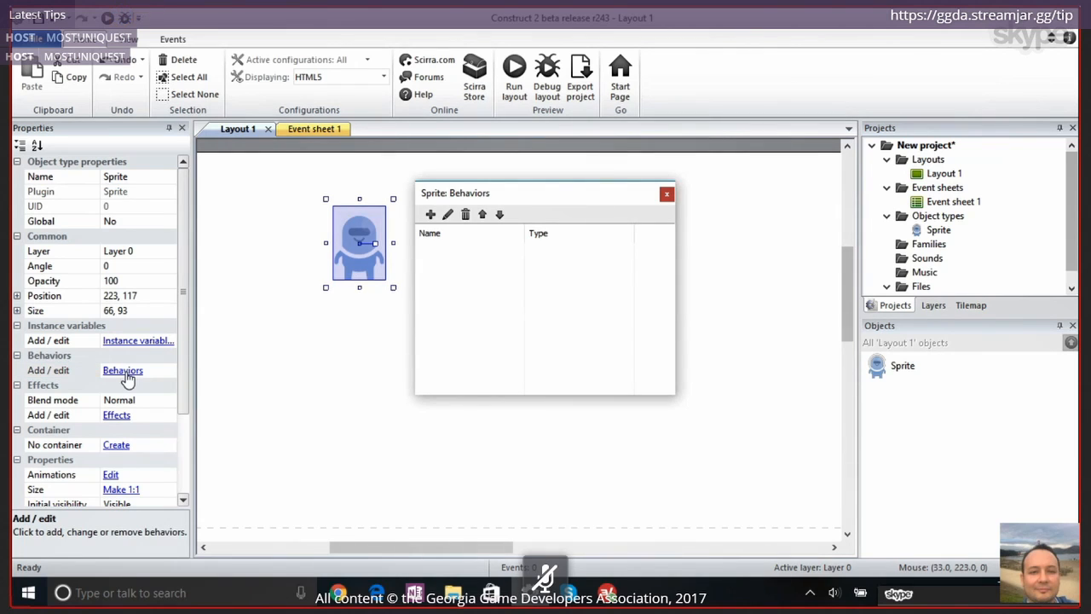
click(430, 215)
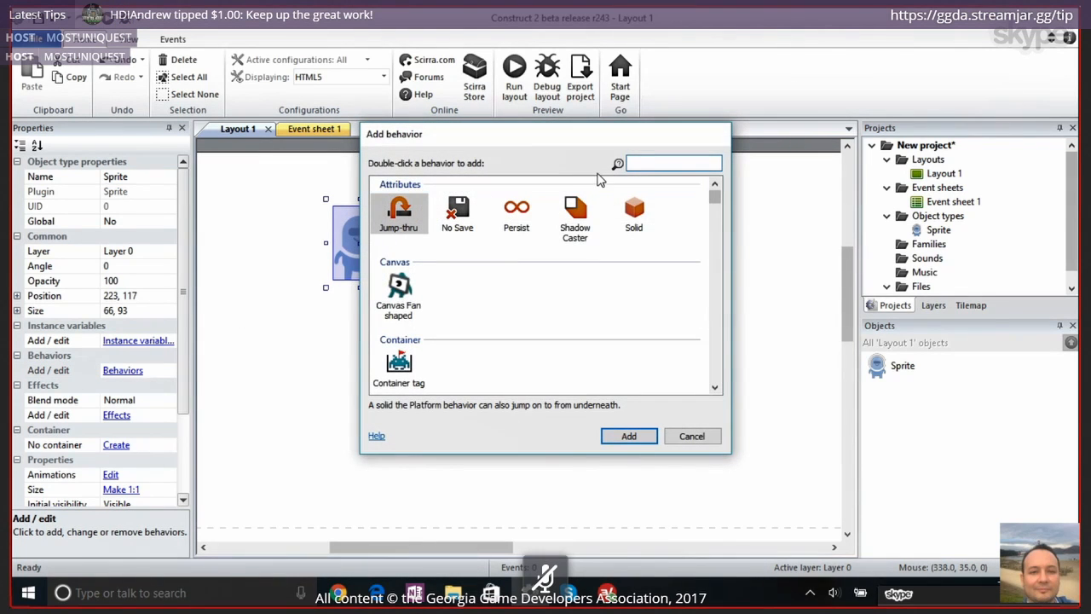
text(pla)
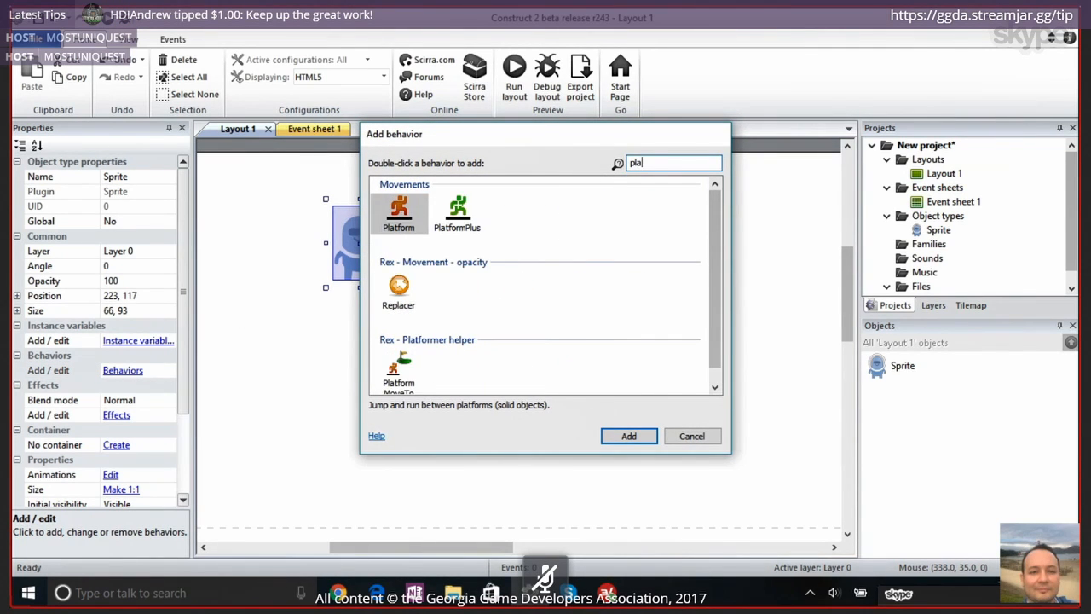
double_click(416, 211)
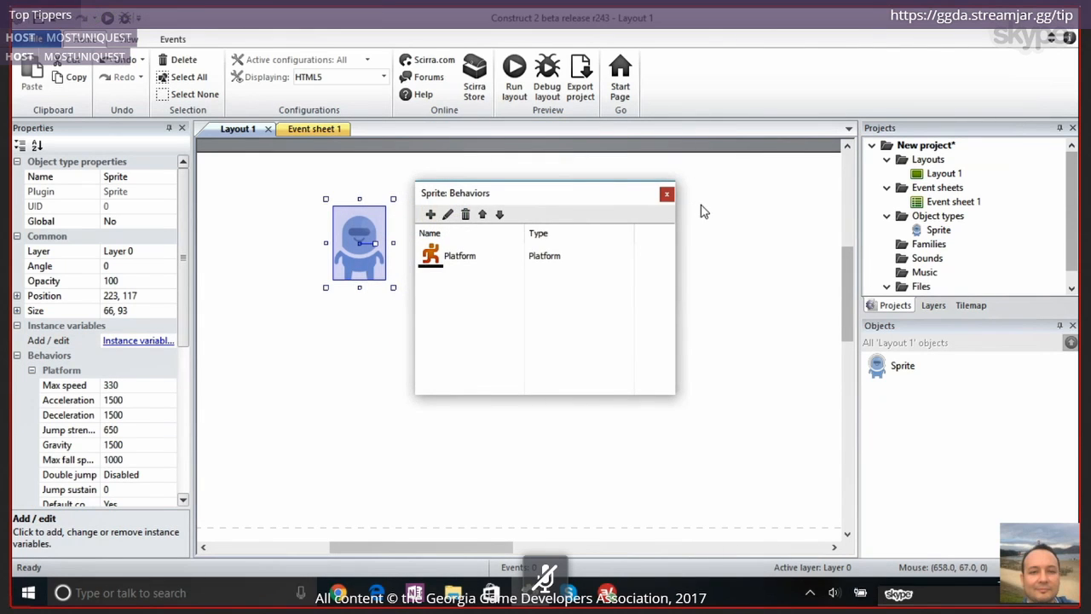
click(665, 196)
Set the project's preview browser to Chrome, then preview the layout in it and return to Construct 2
click(925, 145)
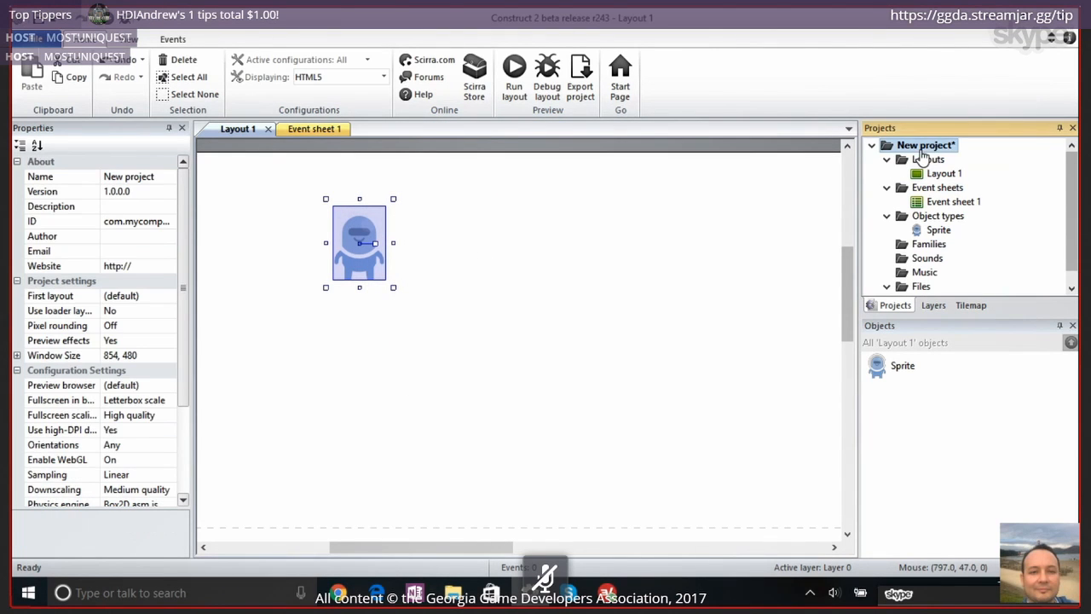
click(168, 385)
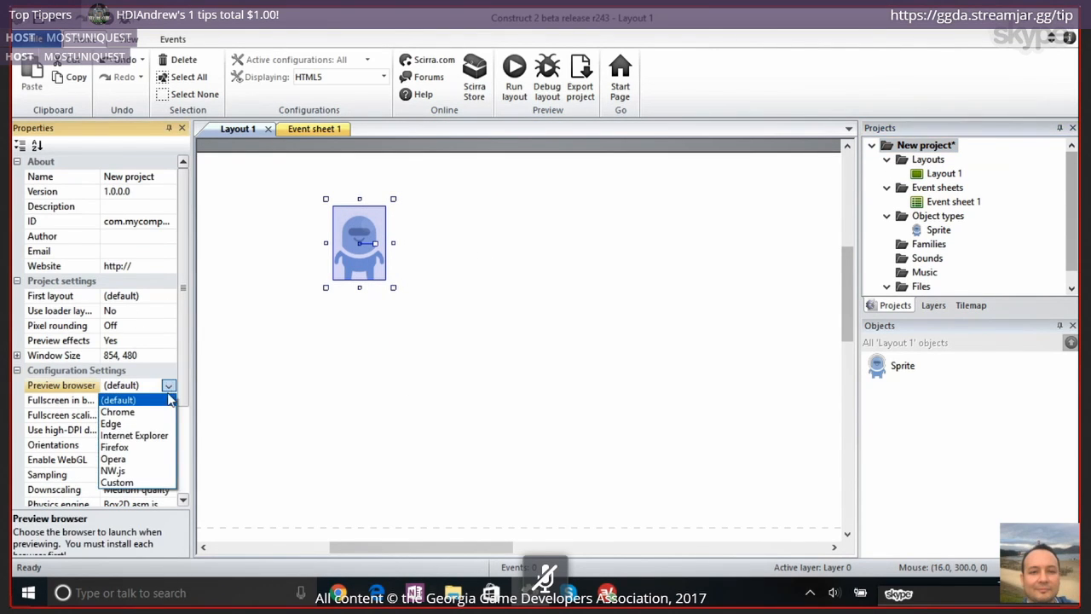
click(122, 412)
click(514, 75)
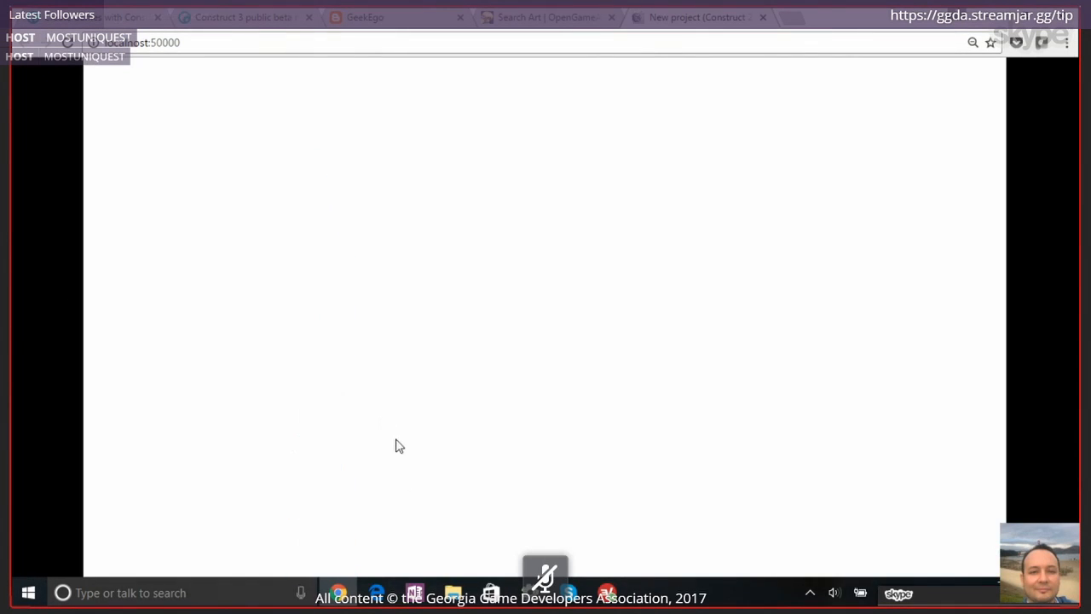
click(72, 44)
click(529, 591)
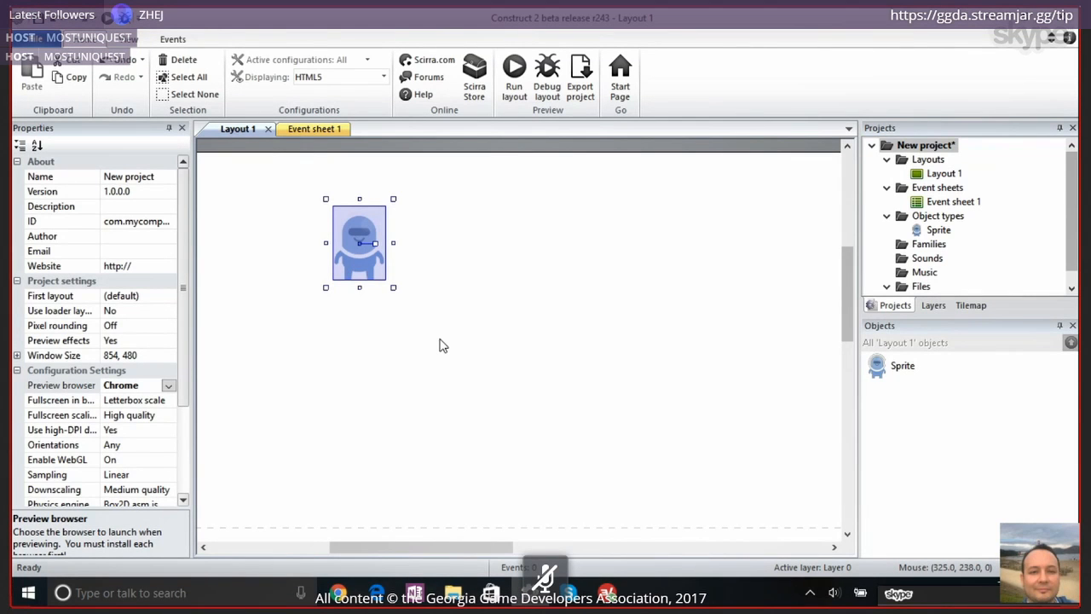
Insert a second Sprite object in the empty area below the character in Layout 1
click(347, 339)
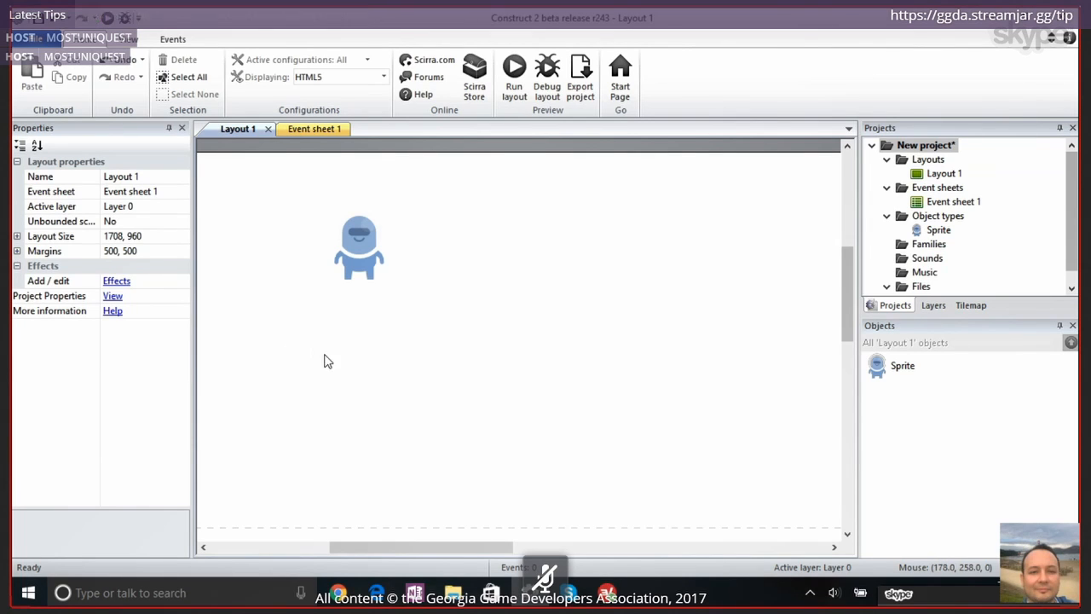
double_click(318, 408)
text(spri)
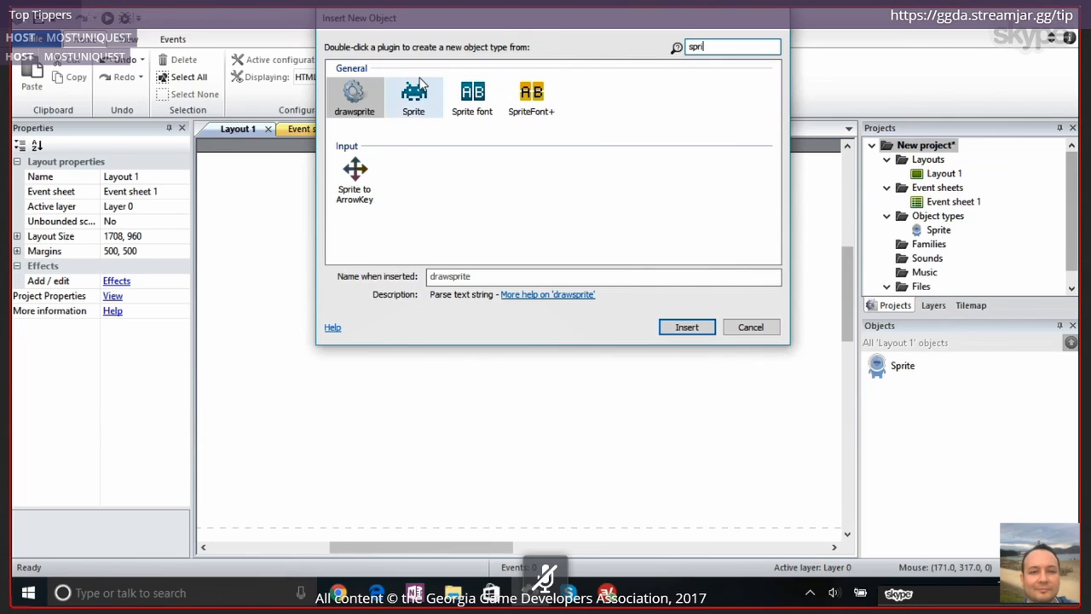
double_click(414, 95)
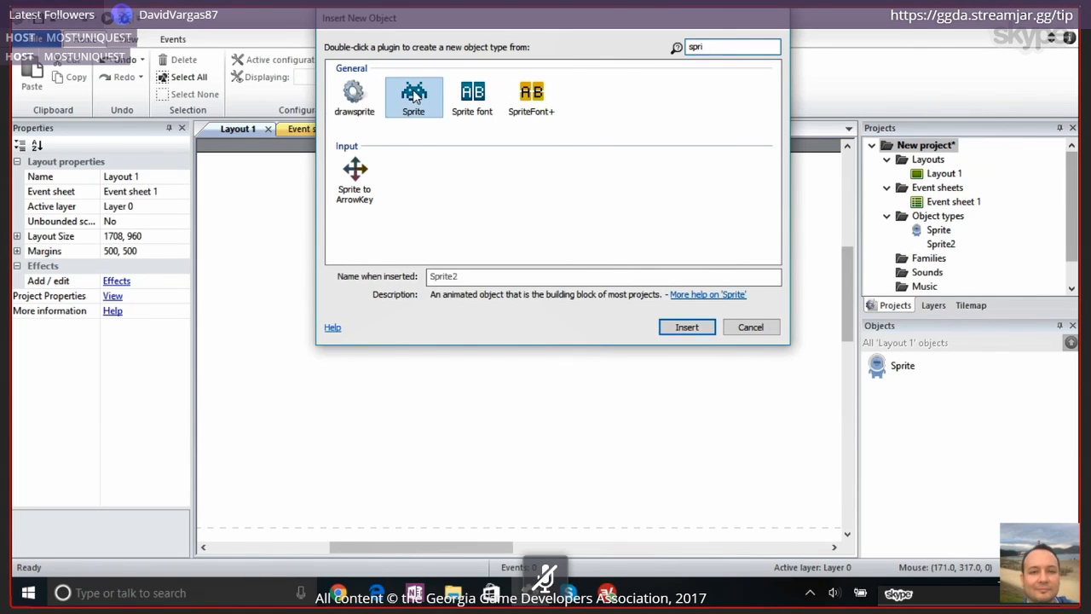
click(294, 395)
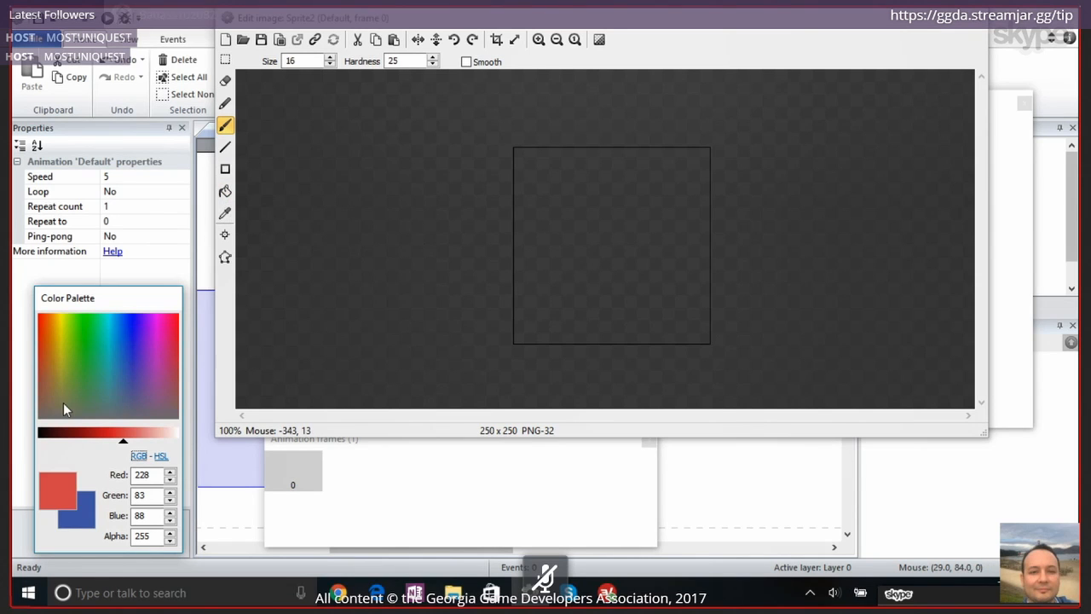
Fill the second sprite's image with dark red (RGB 71, 11, 13) and close the image editor
click(57, 435)
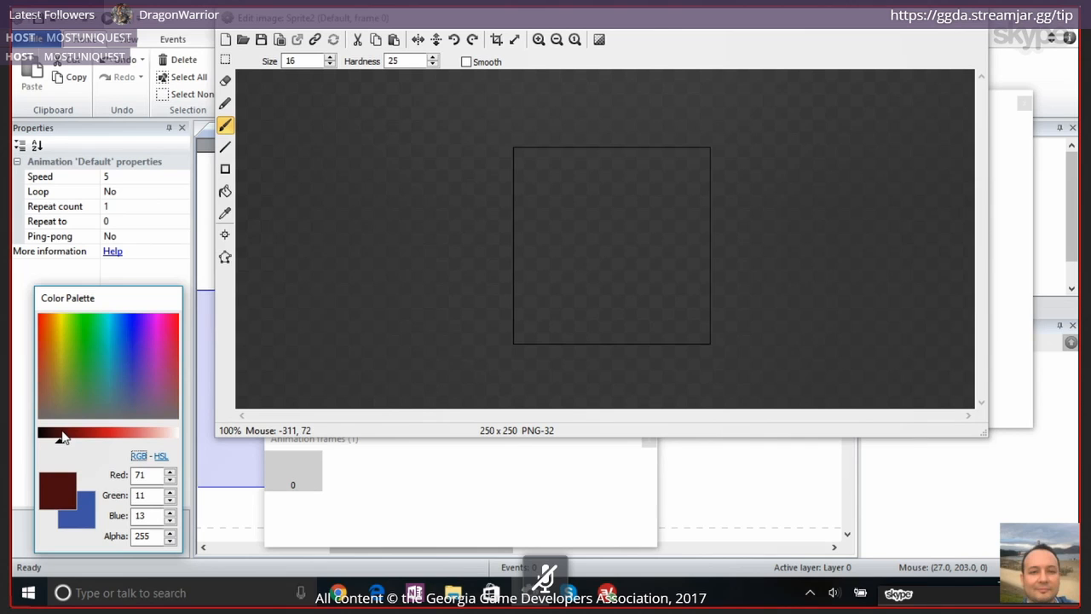
click(225, 191)
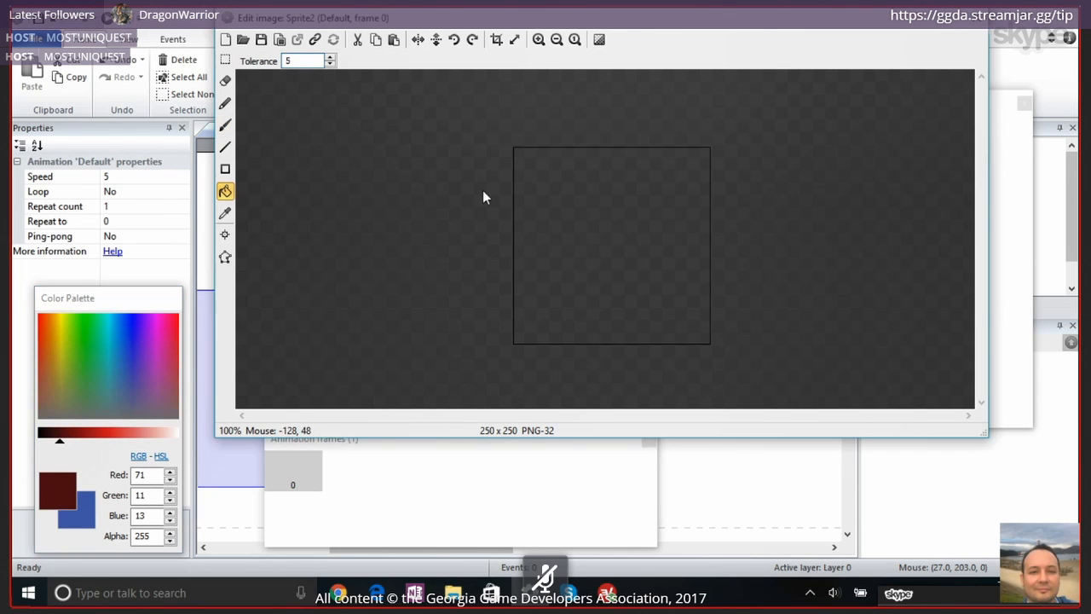
click(582, 207)
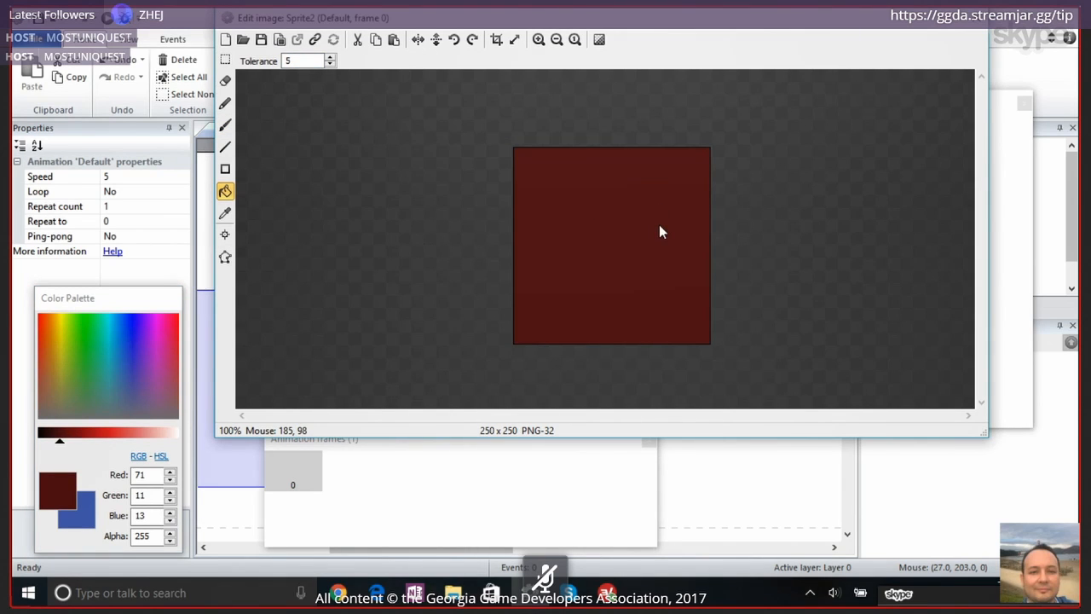
click(979, 18)
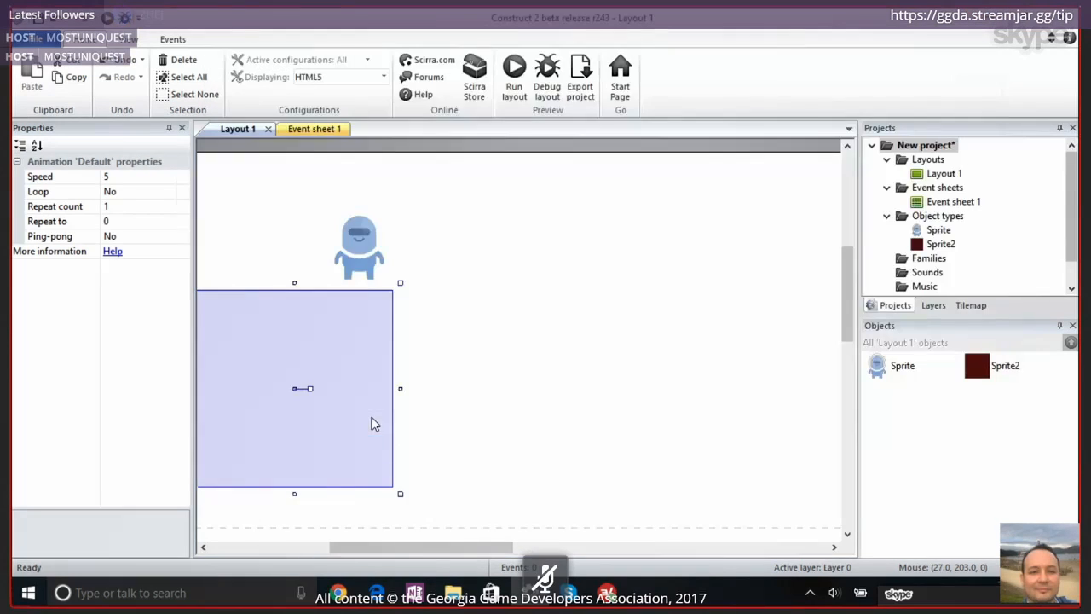
Move the dark red sprite beneath the character at about 224, 361 and resize it into a flat platform of about 258 by 29
drag(311, 308, 394, 326)
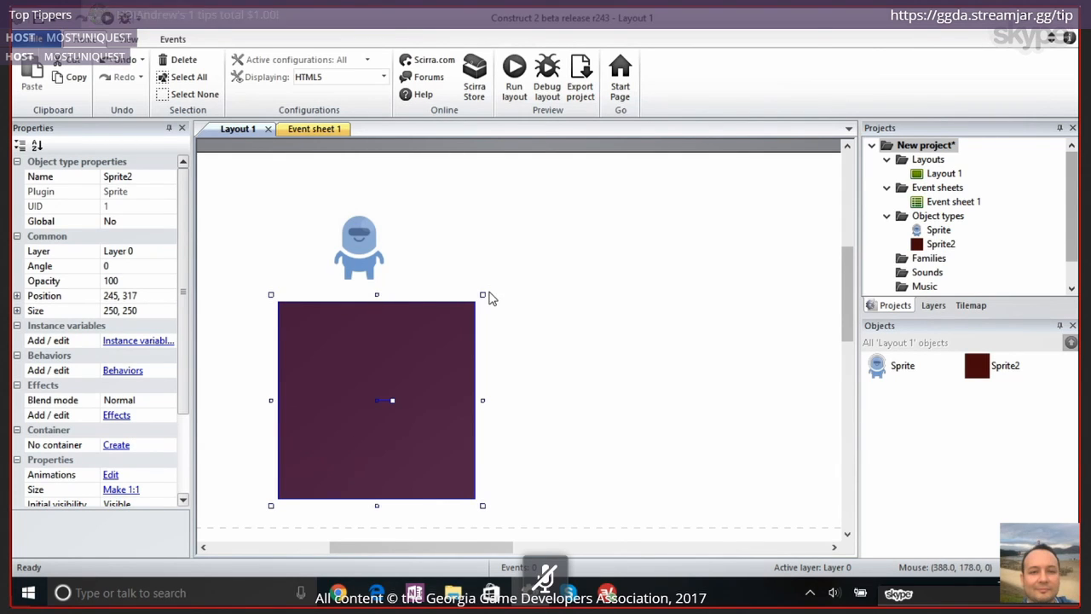
drag(482, 306, 446, 432)
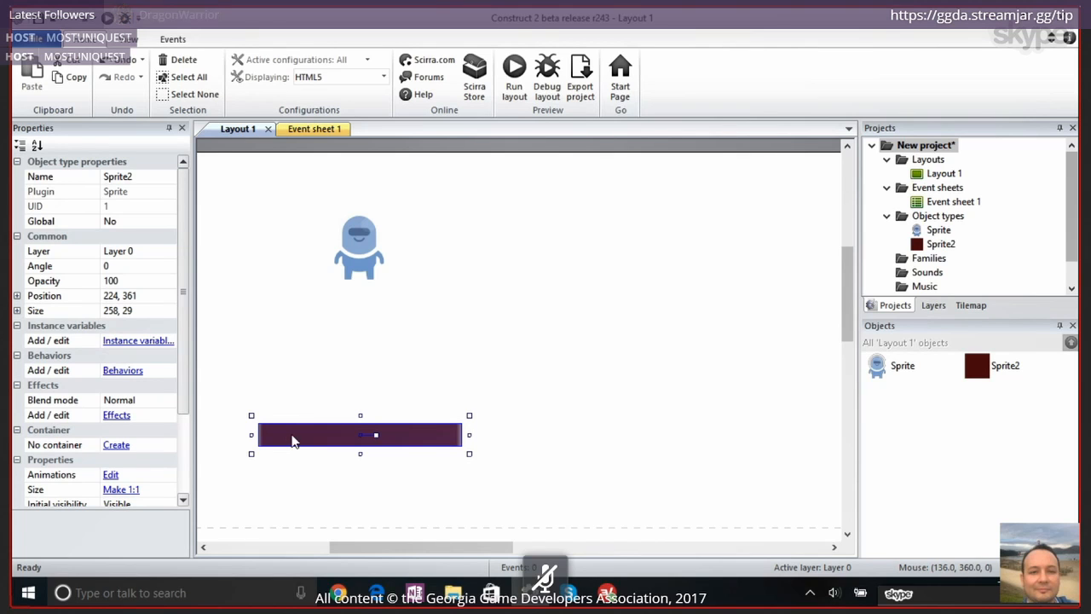
Add the Solid behavior to the dark red platform sprite and close its behaviors list
click(129, 369)
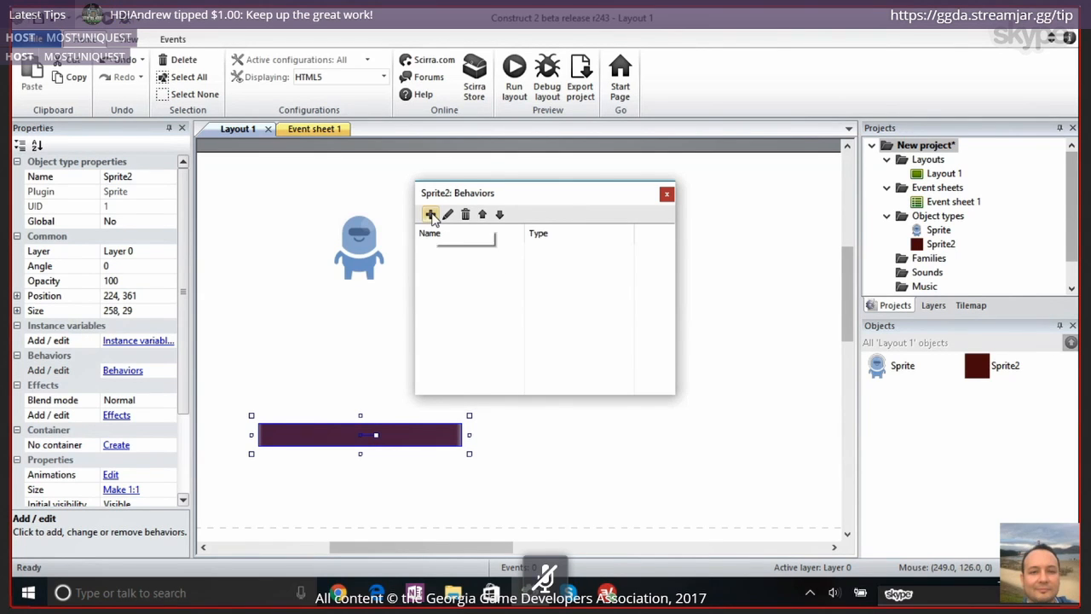
click(431, 215)
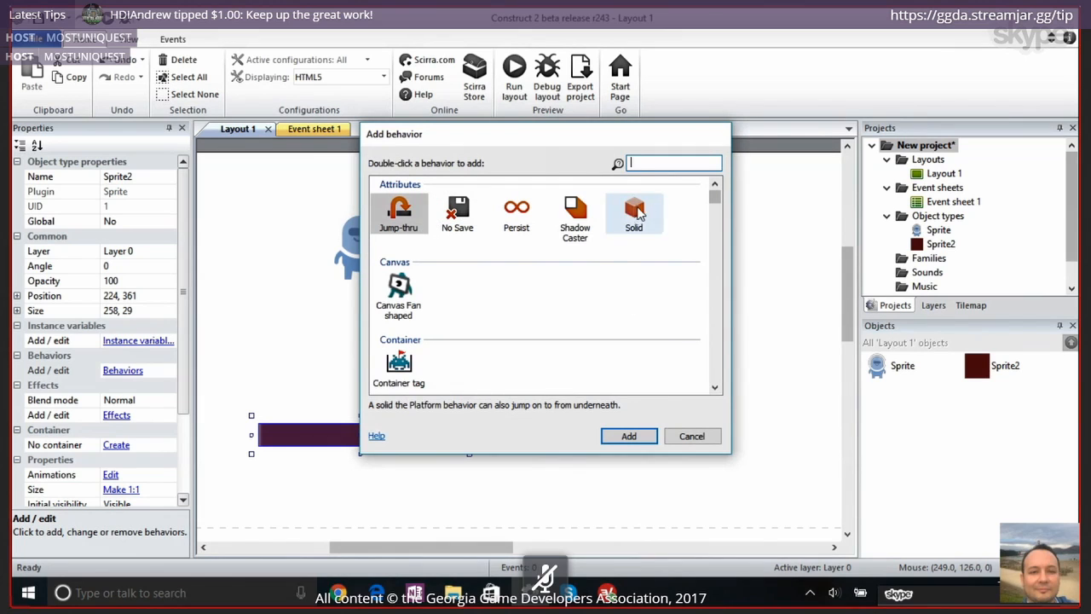
click(637, 218)
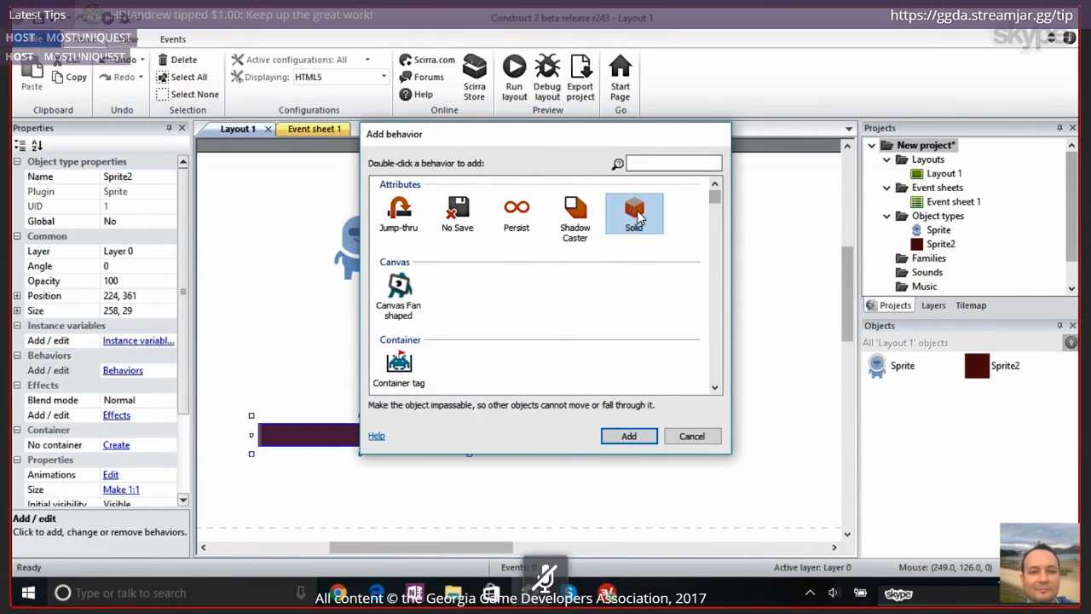
double_click(637, 217)
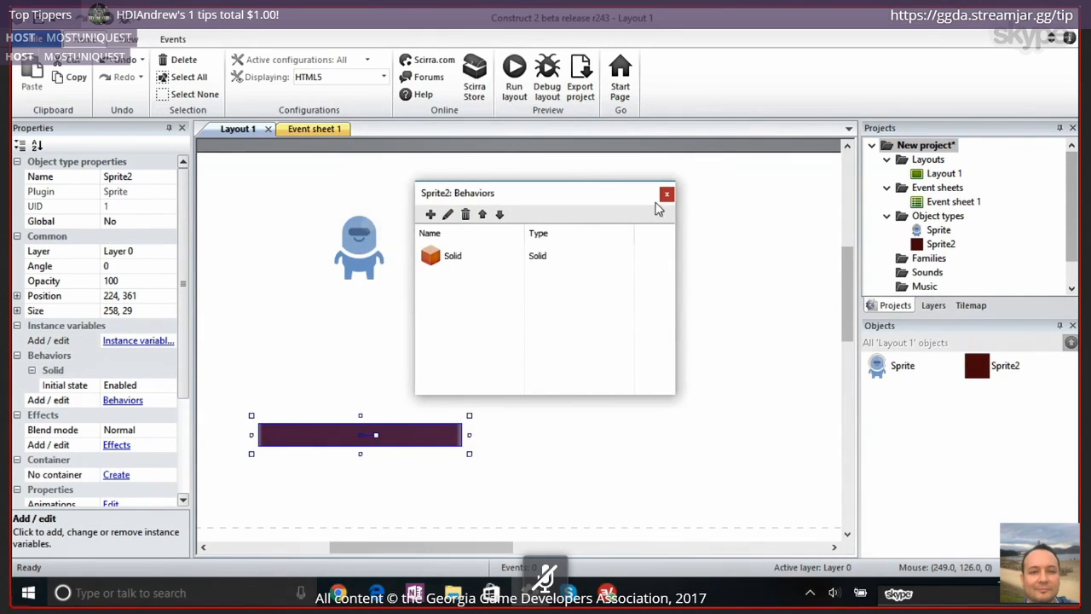
click(668, 194)
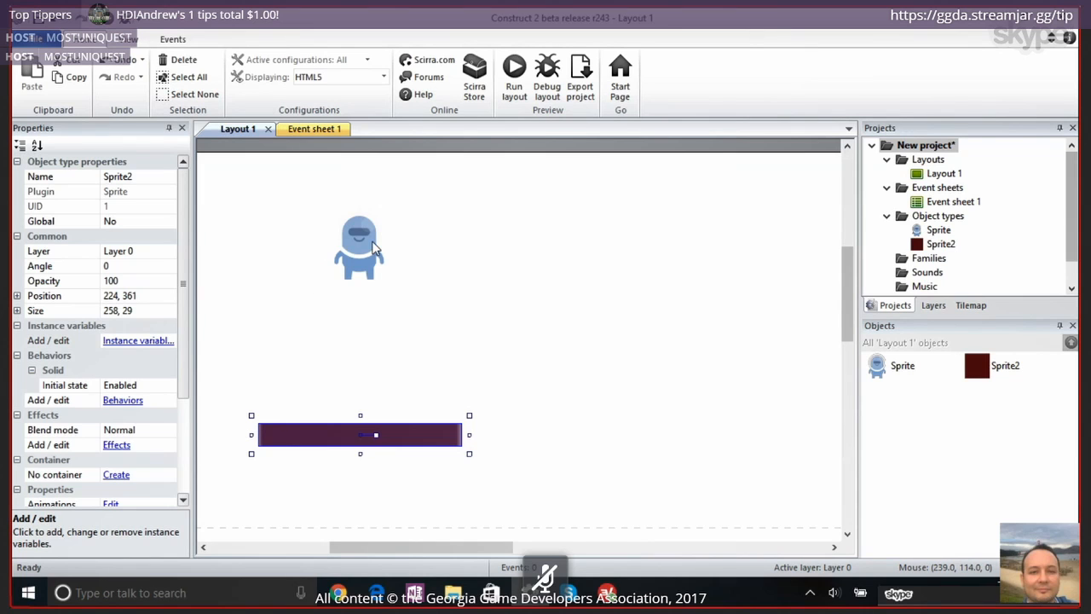
Run the layout preview in Chrome and make the character jump in place on the platform
click(371, 243)
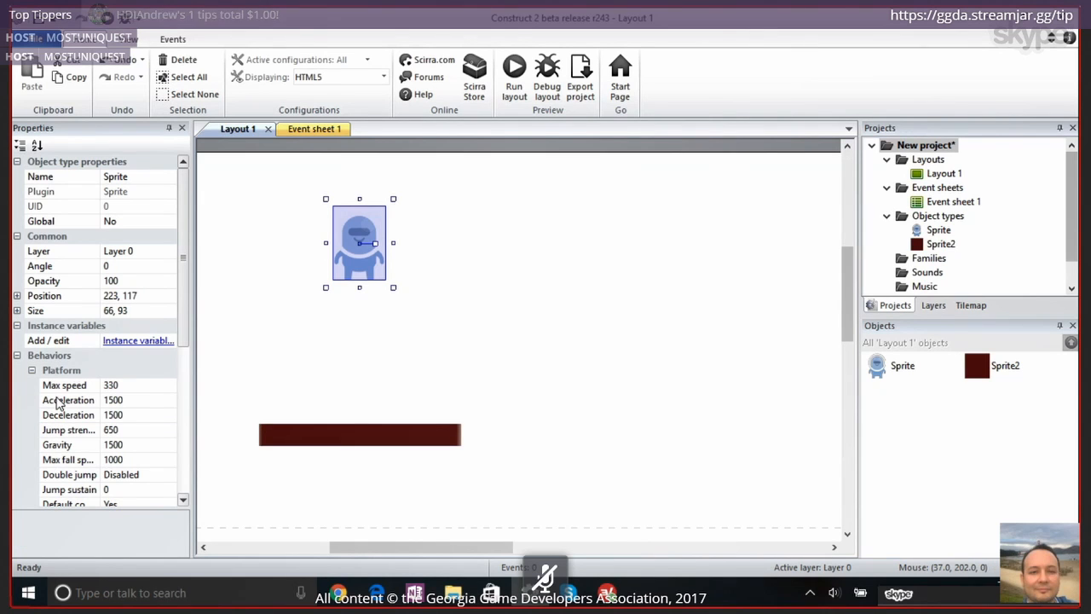
click(310, 436)
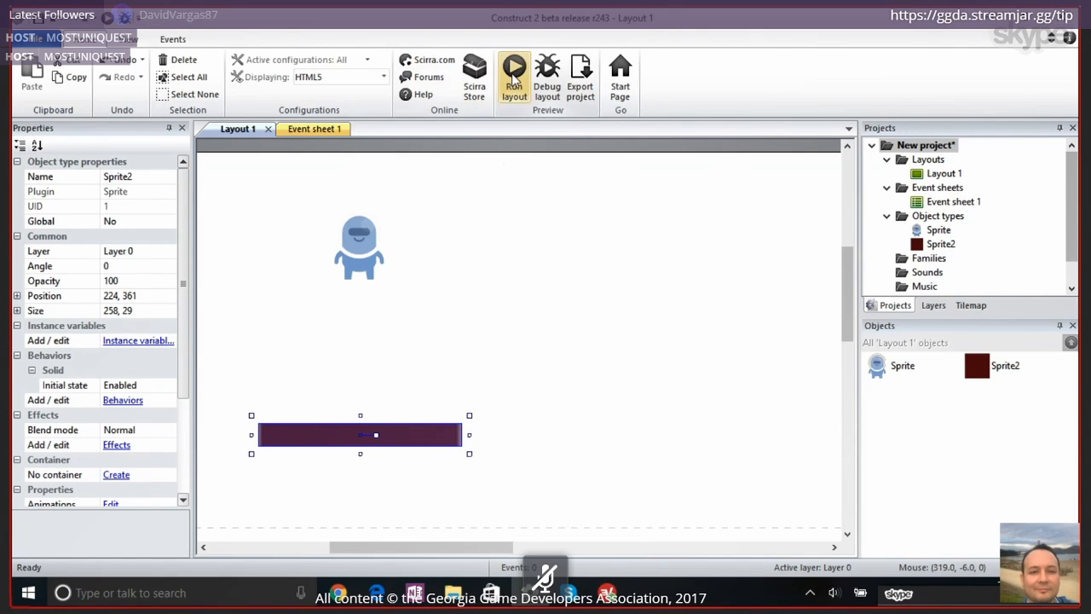
click(513, 75)
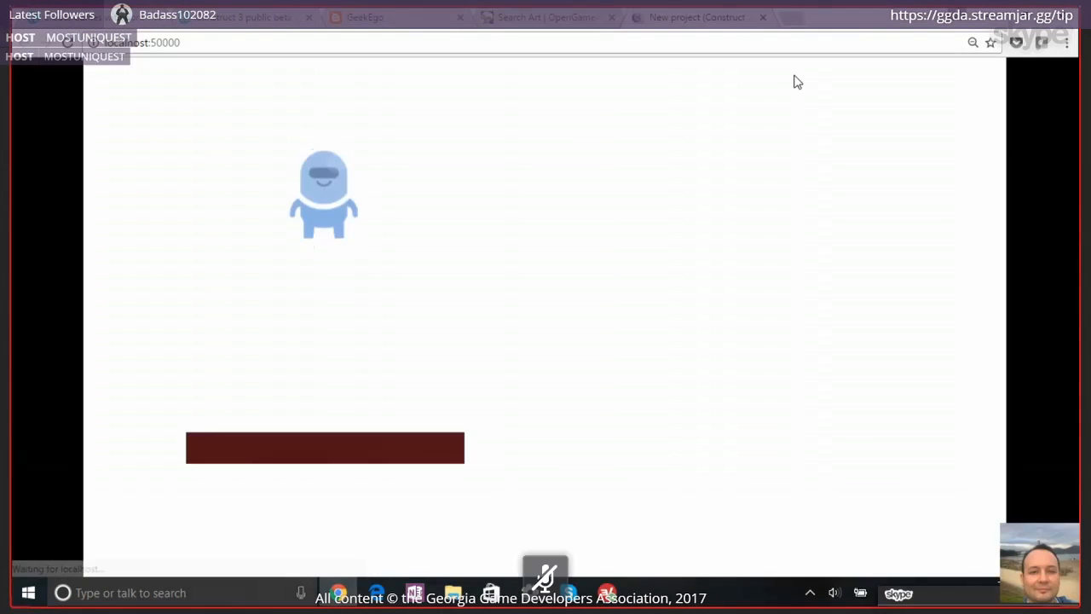
key(Up)
key(Up)
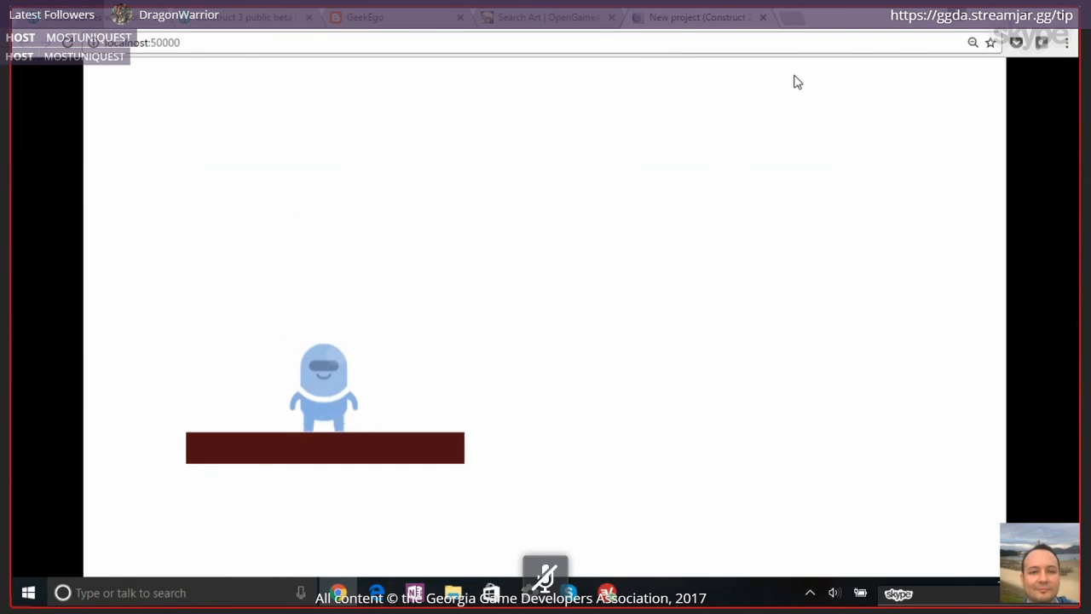
key(Up)
key(Up)
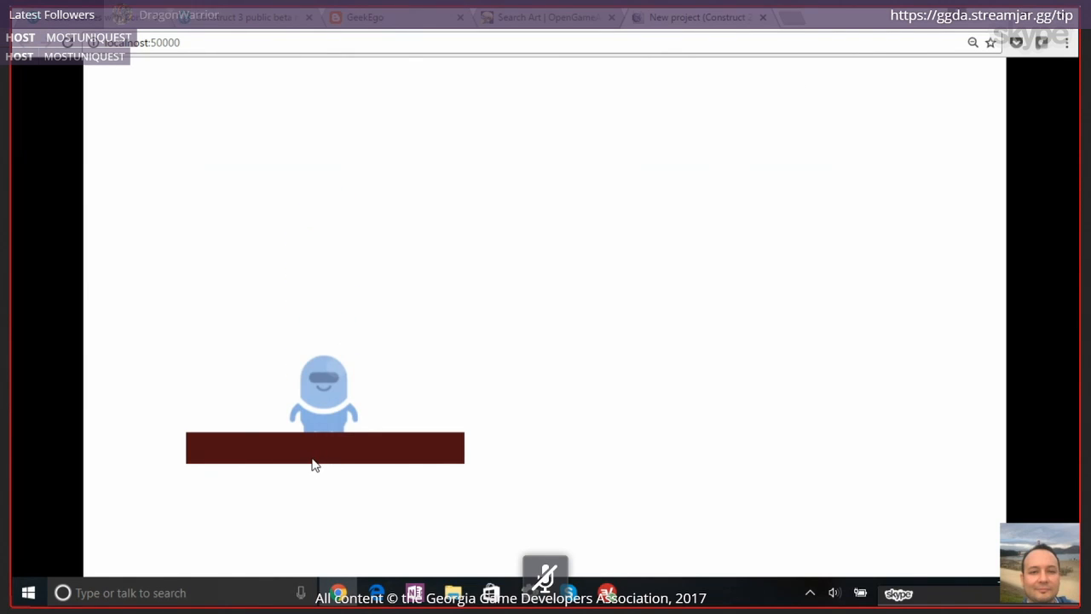
key(Up)
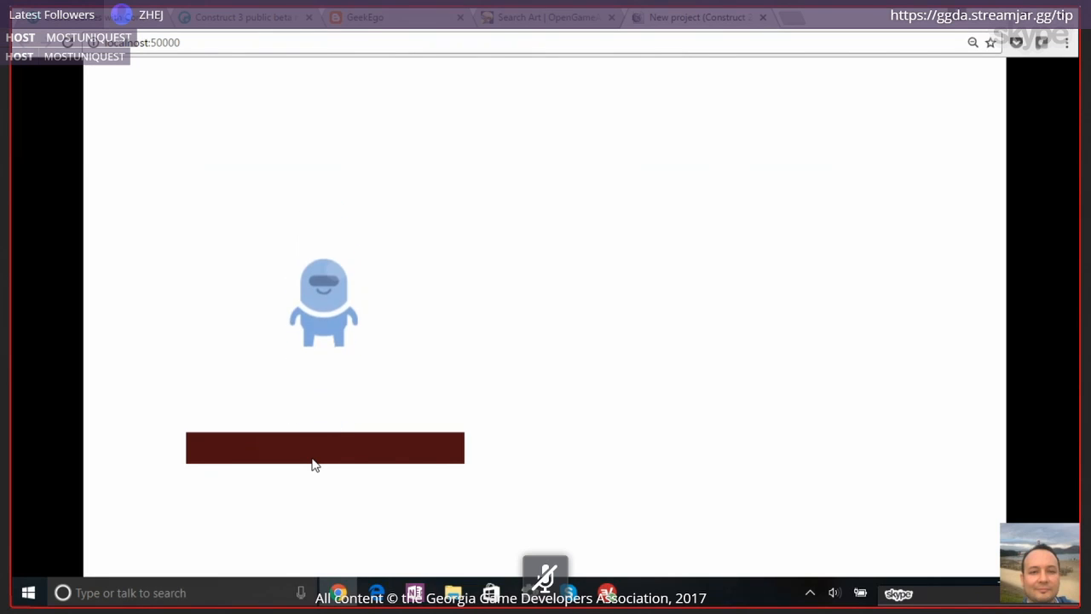
Test the character's movement by walking it back and forth and jumping on the platform, ending with a jump off its edge
key(Right)
key(Left)
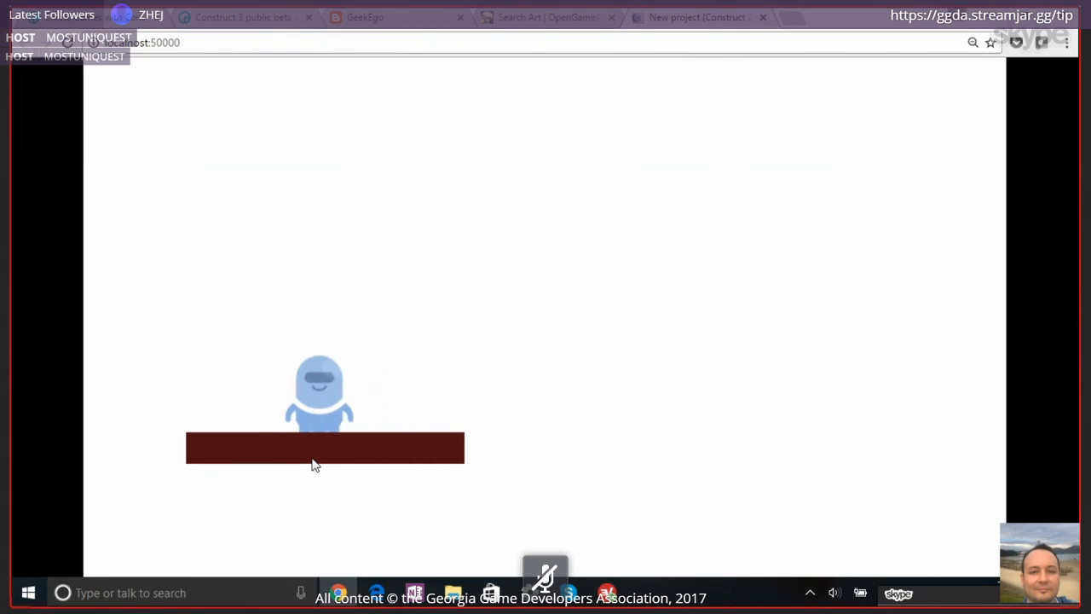
key(Right)
key(Left)
key(Right)
key(Left)
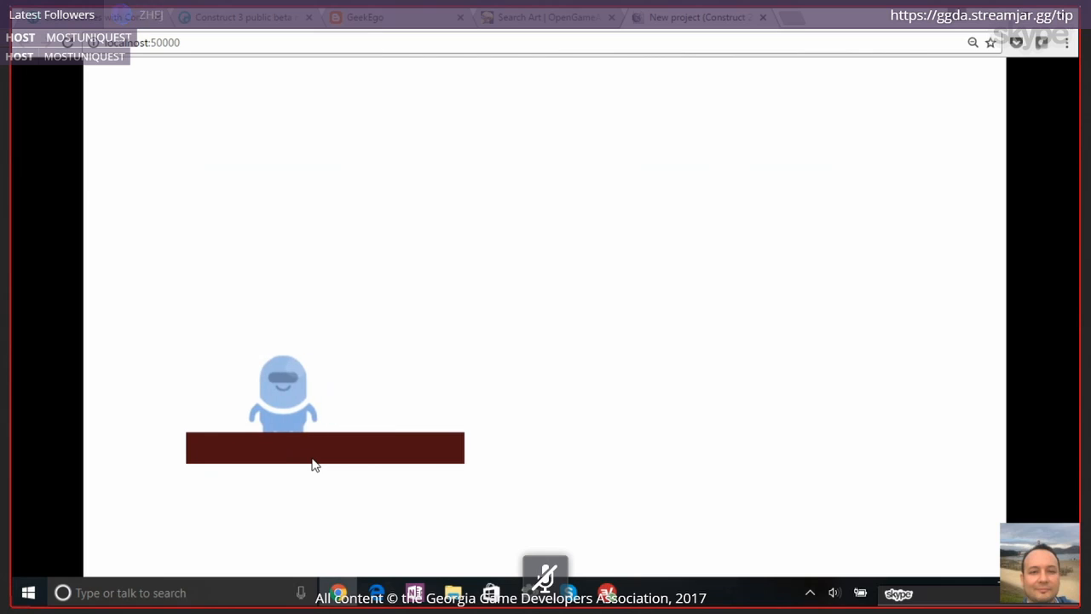
key(Up)
key(Right)
key(Left)
key(Right)
key(Left)
key(Up)
key(Right)
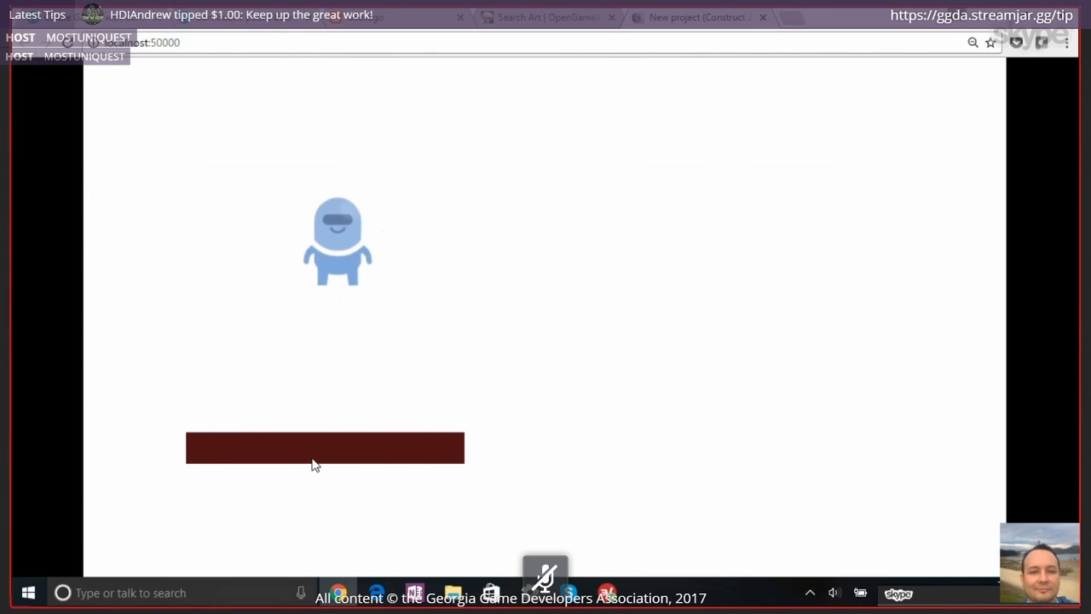
key(Left)
key(Up)
key(Right)
key(Left)
key(Right)
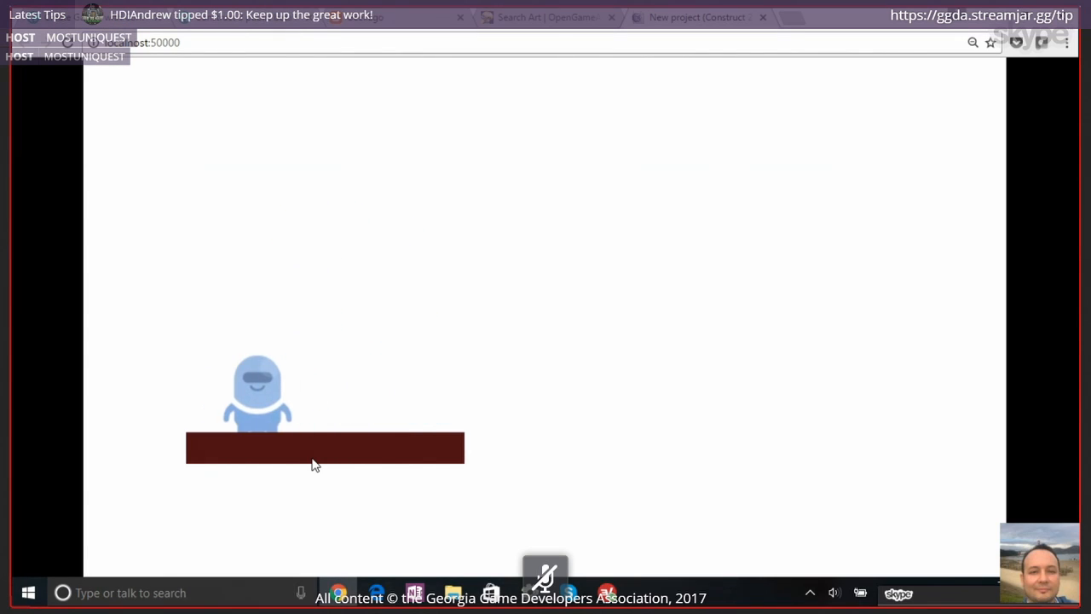
key(Up)
key(Right)
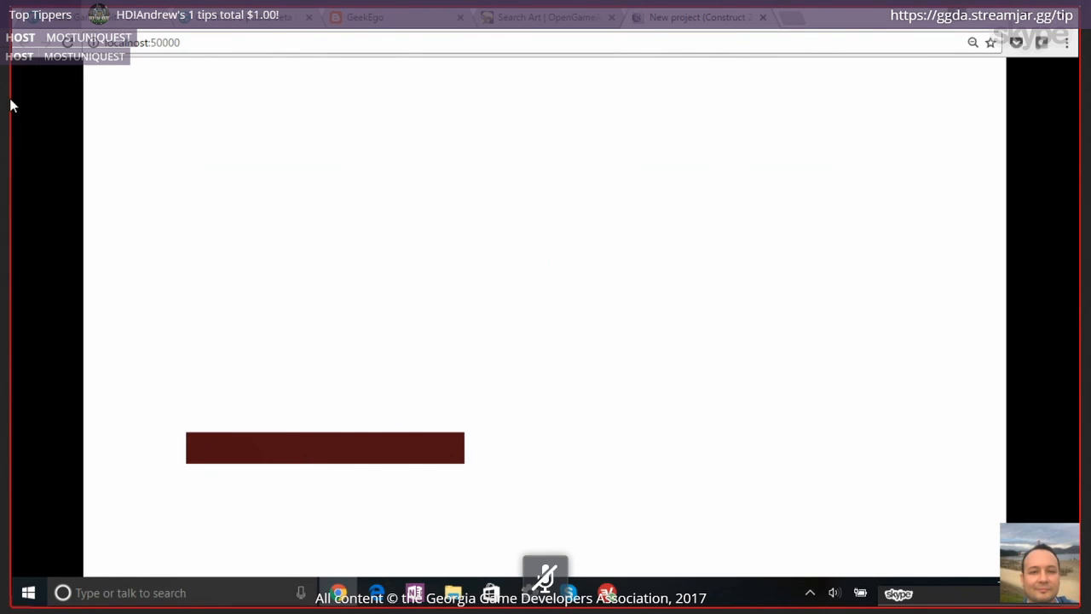
Reload the preview to restart the game, then close it and return to Construct 2
click(67, 42)
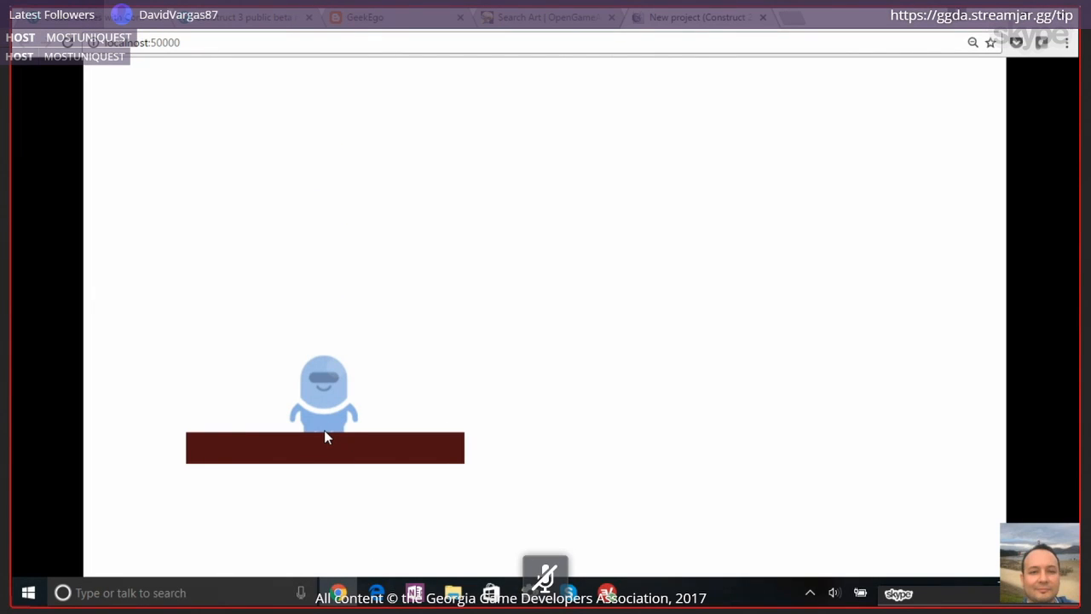
click(762, 19)
click(530, 592)
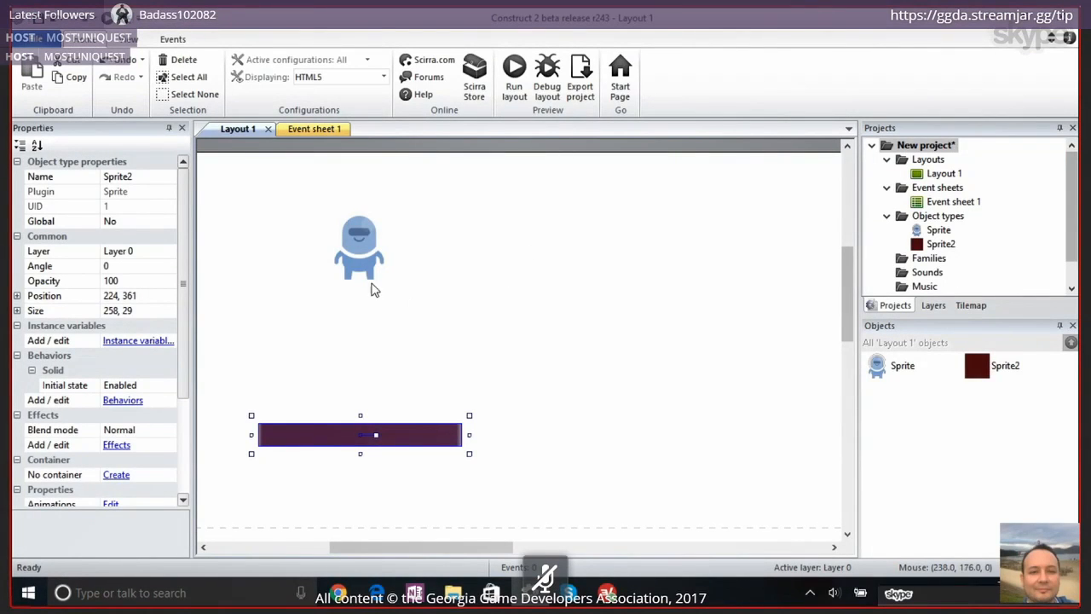
Move the character down onto the platform, then raise it back above the platform to about 232, 193
click(370, 271)
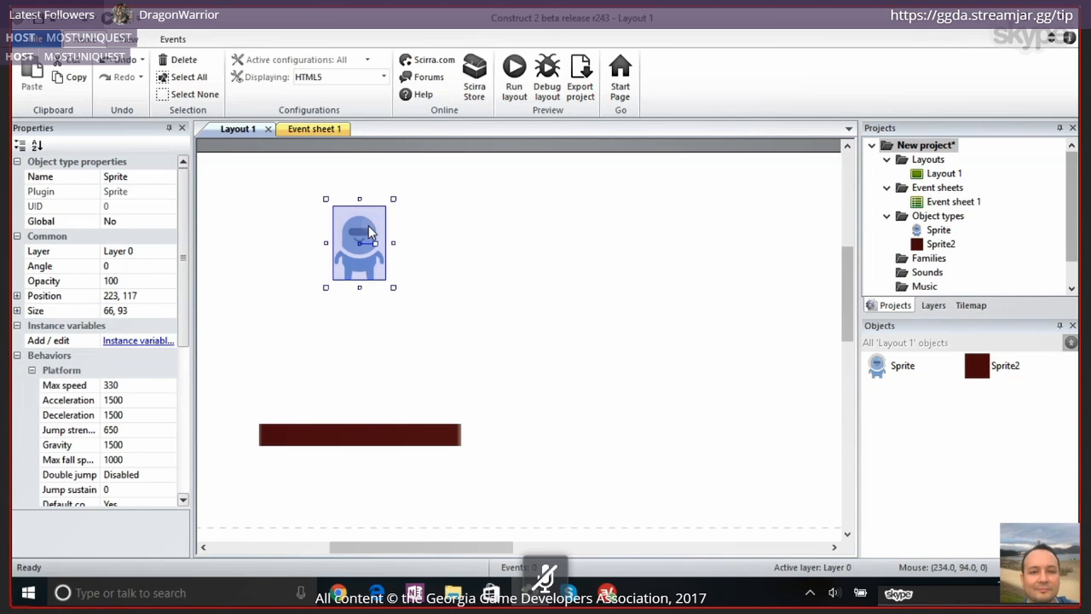
drag(370, 271, 367, 405)
drag(364, 360, 369, 375)
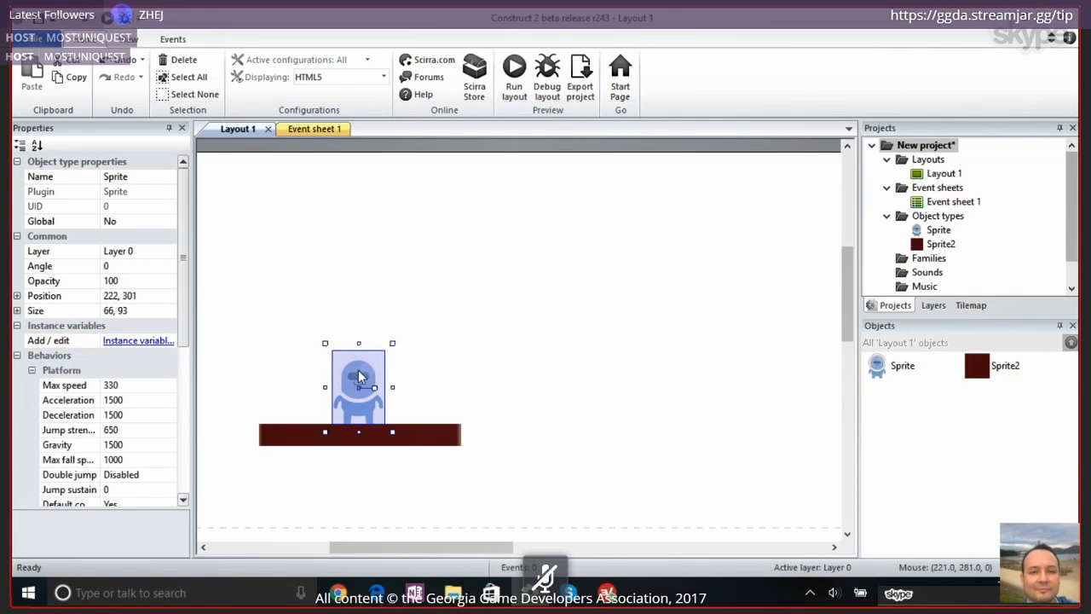
drag(359, 376, 367, 292)
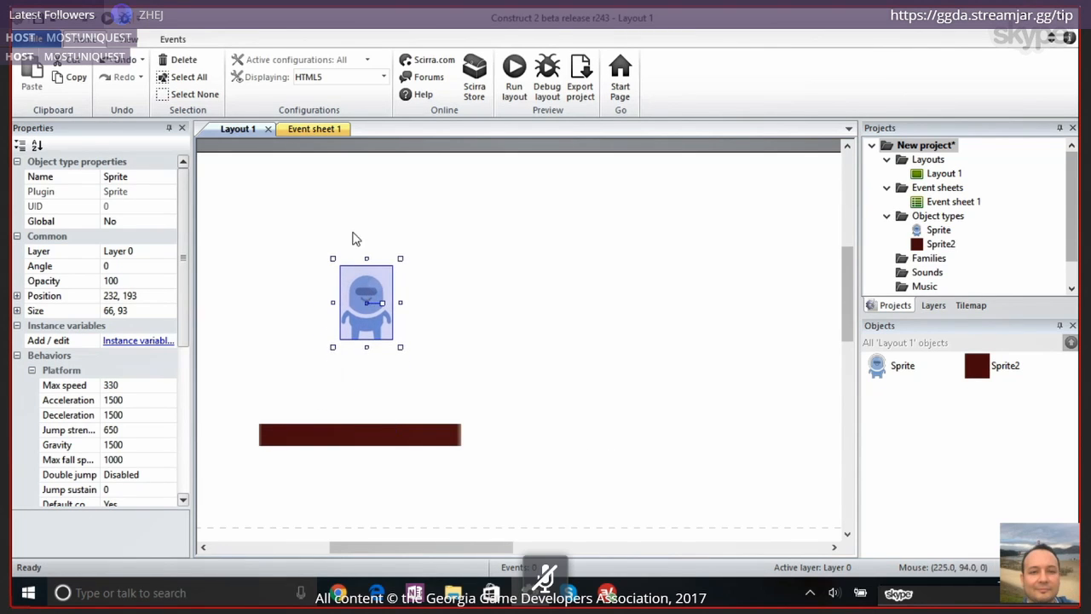
Open the character sprite's image for editing and display its collision polygon
double_click(366, 290)
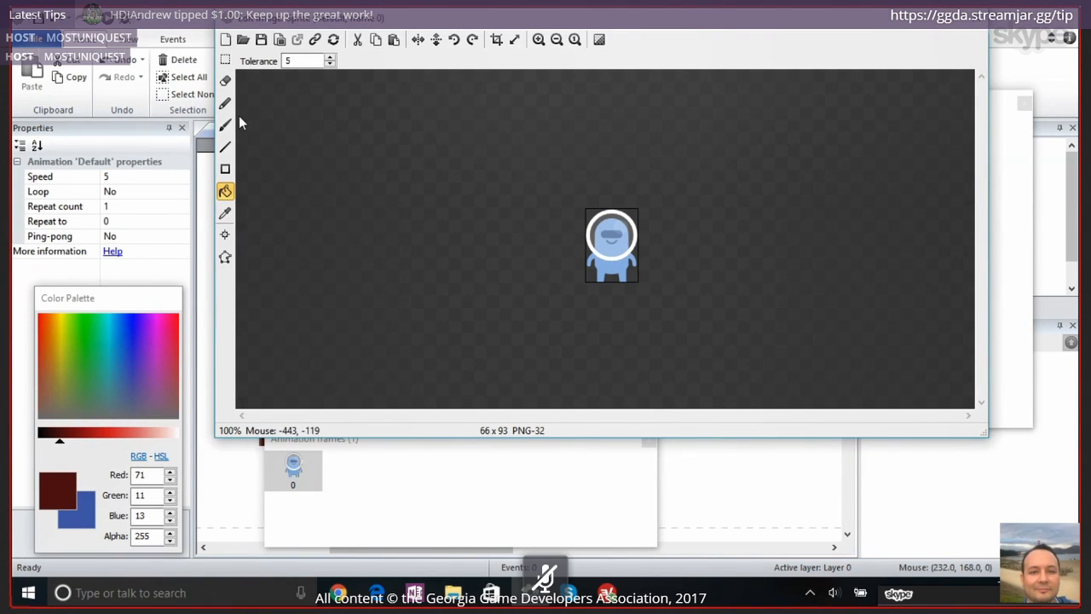
click(230, 266)
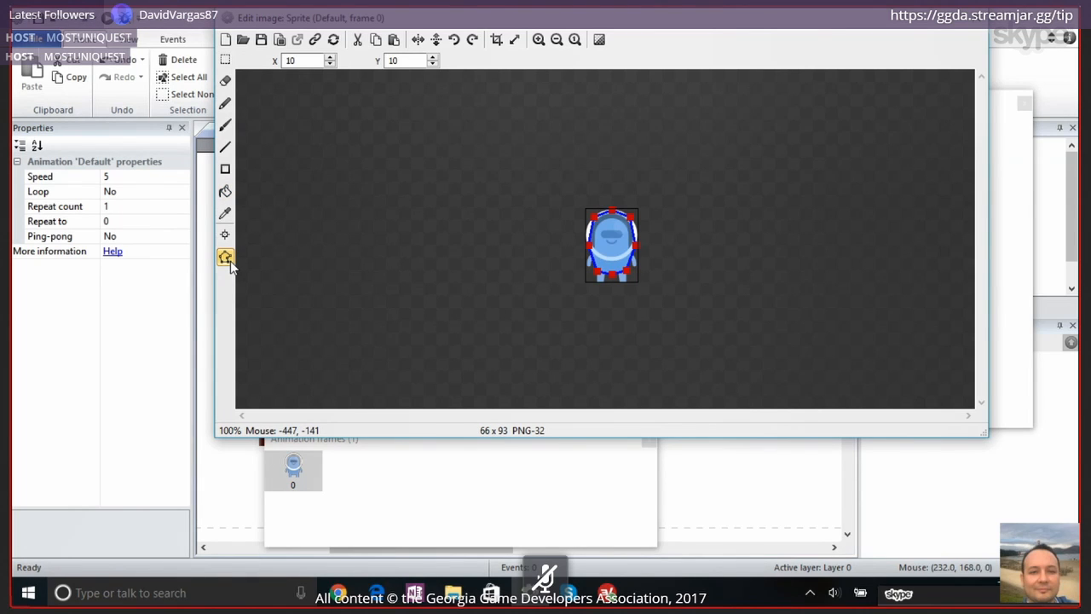
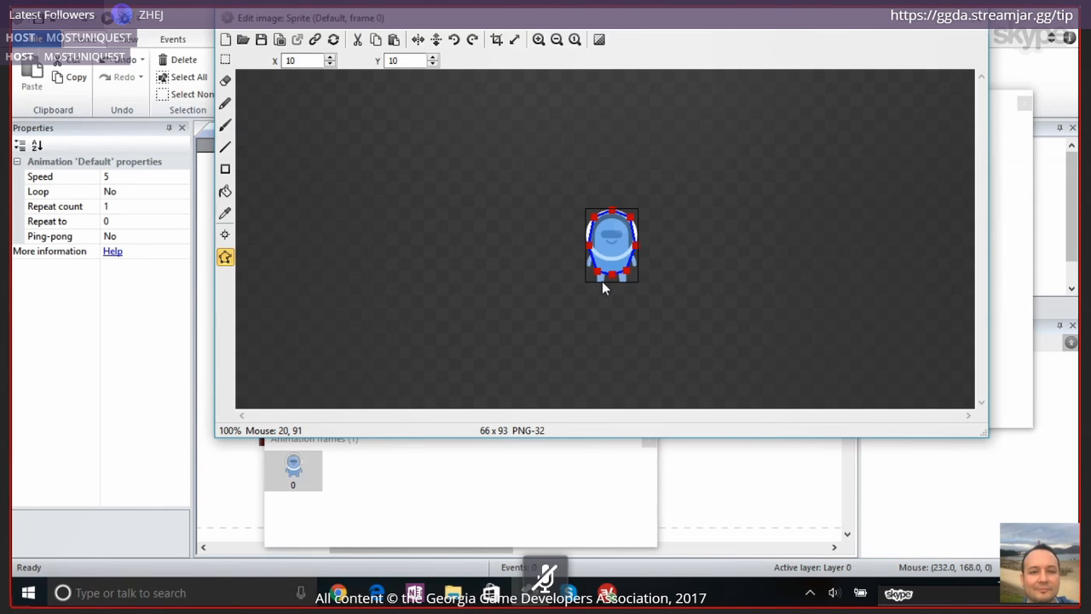
Move the collision polygon's three lowest points down to the character's feet at about 8, 93, 33, 93 and 57, 93, then close the image editor
drag(595, 272, 592, 282)
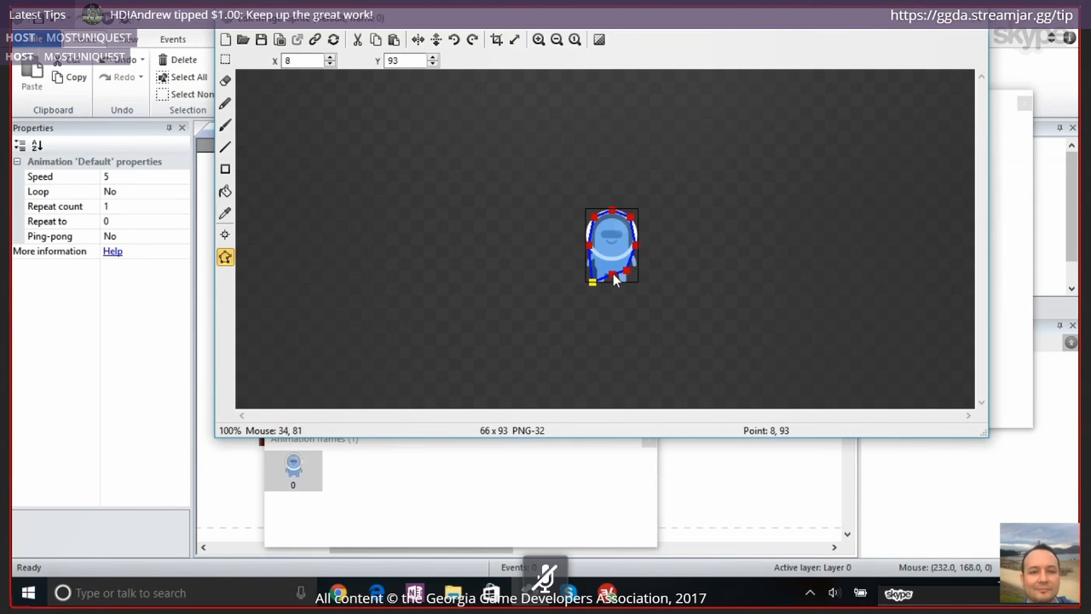
click(613, 275)
drag(613, 276, 632, 287)
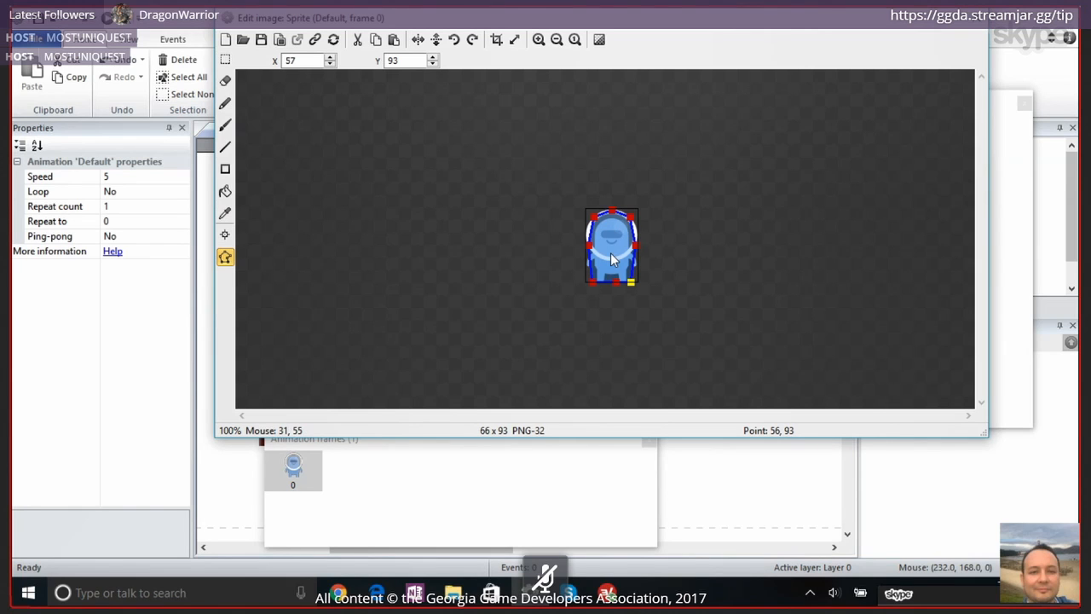
drag(631, 282, 610, 290)
click(975, 24)
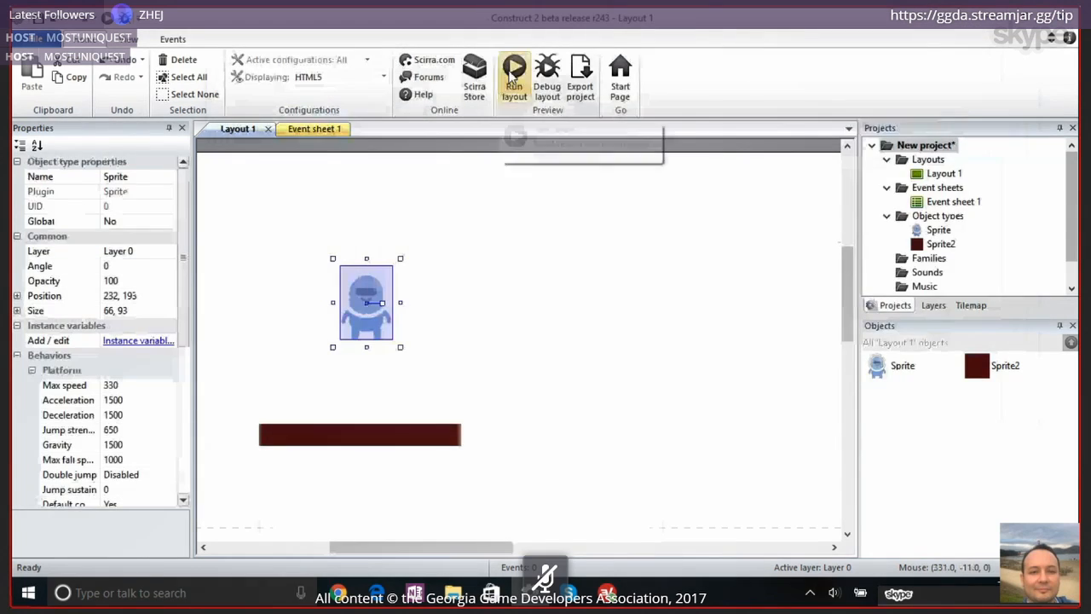
Preview the layout and test the character's landing by jumping and walking it back and forth on the platform
click(514, 75)
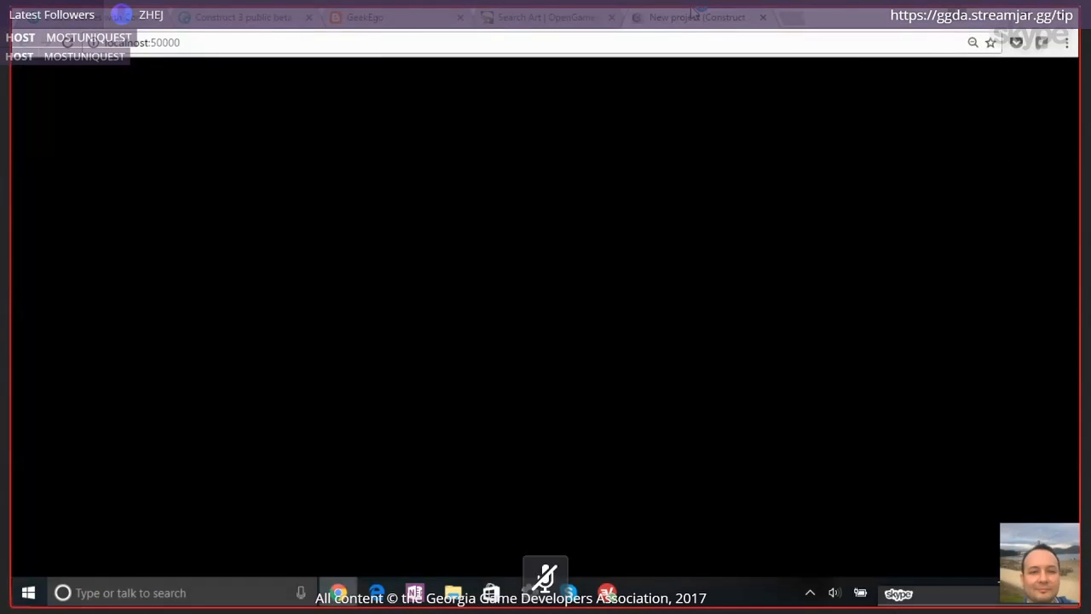
key(Up)
key(Left)
key(Right)
key(Up)
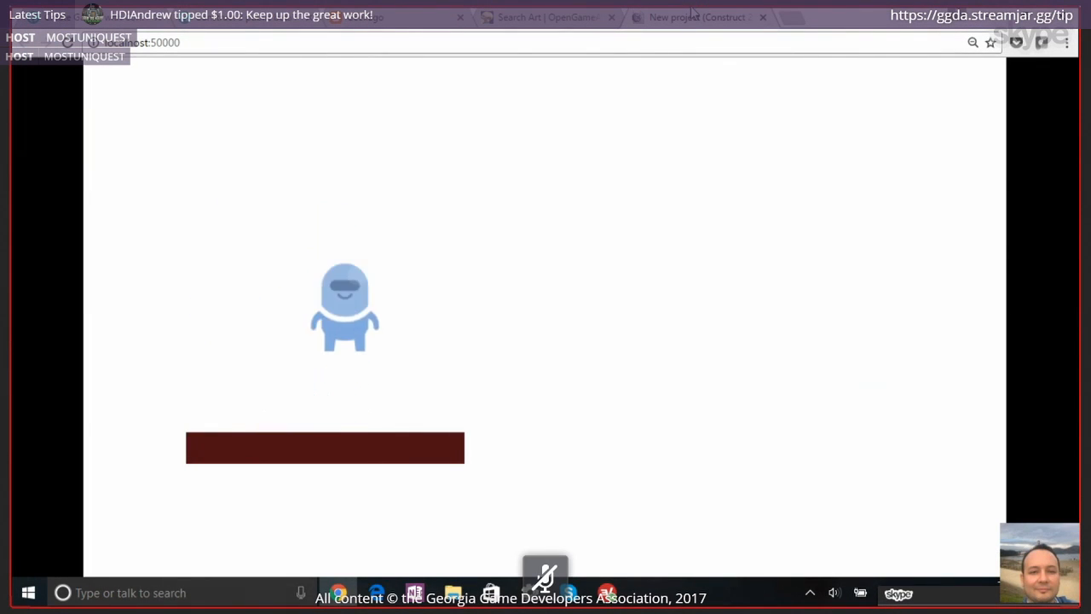
key(Left)
key(Right)
key(Left)
key(Right)
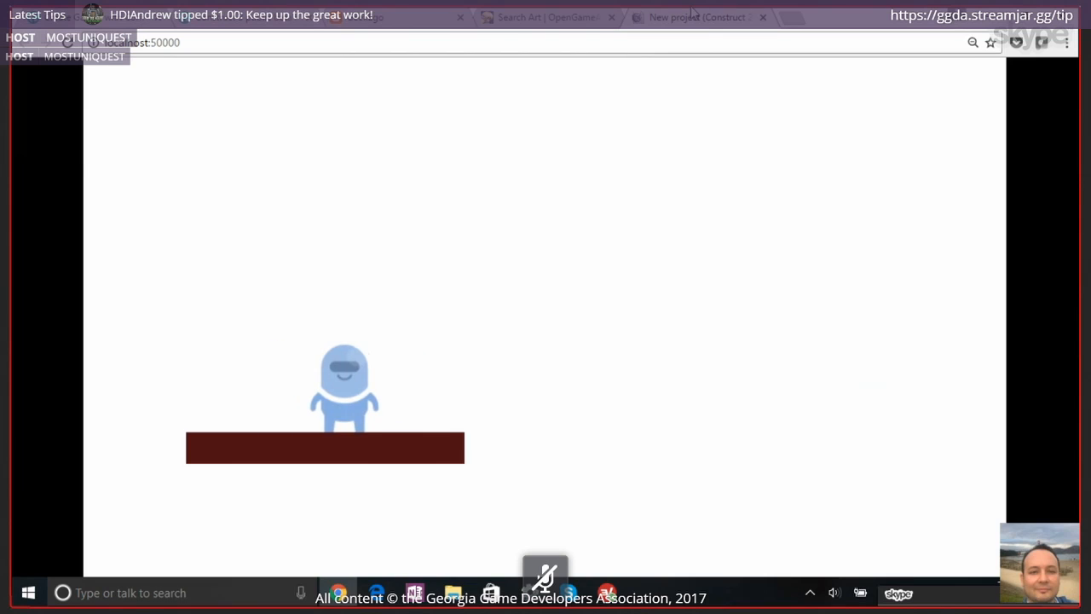
key(Left)
key(Right)
key(Left)
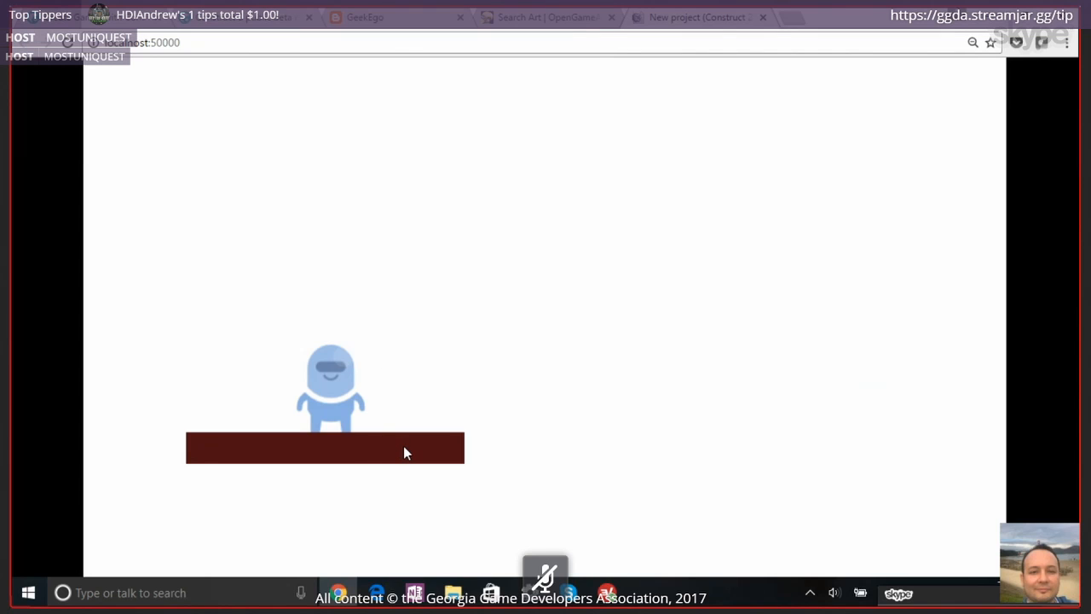
Walk the character further along the platform and off its edge, then close the preview and return to Construct 2
key(Right)
key(Left)
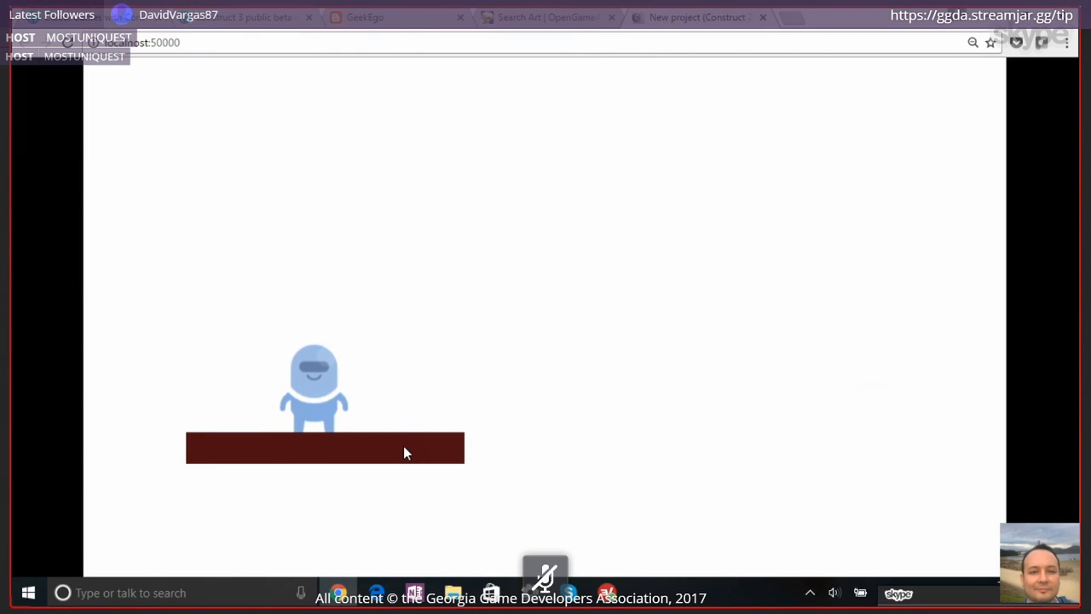
key(Left)
key(Right)
key(Up)
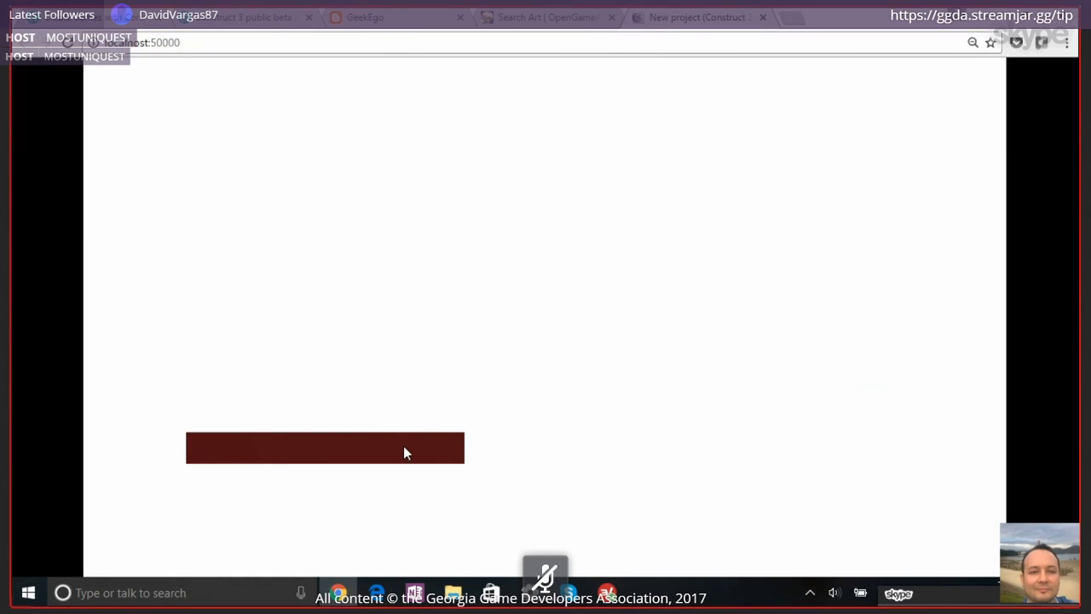
click(764, 26)
key(alt+Tab)
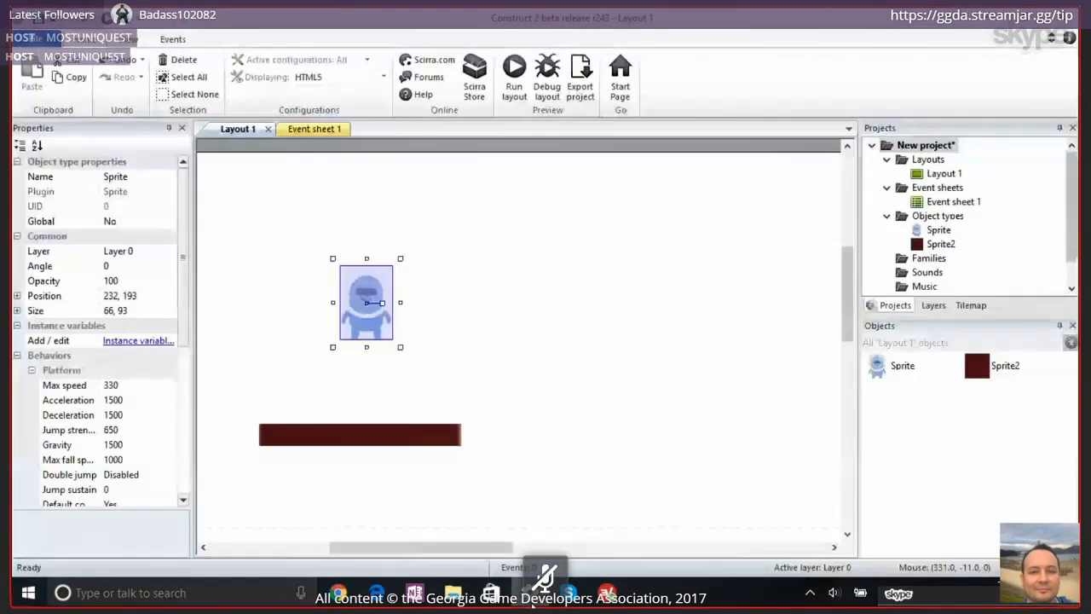
click(371, 437)
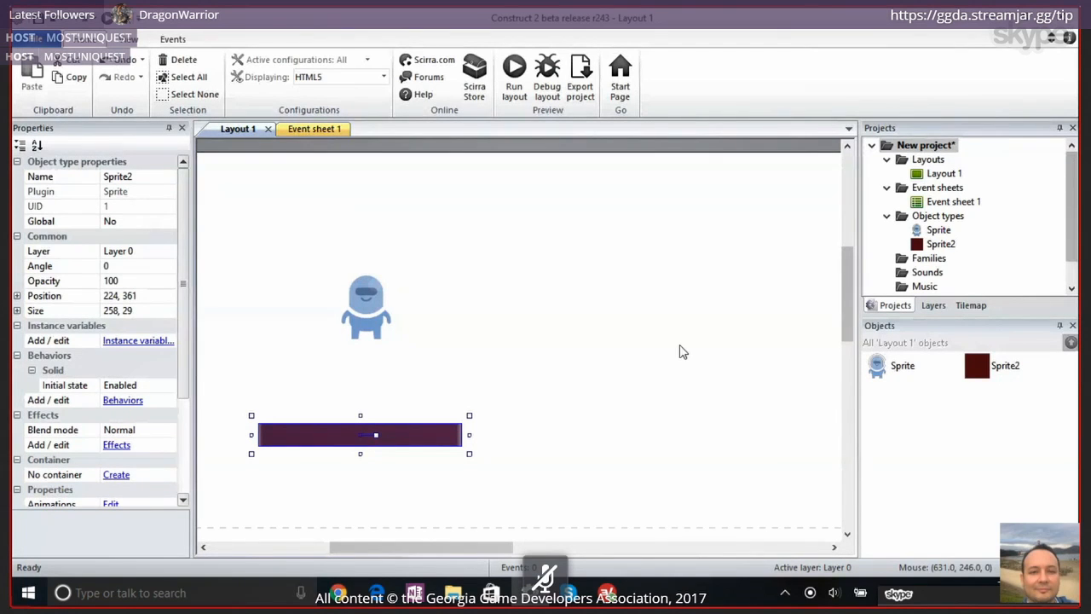
double_click(585, 365)
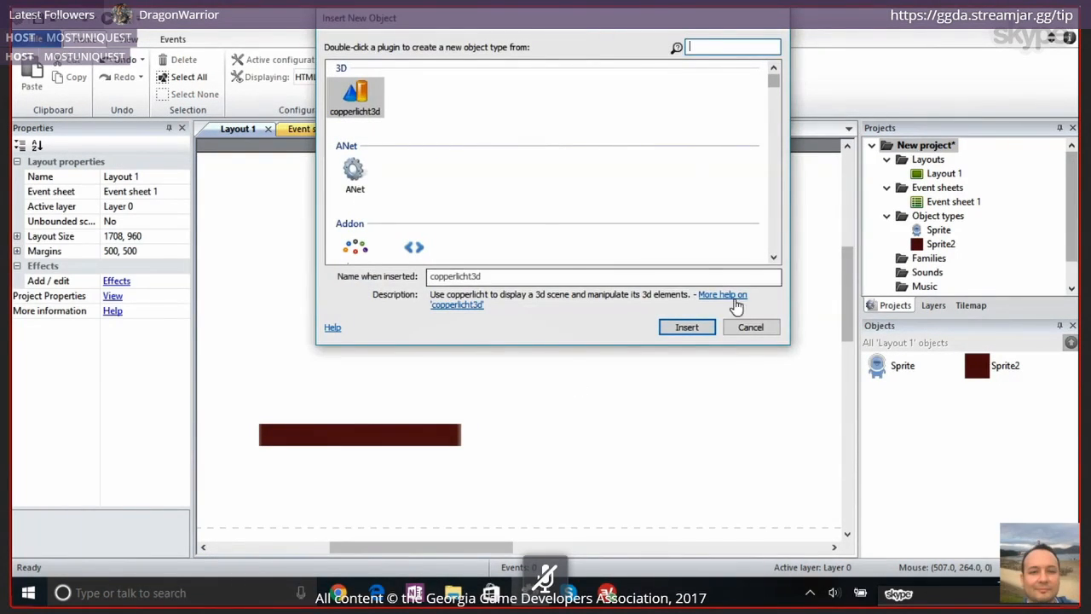
click(747, 328)
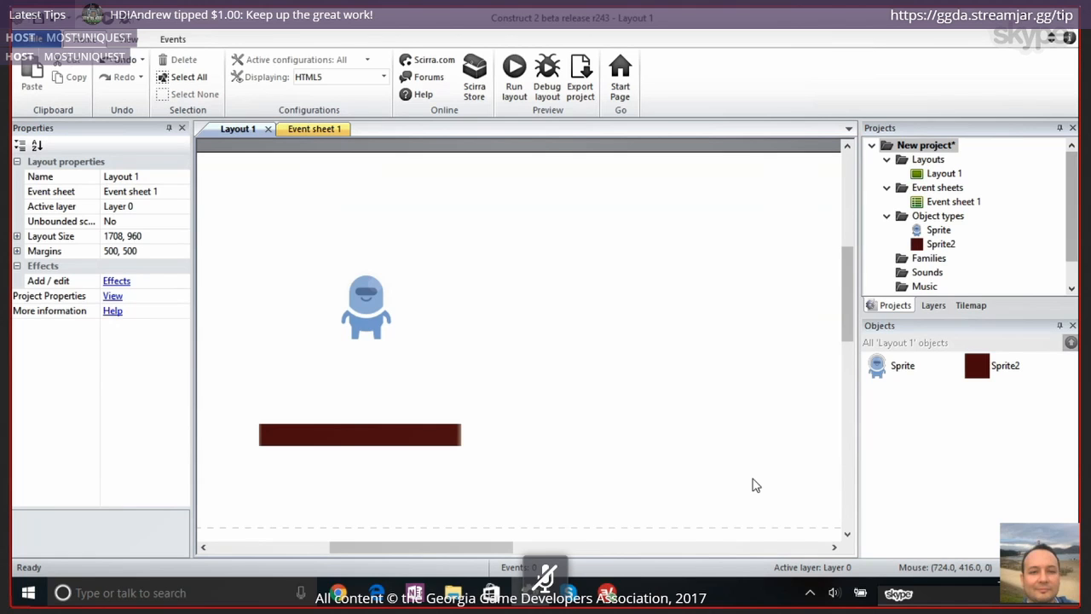
Copy the platform and paste two copies rising like stairs, at about 466, 268 and 681, 197
click(417, 440)
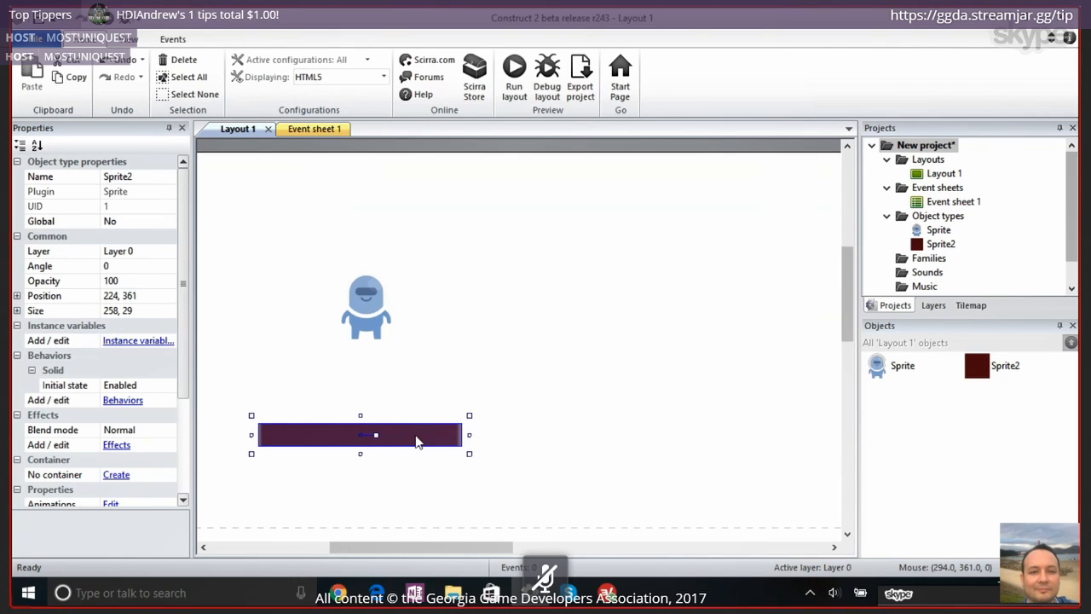
key(ctrl+c)
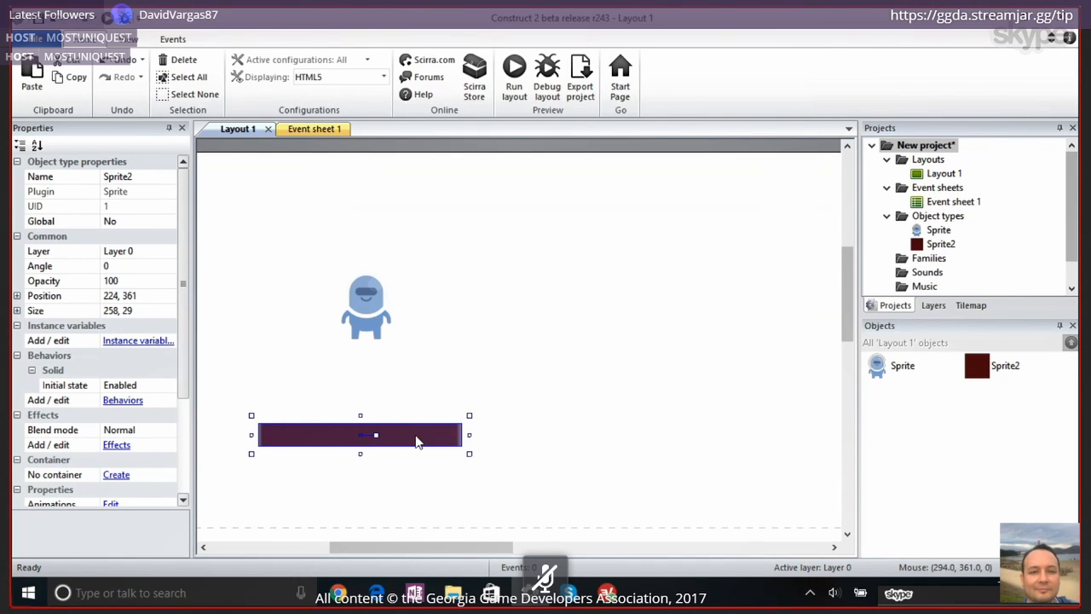
key(ctrl+v)
click(551, 364)
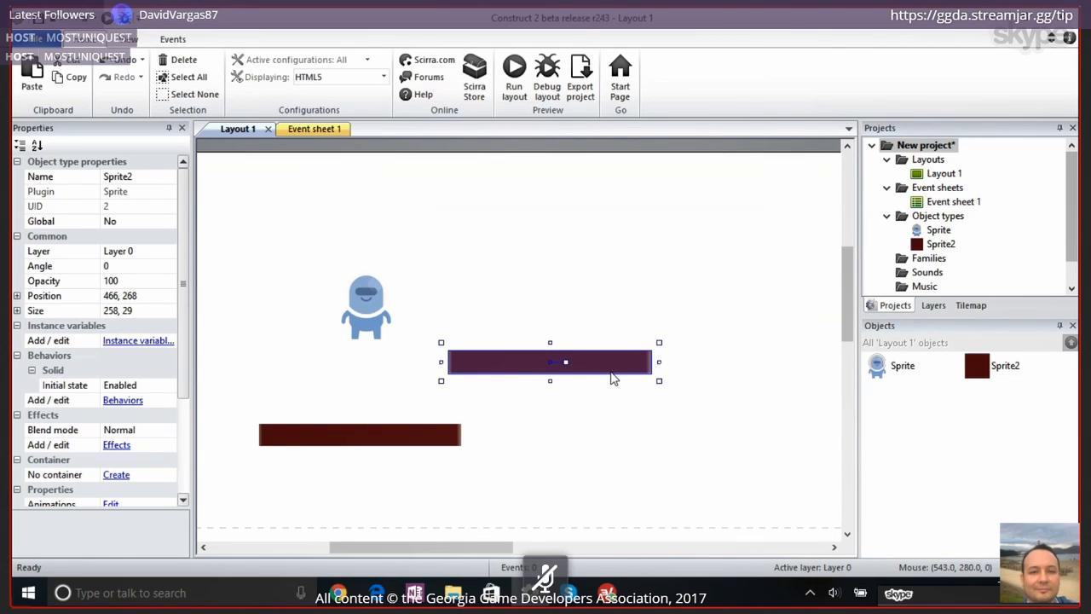
key(ctrl+v)
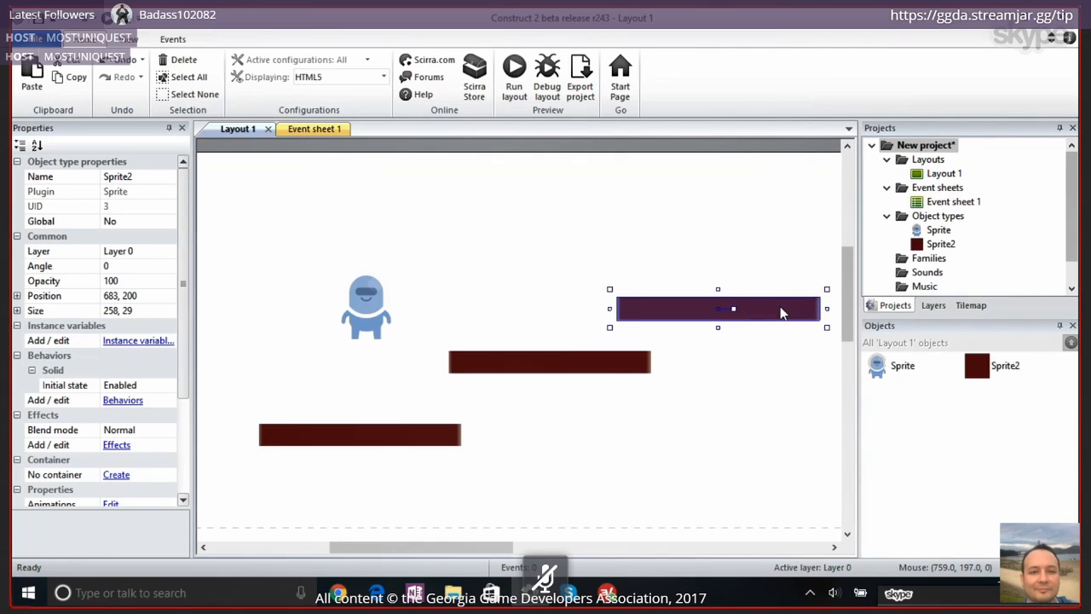
click(780, 310)
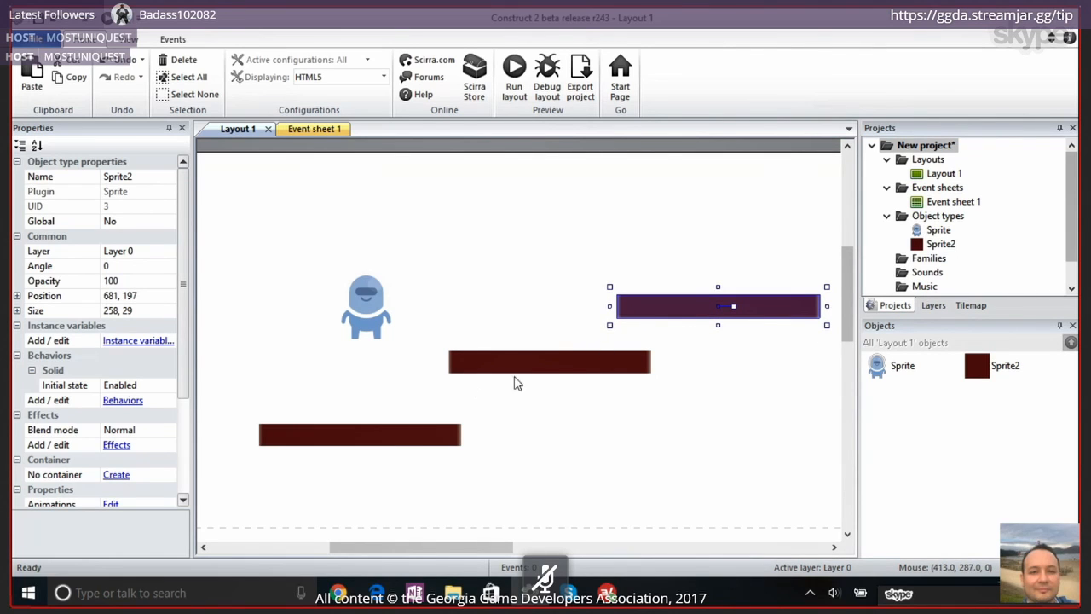
click(571, 368)
click(705, 313)
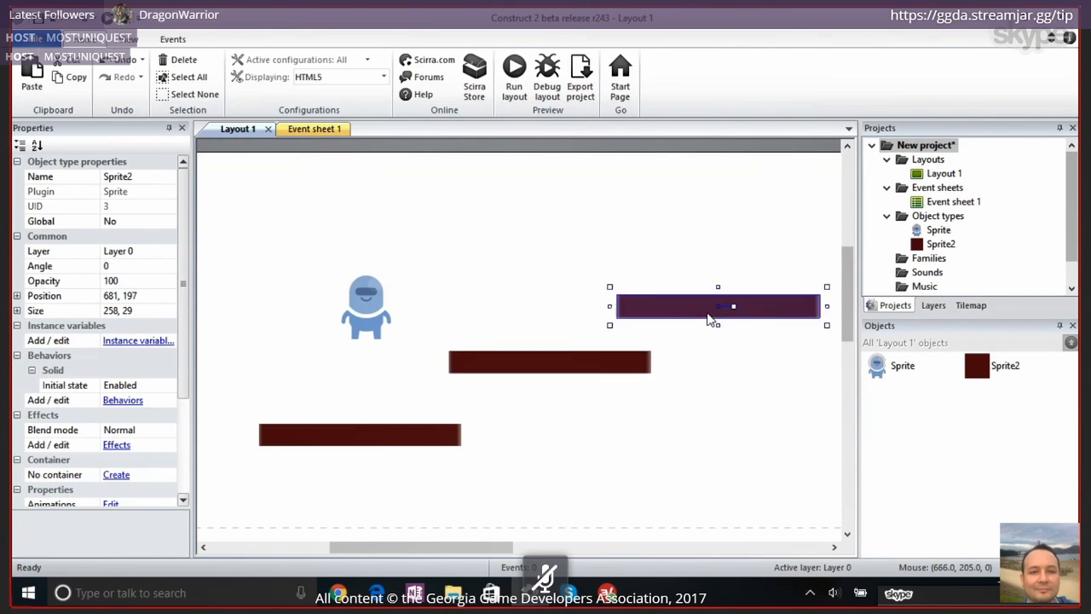
click(520, 368)
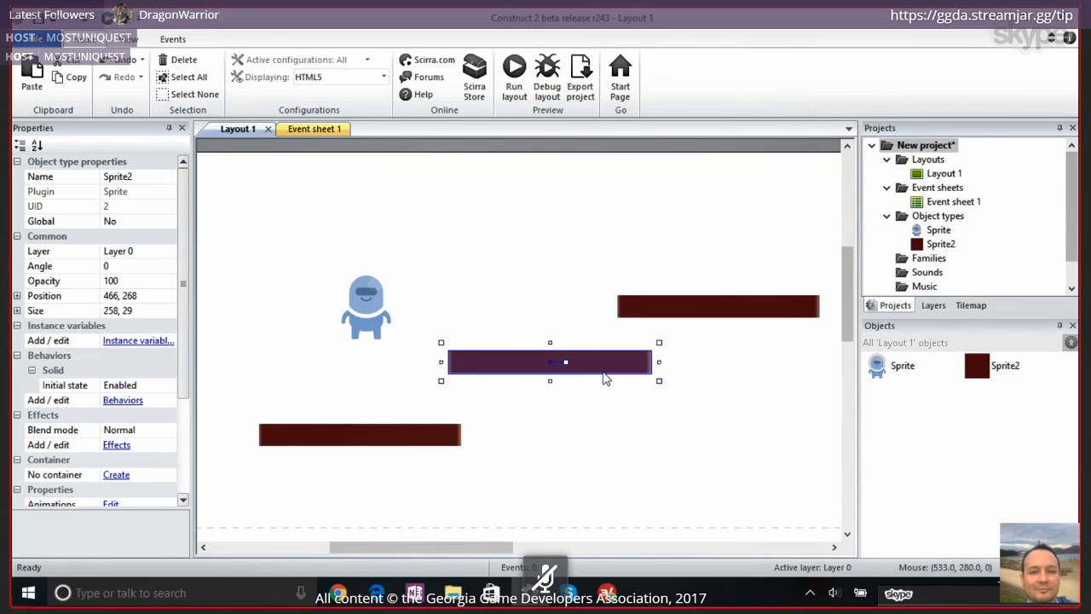
click(333, 443)
click(508, 383)
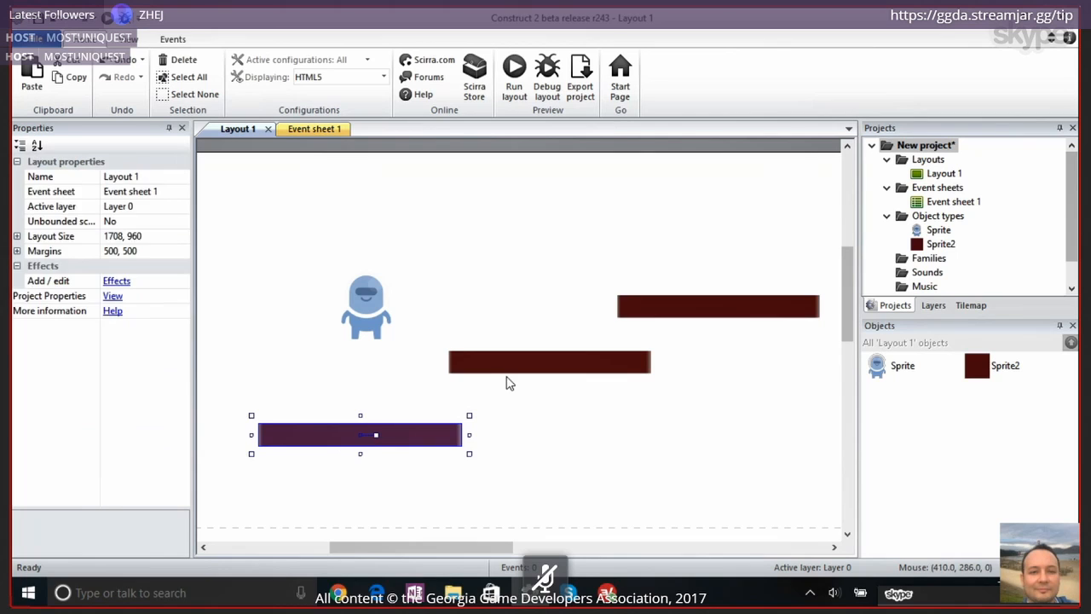
Shorten the middle platform to about 167 wide, tilt it to about 354 degrees and place it at about 453, 287
click(476, 368)
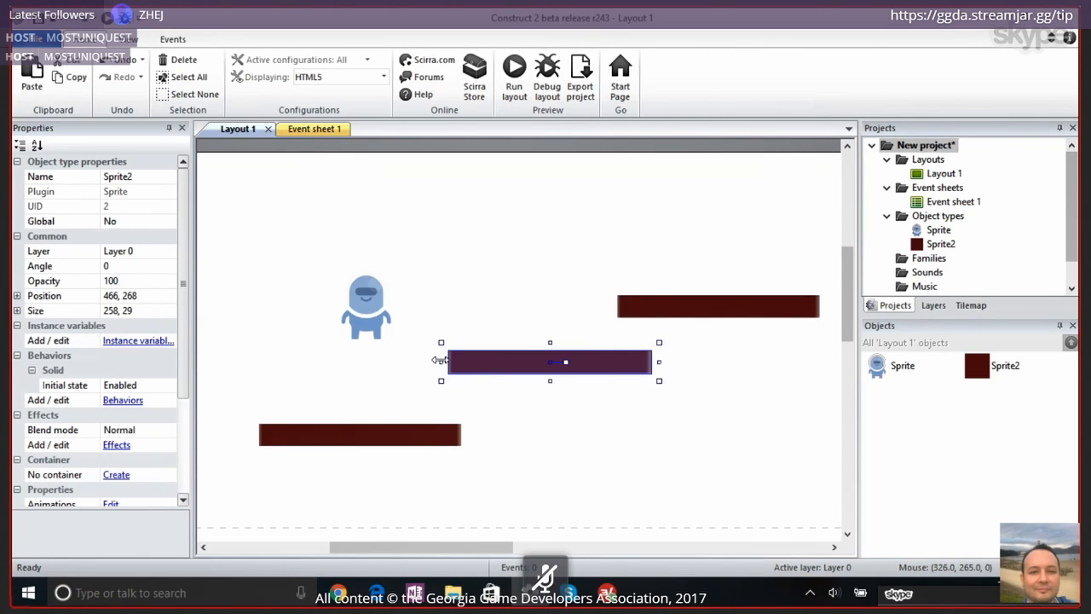
drag(439, 361, 509, 362)
drag(605, 362, 554, 375)
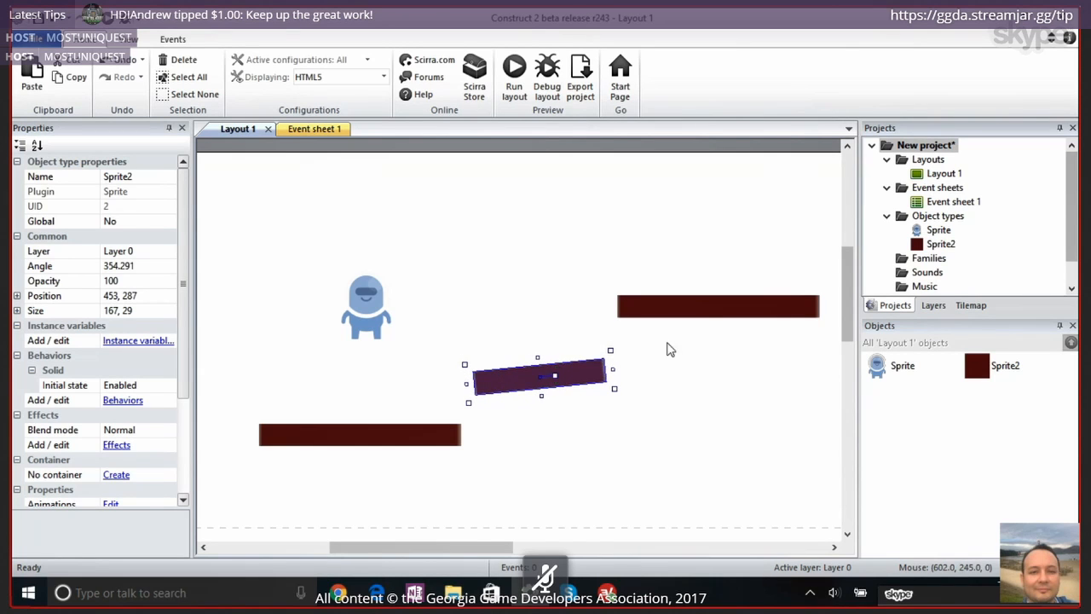
Shorten the highest platform to about 180 wide and move it to about 694, 240
click(719, 313)
drag(718, 313, 709, 322)
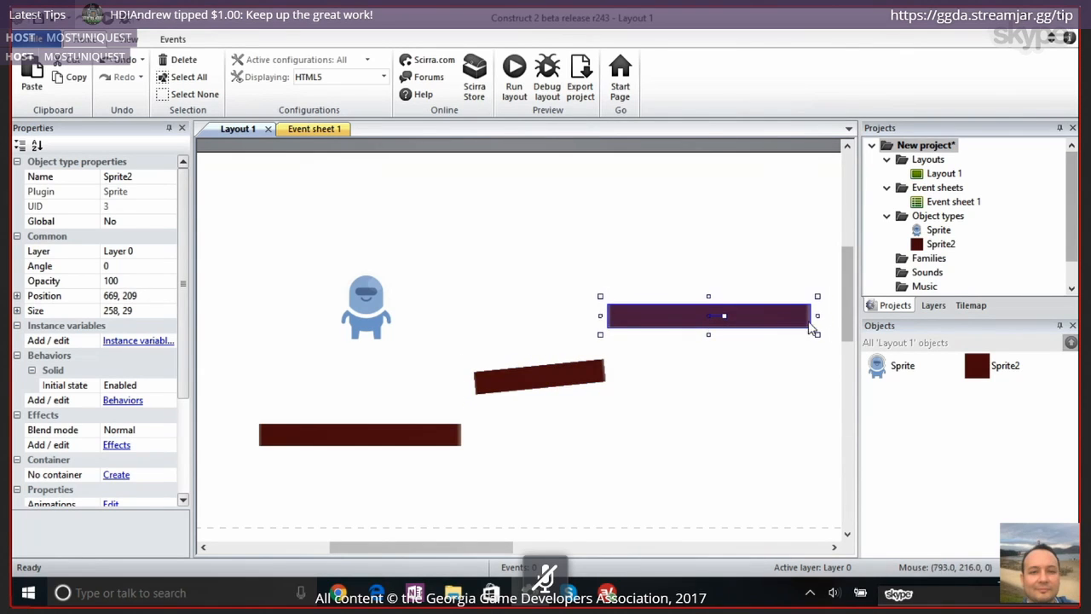
drag(817, 316, 777, 347)
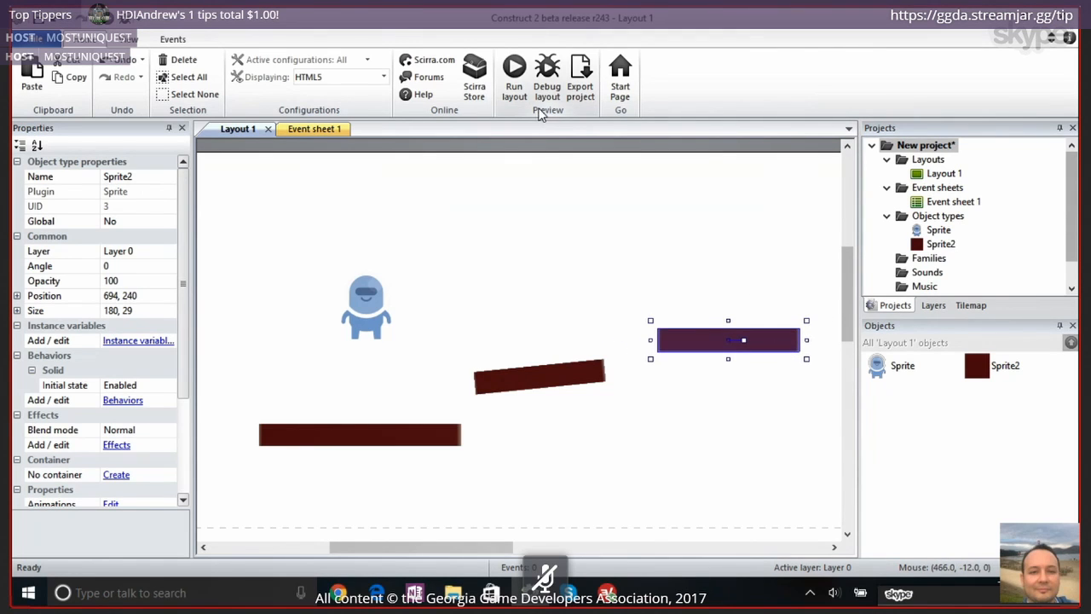
Preview the layout and jump the character across the platforms, bringing it back onto the tilted one
click(514, 73)
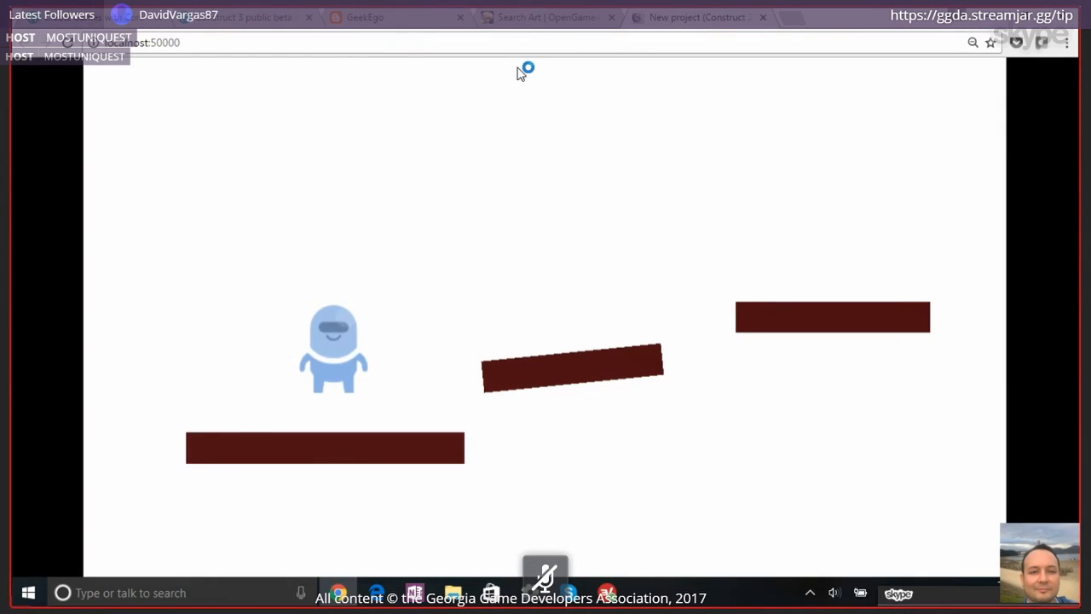
key(Right)
key(Up)
key(Up)
key(Up)
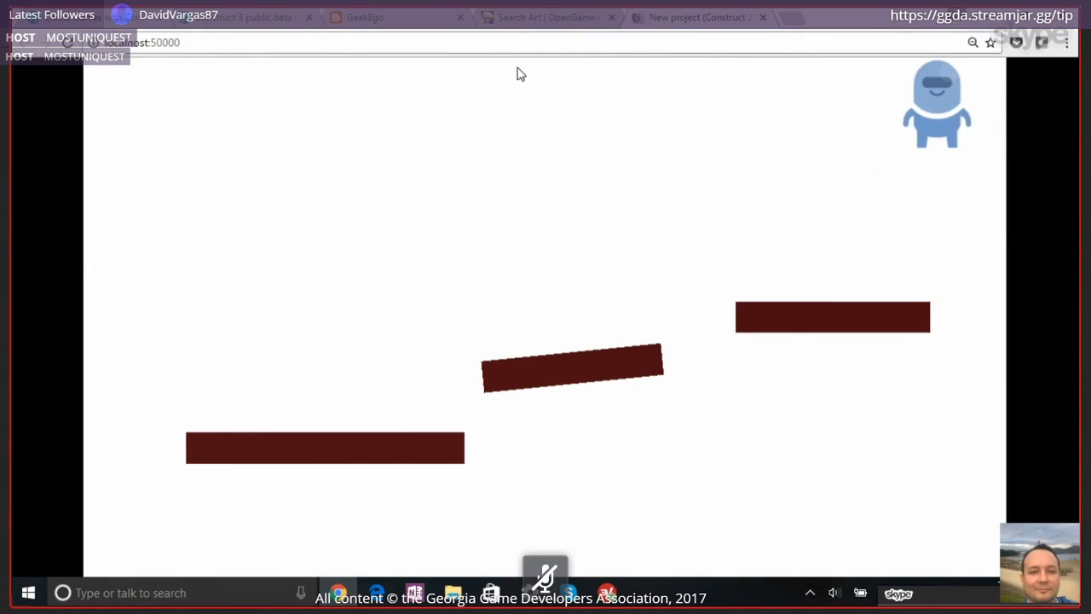
key(Left)
key(Left)
key(Up)
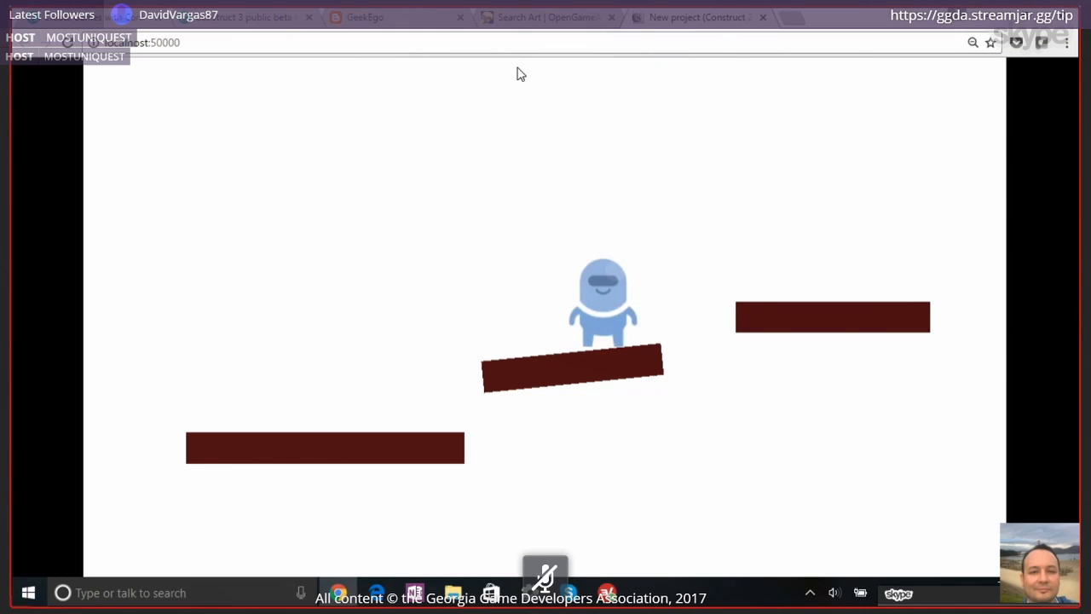
Jump the character onto the highest platform and off its far edge, then close the preview and return to Construct 2
key(Left)
key(Right)
key(Up)
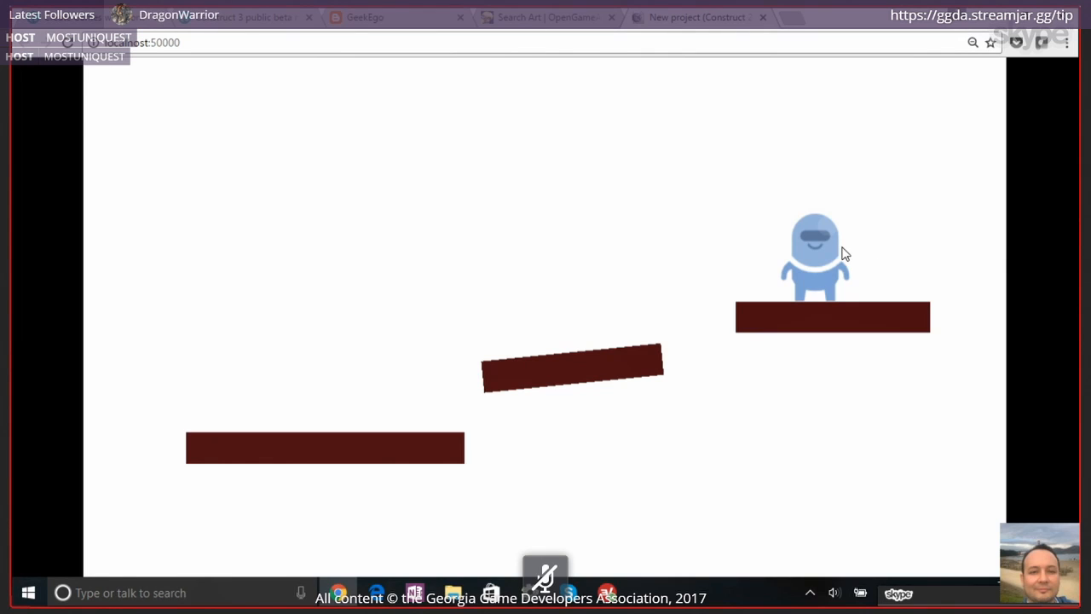
key(Right)
key(Up)
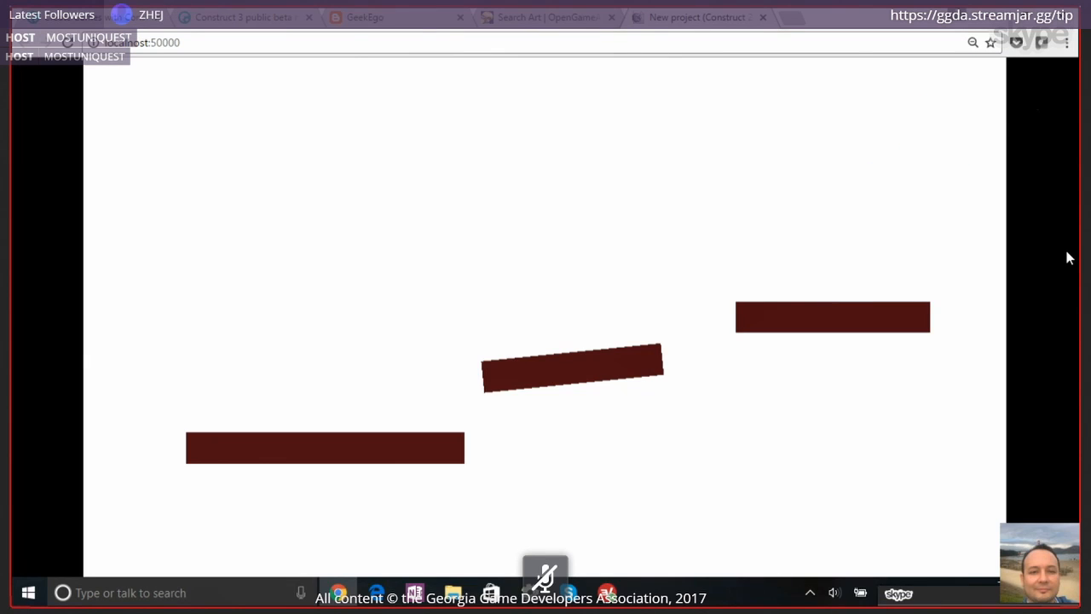
click(763, 18)
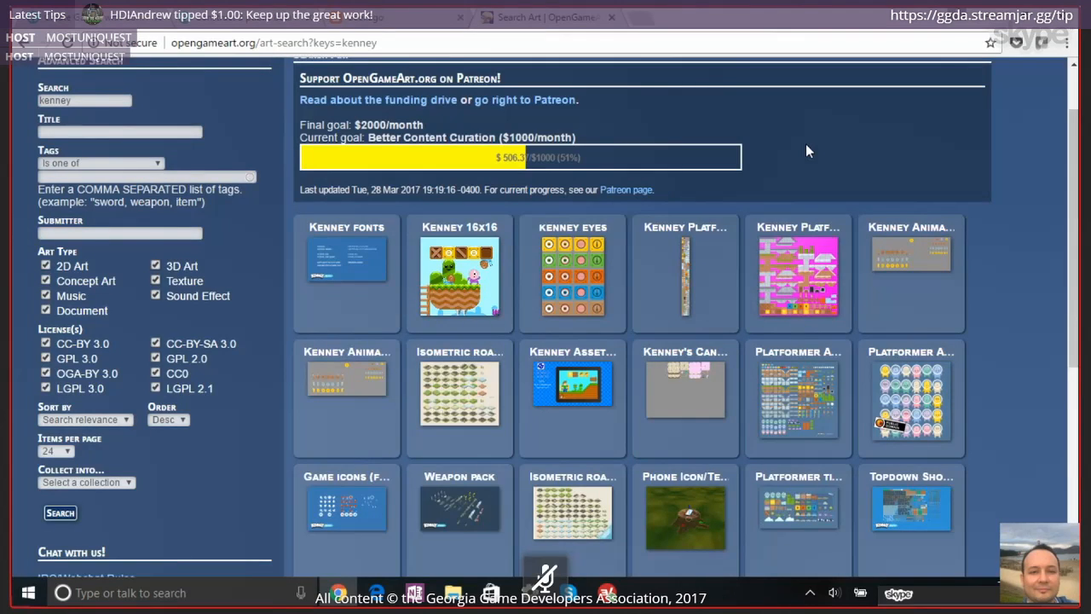
key(alt+Tab)
Select the character sprite and display its Platform behavior properties
click(378, 335)
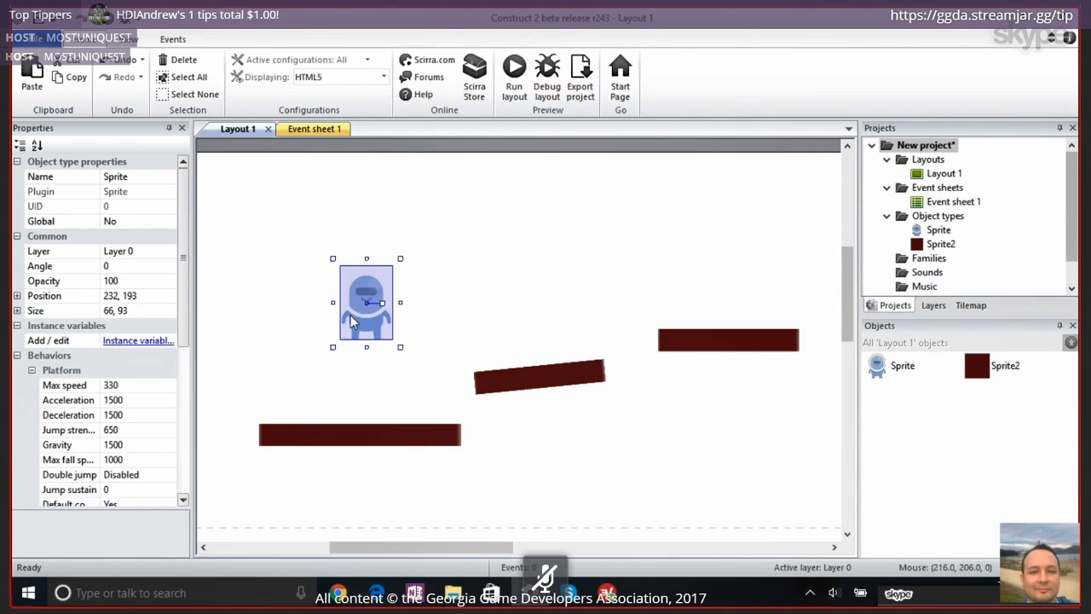
drag(186, 335, 183, 365)
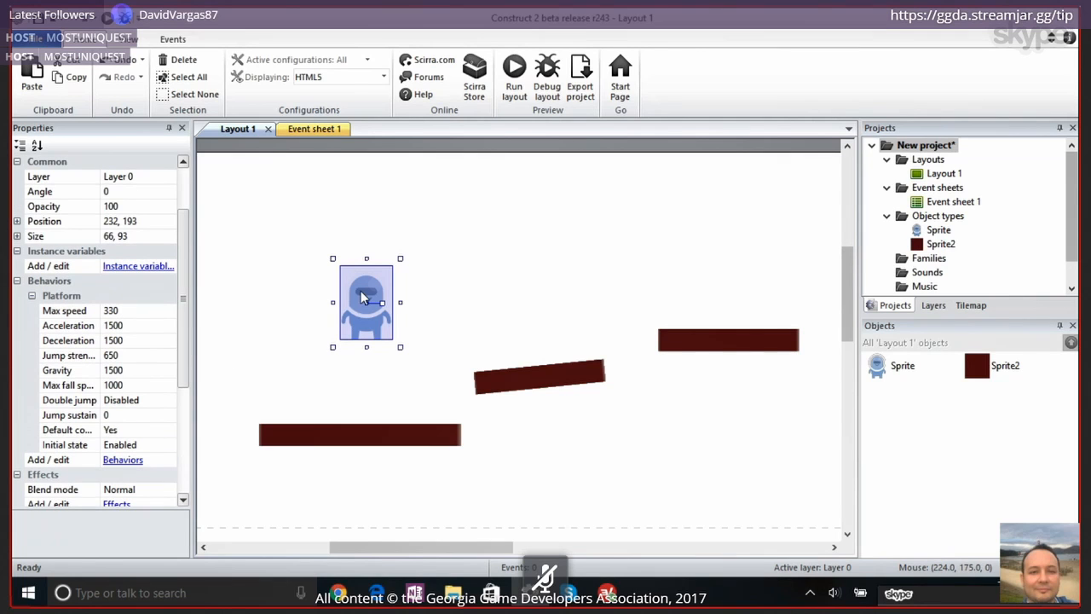
drag(181, 288, 176, 301)
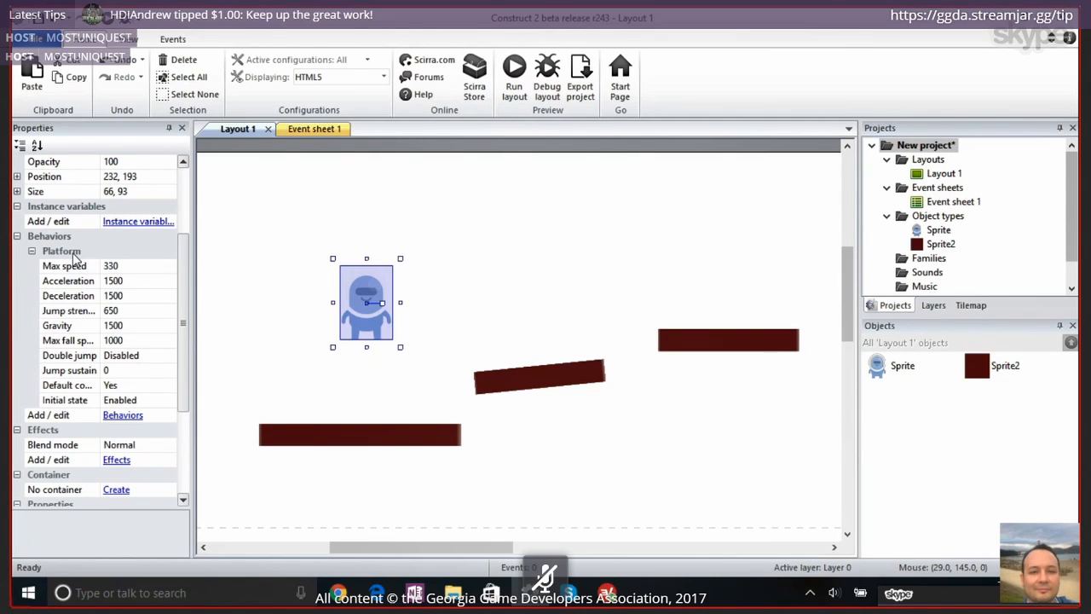
Add the Scroll To behavior to the character sprite and close its behavior list
click(123, 415)
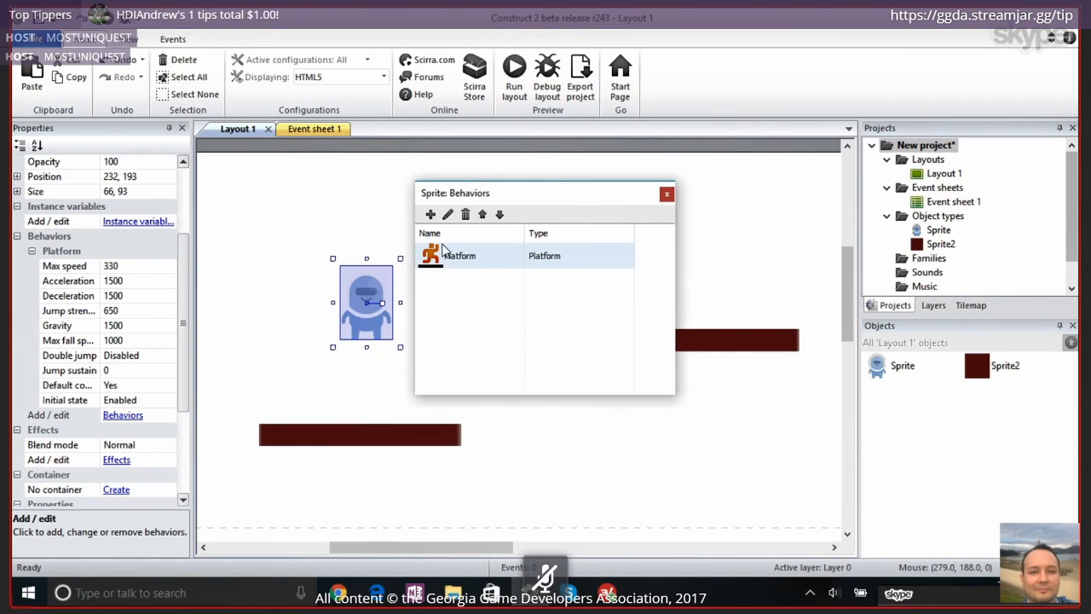
click(430, 215)
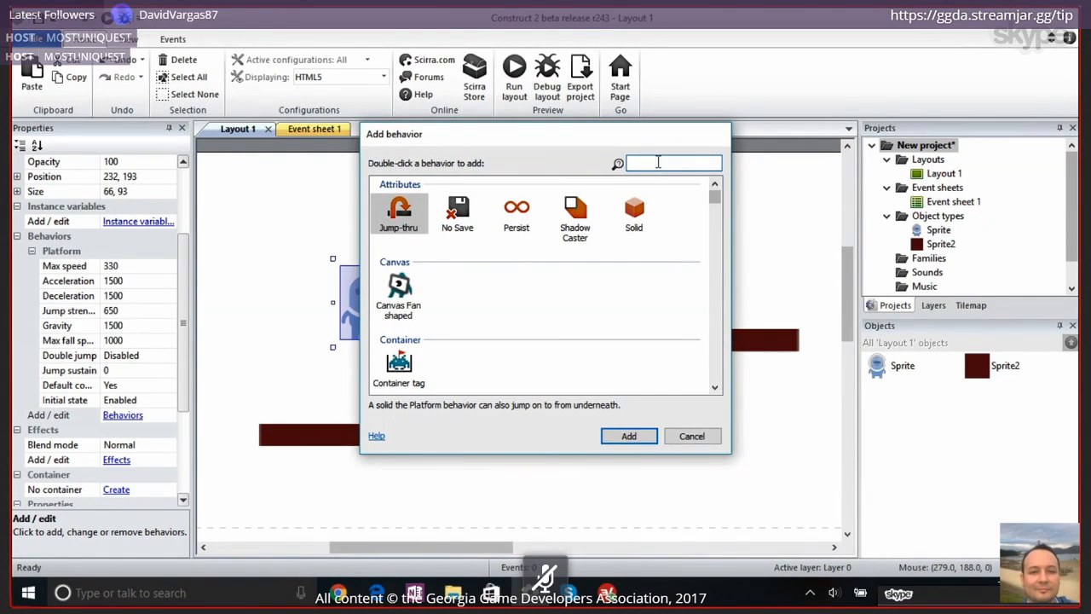
text(scro)
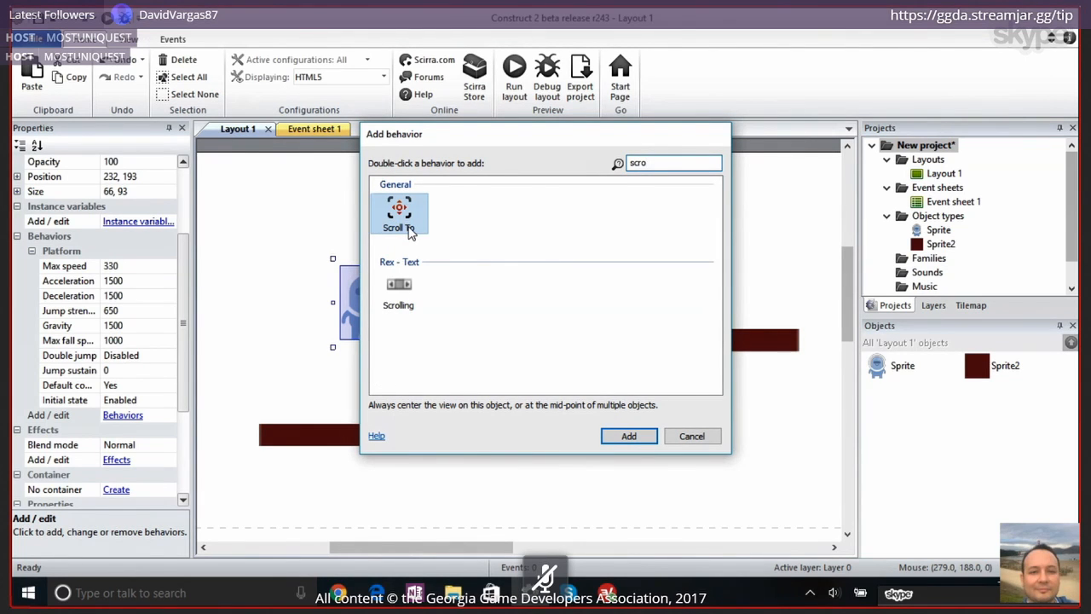
click(413, 218)
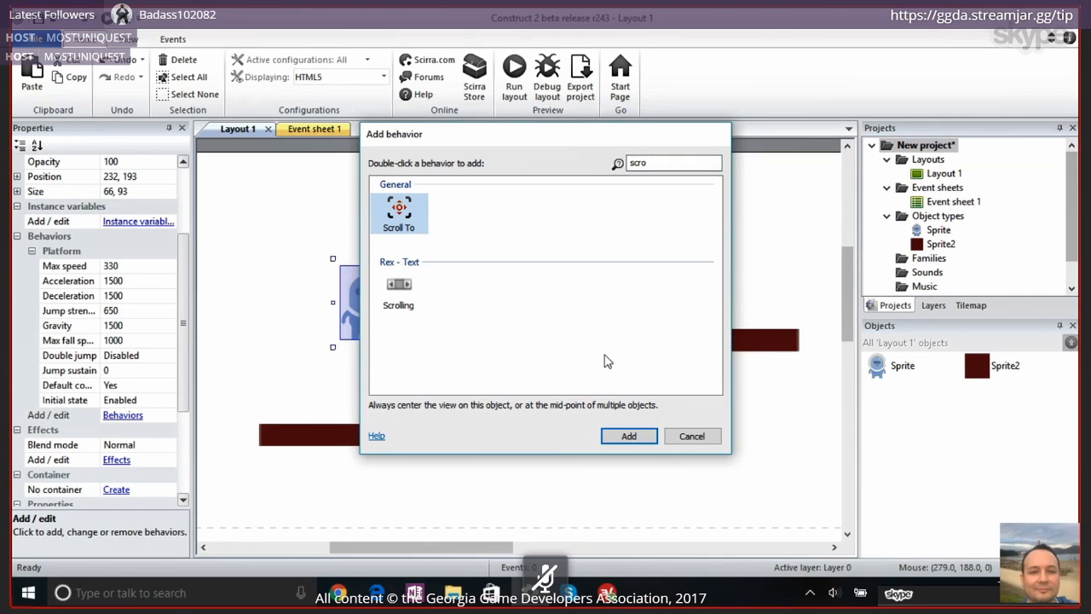
double_click(403, 218)
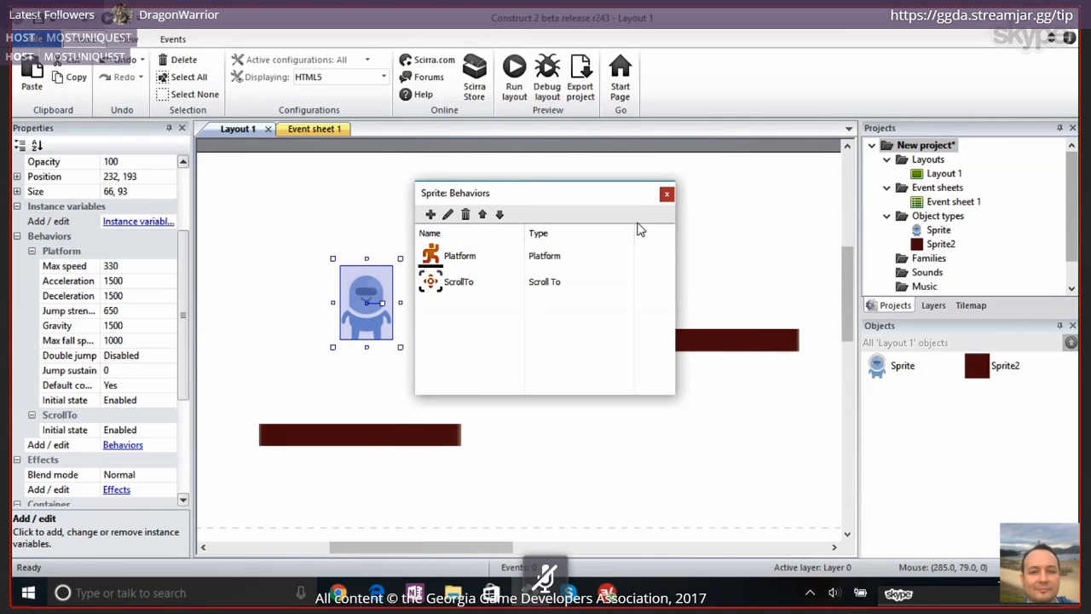
click(666, 194)
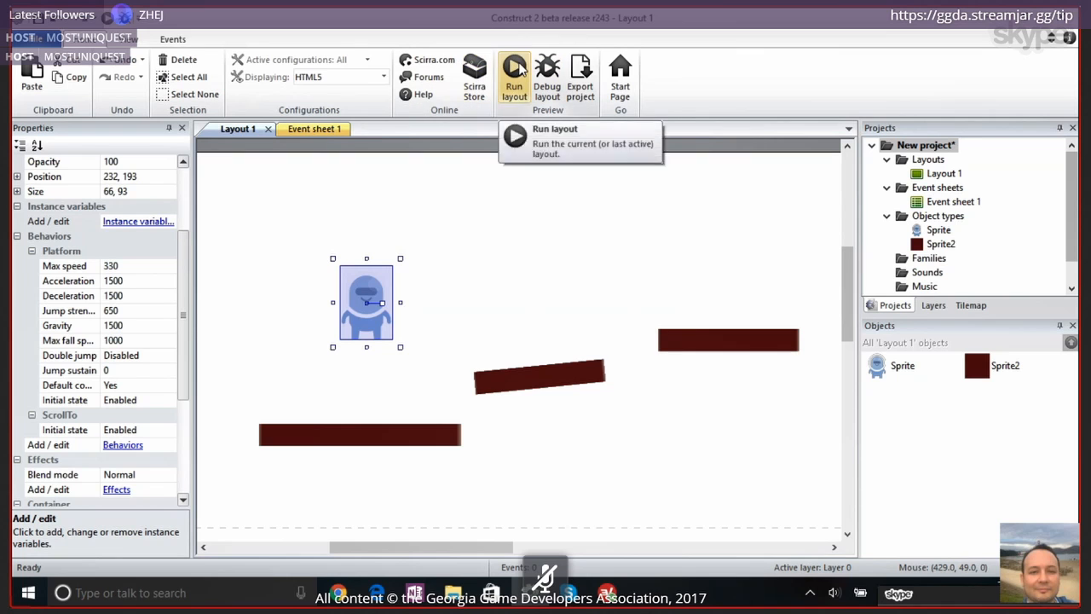
Preview the layout, jump the character across the platforms and off the highest one, then close the preview and return to Construct 2
click(514, 81)
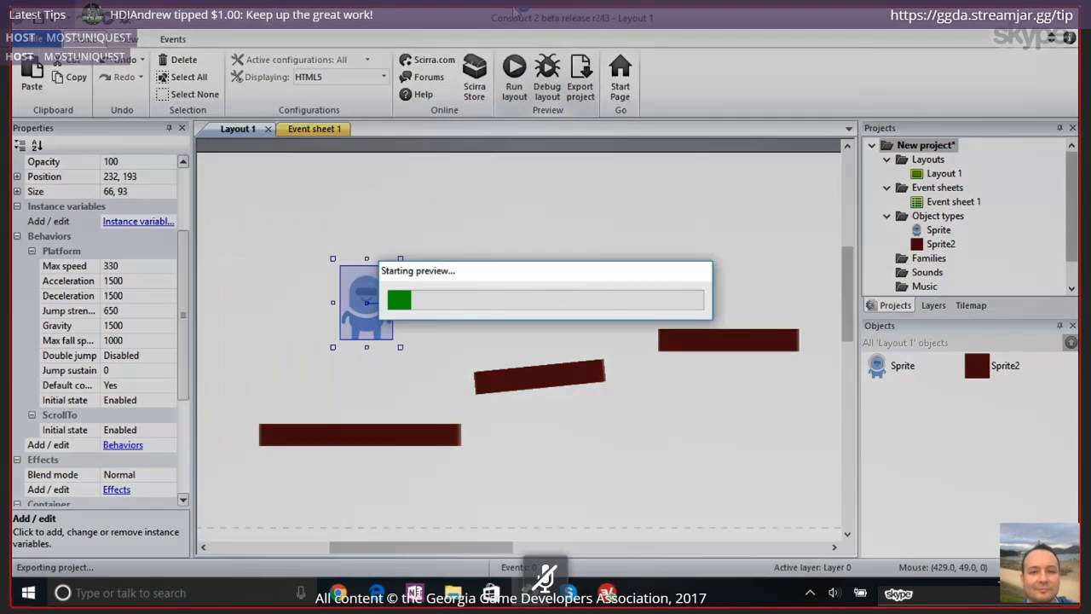
key(Right)
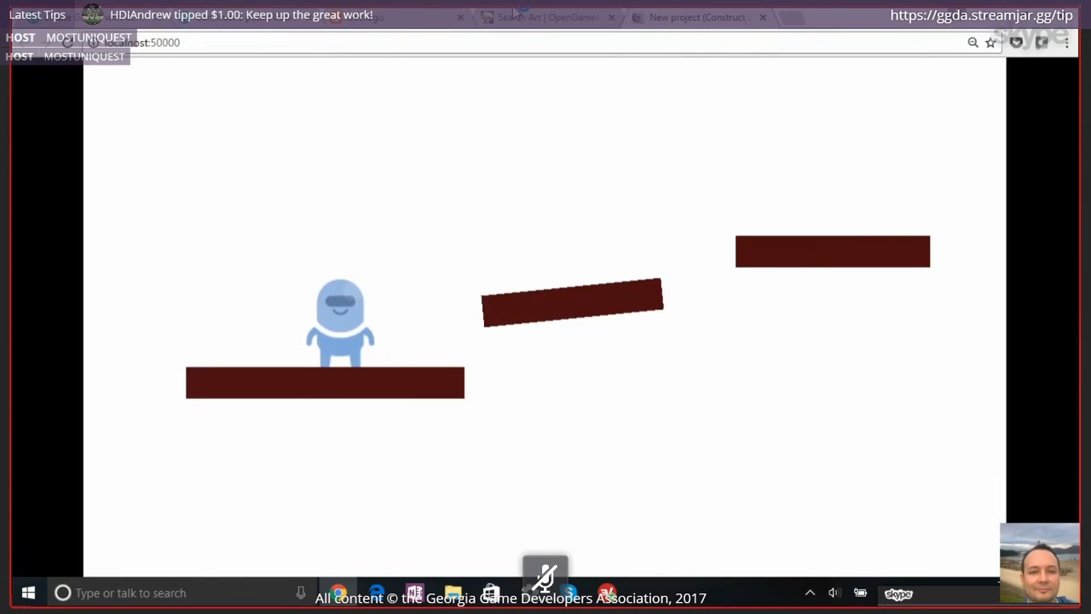
key(Up)
key(Right)
key(Up)
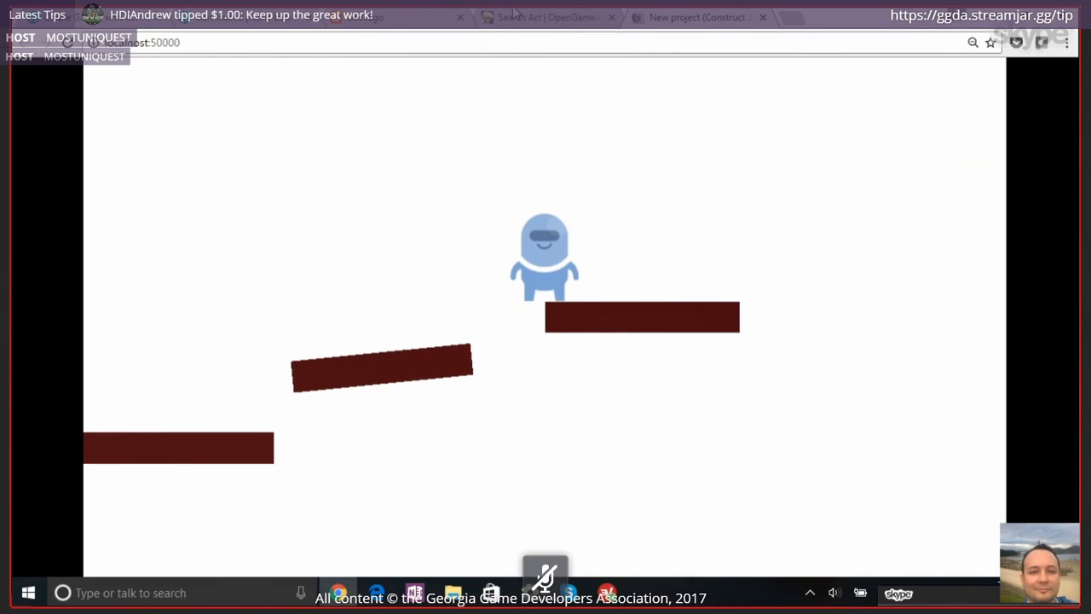
key(Right)
key(Up)
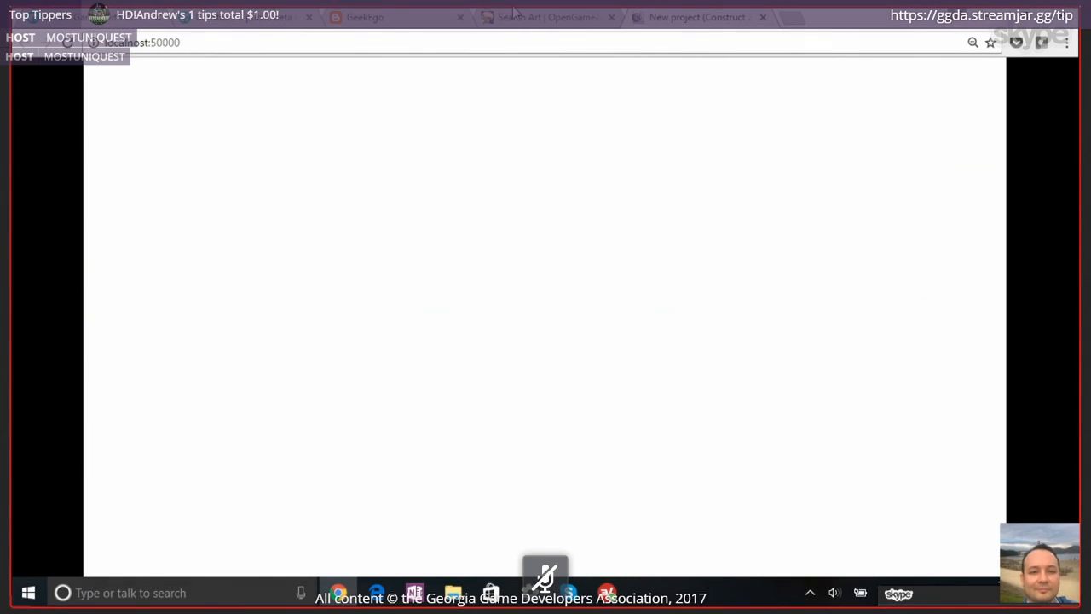
click(762, 18)
key(alt+Tab)
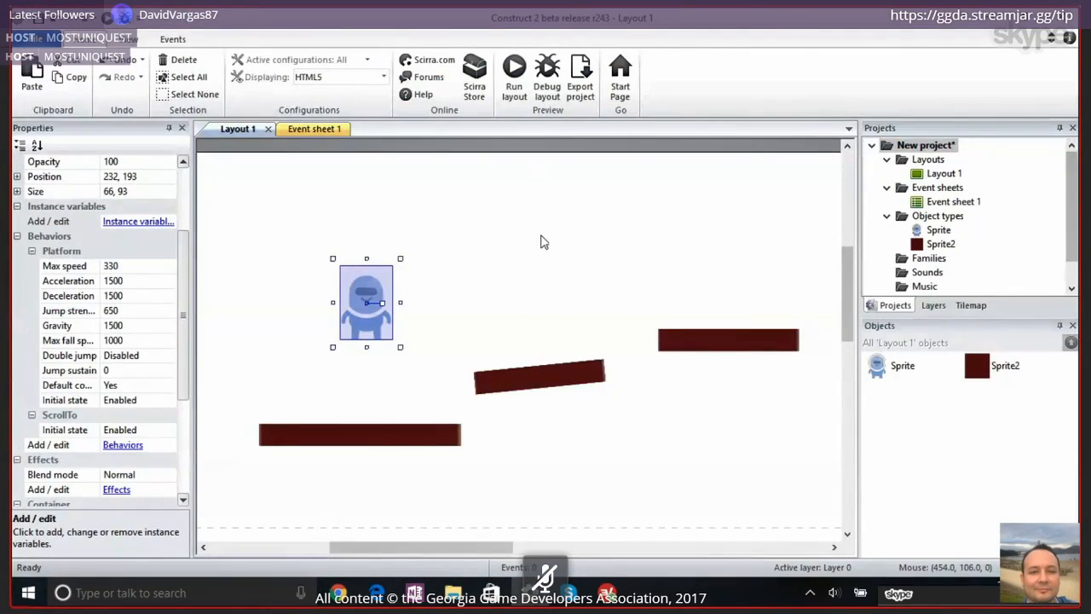
Move the character to about 206, 281, just above the lowest platform
ctrl+scroll(540, 242, down, 4)
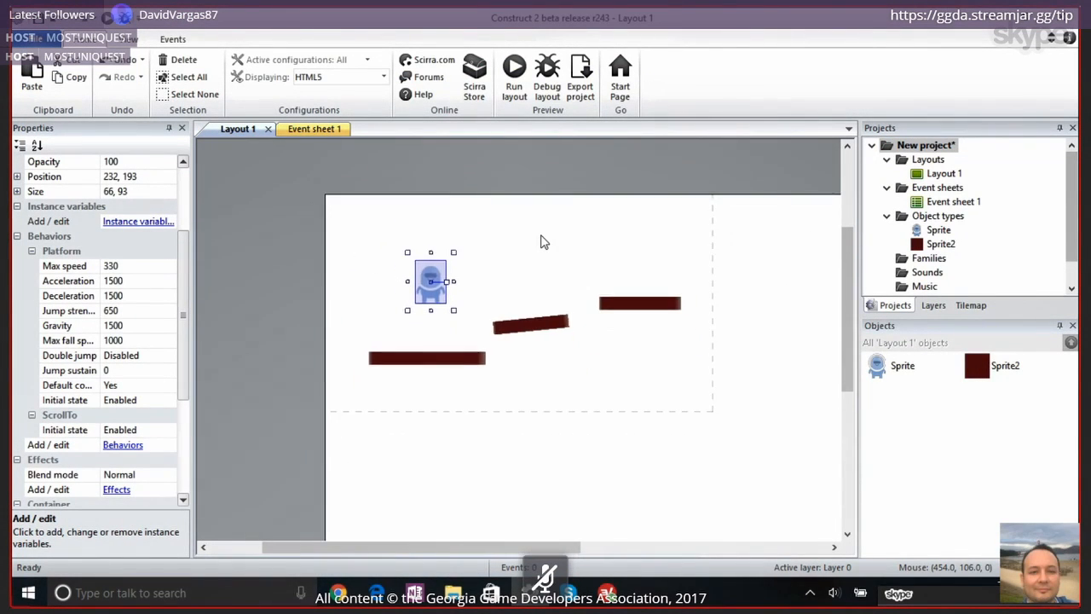
ctrl+scroll(540, 242, down, 4)
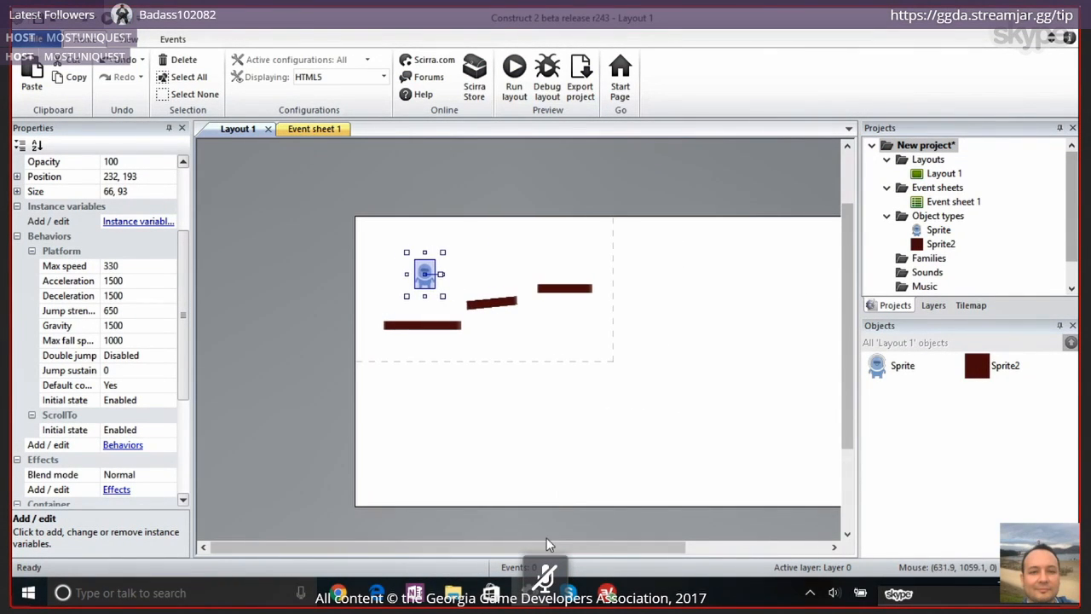
drag(548, 544, 611, 543)
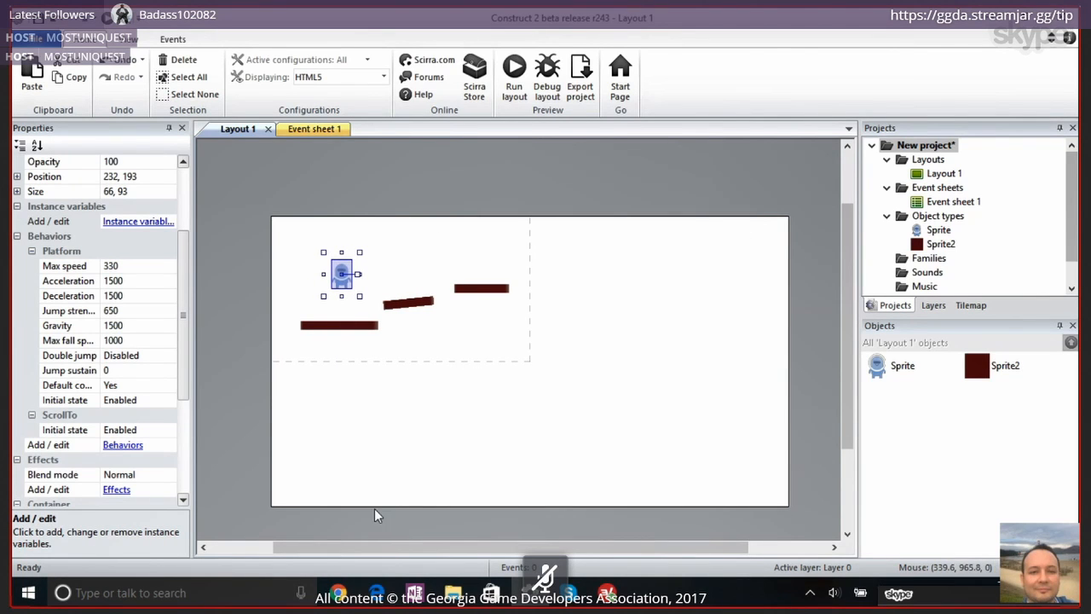
drag(348, 275, 563, 530)
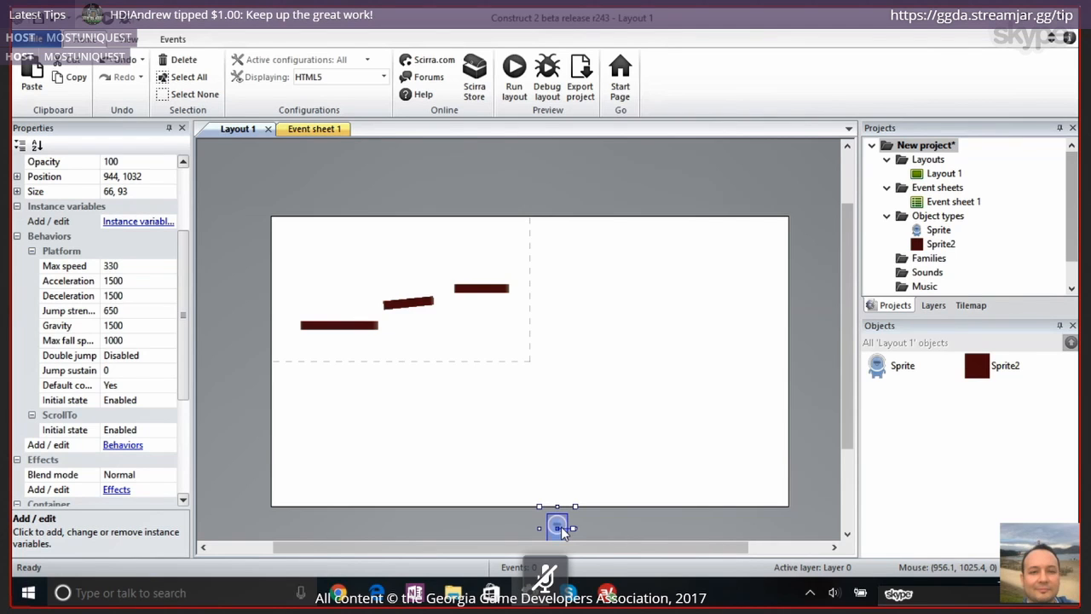
drag(562, 531, 338, 385)
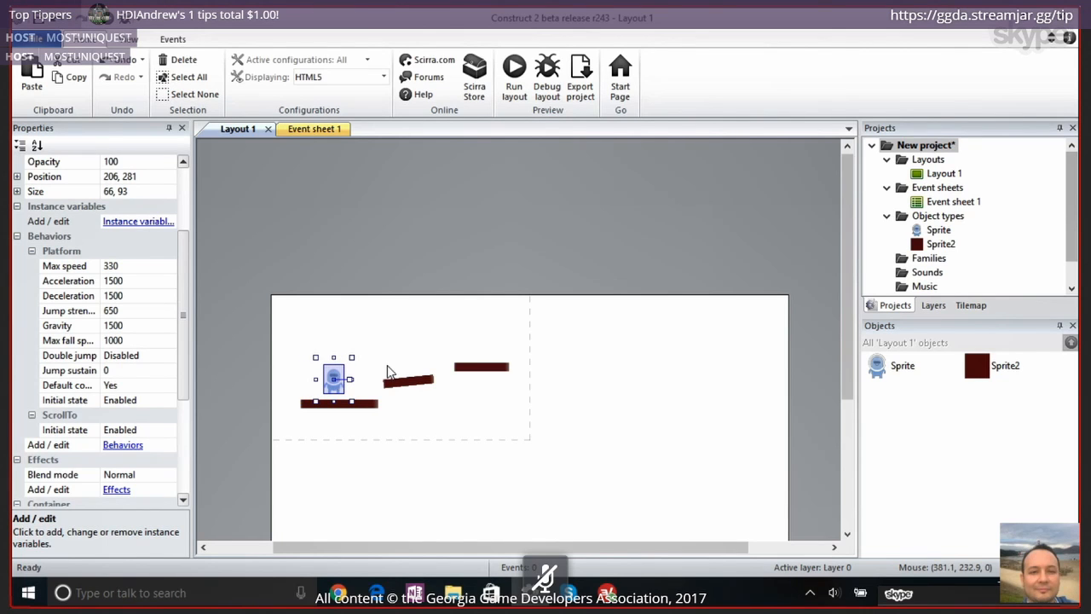
Copy the highest platform and stretch the copy into a floor about 1703 wide along the layout's lower edge, at about 852.5, 977
scroll(387, 371, down, 2)
click(489, 294)
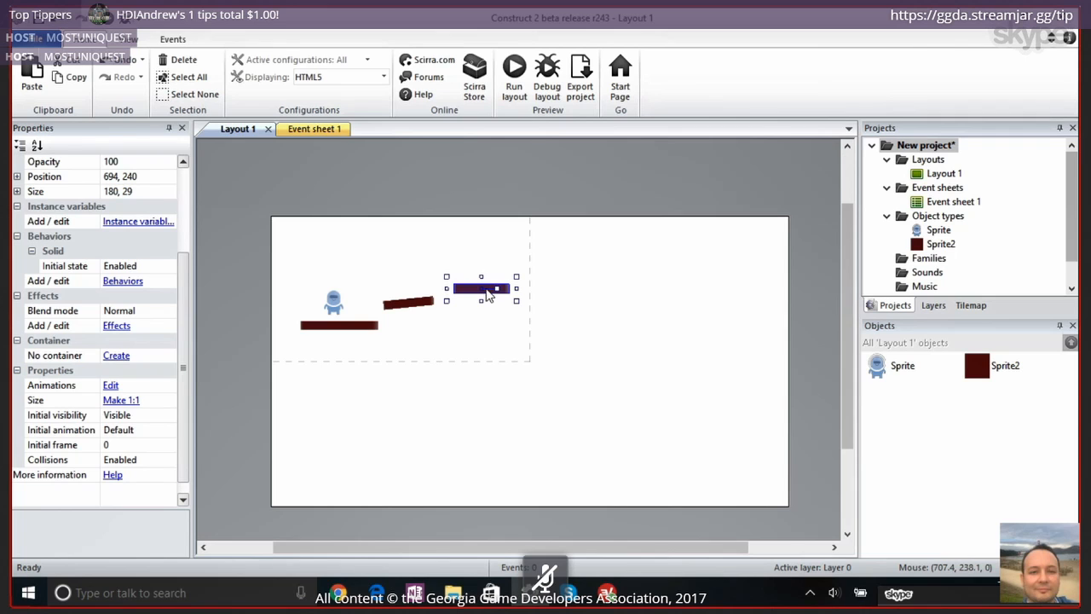
drag(488, 294, 848, 369)
scroll(409, 443, down, 2)
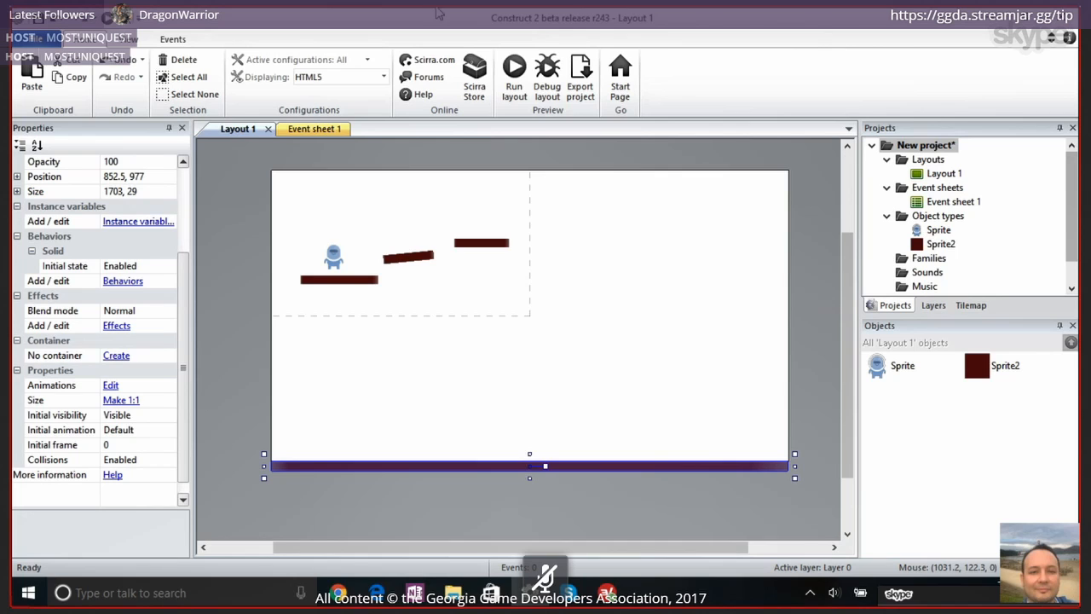
Preview the layout, run the character along the new floor and off its end, then close the preview and return to Construct 2
click(503, 83)
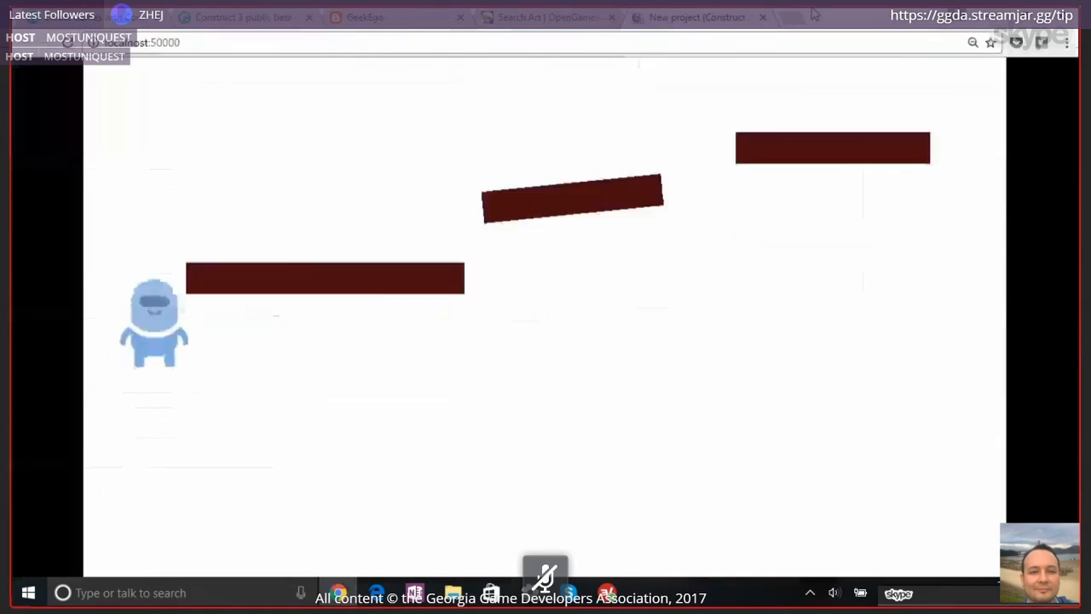
key(Up)
key(Up)
key(Right)
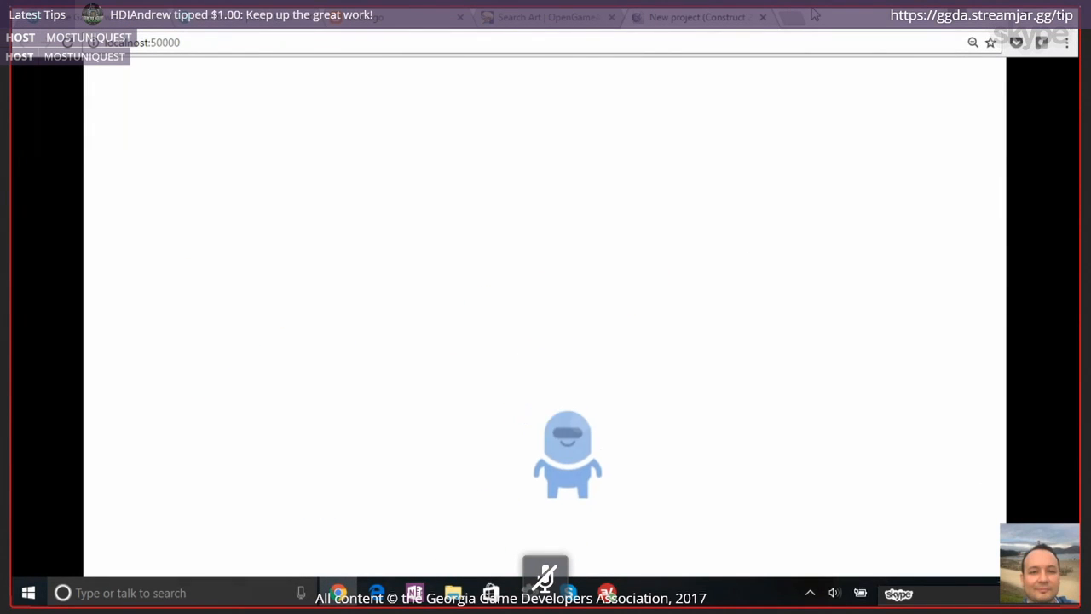
key(Left)
key(Right)
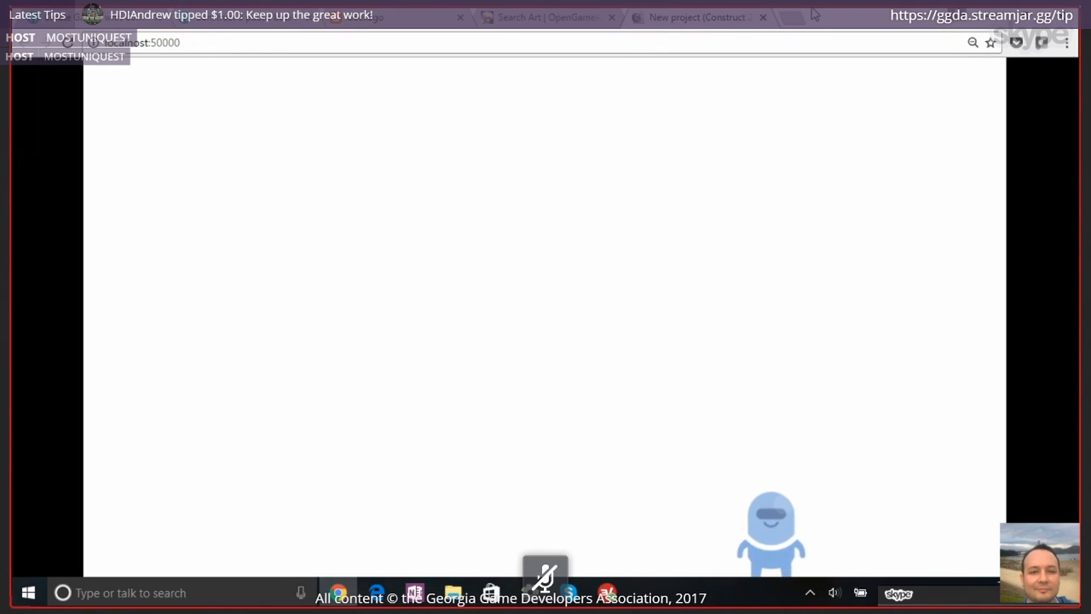
key(Right)
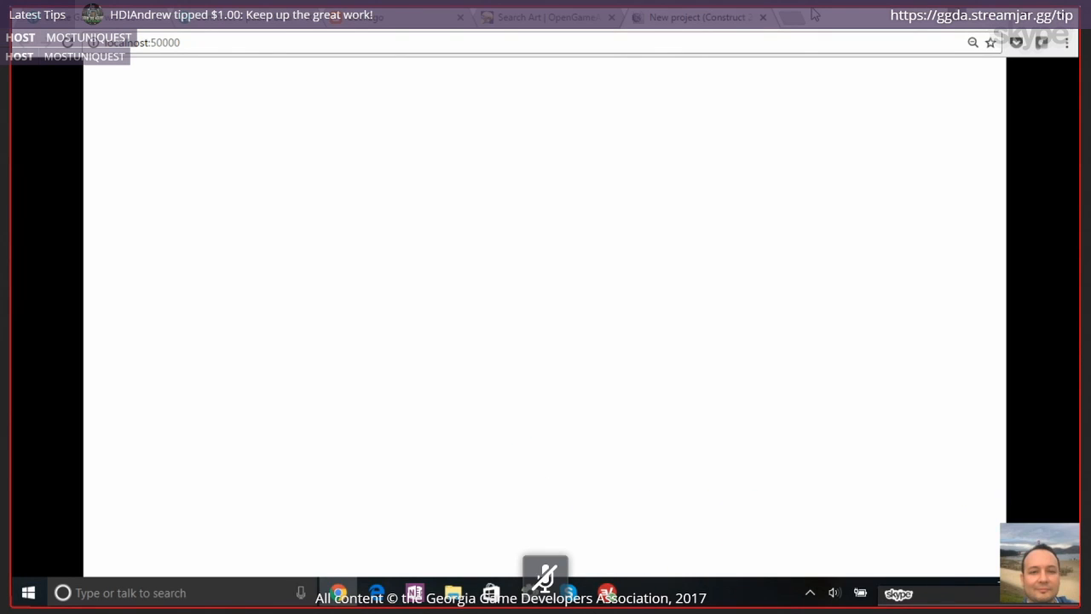
click(763, 18)
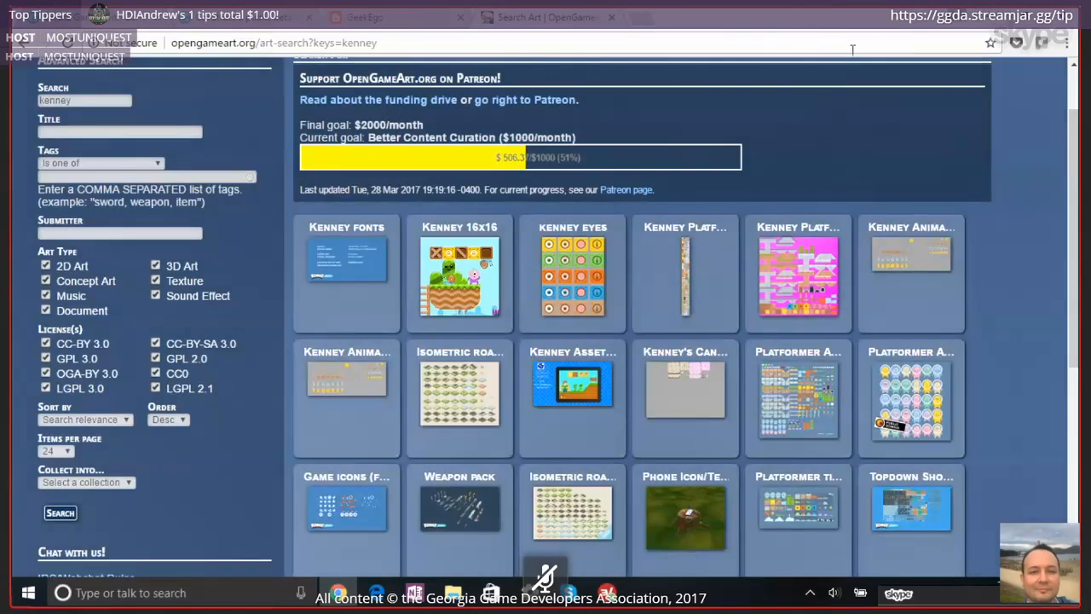
key(alt+Tab)
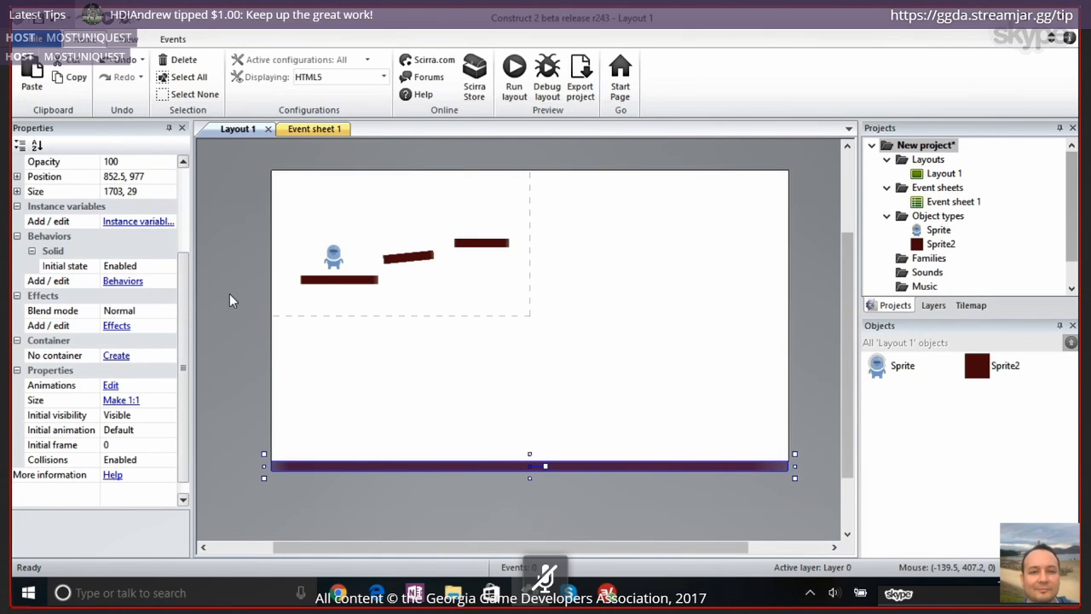
Insert a new Sprite object in the empty area of the layout beyond the highest platform
double_click(663, 315)
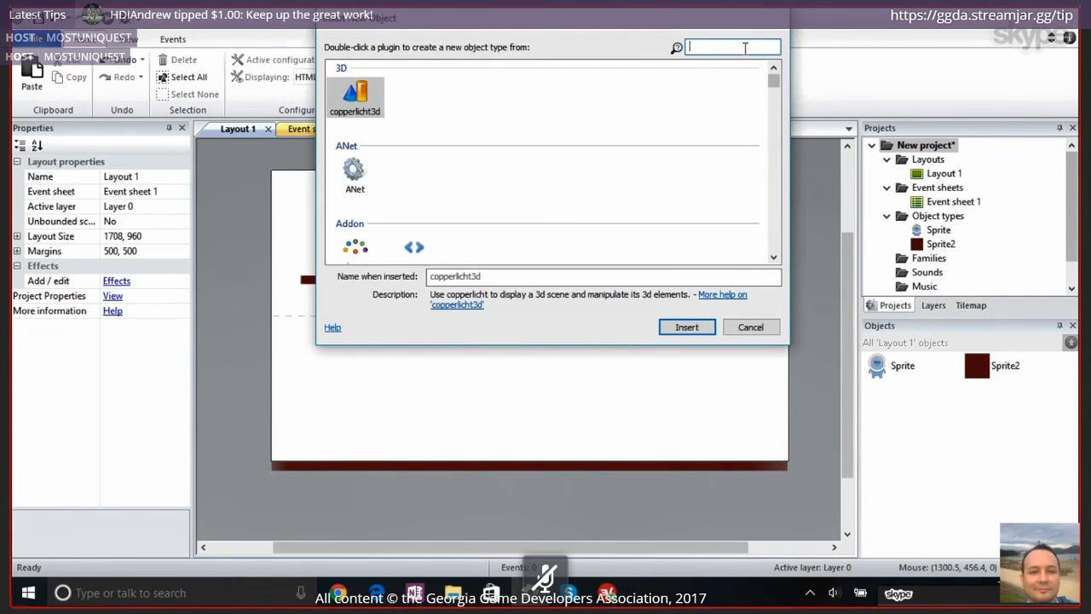
text(spr)
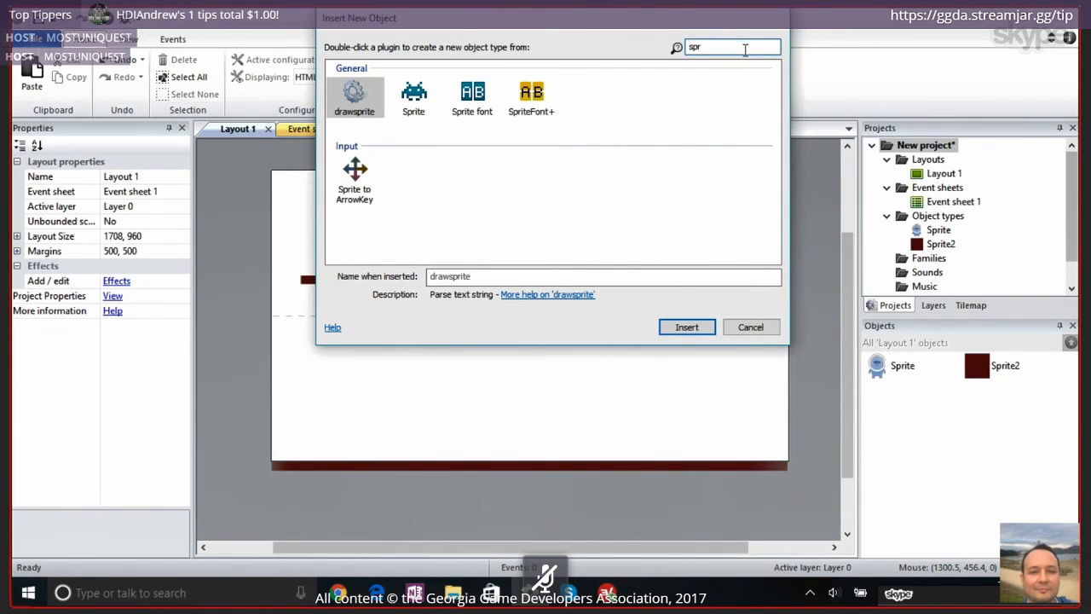
click(414, 102)
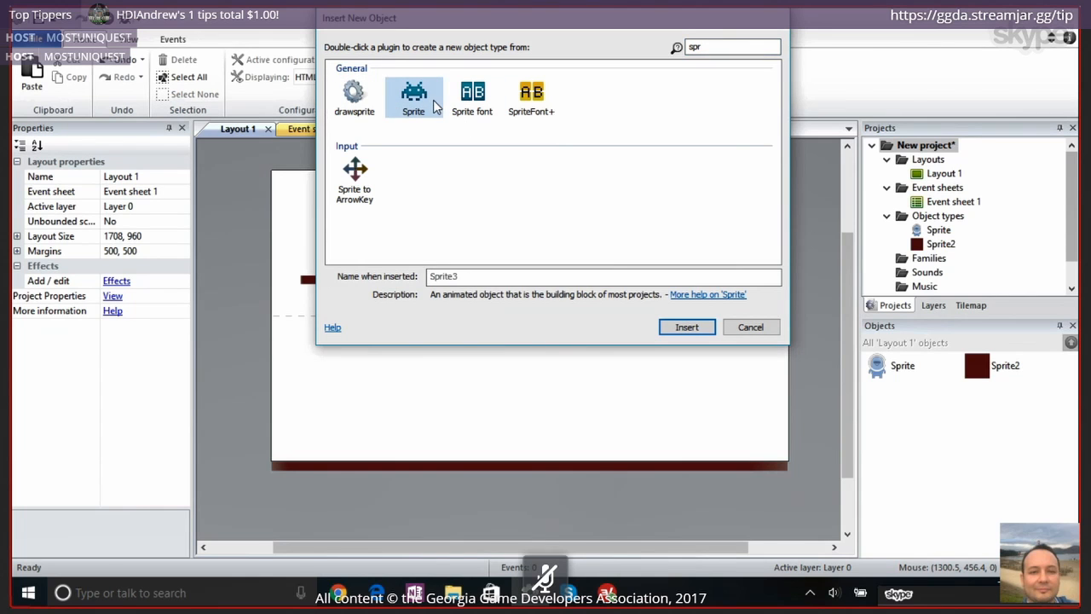
double_click(435, 104)
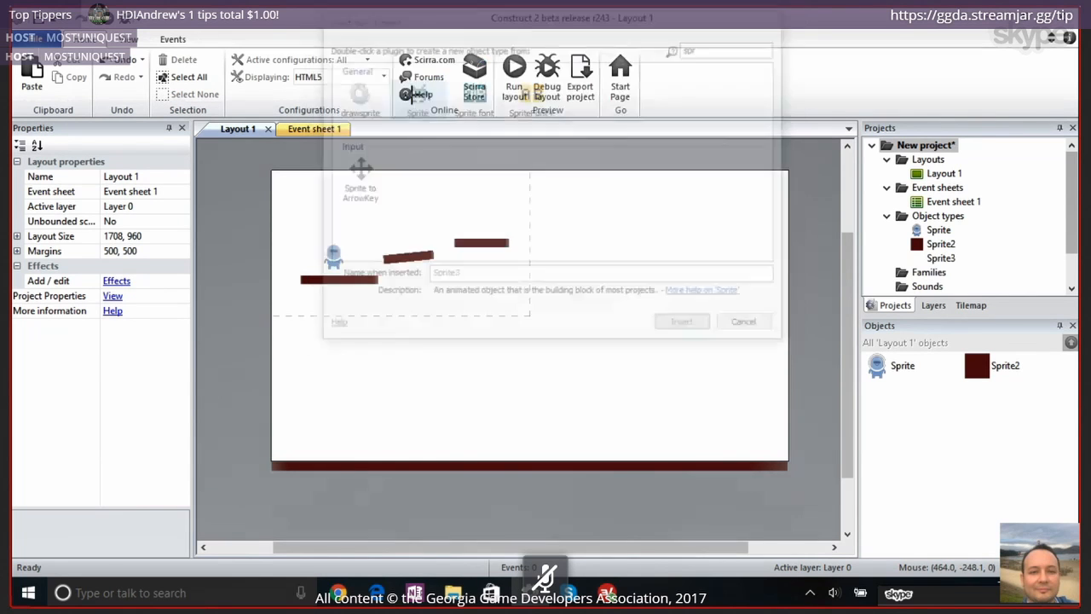
click(611, 275)
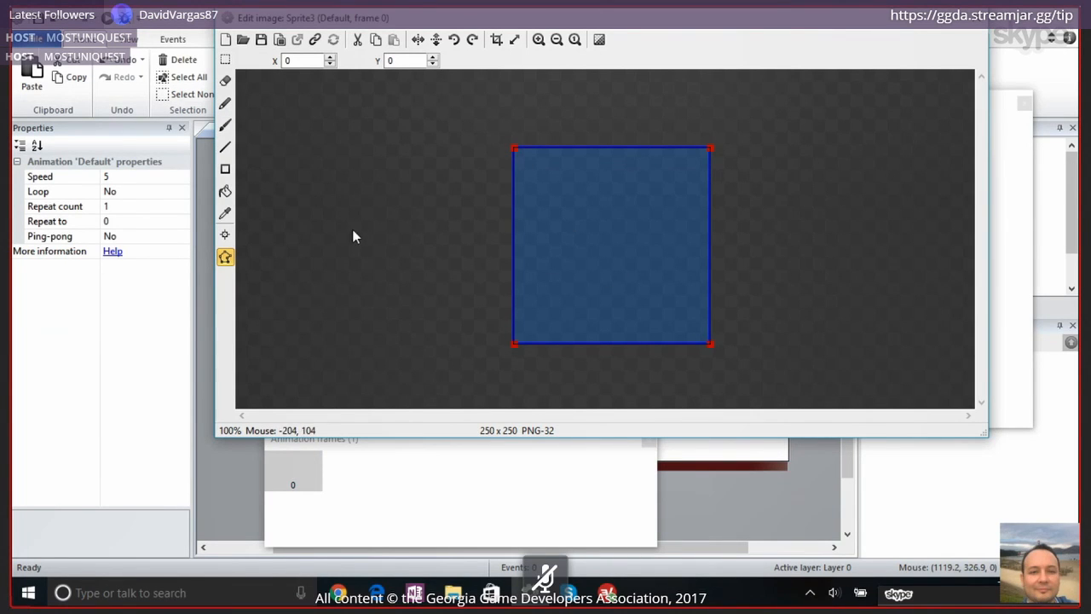
Fill the new sprite's image with red (229, 25, 58)
click(225, 191)
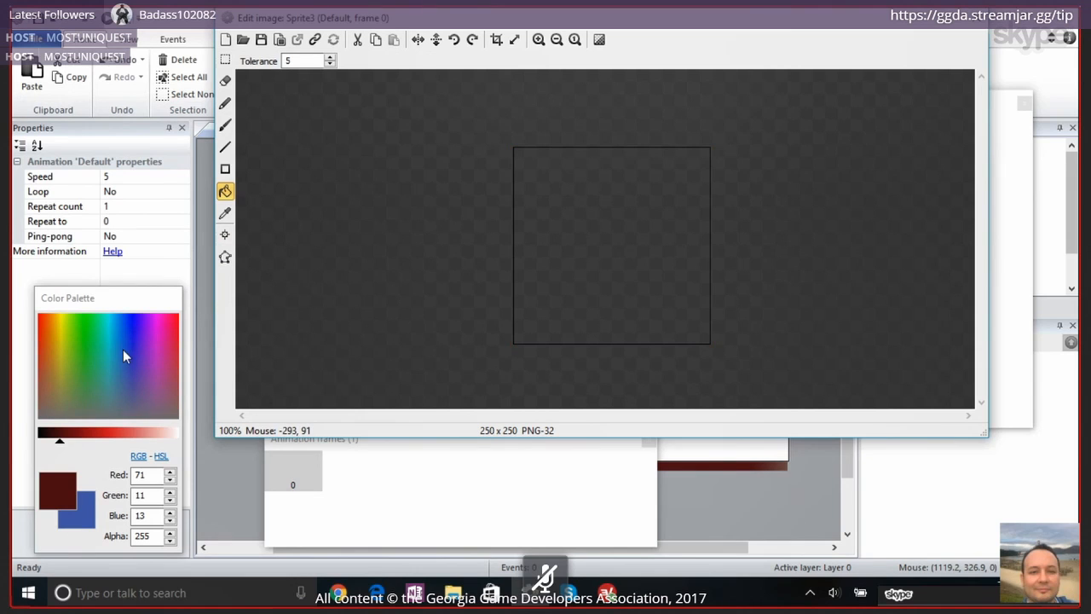
click(168, 339)
click(622, 277)
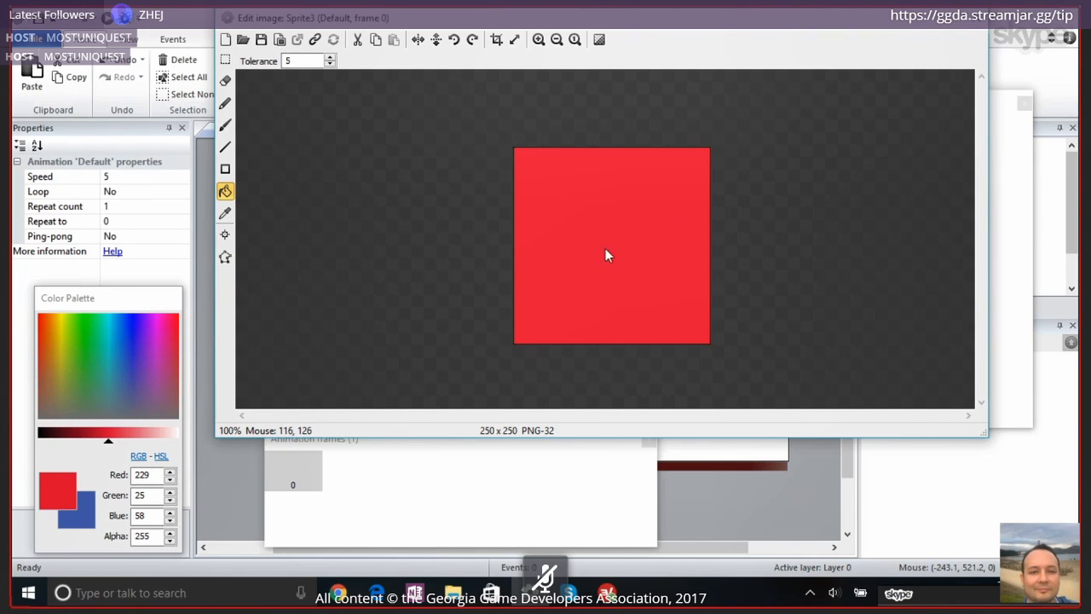
Browse the image files for the new sprite, examining the Kenney folder's platformerGraphics_mushroomLand PNG artwork
click(243, 40)
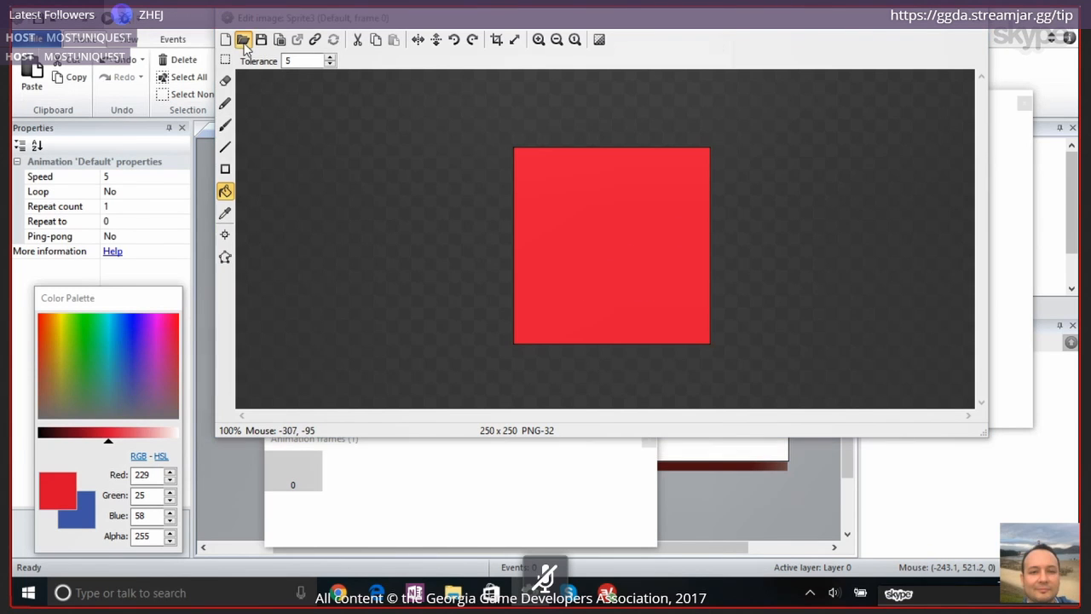
click(293, 69)
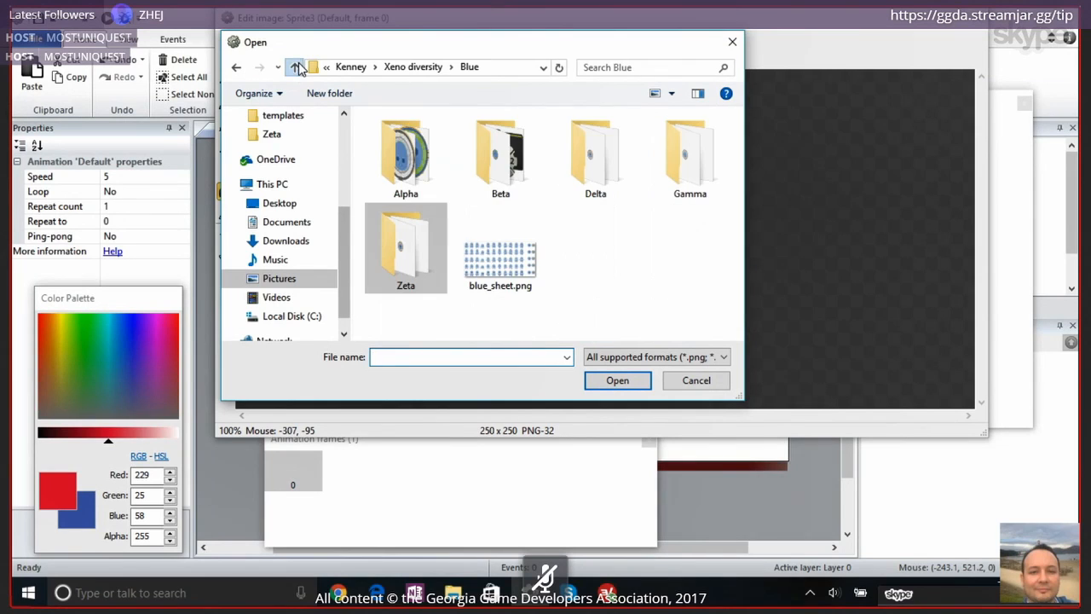
click(293, 68)
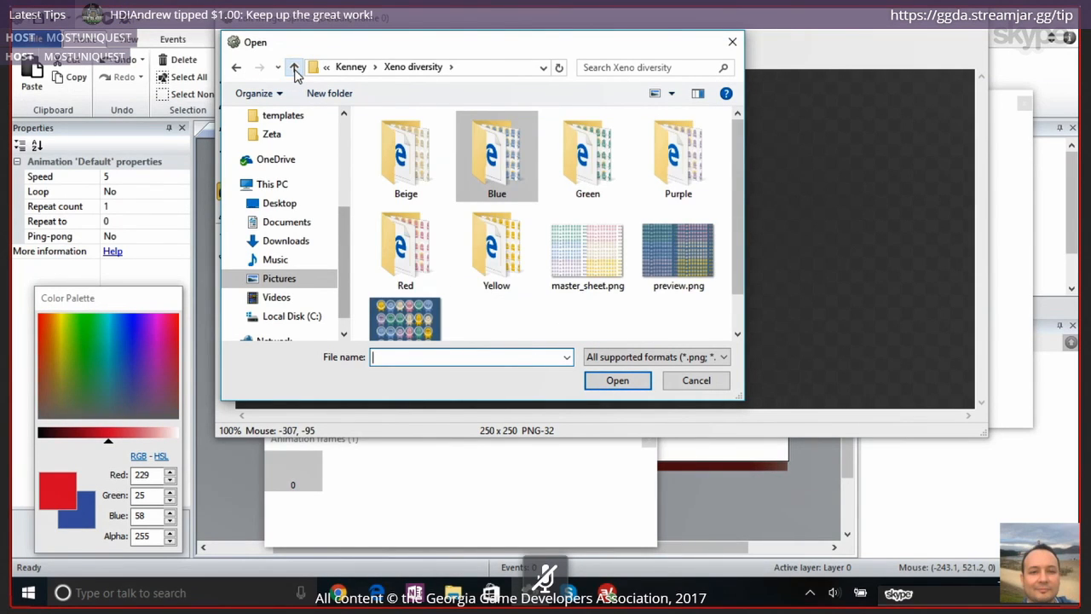
click(293, 68)
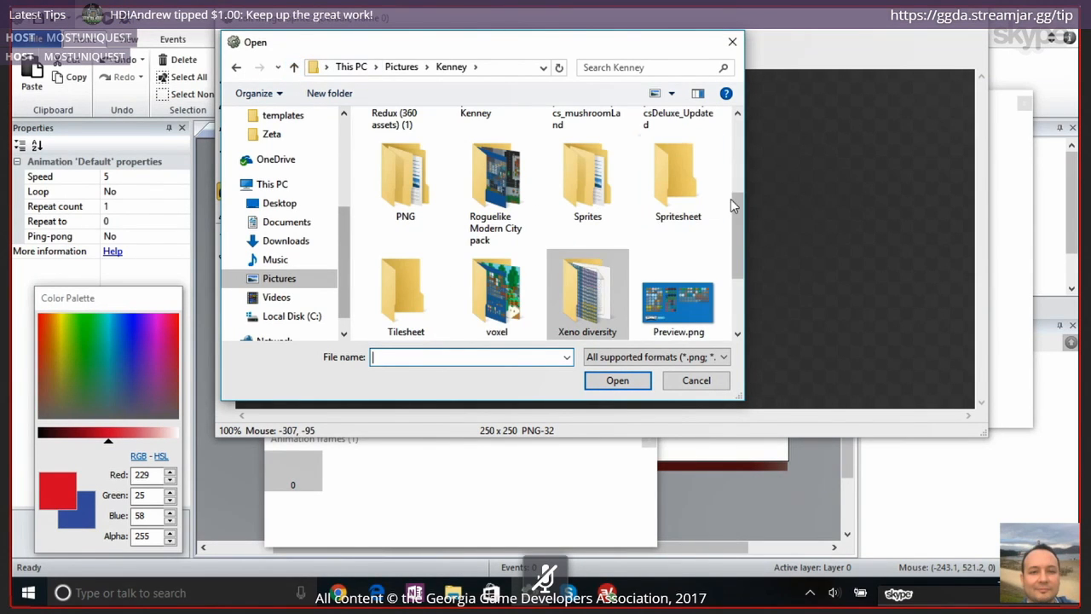
drag(730, 224, 731, 151)
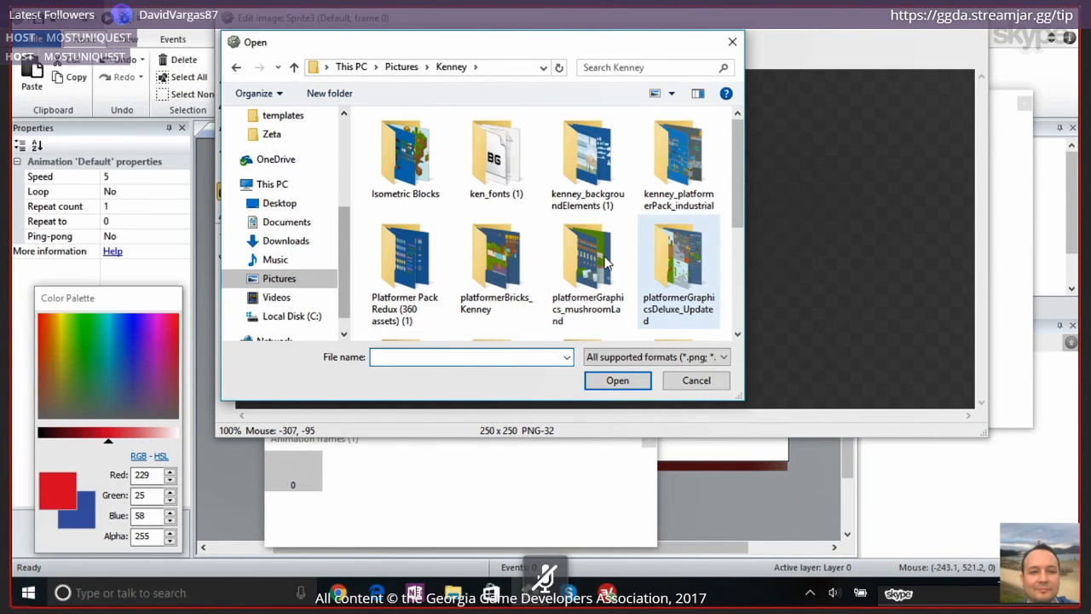
double_click(581, 271)
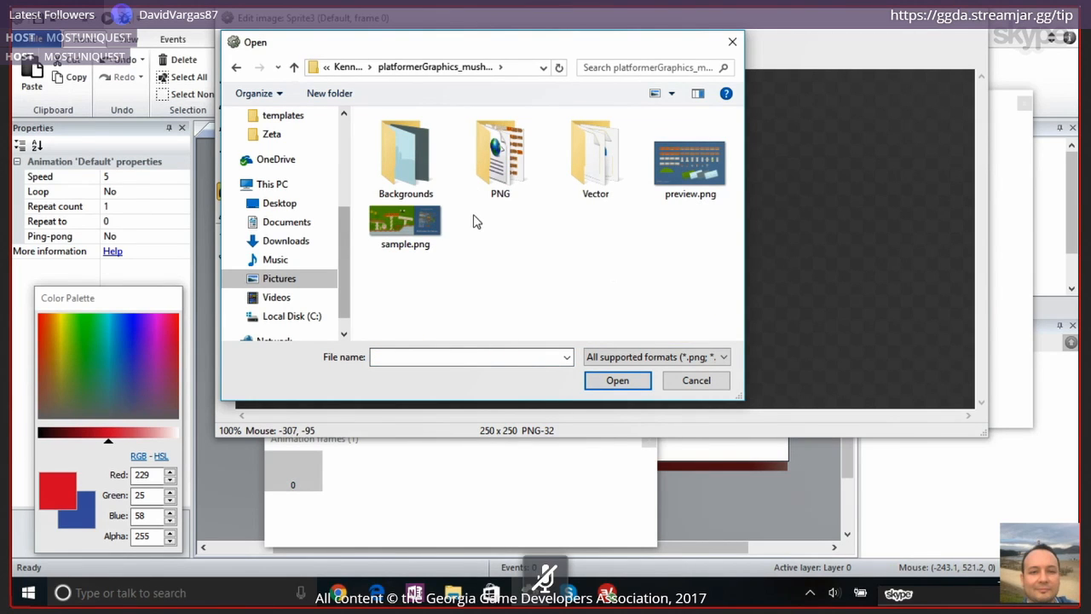
double_click(501, 158)
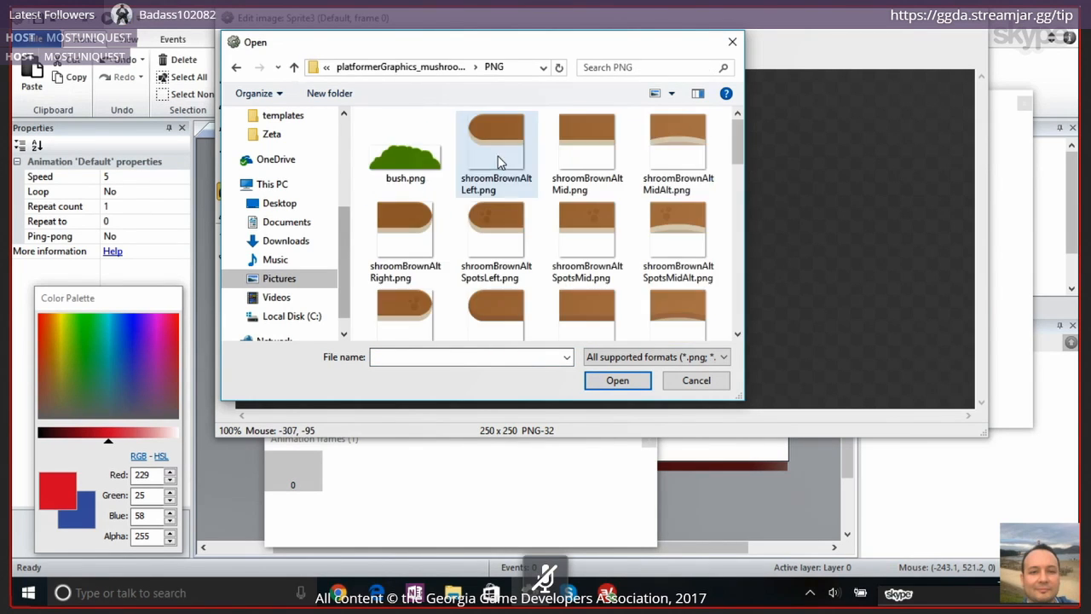
drag(739, 137, 738, 176)
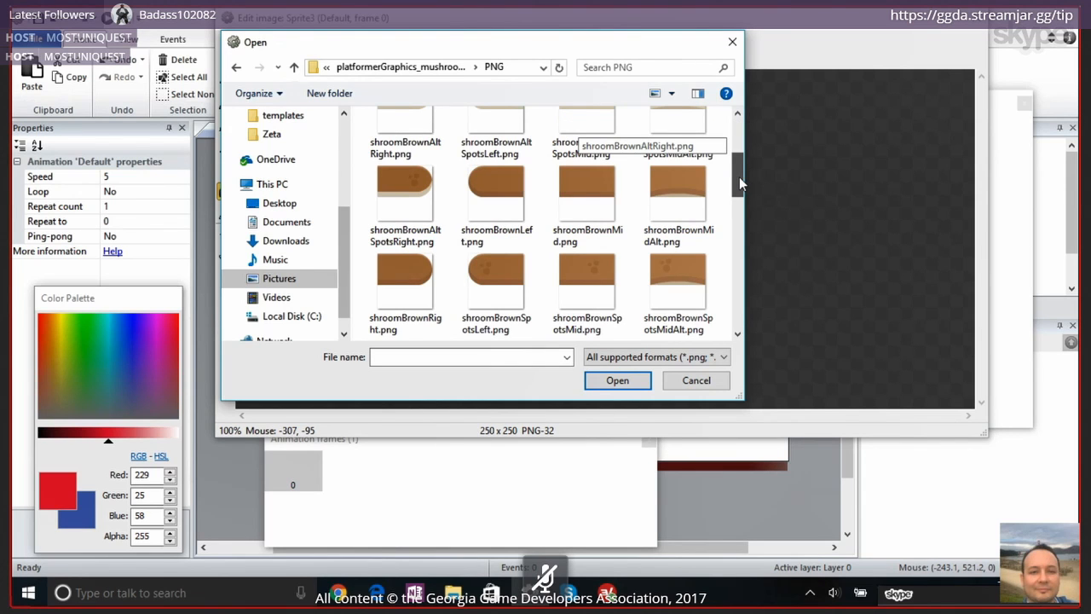
scroll(738, 176, up, 3)
click(238, 69)
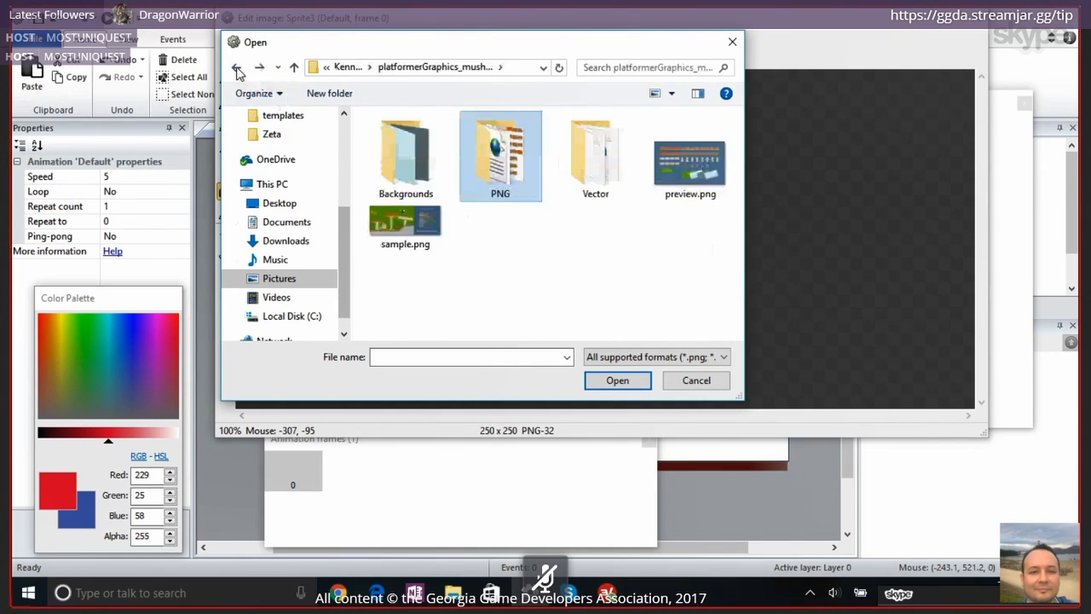
Examine the Kenney folder's Sprites and PNG subfolders, including Woman Green, for a usable character image
click(238, 69)
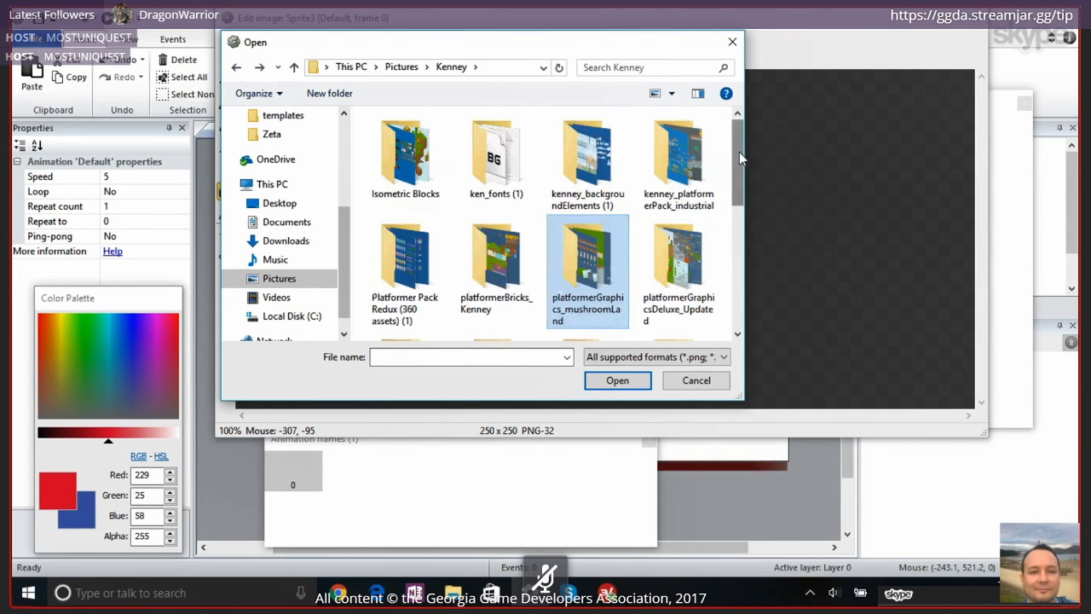
drag(739, 153, 742, 211)
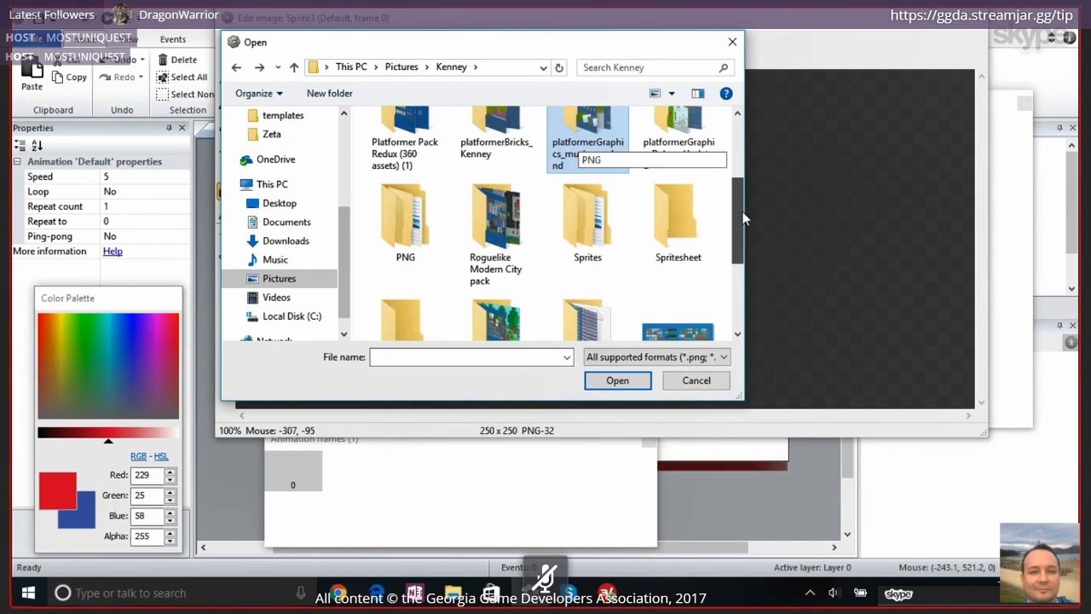
scroll(627, 199, down, 1)
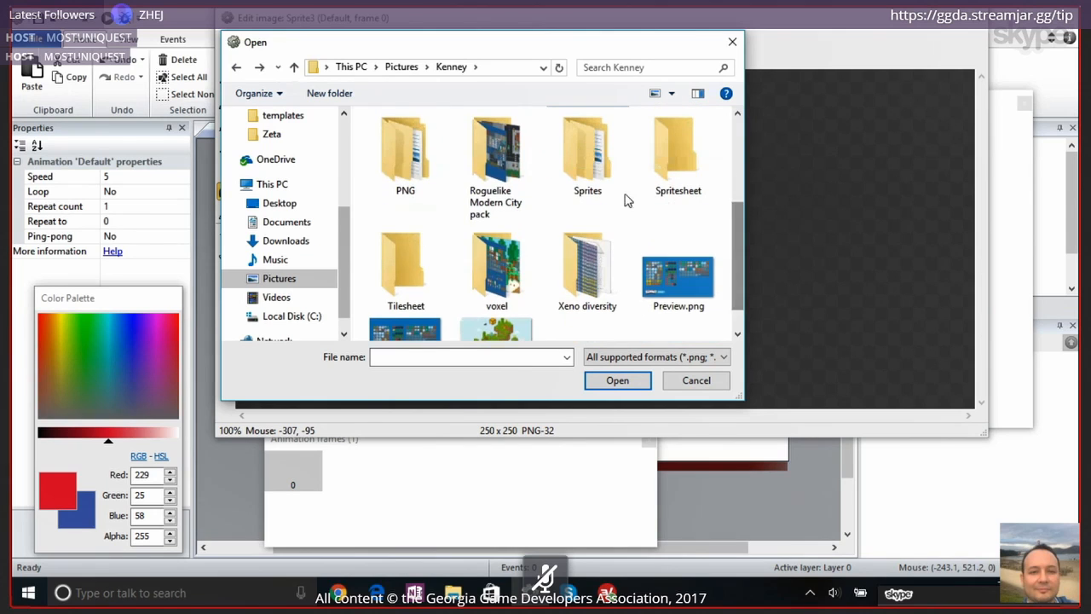
double_click(622, 195)
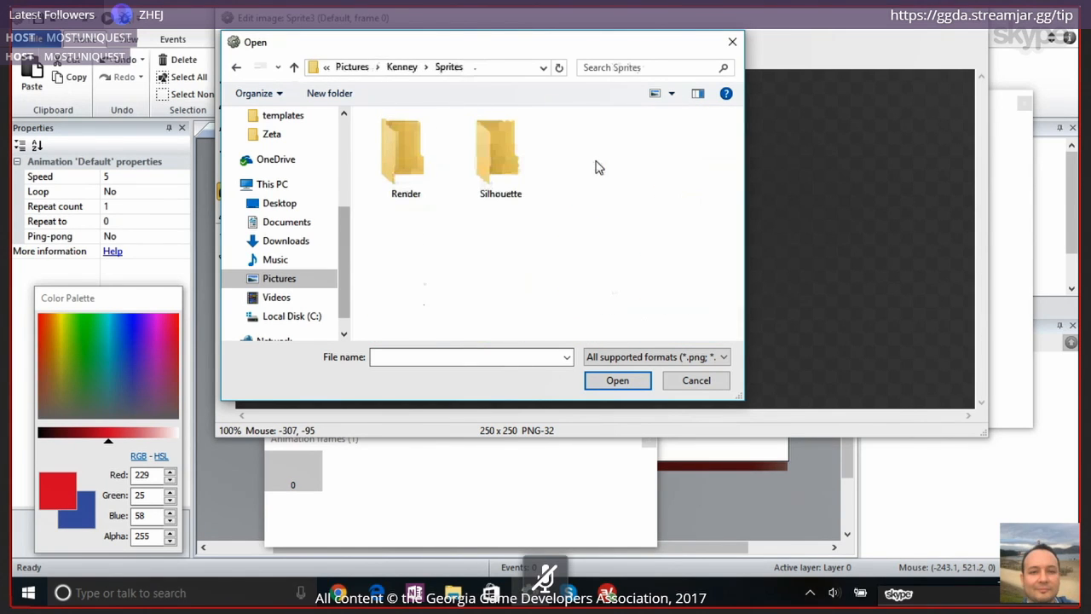
key(alt+Up)
double_click(406, 237)
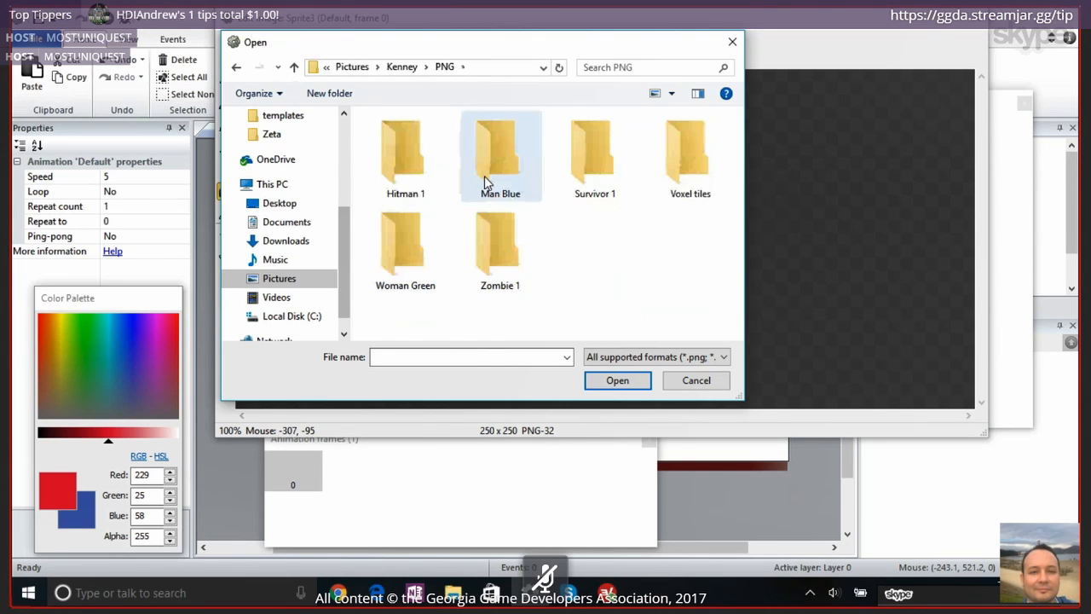
double_click(409, 270)
click(237, 68)
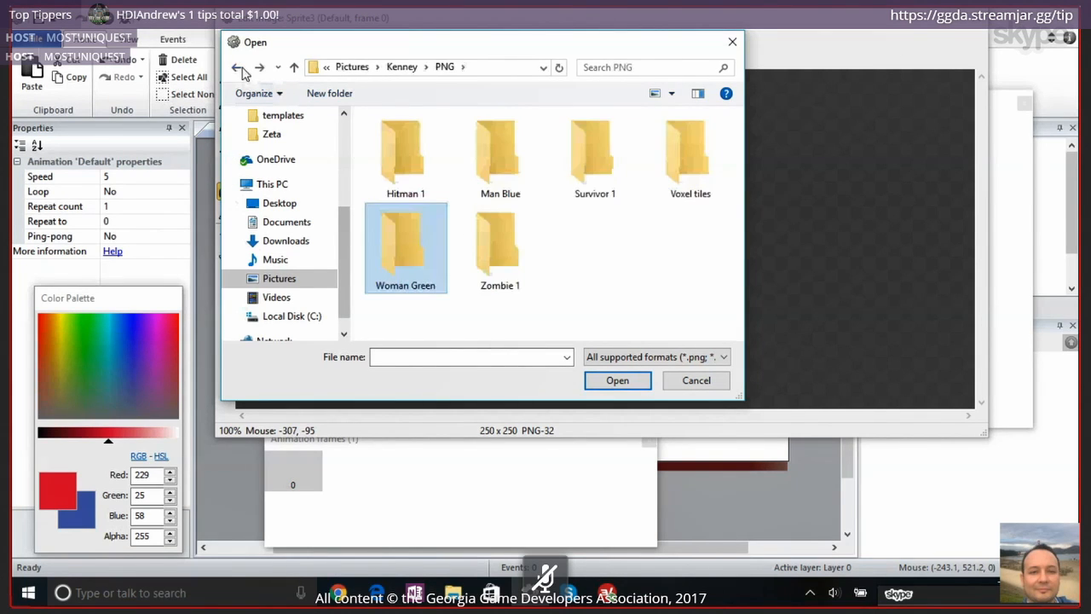
click(240, 69)
click(239, 69)
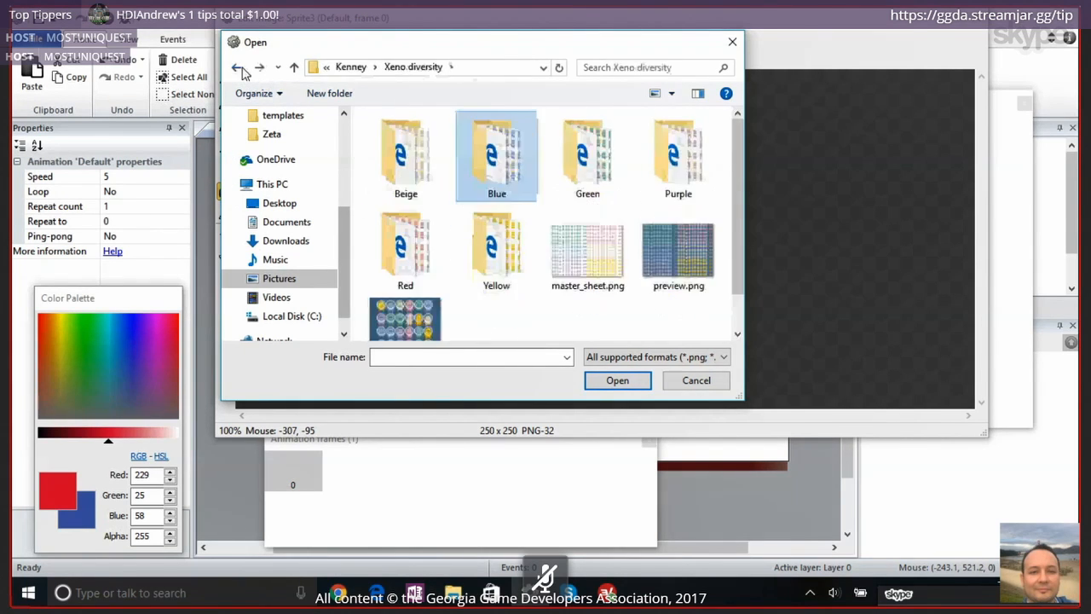
Look through the Topdown Shooter pack inside the Kenneys folder, then return to the Pictures folder
click(294, 67)
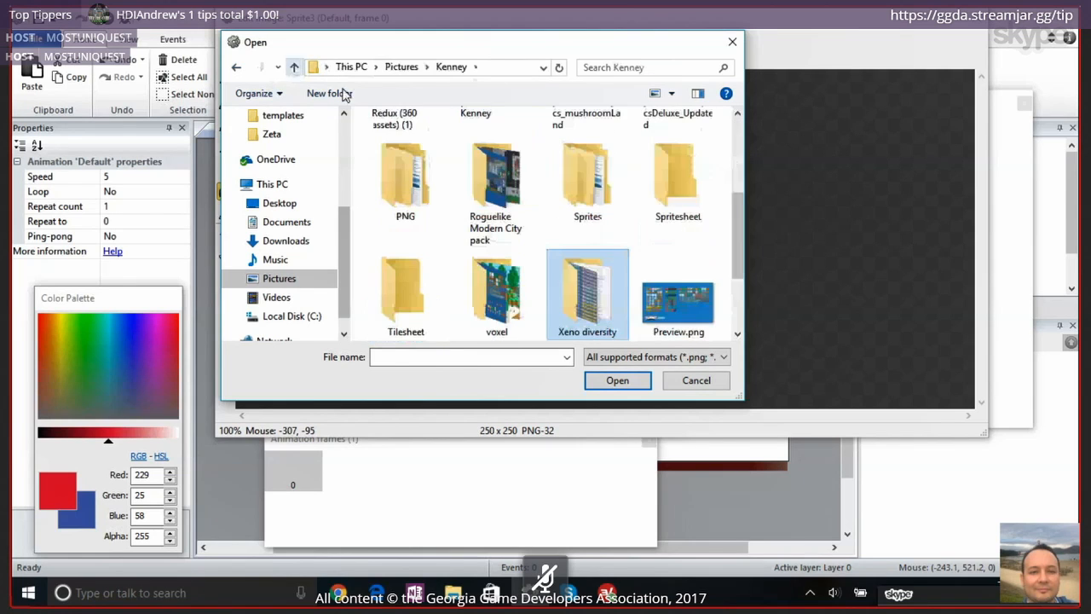
click(294, 67)
scroll(477, 221, up, 5)
double_click(392, 223)
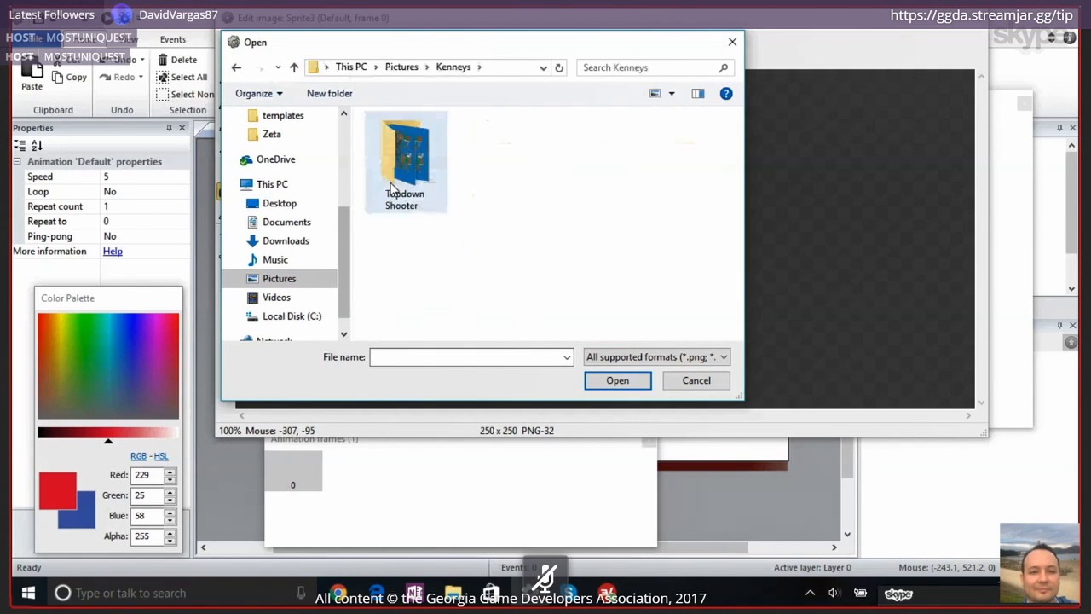
double_click(393, 184)
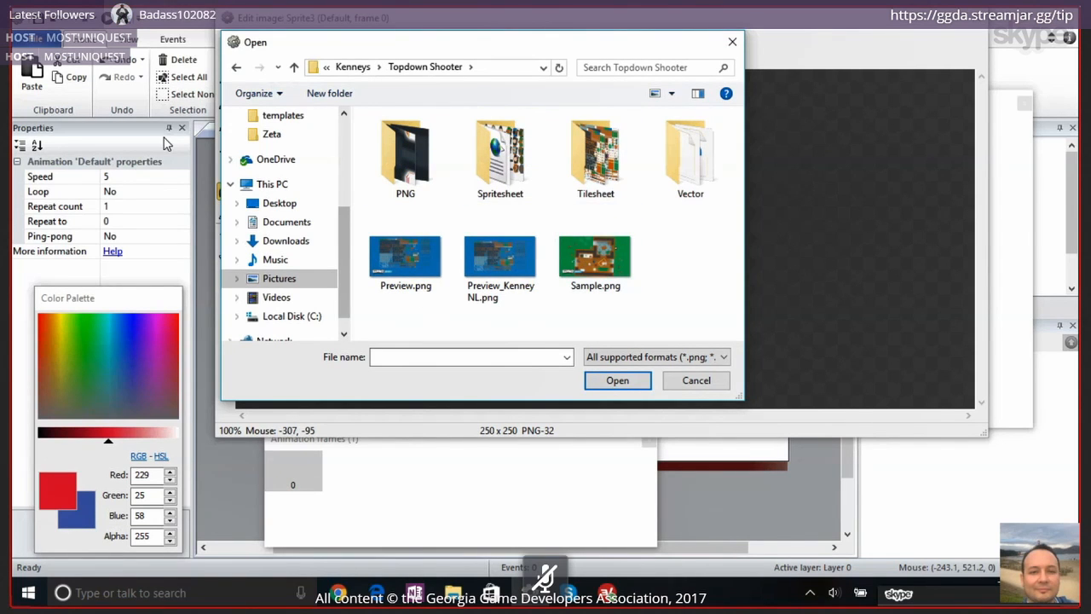
click(236, 68)
click(236, 68)
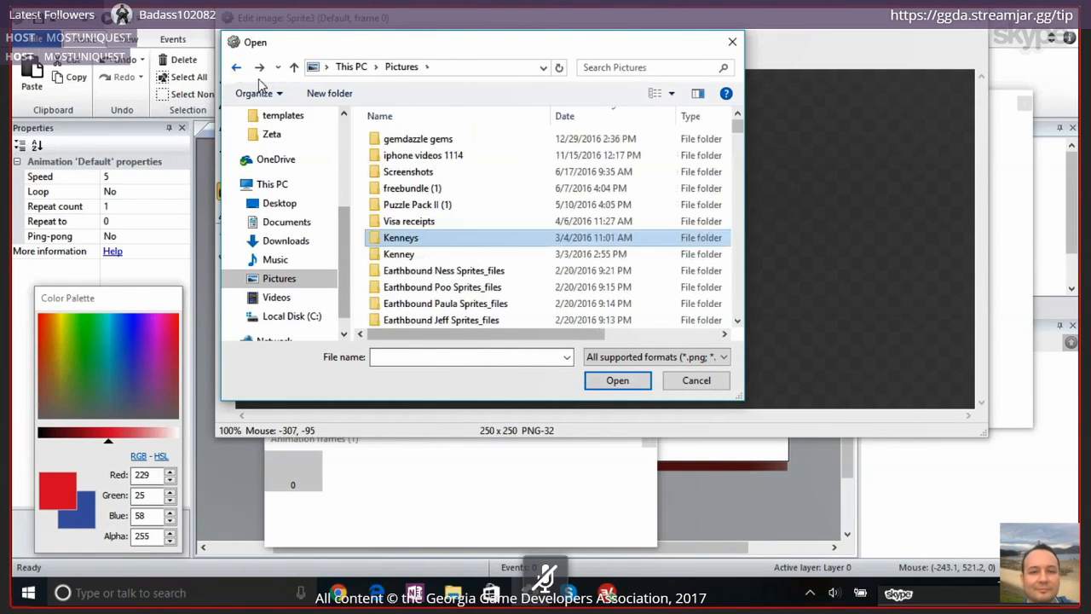
Load a pink alien image from the Kenney folder's Xeno diversity artwork into the new sprite
double_click(443, 253)
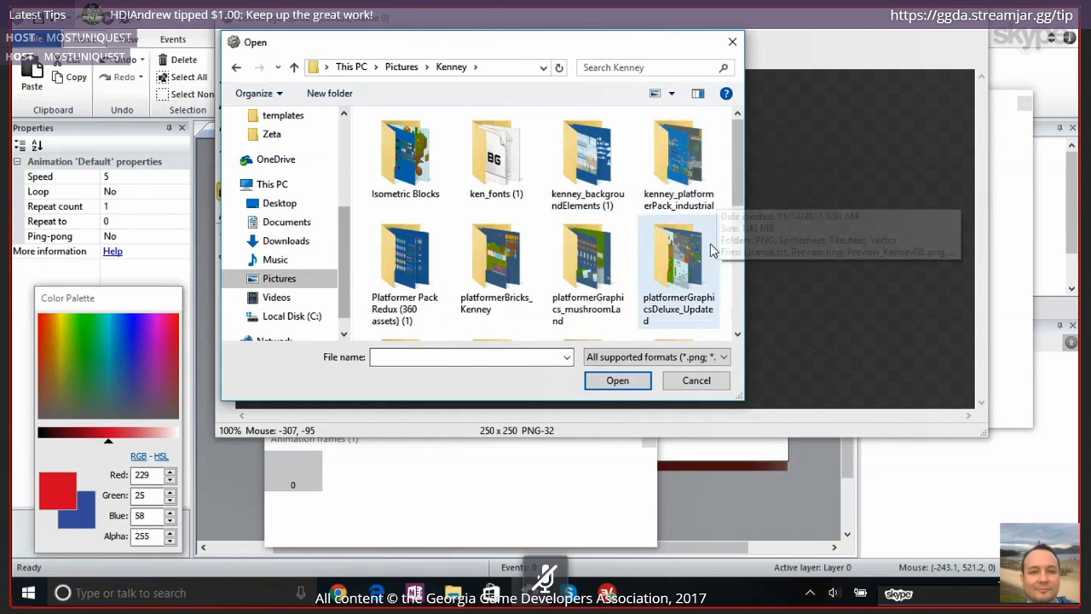
scroll(711, 247, down, 5)
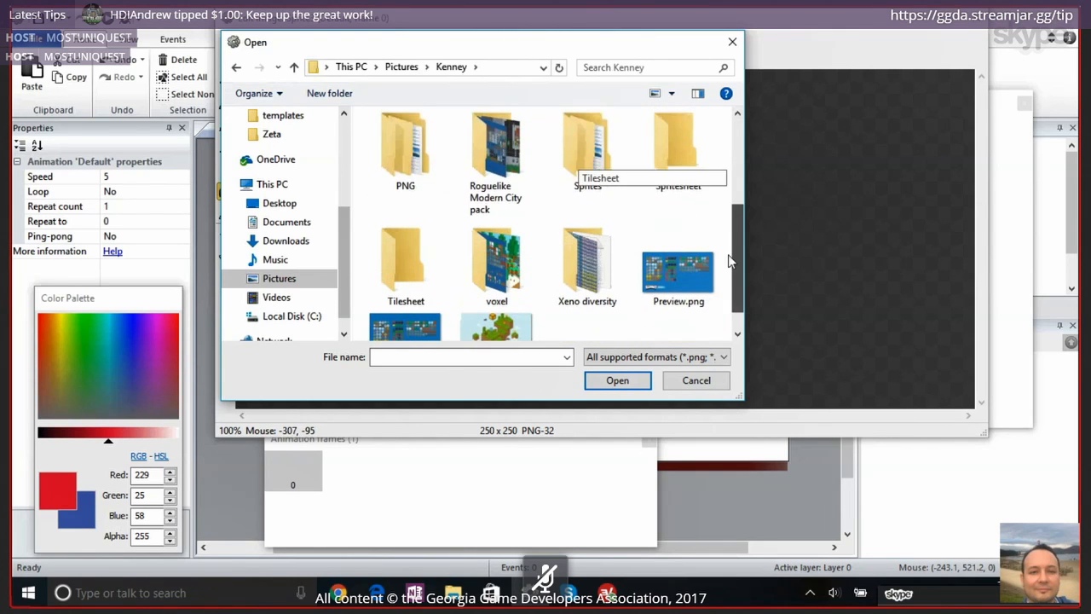
double_click(573, 228)
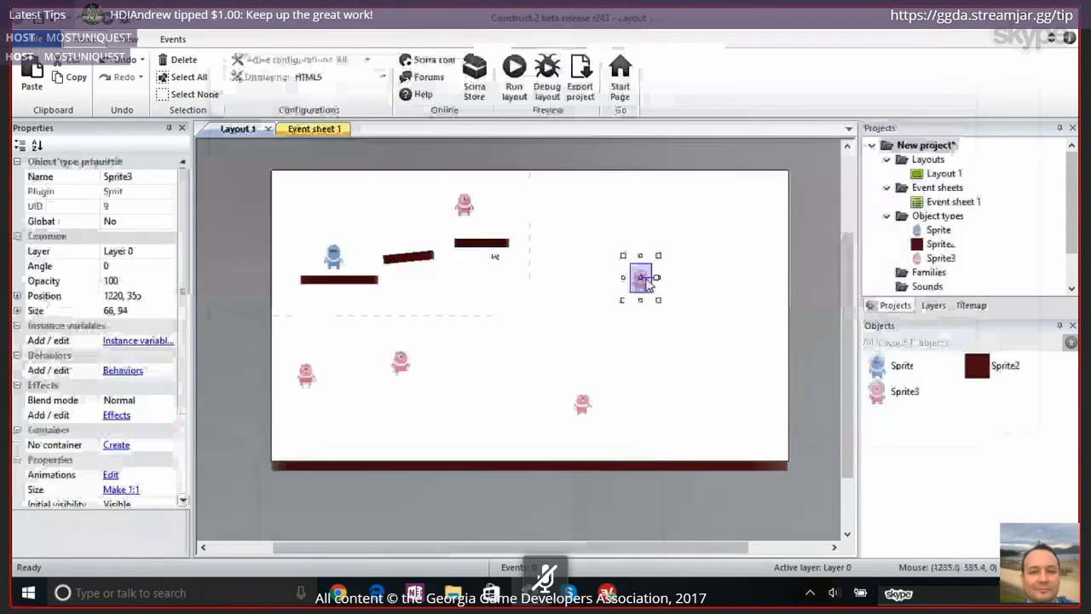
Place three more dark red platforms in a row beyond the highest platform, the last one at 1388, 343
drag(976, 365, 563, 264)
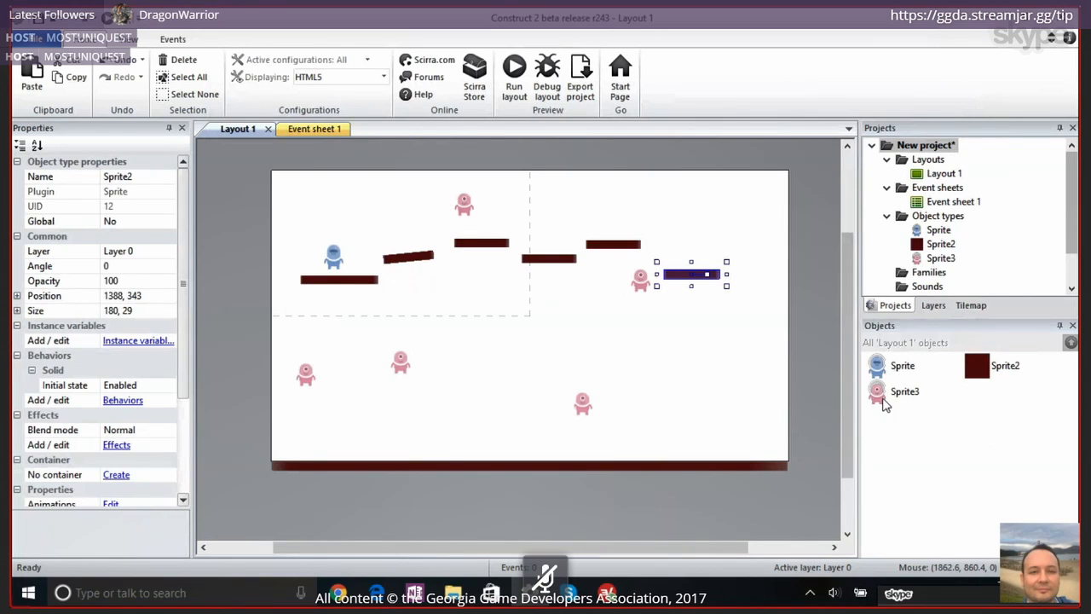
Add the Line Of Sight behavior to the pink alien sprite
click(883, 399)
click(123, 356)
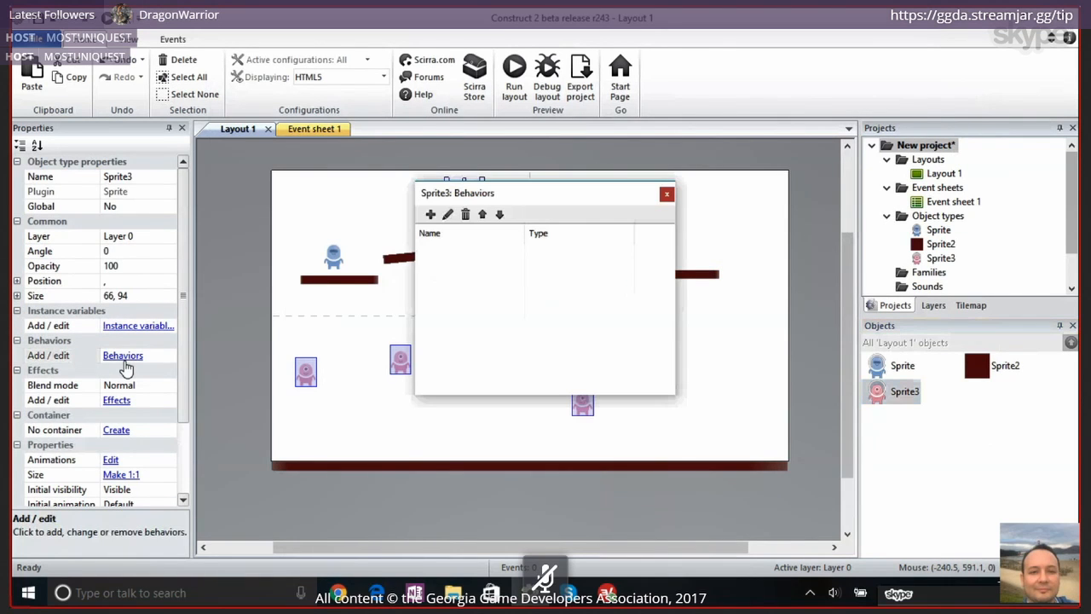
click(430, 214)
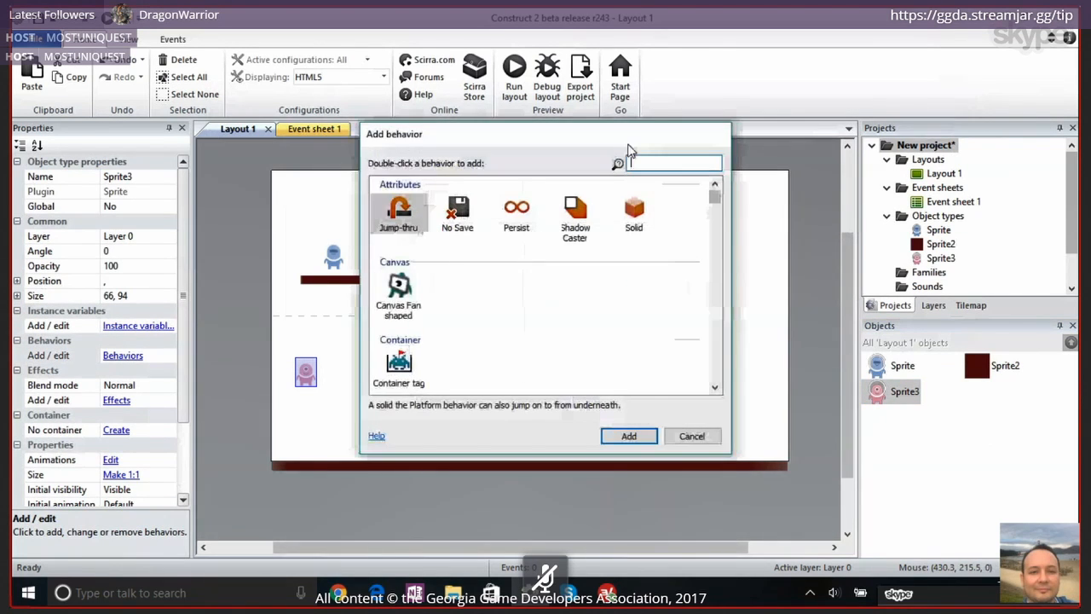
text(line)
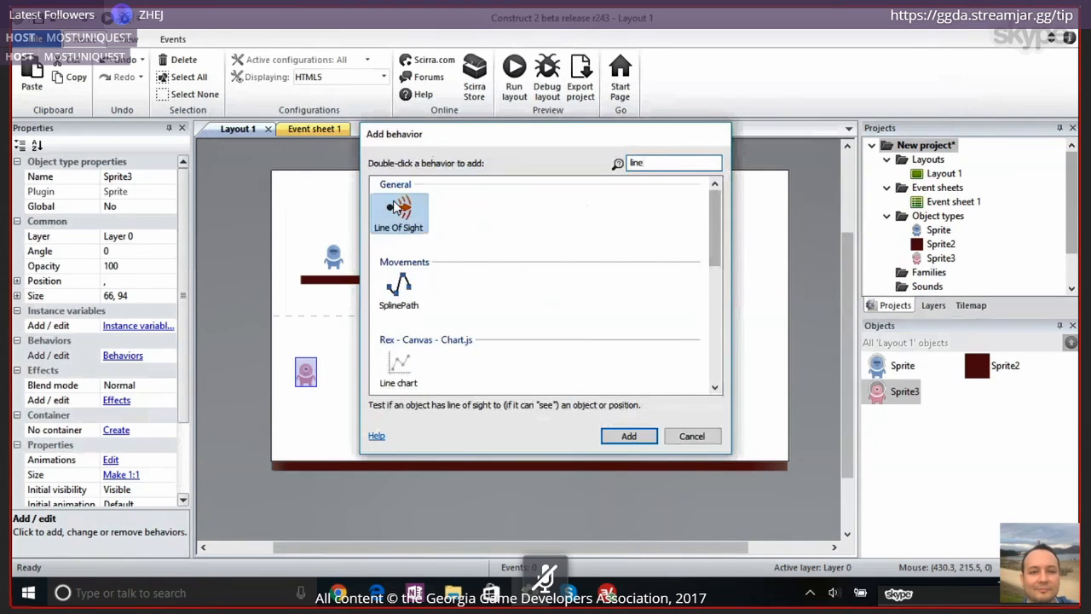
double_click(397, 207)
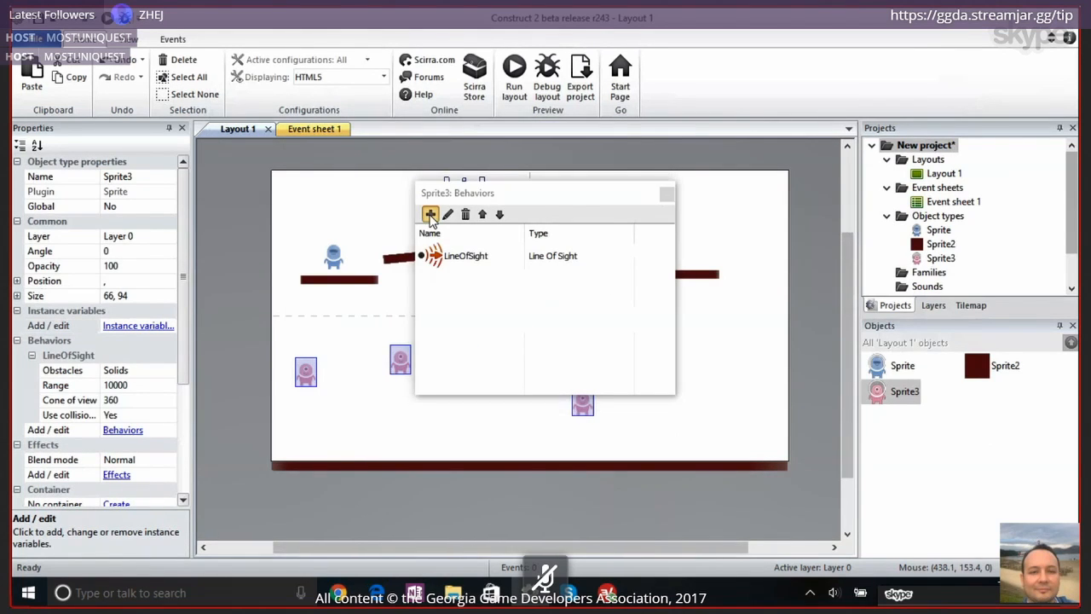
Add the Bullet behavior to the pink alien sprite and close its behaviors list
click(430, 214)
text(bullet)
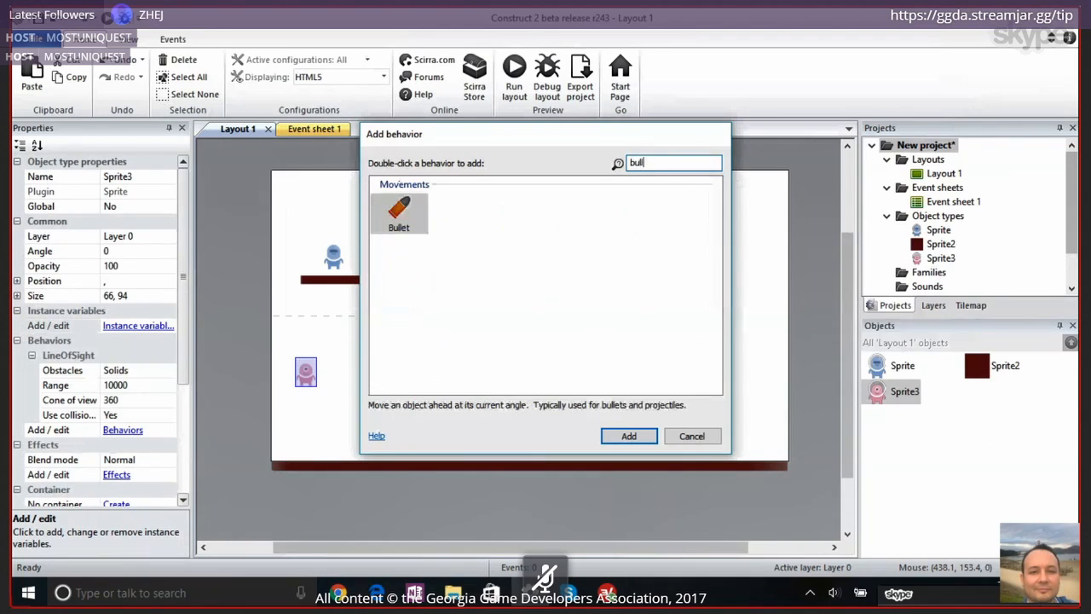
double_click(406, 215)
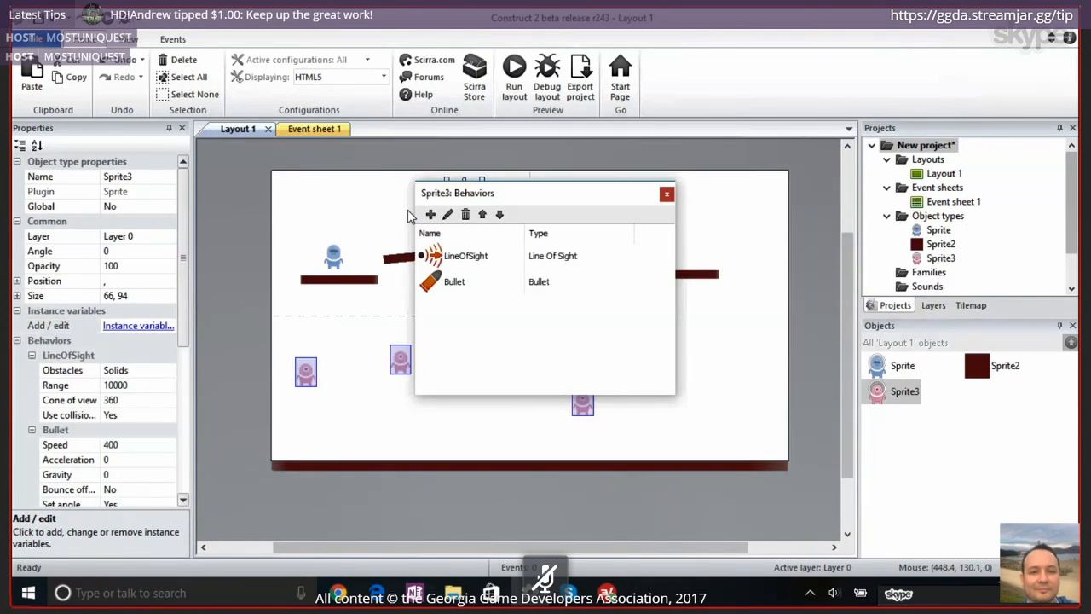
click(436, 254)
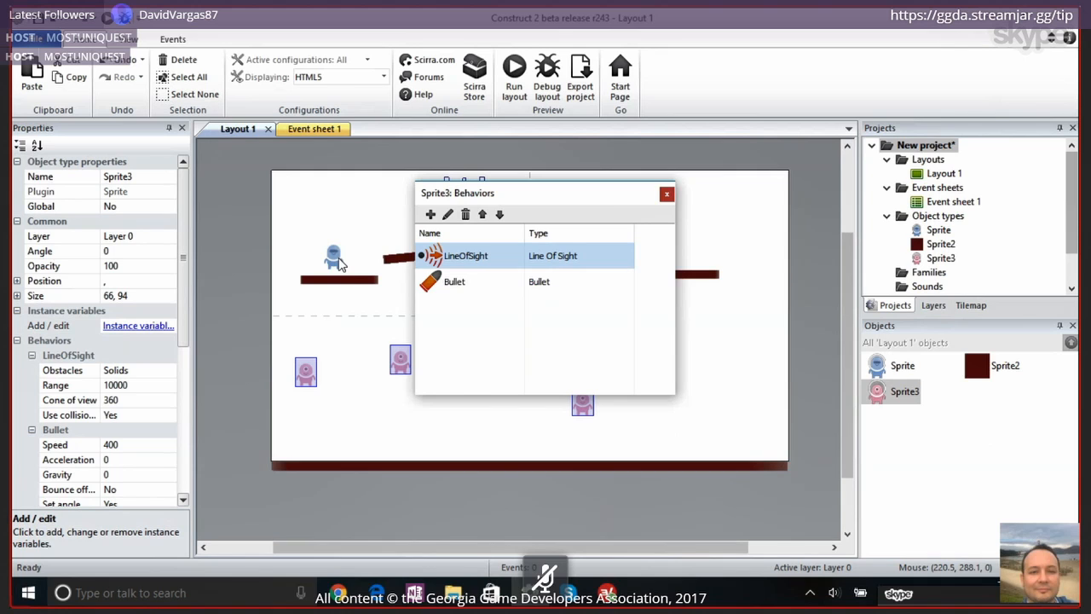
click(457, 290)
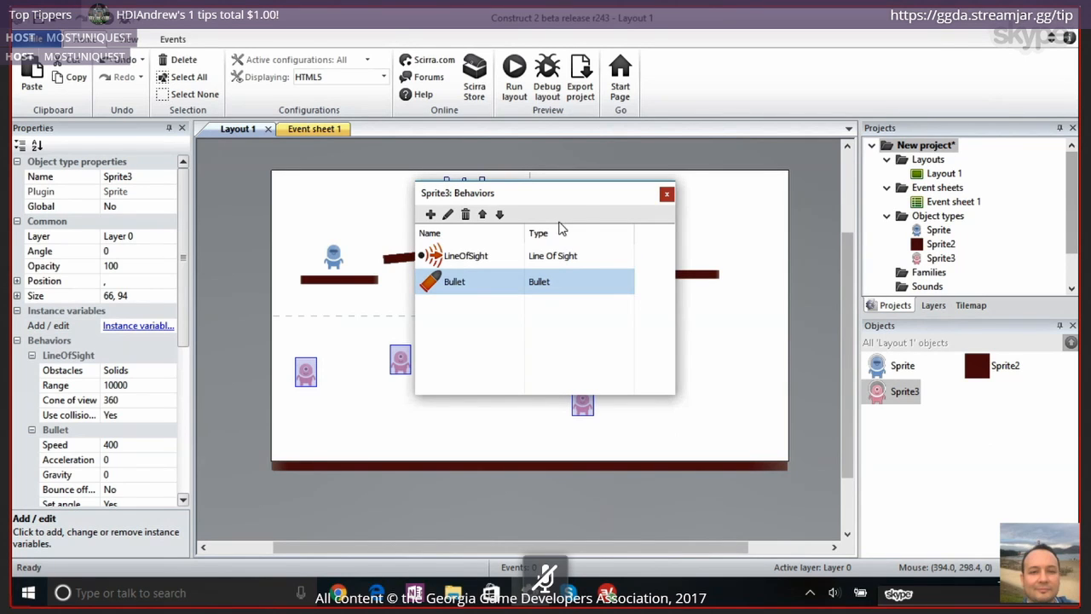
click(667, 193)
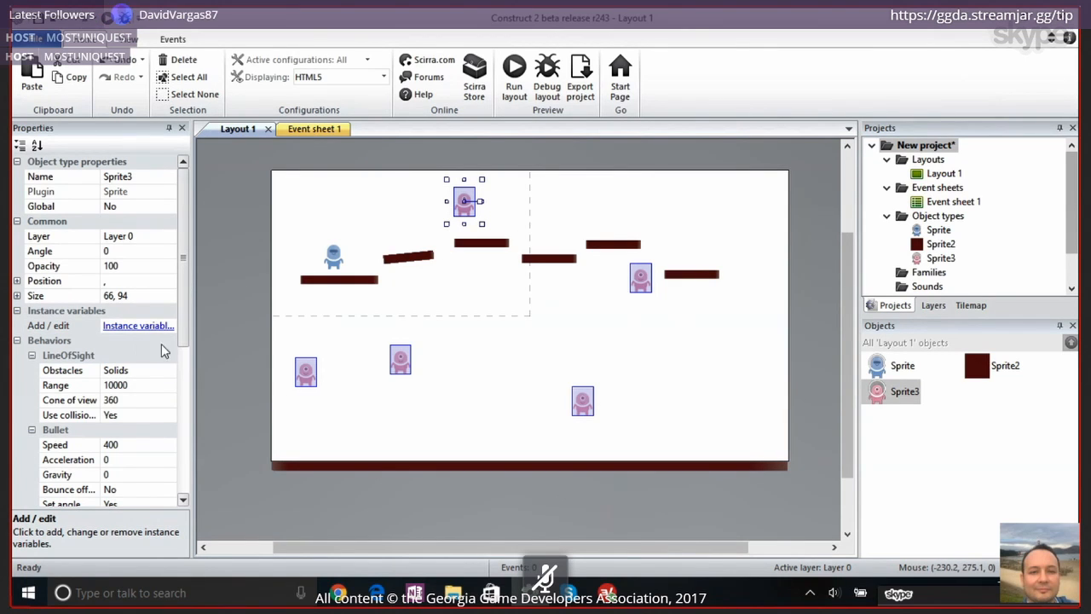
Set the Bullet speed of the pink alien sprite to 0
click(139, 445)
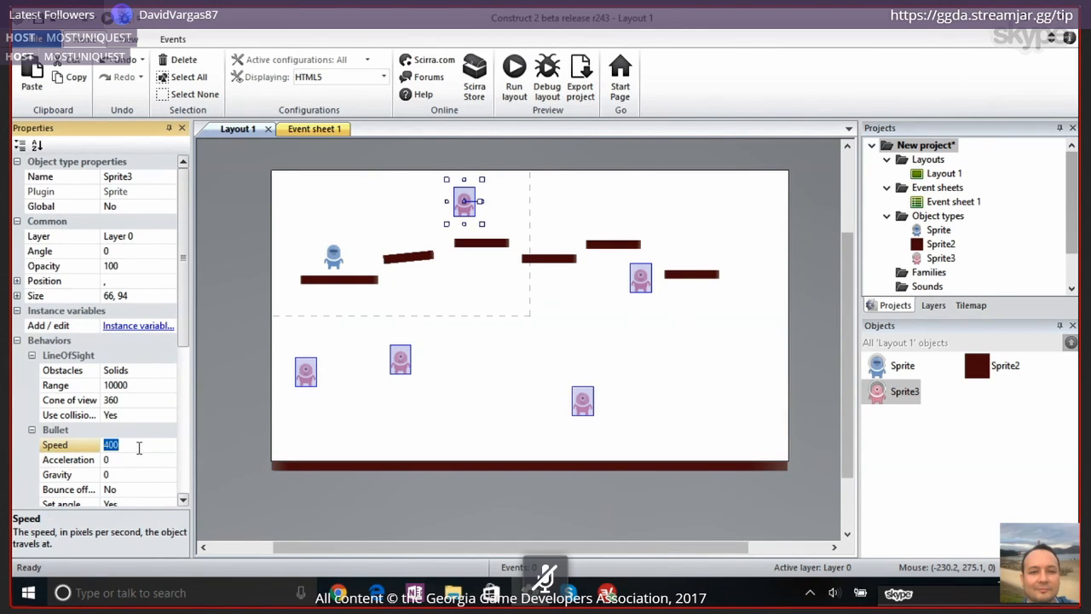
scroll(138, 447, down, 1)
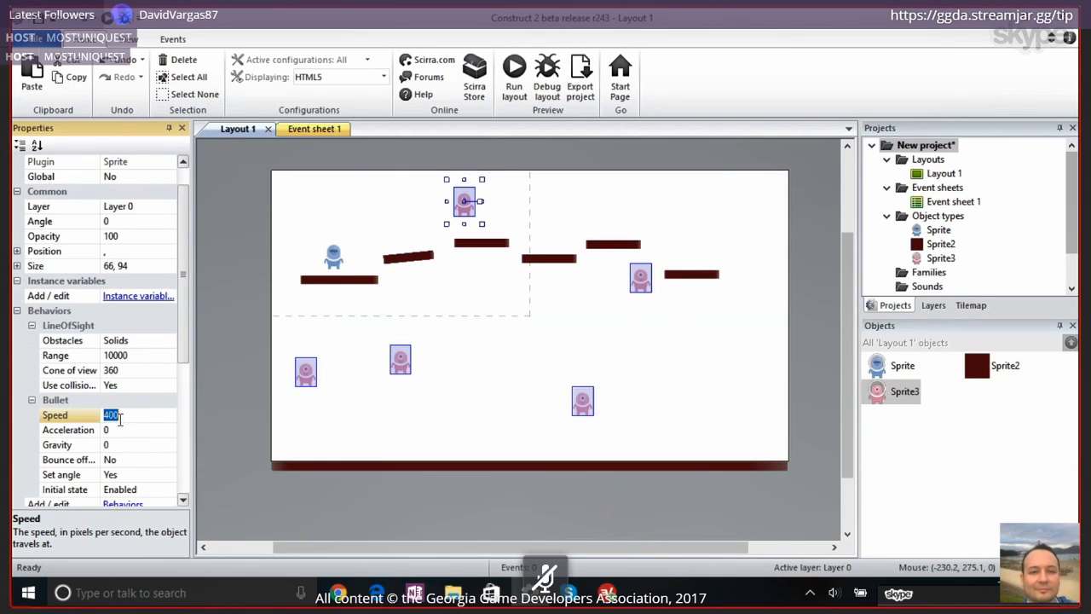
click(275, 398)
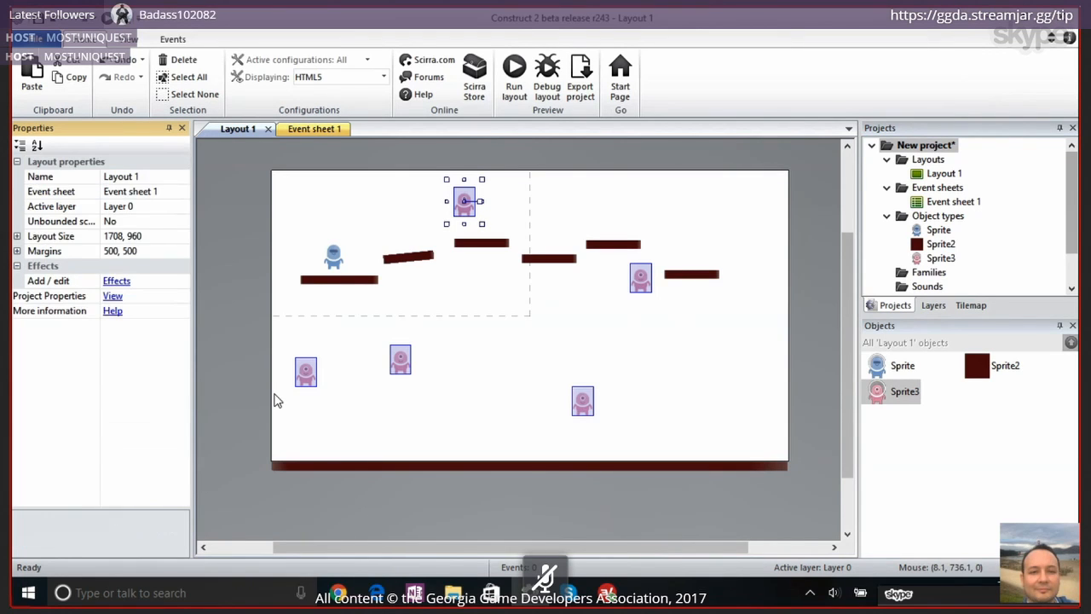
click(878, 397)
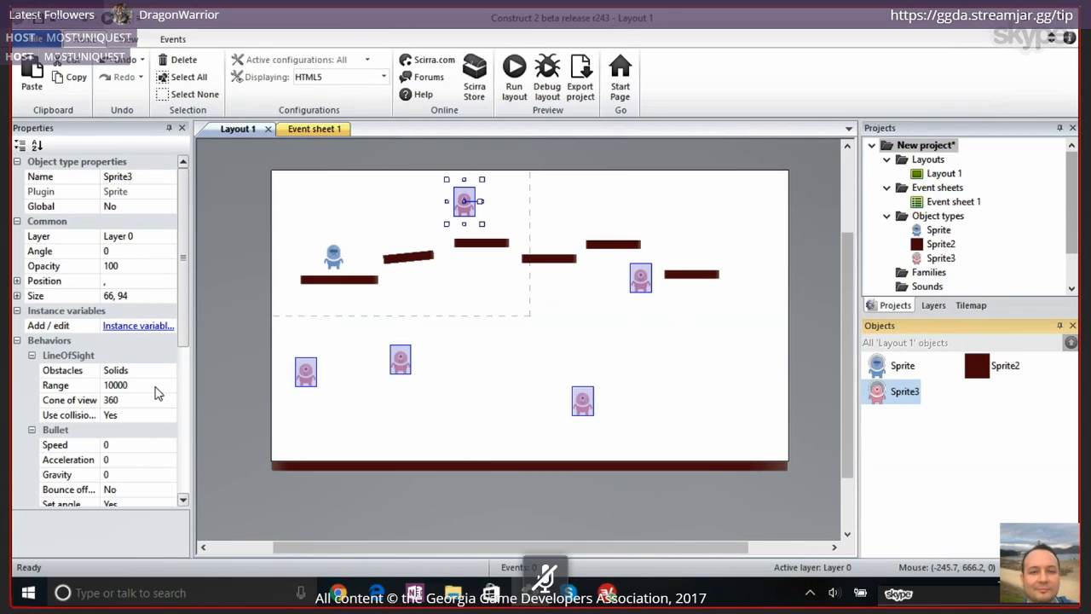
click(155, 386)
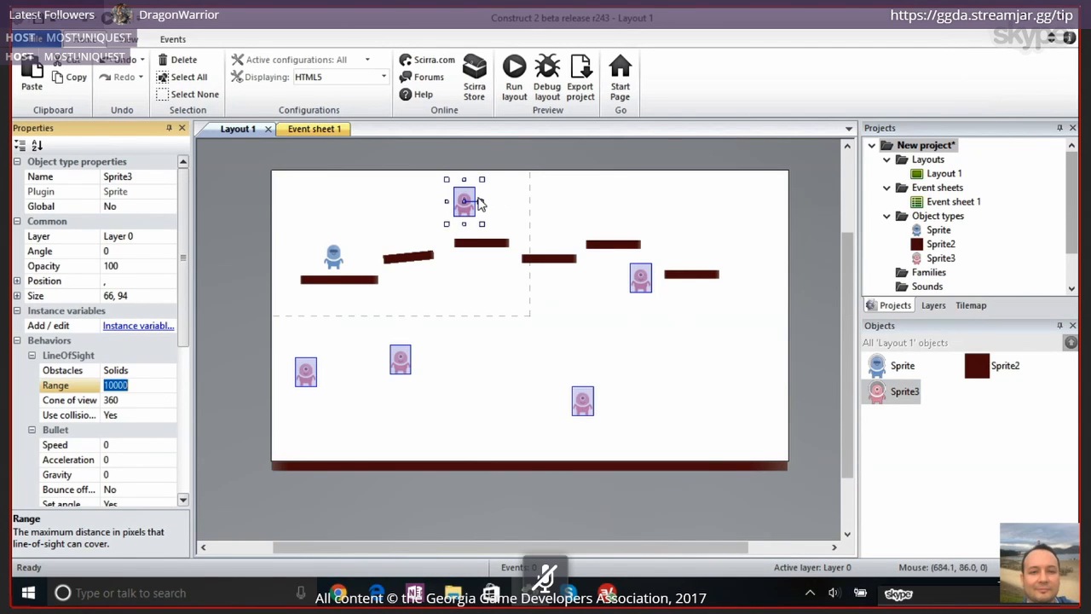
drag(473, 211, 535, 226)
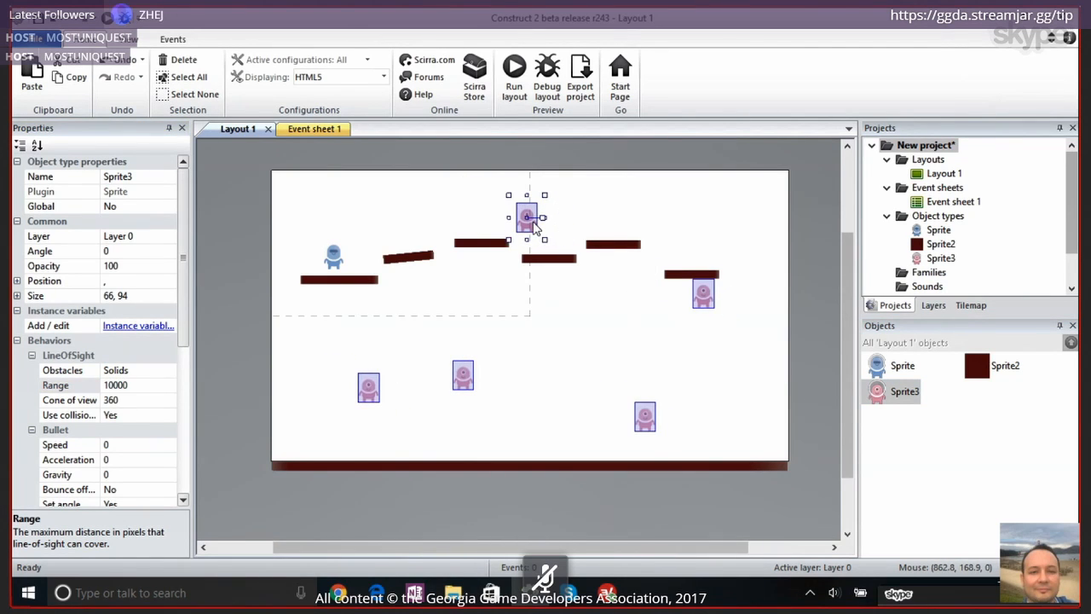
key(ctrl+z)
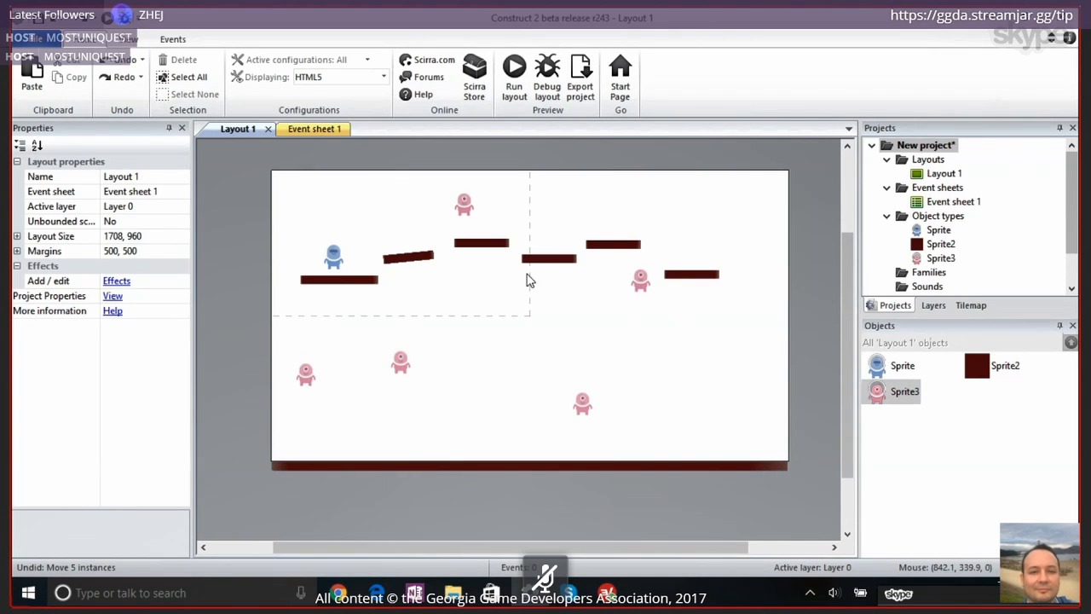
Move the topmost pink alien to 860, 215, just above the platform beyond the highest one
double_click(466, 201)
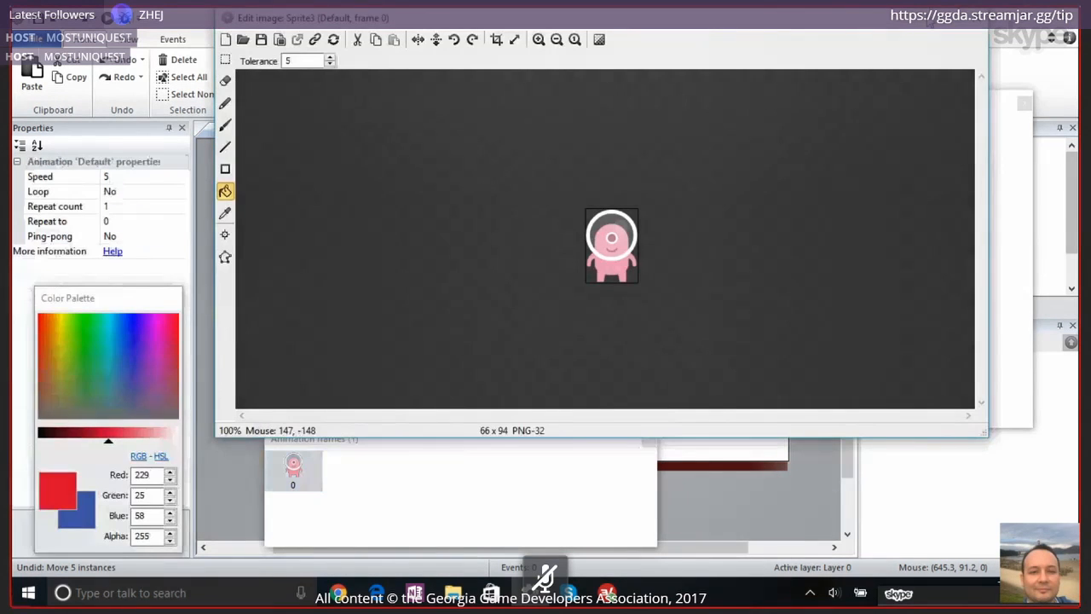
click(987, 23)
drag(468, 206, 528, 249)
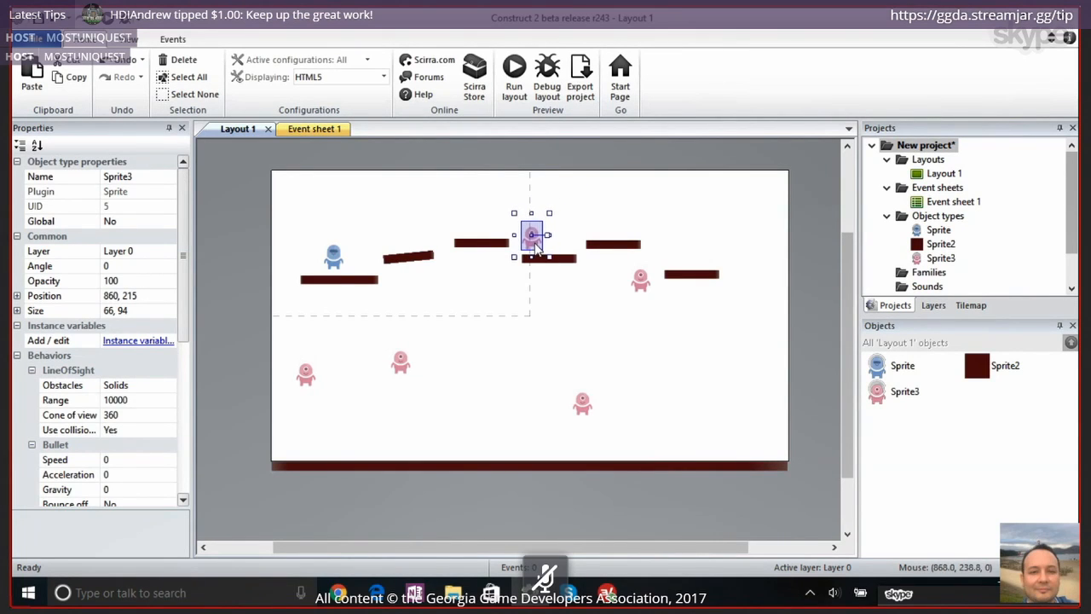
Stack a copy of the highest dark red platform directly on top of it at 697, 212
click(478, 245)
ctrl+click(477, 240)
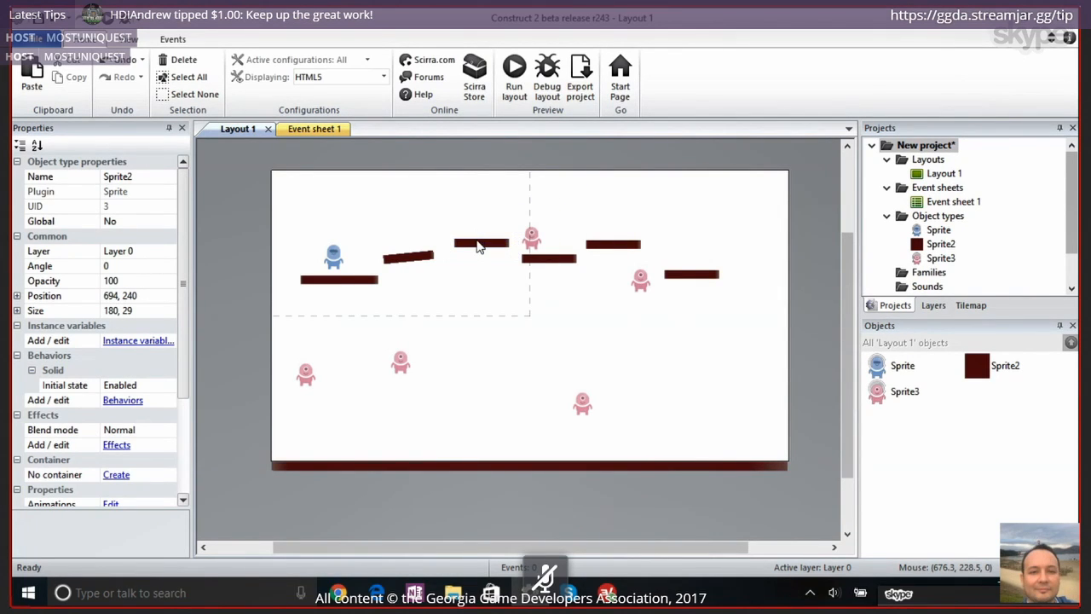
ctrl+click(477, 240)
ctrl+drag(477, 240, 483, 232)
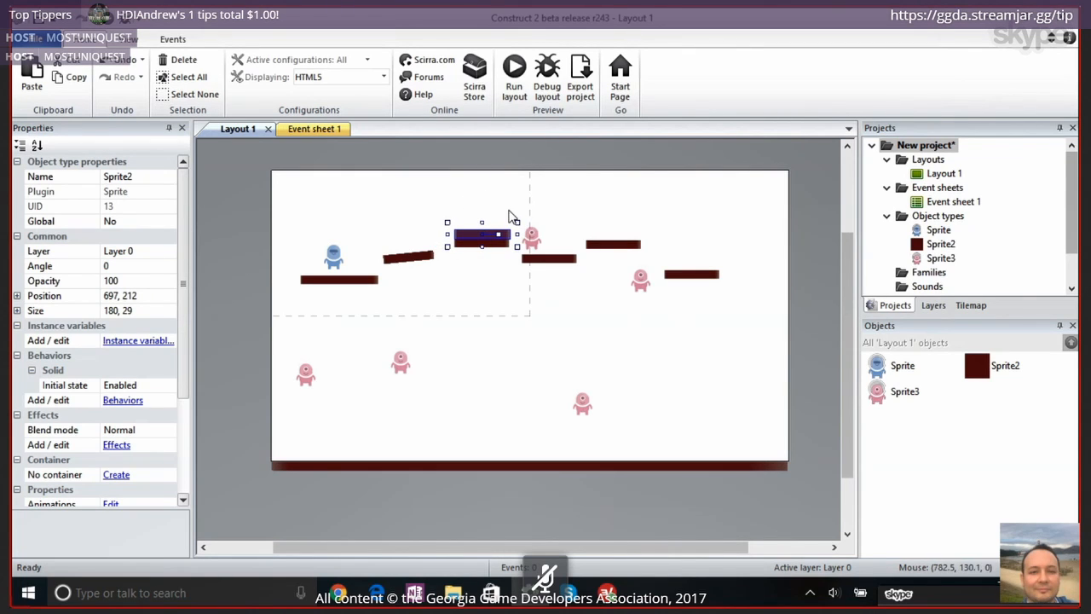
click(605, 151)
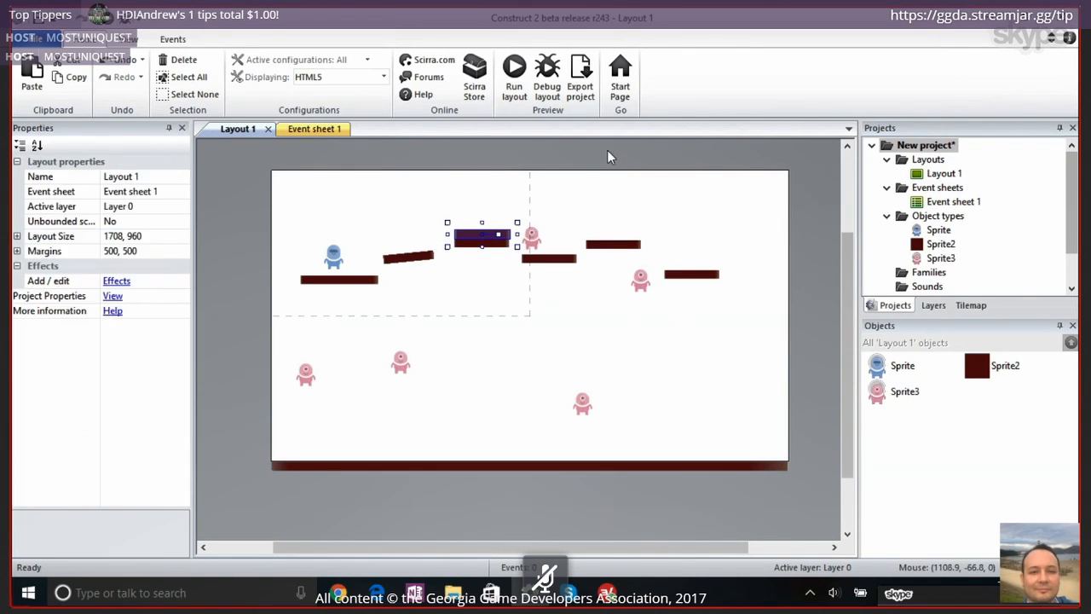
click(640, 279)
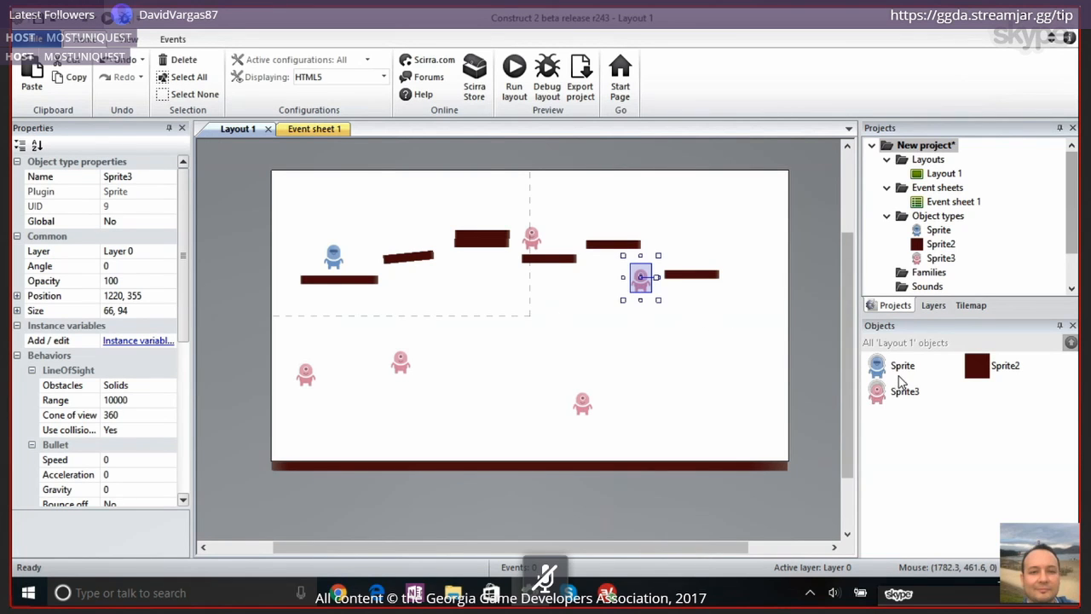
click(897, 392)
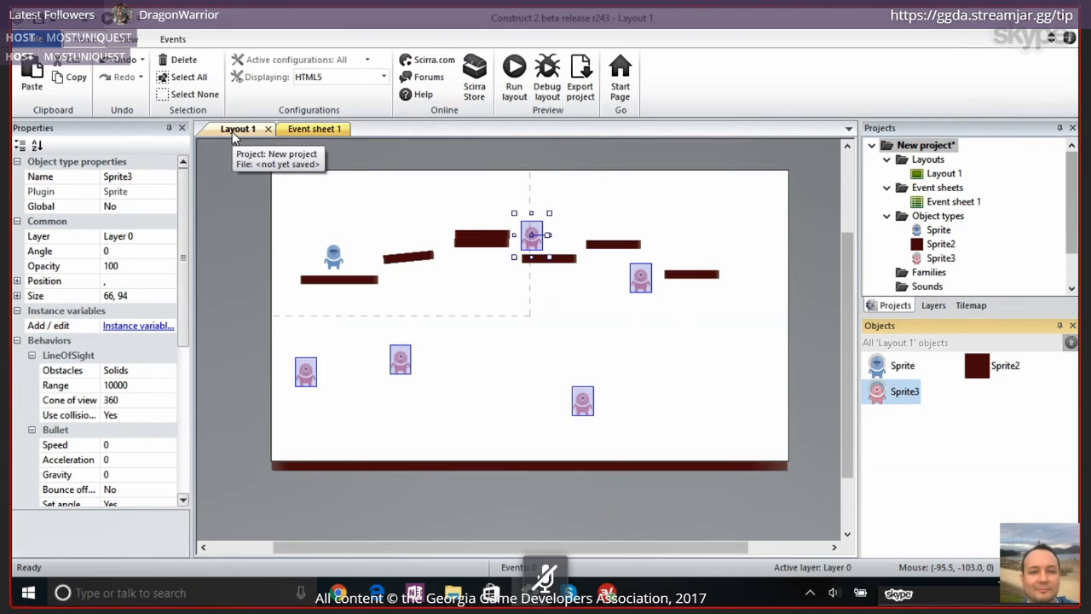
click(313, 129)
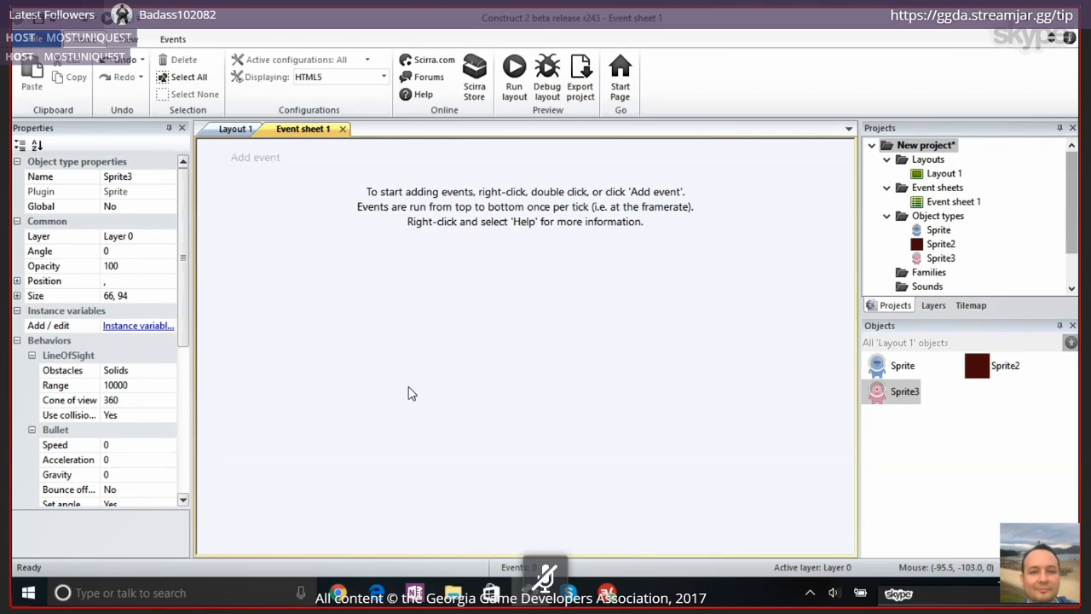
click(233, 130)
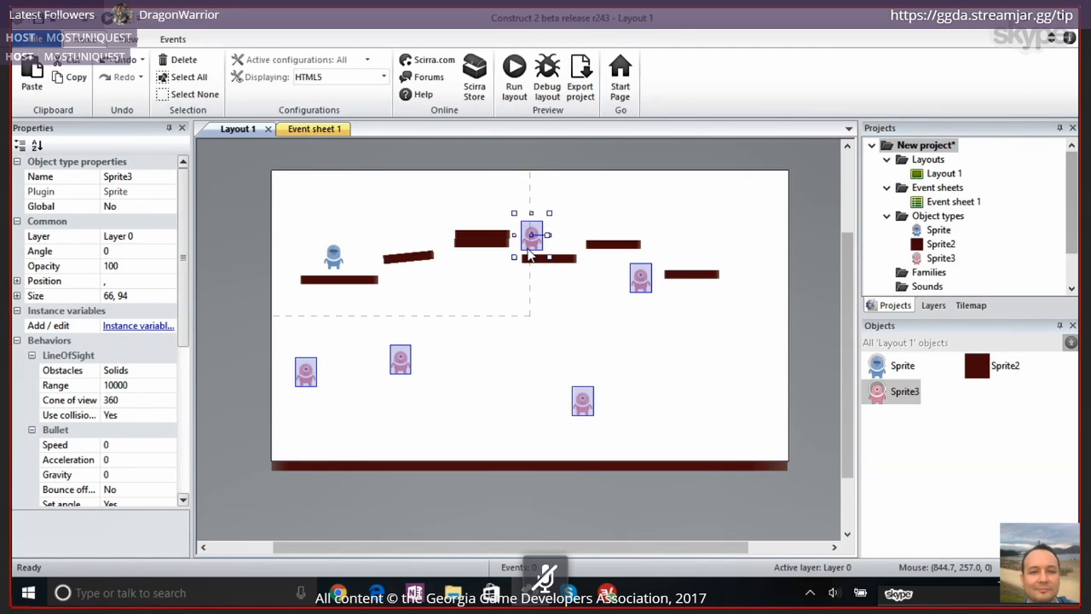
click(501, 307)
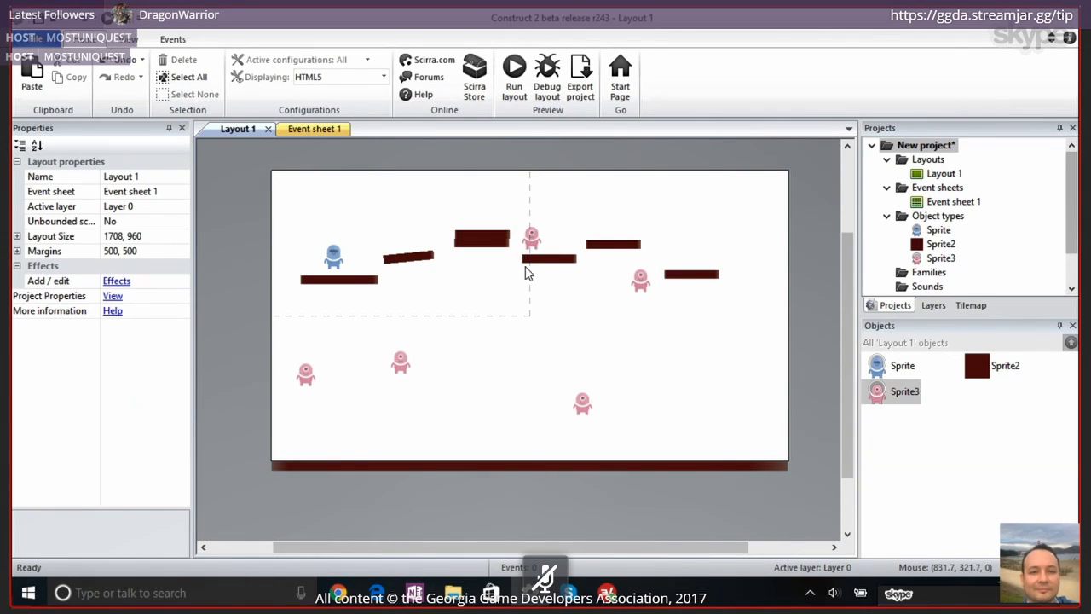
double_click(529, 237)
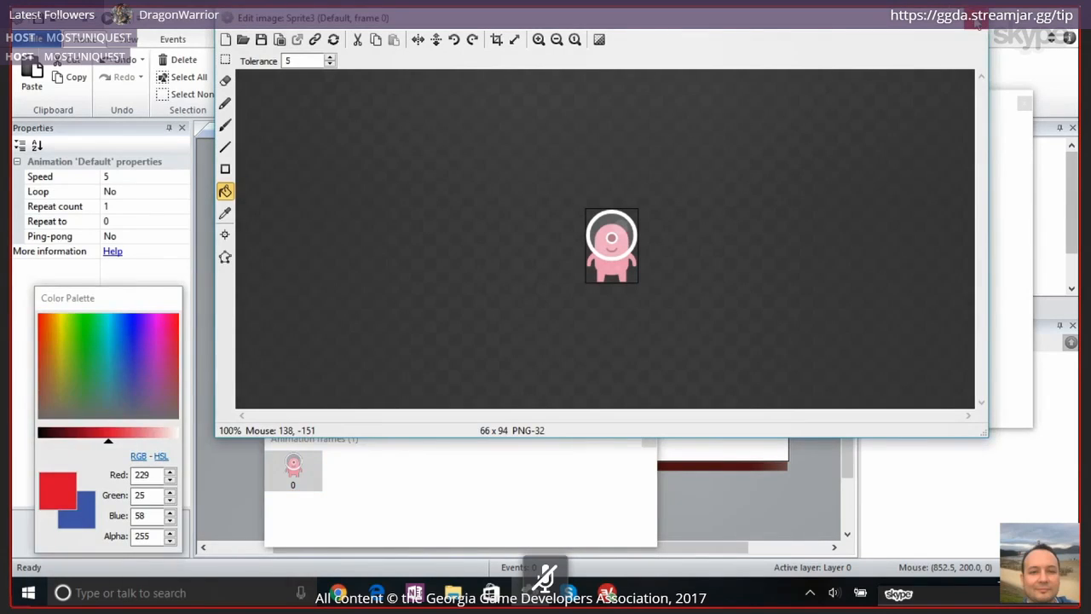
click(976, 24)
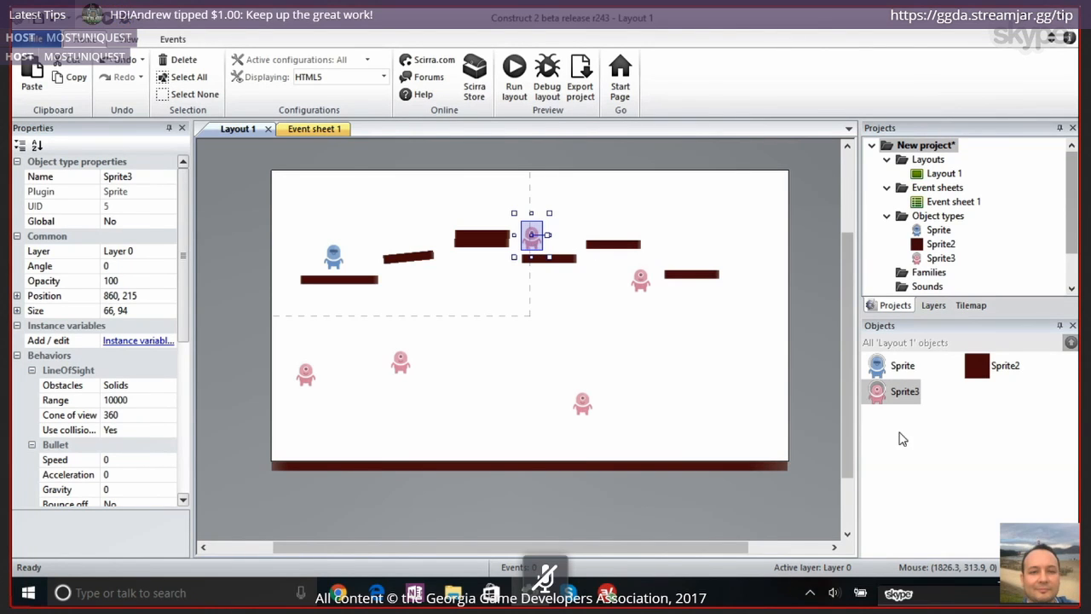
Rename the pink alien sprite as enemy
click(901, 393)
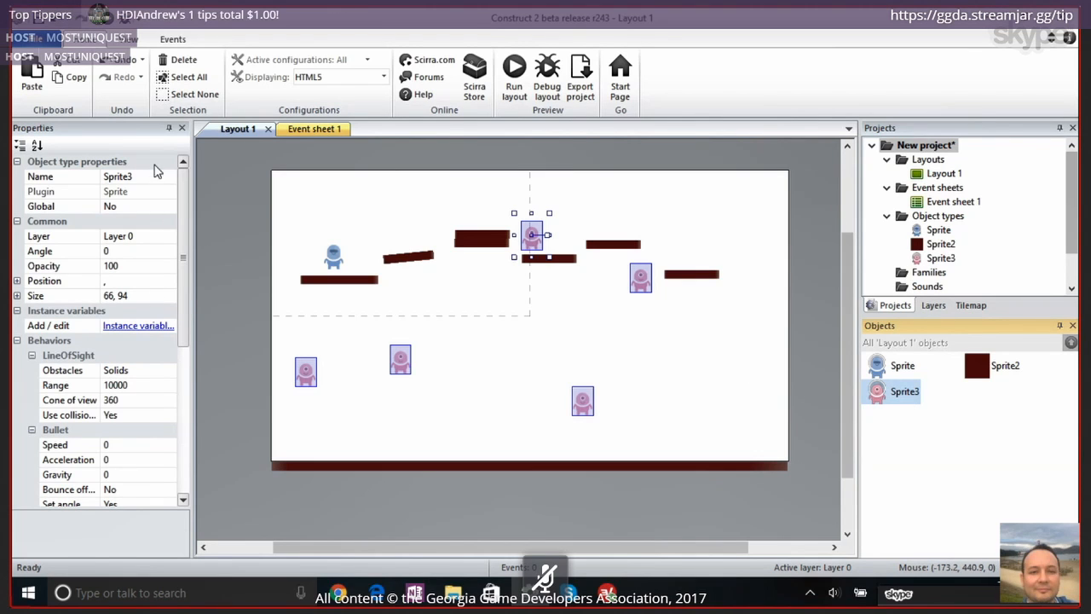
click(155, 177)
text(enemy)
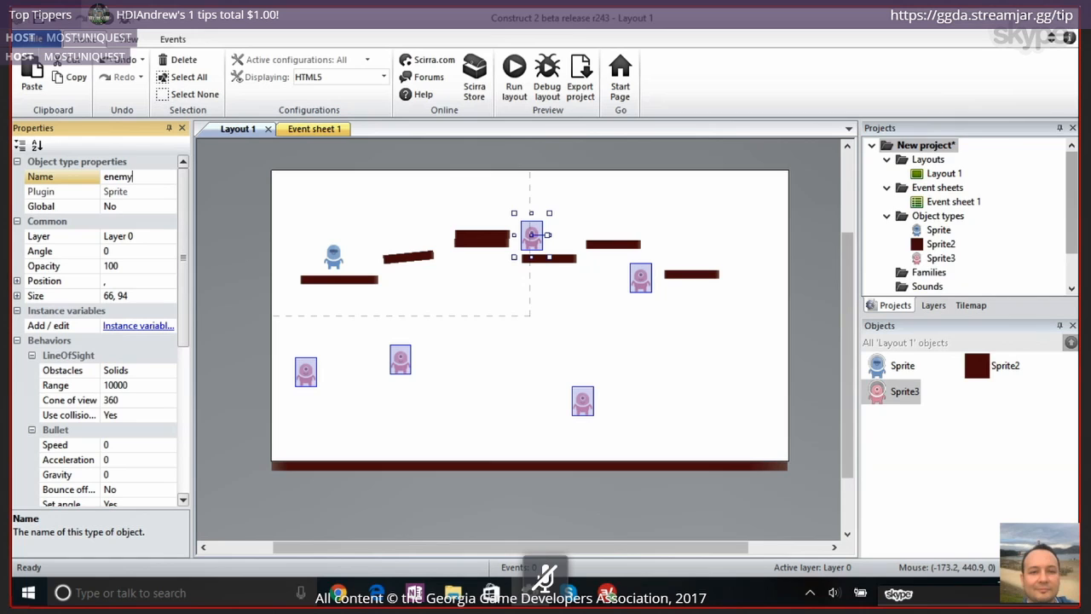
key(Return)
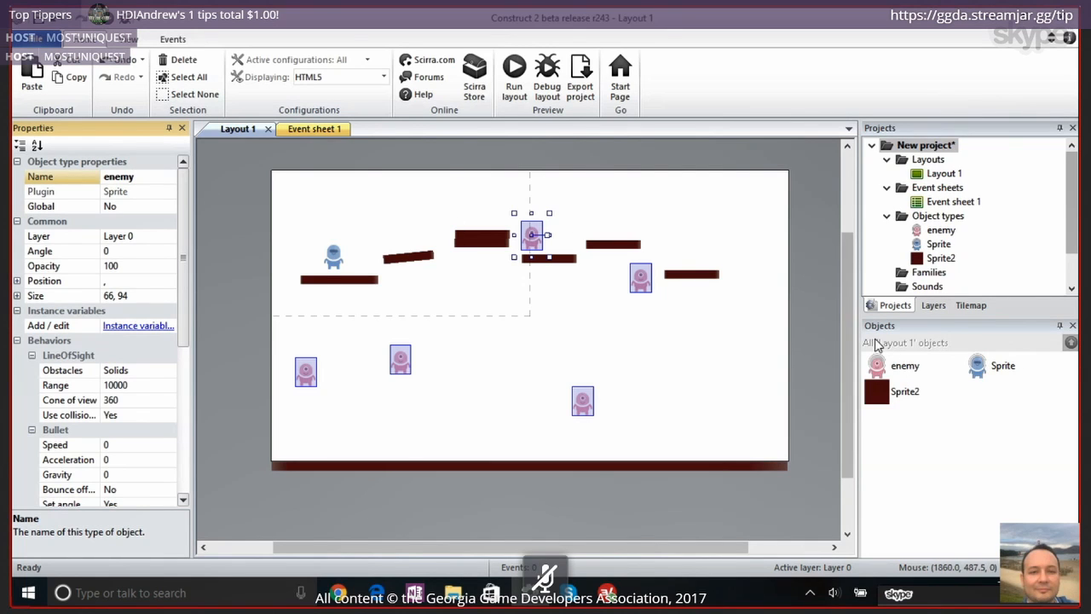
Rename the blue character sprite as player
click(971, 368)
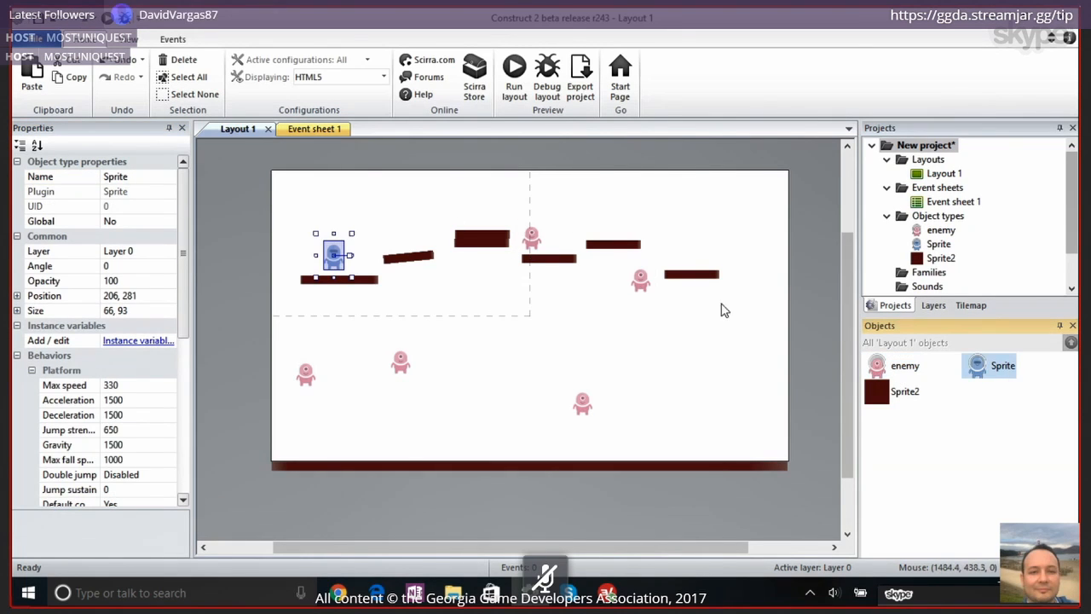
click(137, 178)
text(playe)
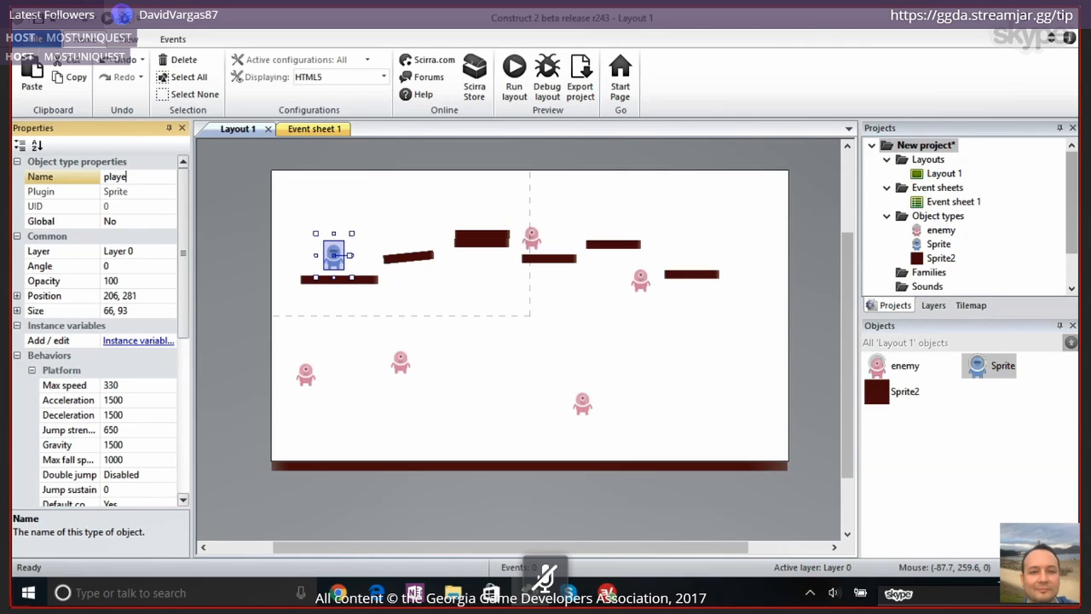
text(r)
key(Return)
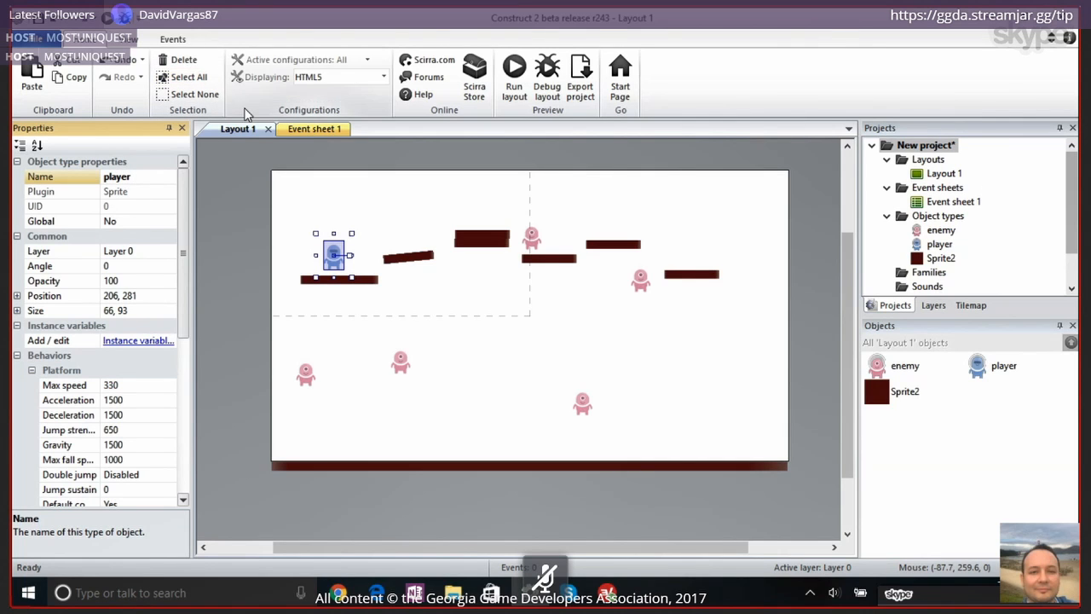
Start a new event in Event sheet 1 with the enemy as the condition's object
click(328, 133)
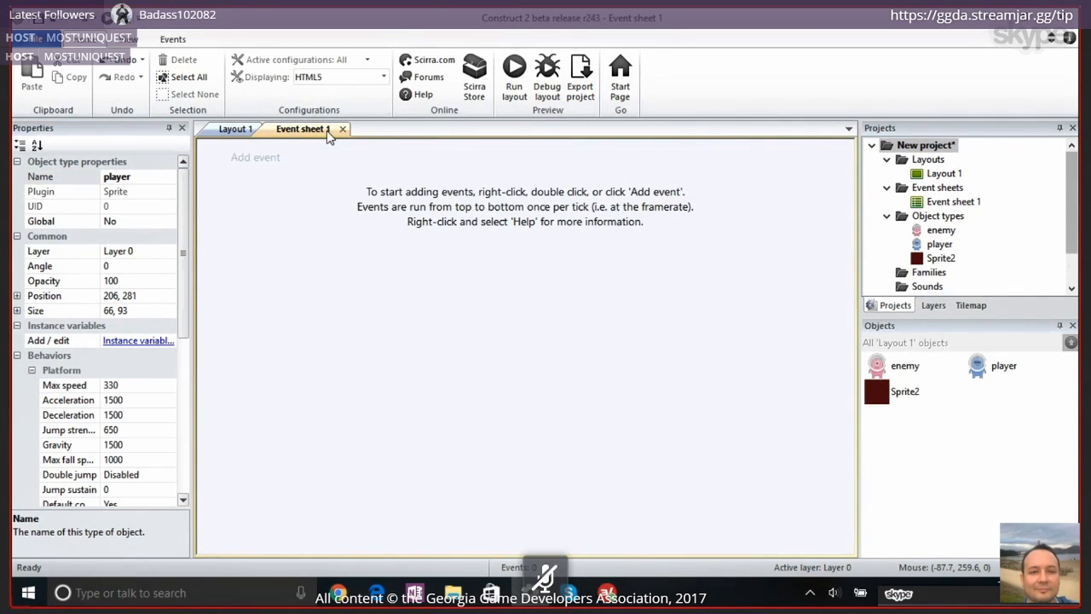
click(264, 169)
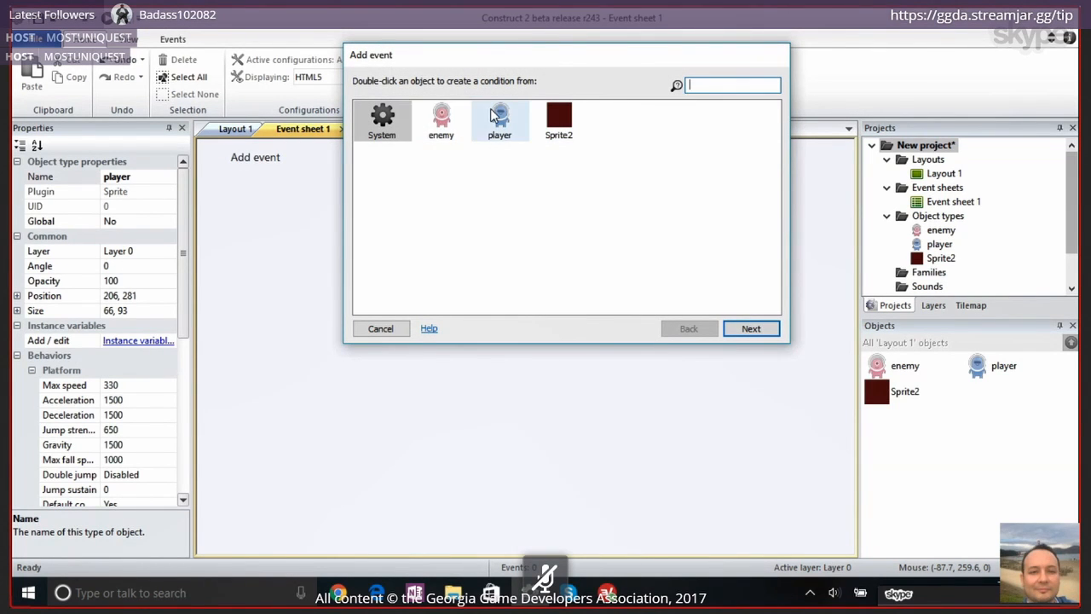
click(441, 120)
click(499, 119)
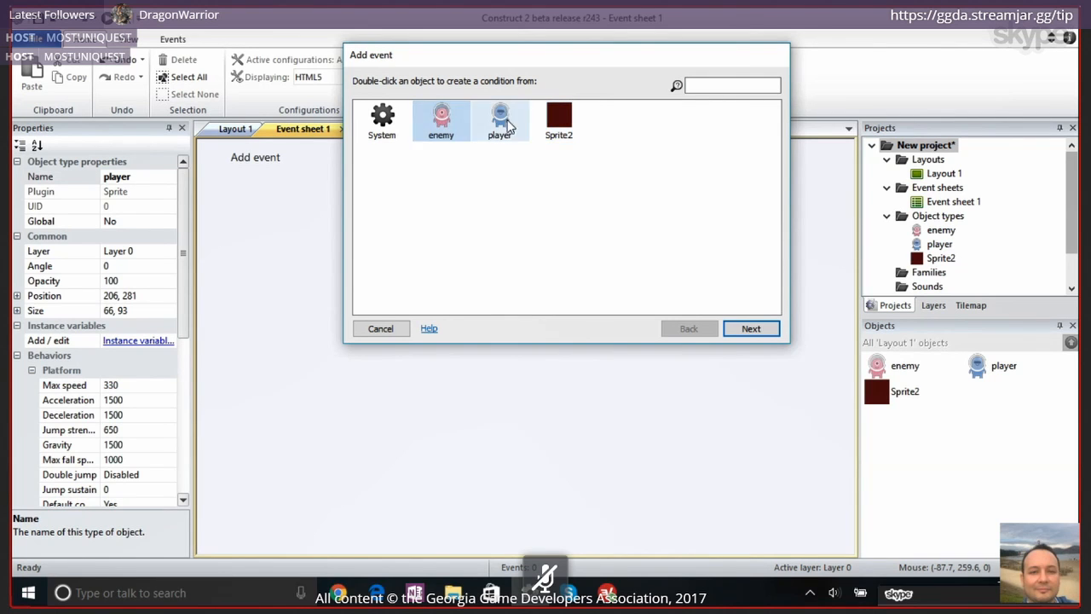
click(564, 125)
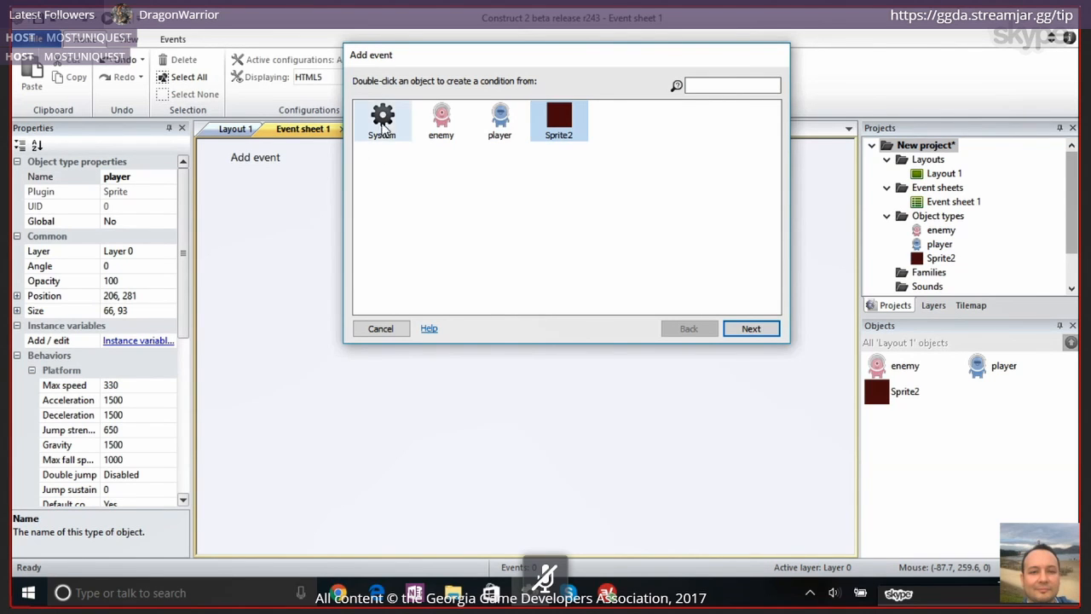
click(385, 124)
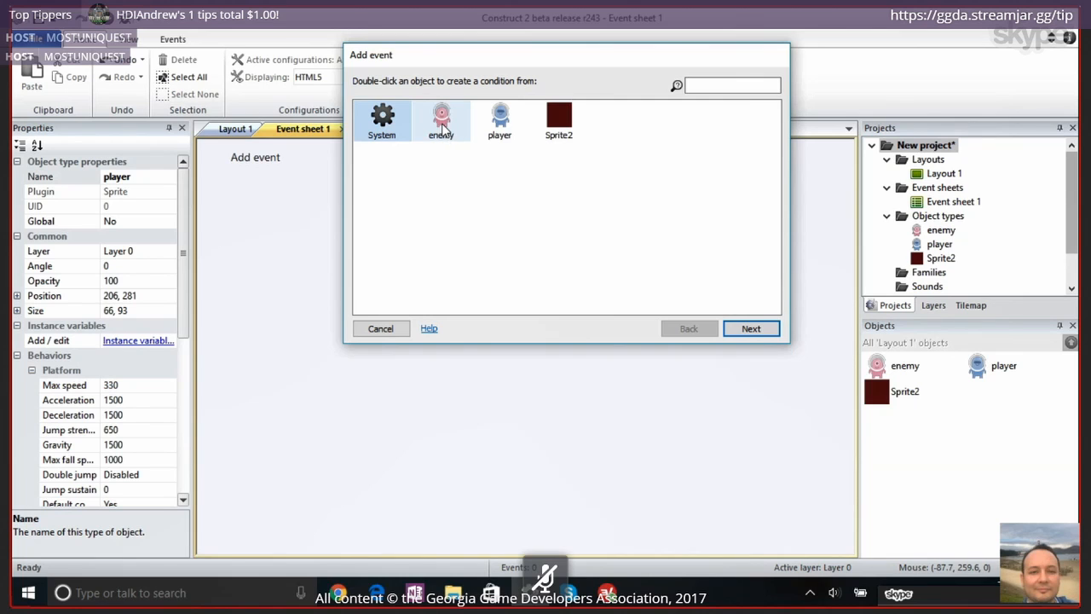
click(442, 126)
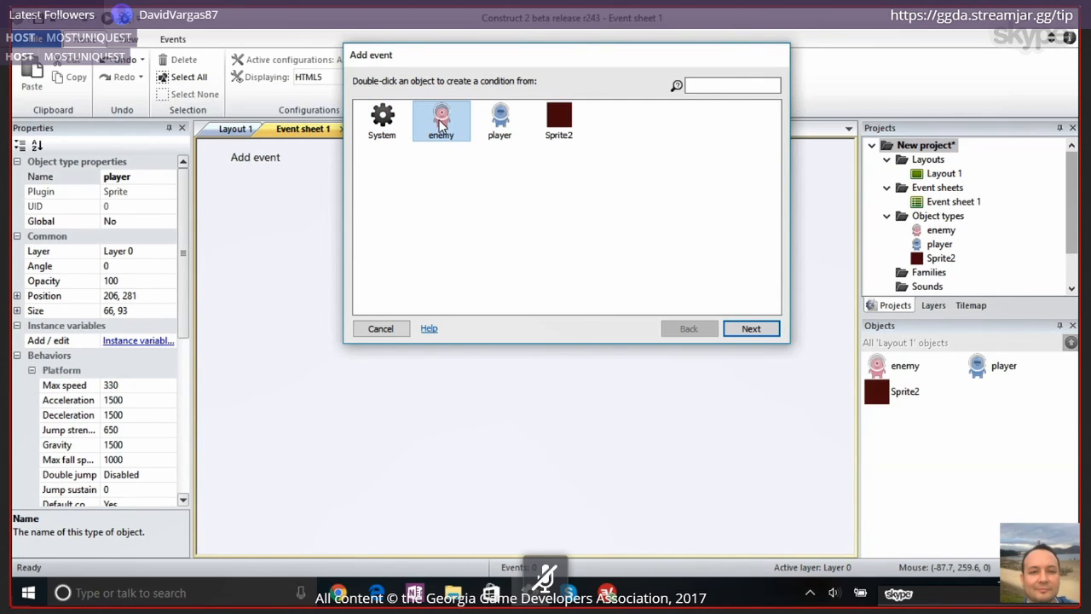
double_click(441, 124)
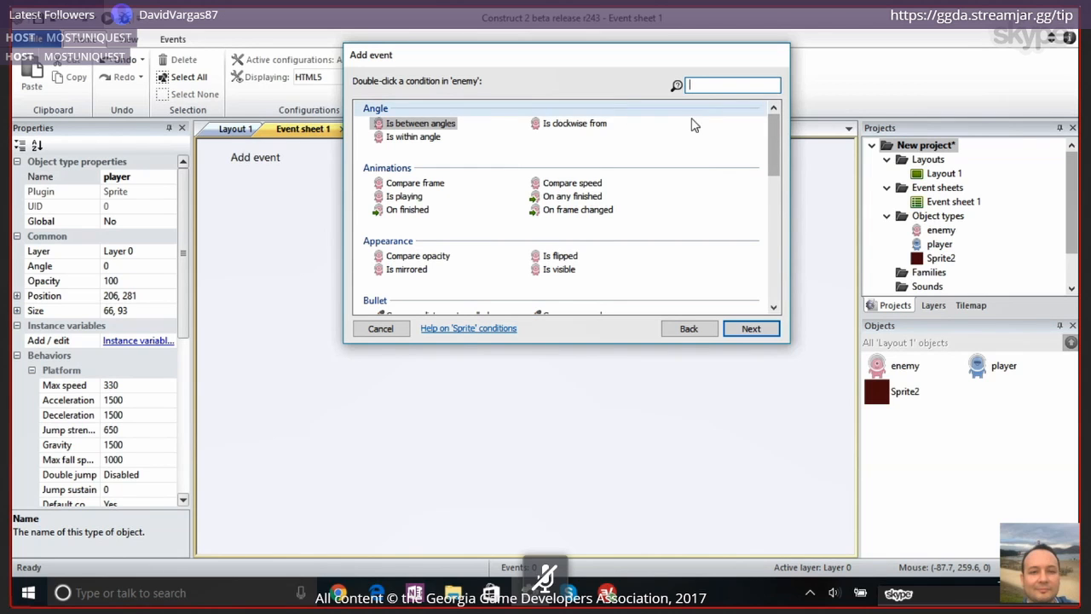
Add the enemy's LineOfSight condition Has LOS to object, with player as the object to test
drag(772, 141, 778, 169)
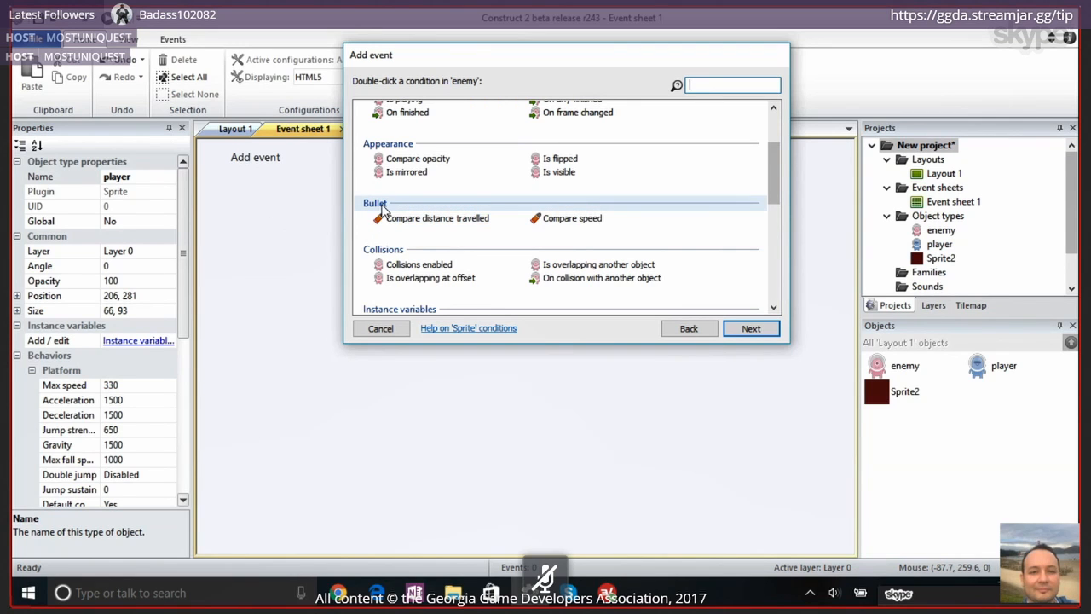
drag(772, 187, 772, 232)
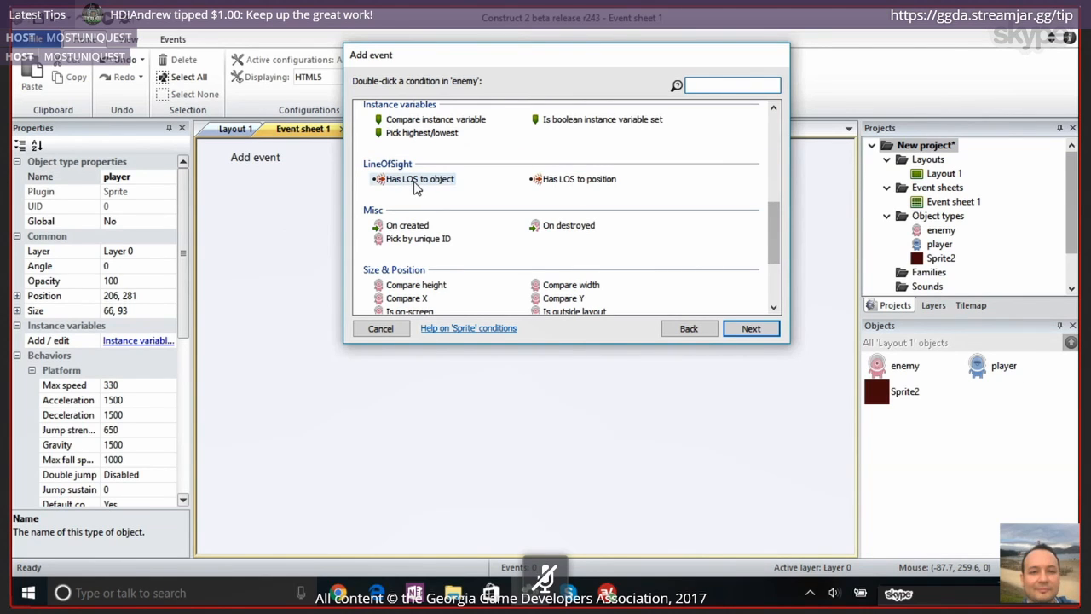
click(415, 180)
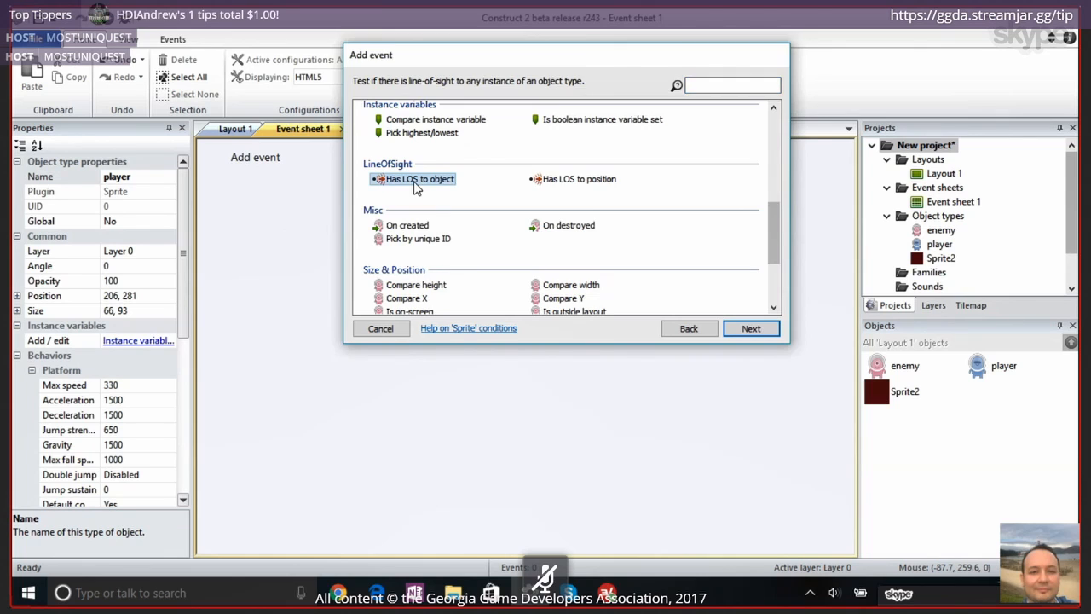
double_click(415, 181)
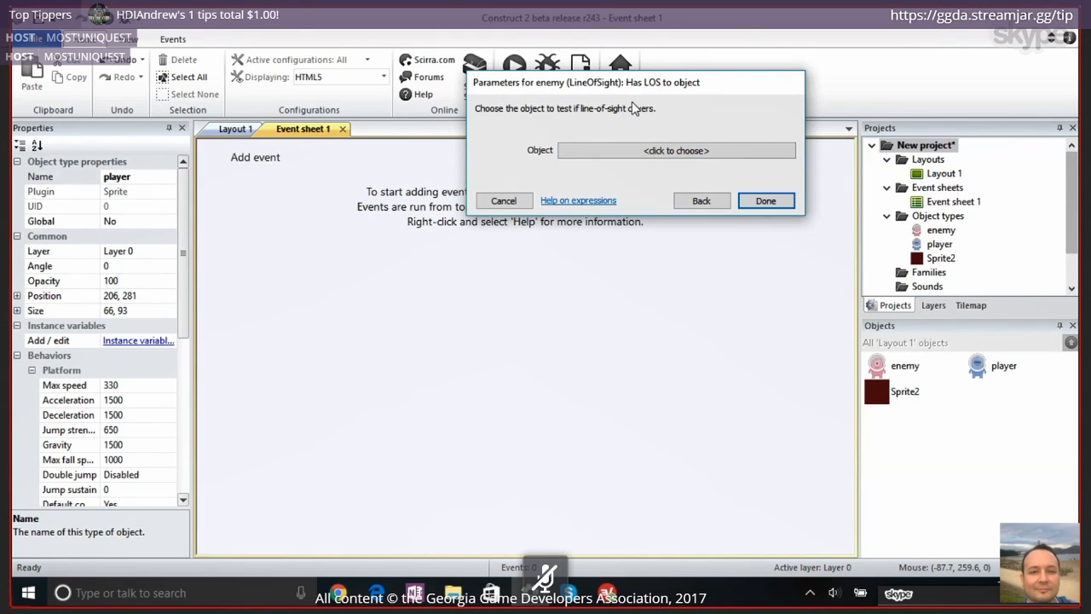
drag(652, 89, 584, 191)
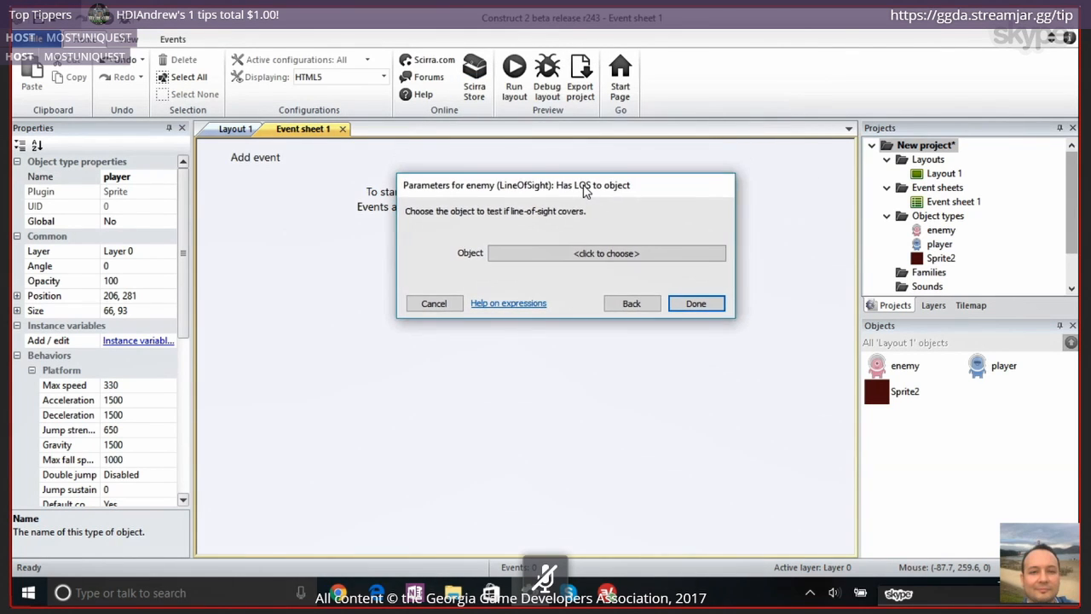
click(583, 254)
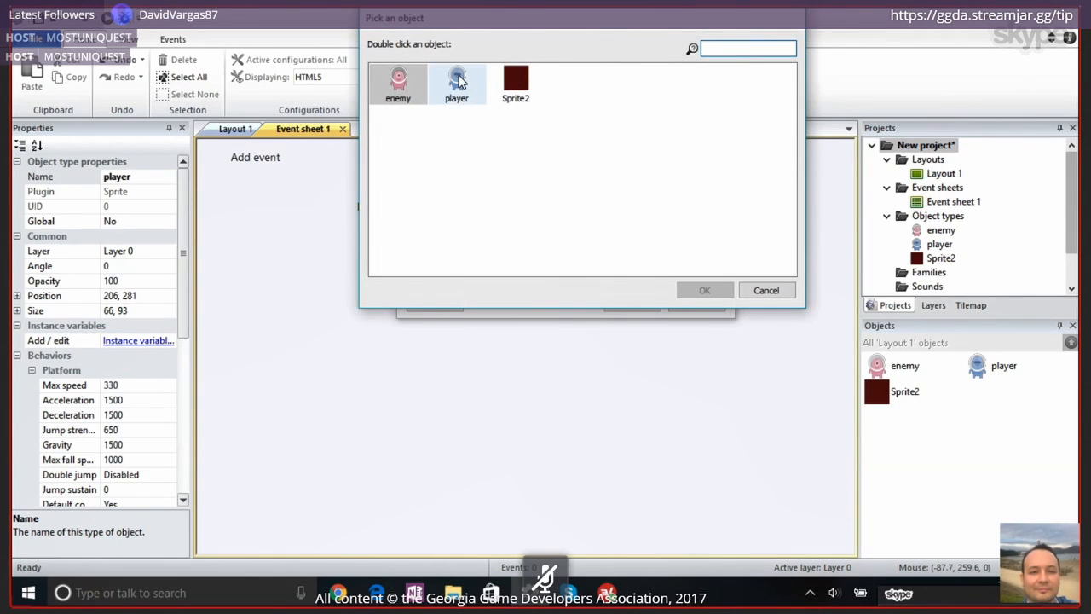
click(458, 81)
click(704, 289)
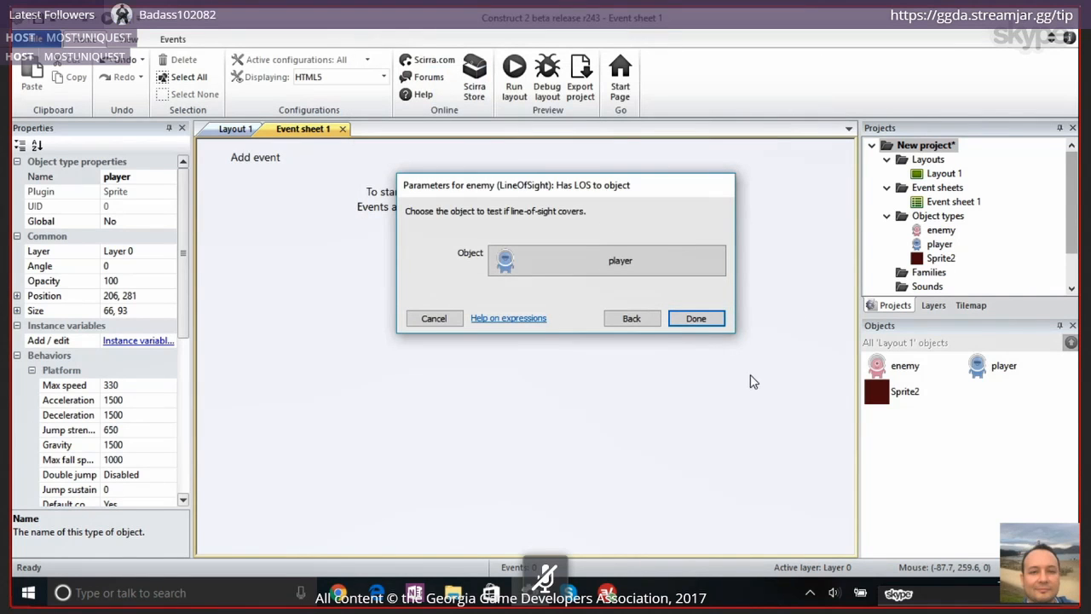
click(697, 318)
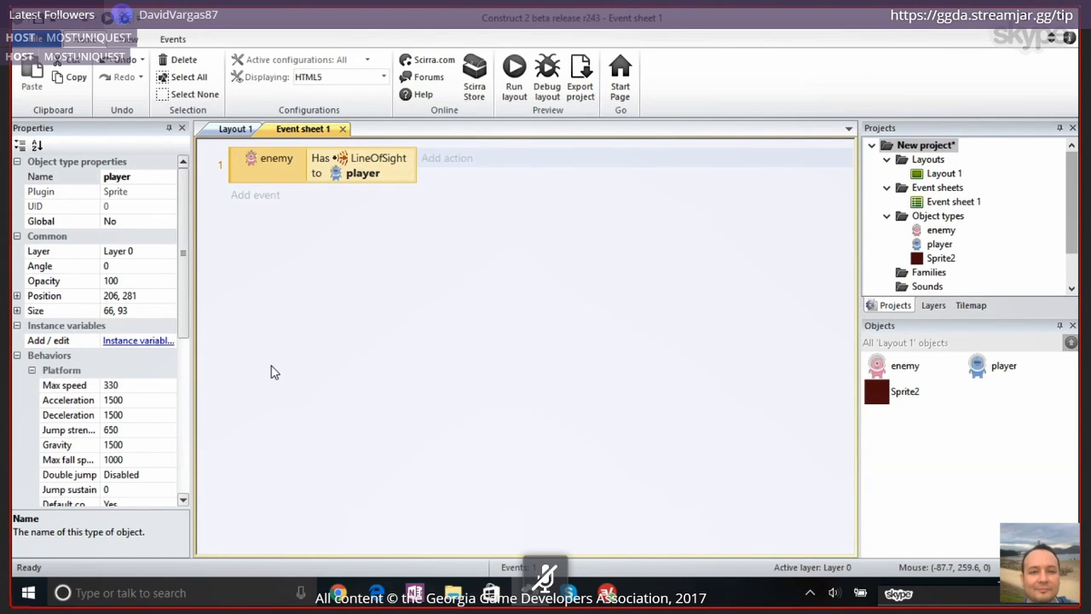
Start a Set angle toward position action for the enemy in the line-of-sight event
scroll(132, 373, down, 2)
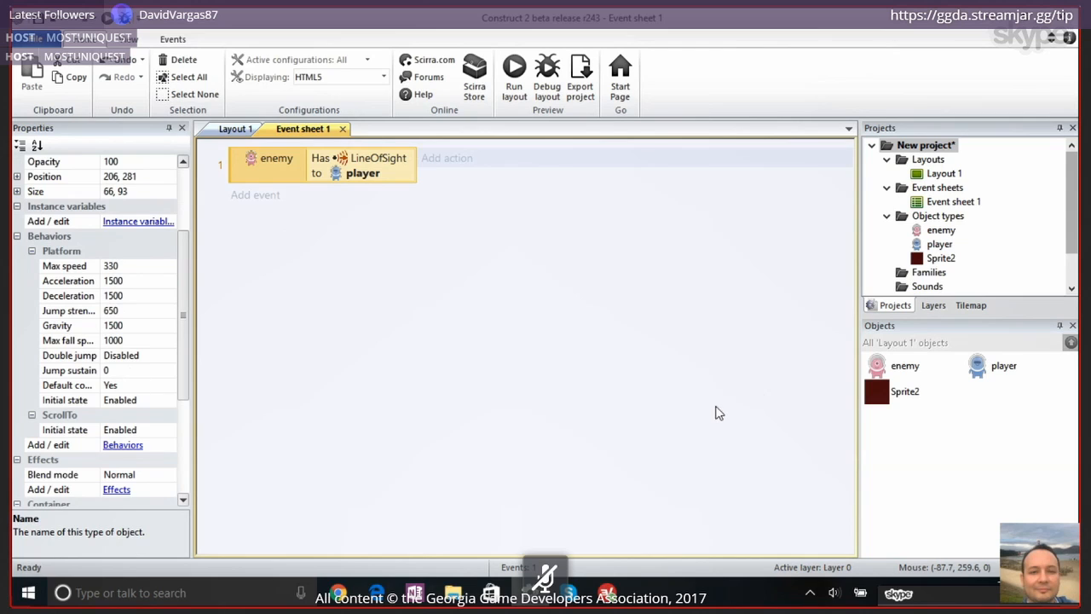
click(905, 366)
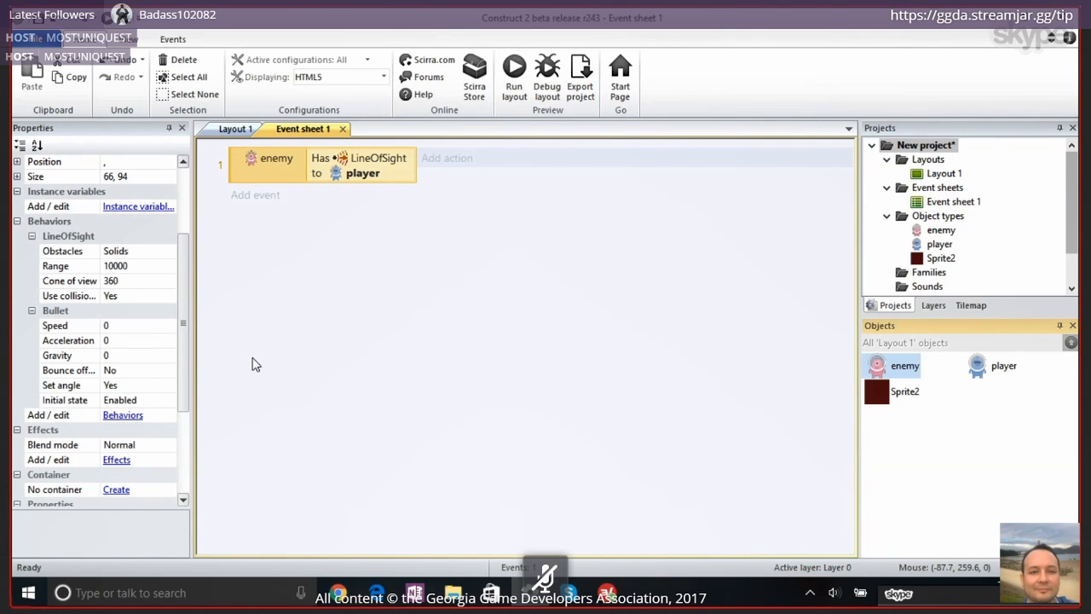
click(460, 163)
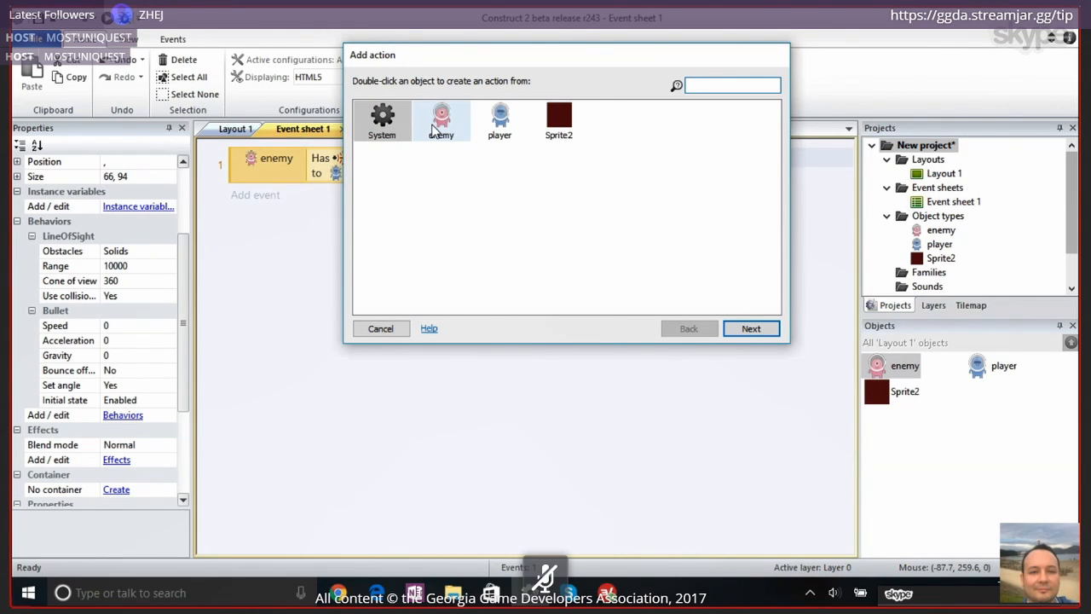
double_click(443, 128)
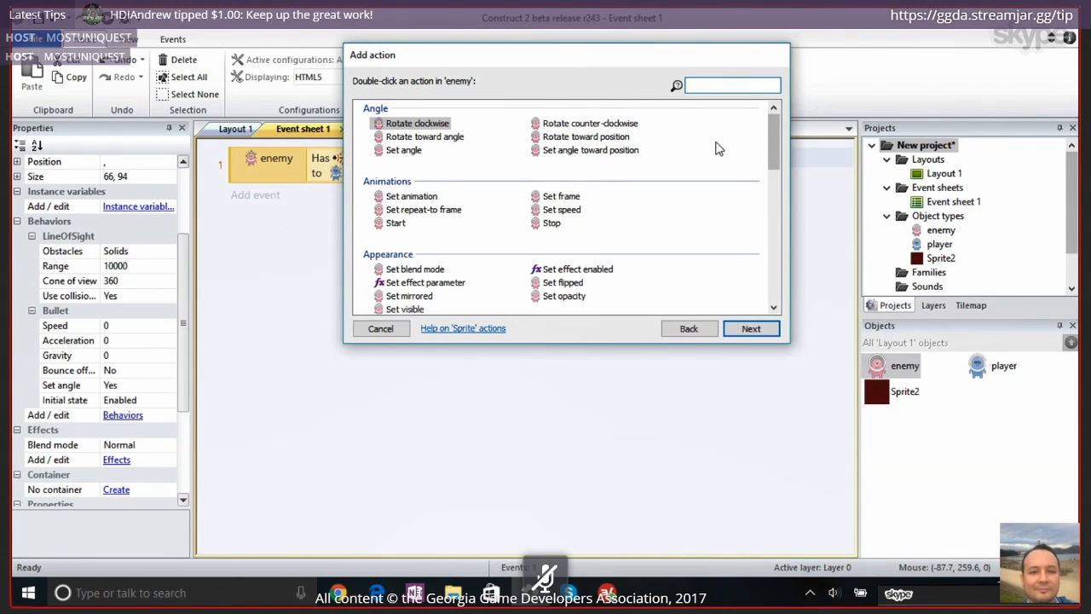
click(579, 153)
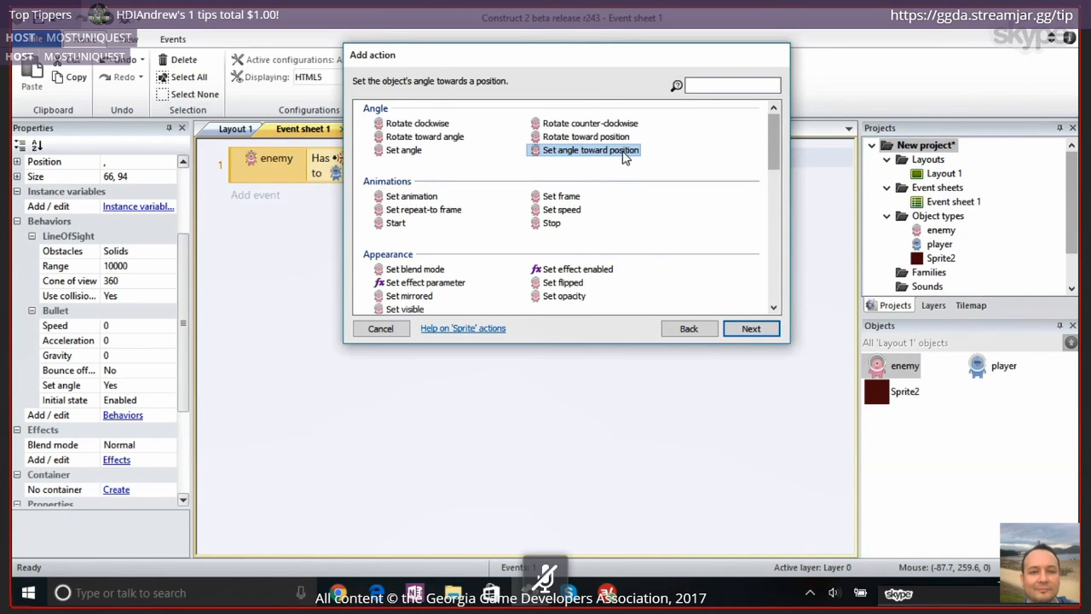
double_click(622, 151)
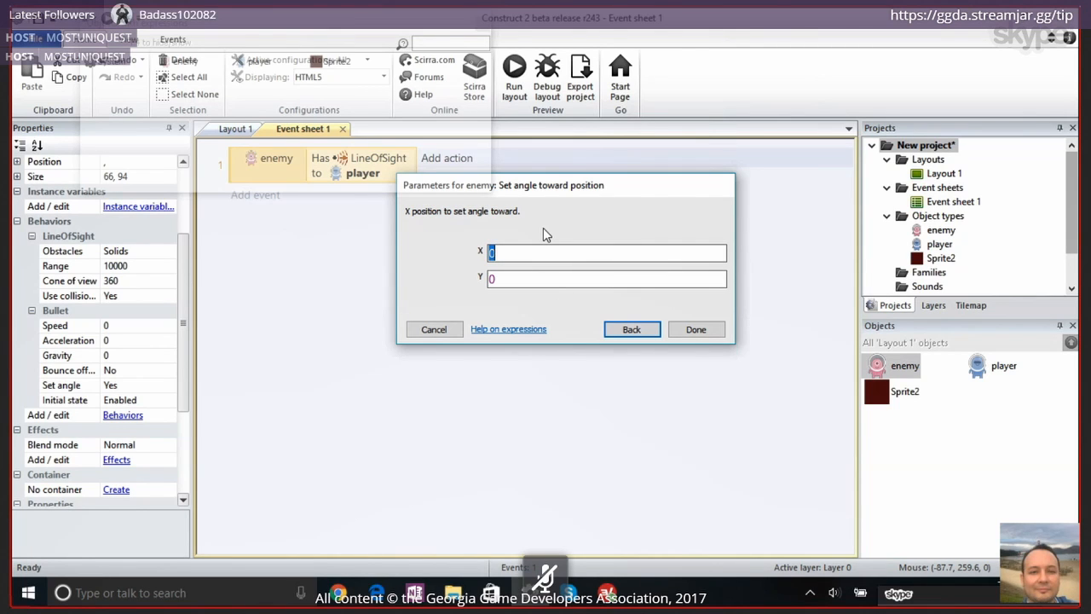
Aim the enemy's Set angle toward position action at X player.X and Y player.Y
text(pla)
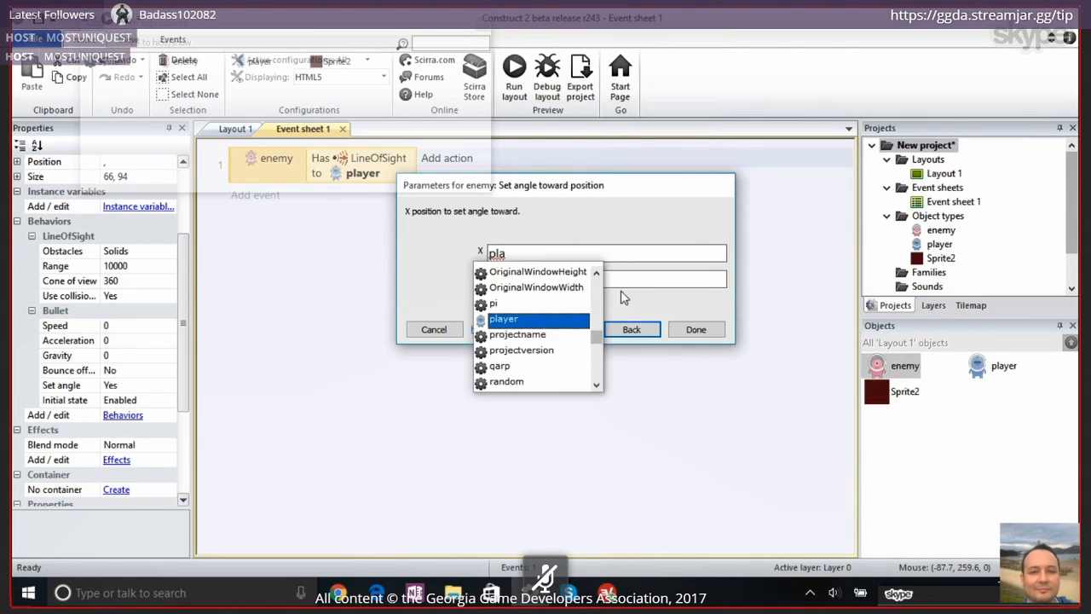
double_click(561, 320)
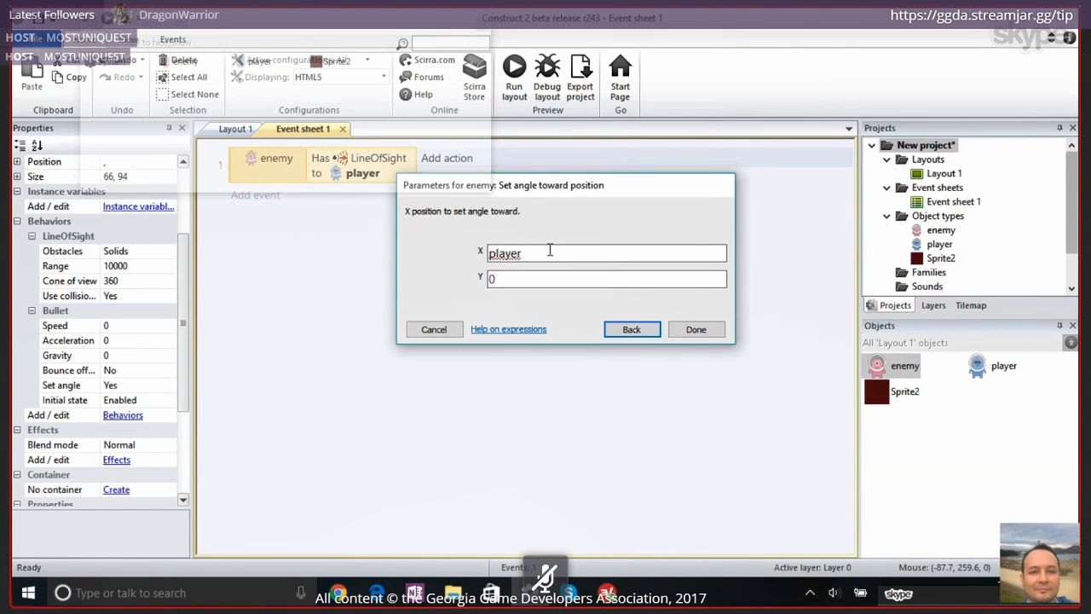
text(.X)
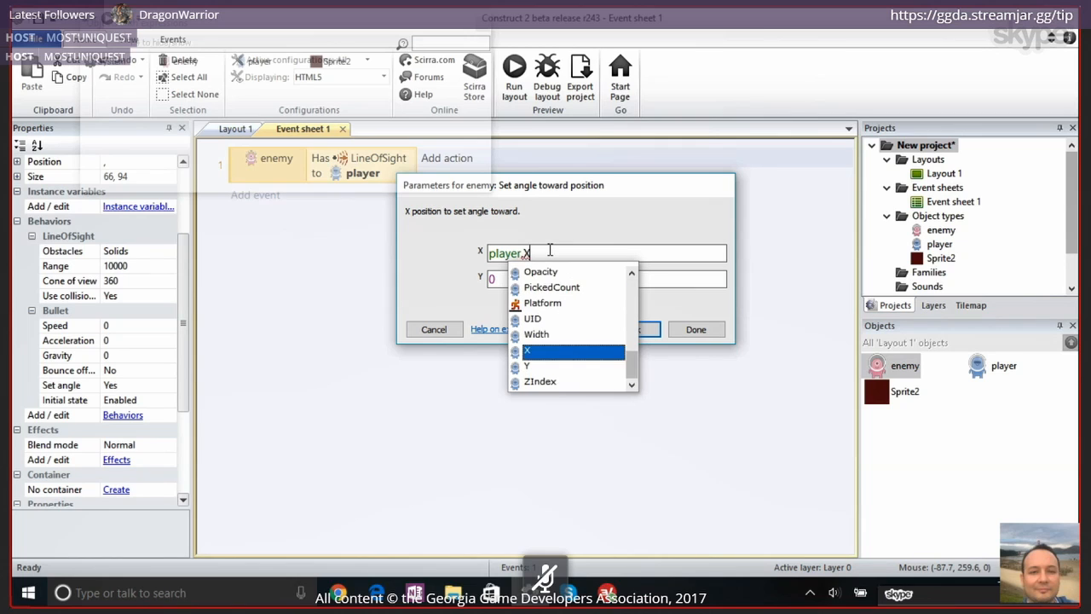
double_click(552, 349)
click(500, 278)
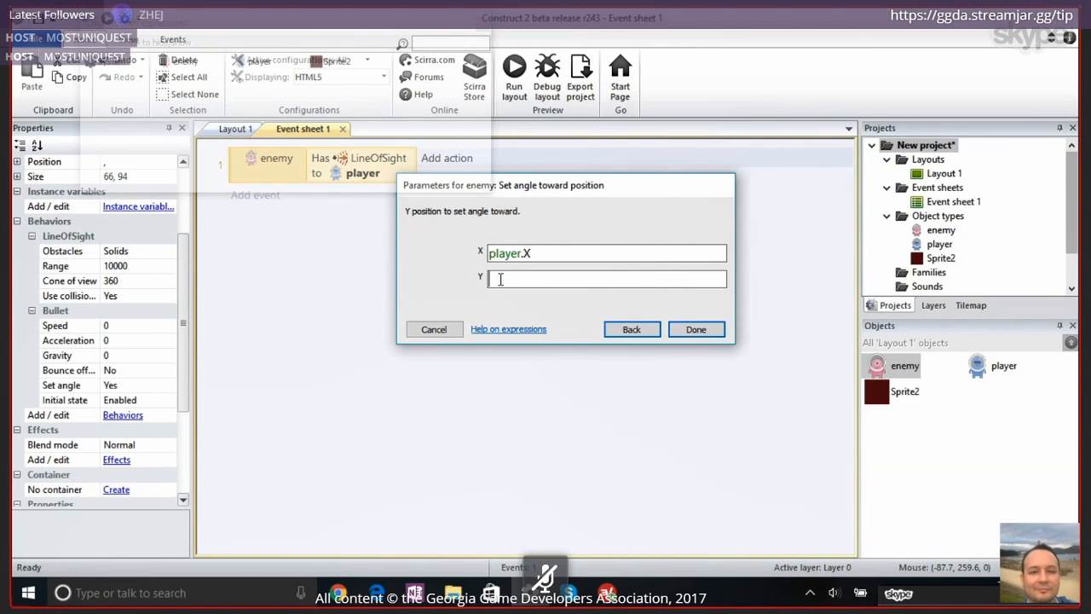
text(p)
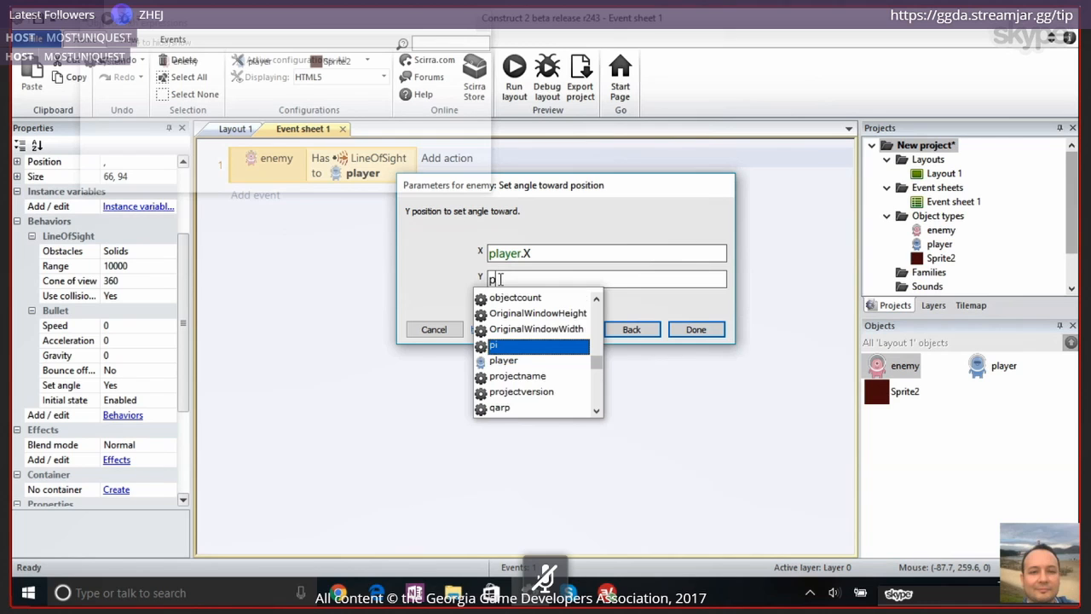
text(layer.)
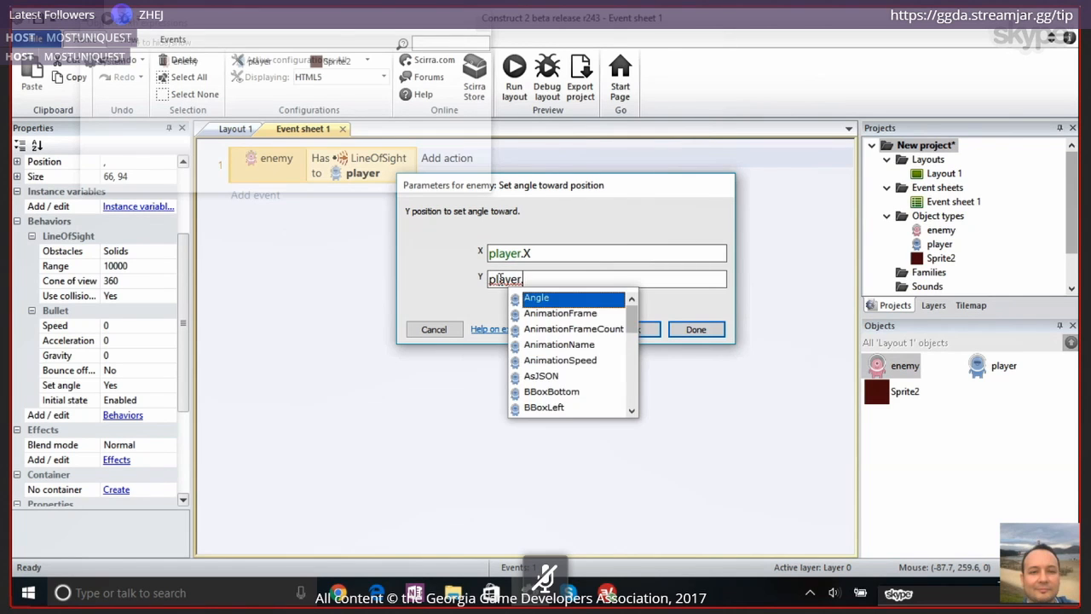
text(Y)
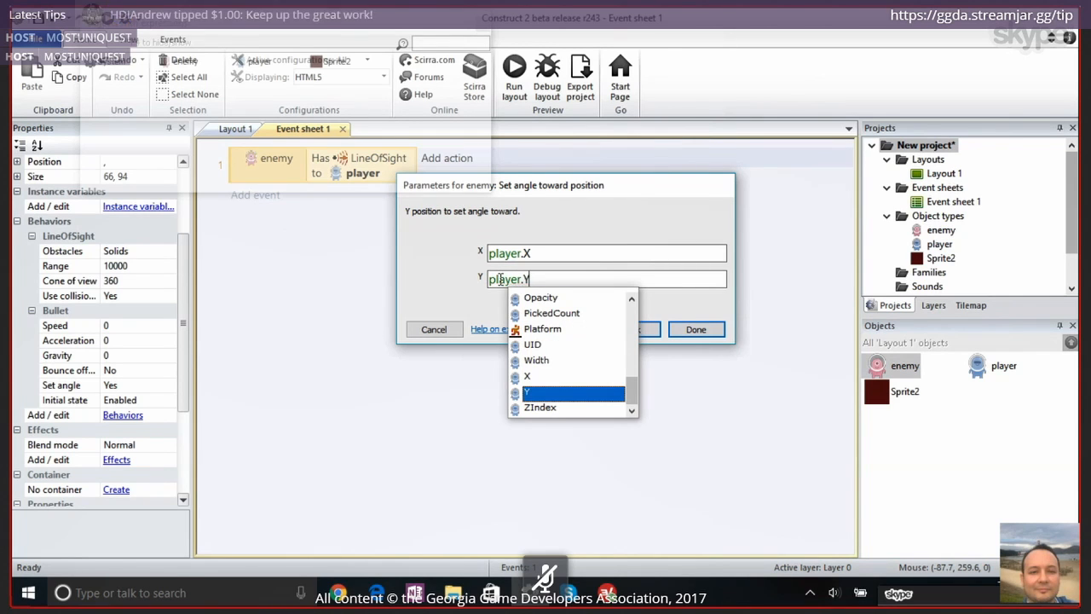
key(Return)
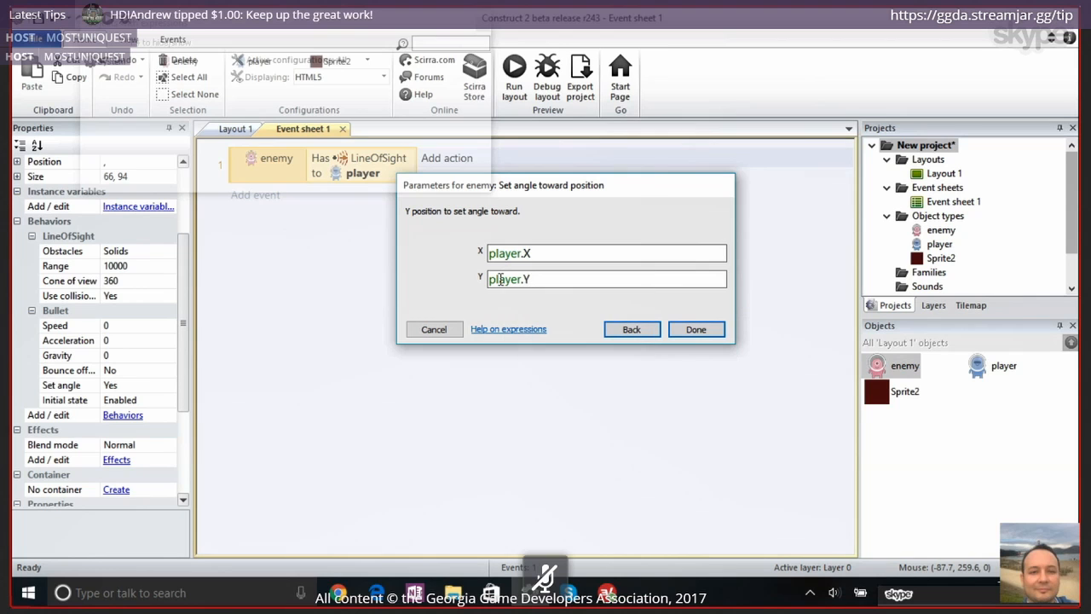
click(694, 329)
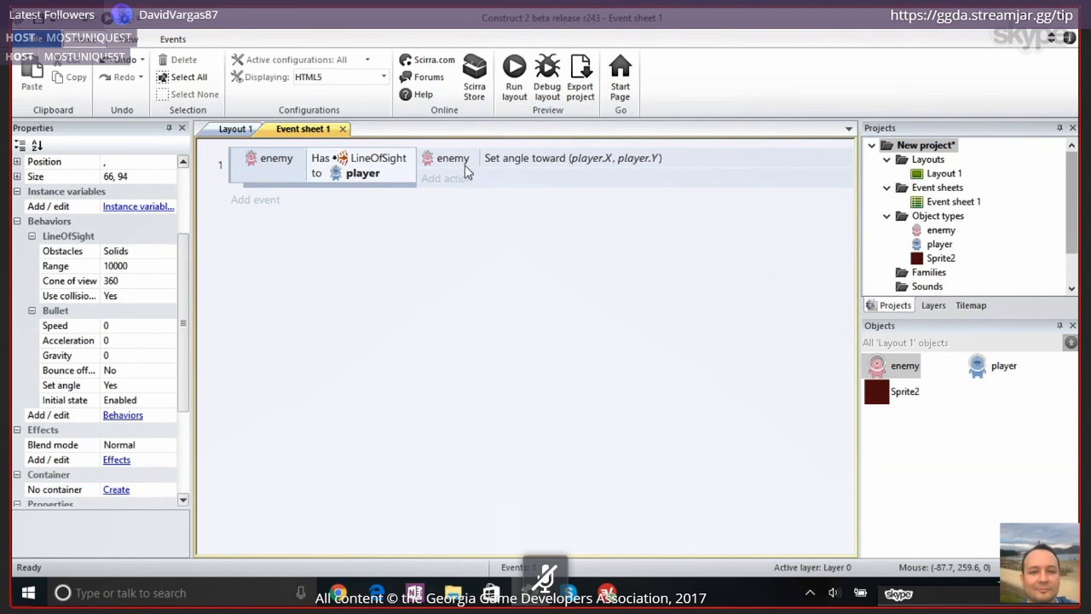
click(488, 162)
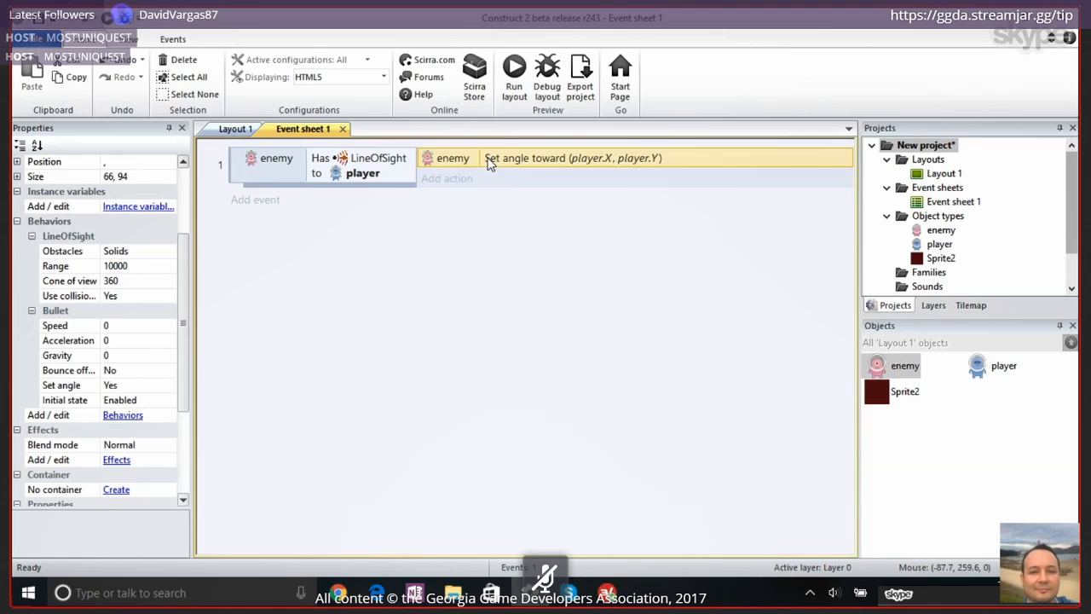
Try rotating the topmost enemy in Layout 1 about a quarter turn counter-clockwise, and undo the rotation
click(236, 129)
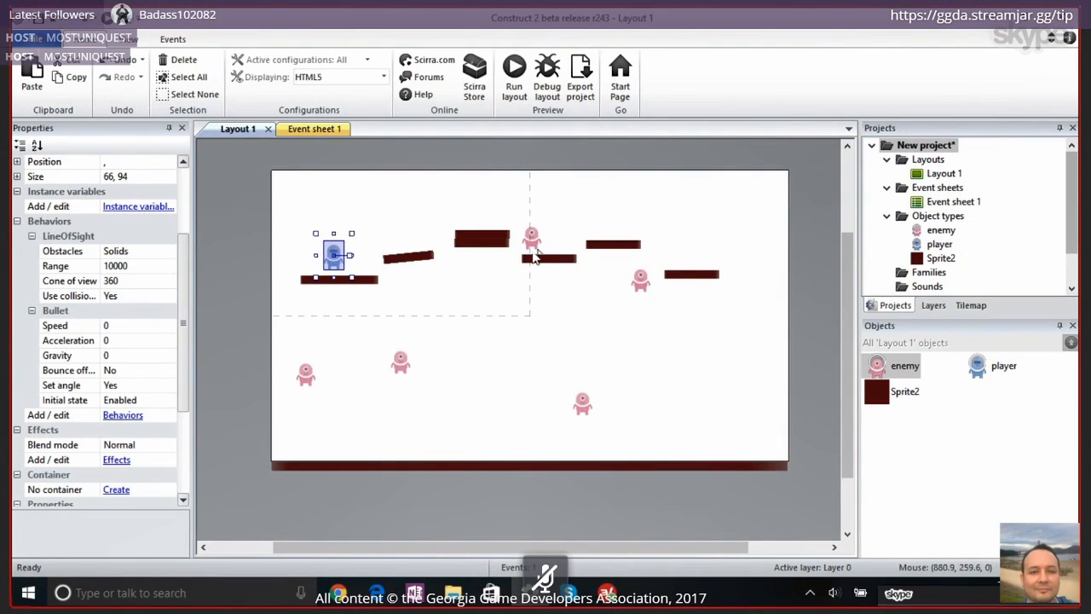
click(531, 245)
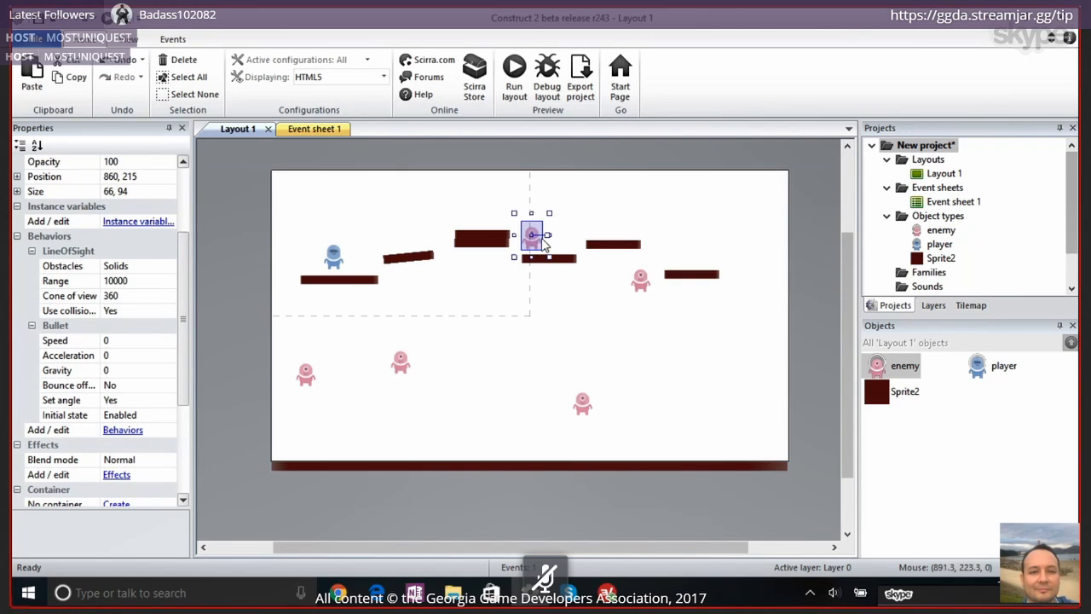
drag(546, 235, 531, 200)
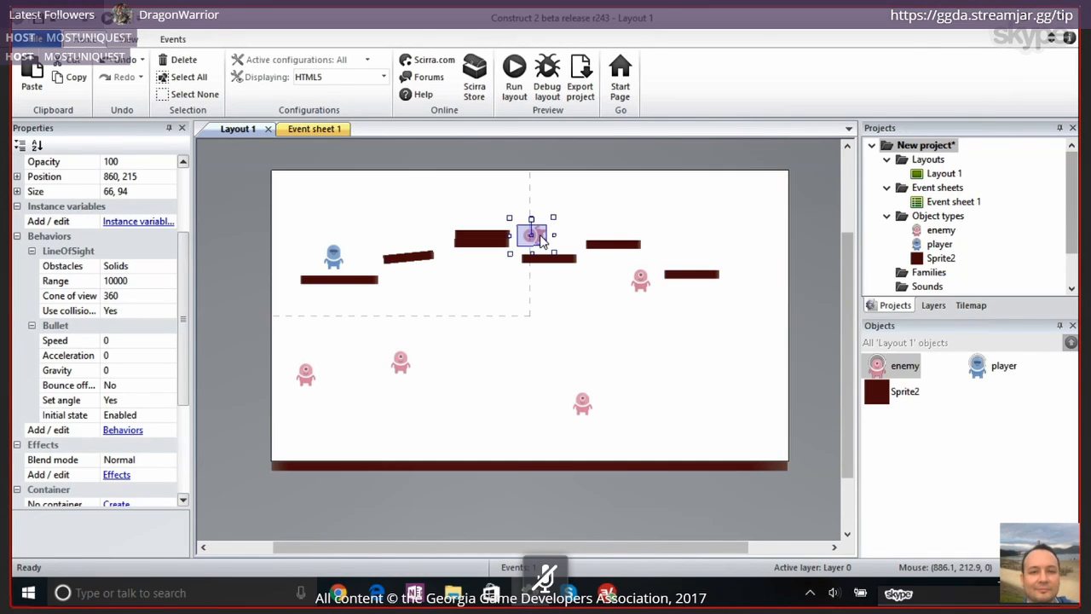
key(ctrl+z)
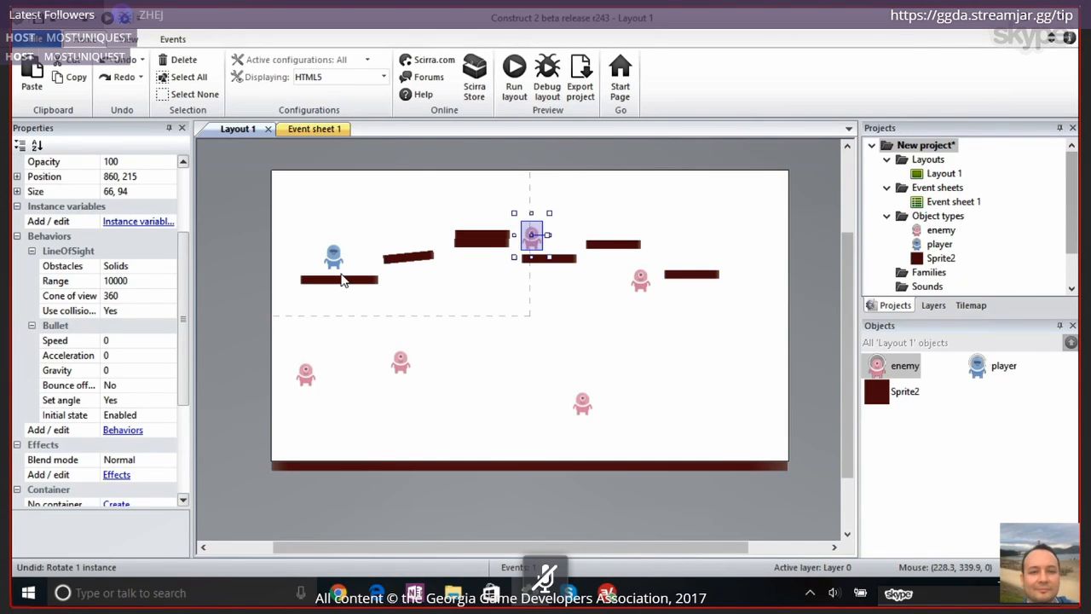
Add an enemy Bullet Set speed action with speed 300 to the line-of-sight event in Event sheet 1
click(308, 129)
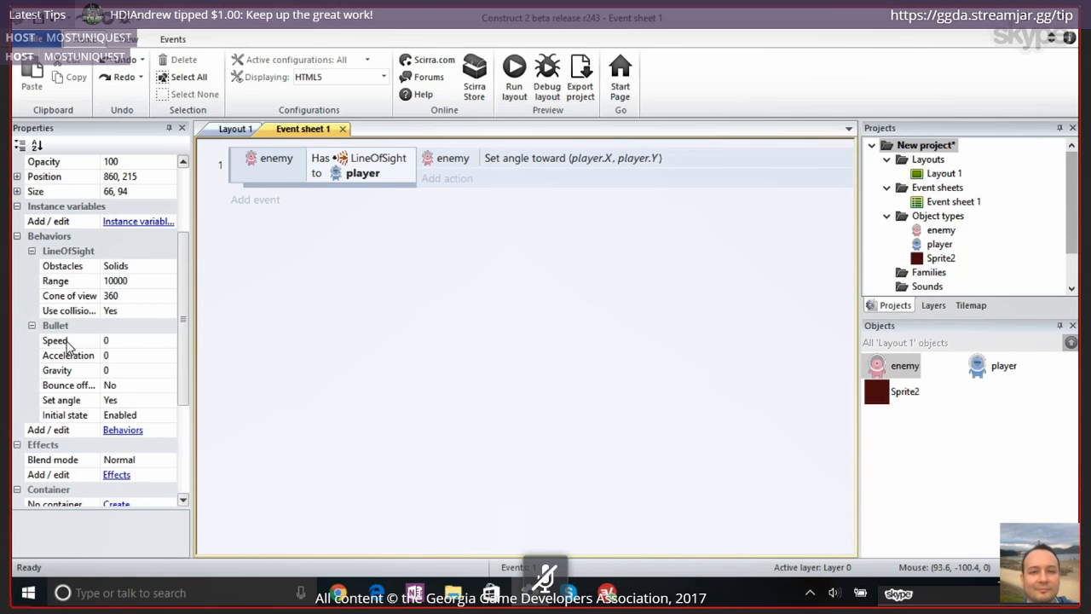
click(456, 179)
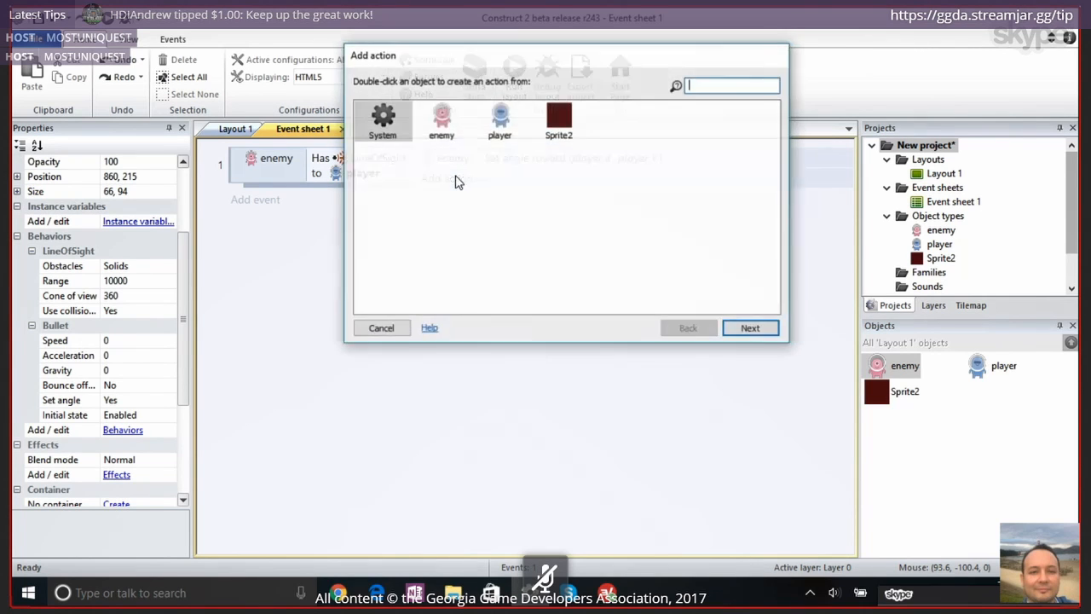
double_click(441, 124)
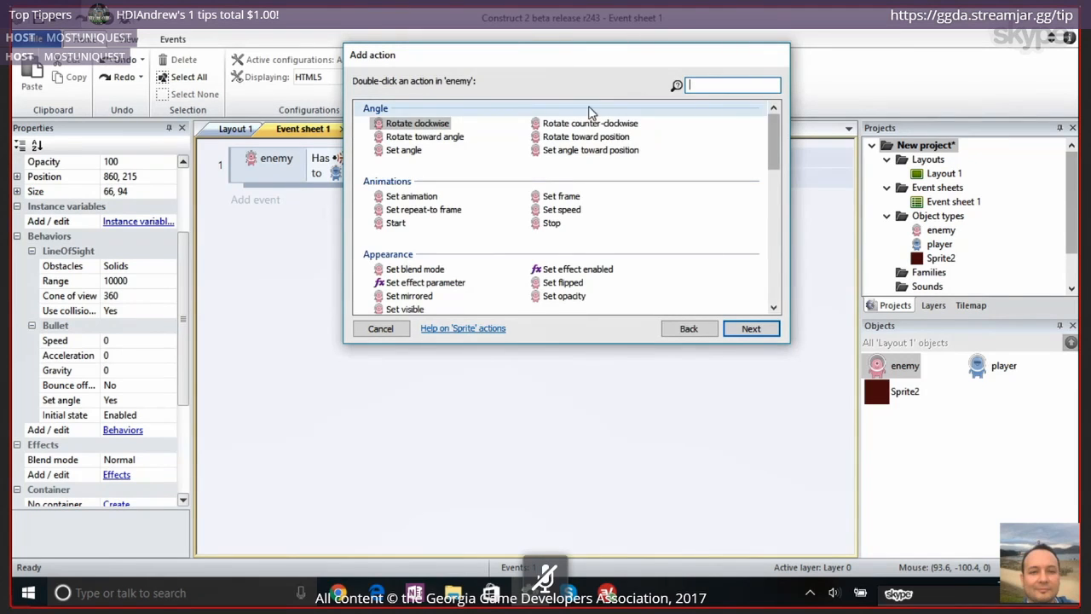
scroll(570, 202, down, 3)
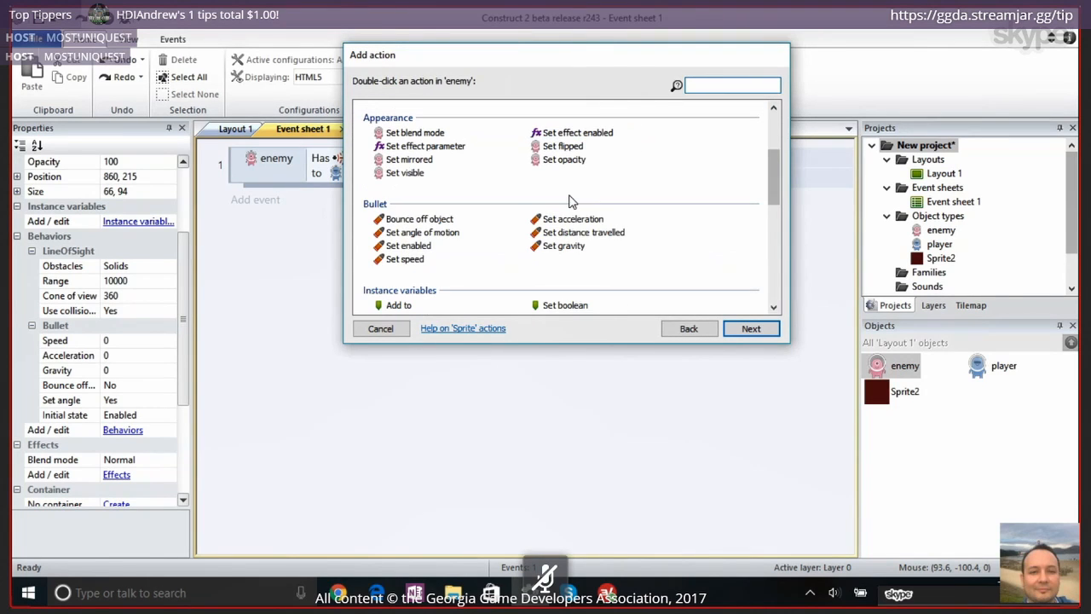
click(399, 266)
double_click(403, 262)
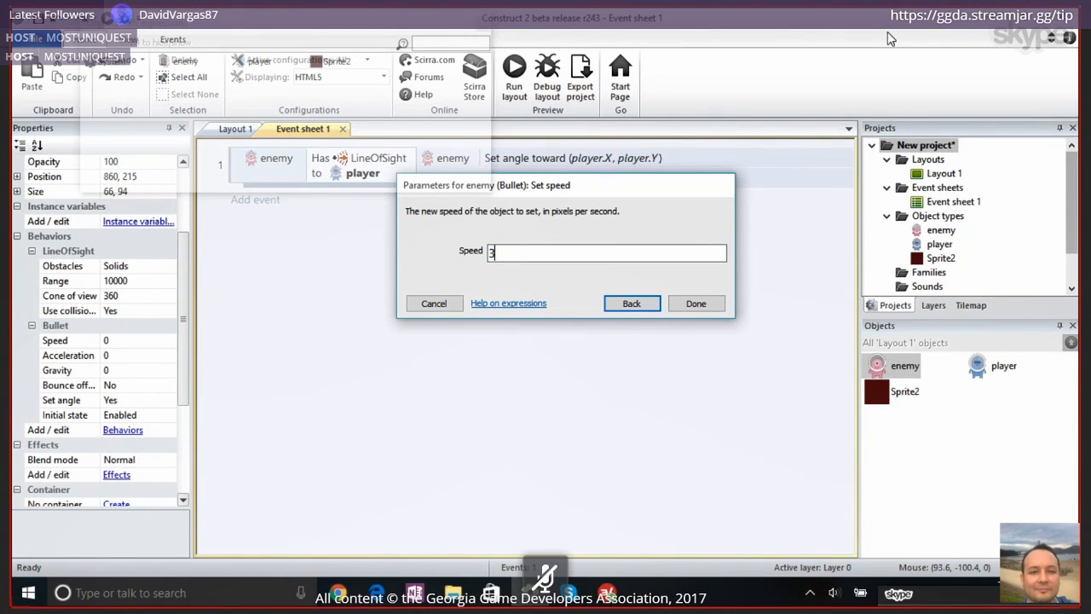
key(Return)
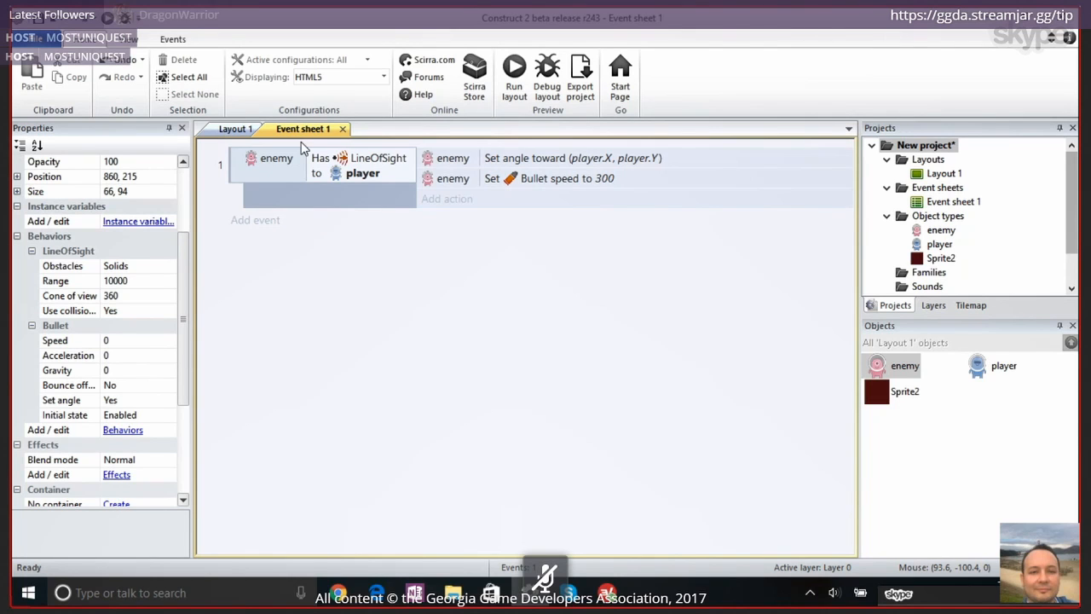
Review the line-of-sight event and its two enemy actions, and briefly preview the layout
click(238, 176)
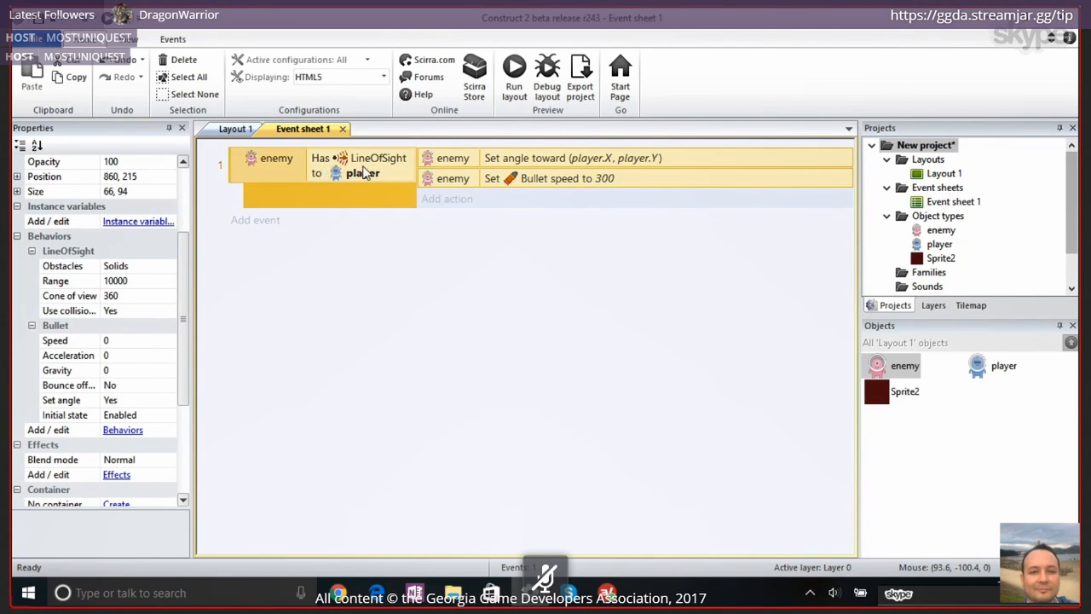
click(465, 165)
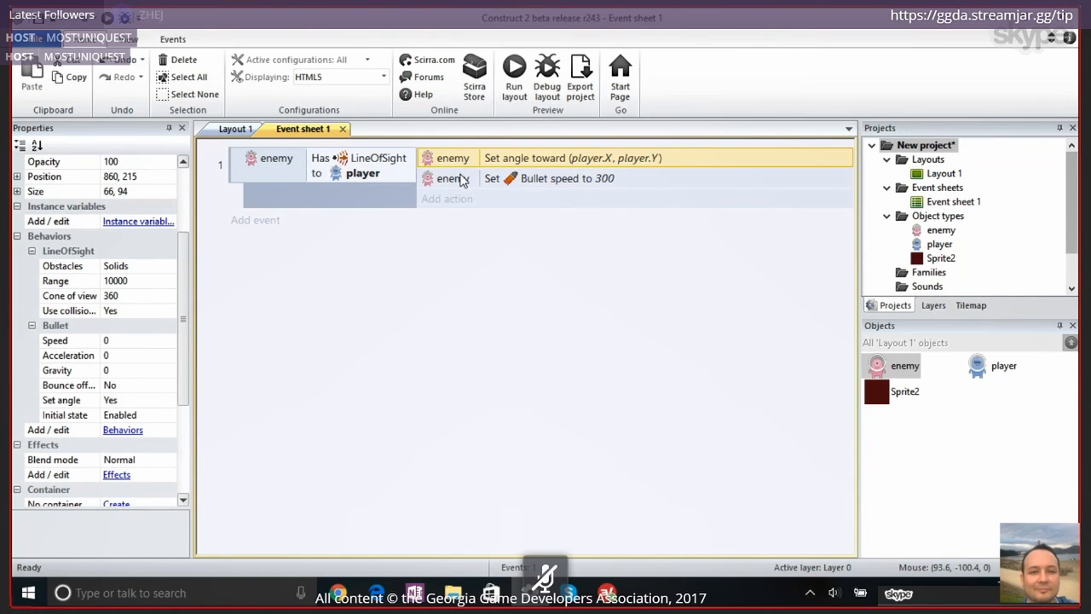
click(452, 177)
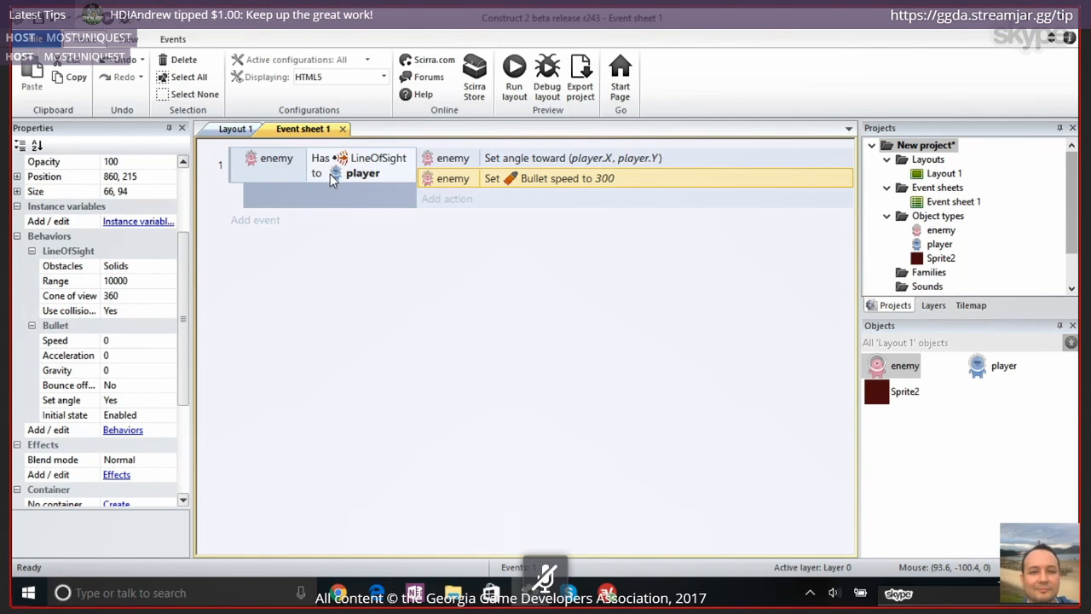
click(514, 75)
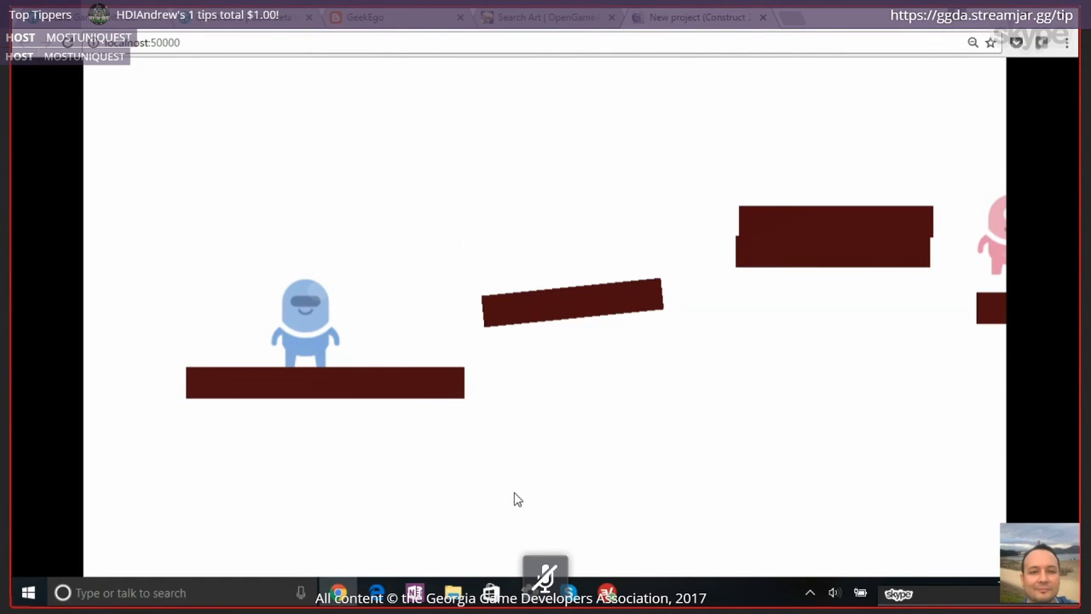
click(530, 592)
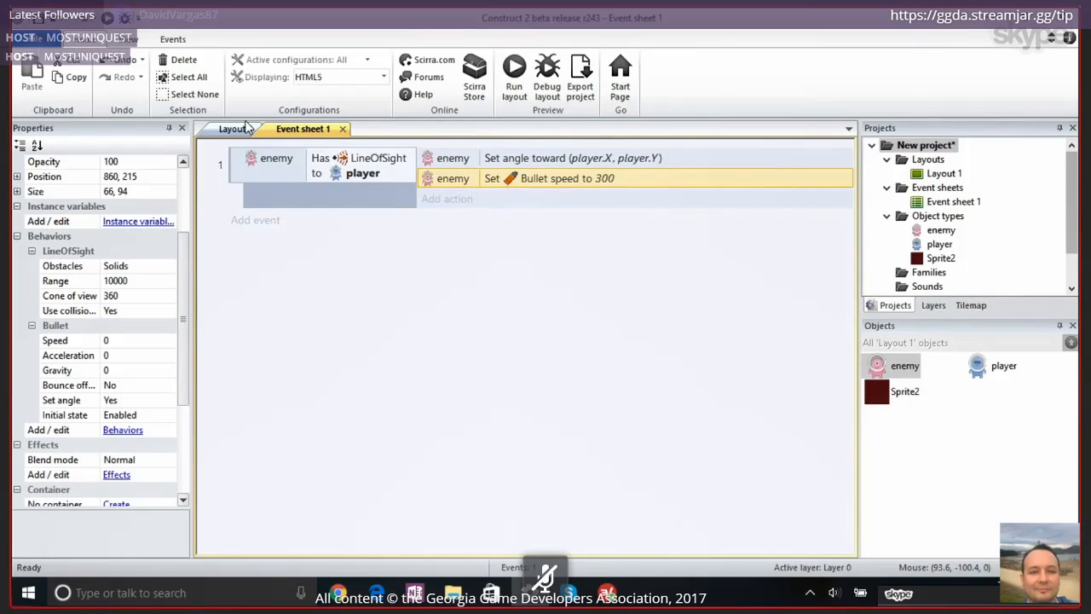
Examine the enemy's LineOfSight Obstacles setting and the Solid behavior of the platforms in Layout 1
click(232, 129)
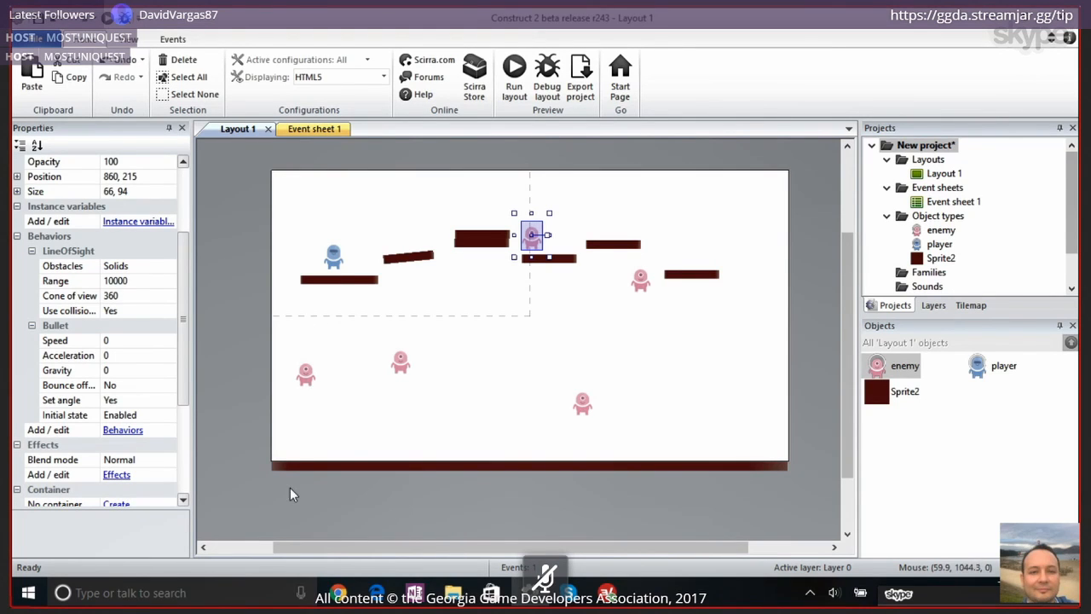
click(330, 284)
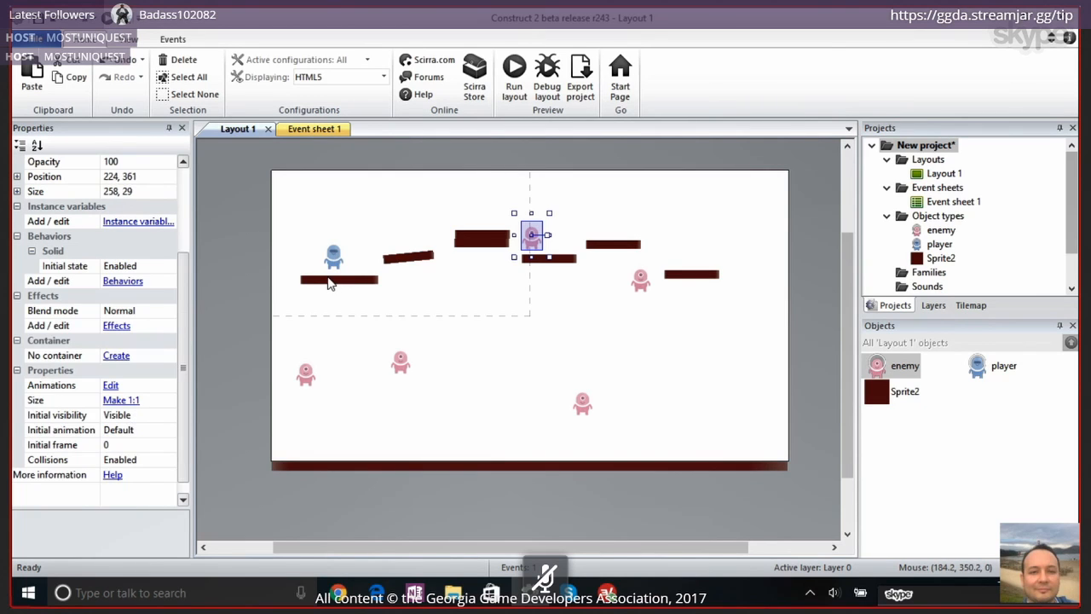
click(406, 373)
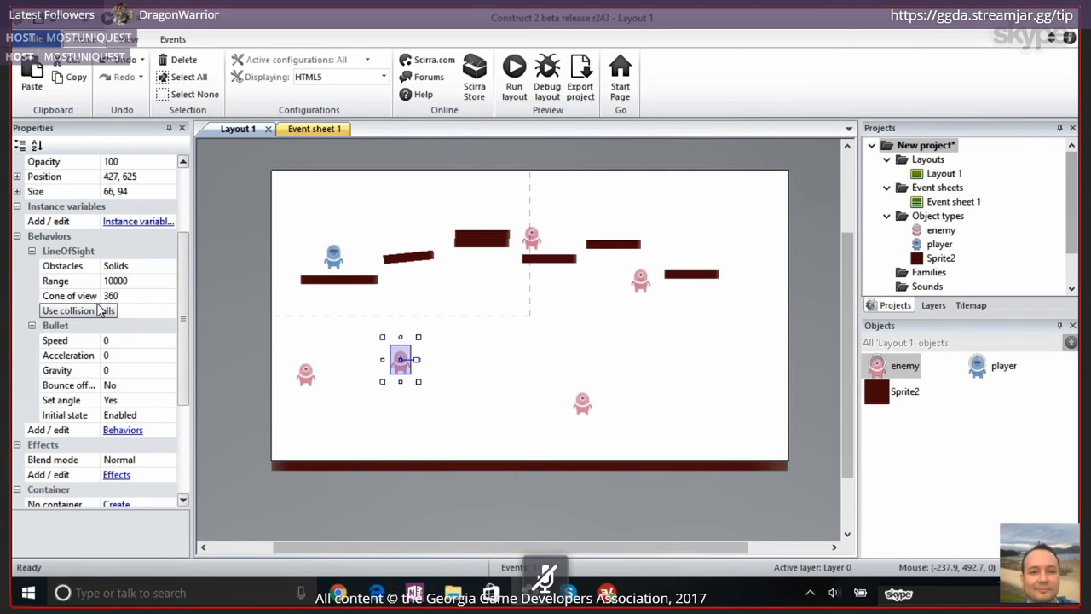
click(149, 267)
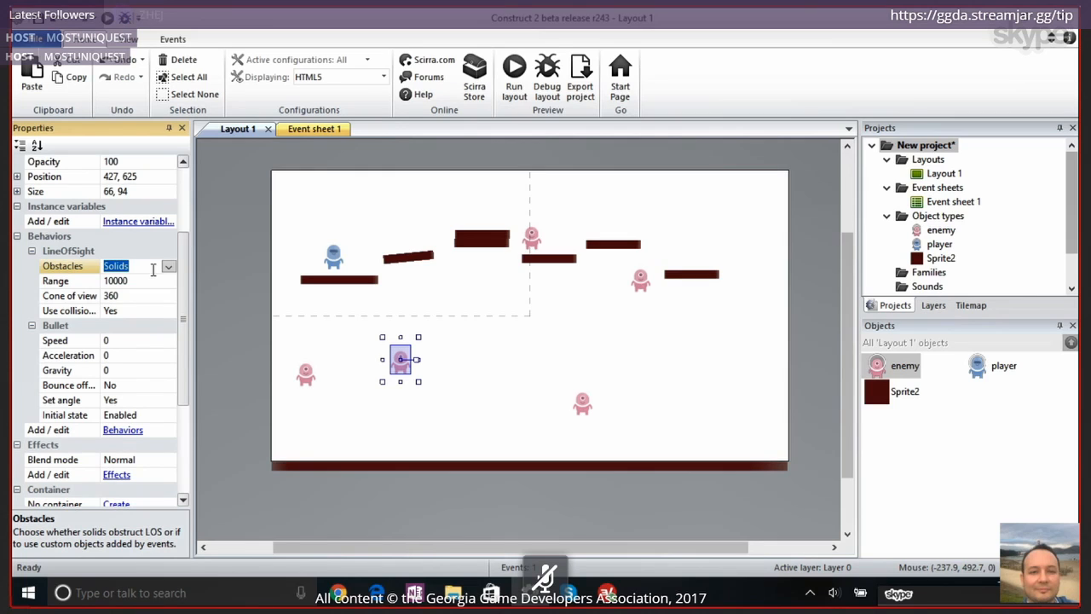
click(328, 278)
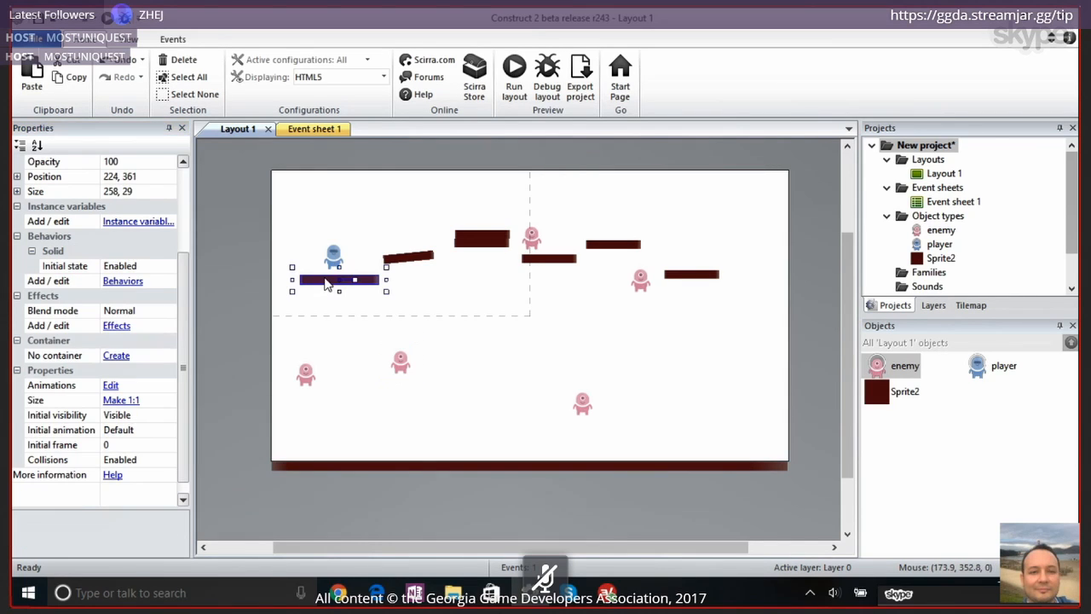
click(421, 256)
click(498, 238)
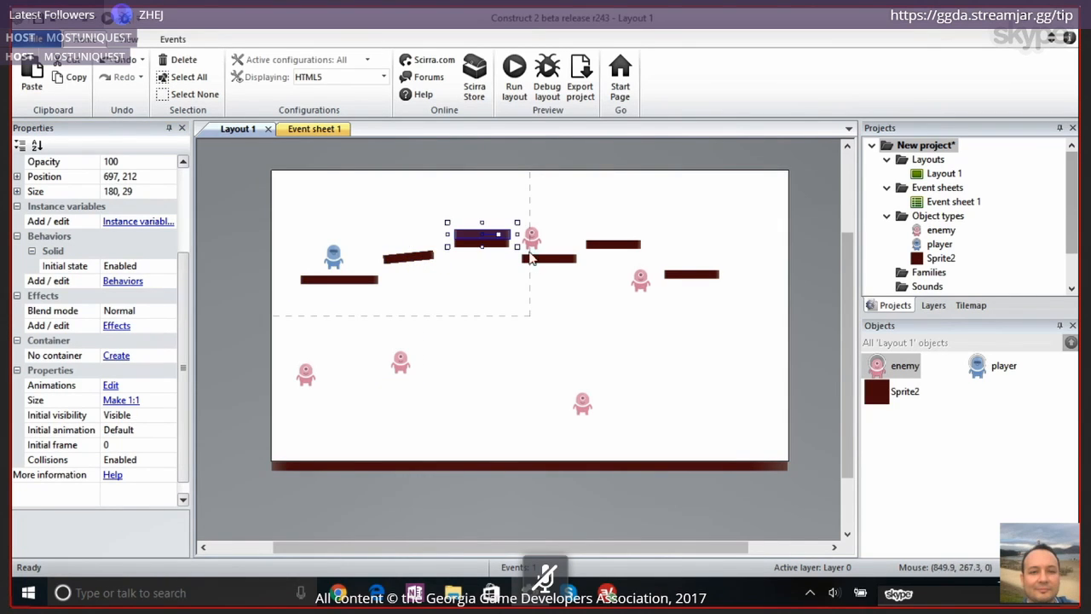
click(541, 259)
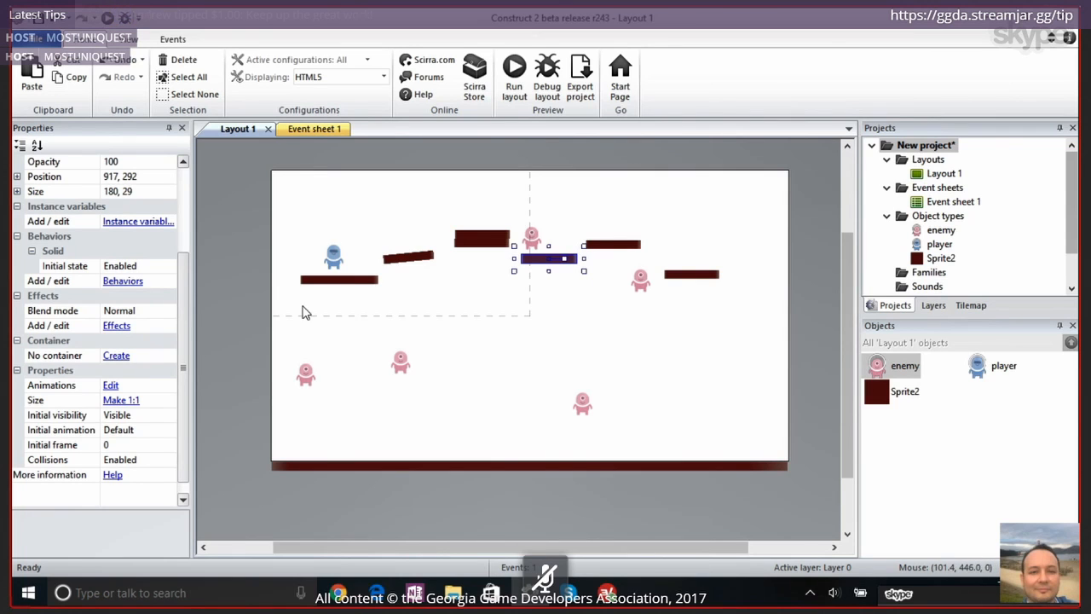
Move the lower-left enemy directly beneath the player's starting platform, to about 202, 443, and run the layout
click(305, 374)
drag(306, 376, 334, 315)
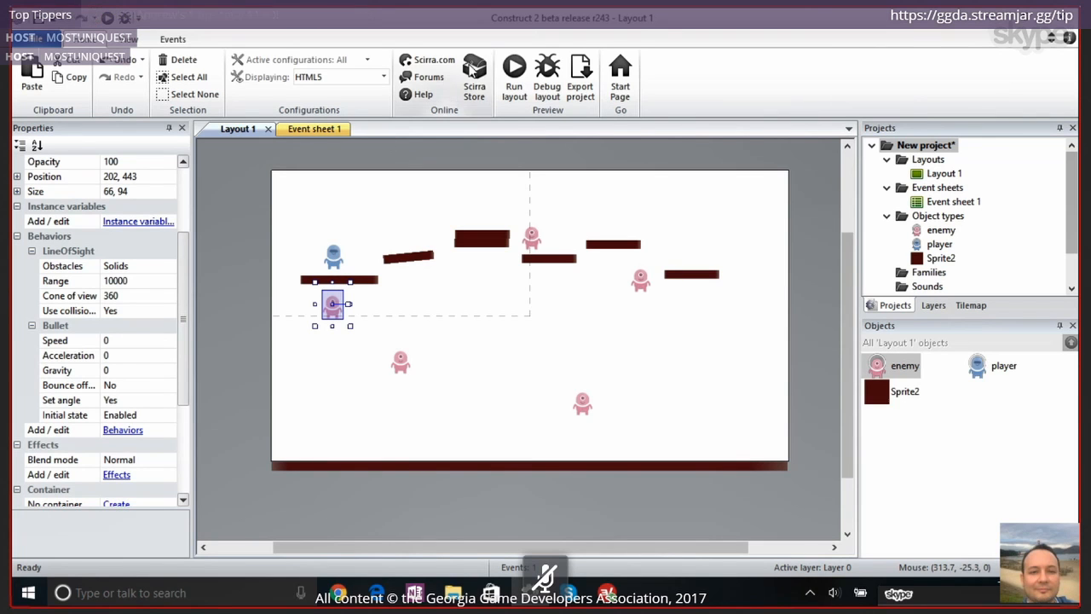
click(514, 76)
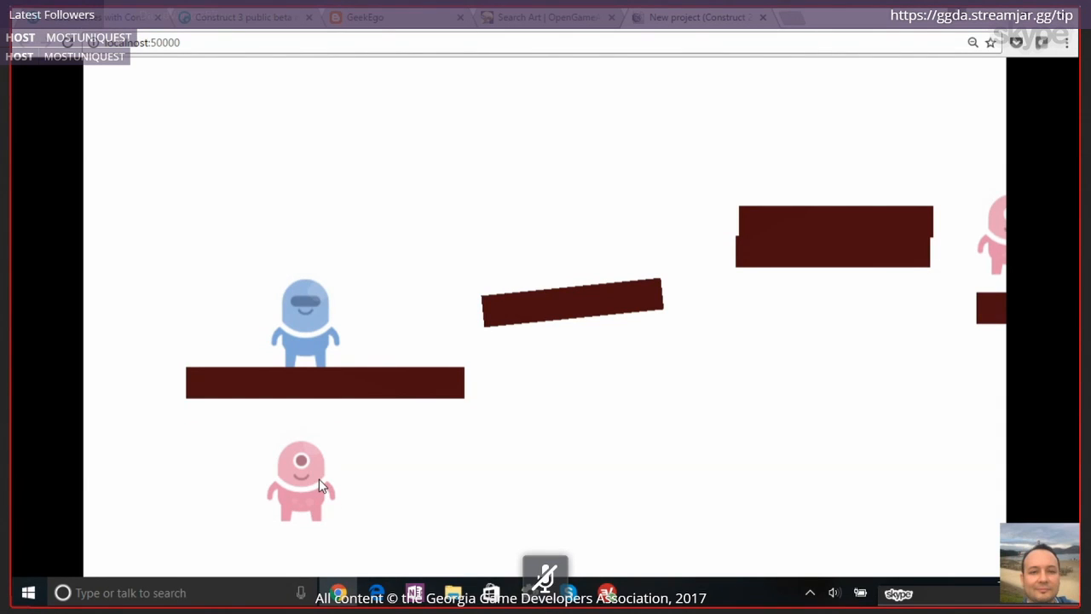
Playtest by running and jumping the player across the platforms to check how the enemies chase on line of sight
key(Right)
key(Up)
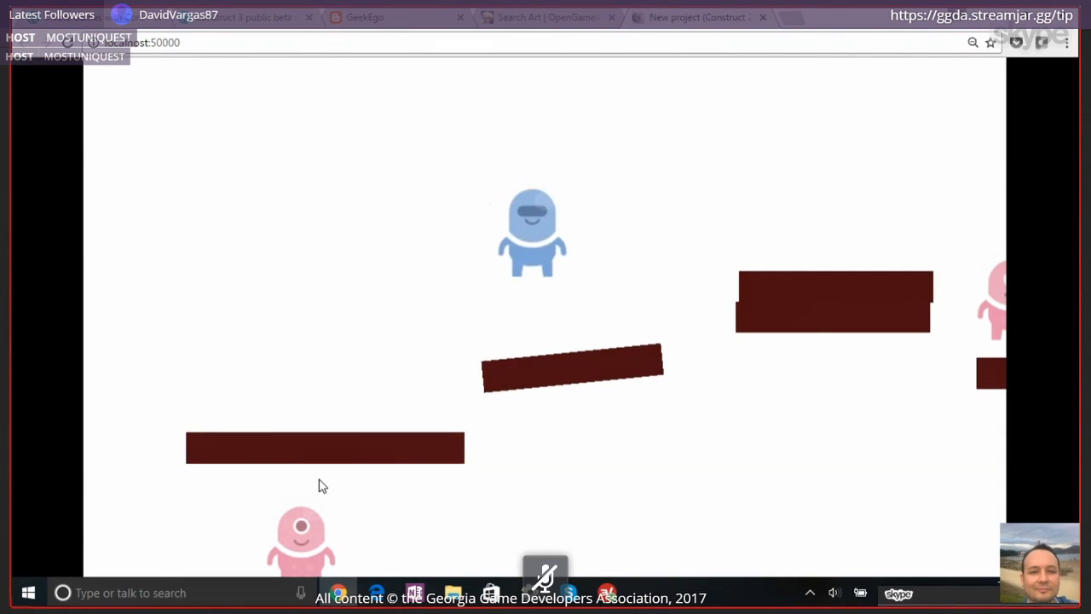
key(Right)
key(Left)
key(Up)
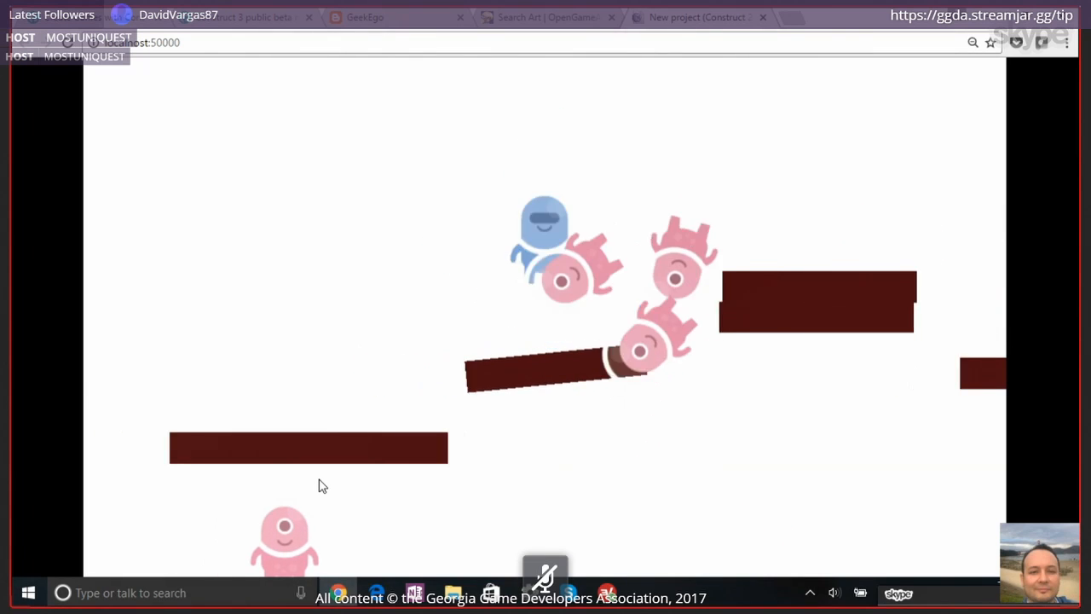
key(Right)
key(Left)
key(Up)
key(Right)
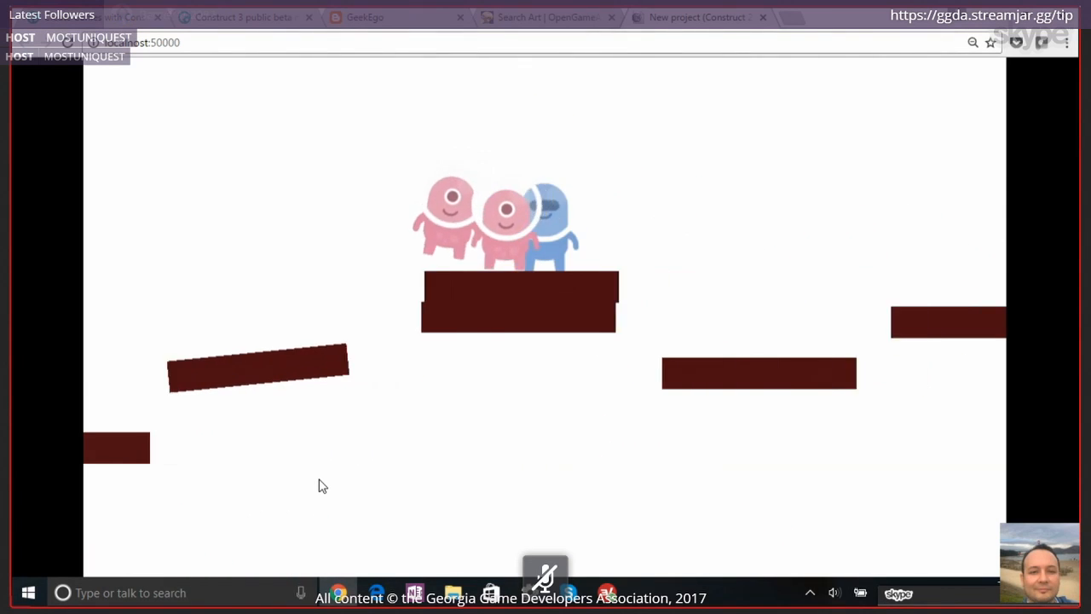
key(Left)
key(Right)
key(Up)
key(Left)
key(Up)
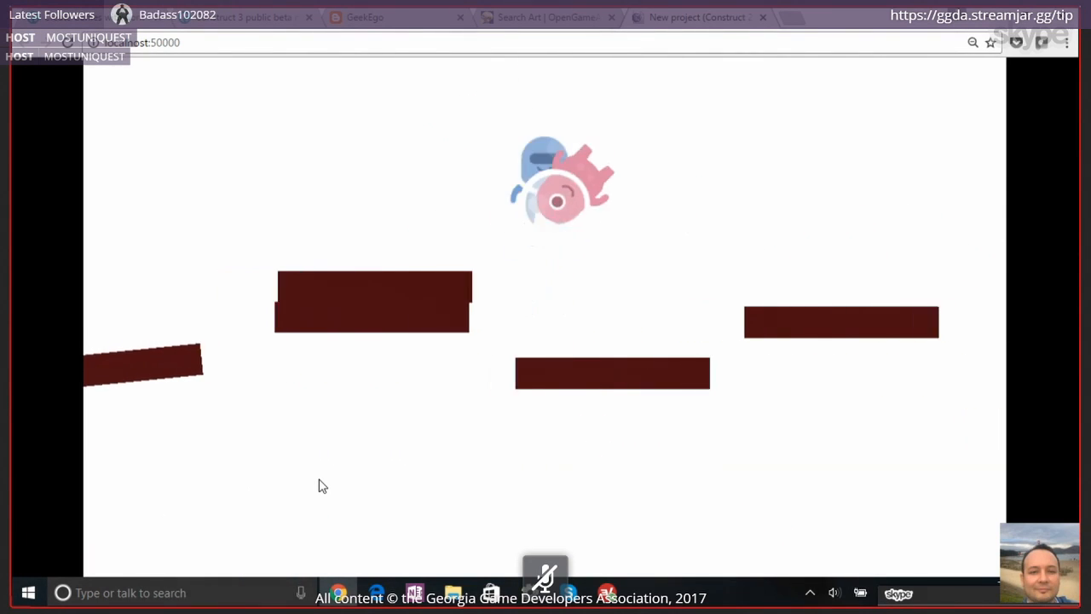
key(Up)
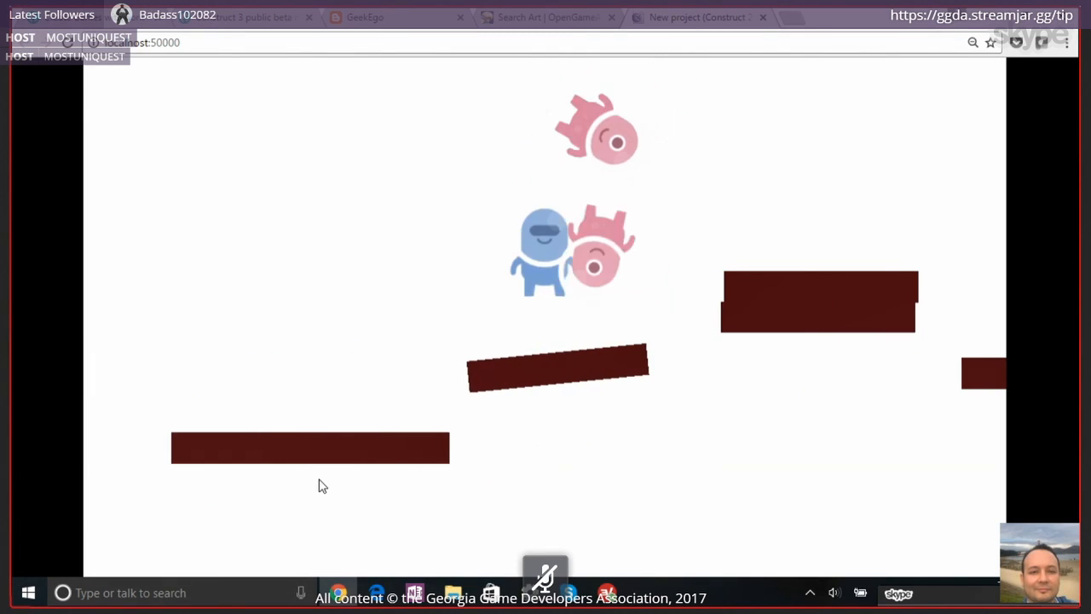
key(Left)
key(Right)
key(Up)
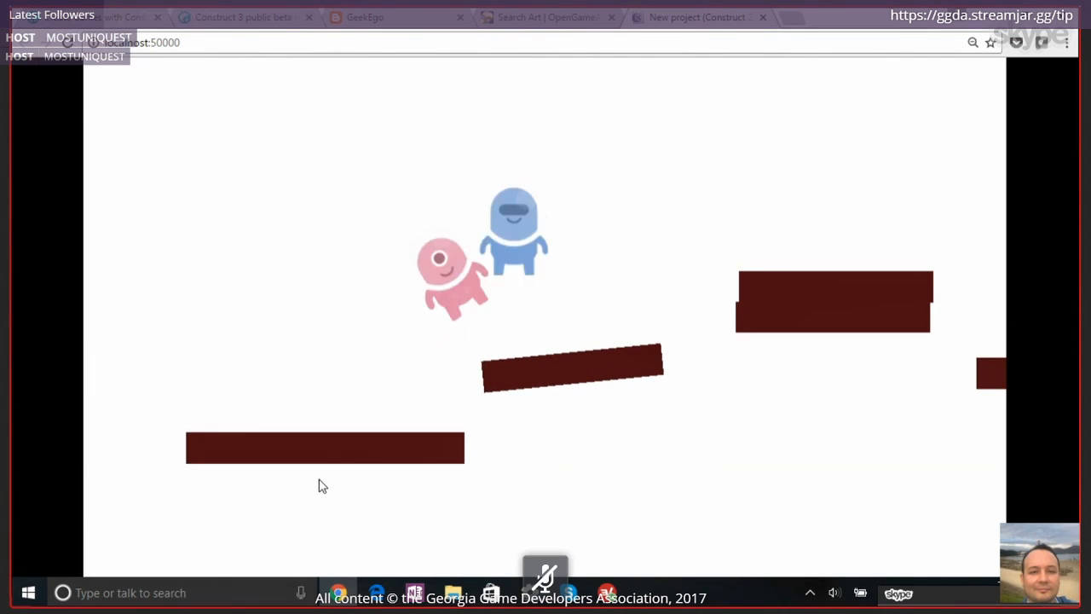
key(Up)
key(Right)
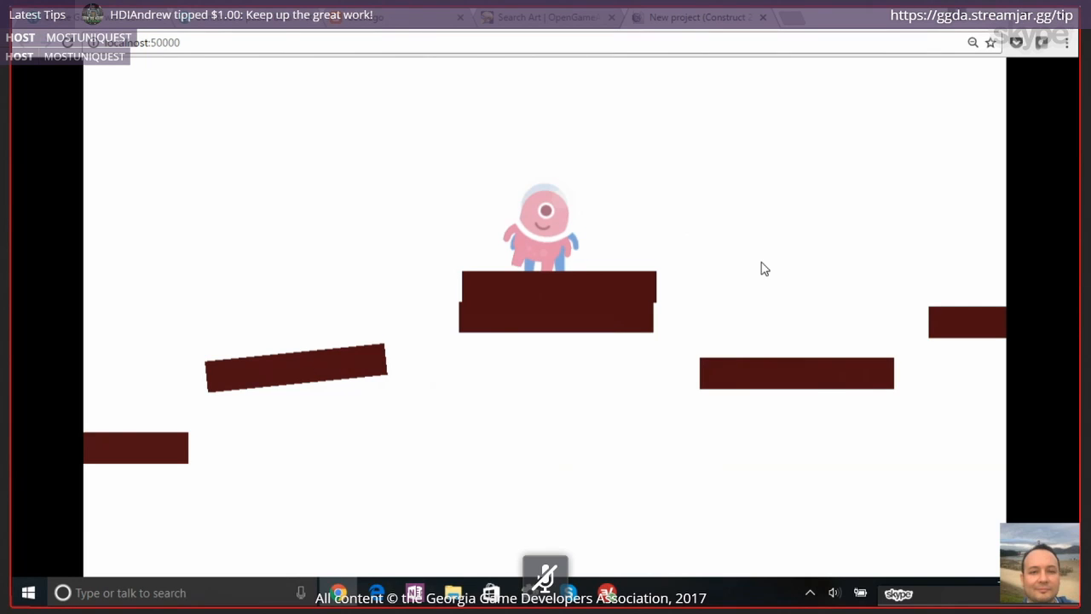
key(Up)
key(Up)
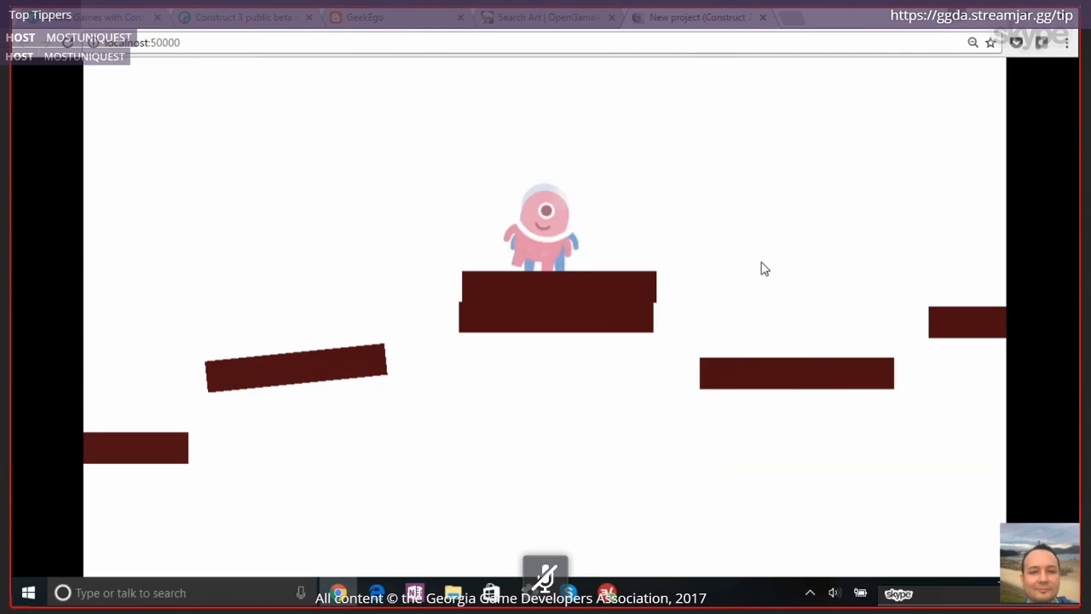
key(Up)
key(Right)
key(Up)
key(Left)
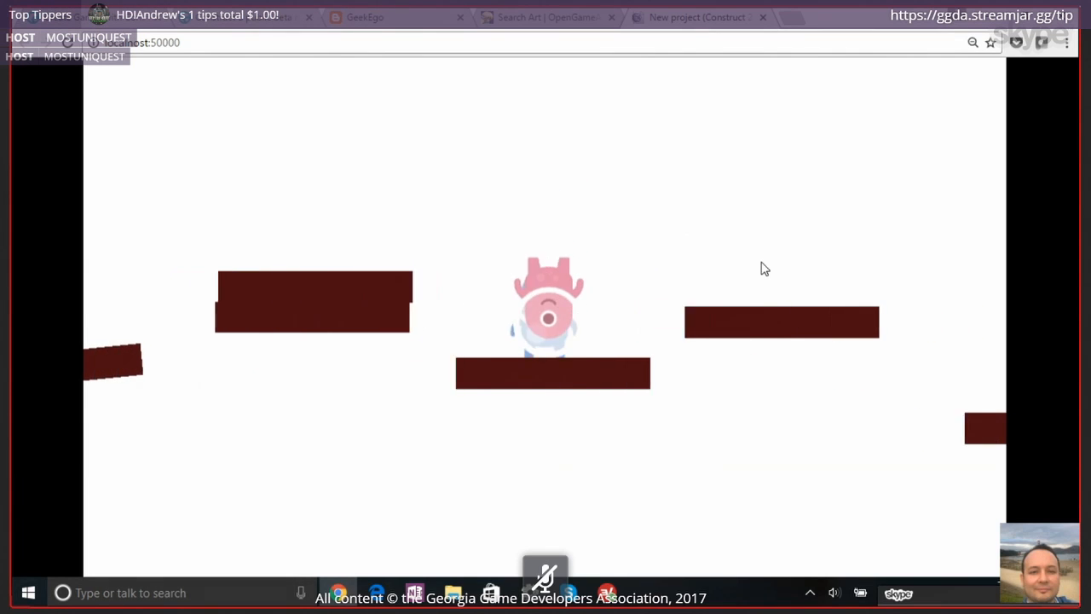
key(Left)
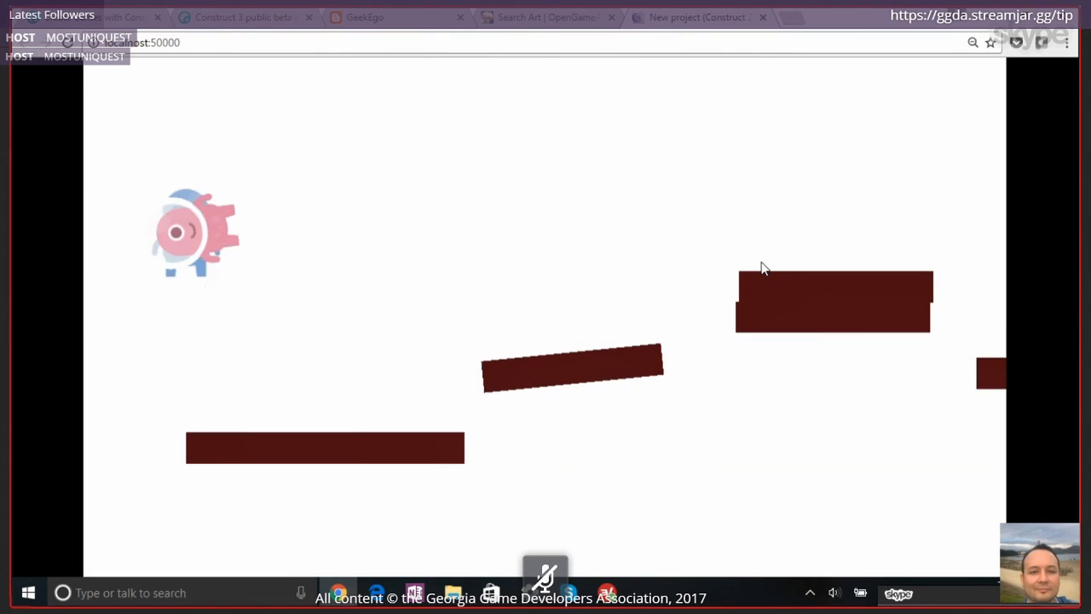
key(Up)
key(Right)
key(Right)
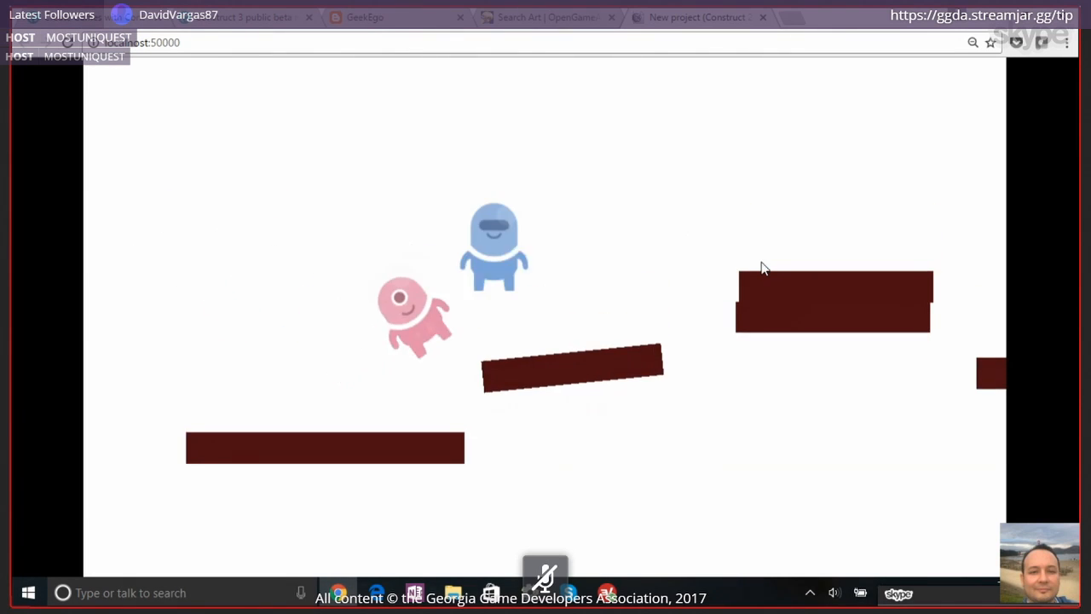
key(Up)
key(Up)
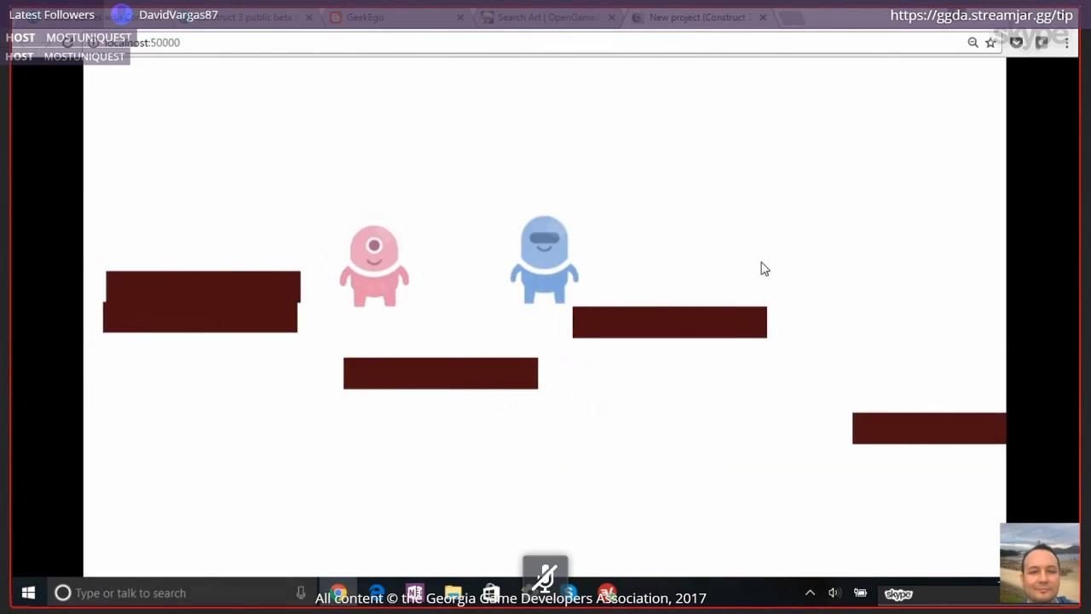
key(Left)
key(Left)
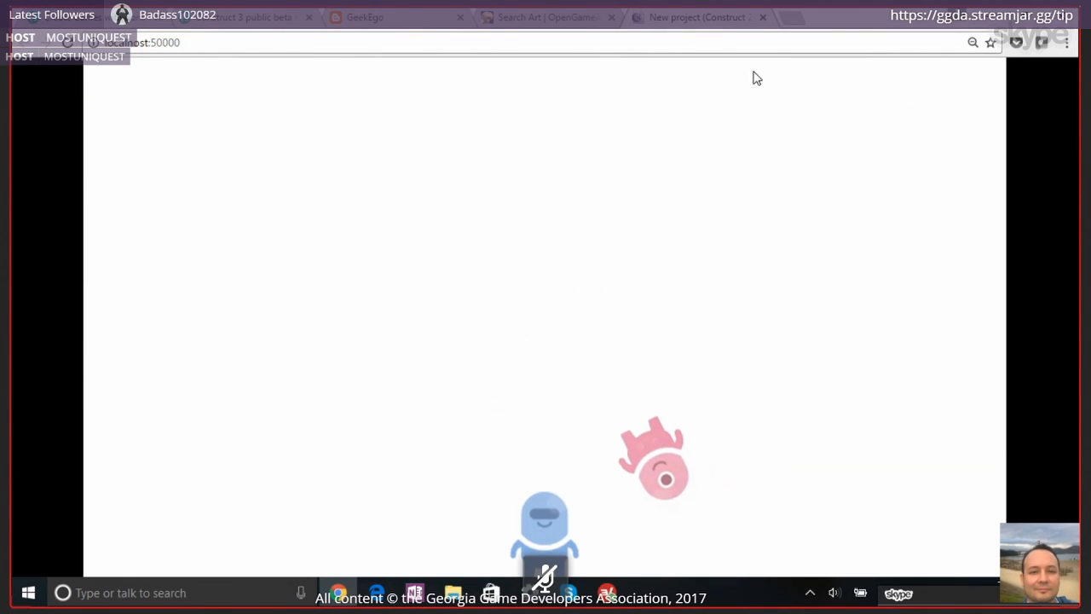
Close the game preview and go back to Event sheet 1 in Construct 2
click(764, 17)
key(alt+Tab)
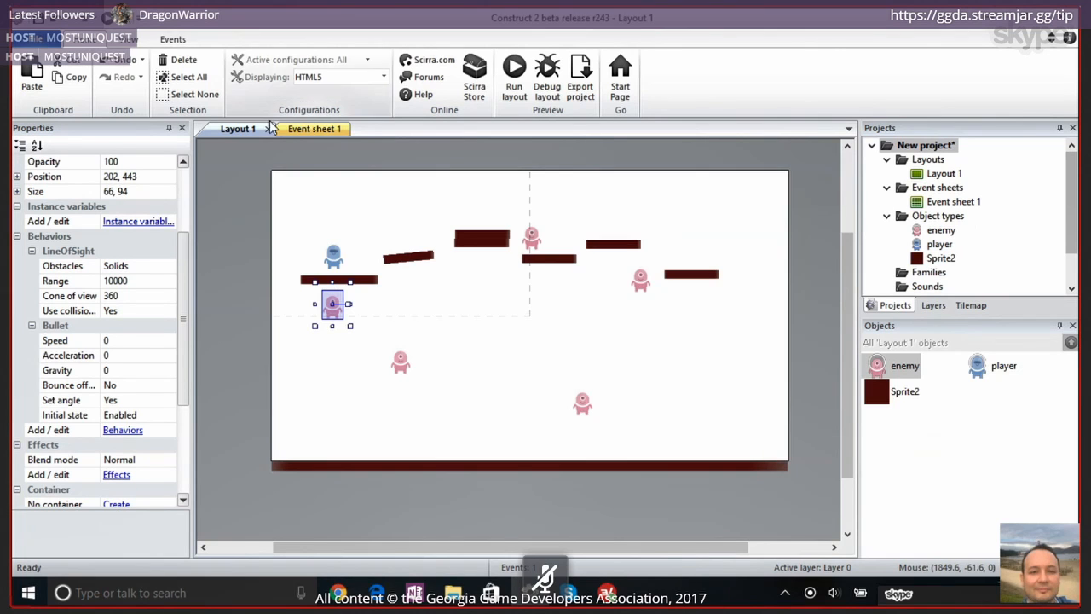
click(306, 129)
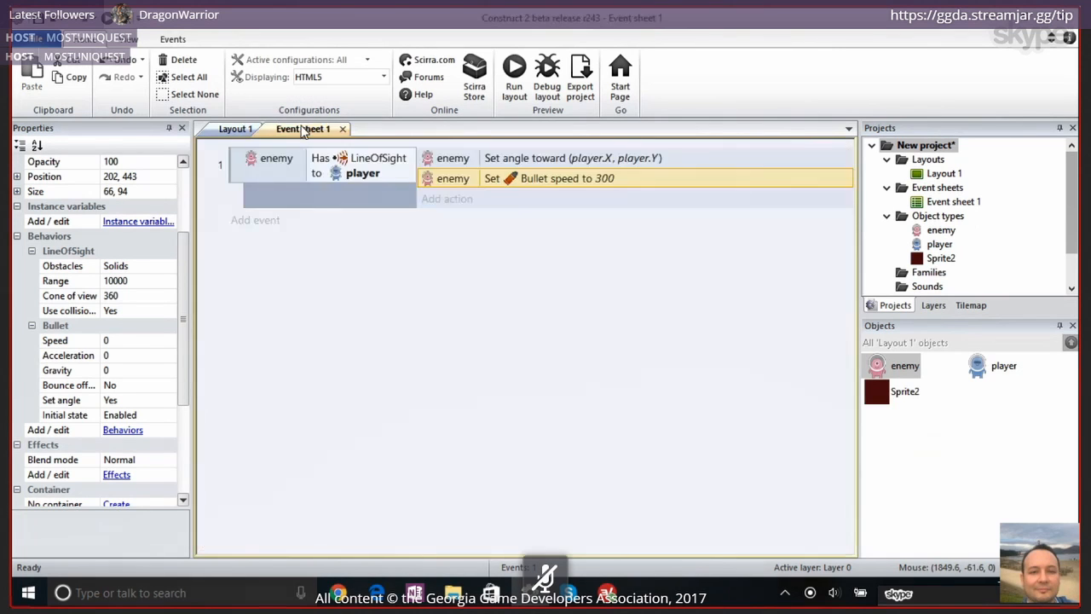
click(245, 176)
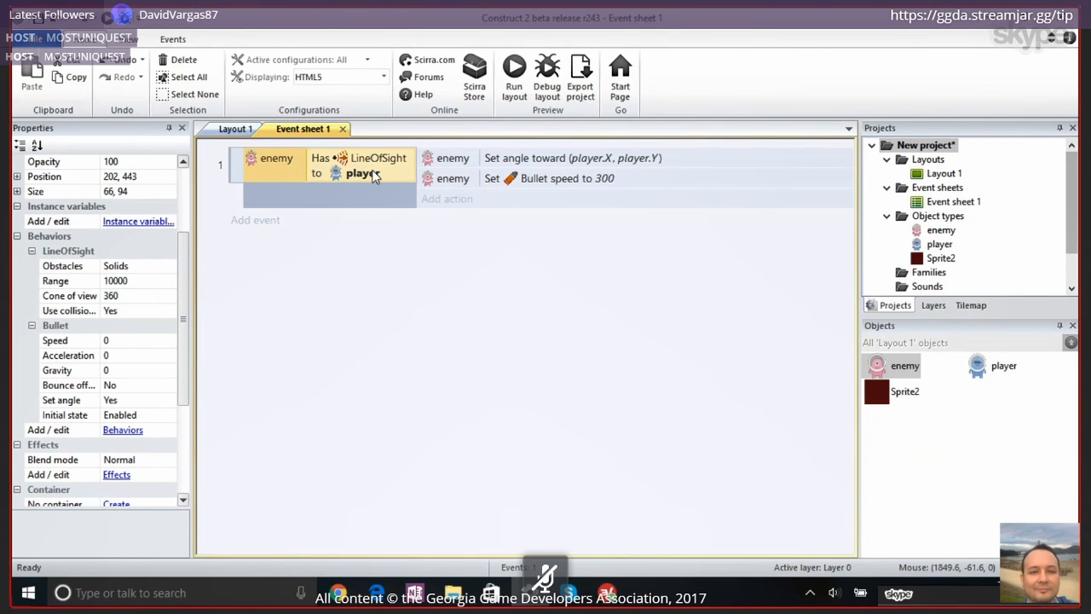
click(523, 163)
click(554, 179)
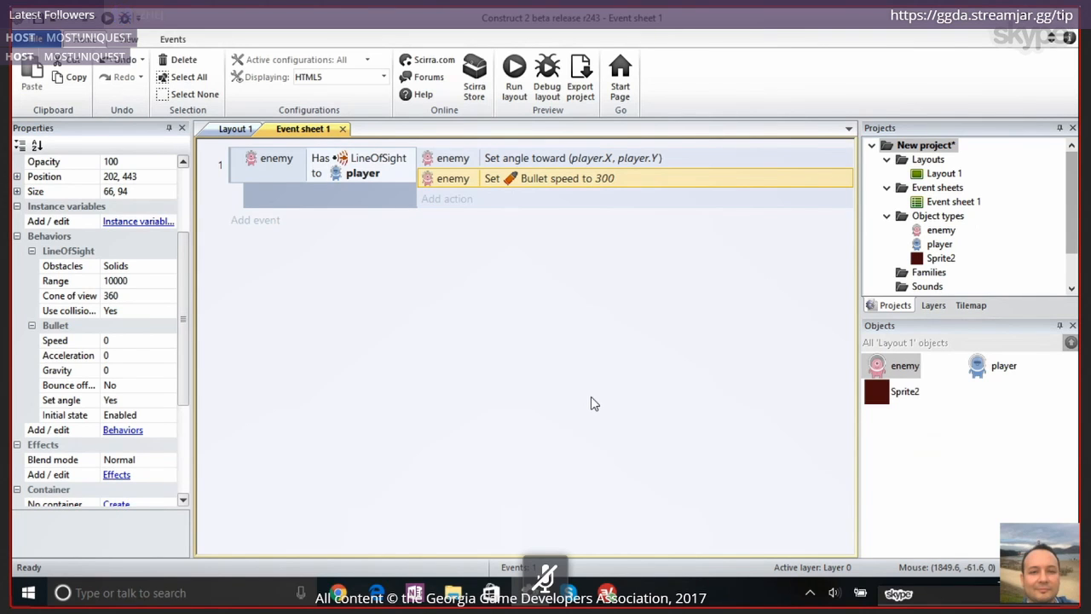
Add an event for the enemy with the condition On collision with another object, choosing player as the object
click(254, 220)
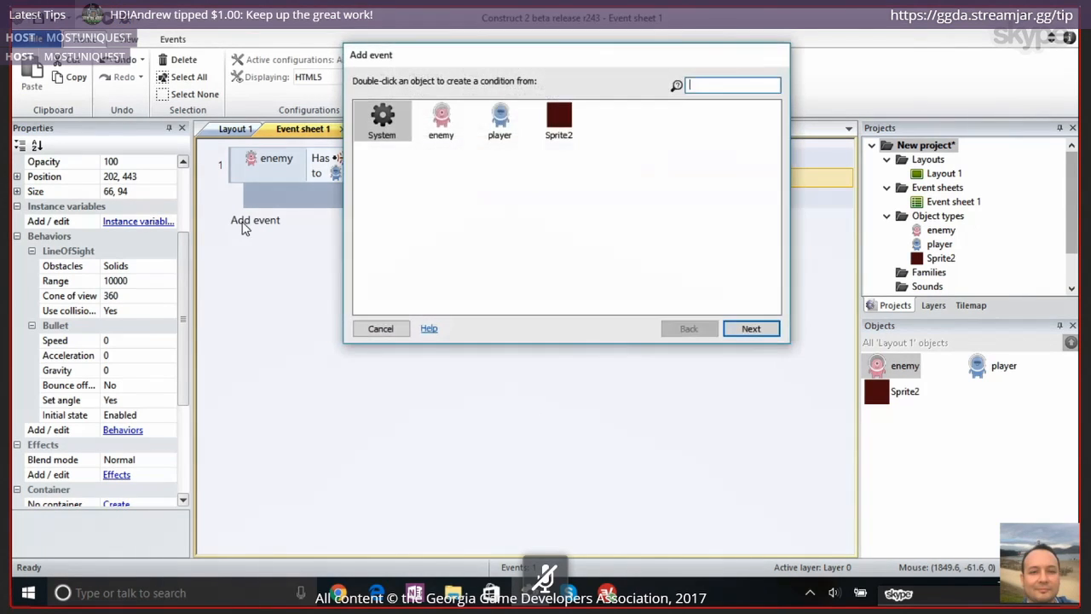
double_click(443, 128)
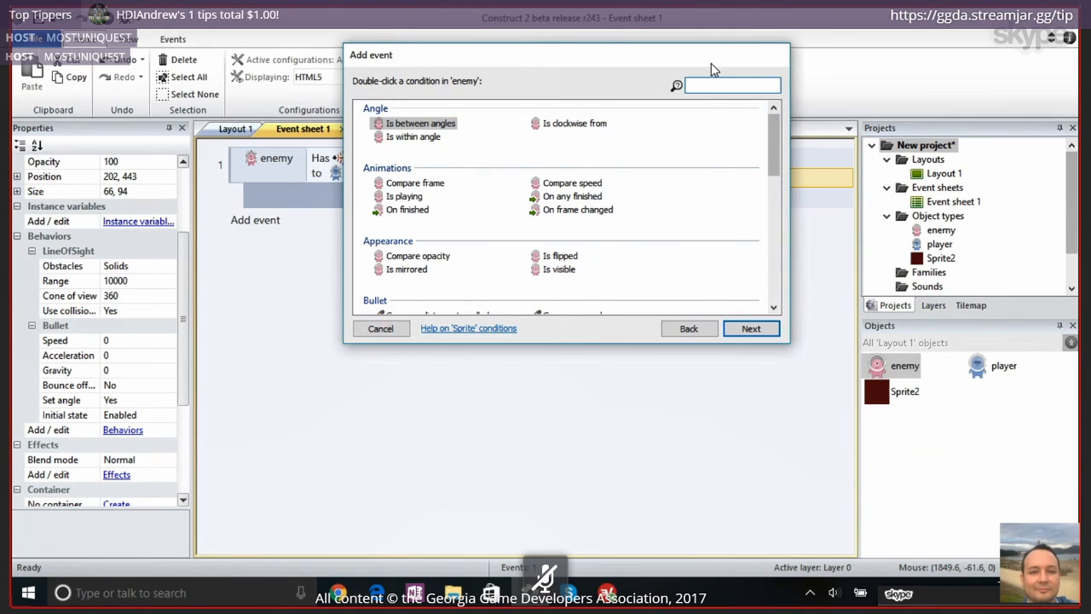
text(co)
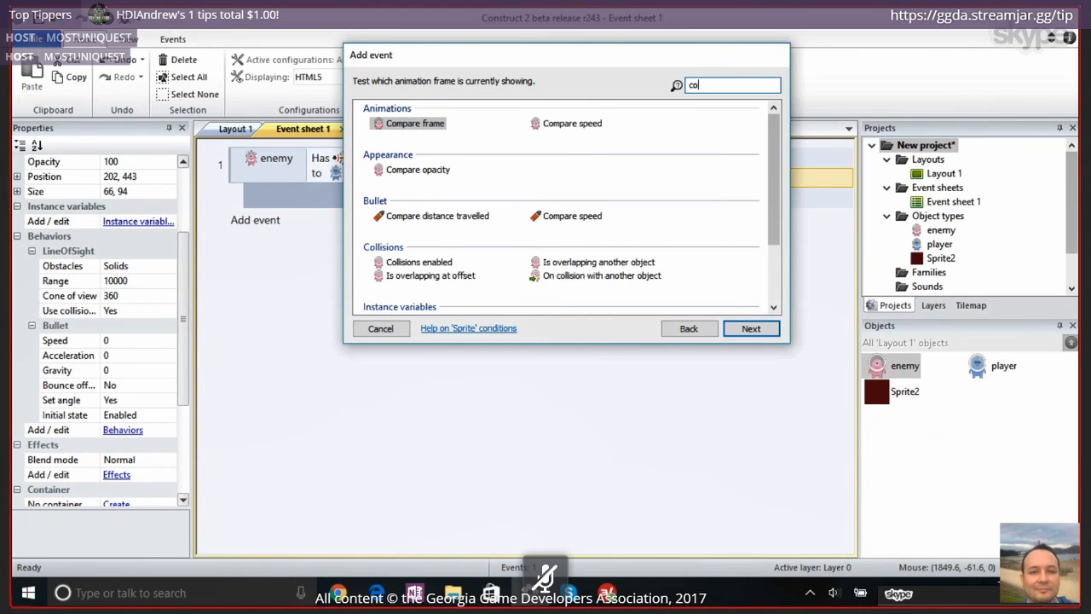
text(l)
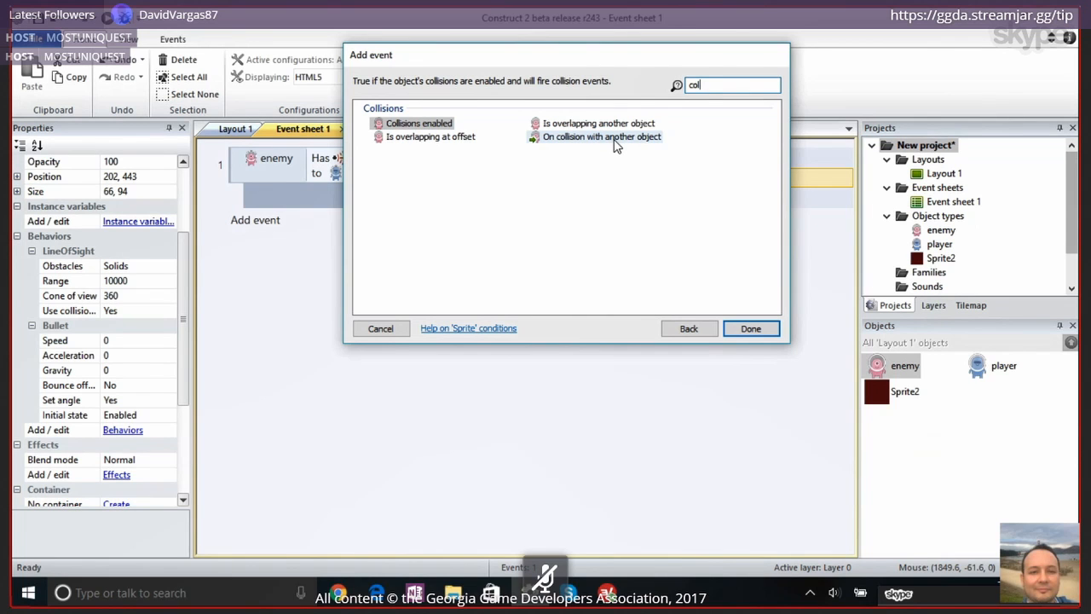
double_click(614, 140)
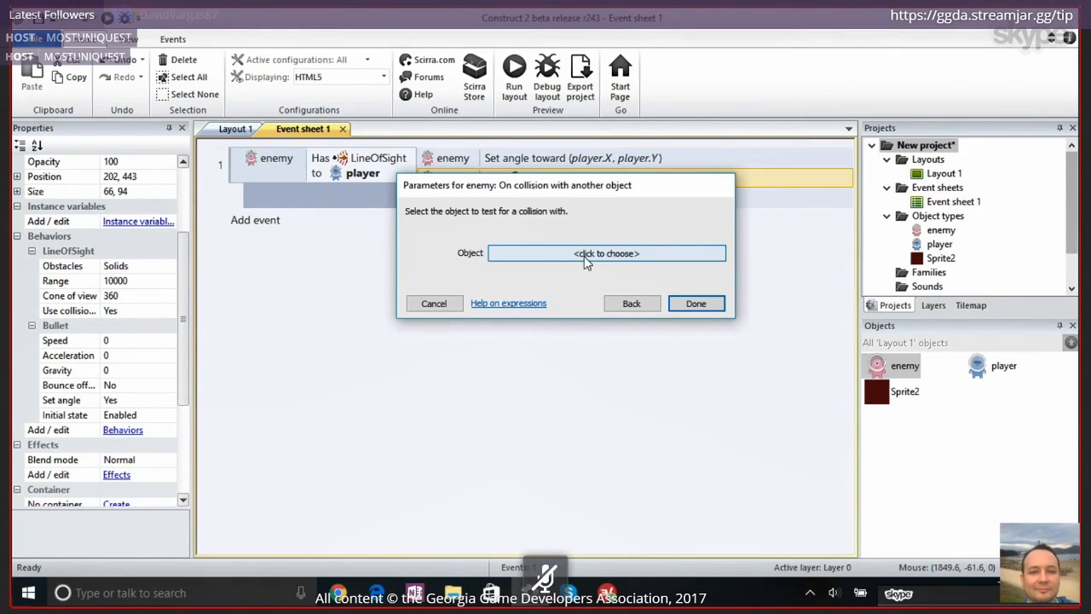
click(525, 263)
click(475, 96)
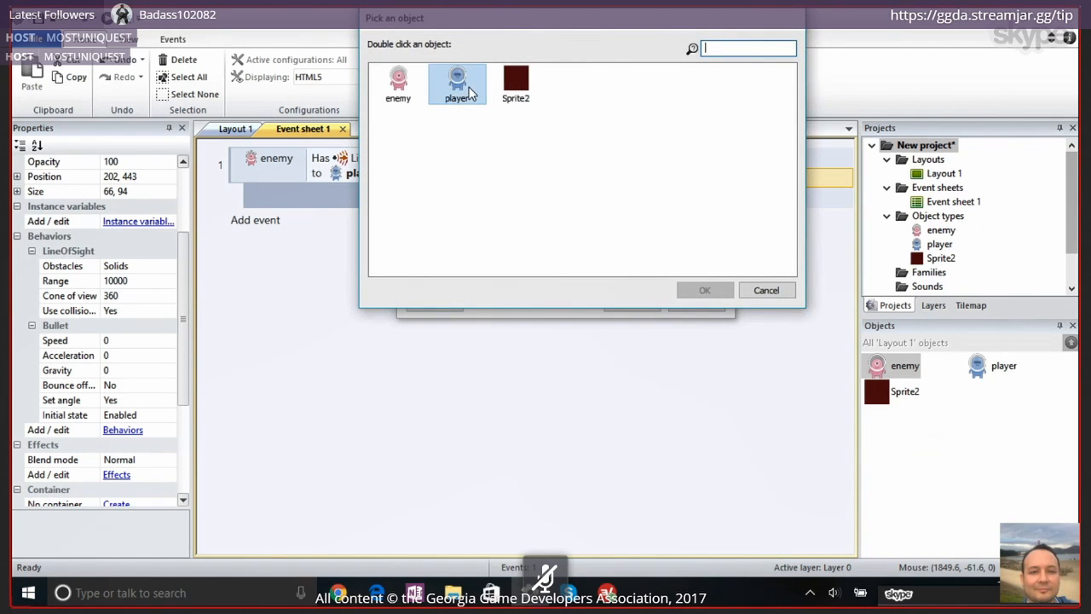
click(703, 288)
click(695, 318)
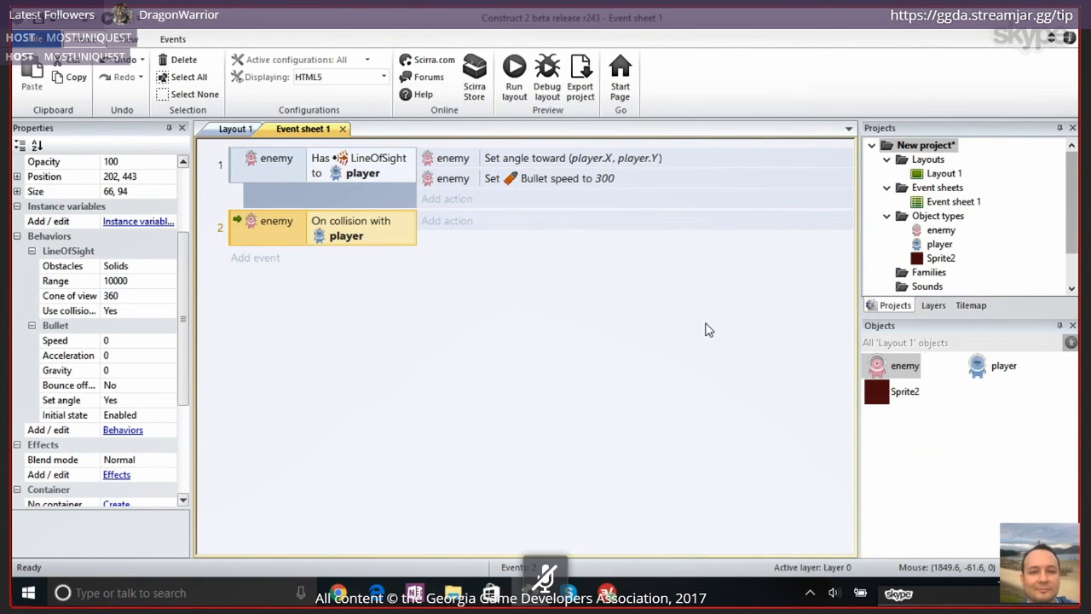
Copy the enemy's Set Bullet speed action from event 1 into the collision event and set its speed to 0
click(432, 180)
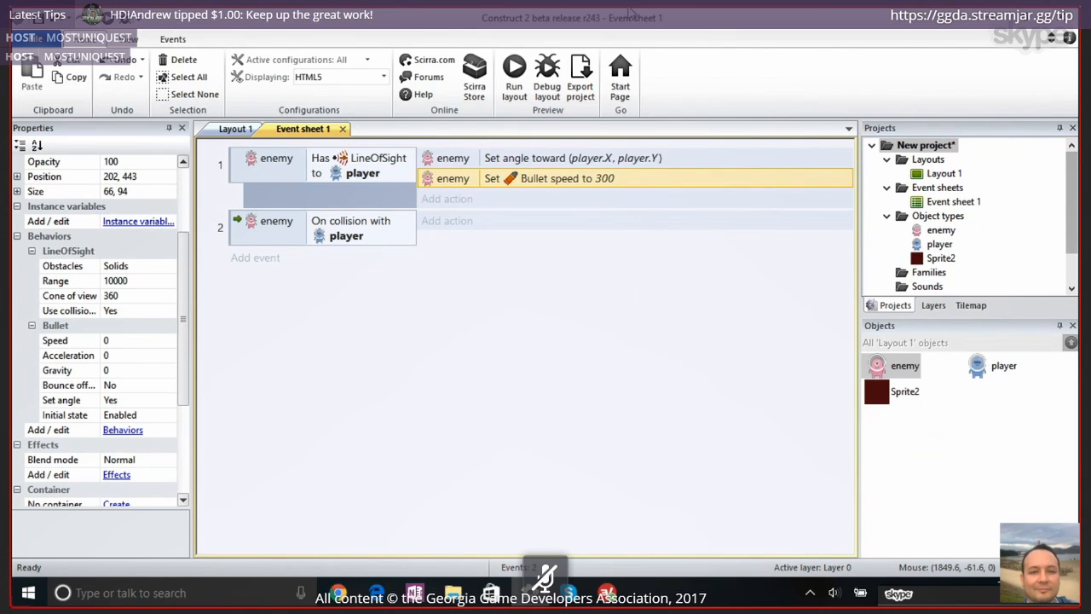
click(375, 237)
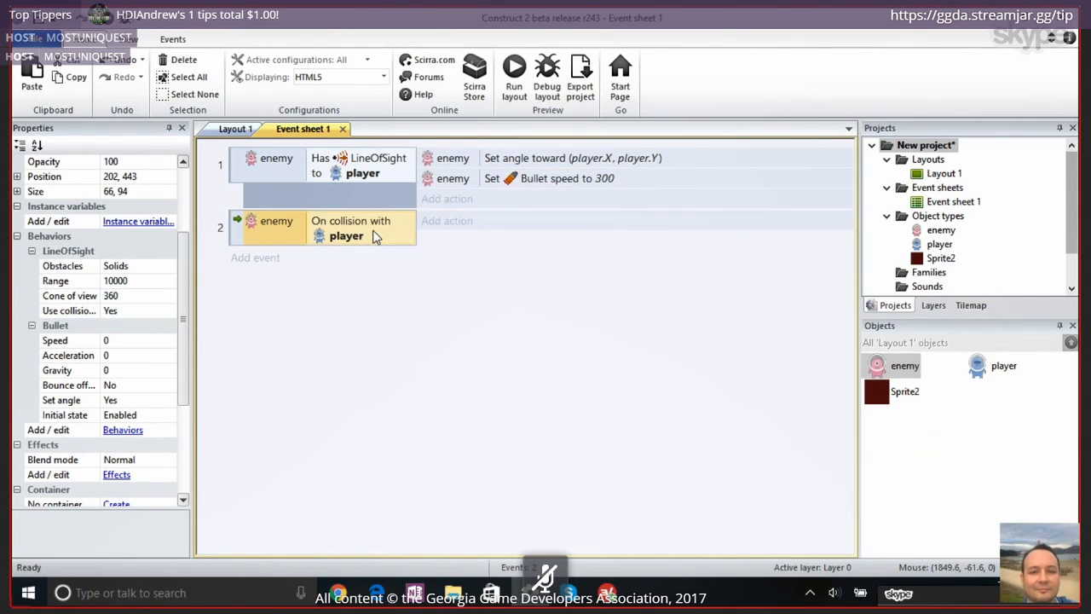
key(ctrl+v)
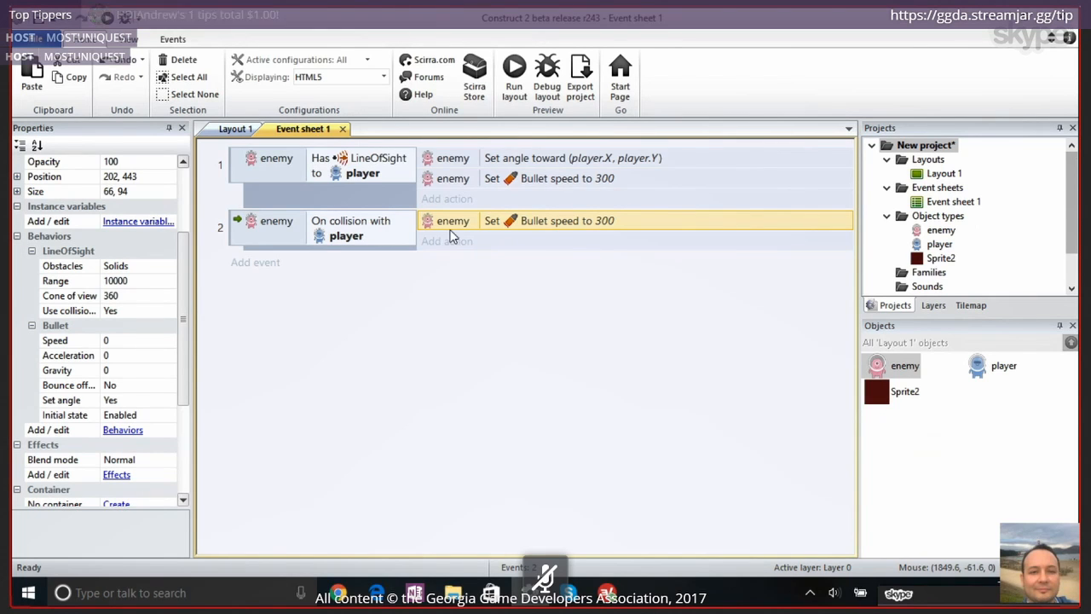
double_click(605, 222)
text(0)
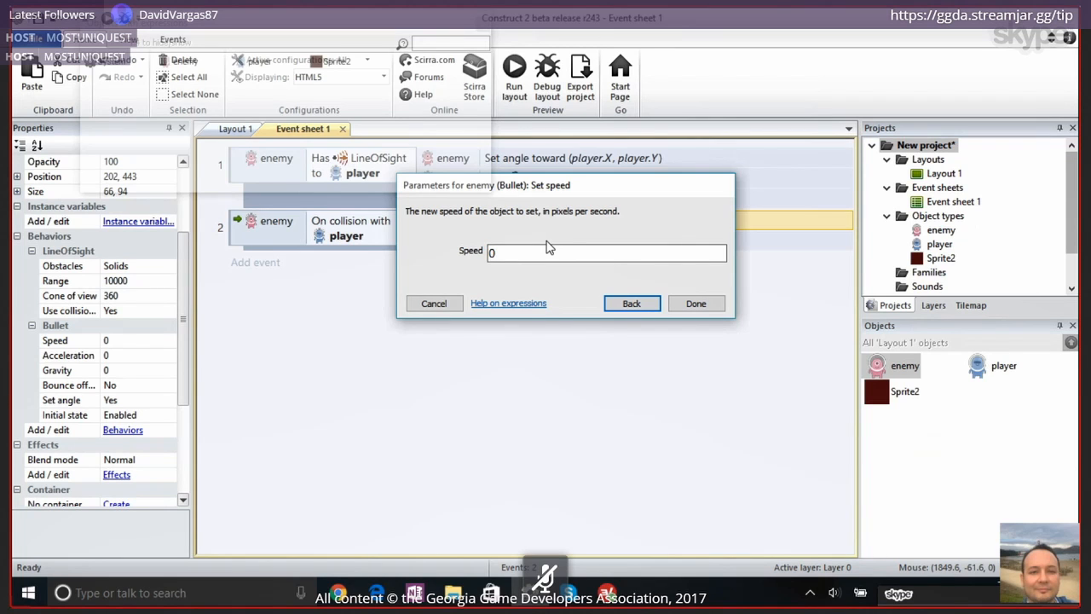
key(Return)
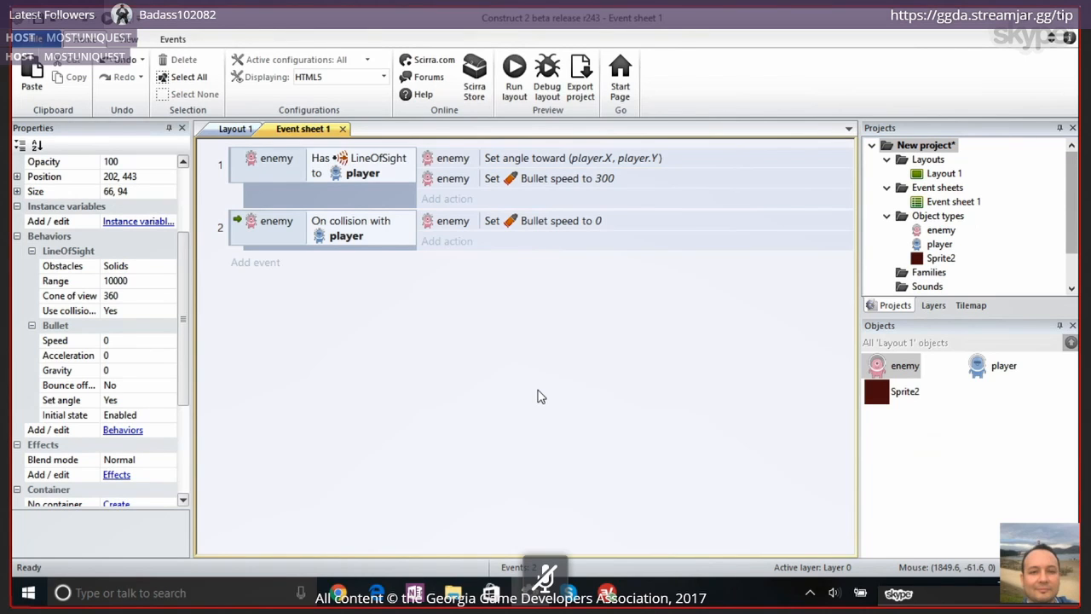
Run the layout, playtest how enemies behave when they collide with the player, and return to Event sheet 1 in Construct 2
click(514, 77)
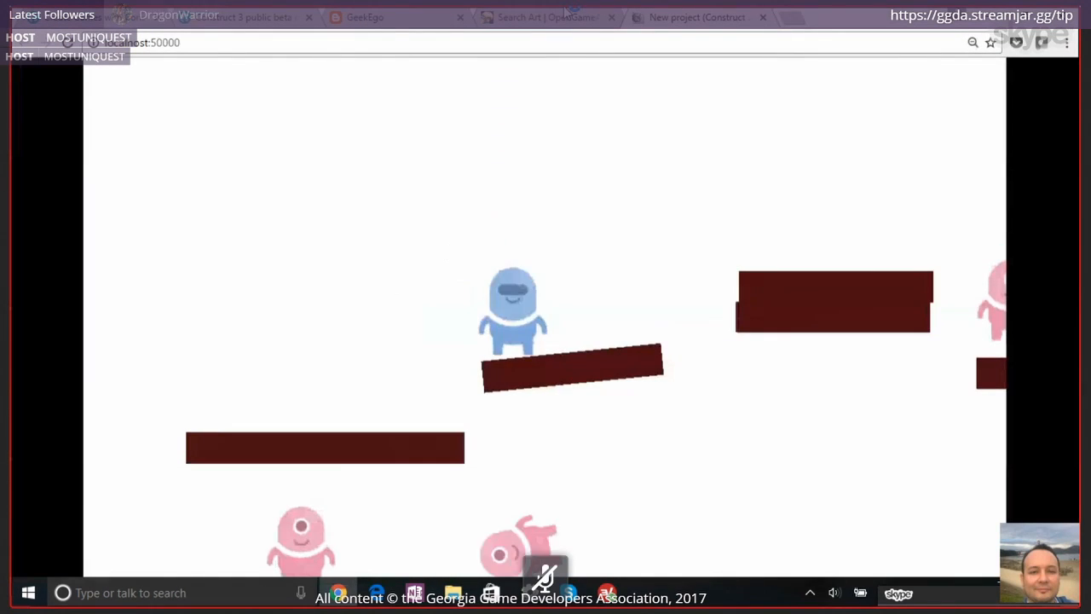
key(Right)
key(Up)
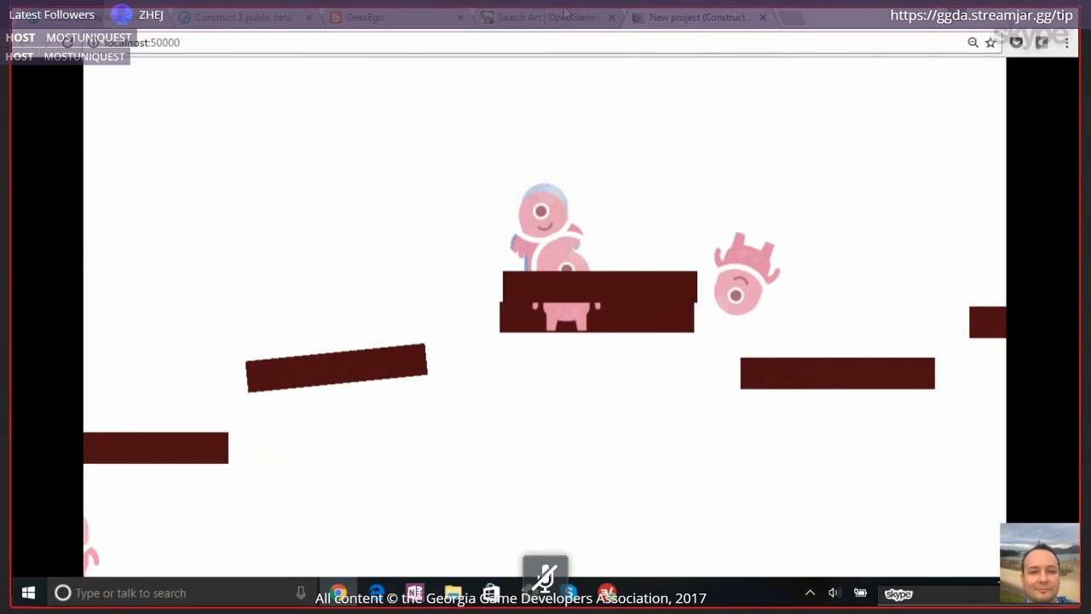
key(Right)
key(Left)
key(Up)
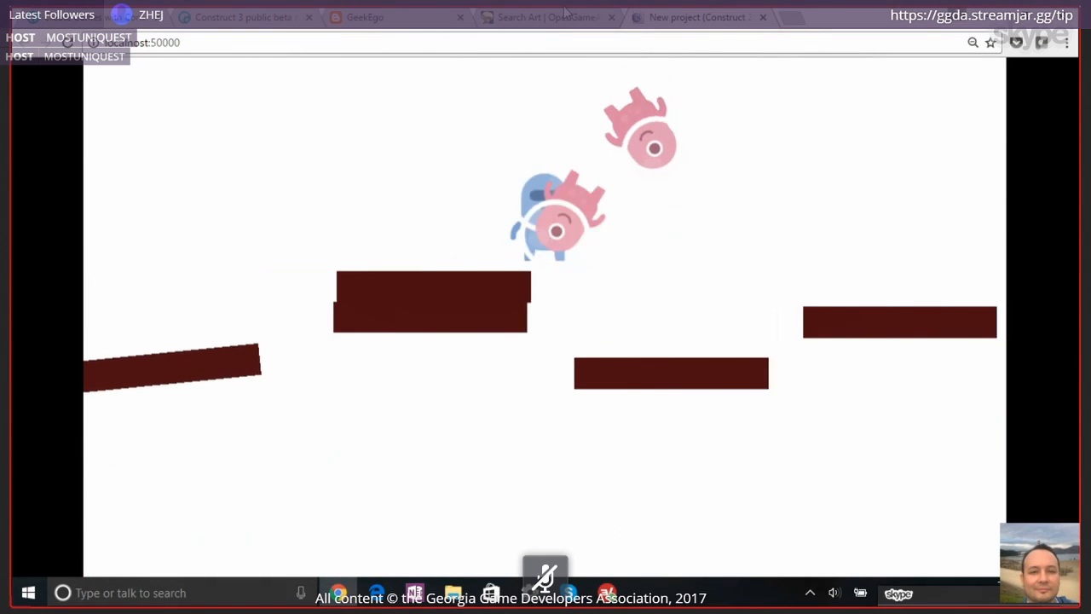
key(Left)
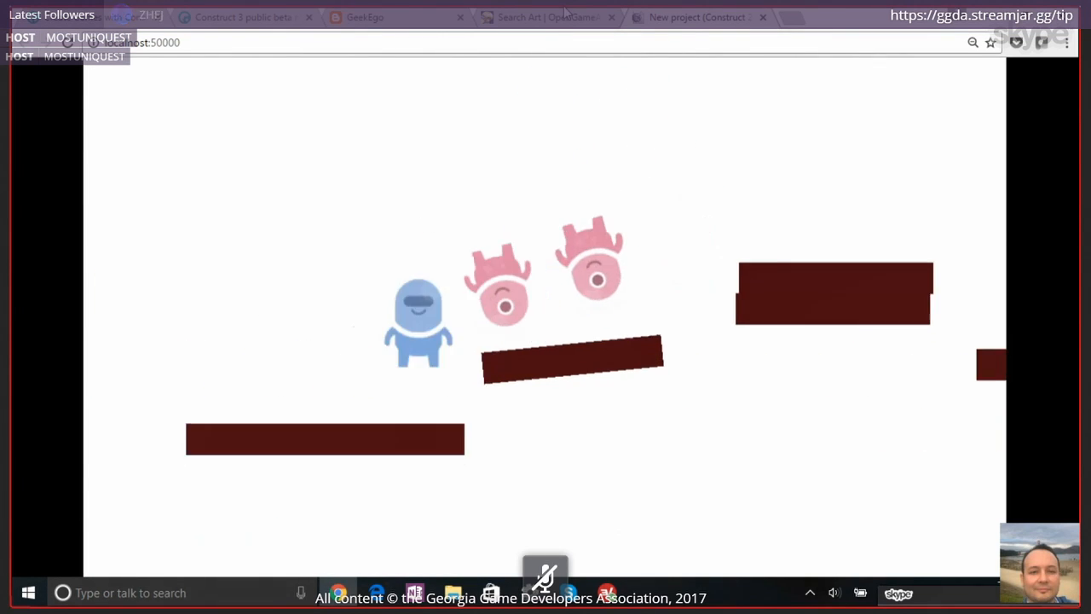
key(Right)
key(Up)
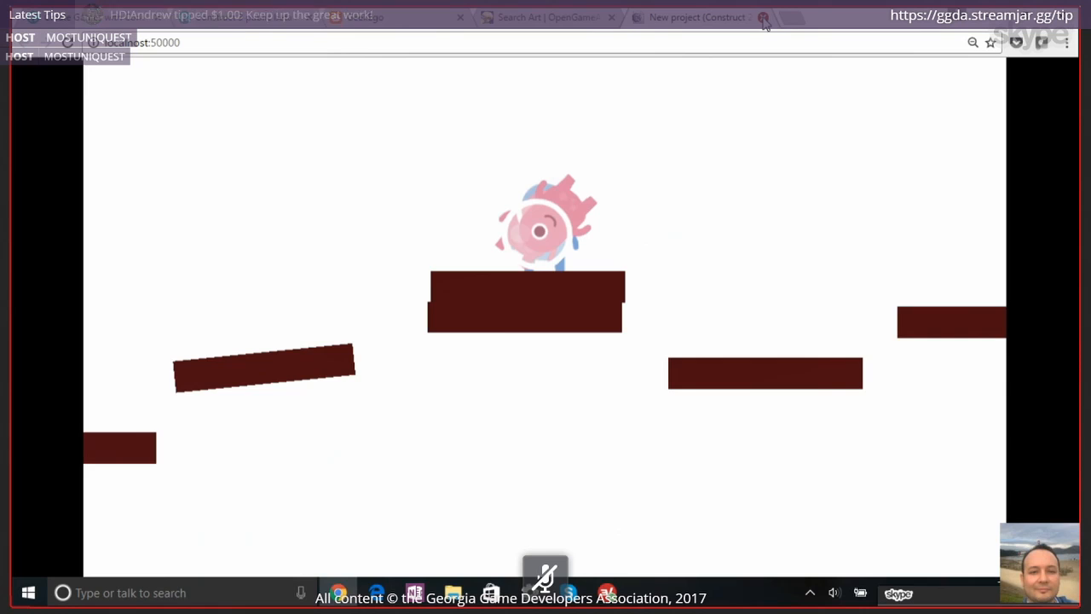
click(763, 18)
key(alt+Tab)
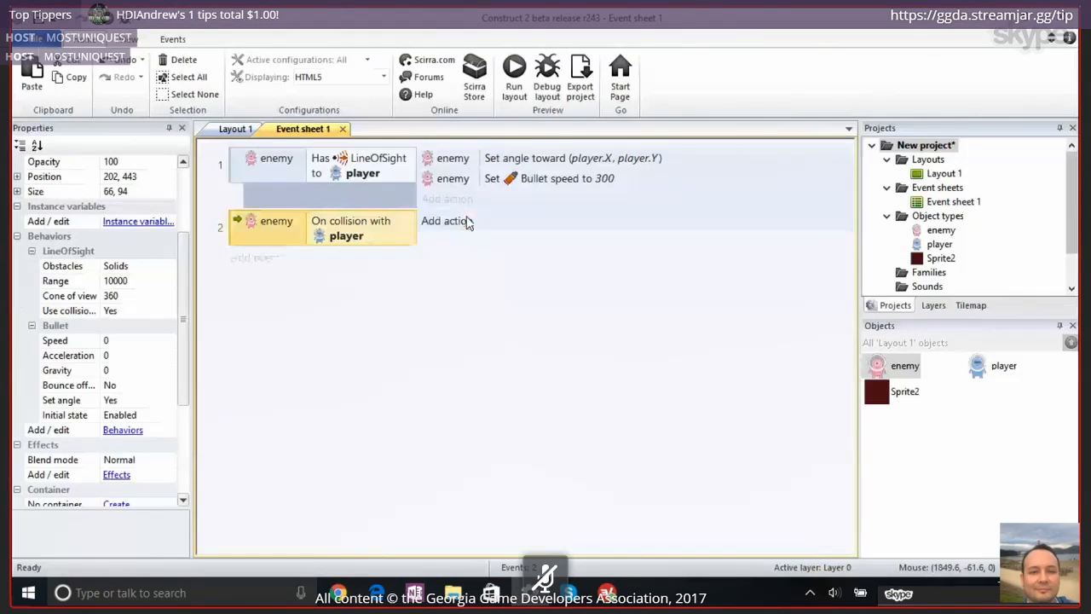
Replace the collision event's Bullet speed action with a Destroy action for the enemy
click(455, 222)
double_click(440, 134)
text(des)
double_click(401, 124)
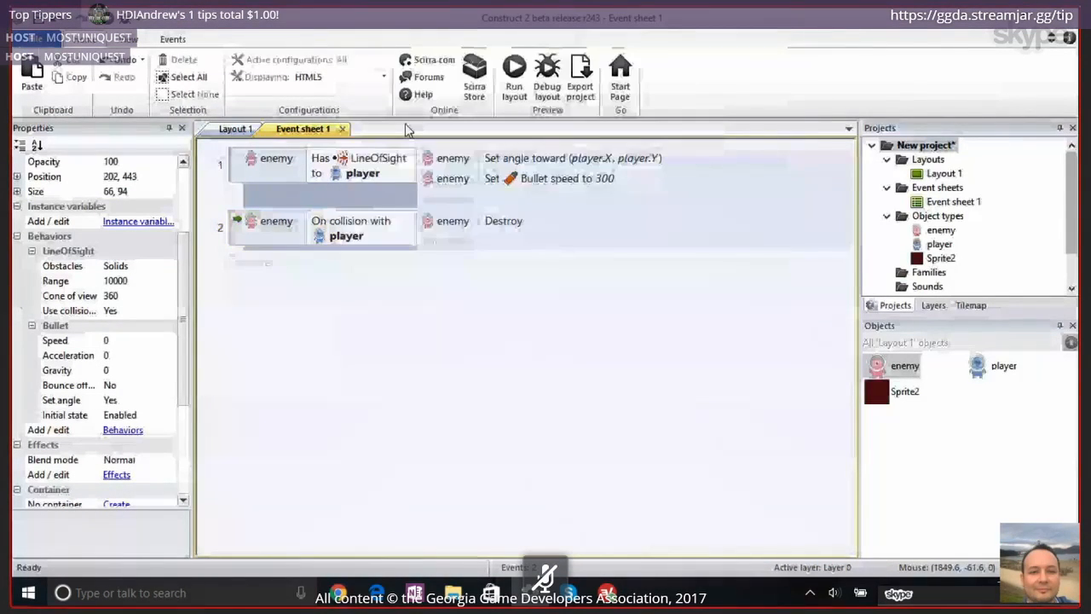
Run the layout, playtest enemies being destroyed on contact with the player, and return to Event sheet 1 in Construct 2
click(512, 81)
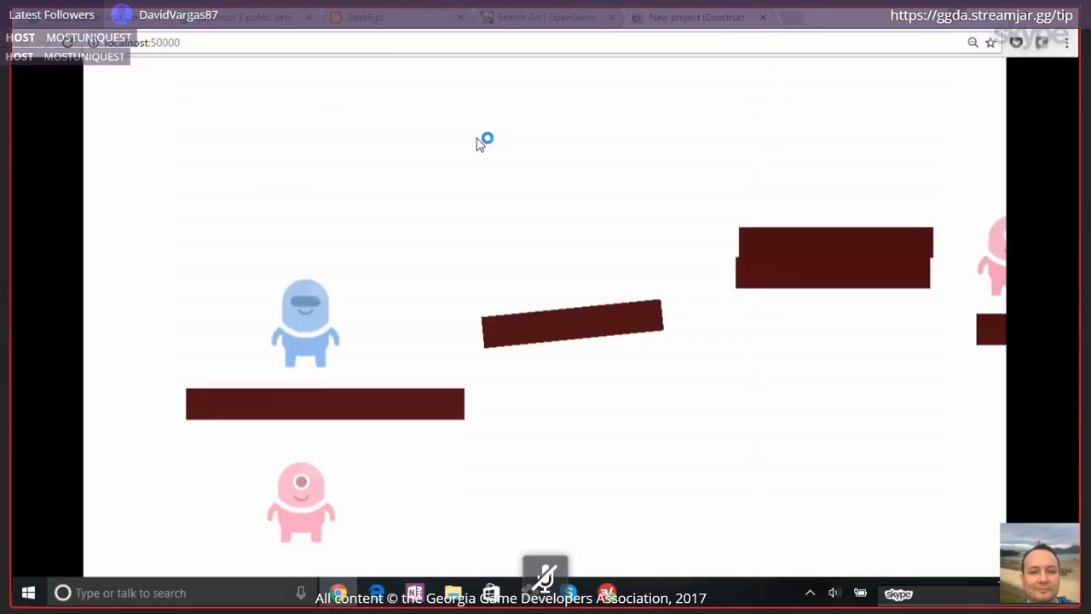
key(Right)
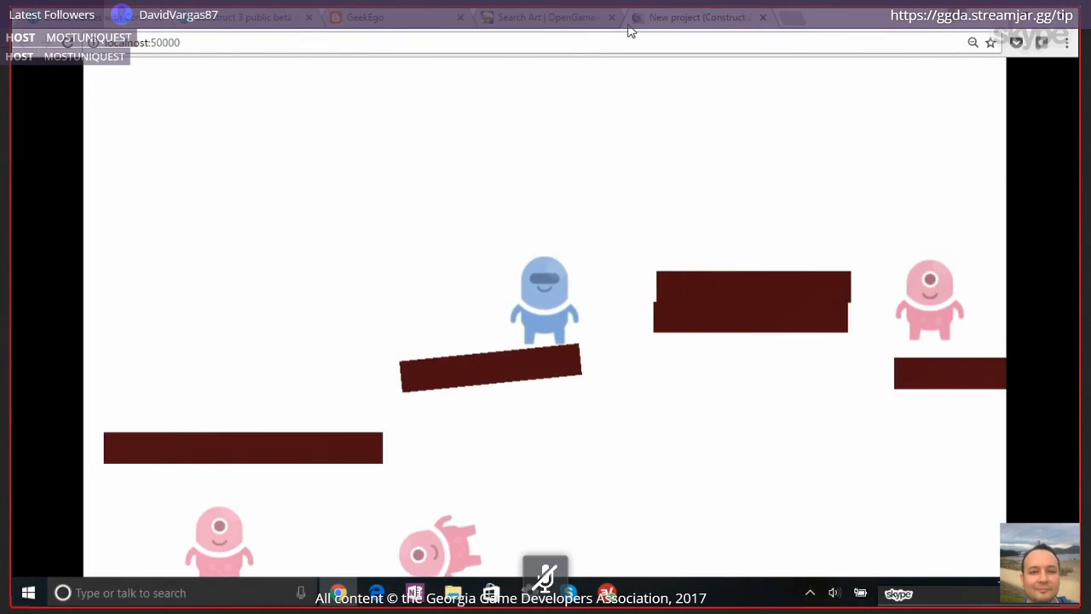
key(Up)
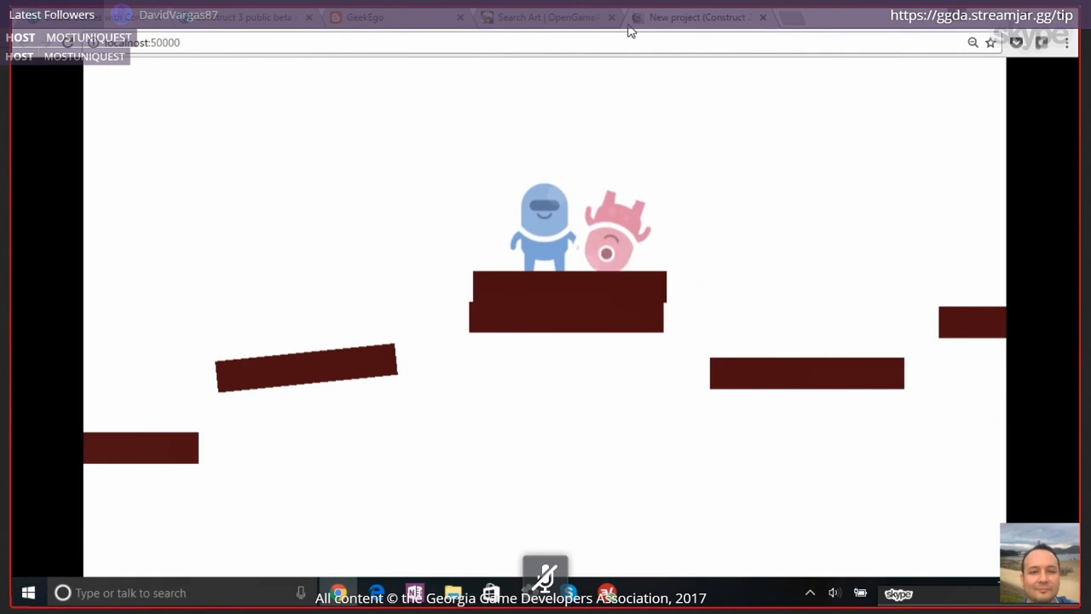
key(Right)
key(Left)
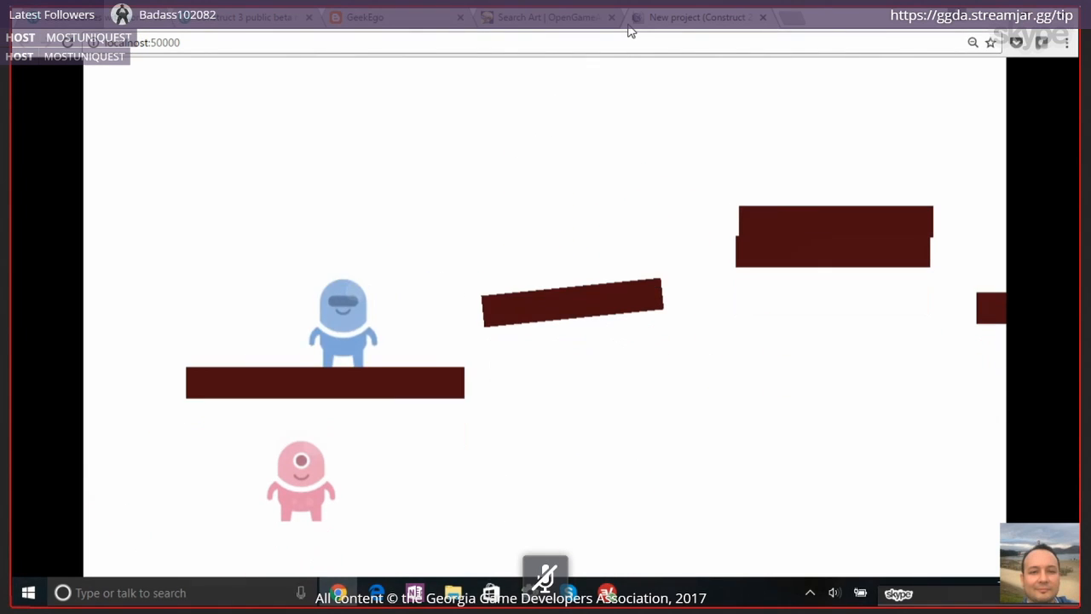
key(Right)
key(Left)
key(Right)
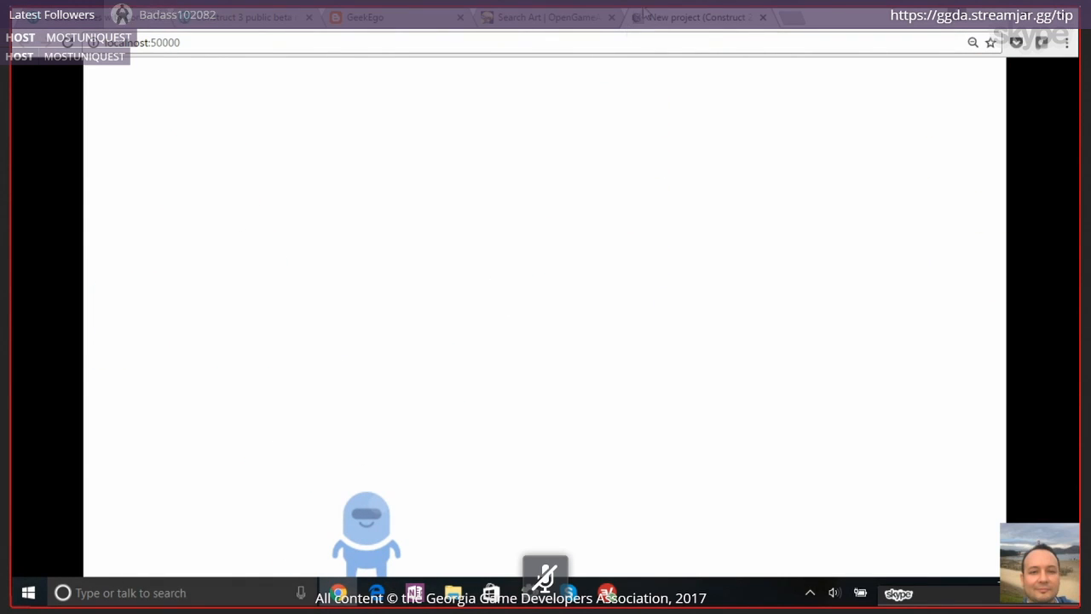
click(764, 18)
key(alt+Tab)
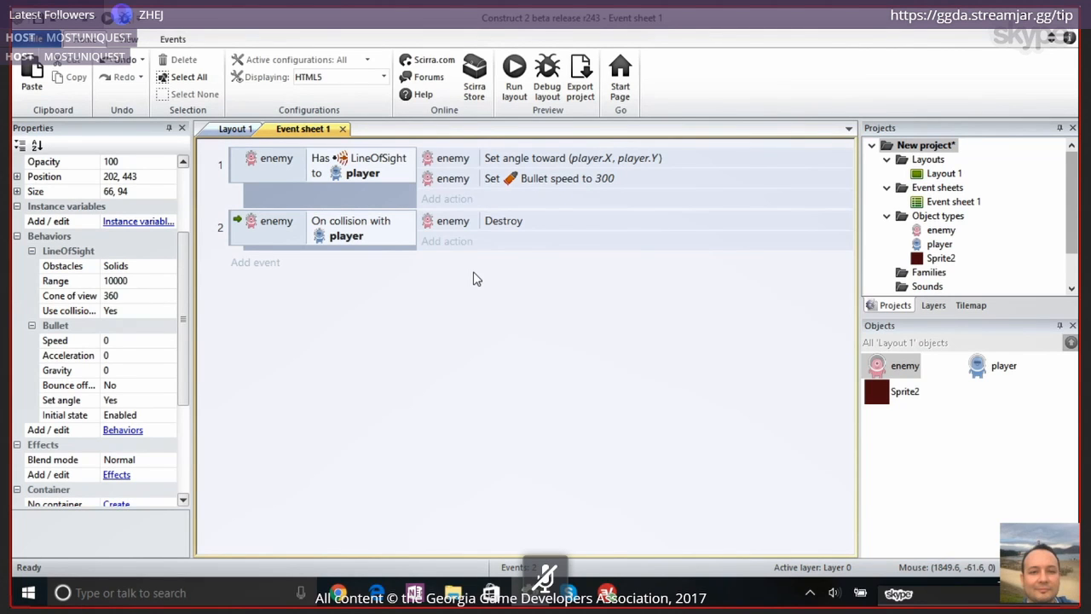
click(213, 133)
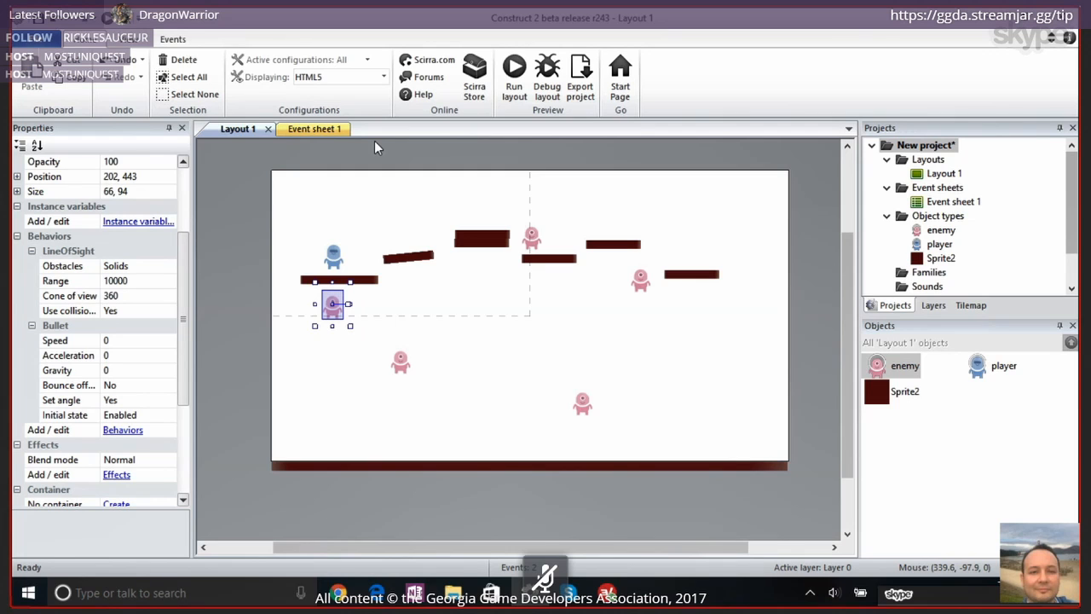
click(331, 137)
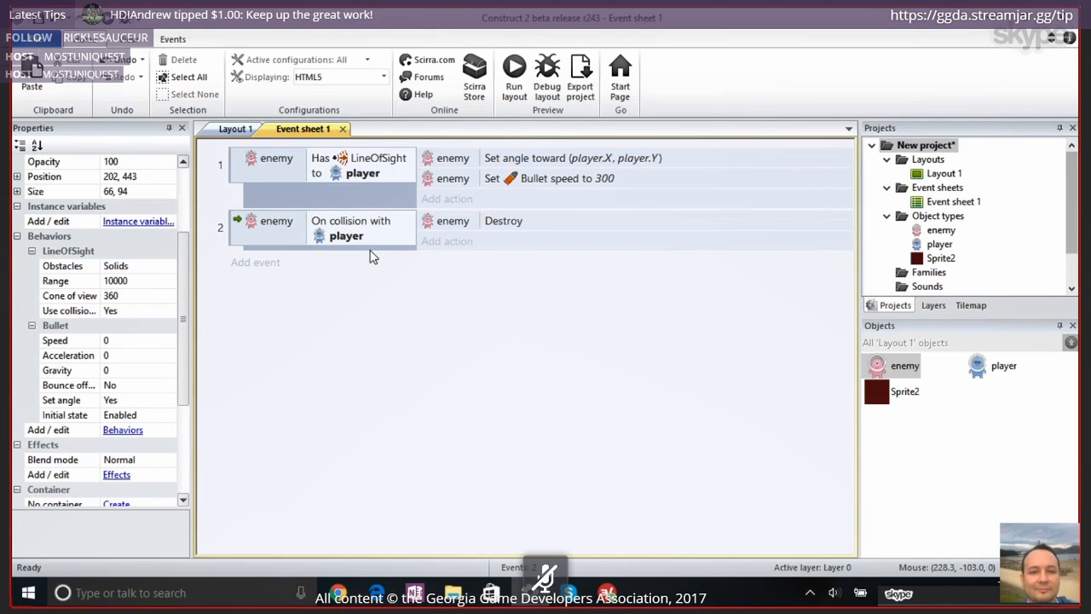
right_click(368, 339)
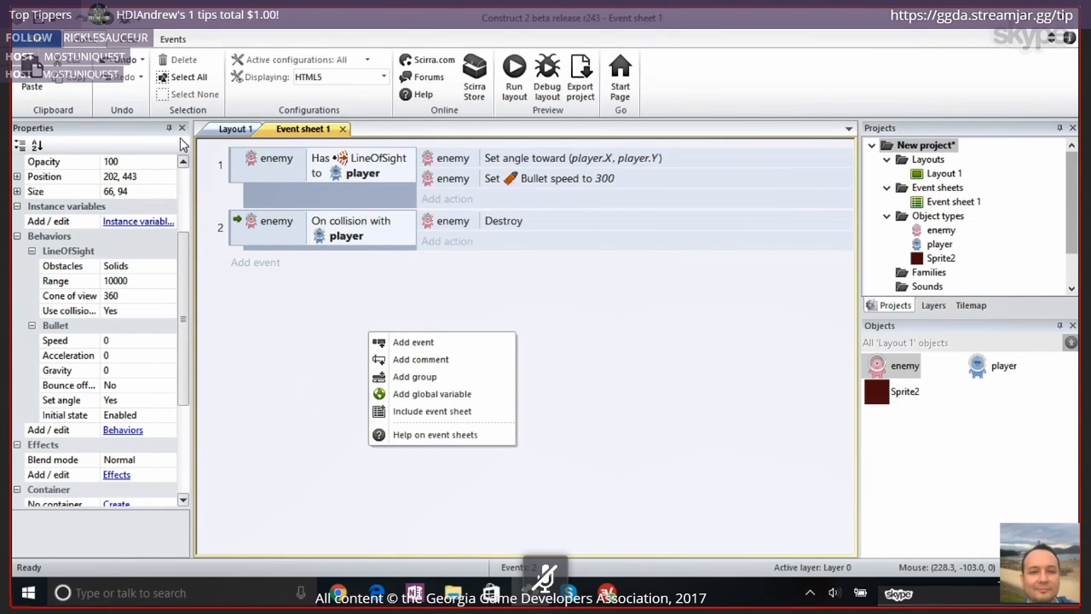
click(204, 159)
right_click(204, 159)
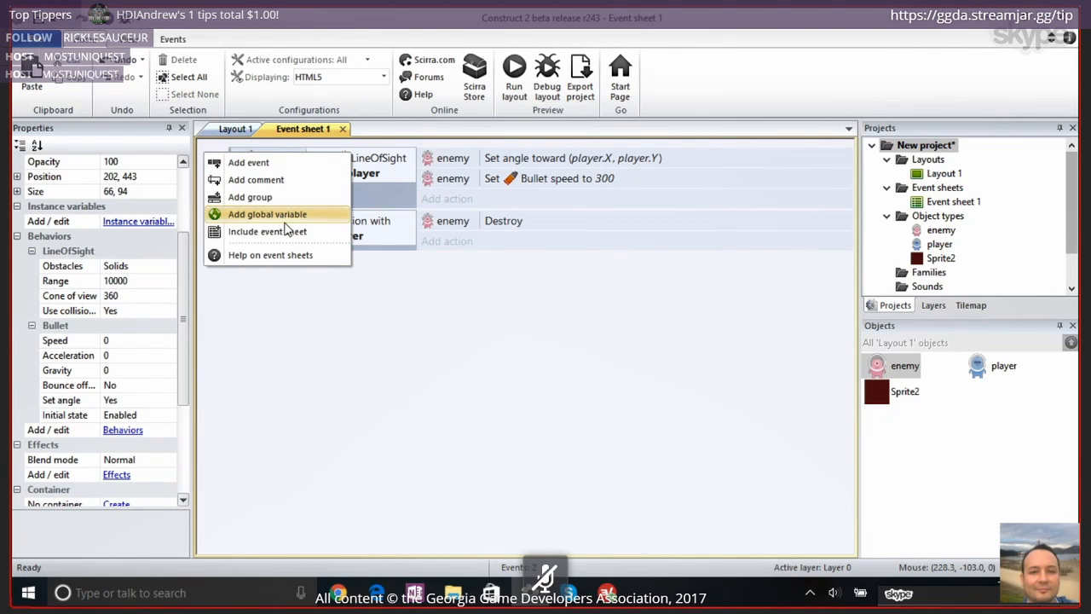
right_click(322, 325)
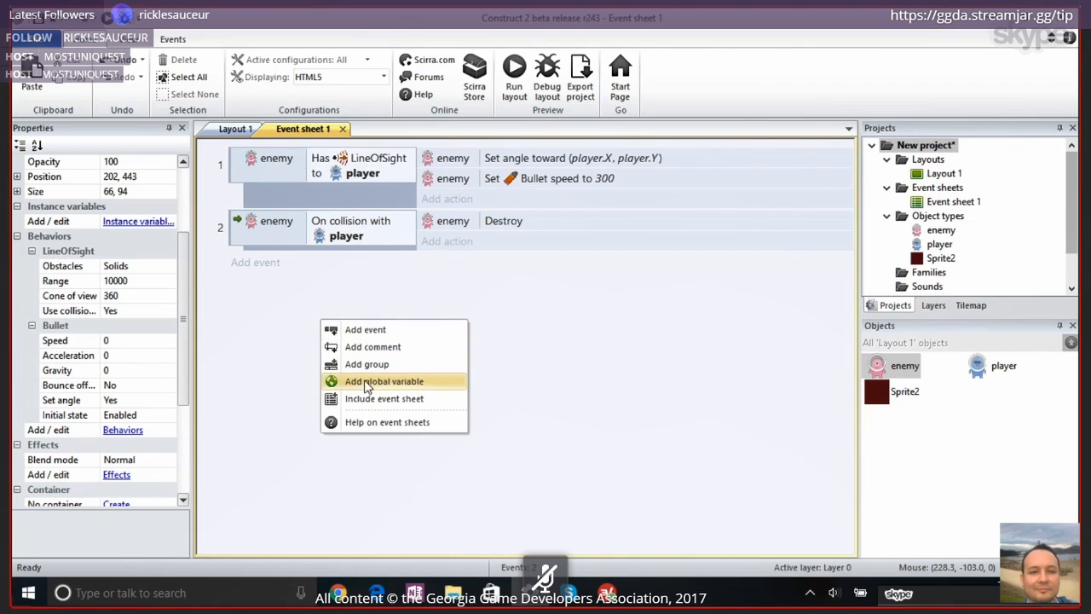
click(282, 339)
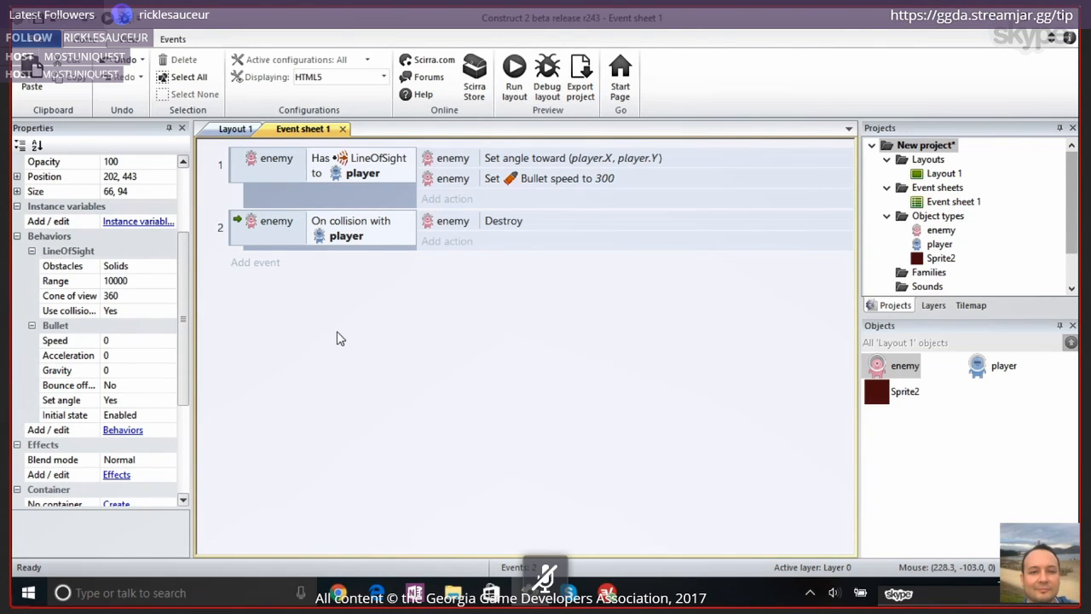
Start a new global variable on the event sheet and name it lives
right_click(429, 338)
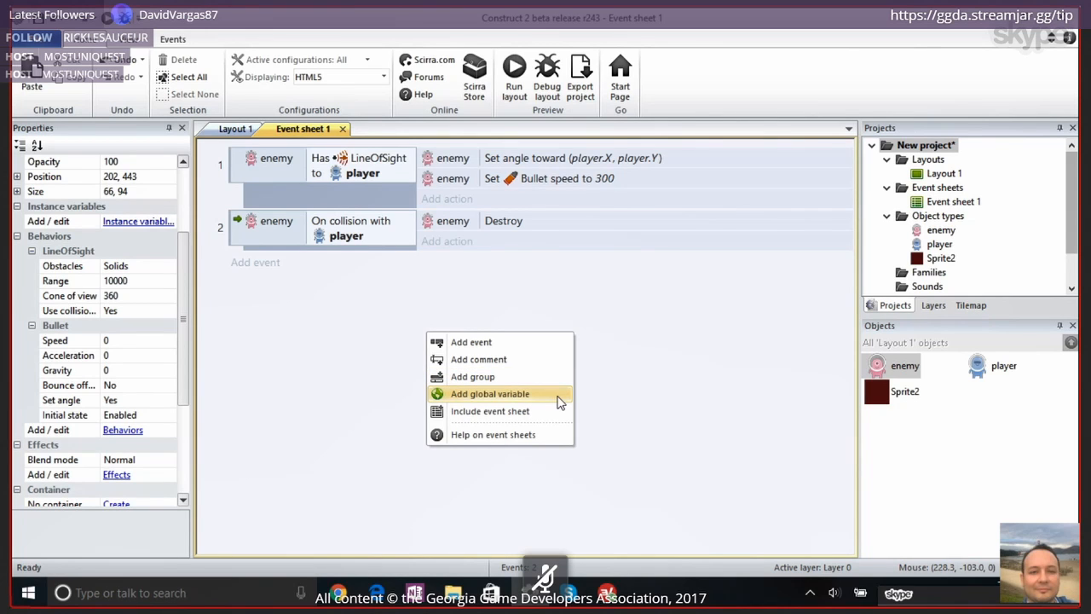
click(490, 394)
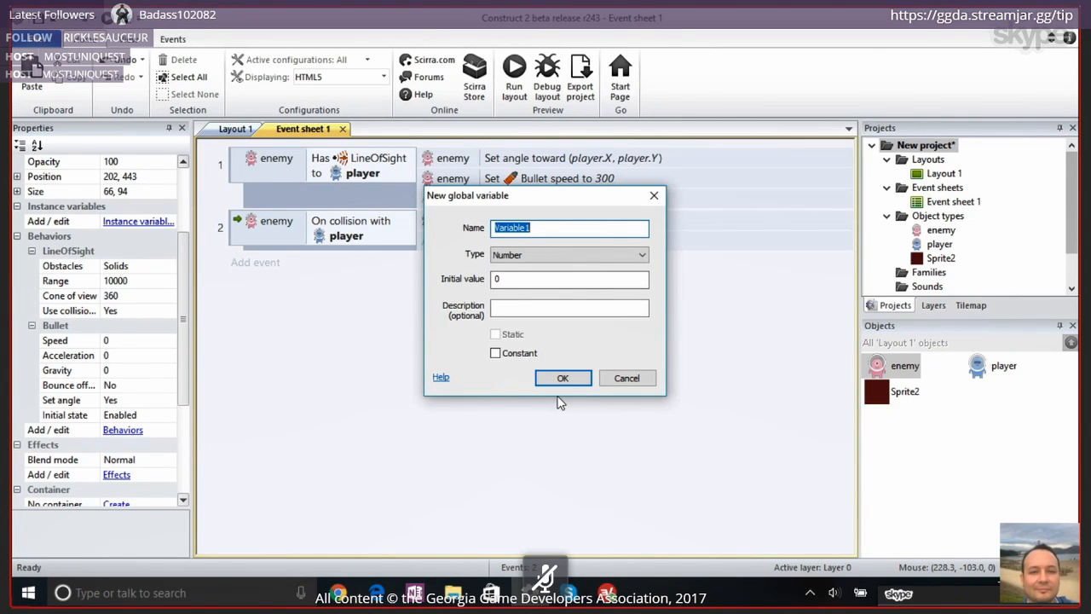
text(lifes)
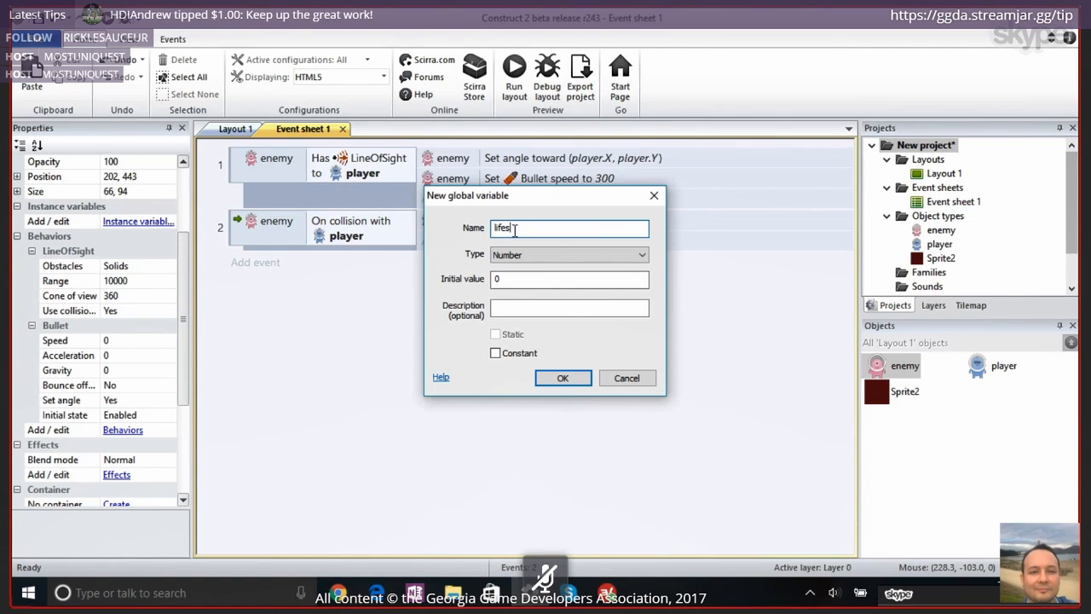
key(BackSpace)
key(BackSpace)
key(BackSpace)
text(ves)
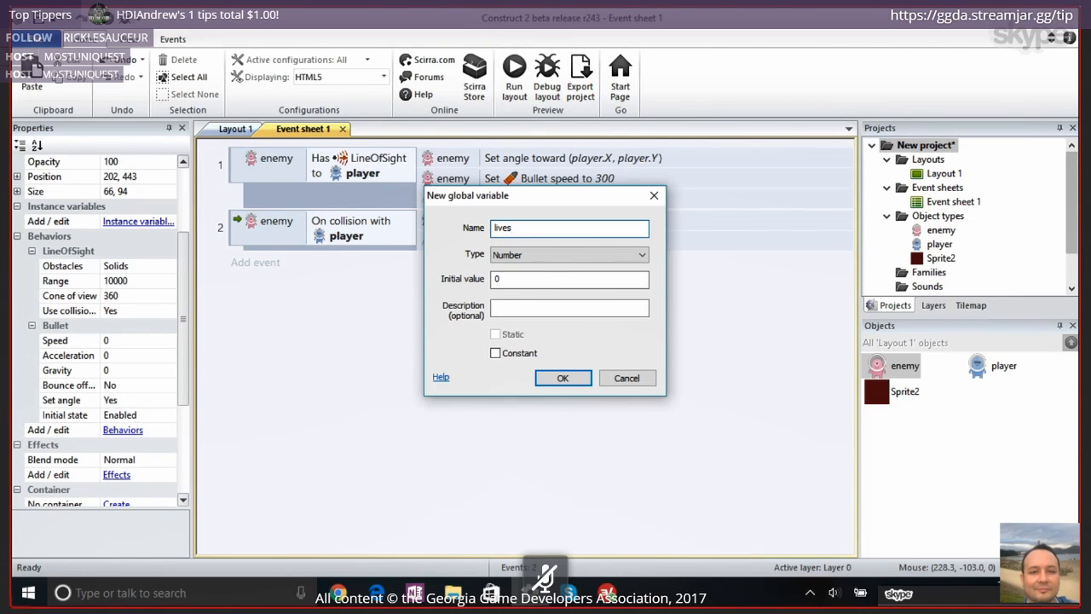
Keep the lives variable's type as Number, set its initial value to 3 and create it
click(519, 282)
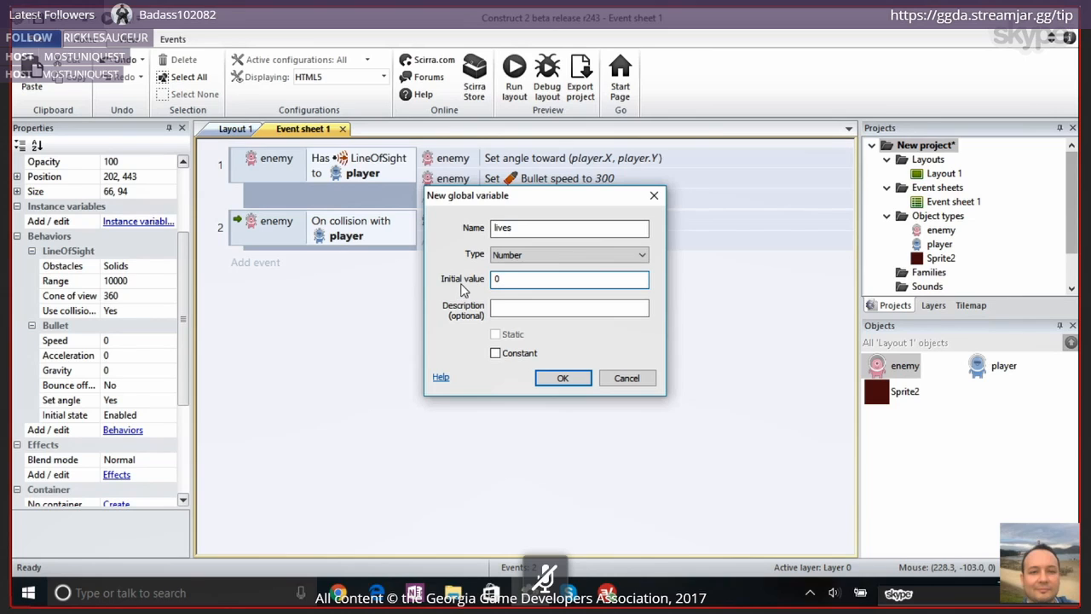
click(512, 257)
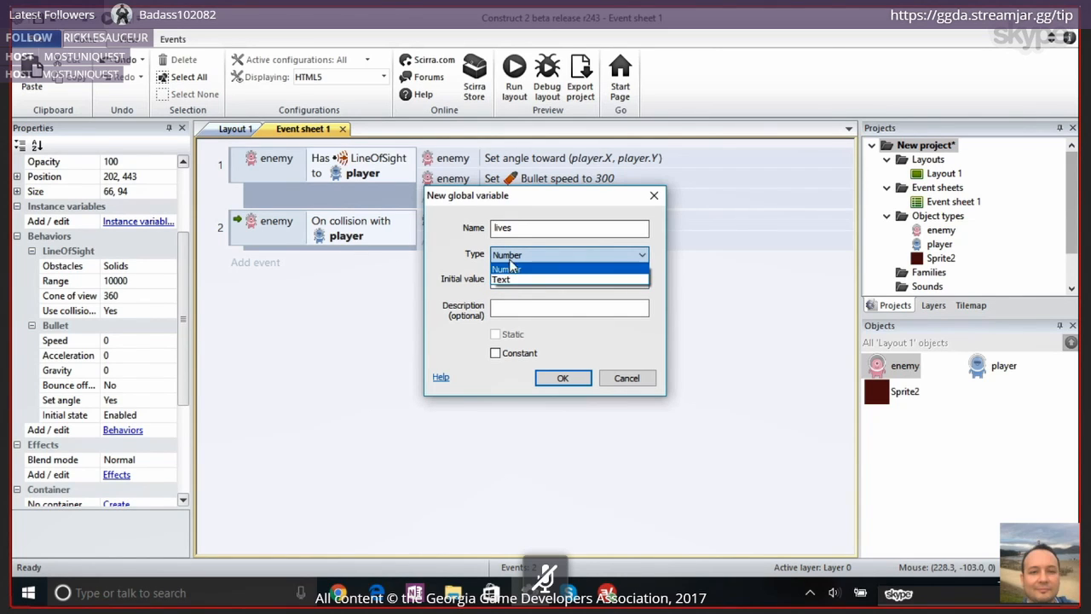
click(471, 271)
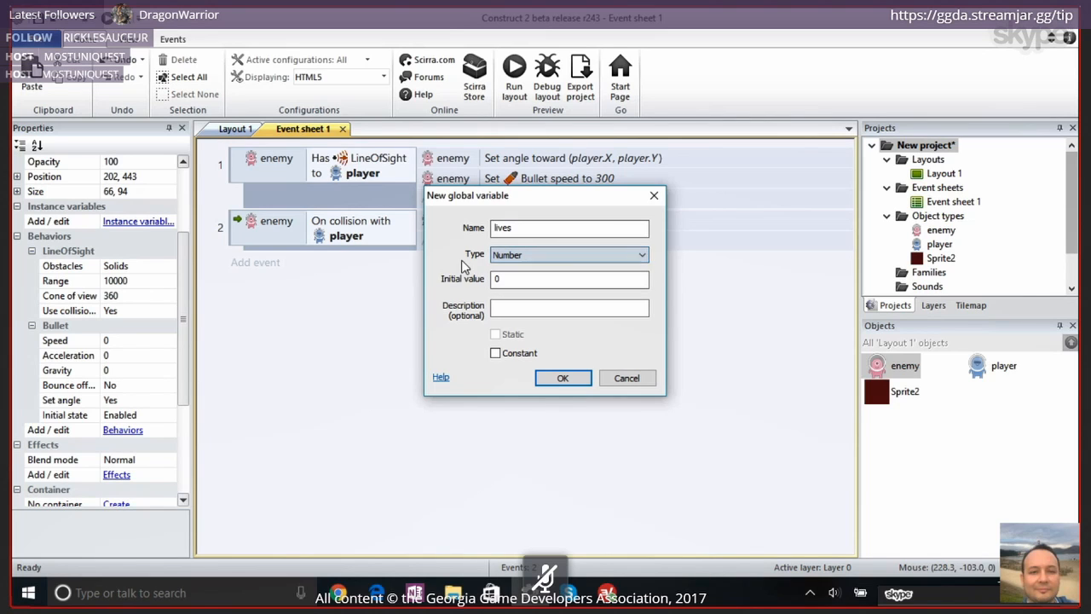
key(Tab)
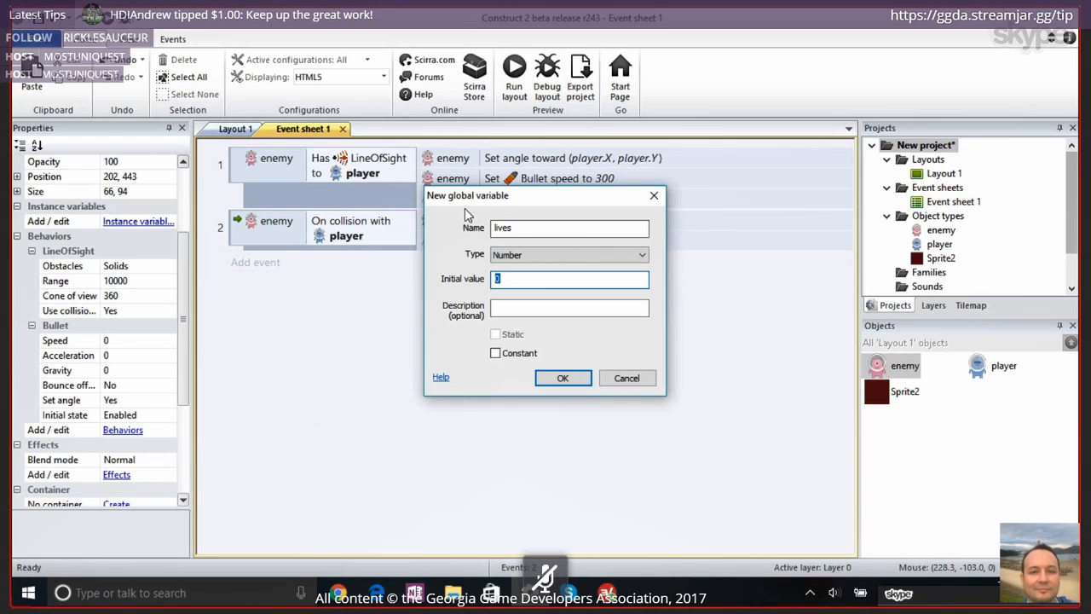
text(3)
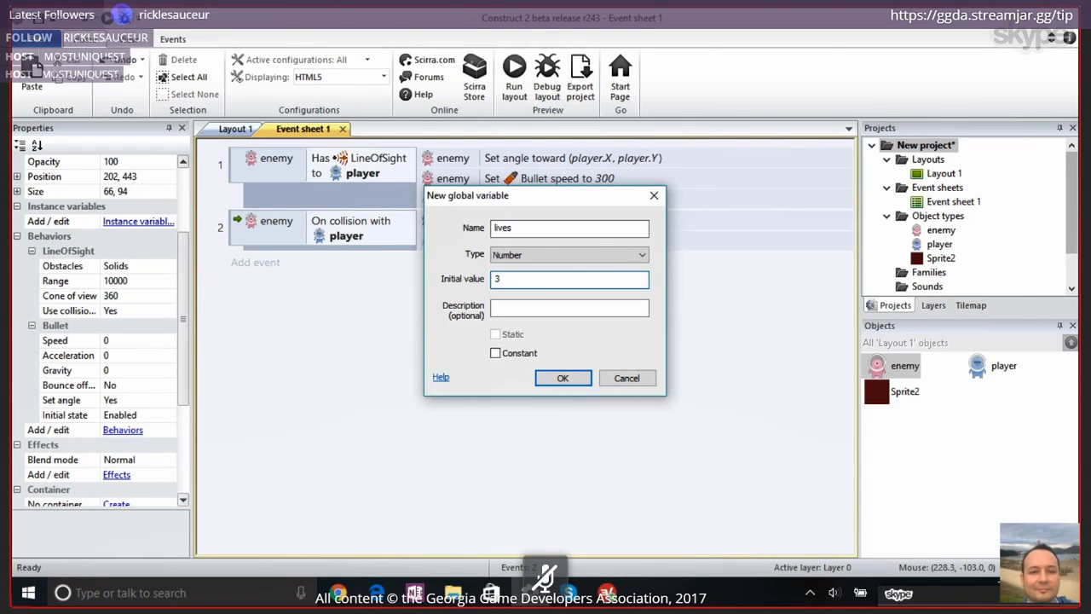
click(561, 379)
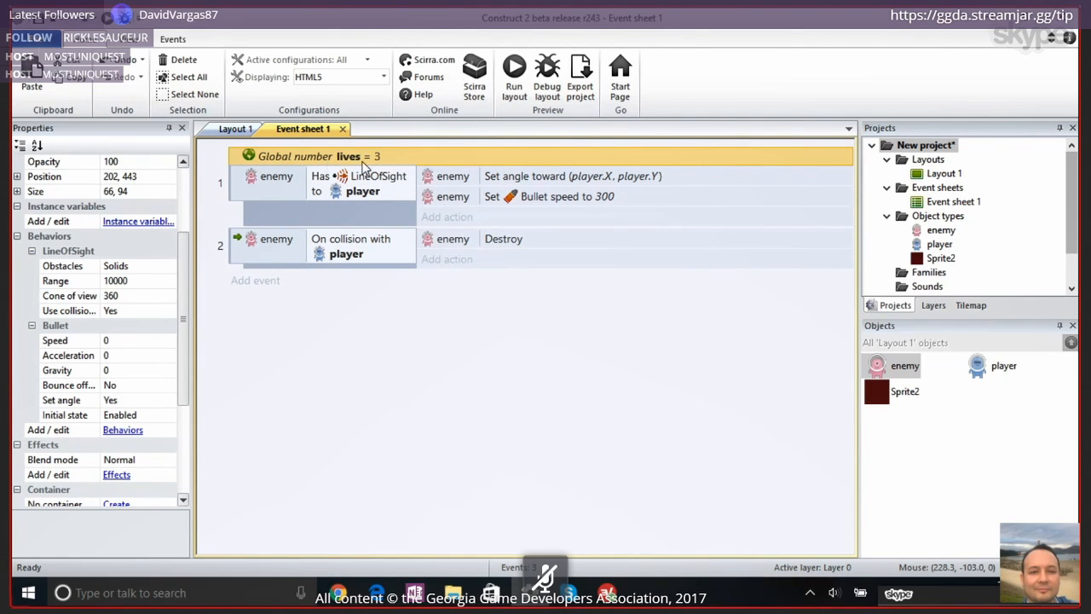
click(284, 406)
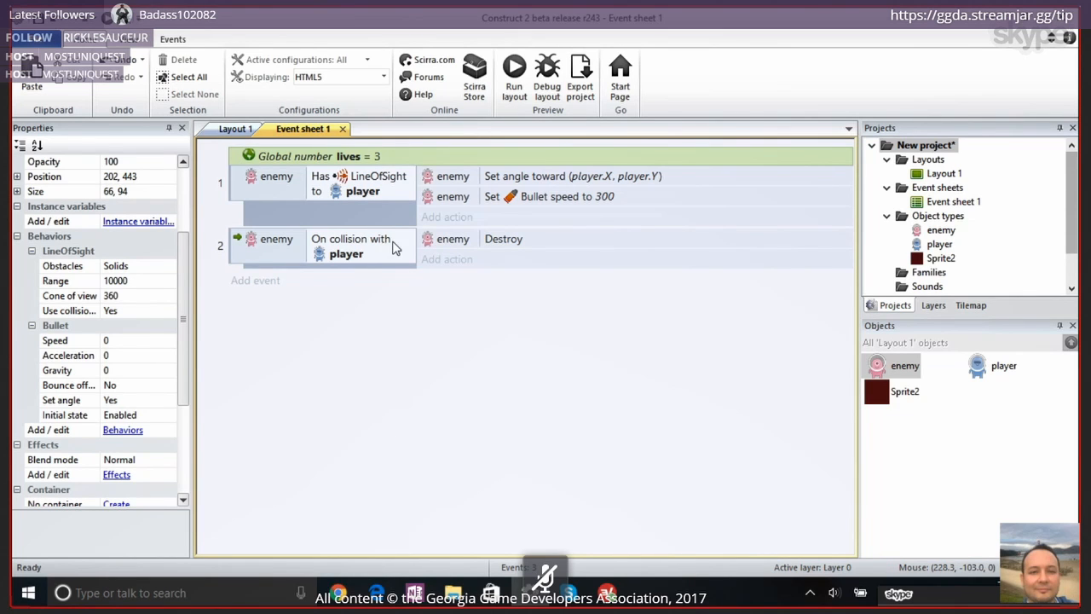
click(238, 242)
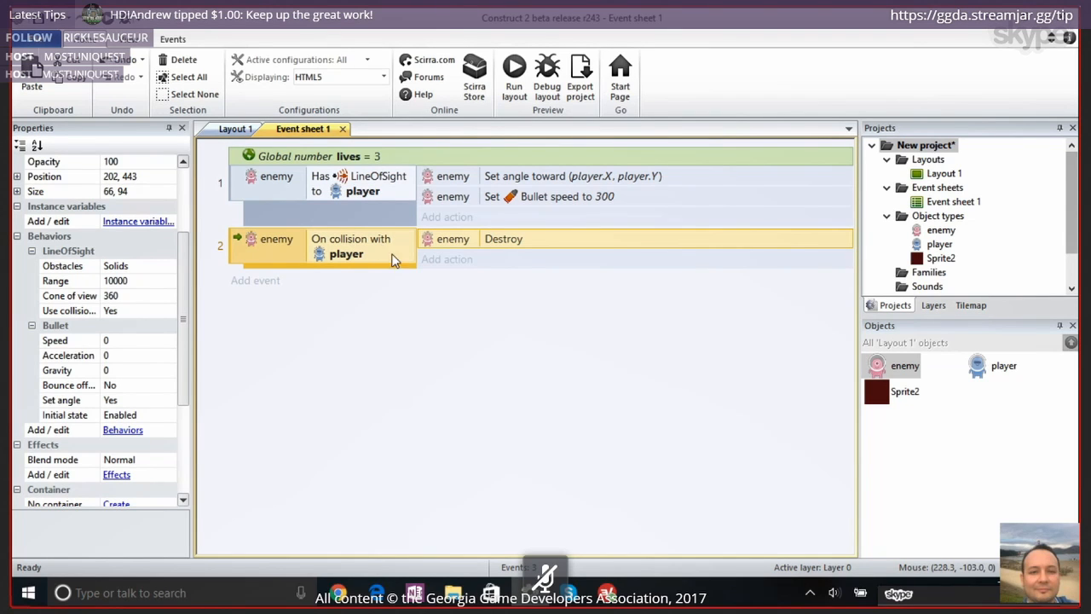
click(448, 263)
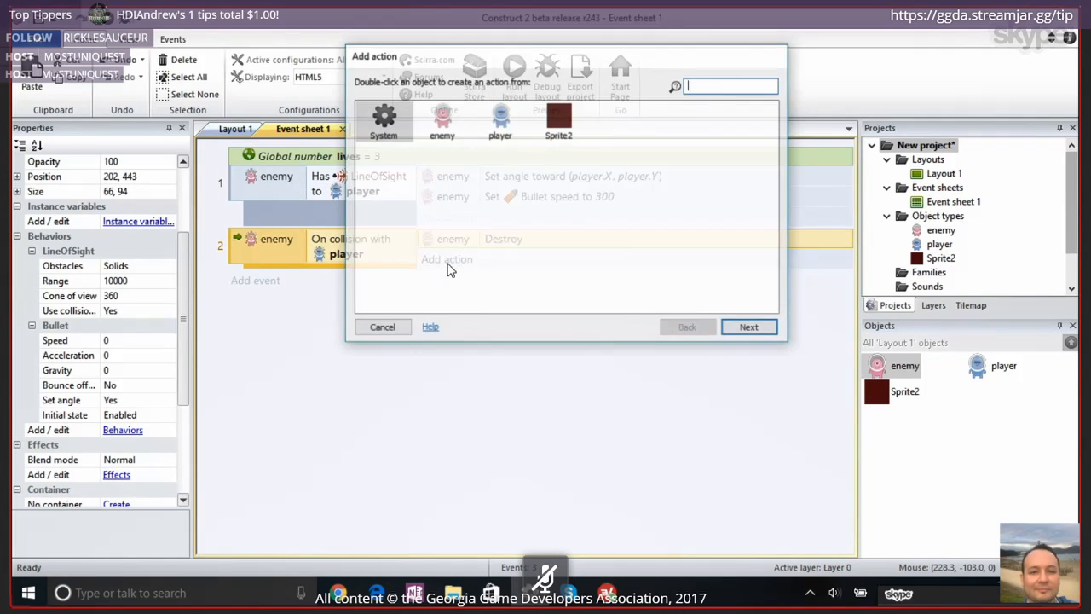
click(390, 330)
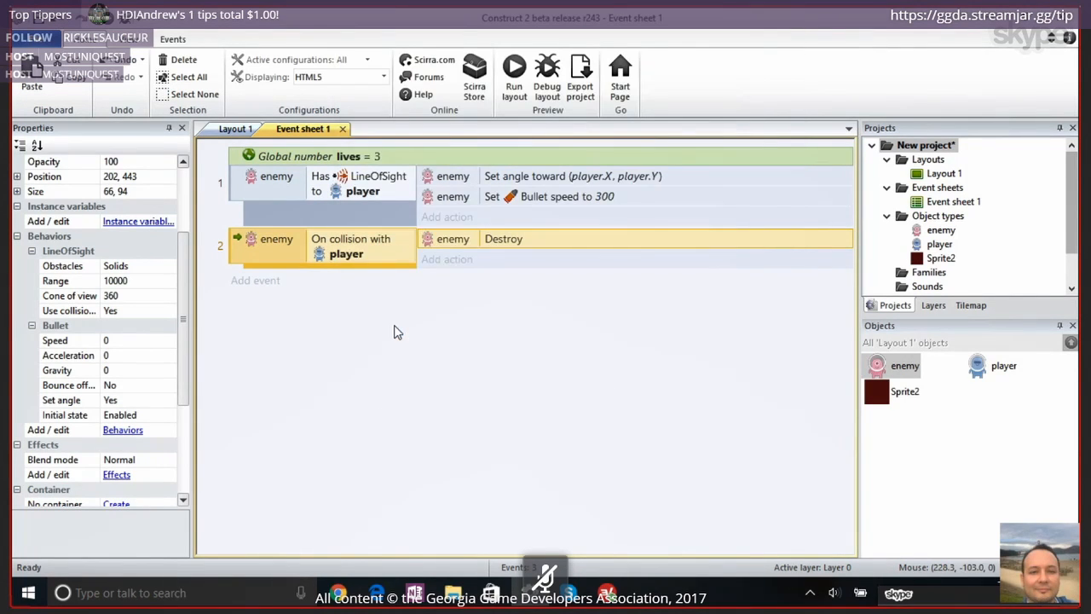
Start a new action in the enemy's collision event, choosing System's Subtract from for global and local variables
click(454, 269)
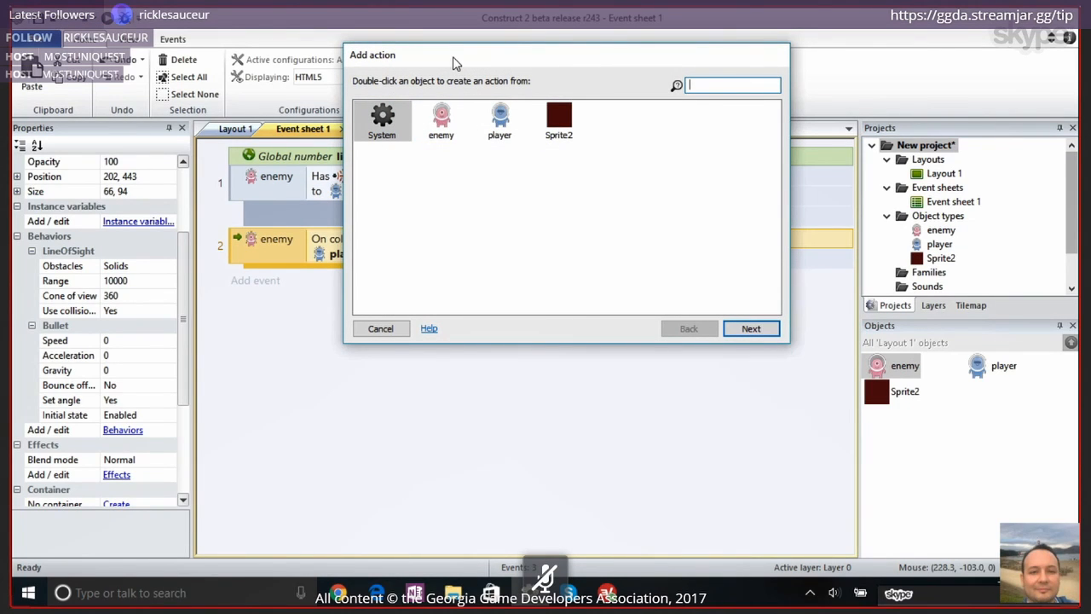
drag(455, 63, 462, 214)
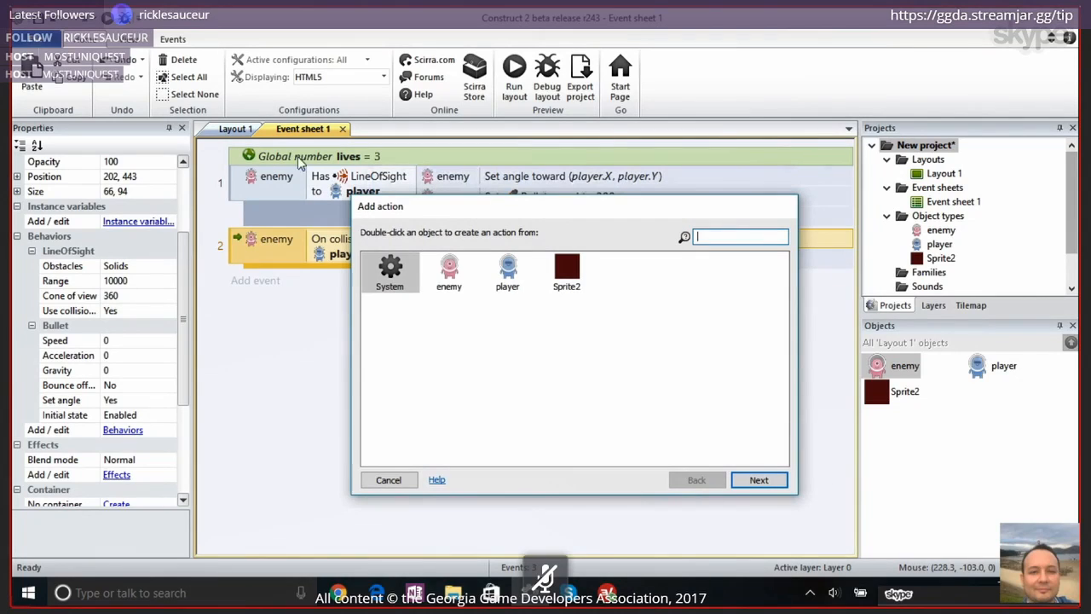
double_click(388, 271)
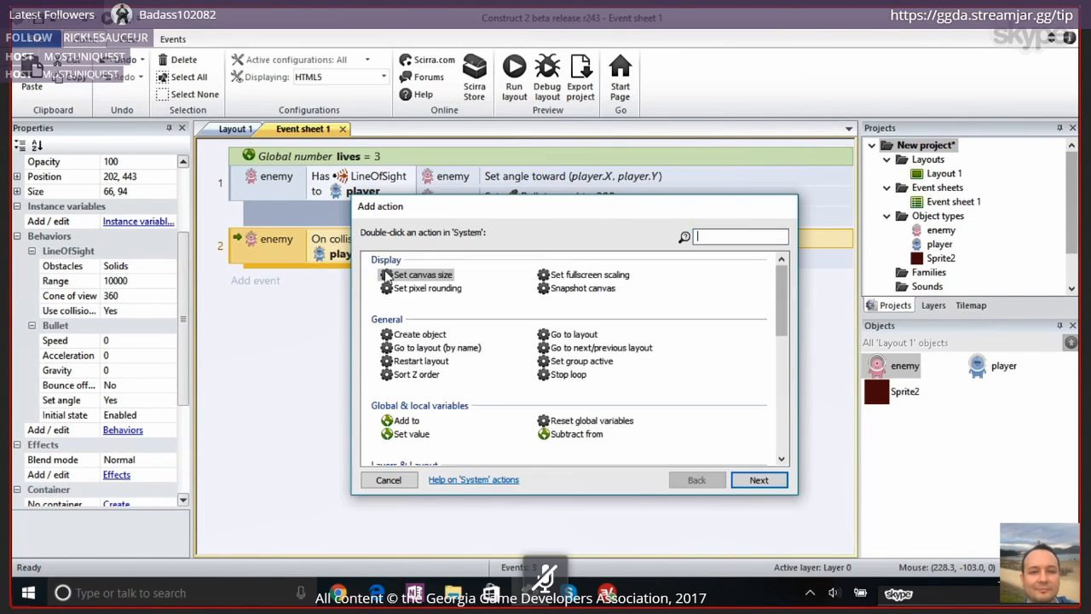
scroll(778, 288, down, 2)
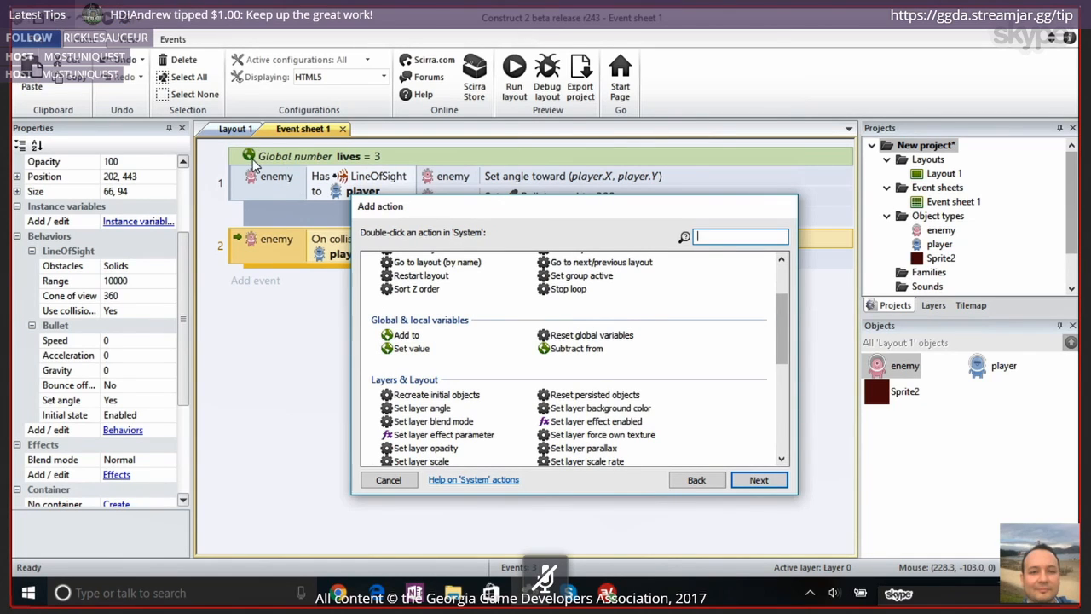
click(403, 335)
click(414, 350)
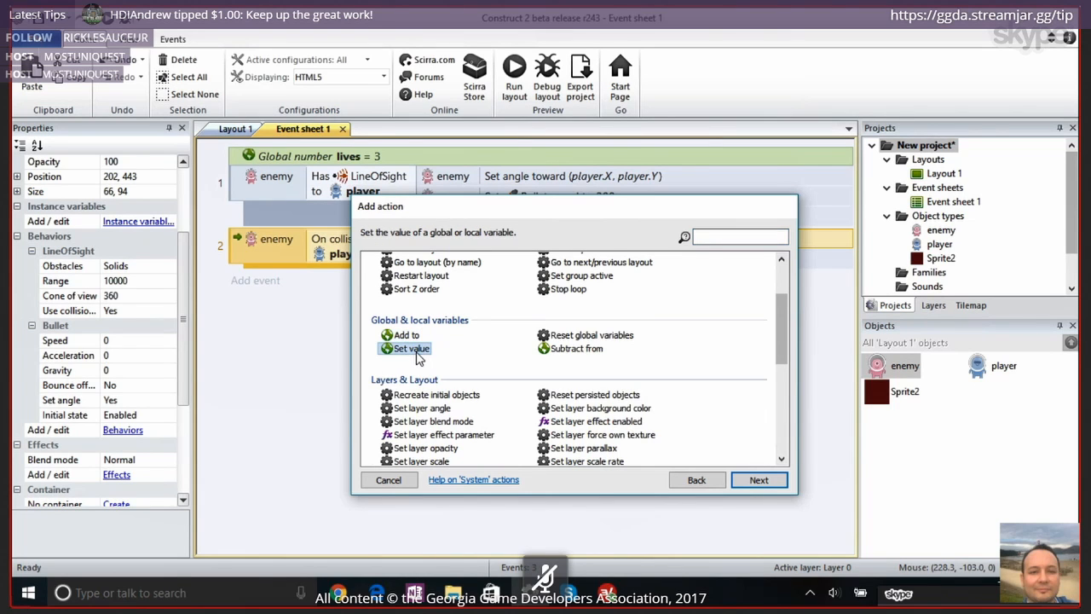
click(575, 348)
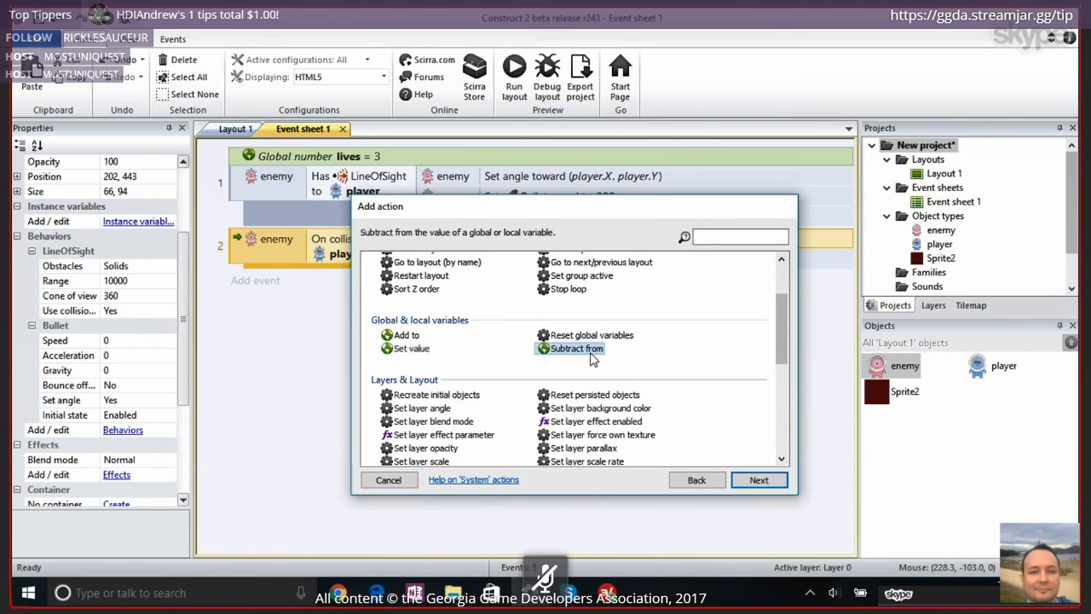
key(Escape)
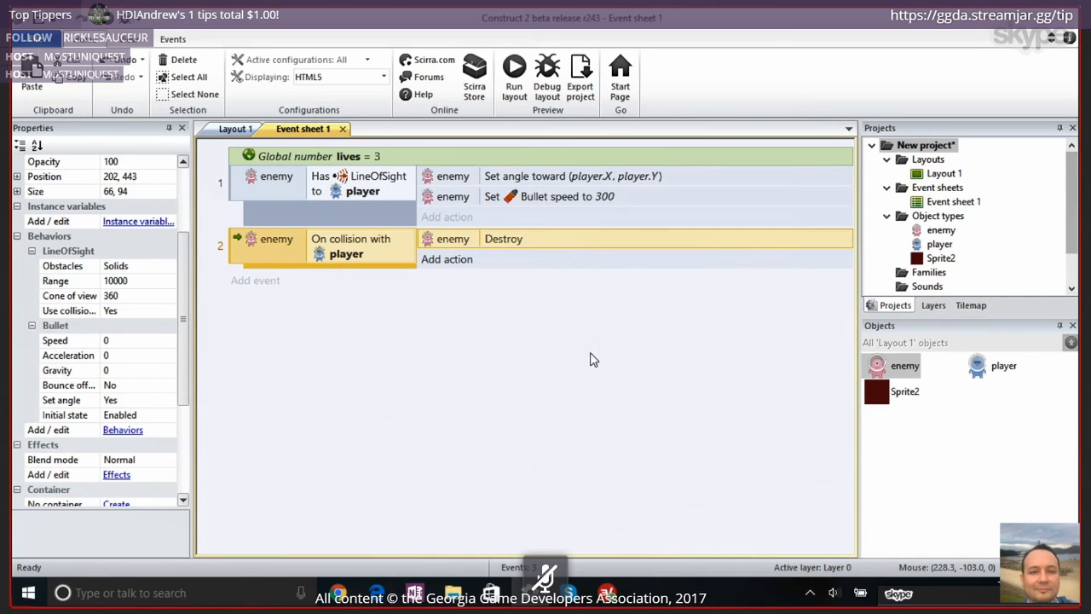
Choose lives as the variable to change, keep the subtracted value at 1 and finish the action
click(569, 254)
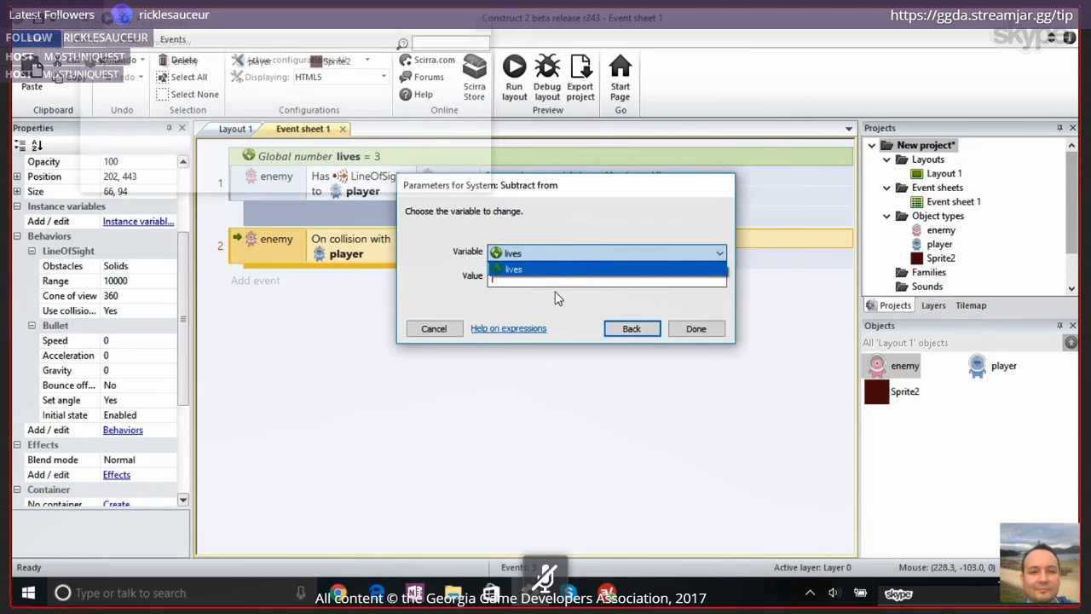
click(545, 270)
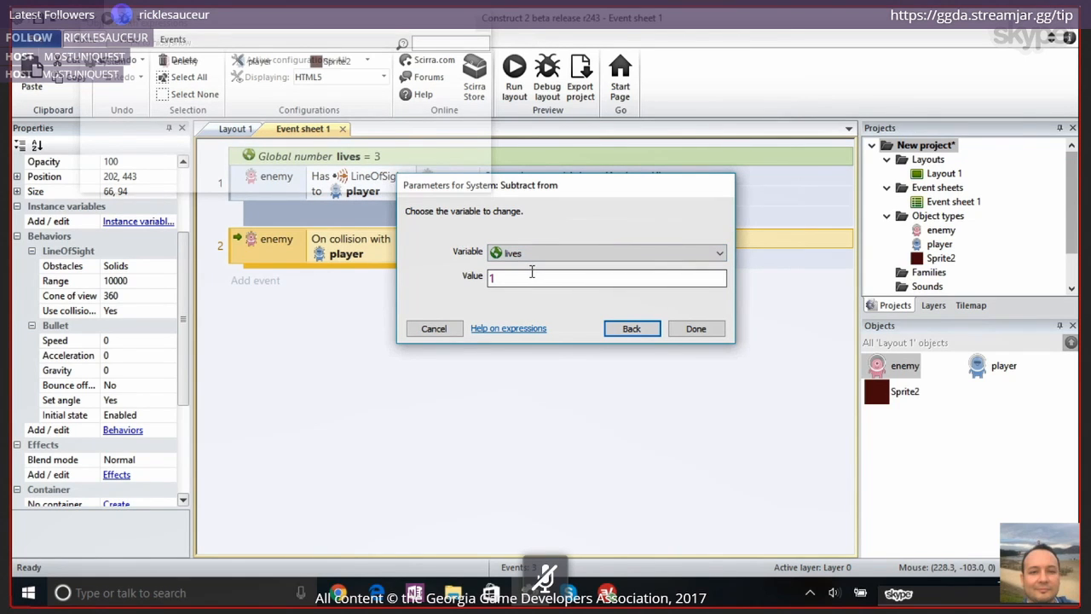
click(516, 278)
drag(515, 279, 490, 278)
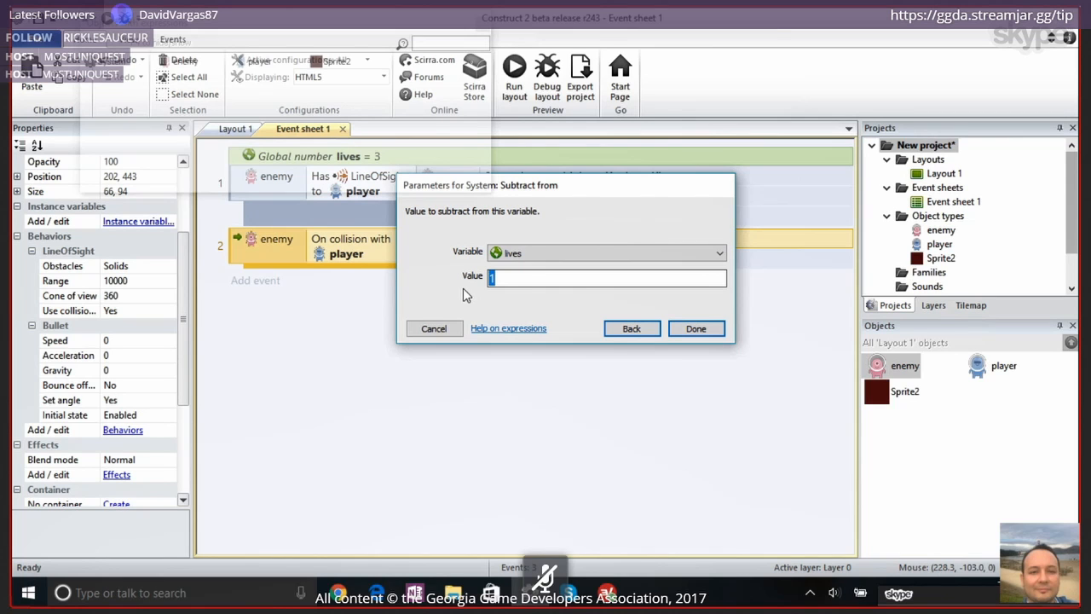
click(692, 329)
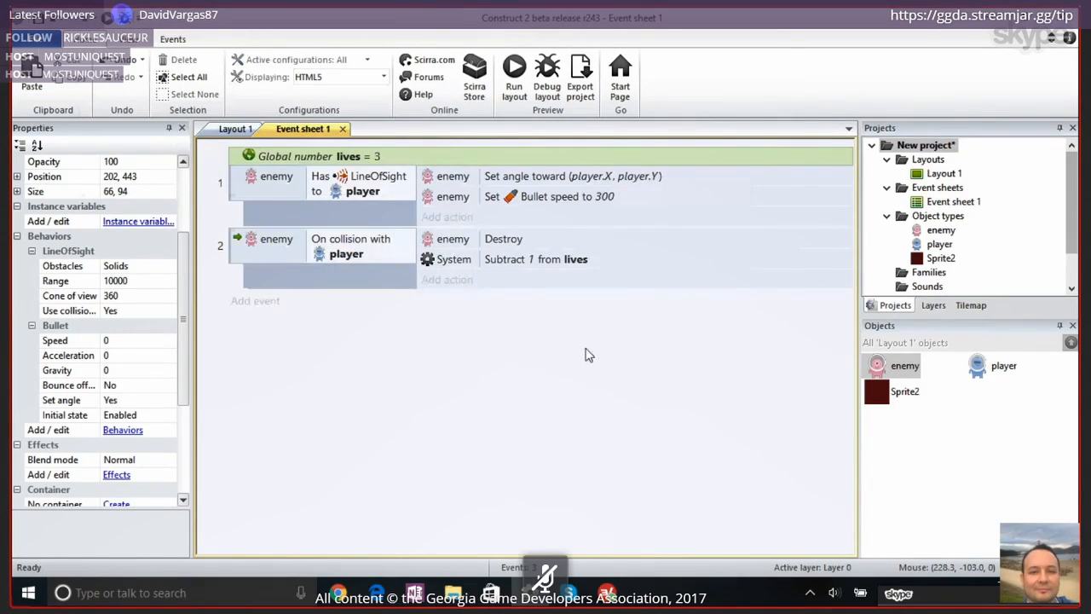
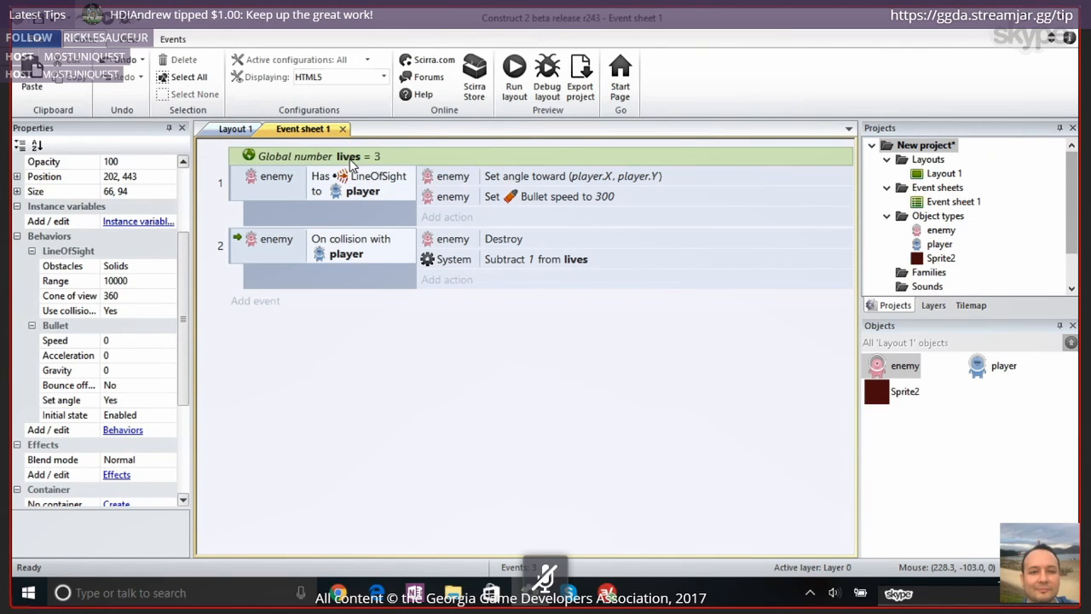
Return to Layout 1, start inserting a new object there and filter the object types by "text"
click(454, 260)
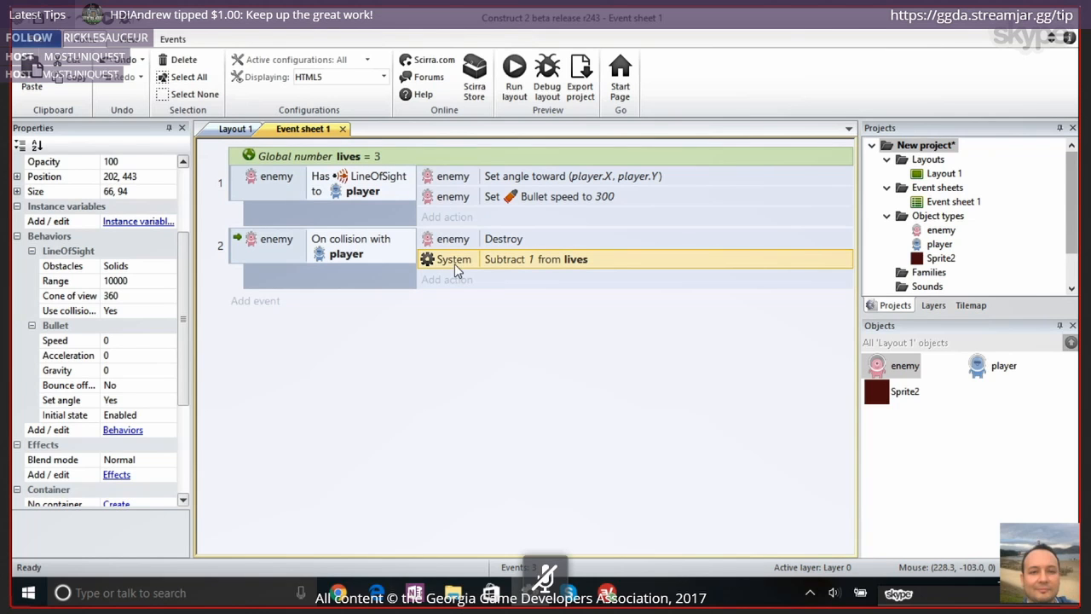
click(242, 130)
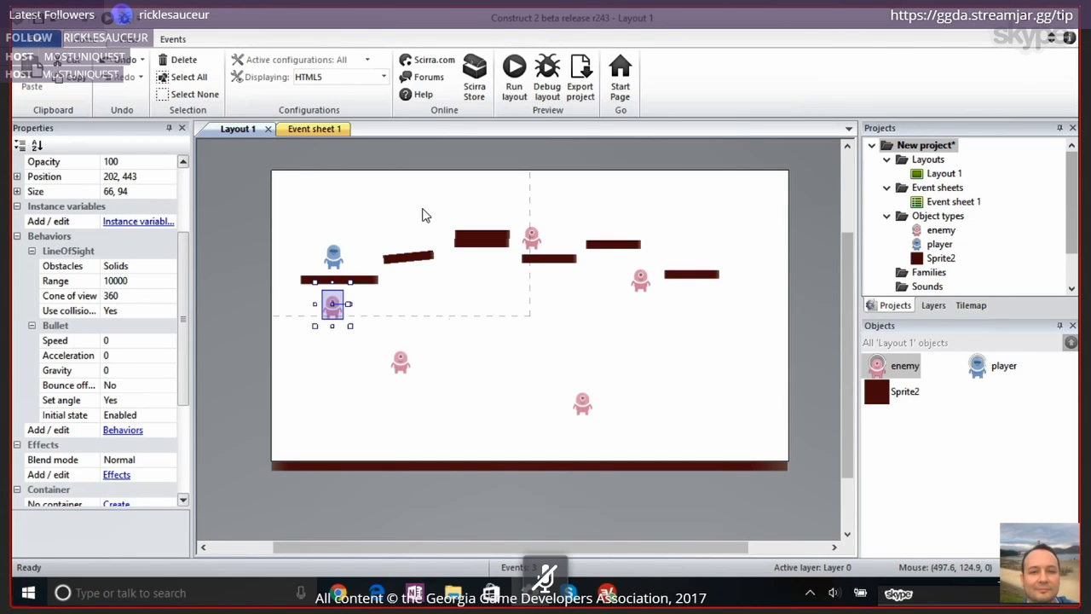
double_click(335, 196)
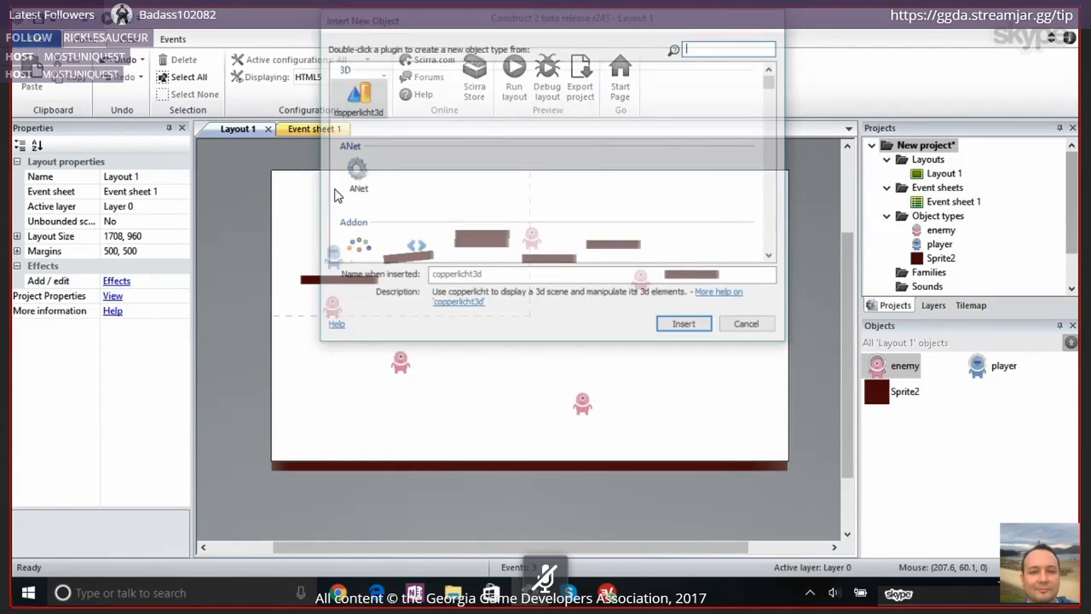
text(te)
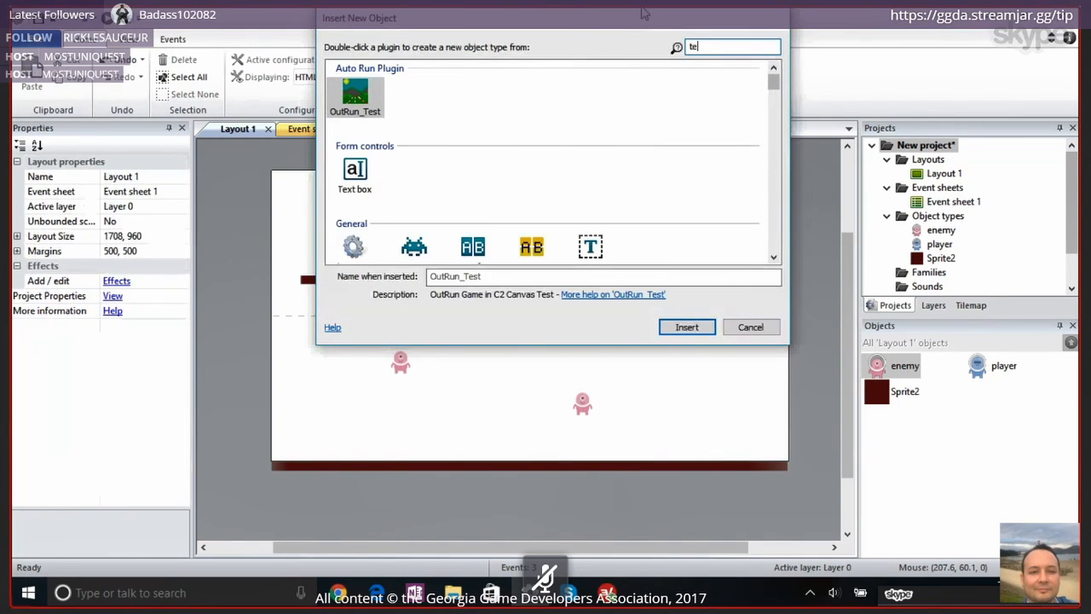
text(xt)
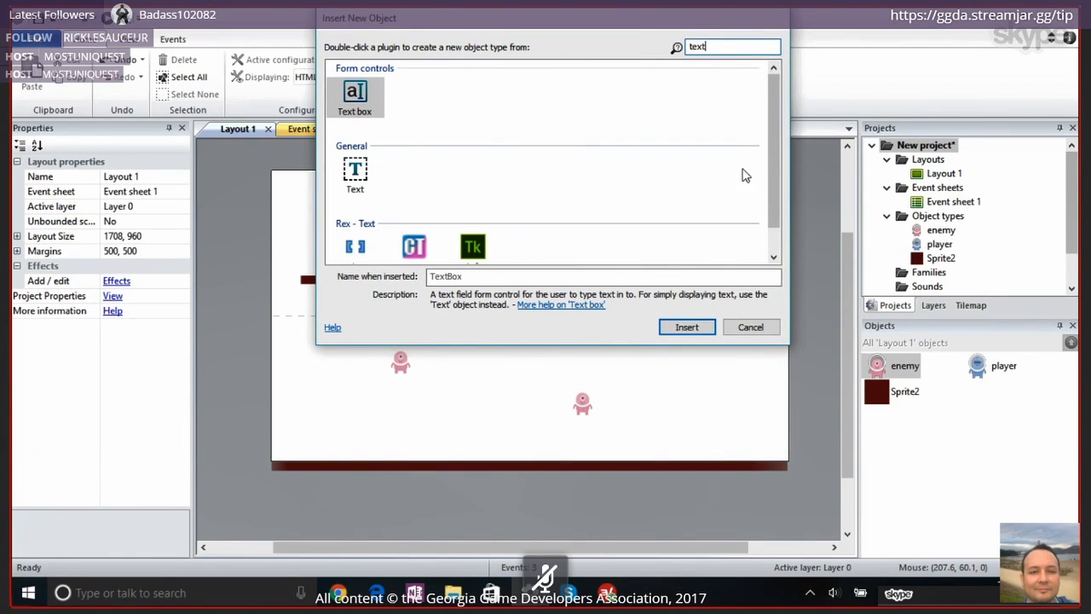
Choose the Text object type and place it near the layout's upper-left corner, above the player
click(361, 97)
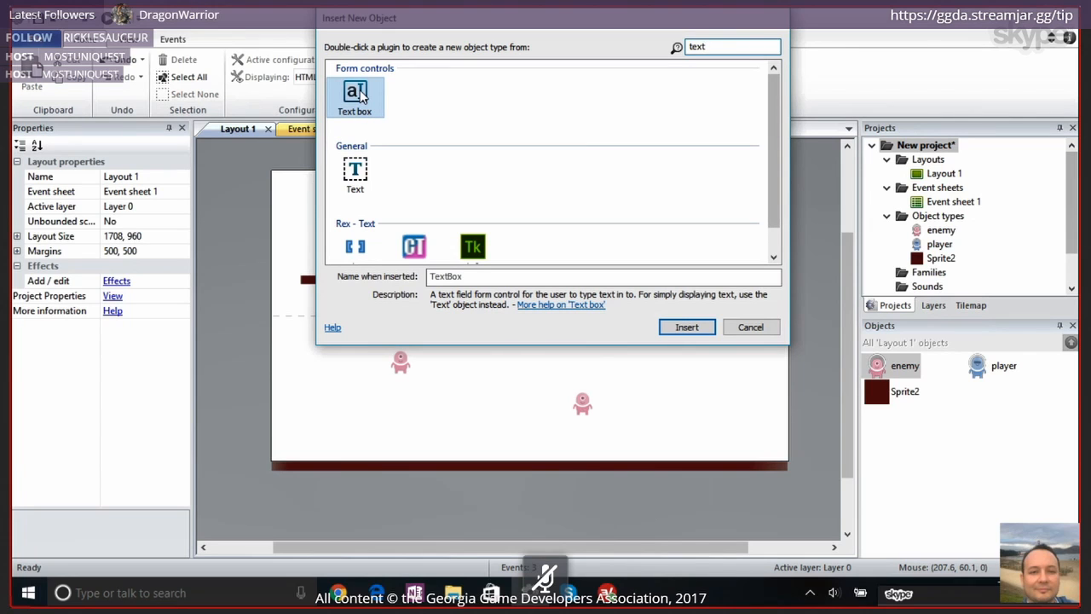
click(362, 173)
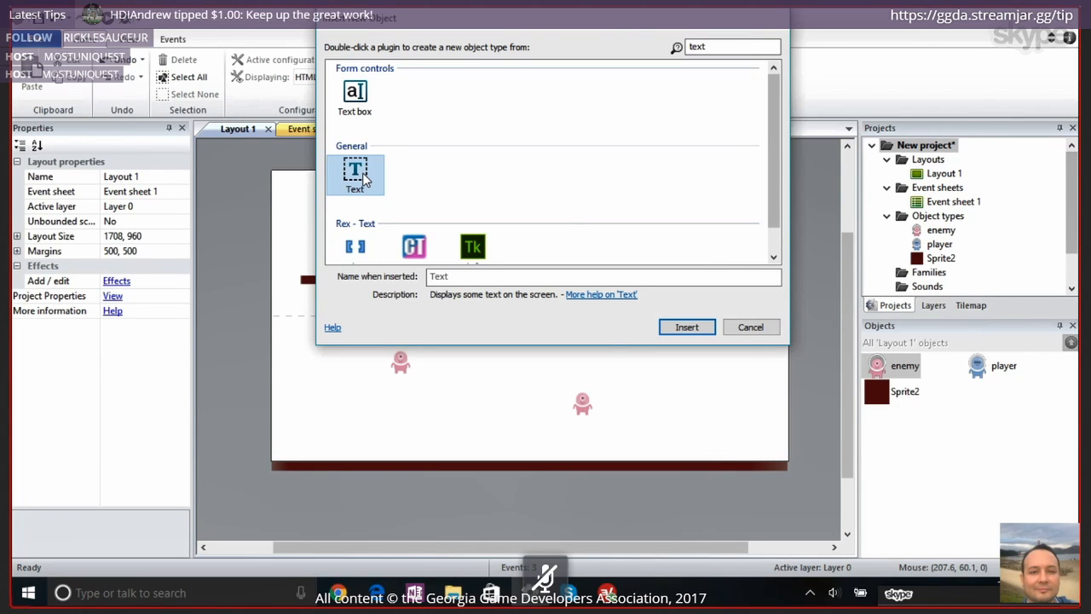
click(362, 98)
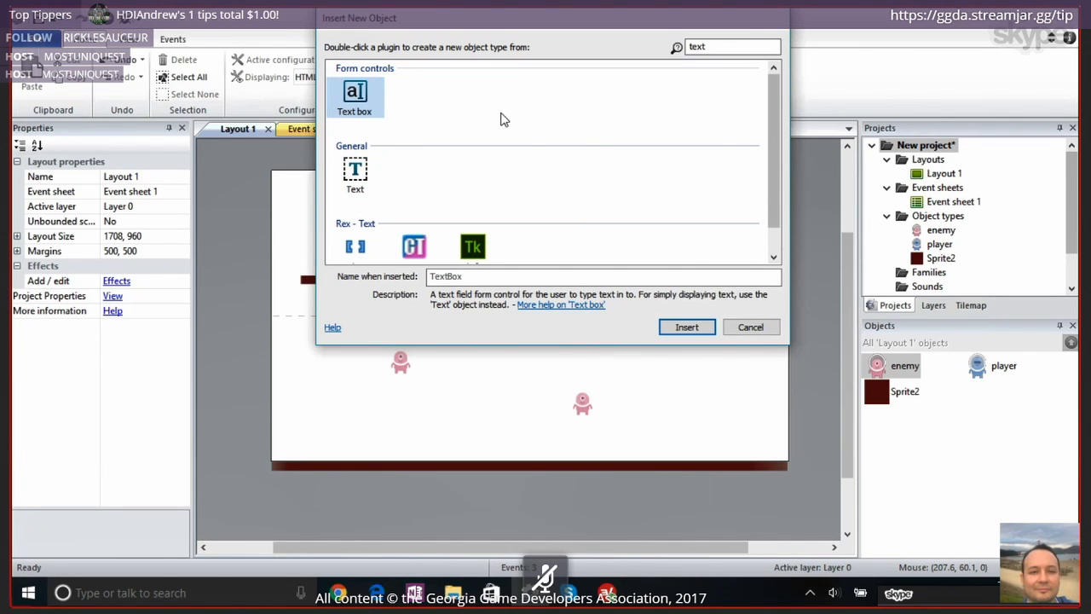
click(352, 176)
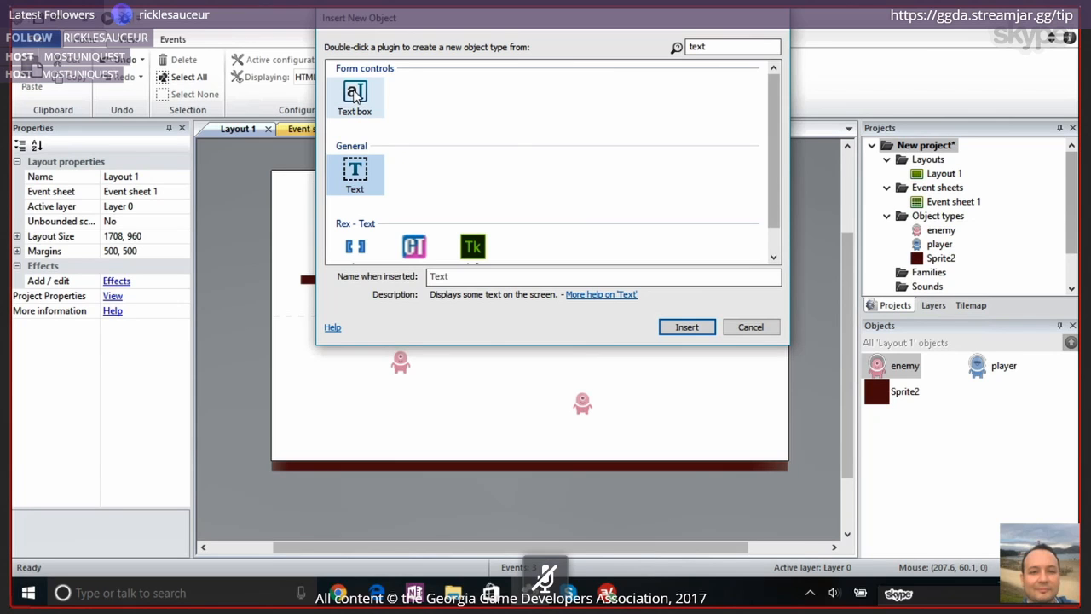
double_click(354, 176)
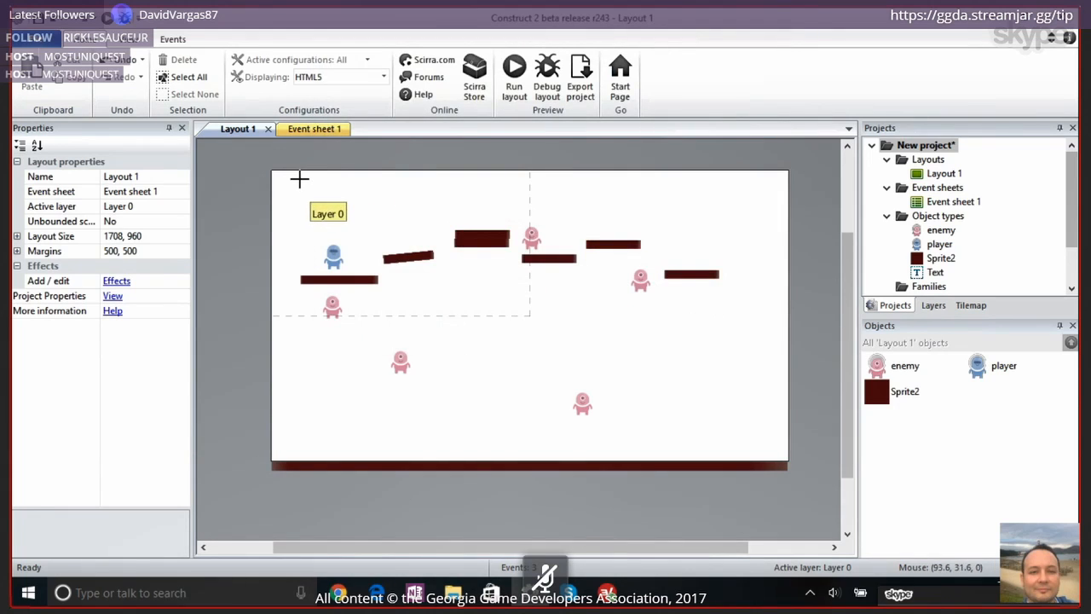
click(295, 179)
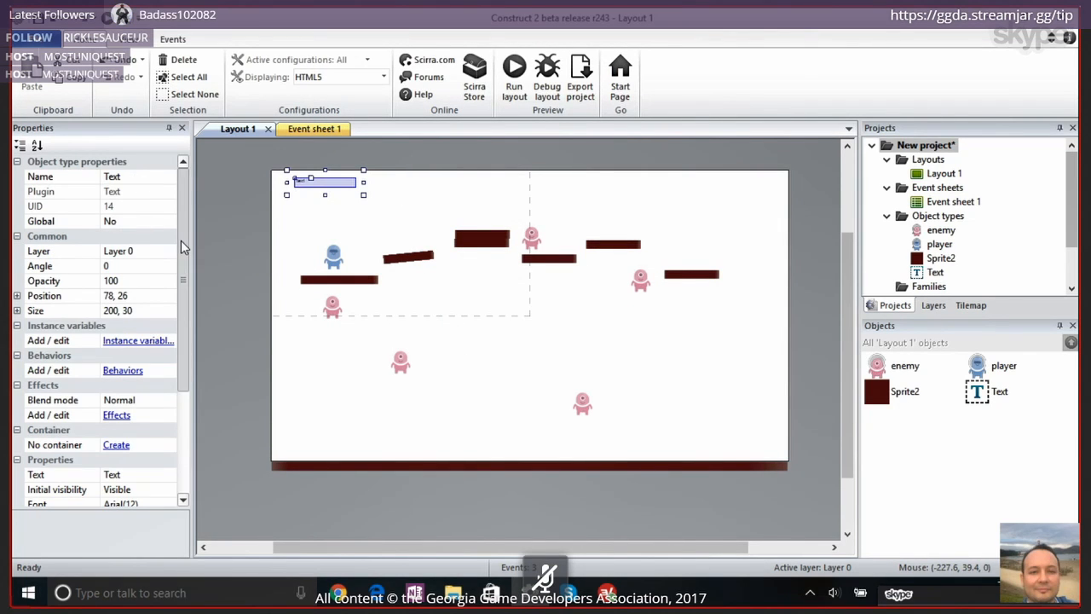
Set the new Text object's displayed text to "Lives: 3"
scroll(181, 241, down, 4)
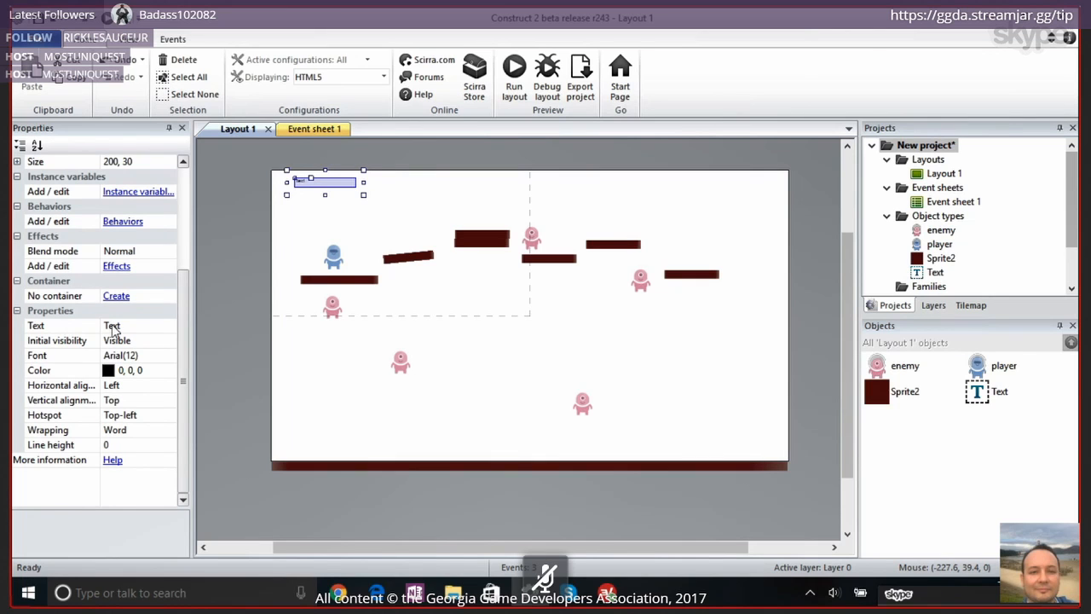
ctrl+scroll(354, 277, up, 1)
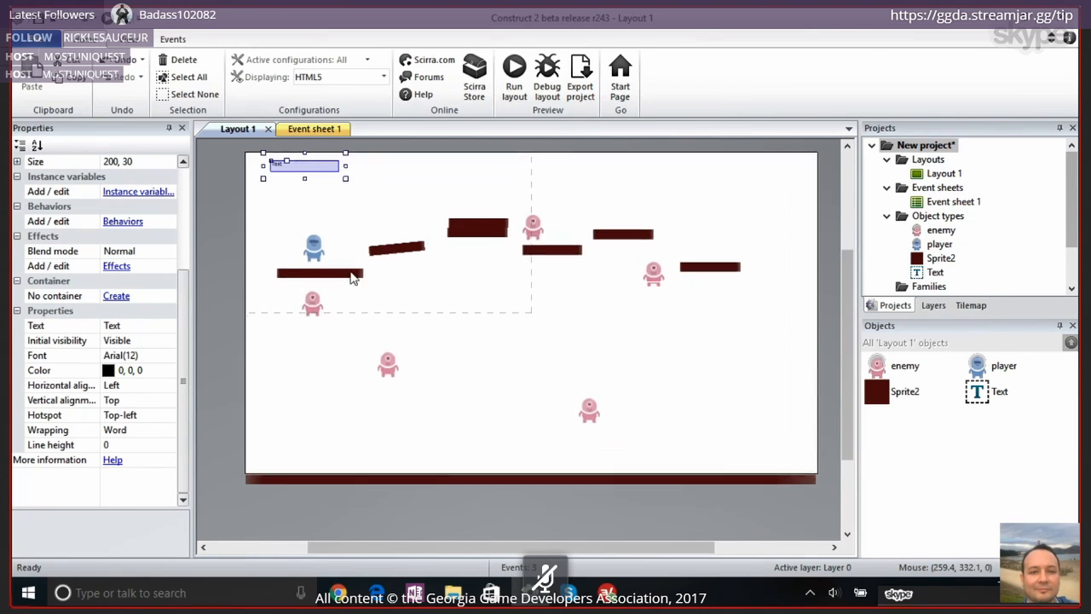
ctrl+scroll(351, 276, up, 3)
scroll(350, 323, up, 3)
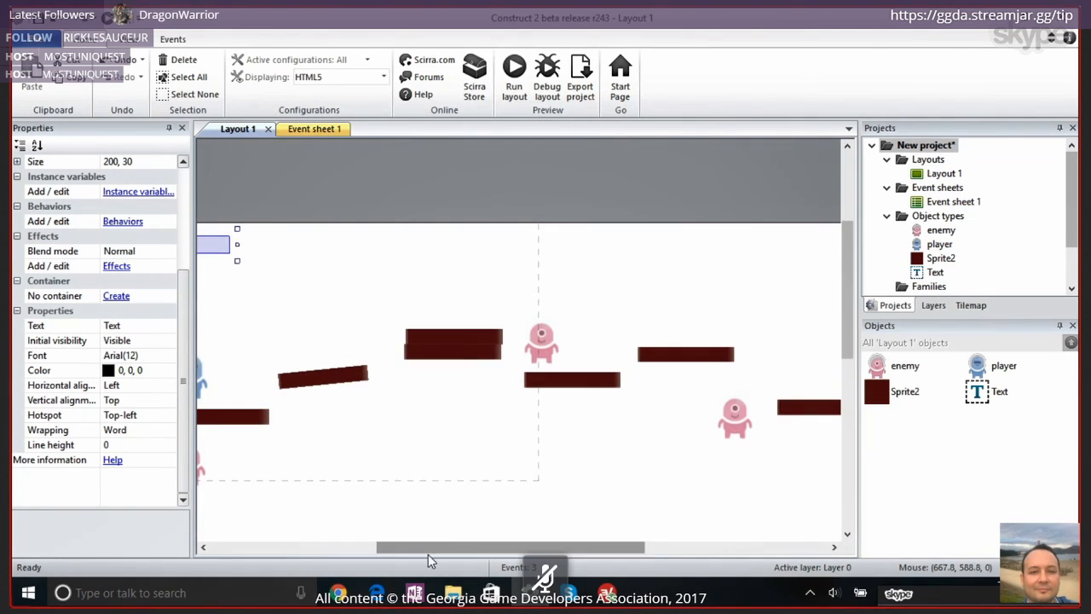
drag(426, 546, 349, 546)
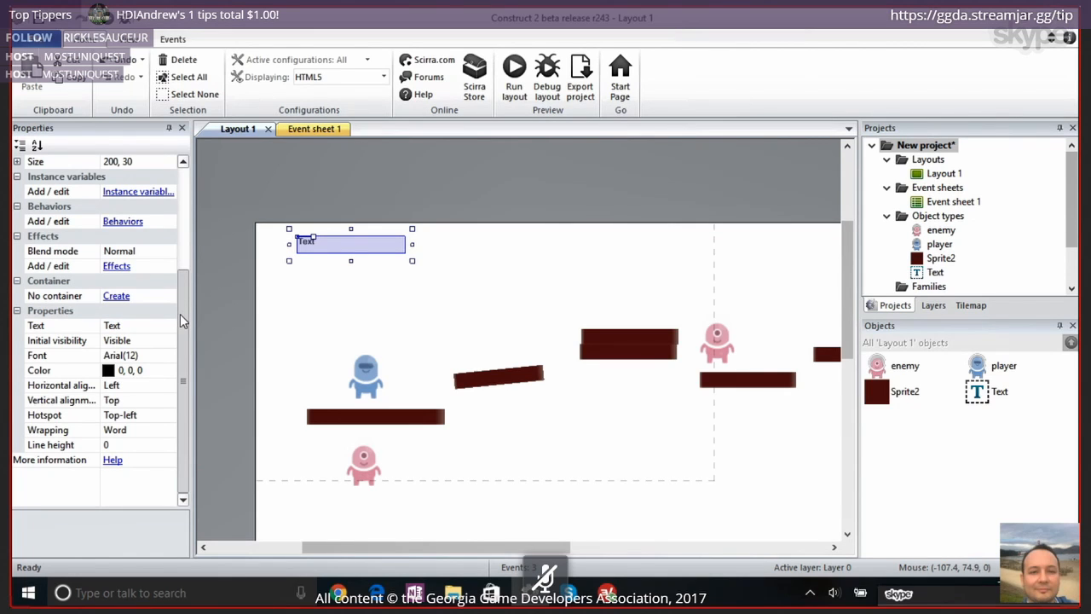
click(128, 326)
text(Lives: 3)
key(Return)
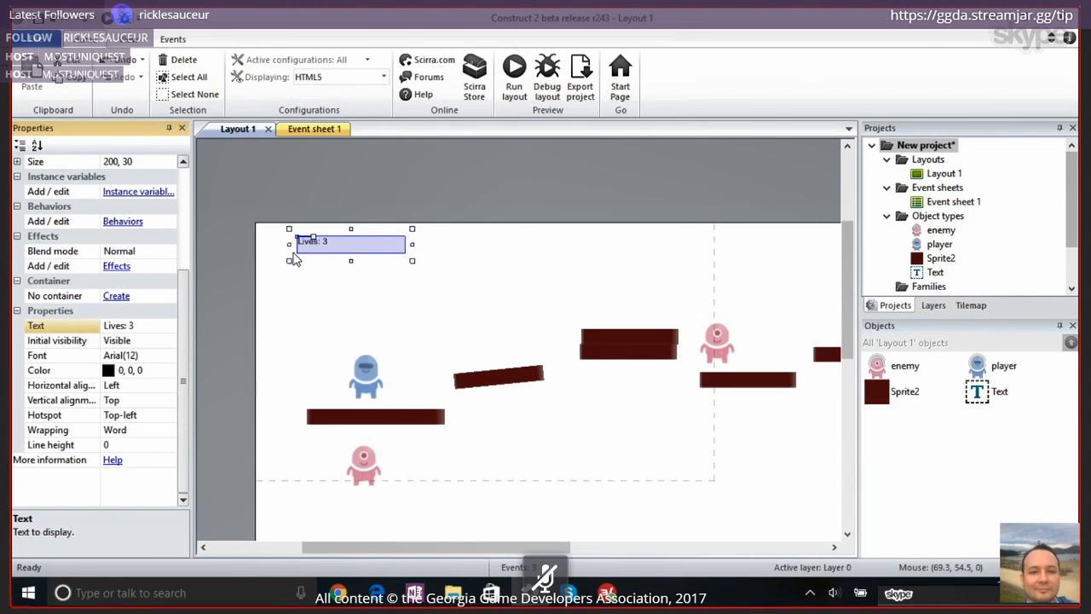
Preview the layout, move the player across the platforms into the enemies, and close the preview to return to Construct 2
click(509, 76)
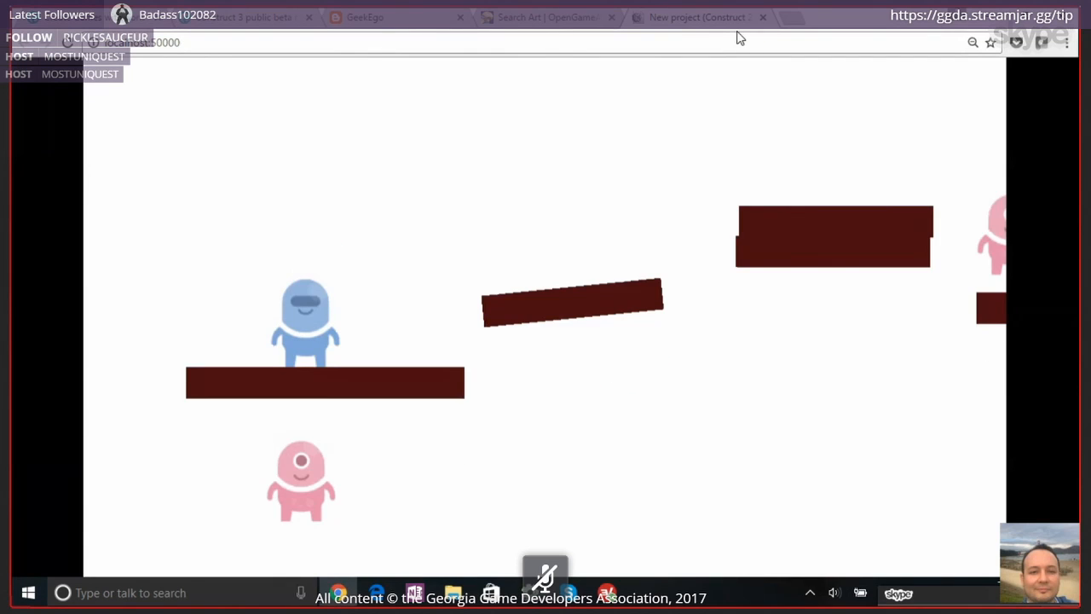
key(Right)
key(Up)
key(Up)
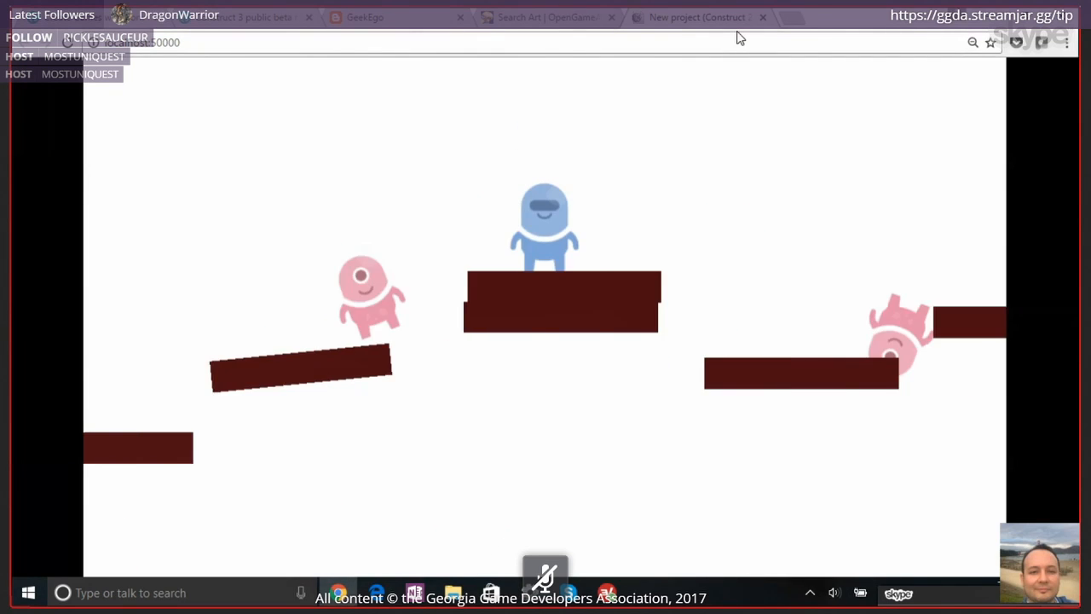
key(Left)
key(Left)
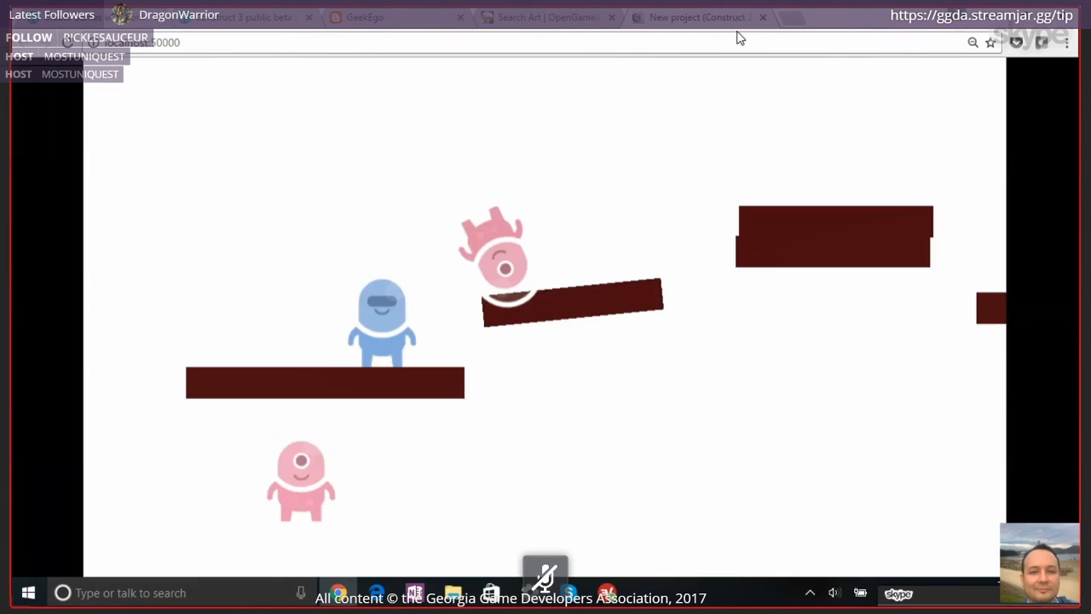
key(Up)
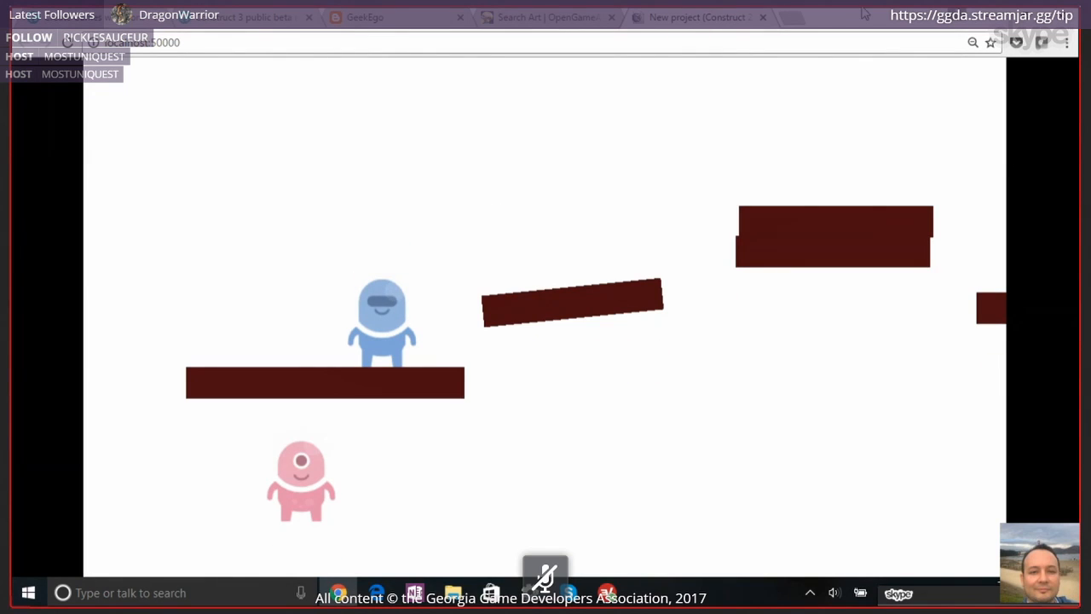
click(763, 17)
key(alt+Tab)
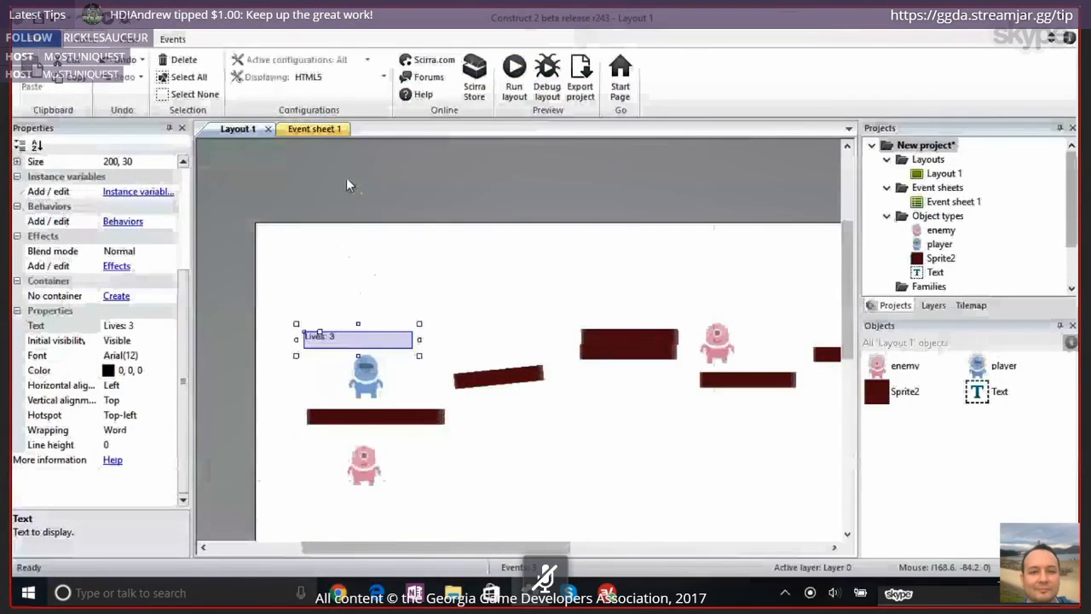
Start a new action in the enemy's collision event on the event sheet, choosing the Text object's Set text
click(314, 129)
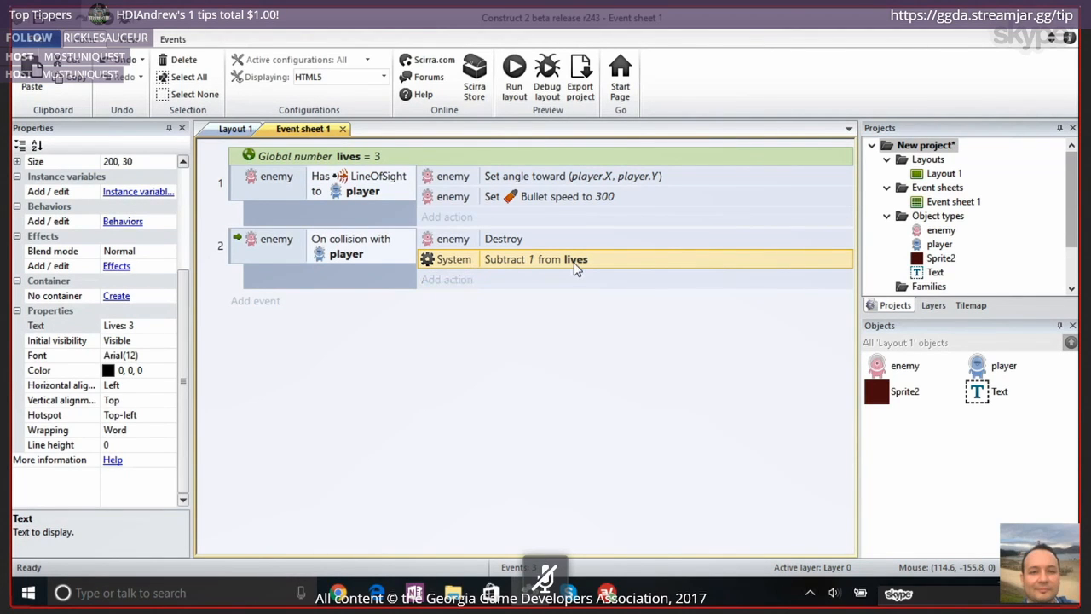
click(228, 130)
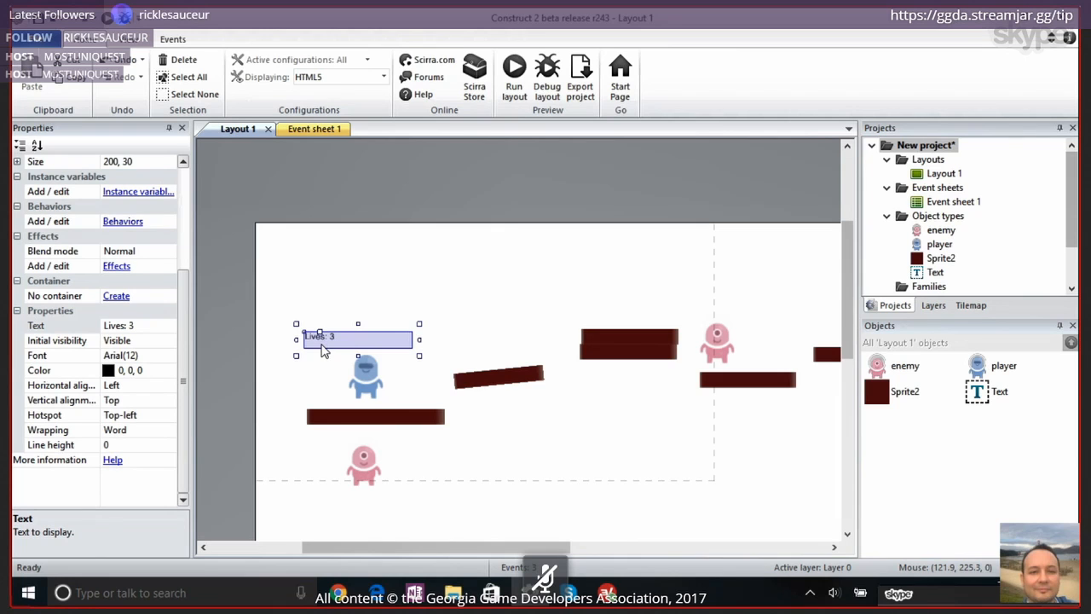
click(316, 131)
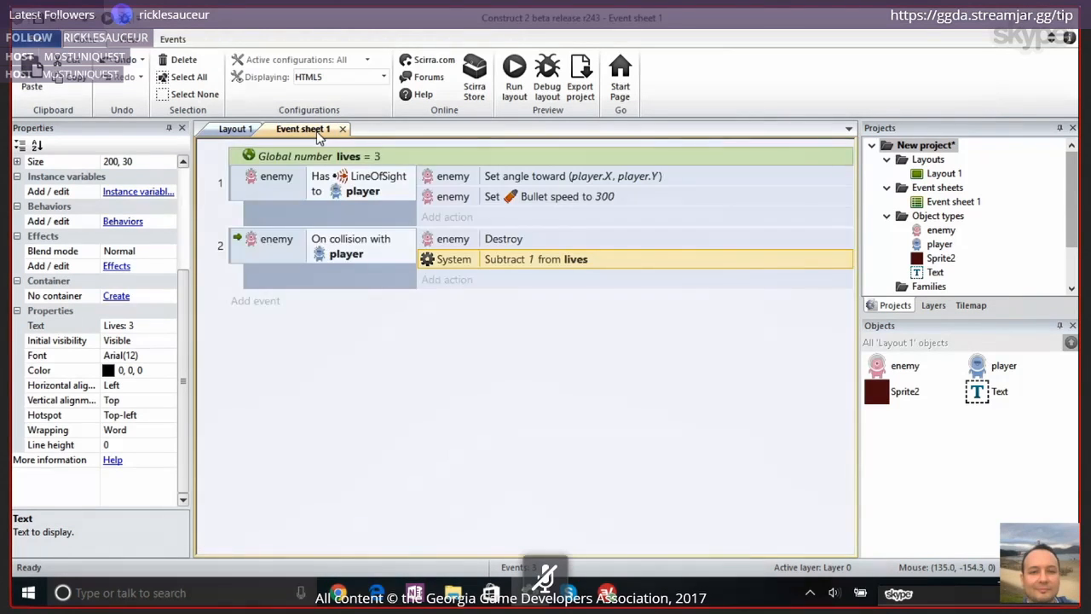
click(240, 251)
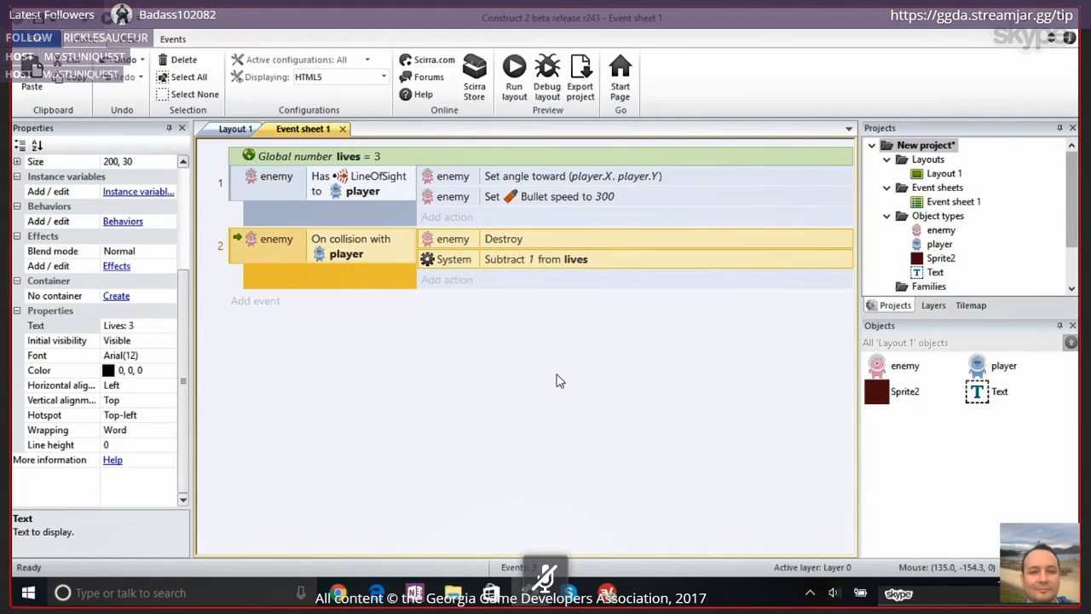
click(451, 280)
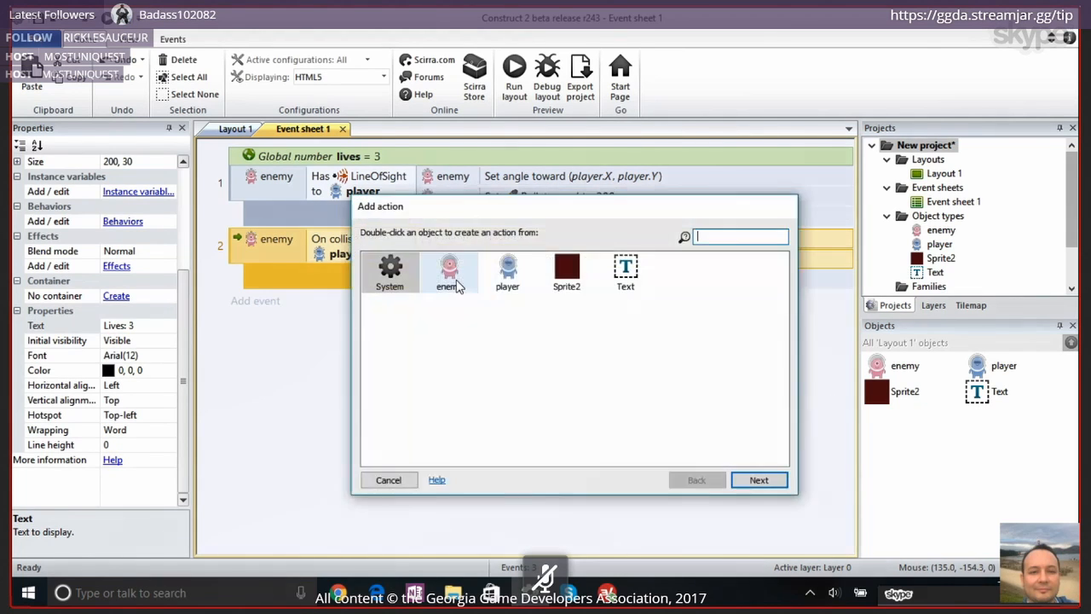
double_click(626, 273)
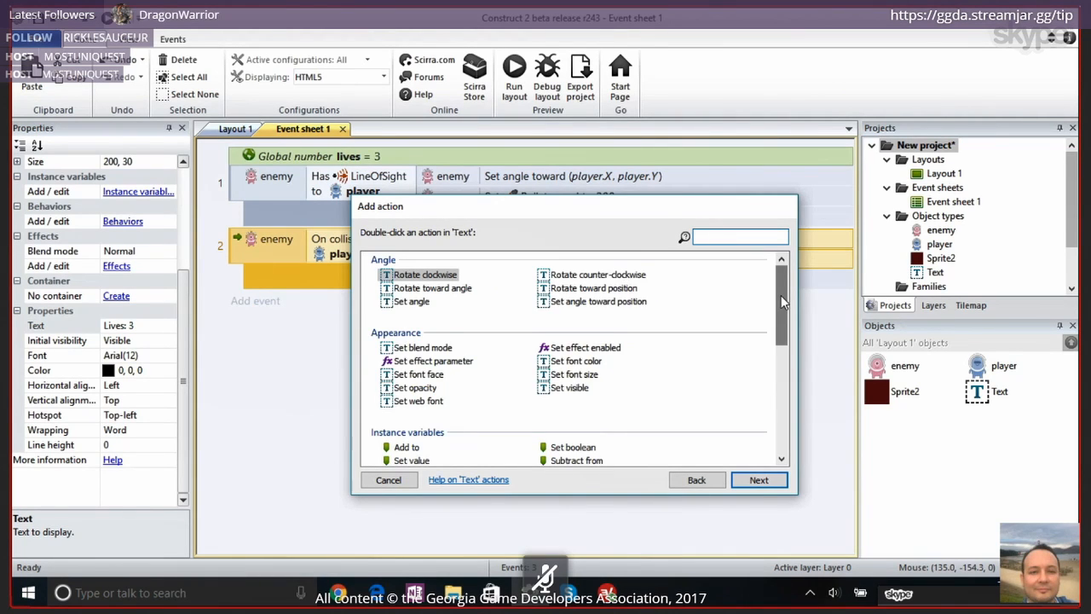
scroll(780, 300, down, 7)
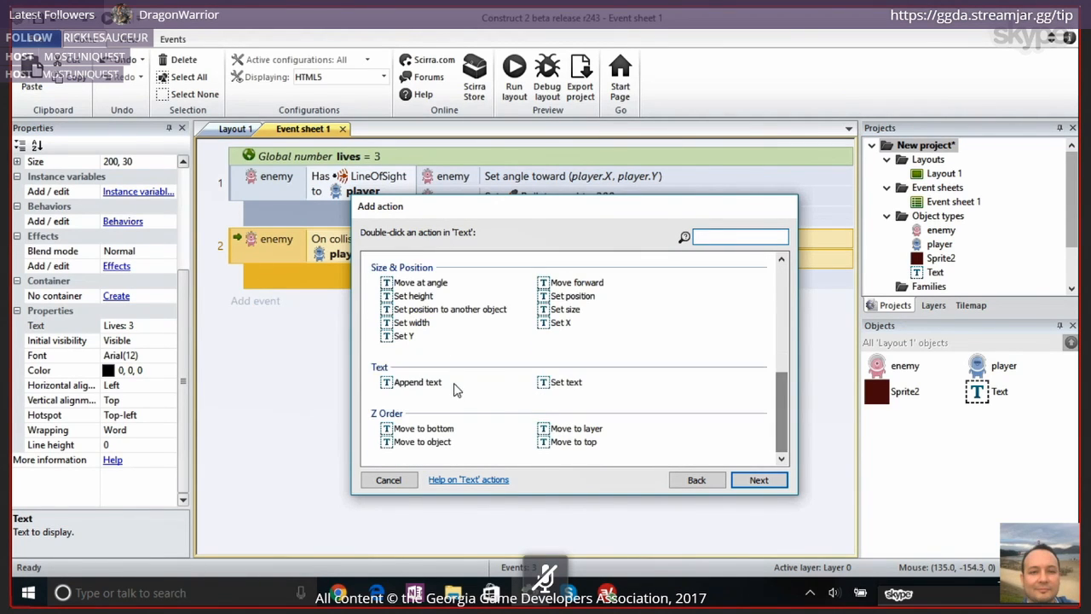
double_click(560, 384)
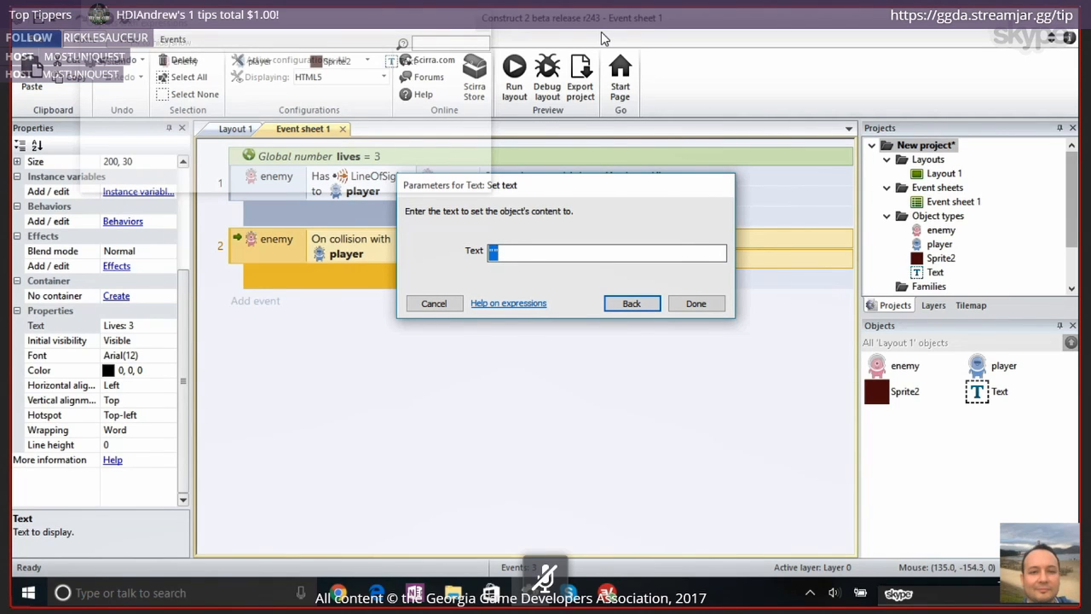
Enter the quoted string "Lives: " with a trailing space as the text for the action
key(Right)
key(Left)
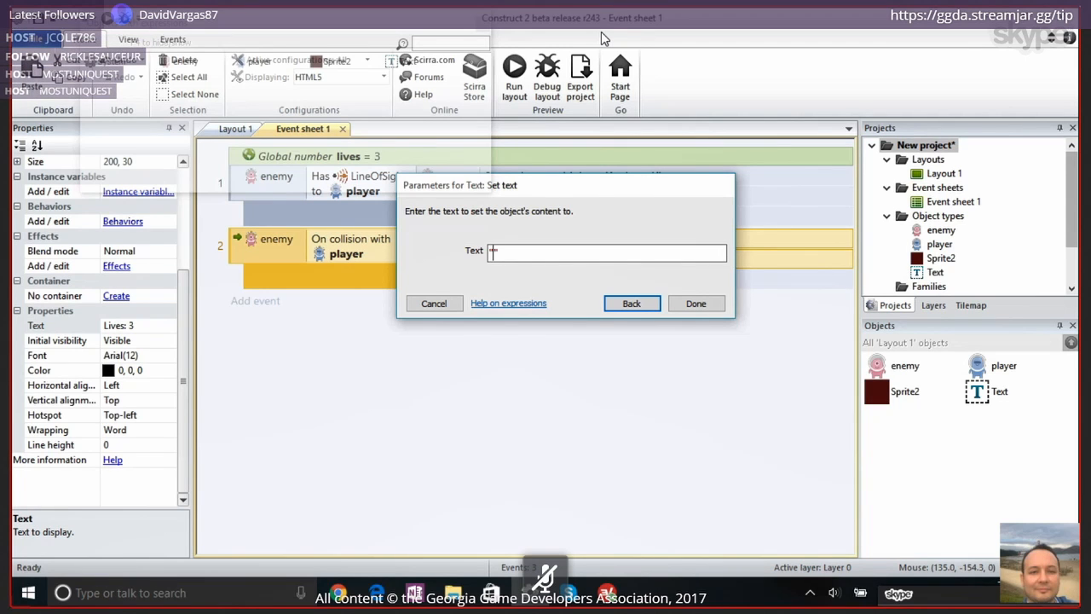
text(Life)
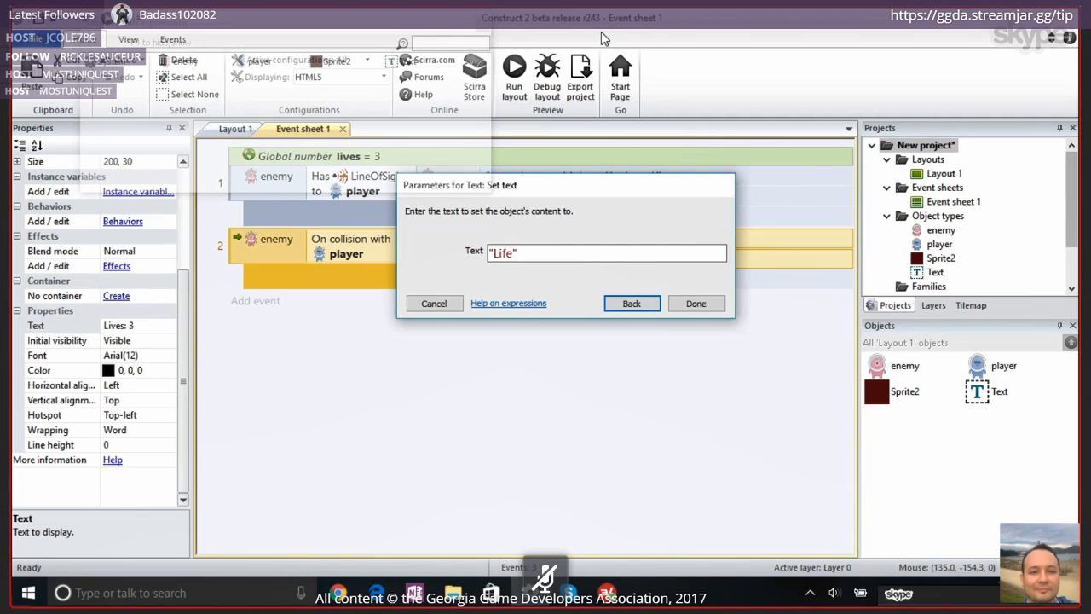
key(BackSpace)
key(BackSpace)
text(vesd)
key(BackSpace)
text(:)
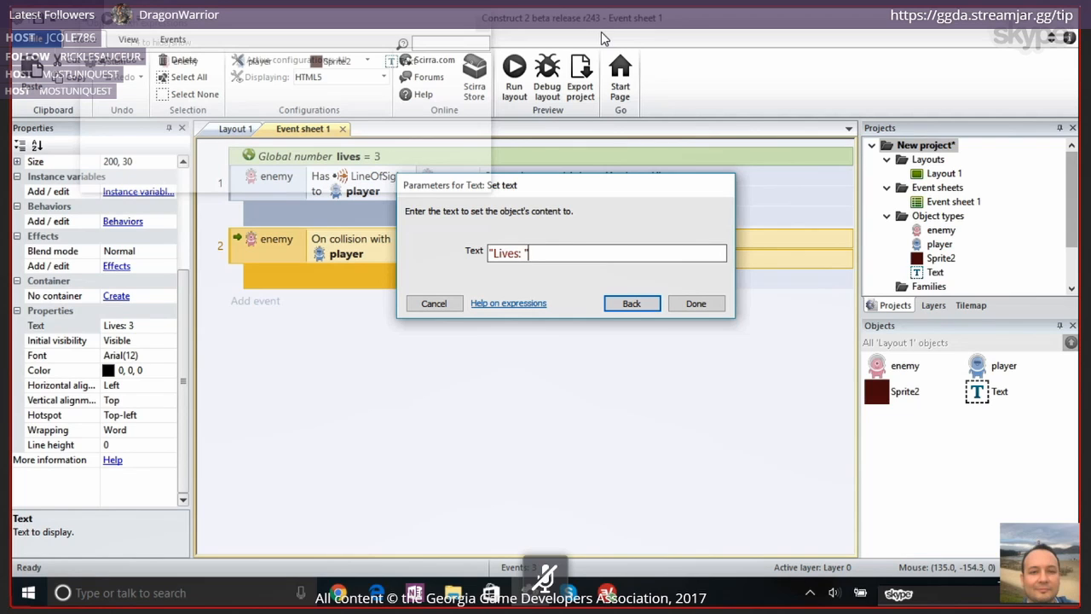
Complete the Set text expression as "Lives: " & lives and confirm the action in the enemy's collision event
key(shift+Left)
key(shift+Left)
key(shift+Left)
key(shift+Left)
key(shift+Left)
key(shift+Left)
key(shift+Left)
key(shift+Left)
key(shift+Left)
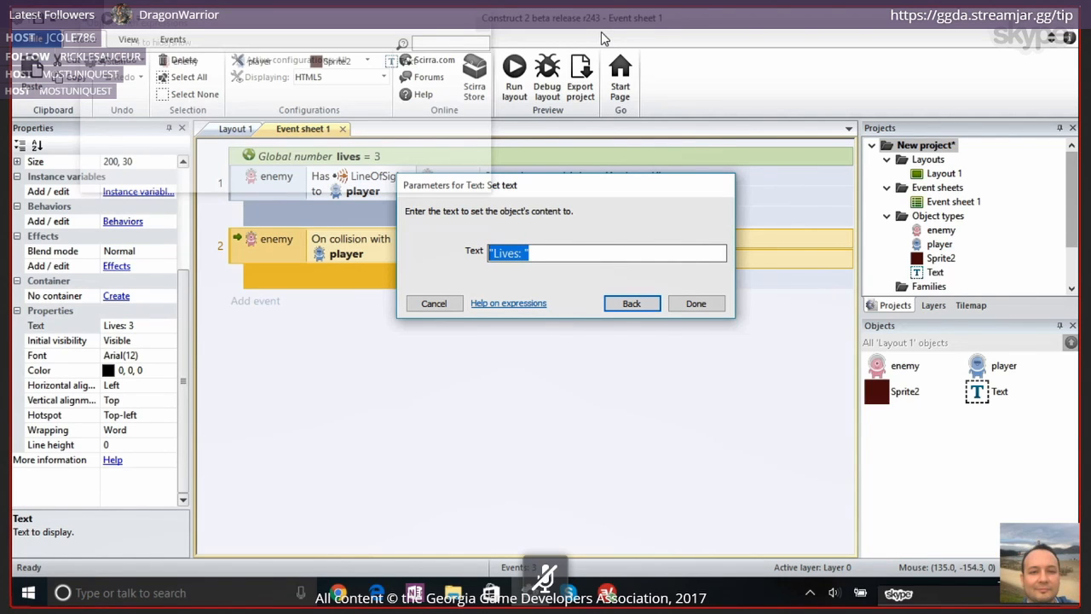
key(End)
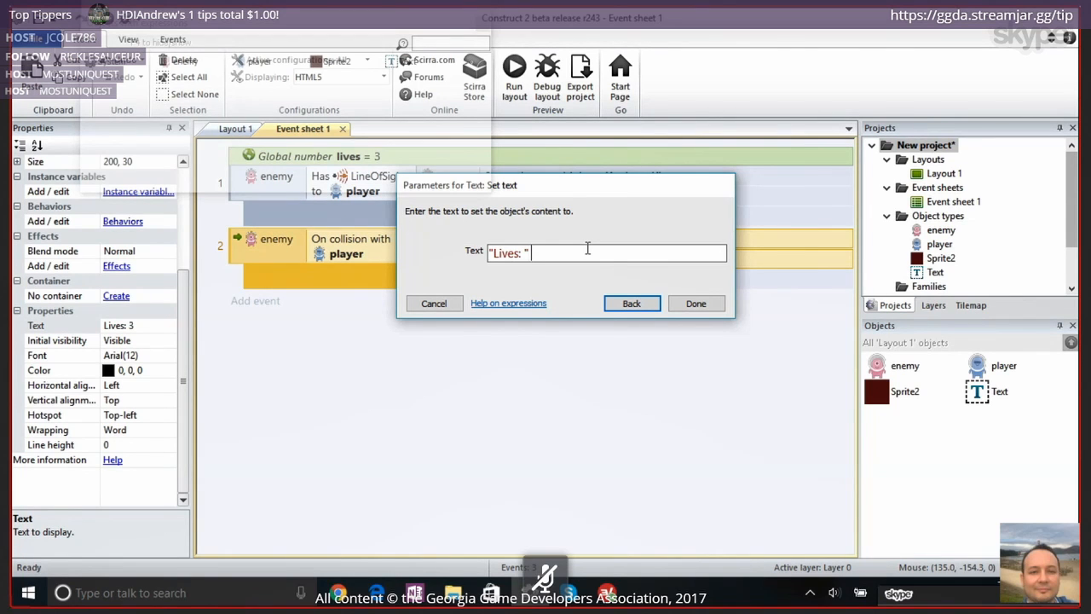
text(&)
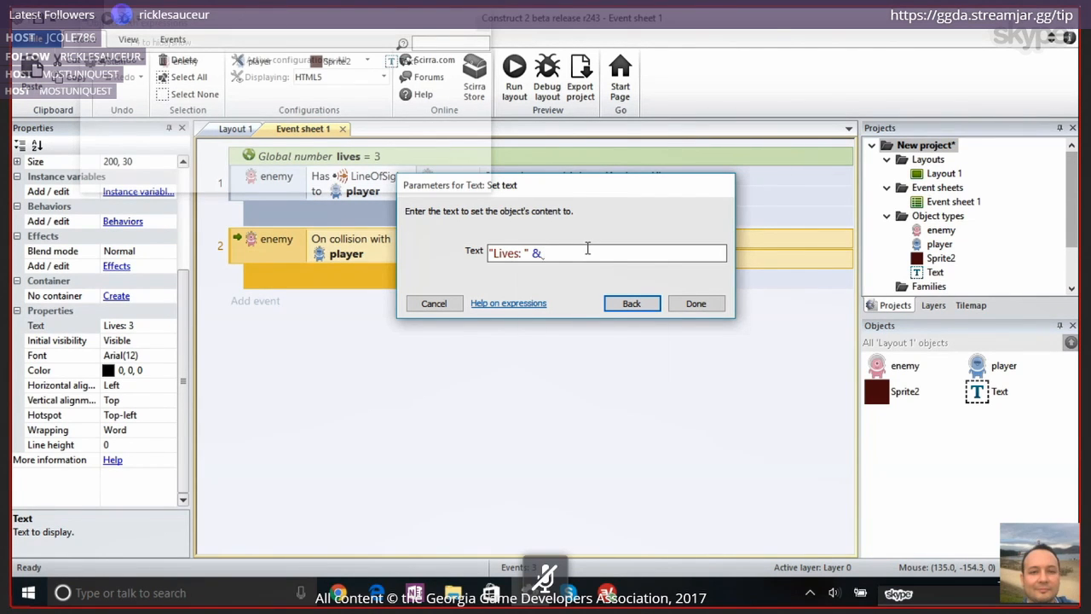
text( live)
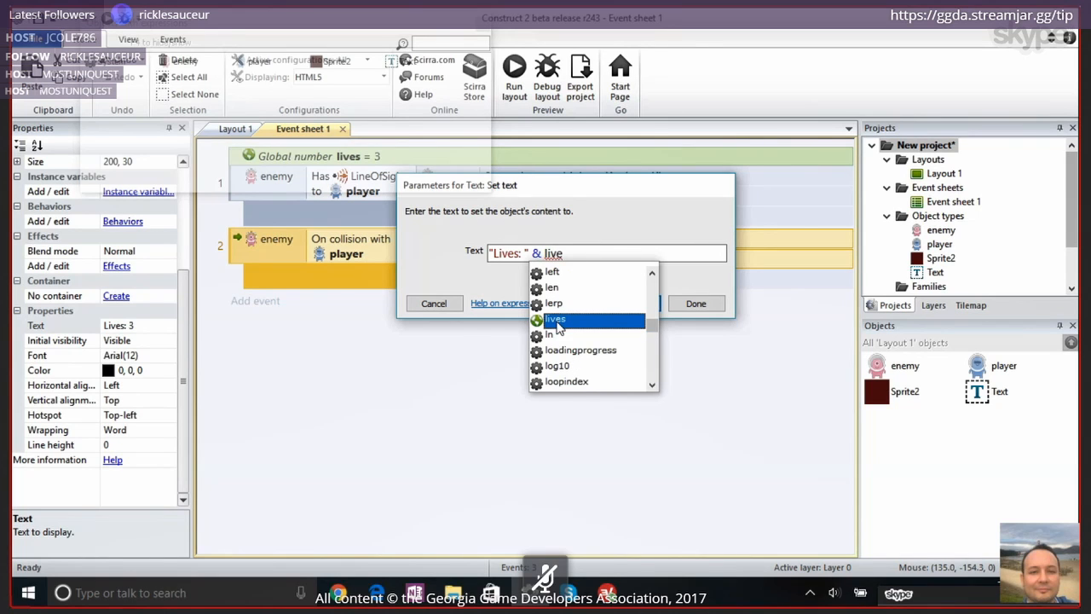
click(555, 320)
triple_click(509, 259)
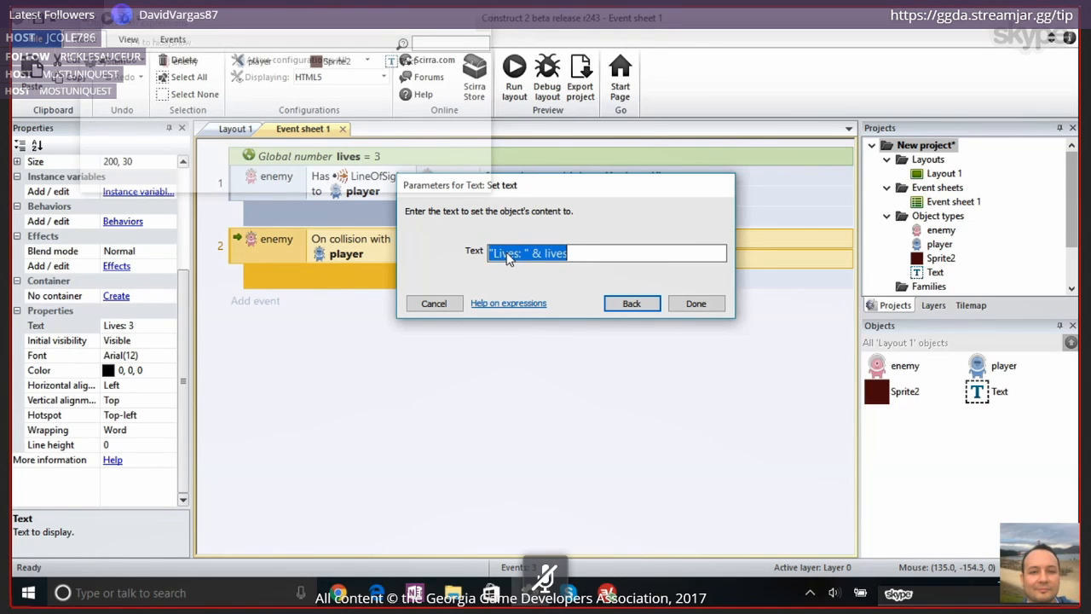
double_click(509, 258)
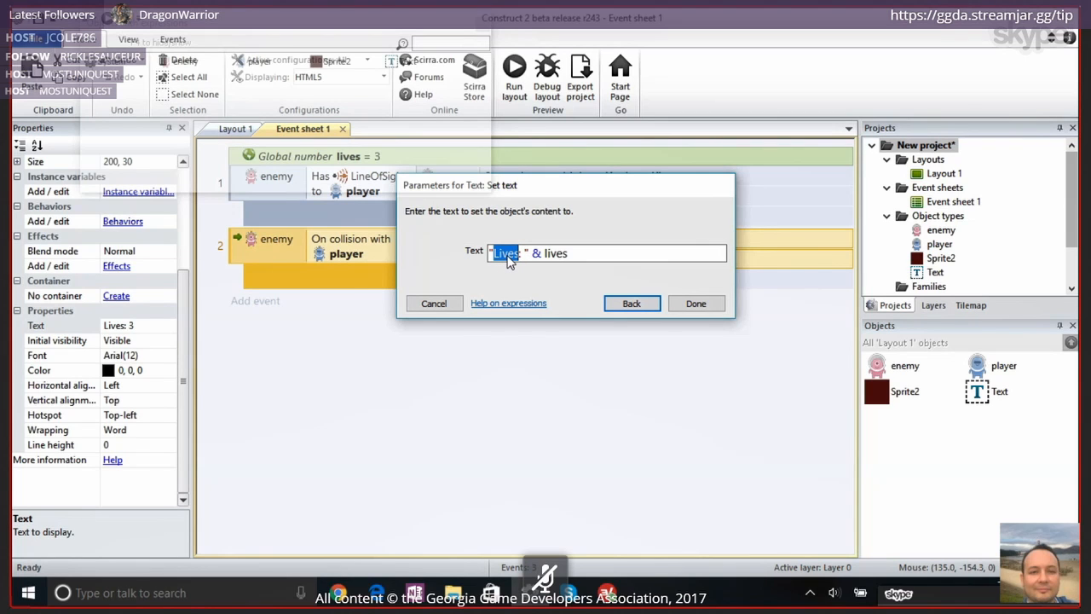
double_click(557, 254)
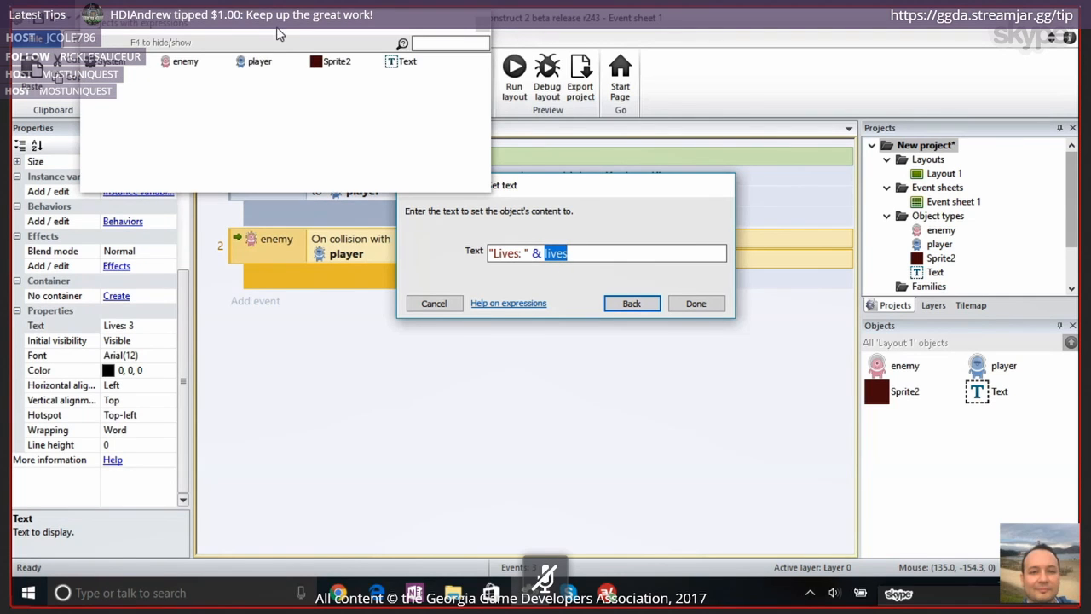
drag(276, 28, 262, 306)
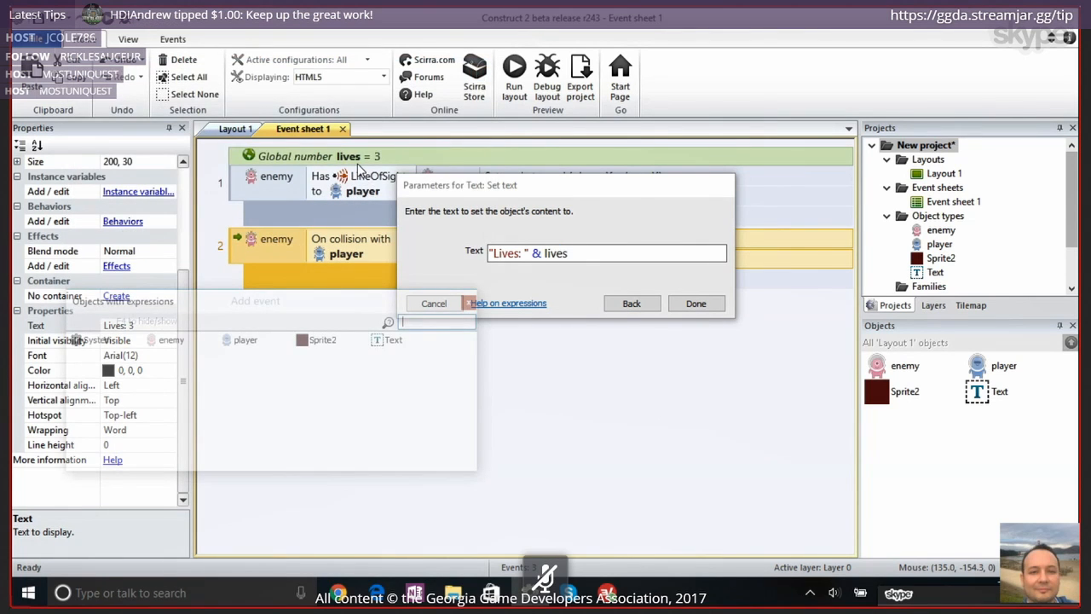
click(688, 305)
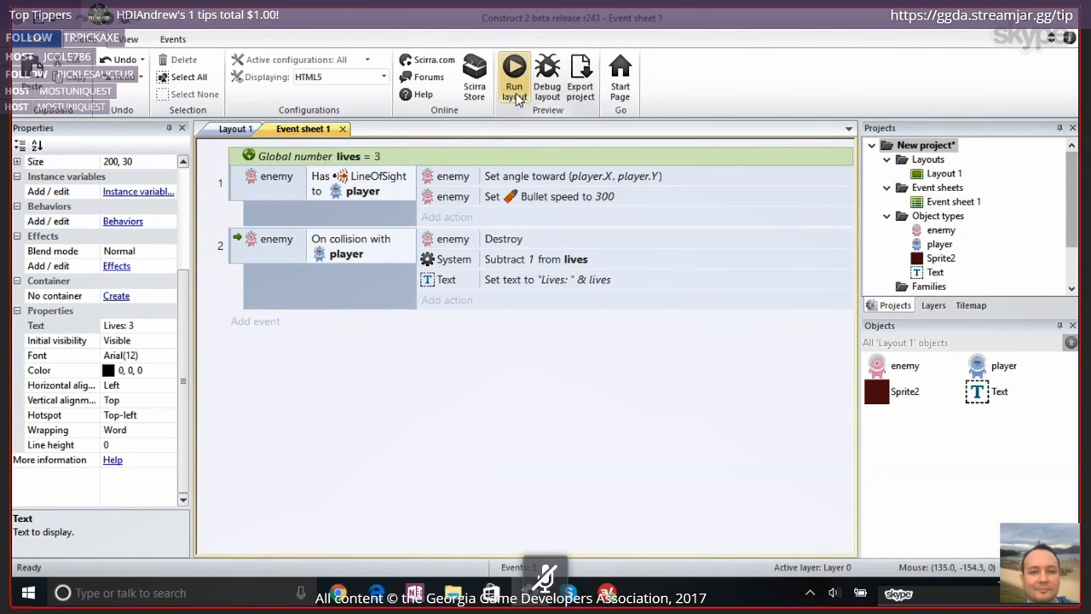
Preview the layout, run and jump the player into the enemies to test the lives text, and return to Construct 2
click(513, 67)
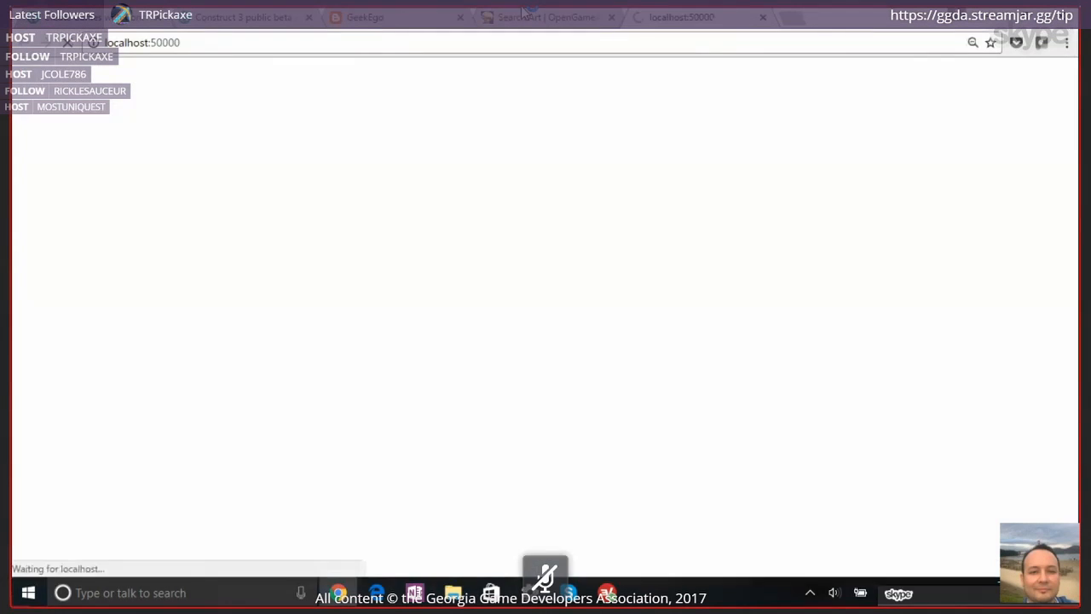
key(Right)
key(Left)
key(Right)
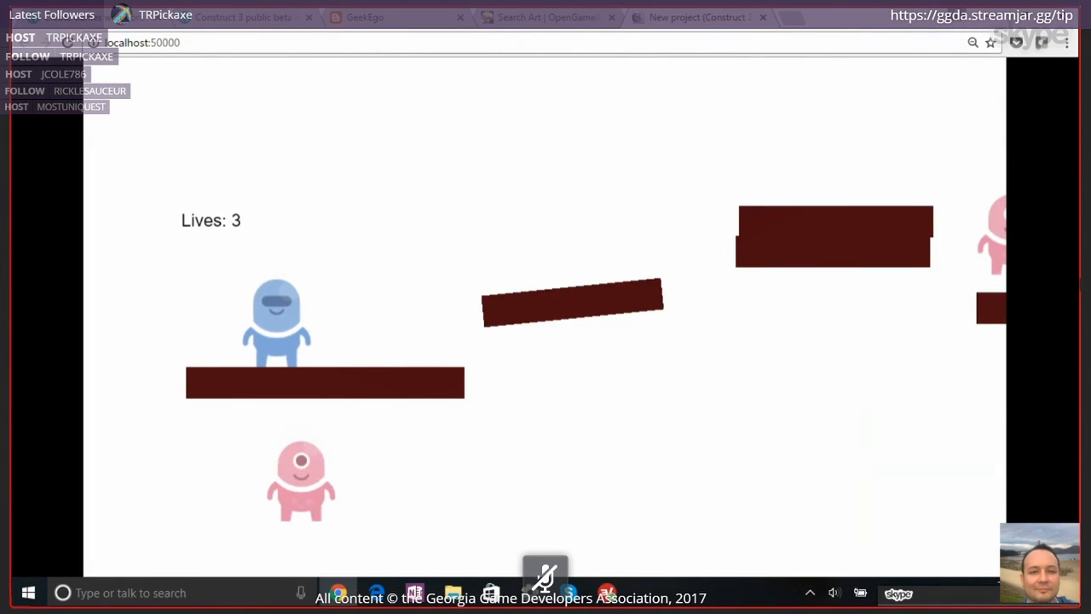
key(Right)
key(Up)
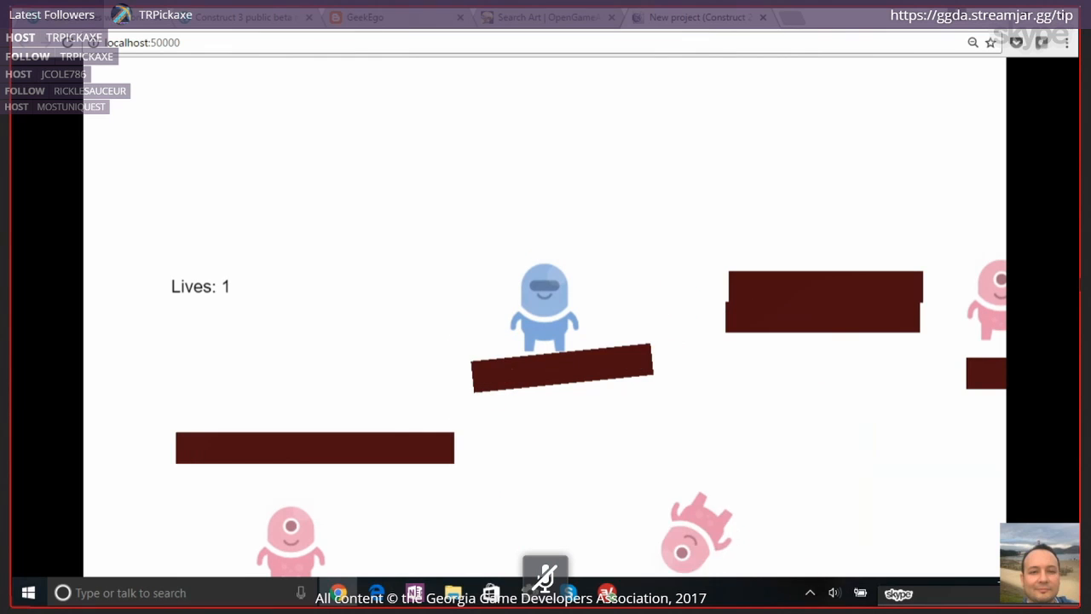
key(Left)
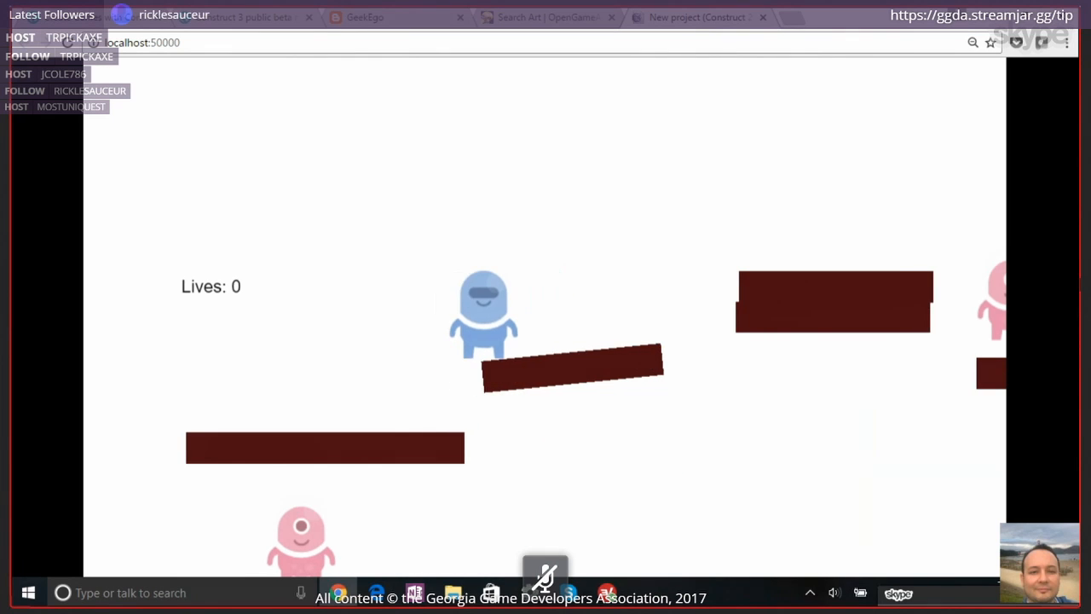
key(Right)
key(Up)
key(Up)
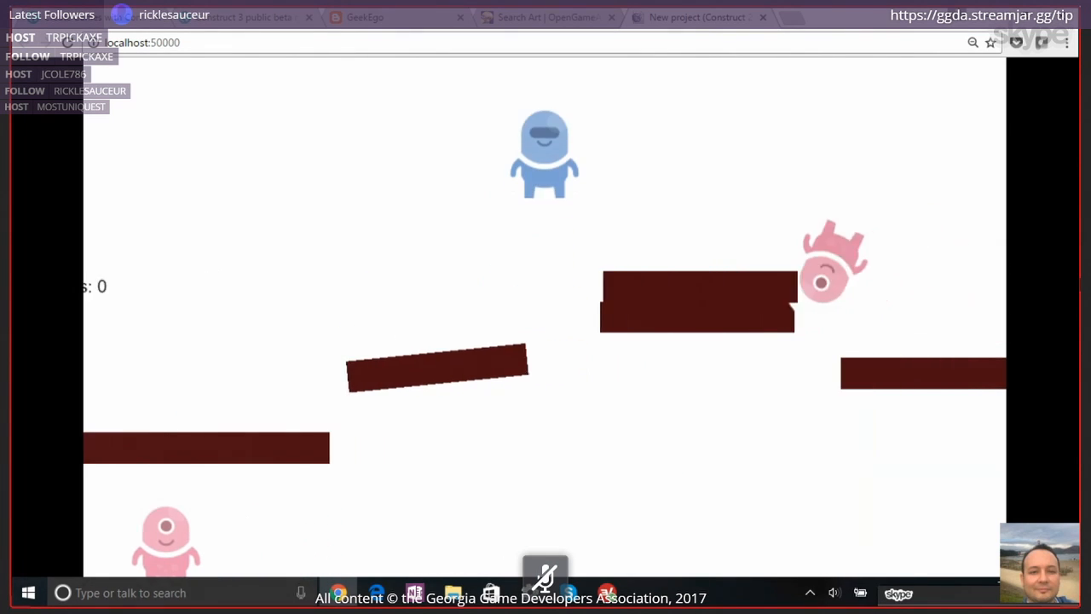
key(Left)
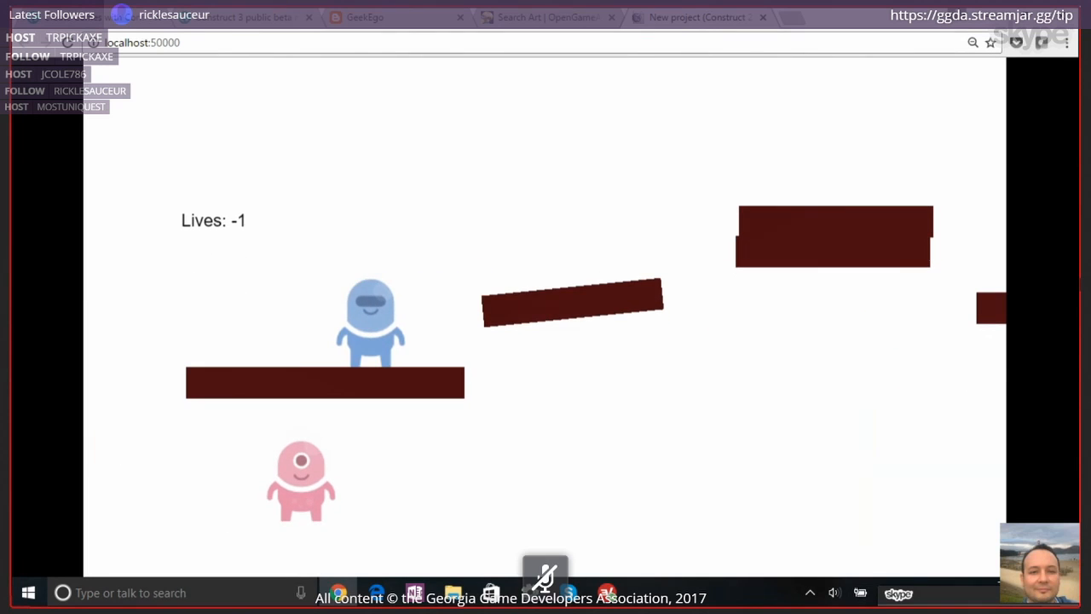
key(Left)
key(Up)
key(Right)
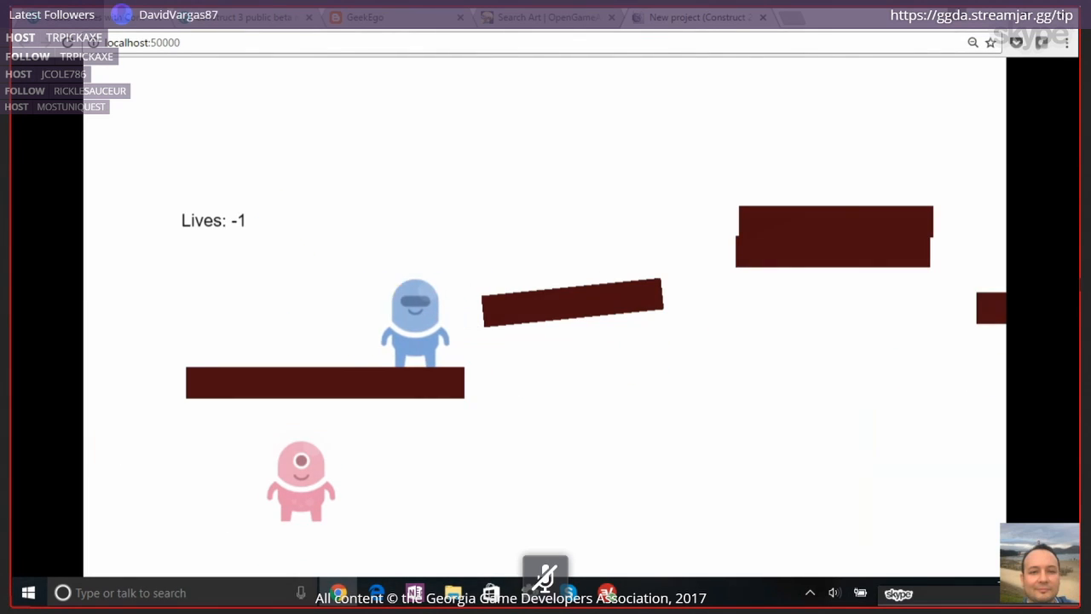
key(Left)
key(Up)
key(Right)
key(Left)
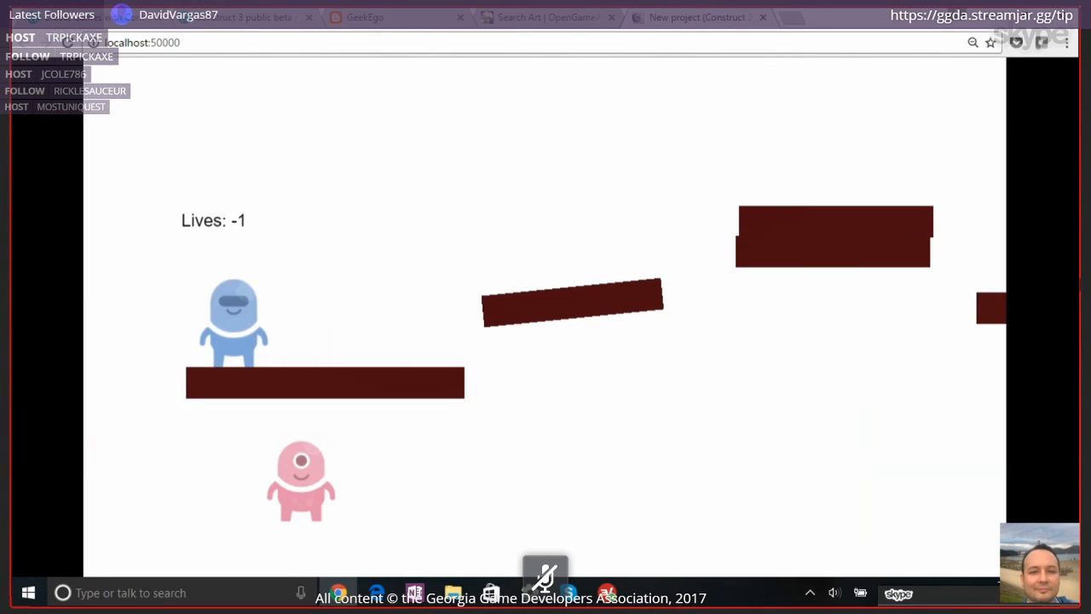
key(Up)
key(Right)
key(Left)
key(Right)
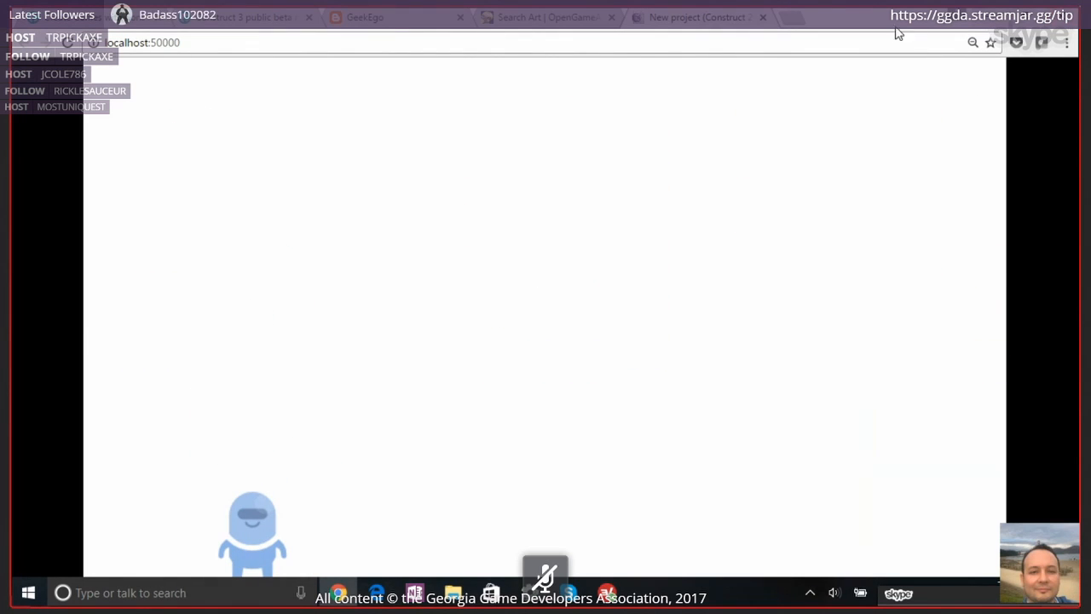
click(763, 18)
key(alt+Tab)
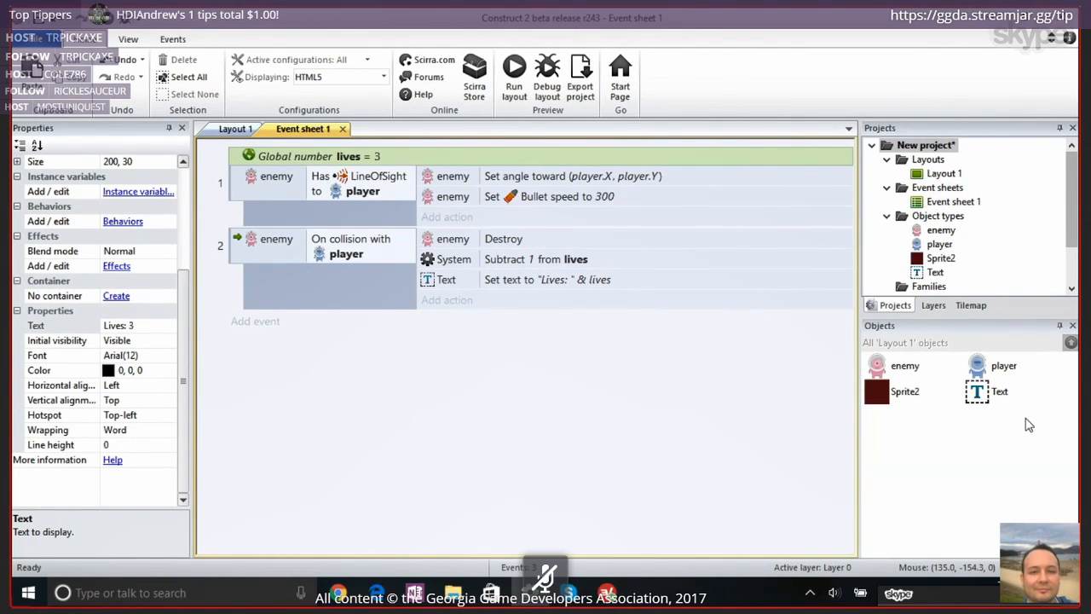
Move the "Lives: 3" Text object slightly in Layout 1, to about position 98, 215
click(231, 130)
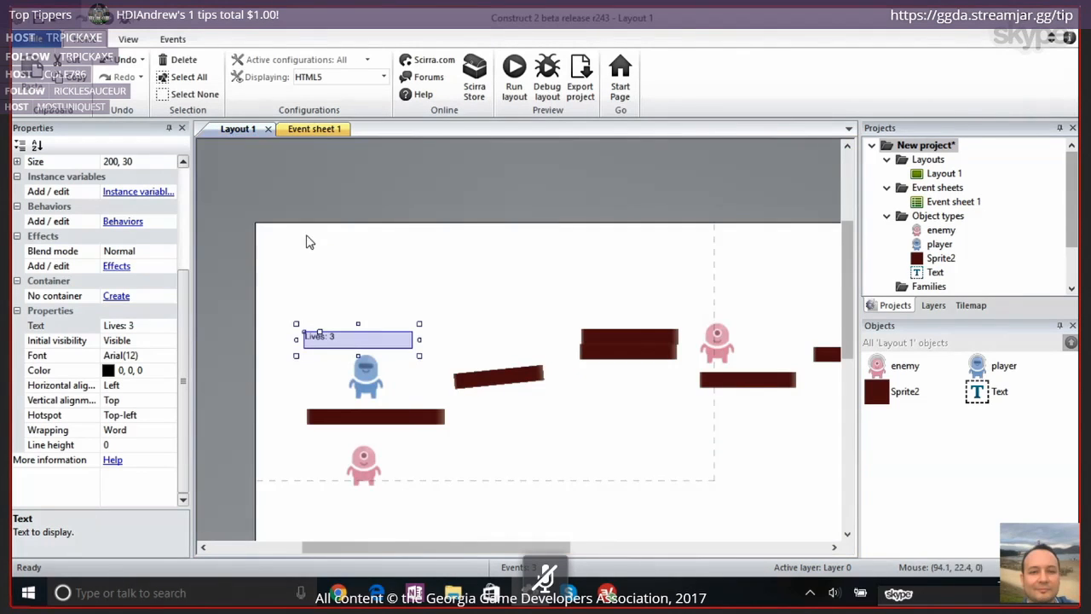
mouse_move(321, 346)
mouse_down()
mouse_move(321, 316)
mouse_move(325, 354)
mouse_up()
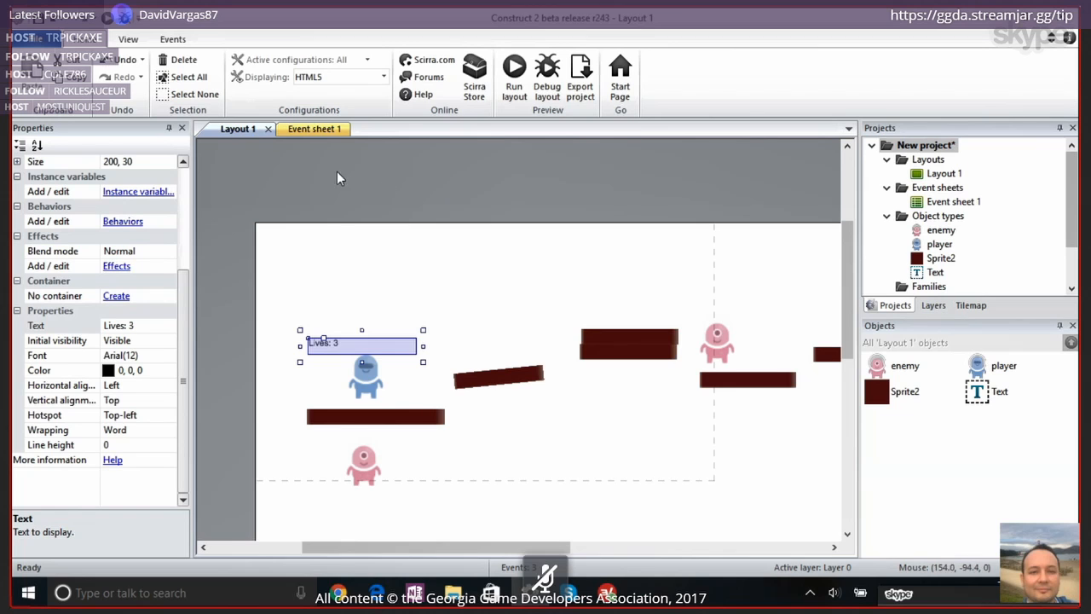
click(318, 129)
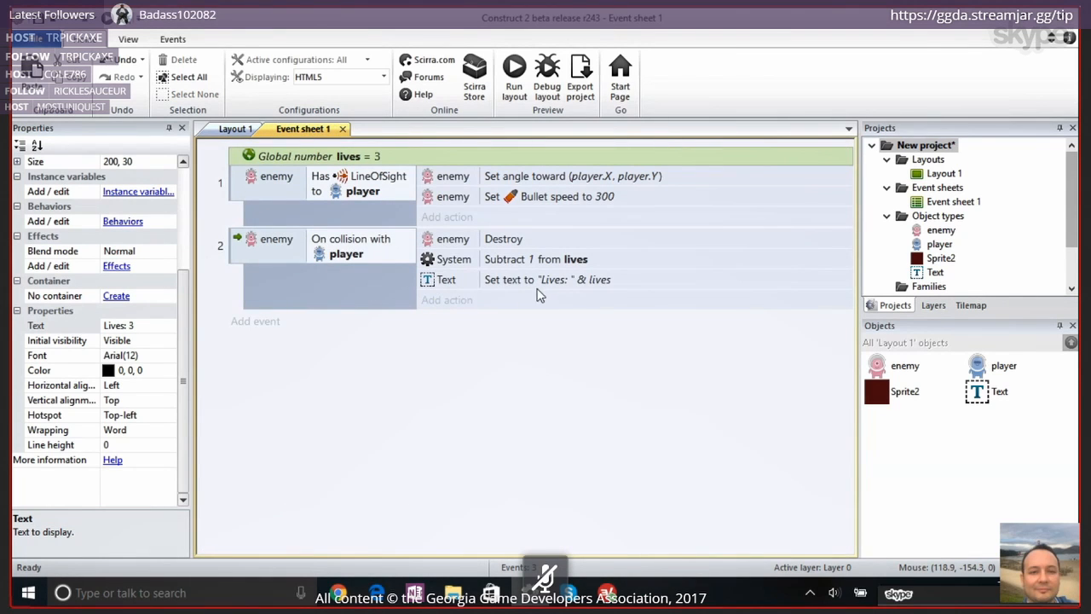
click(223, 130)
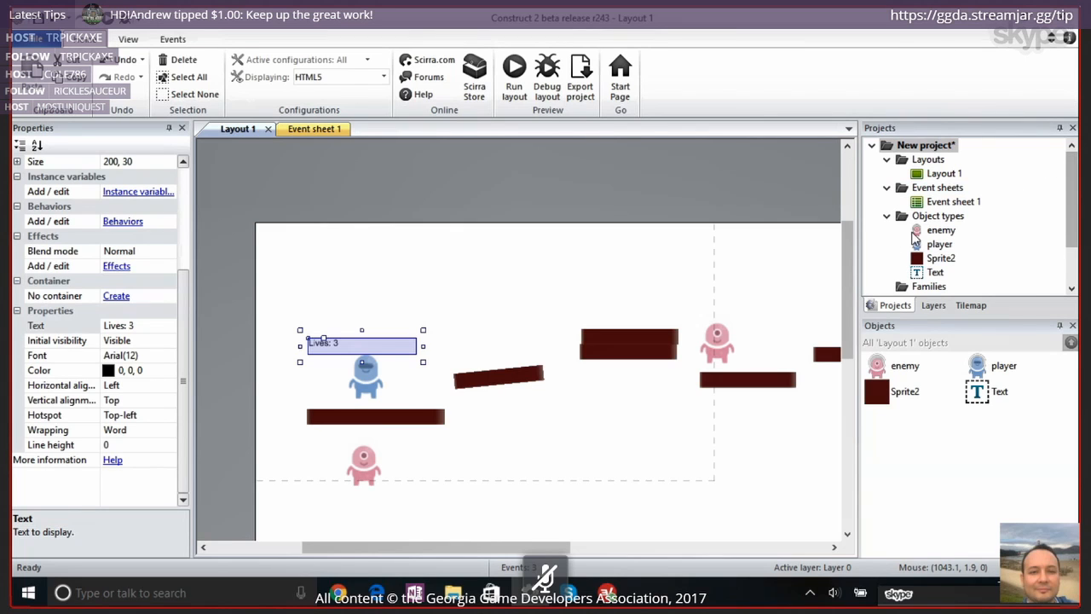
Add a new layer above Layer 0 in Layout 1 and rename it UI
drag(1072, 187, 1067, 252)
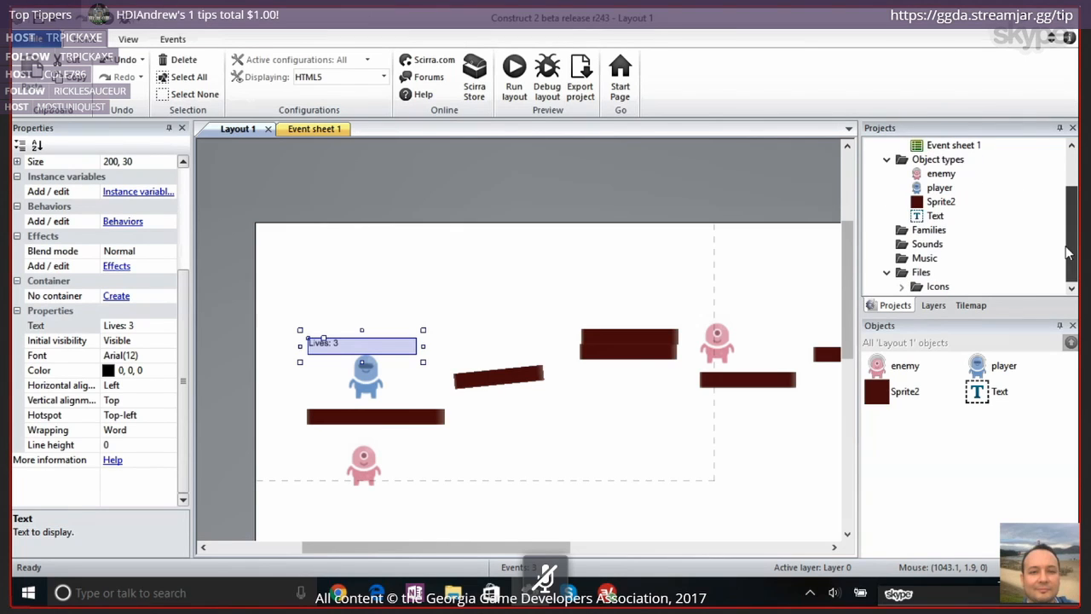
scroll(1064, 256, up, 3)
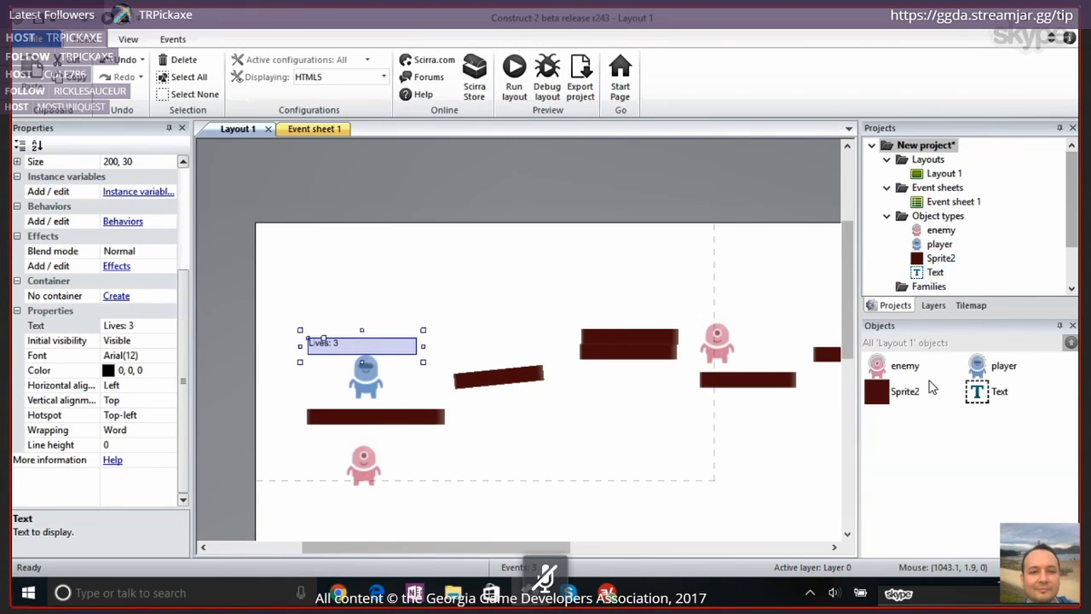
click(933, 306)
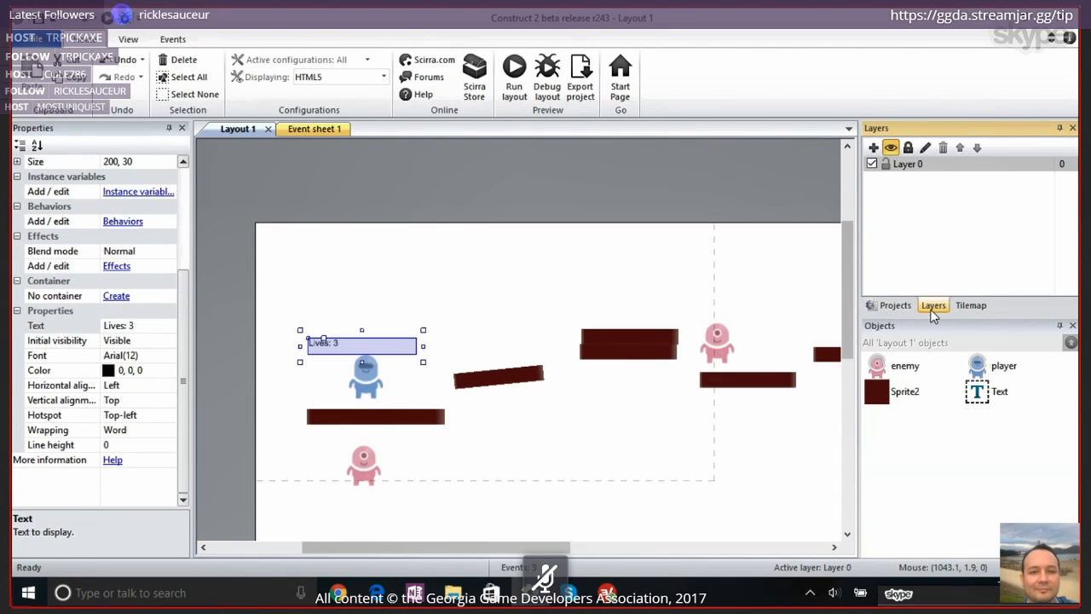
click(903, 170)
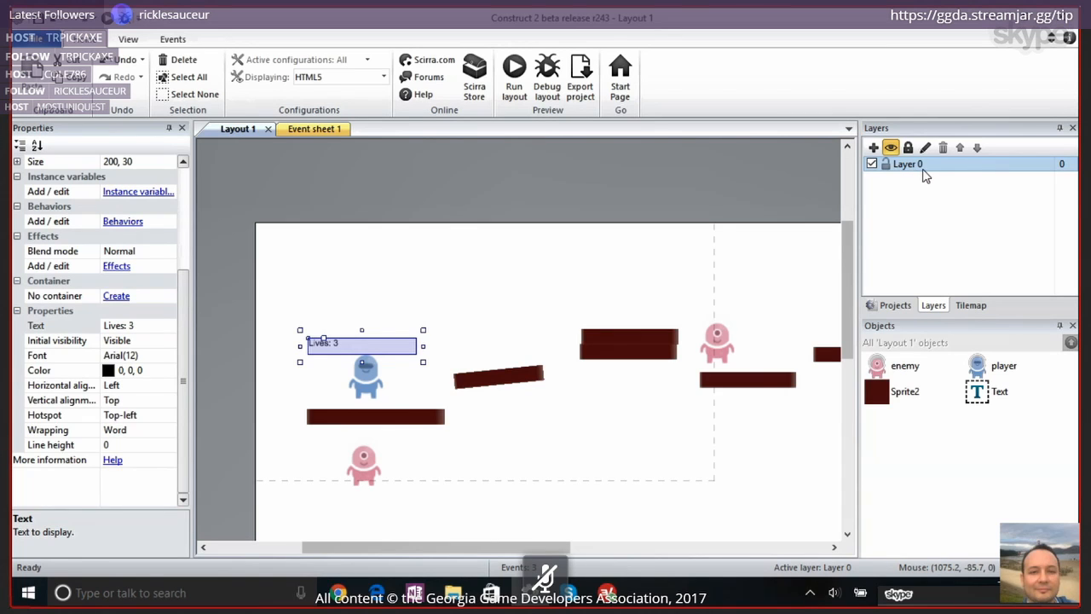
click(872, 149)
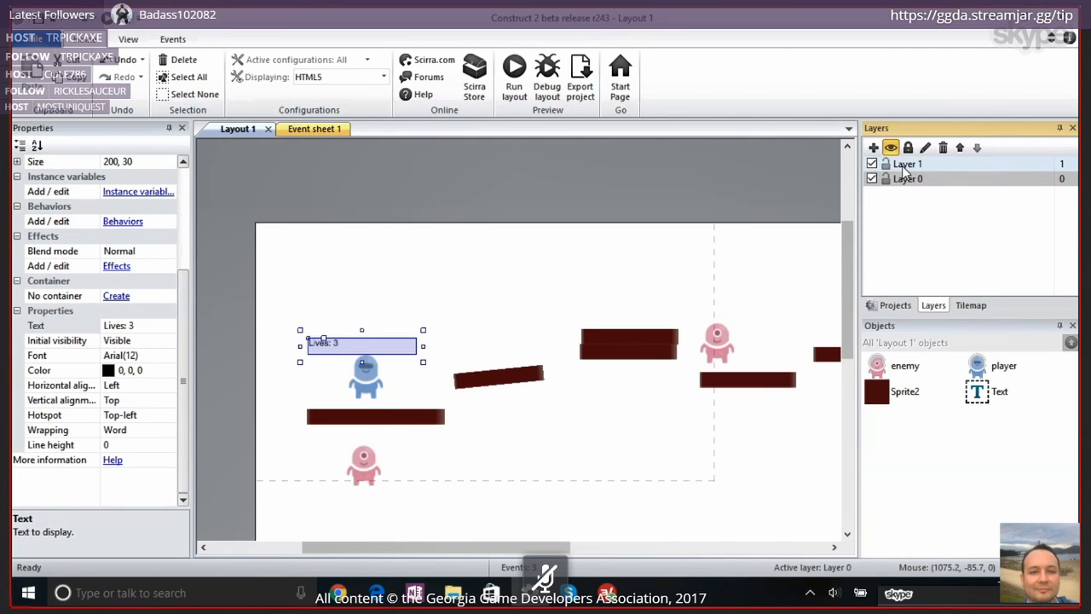
right_click(902, 166)
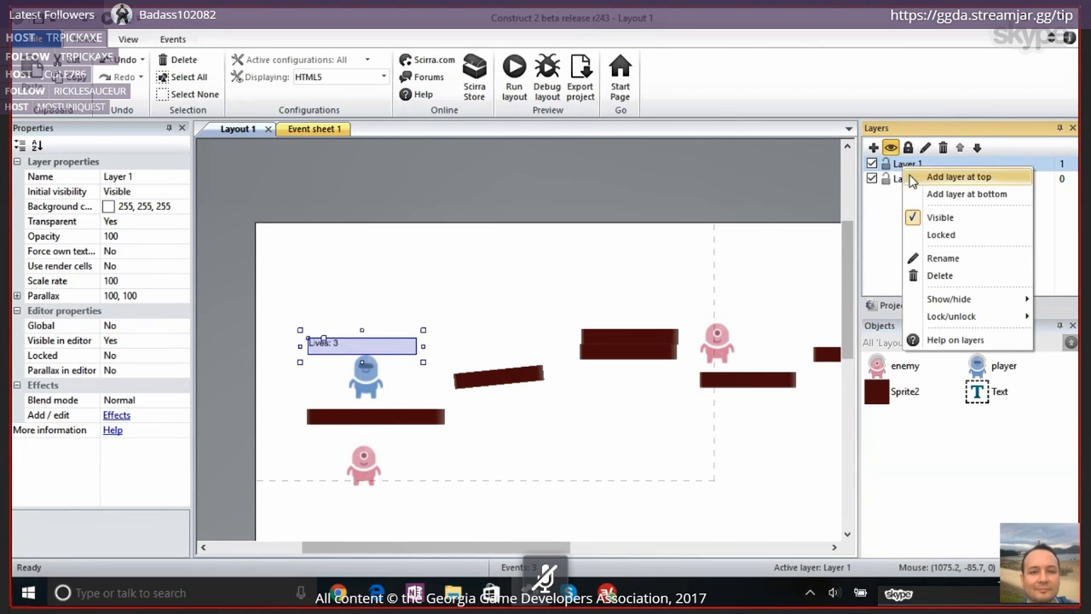
click(941, 258)
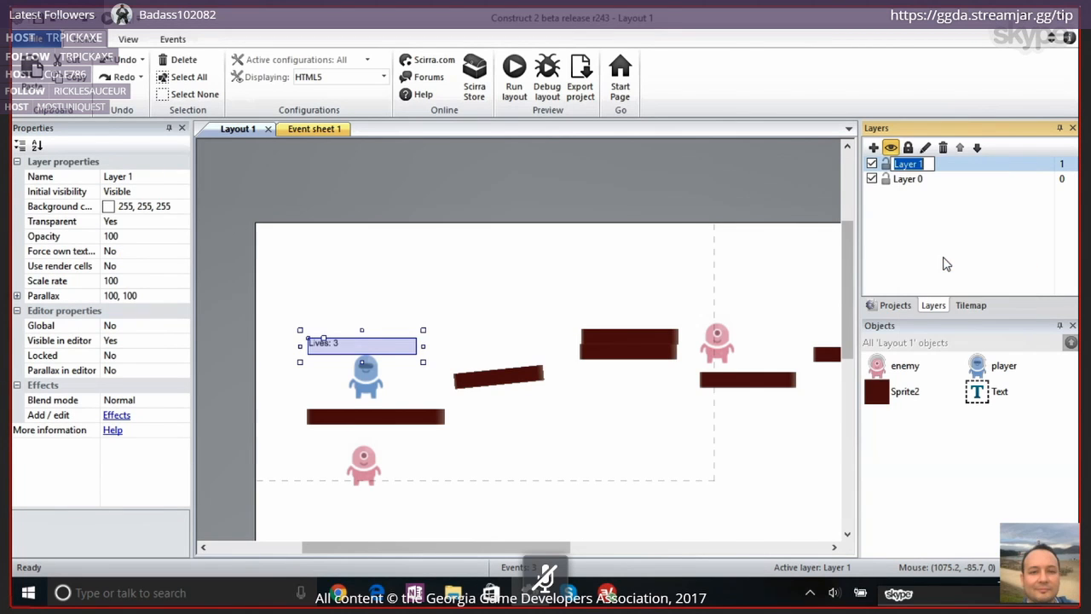
text(UI)
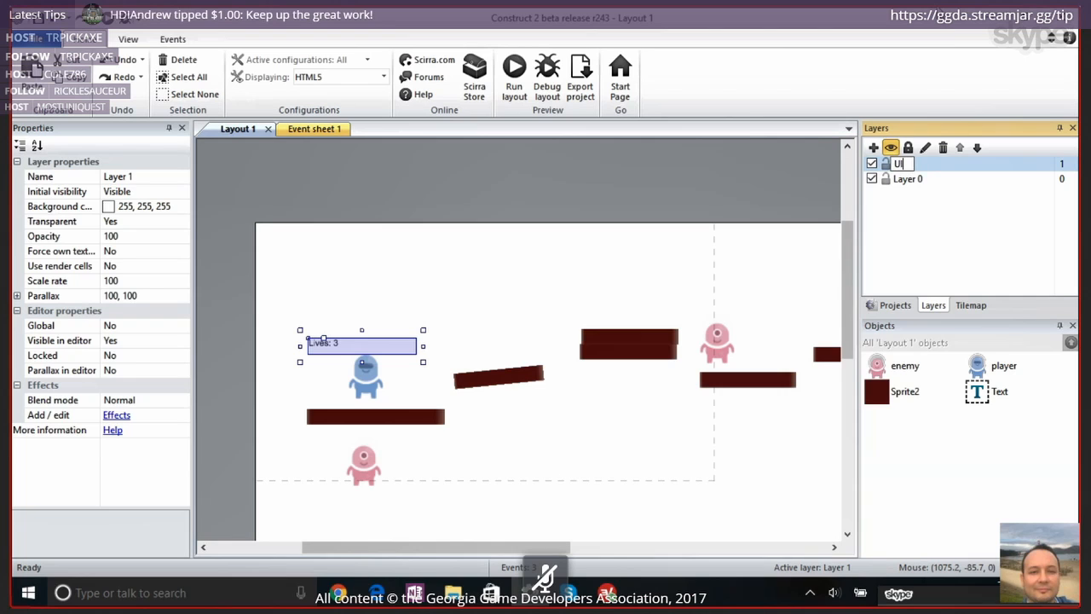
key(Return)
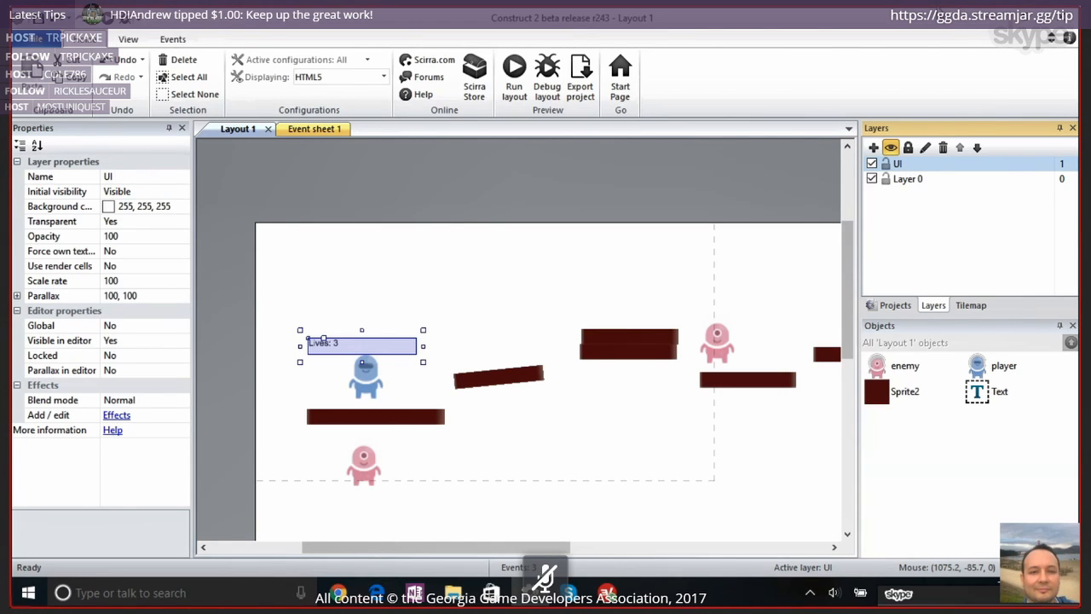
Assign the "Lives: 3" Text object to the UI layer
click(983, 396)
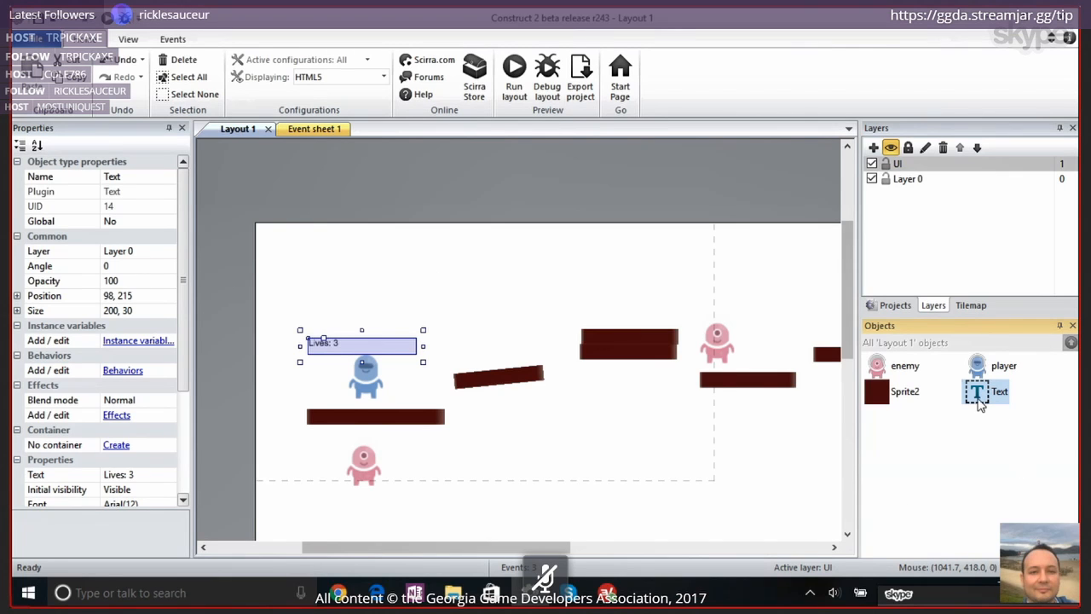
click(47, 254)
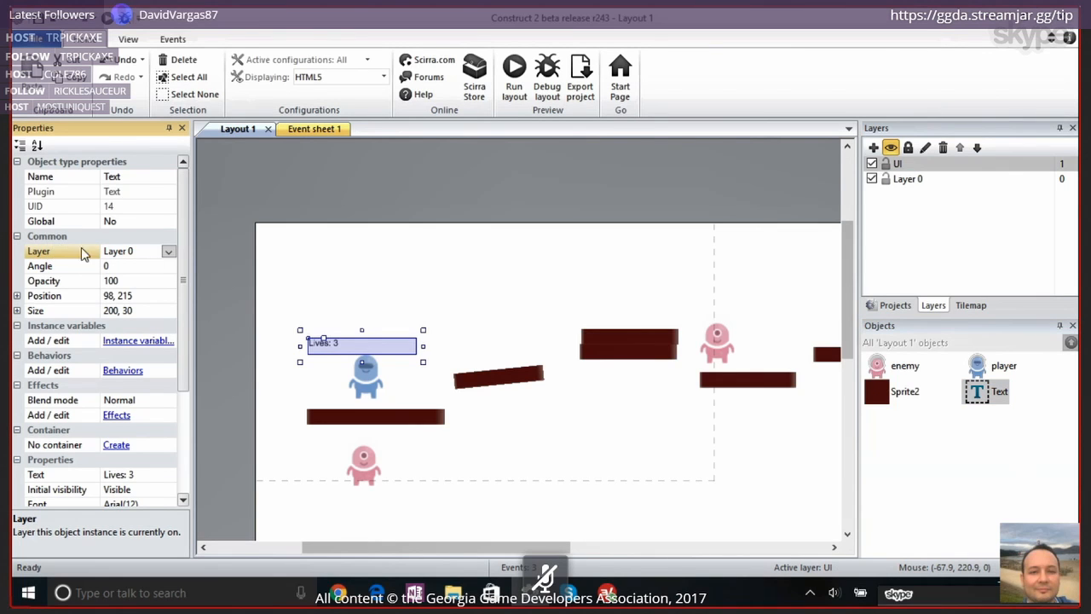
click(169, 253)
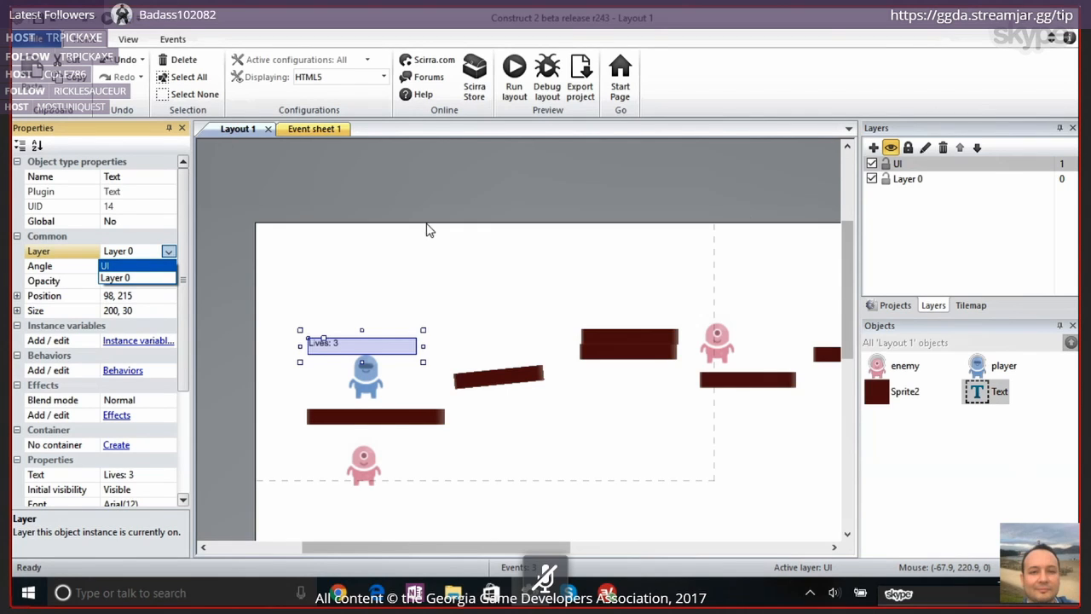
click(128, 266)
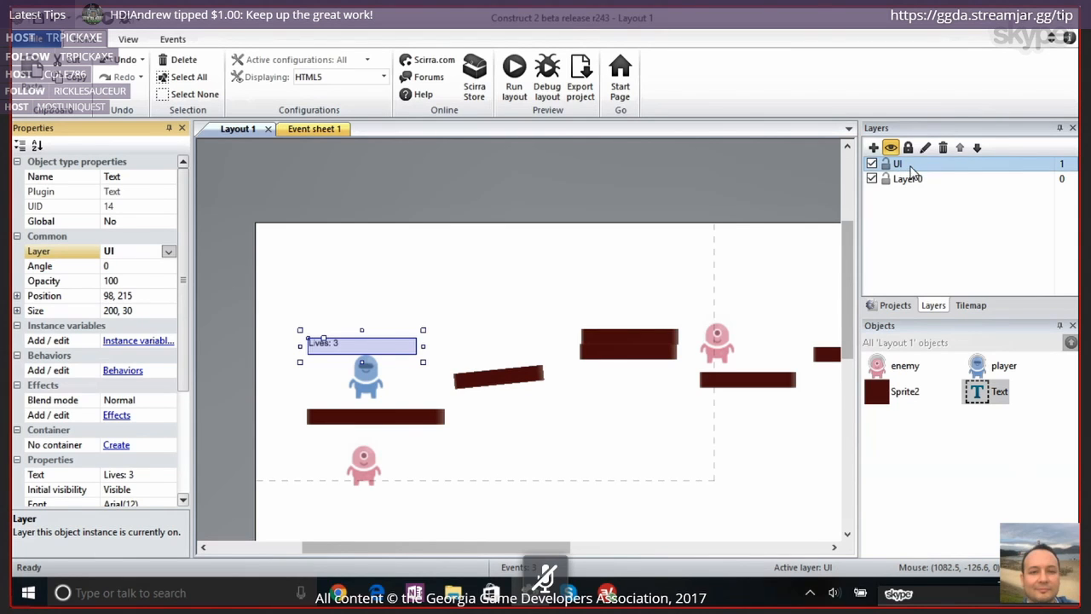
Set the UI layer's parallax to 0, 0
click(907, 165)
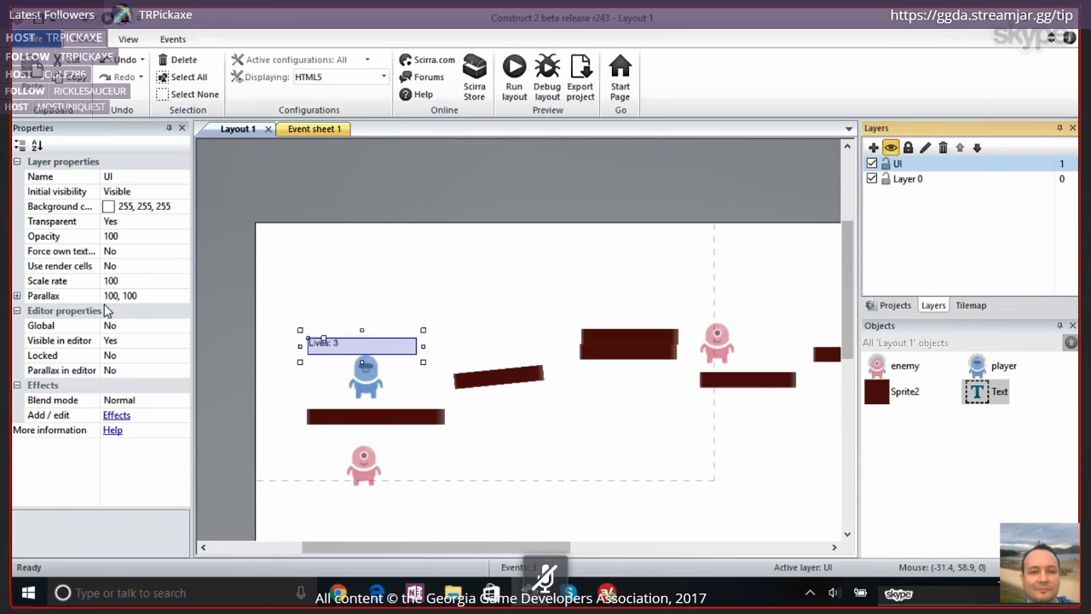
click(132, 296)
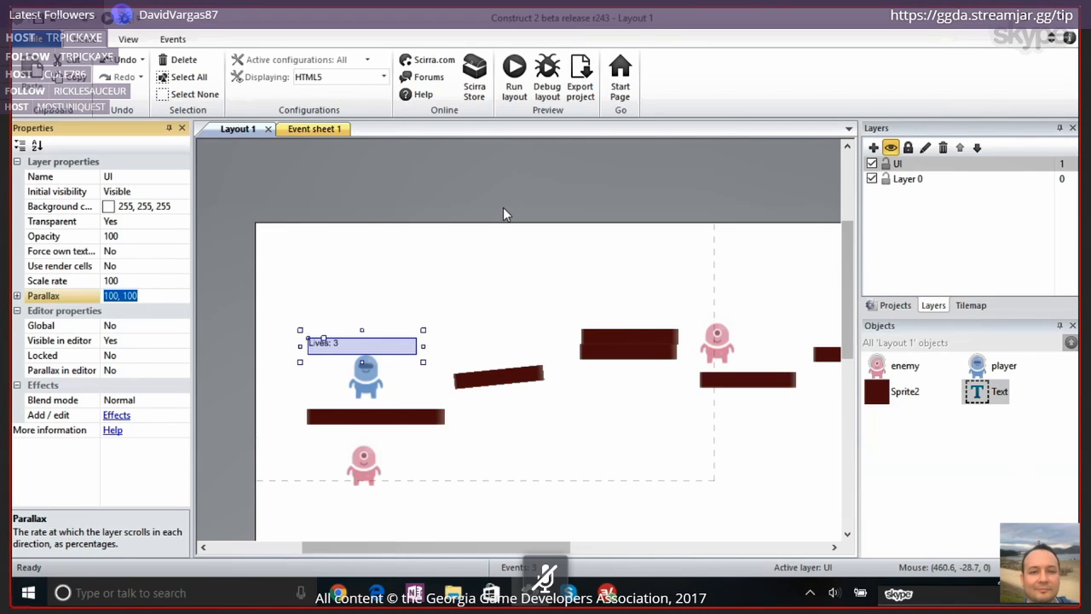
text(0, 0)
key(Return)
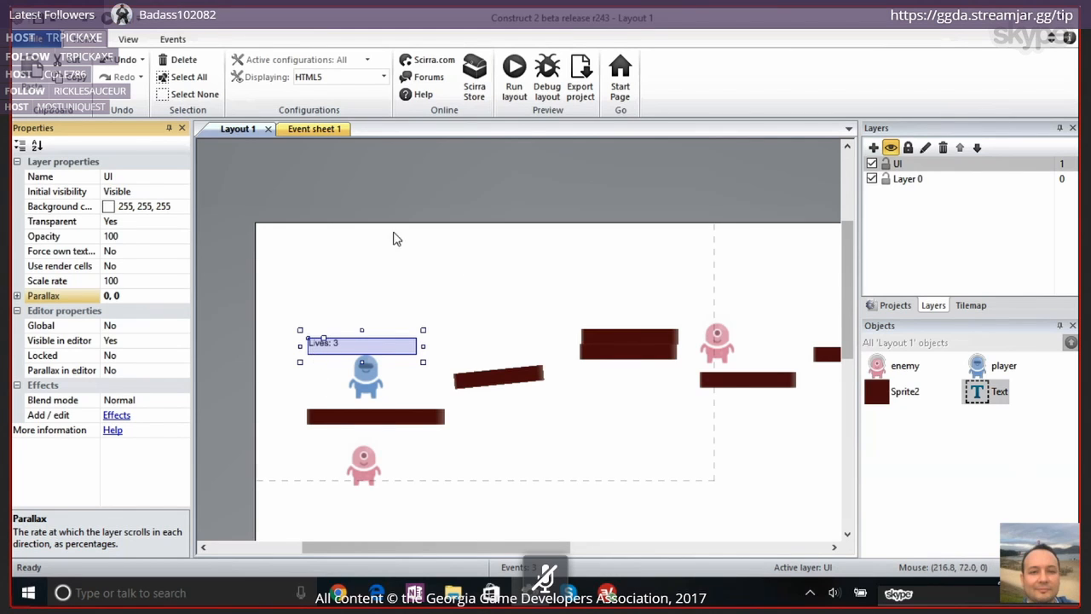
Preview the layout, run and jump the player among the enemies to test the lives text on the UI layer, and return to Construct 2
click(513, 81)
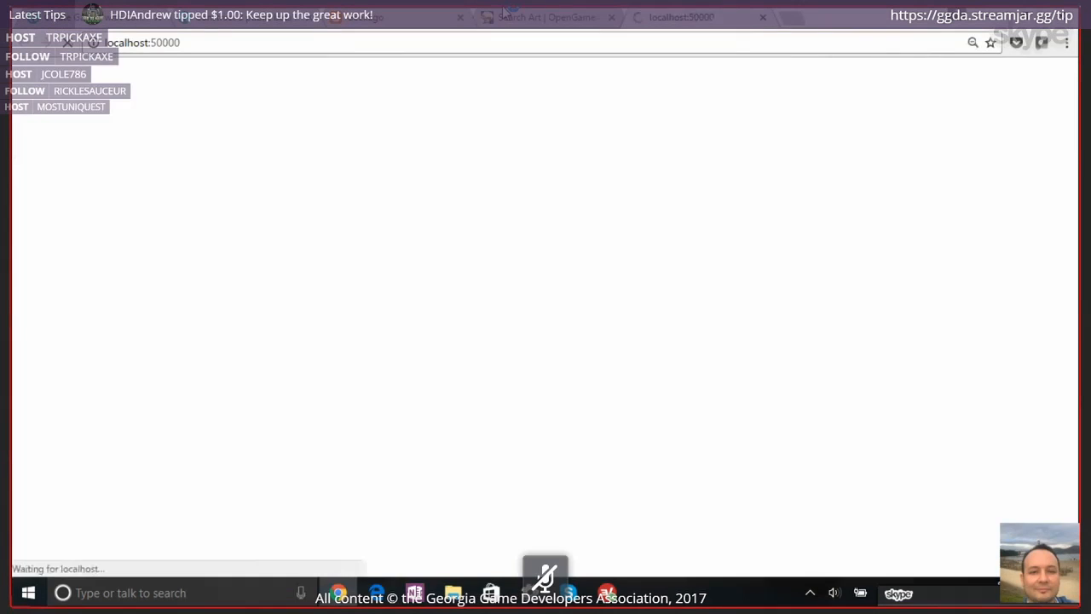
key(Right)
key(Up)
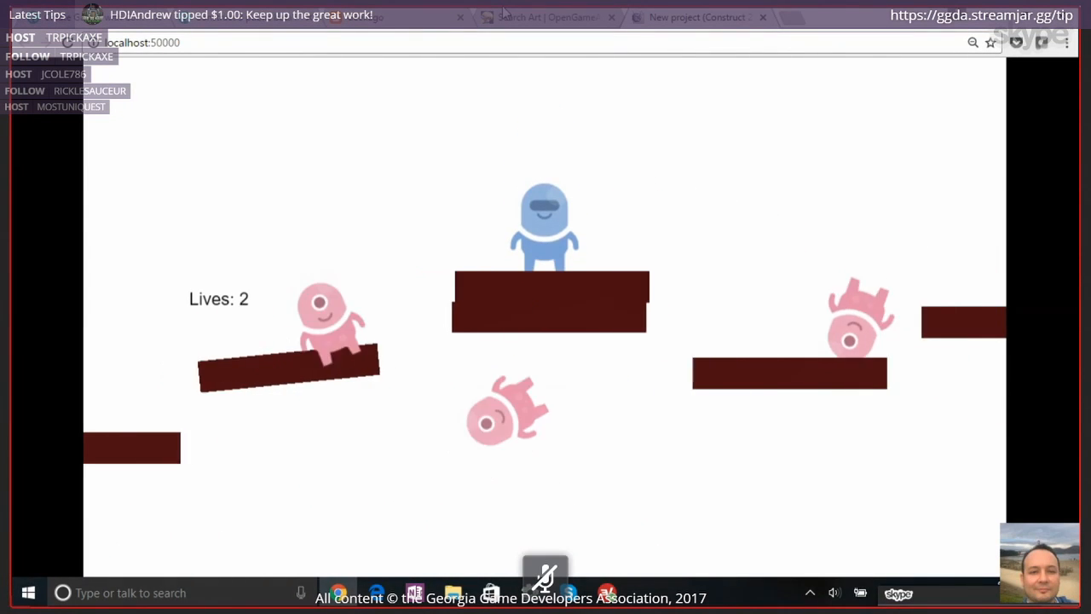
key(Up)
key(Right)
key(Up)
key(Left)
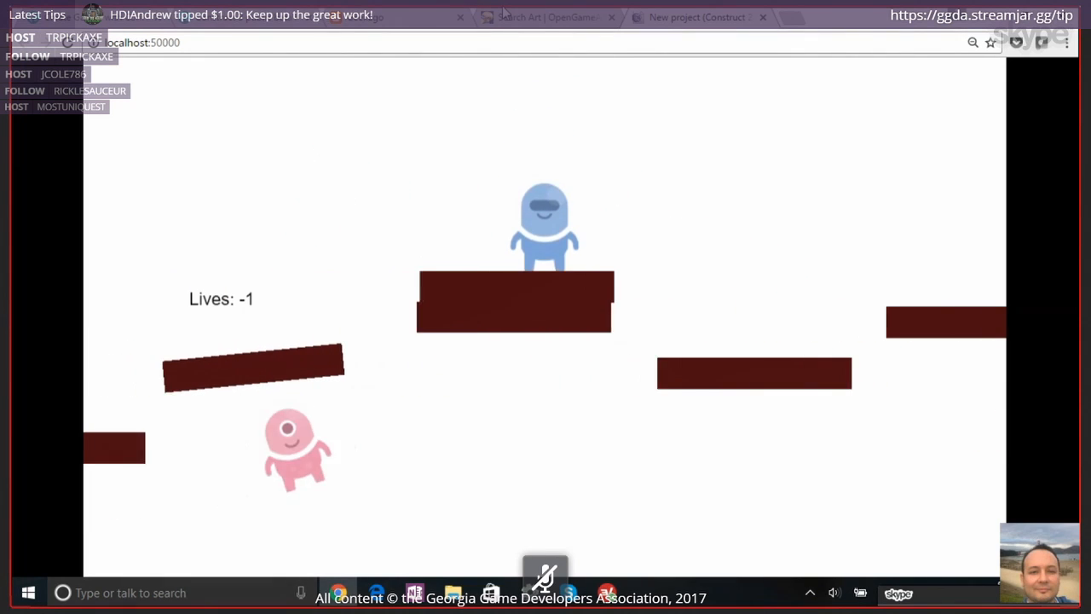
key(Up)
key(Left)
key(Right)
key(Up)
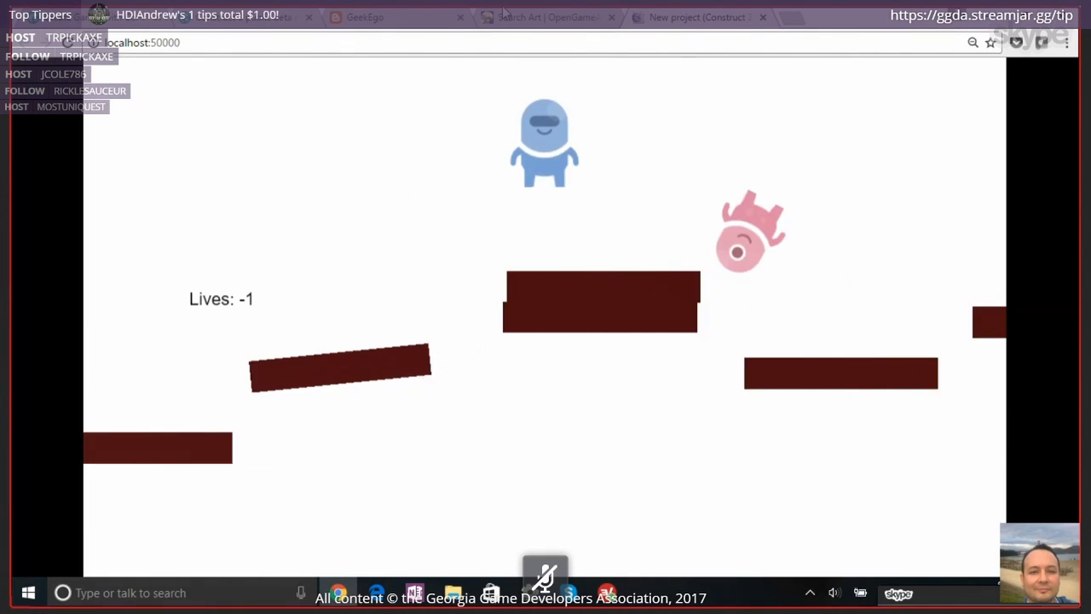
key(Up)
key(Left)
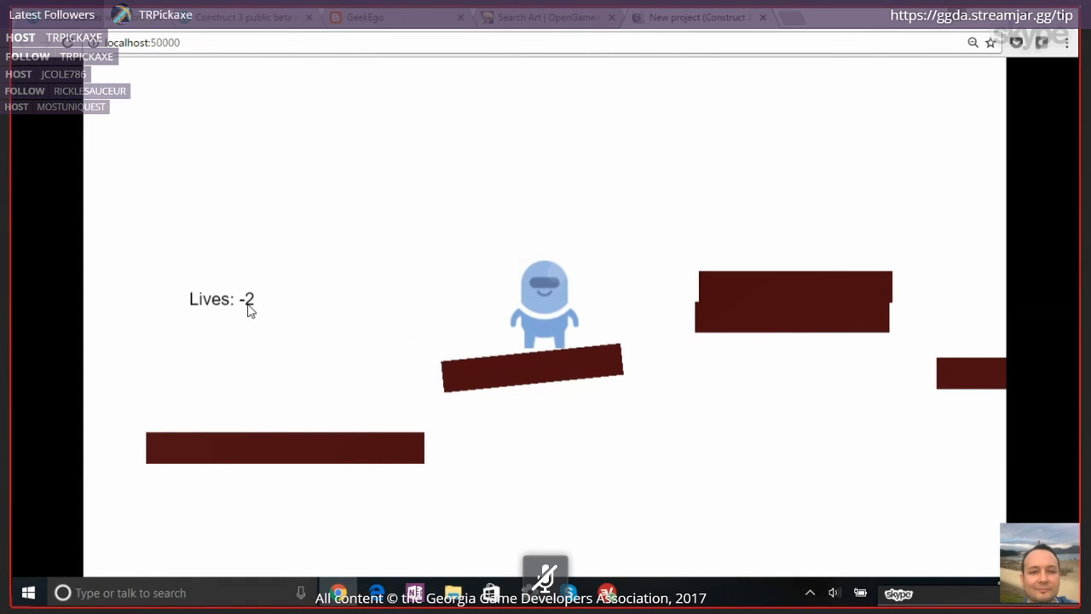
click(764, 18)
key(alt+Tab)
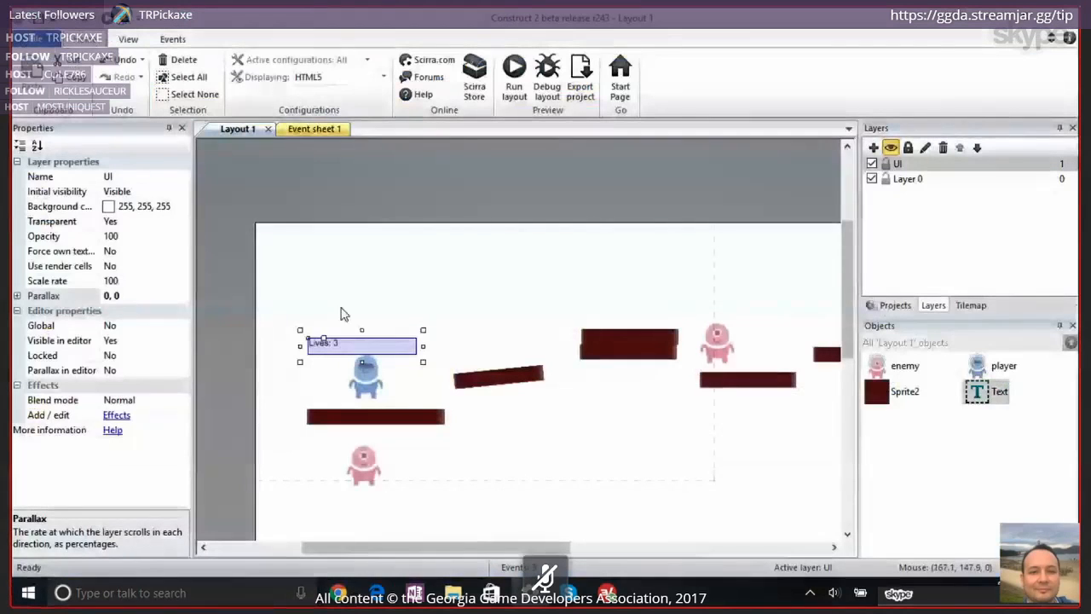
Move the "Lives: 3" text to about position 629, 11 and test its placement by playing a preview of the layout
drag(336, 343, 620, 242)
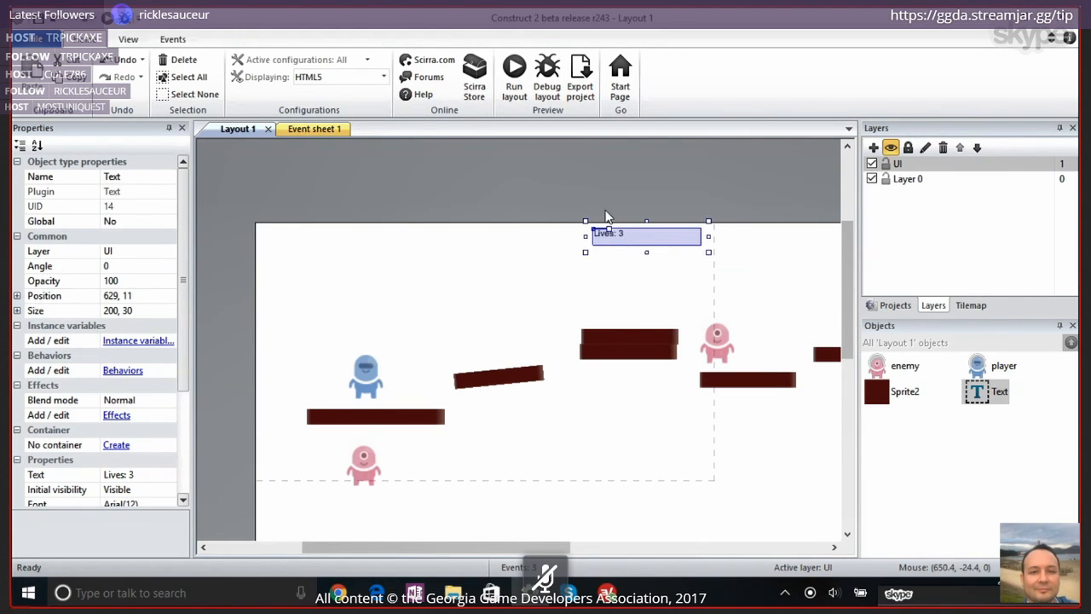
click(515, 81)
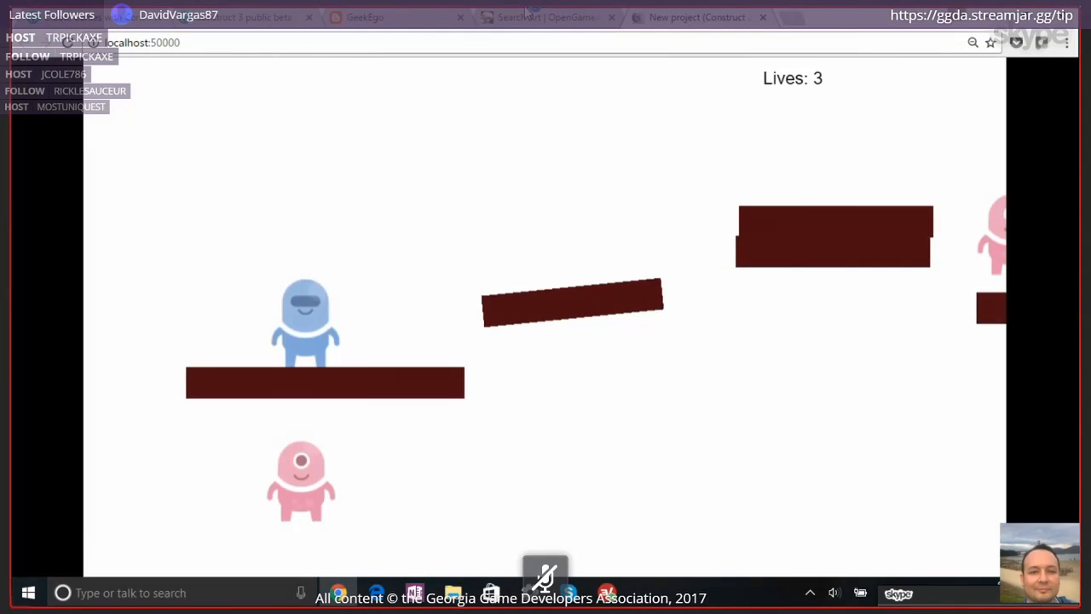
key(Right)
key(Up)
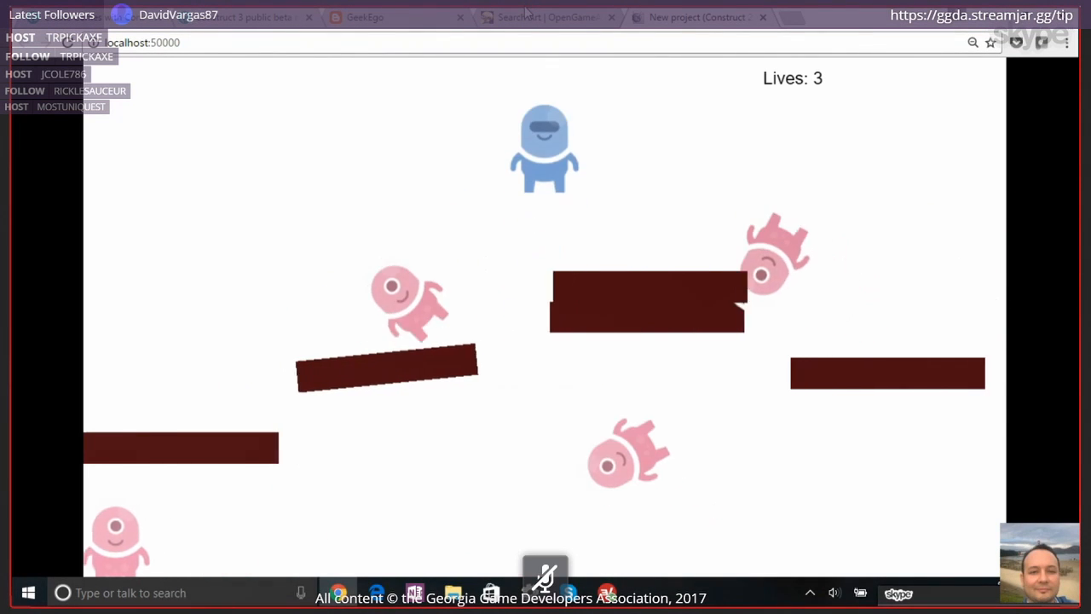
key(Right)
key(Up)
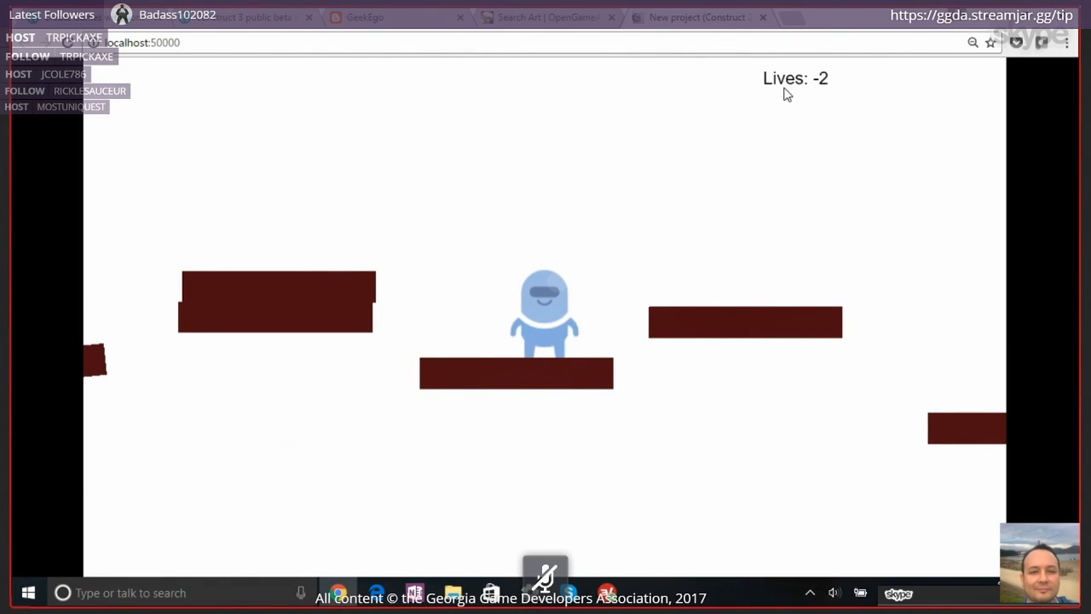
click(763, 19)
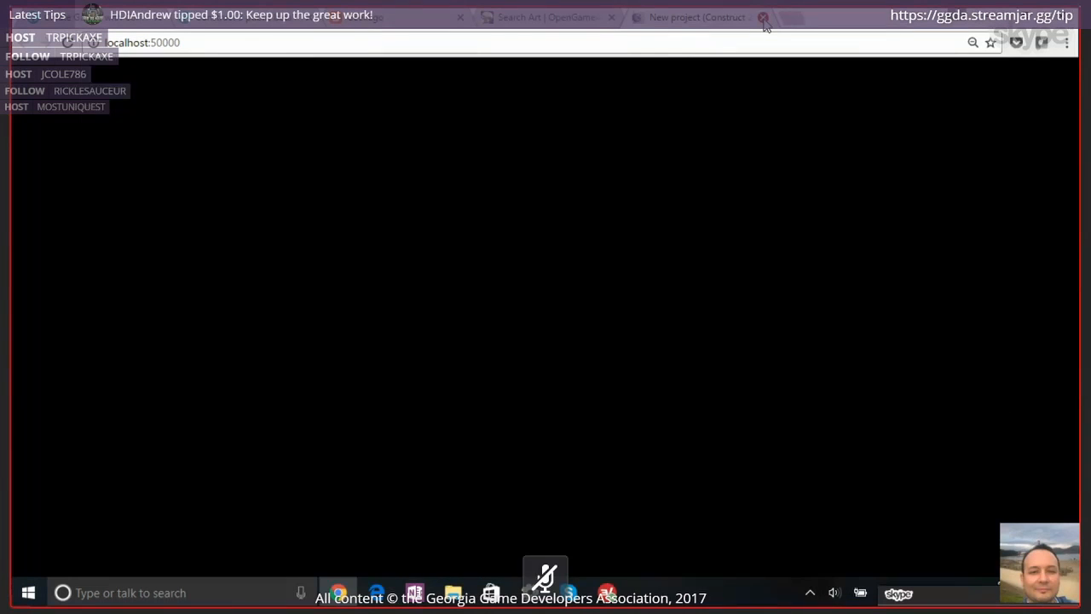
key(alt+Tab)
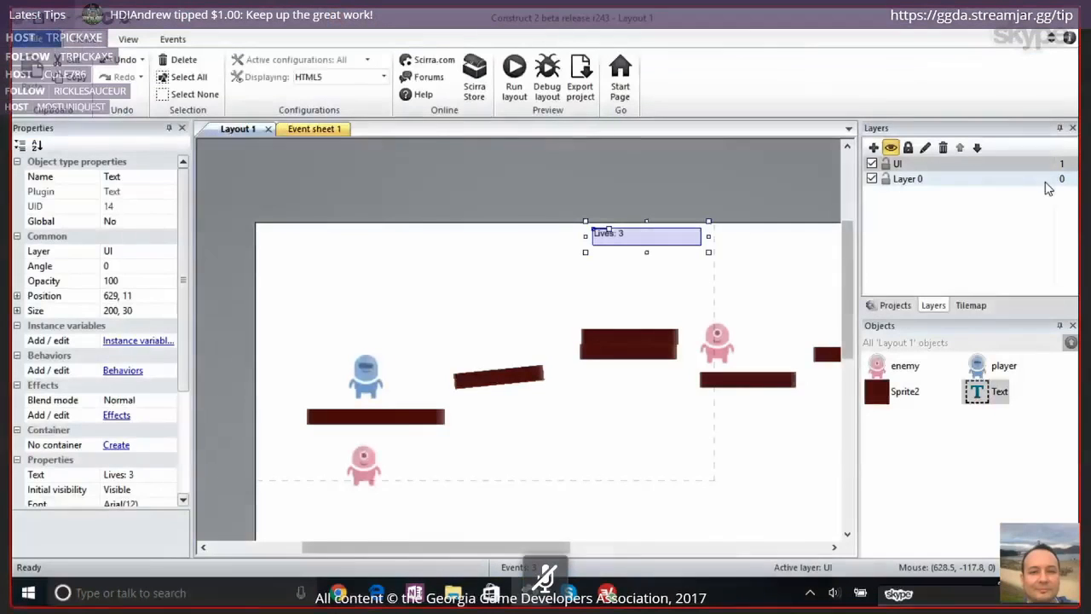
Insert a second Text object on the UI layer and place it at about position 367, 209, above the sloped platform
click(532, 206)
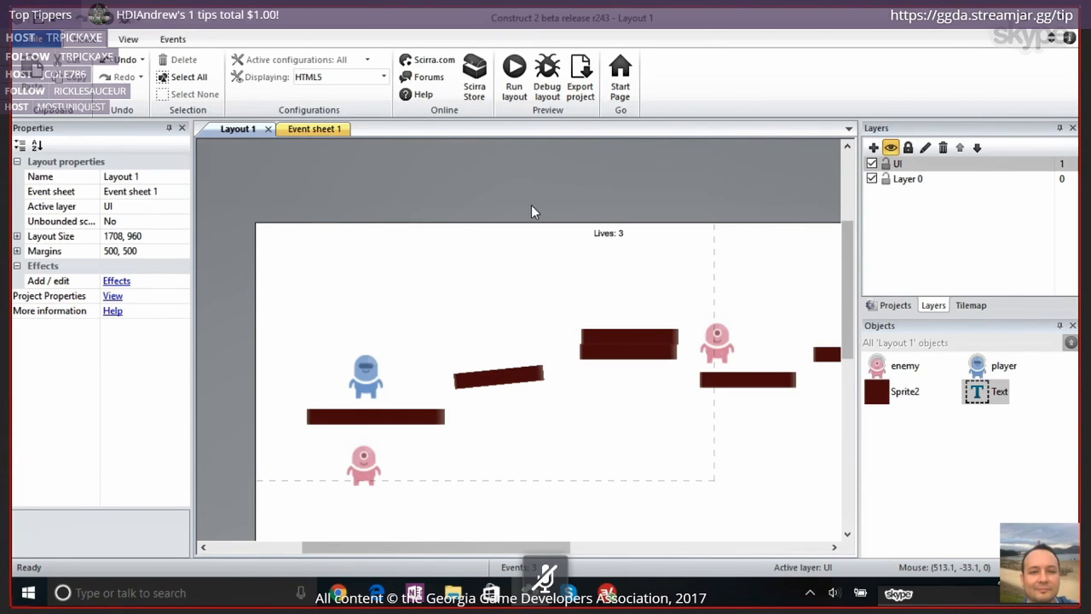
scroll(555, 315, down, 1)
scroll(555, 320, down, 3)
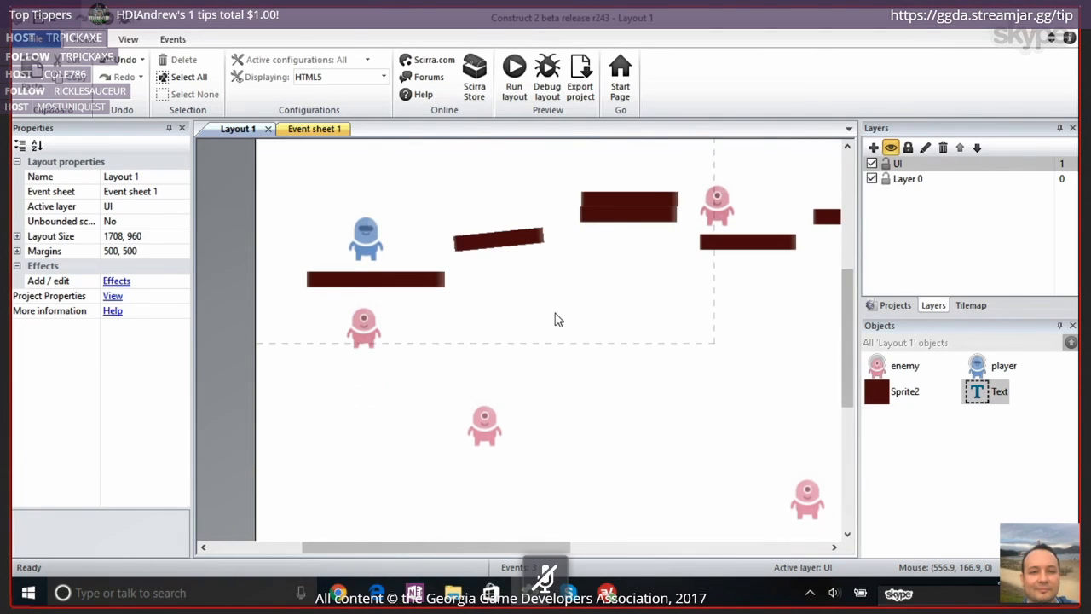
scroll(555, 319, up, 2)
scroll(555, 320, up, 1)
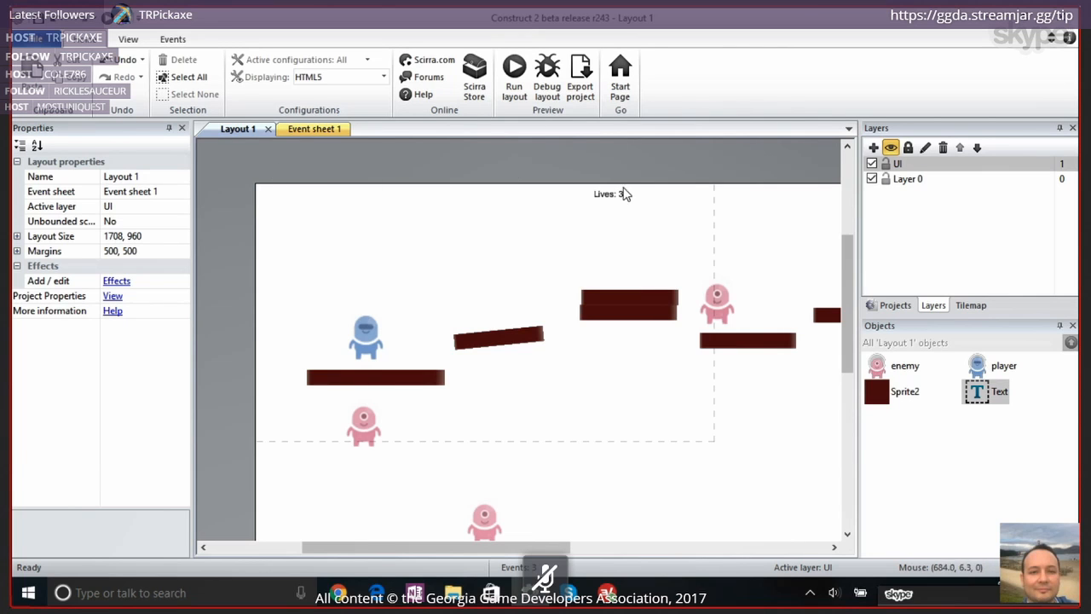
double_click(463, 165)
text(text)
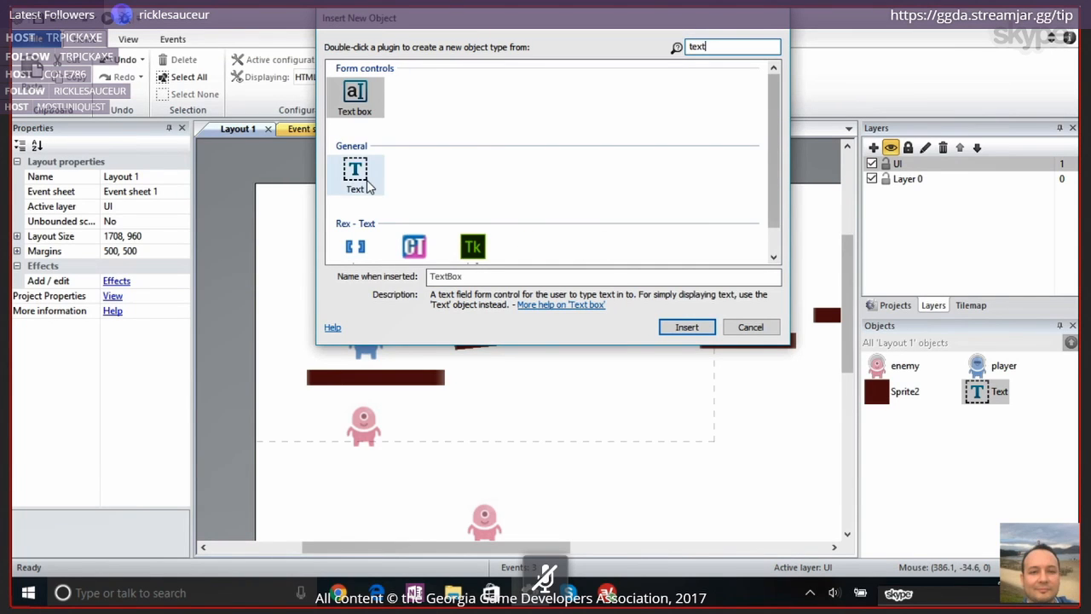
double_click(368, 187)
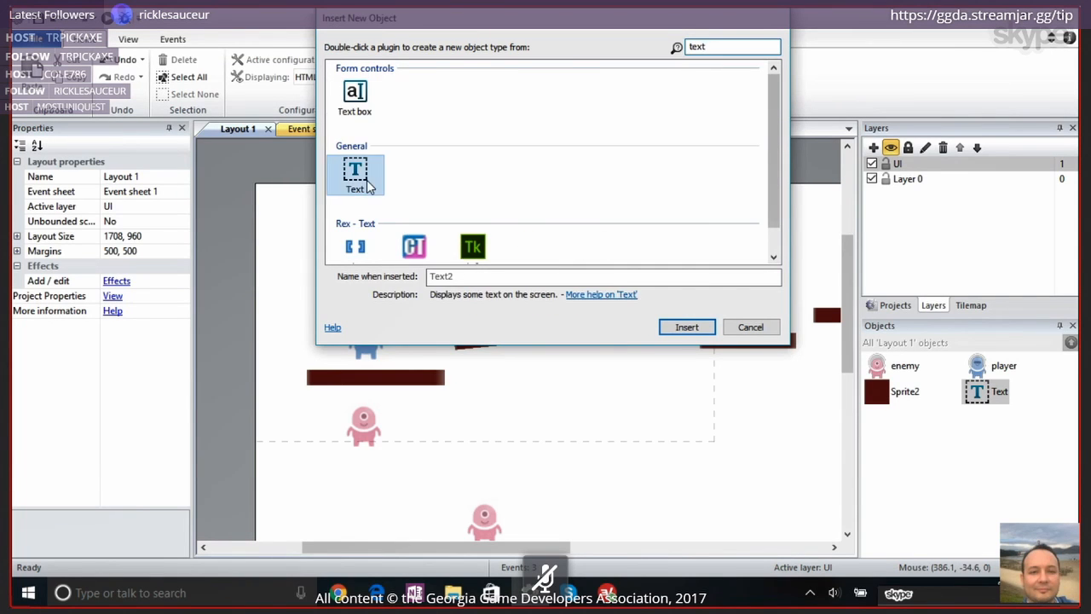
click(441, 257)
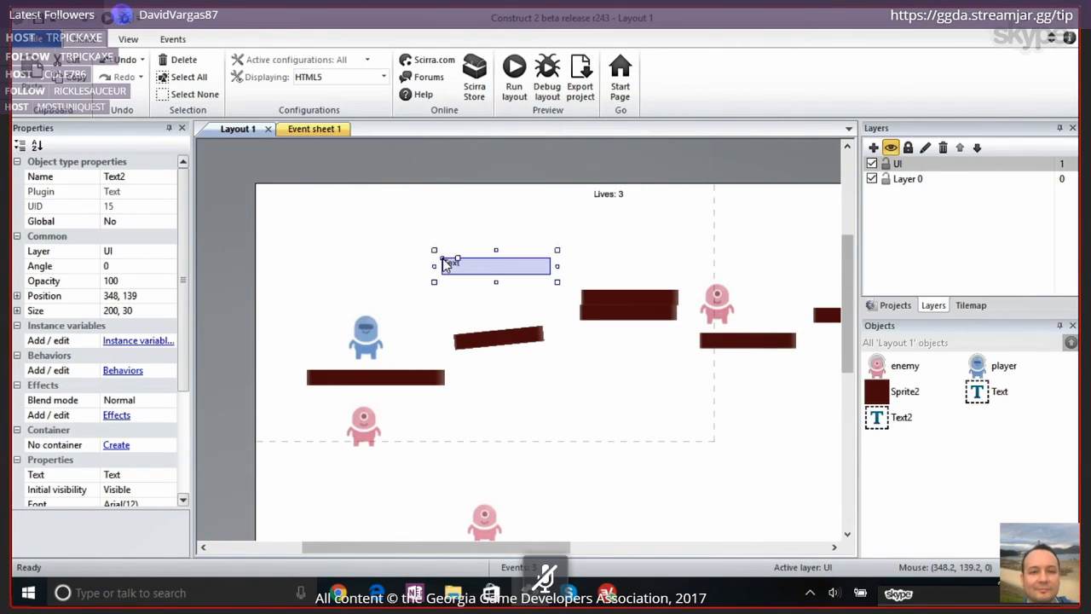
drag(466, 265, 479, 306)
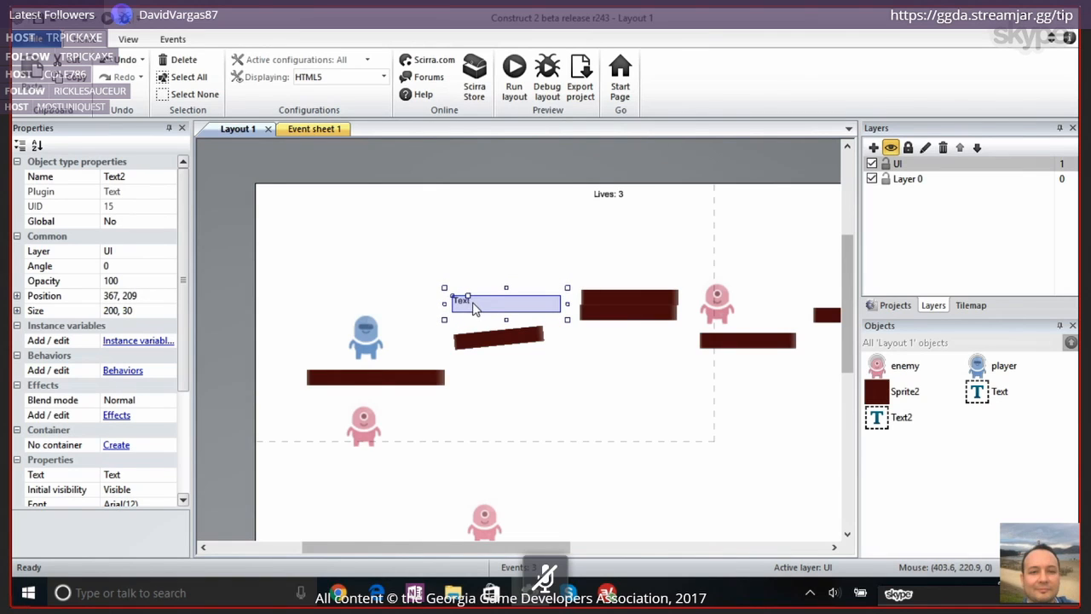
Set the new Text object's displayed text to "GAME OVER" in all capitals
click(149, 475)
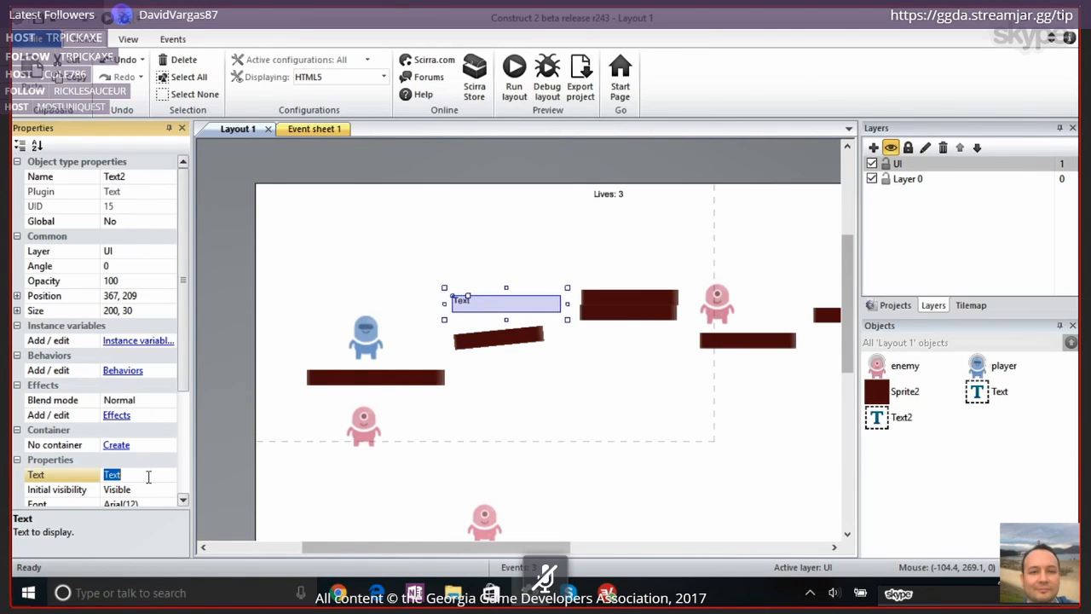
text(GAME oVER)
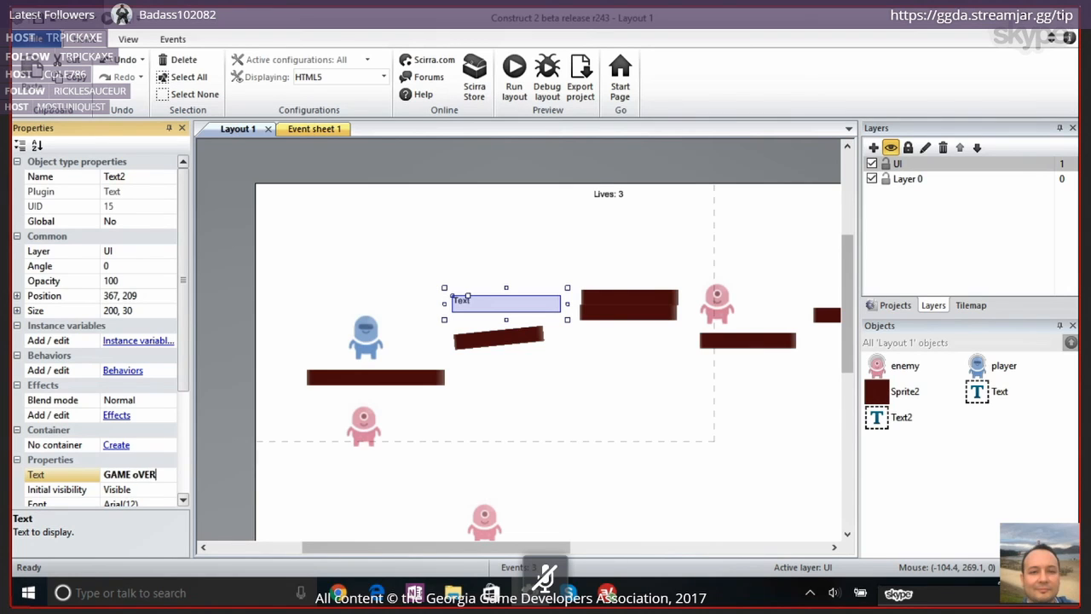
key(Return)
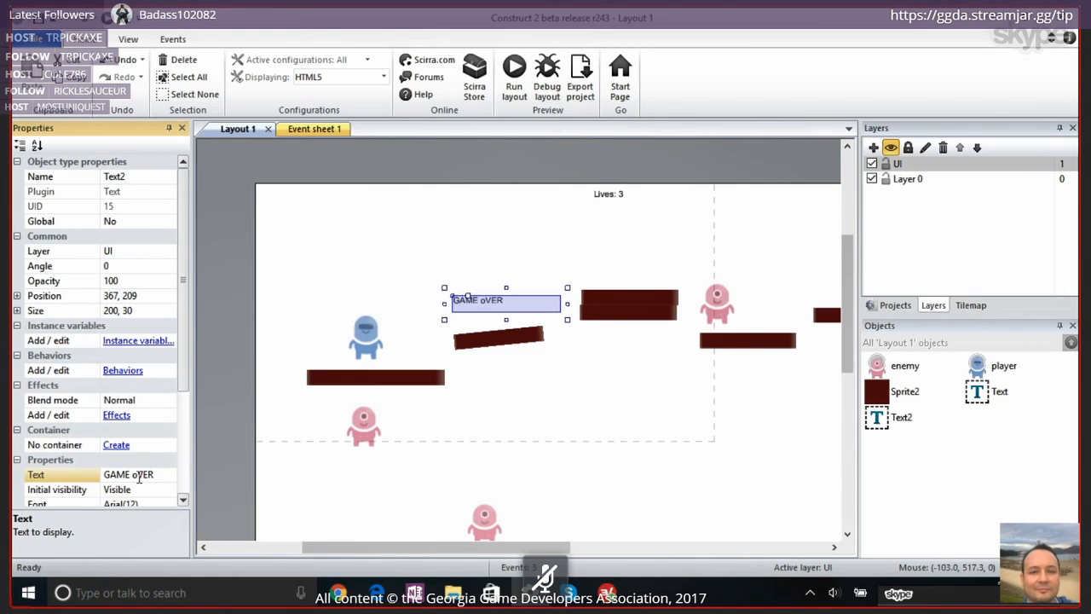
click(139, 475)
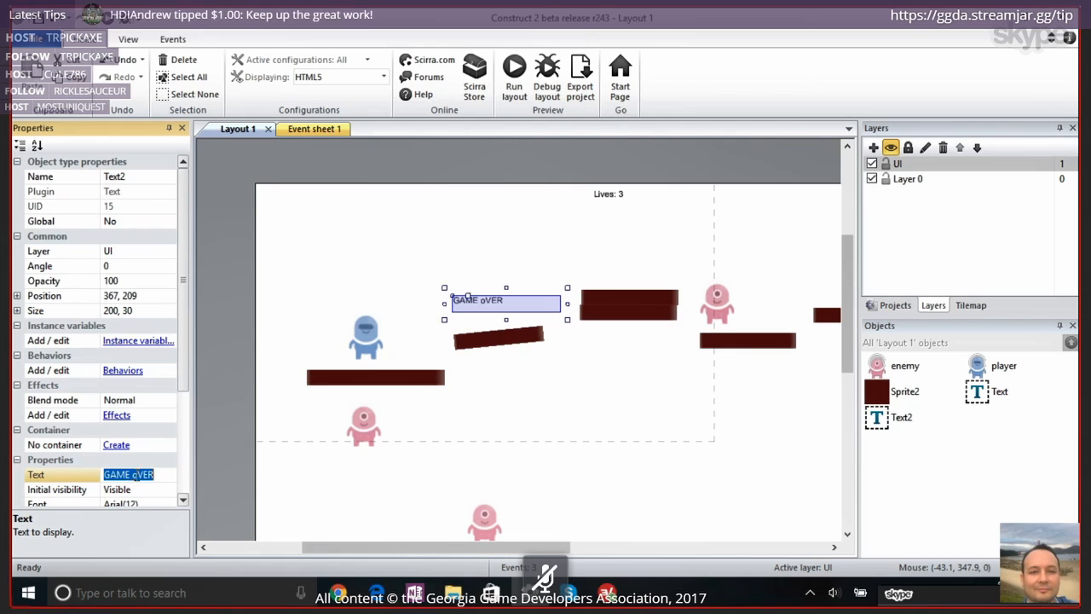
click(133, 474)
text(O)
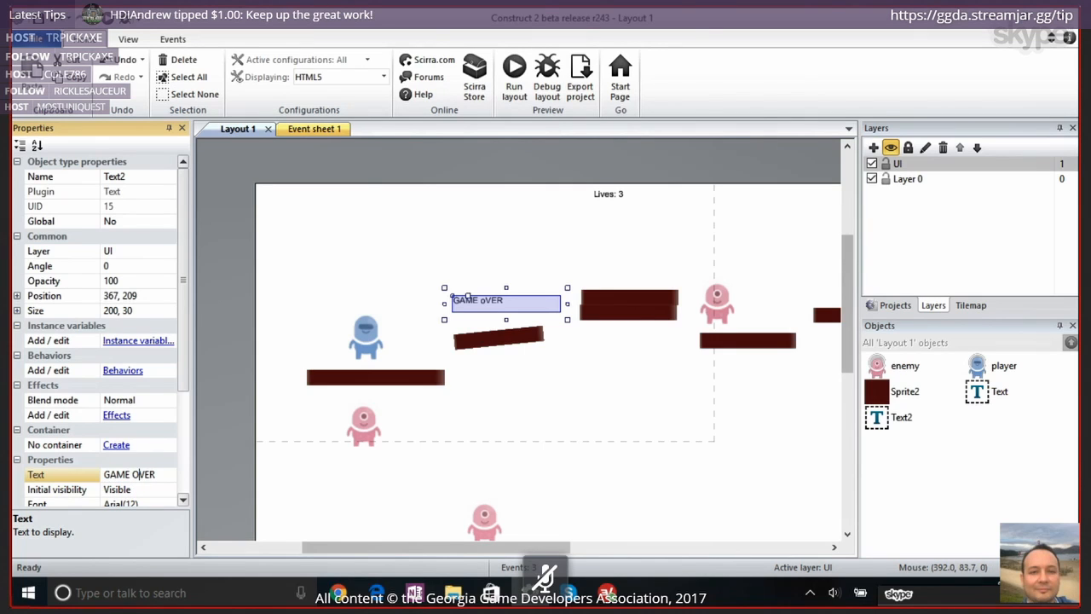
key(Return)
Enlarge the "GAME OVER" text box to about 350 by 237 and set its text color to red (204, 0, 0)
drag(567, 319, 648, 431)
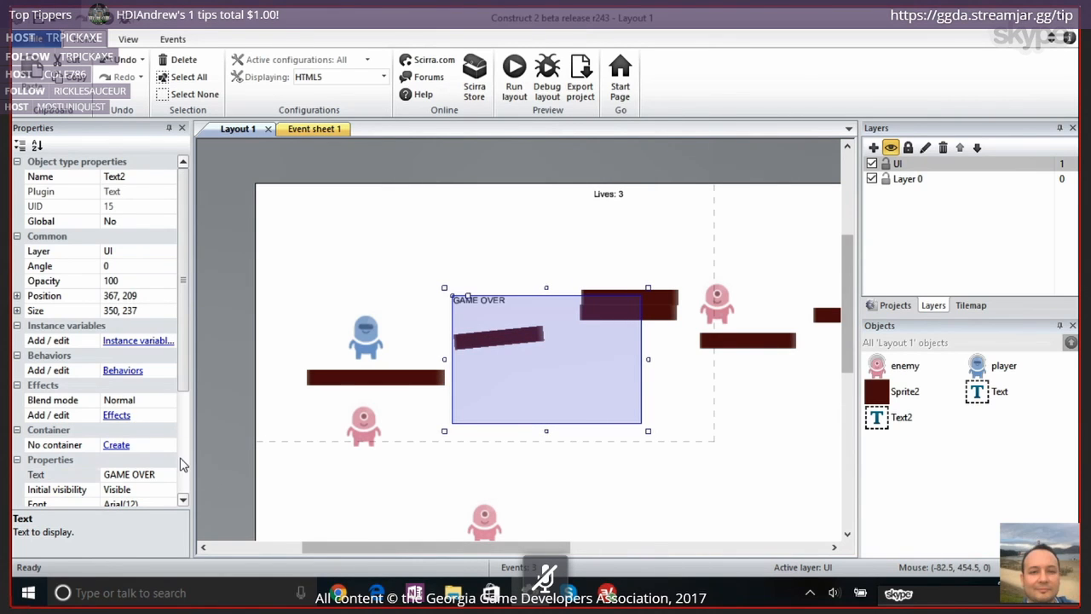
drag(189, 380, 188, 469)
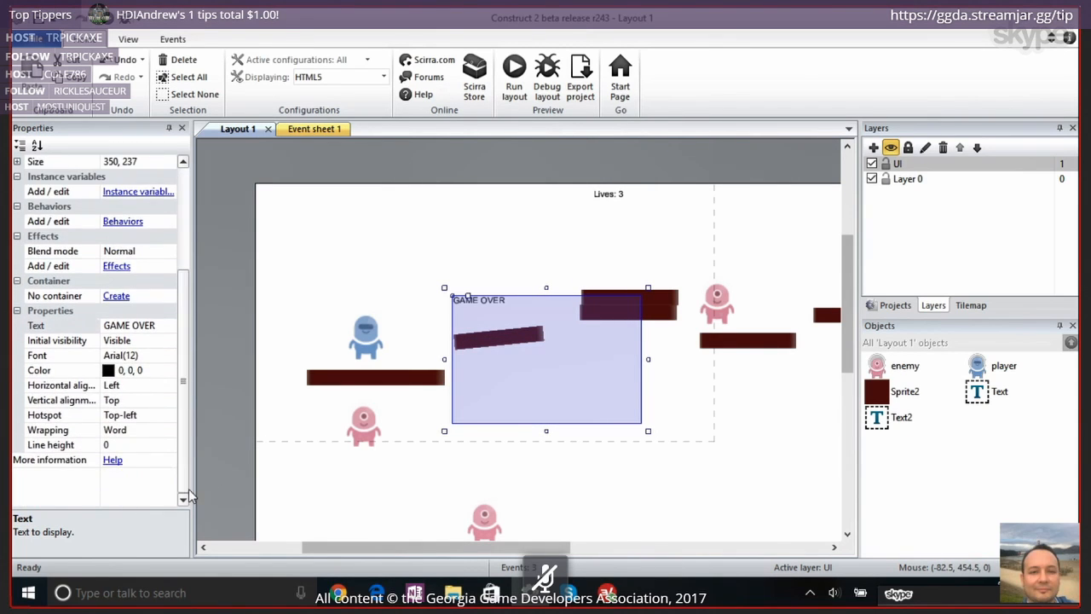
click(168, 371)
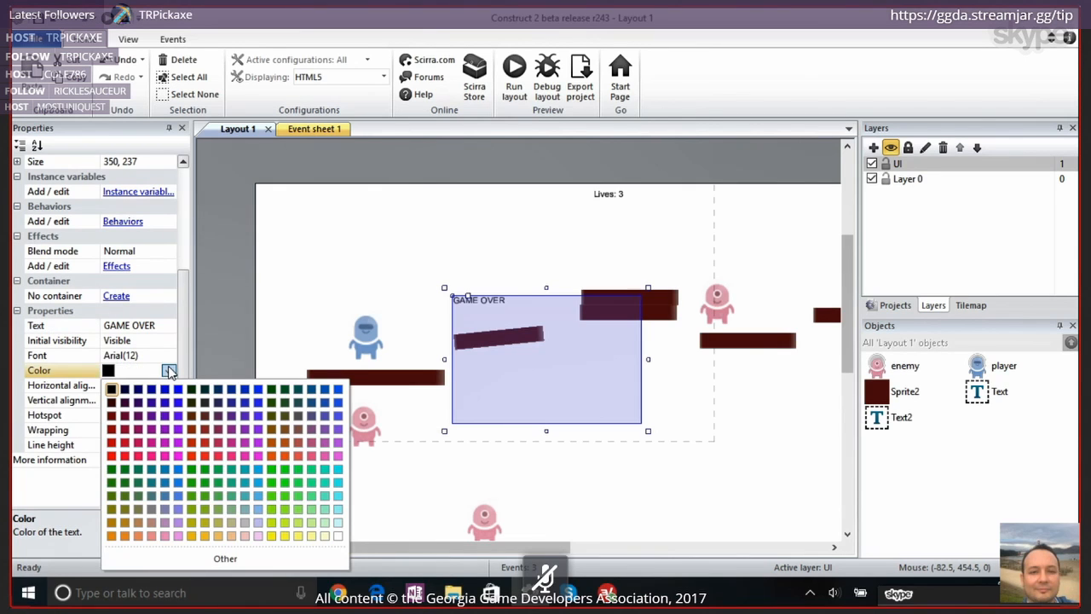
click(112, 443)
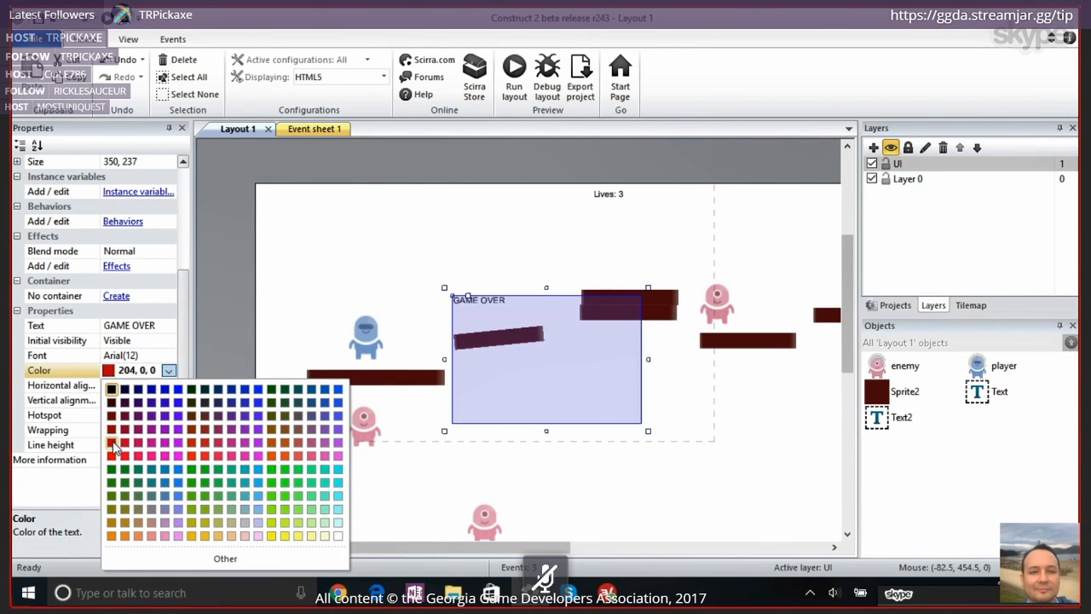
Set the "GAME OVER" text's font size to 72, keeping the Arial Regular font
click(162, 354)
click(168, 355)
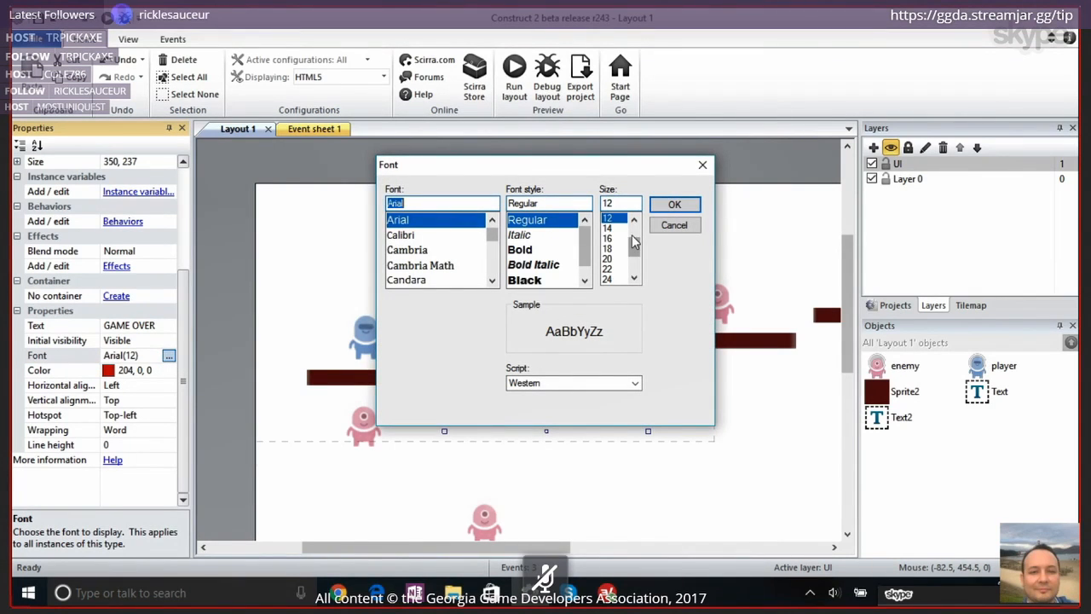
drag(633, 239, 633, 271)
click(606, 278)
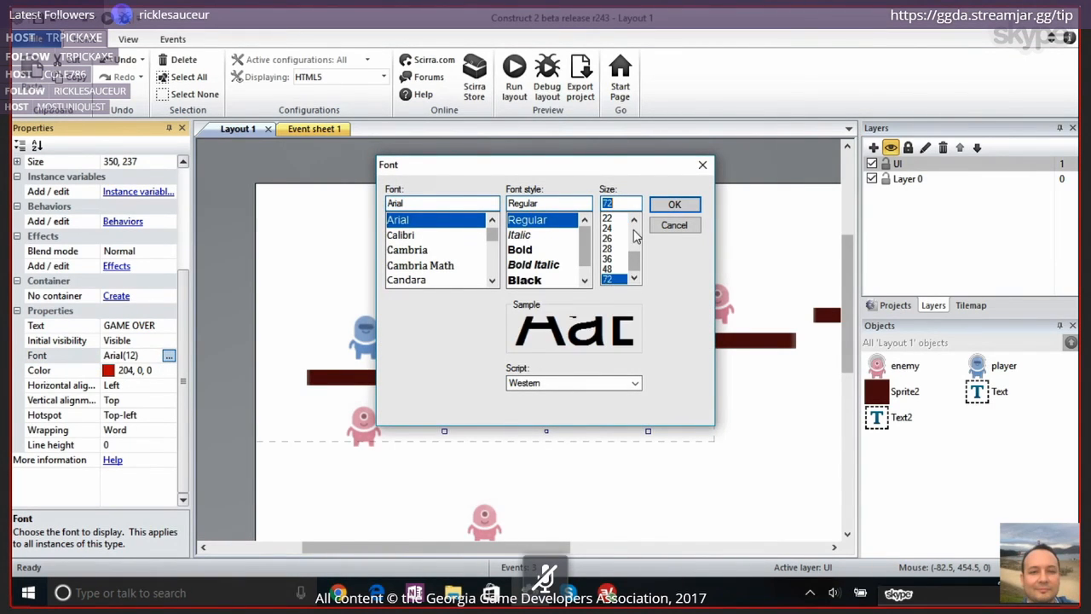
click(673, 204)
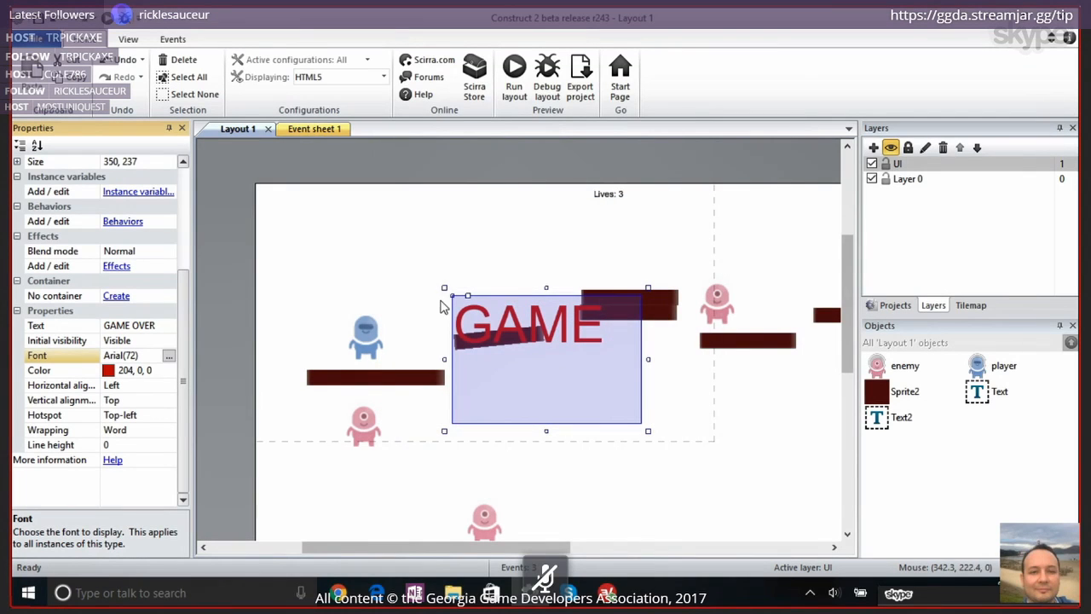
Enlarge the "GAME OVER" text box to about 464 by 386, with its upper corner at about 253, 40
drag(444, 288, 383, 207)
drag(475, 223, 475, 212)
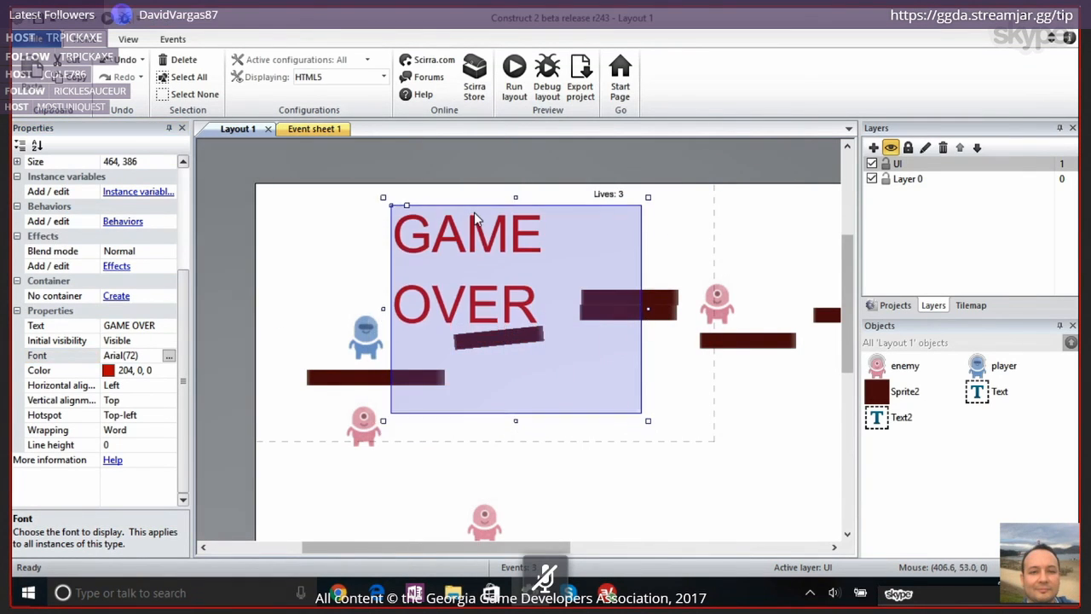
click(475, 162)
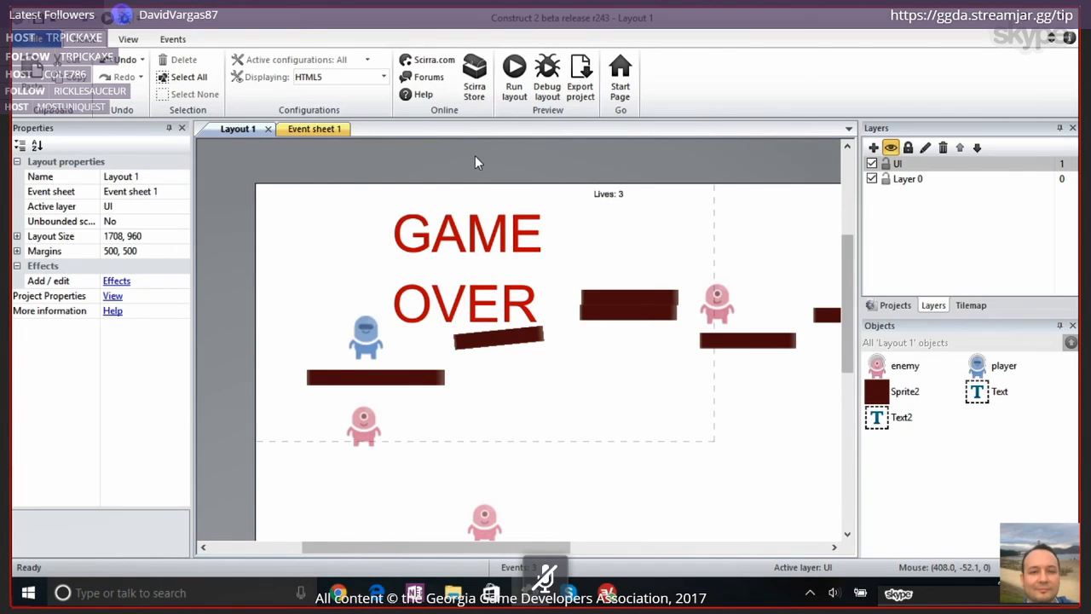
Check which layer the "GAME OVER" text is assigned to and which layers are available
click(493, 246)
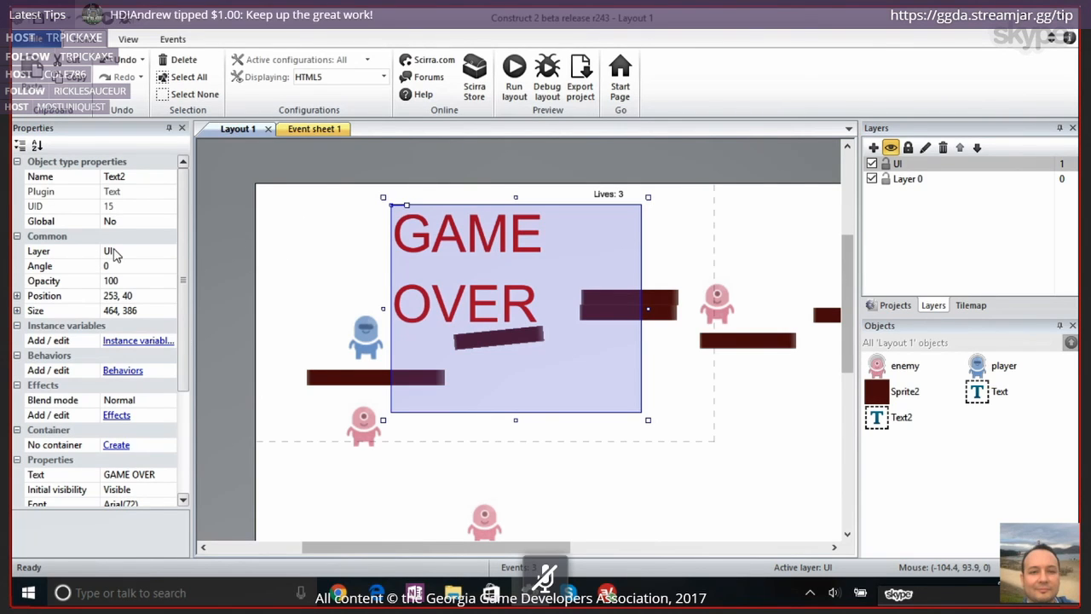
click(167, 253)
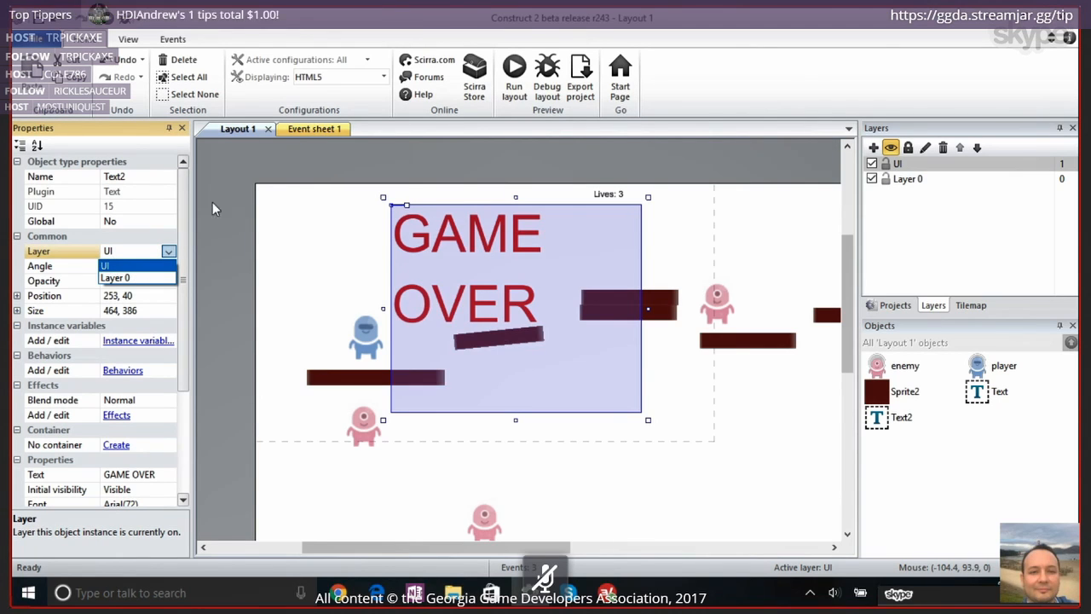
click(234, 179)
Preview the layout, move the player across the platforms to test the "GAME OVER" text, and close the preview
click(513, 75)
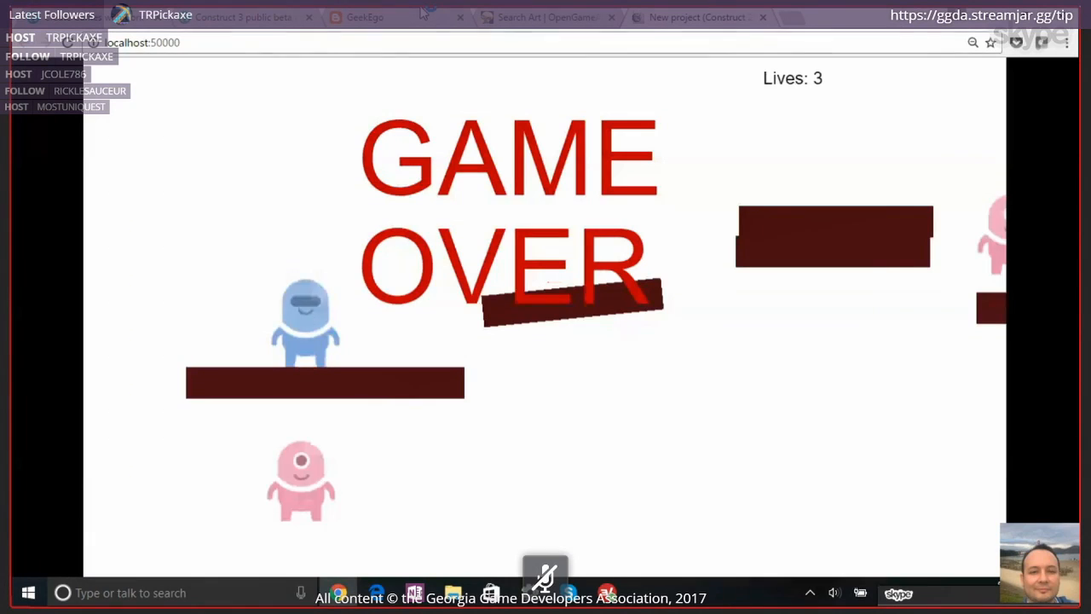
key(Right)
key(Up)
key(Up)
key(Up)
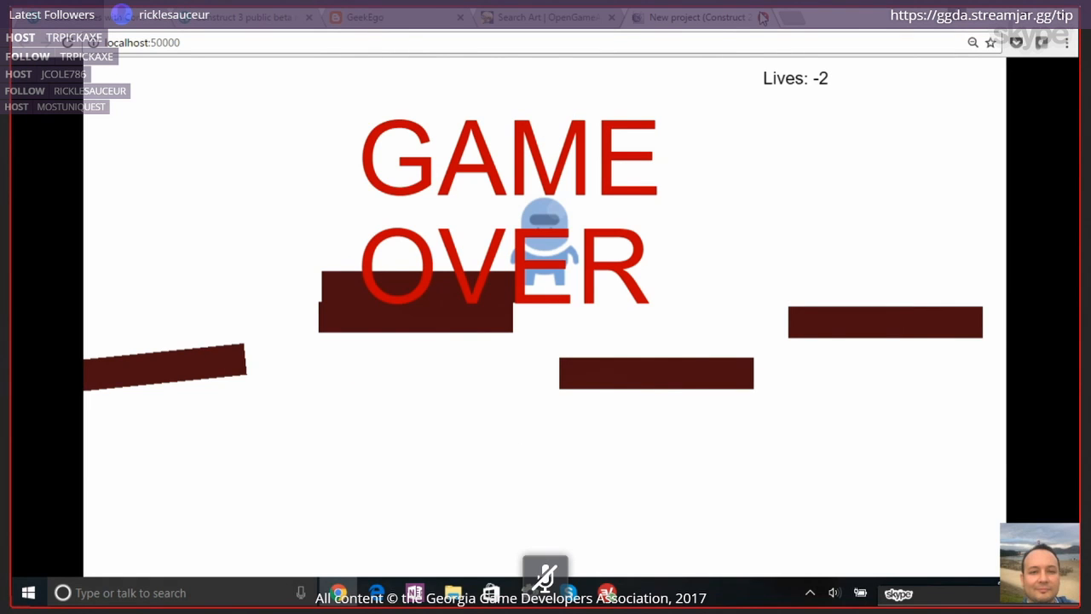
click(762, 17)
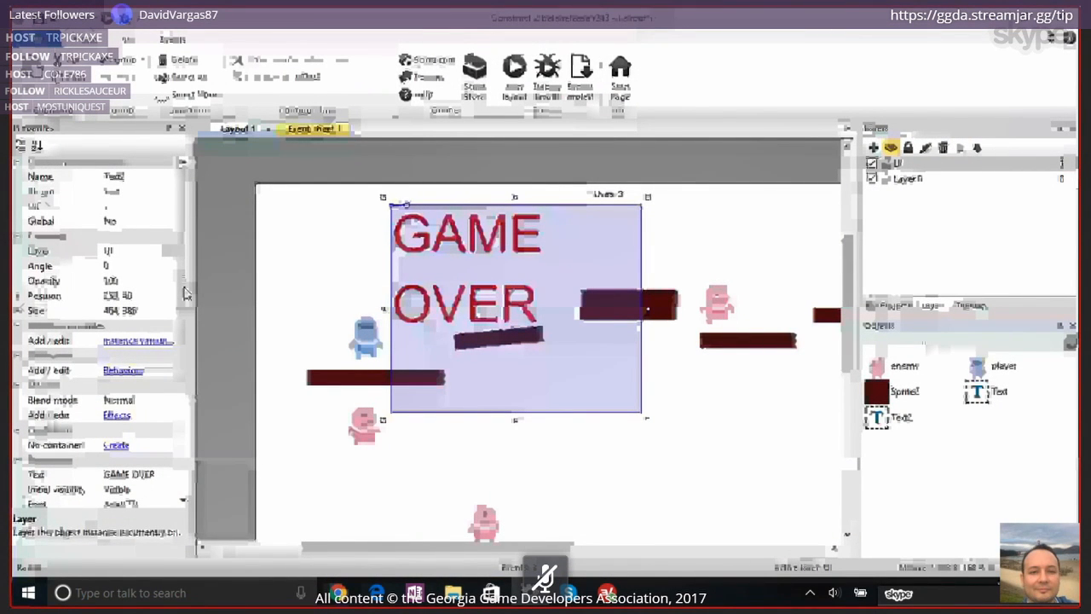
Set the initial visibility of the "GAME OVER" text to Invisible
scroll(186, 294, down, 3)
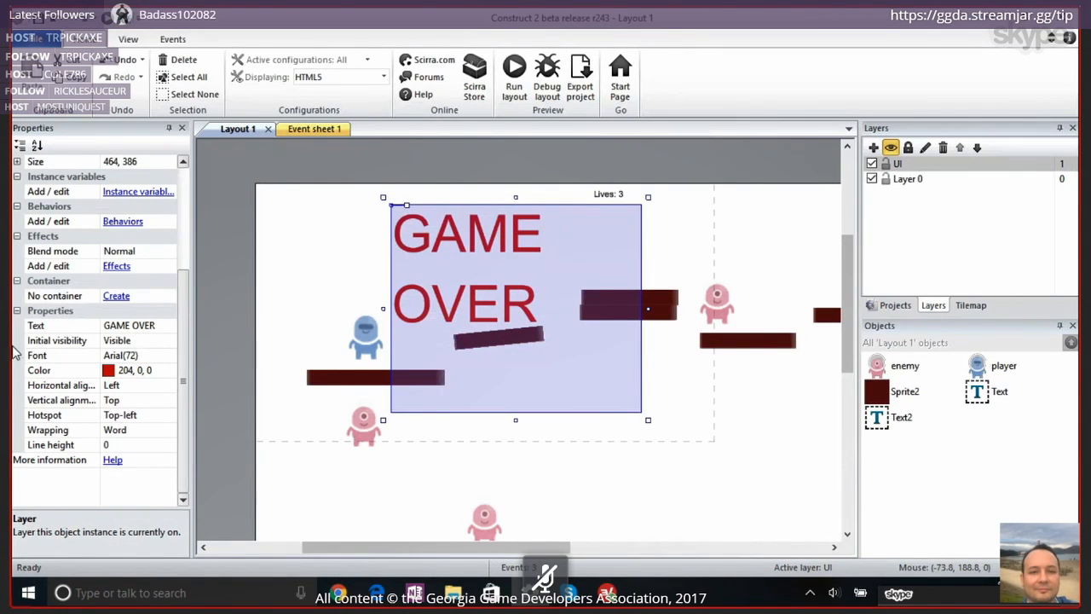
click(167, 343)
click(164, 368)
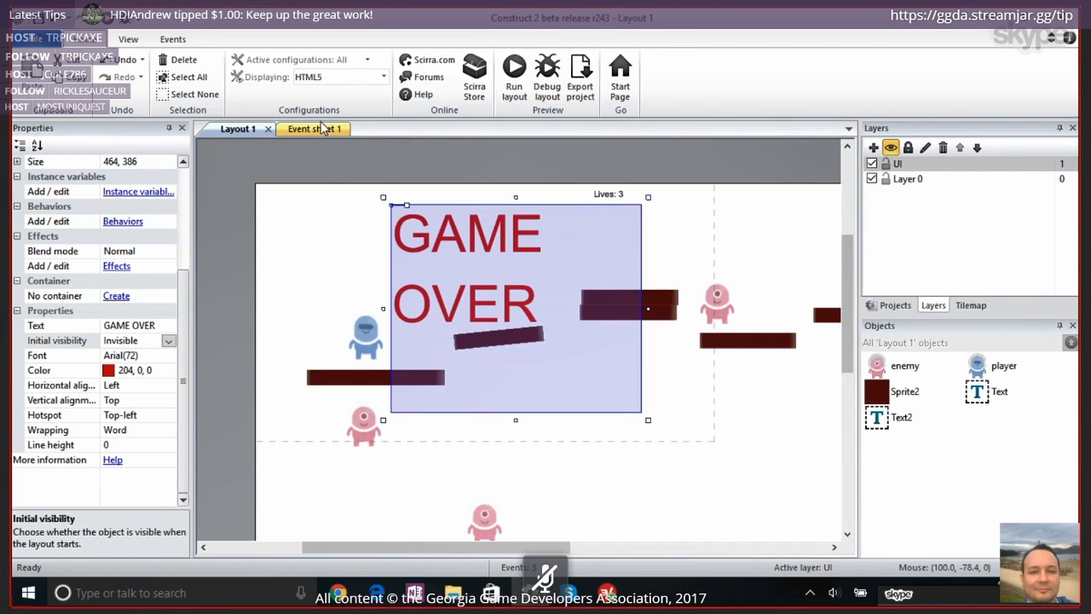
Preview the layout again, jump the player through the enemies with the "GAME OVER" text hidden, and close the preview
click(514, 77)
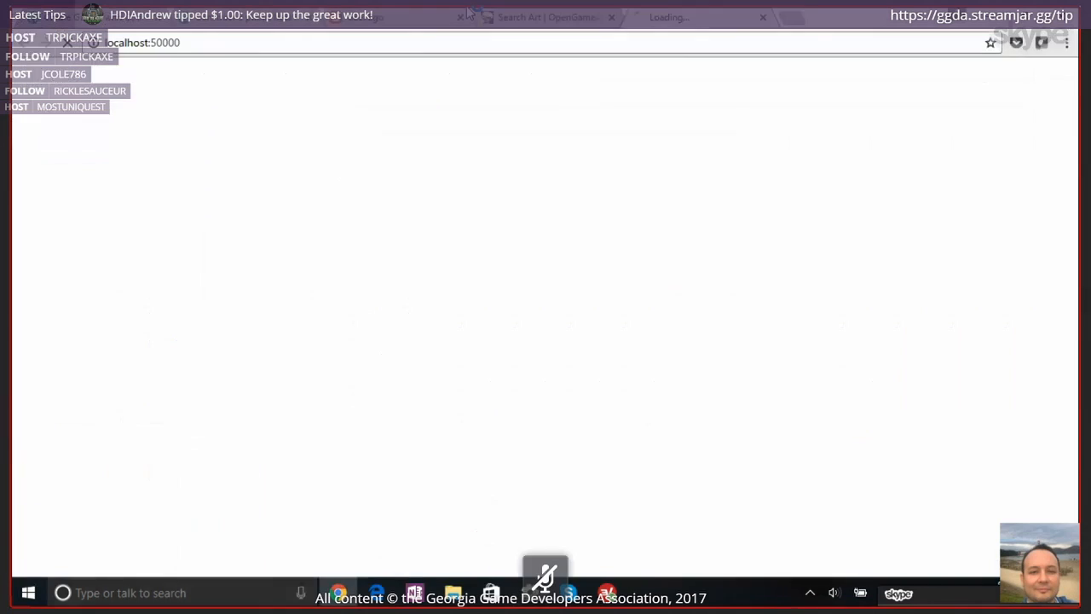
key(Right)
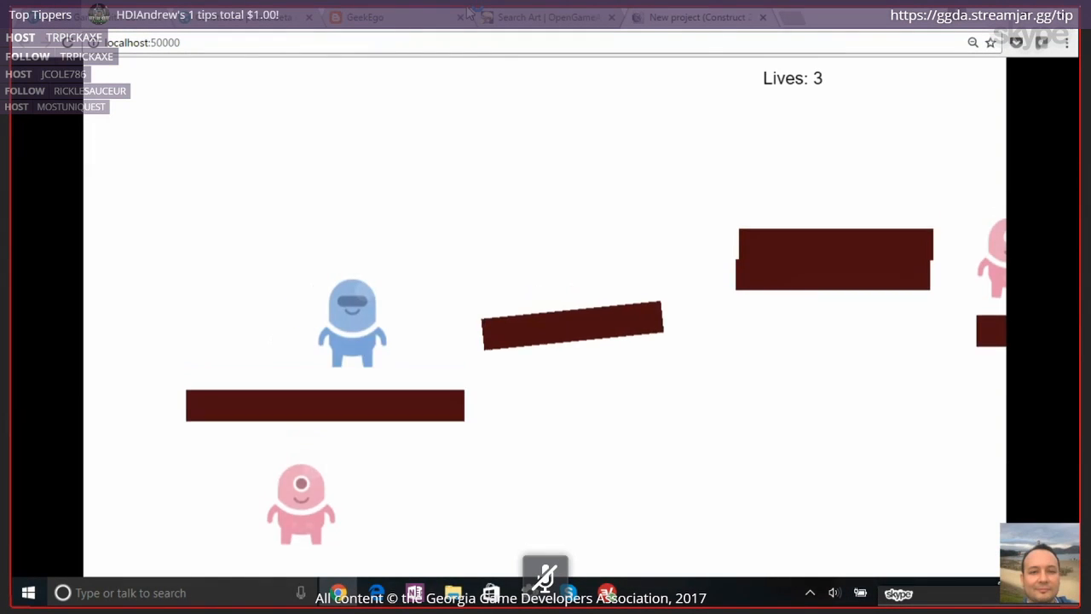
key(Up)
key(Up)
key(Up)
key(Right)
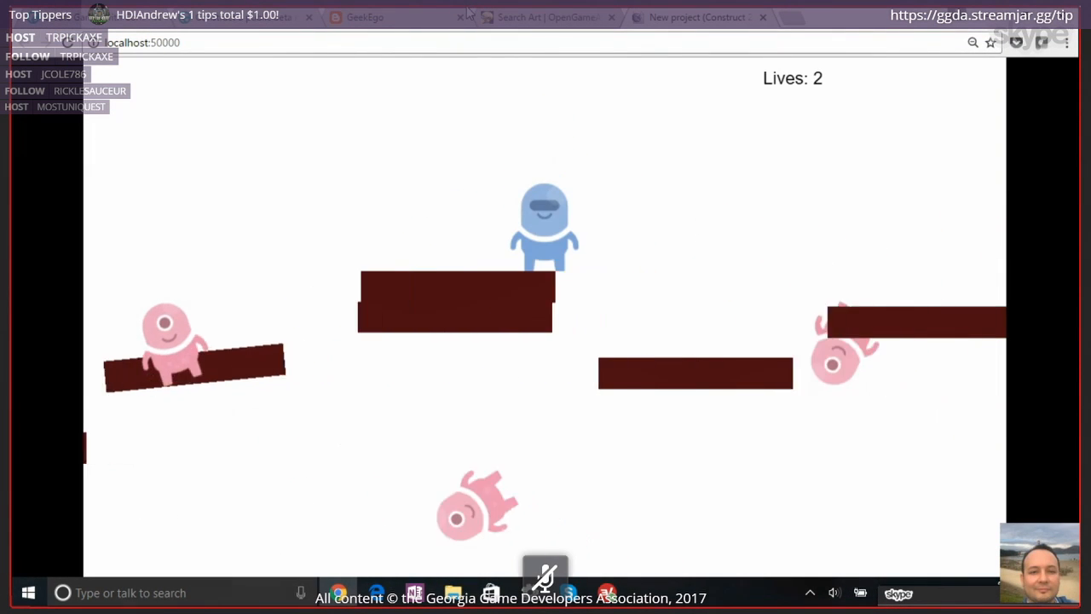
click(763, 19)
click(973, 20)
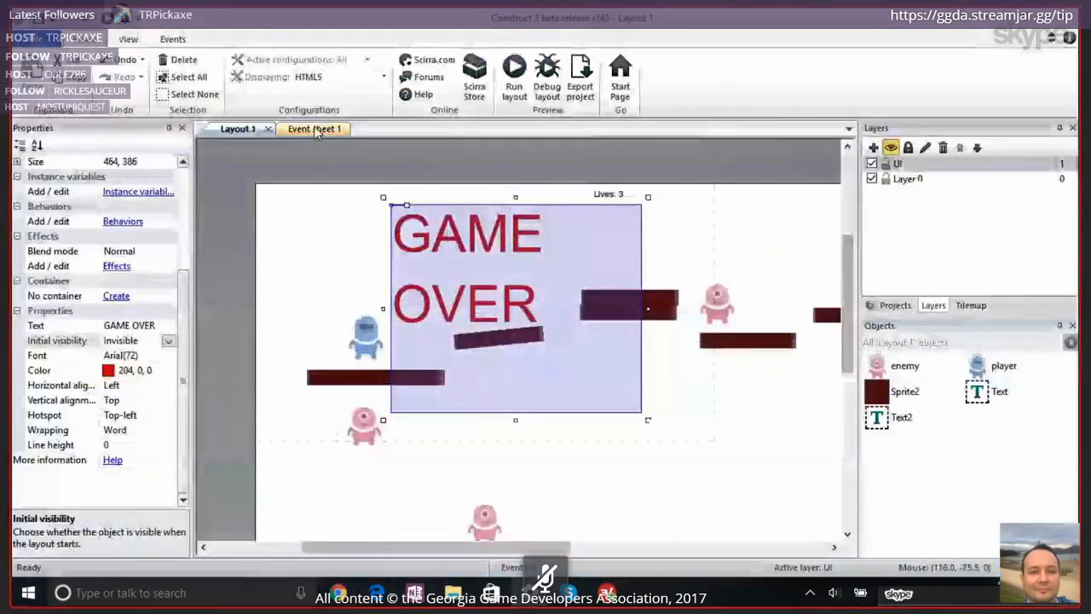
Add a System event to Event sheet 1 that compares the lives variable as less or equal to 0
click(314, 129)
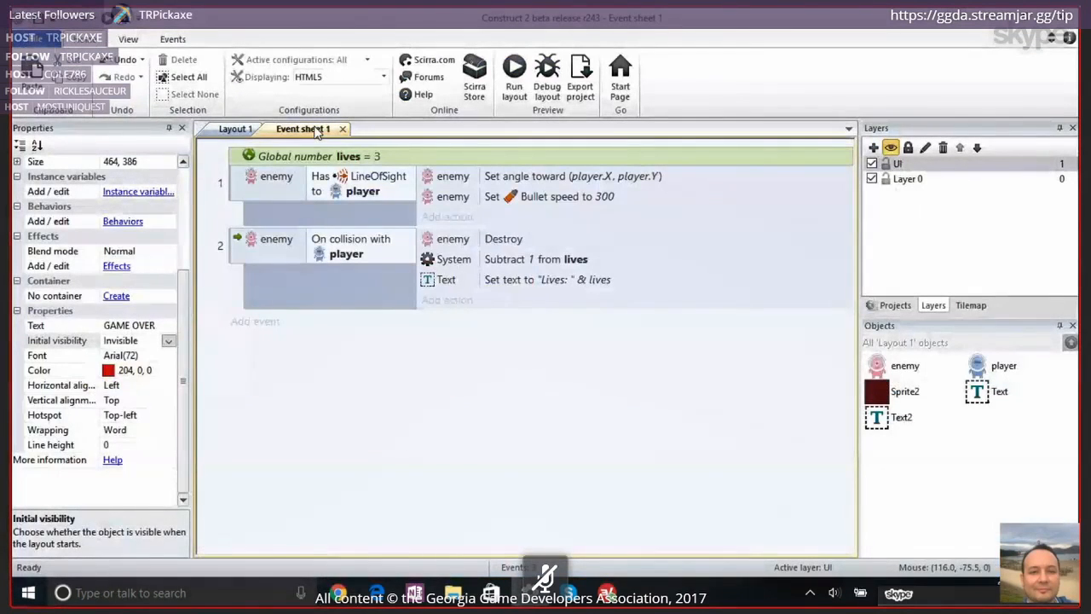
click(253, 327)
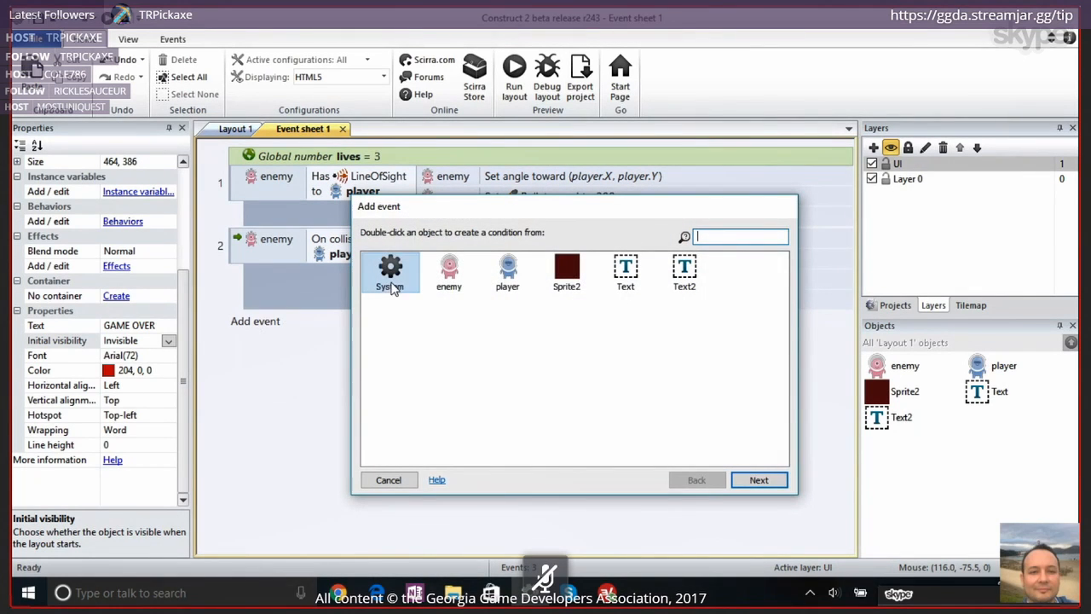
double_click(391, 285)
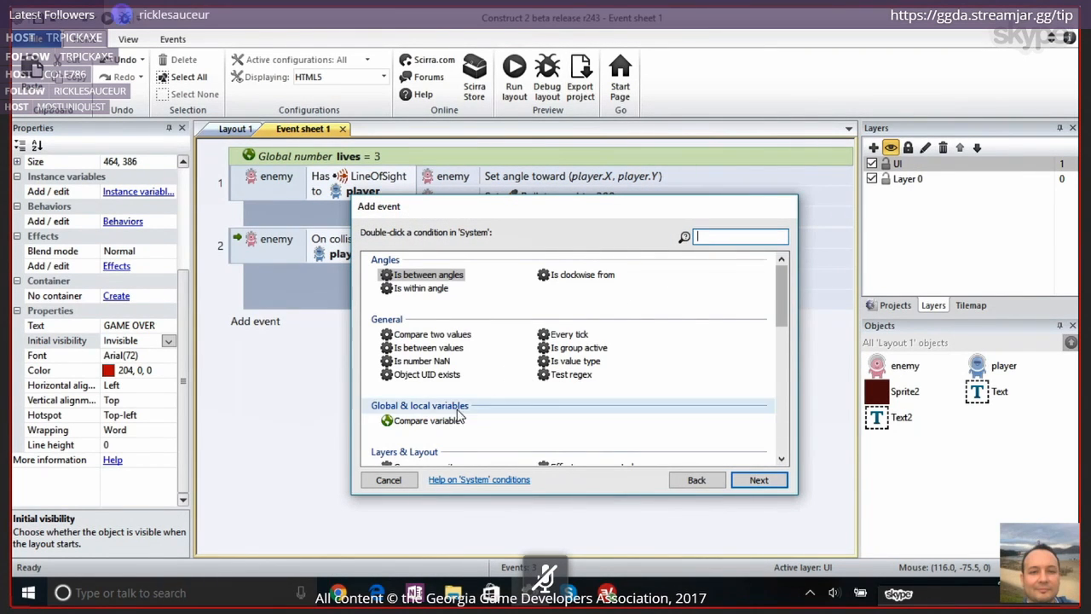
double_click(426, 421)
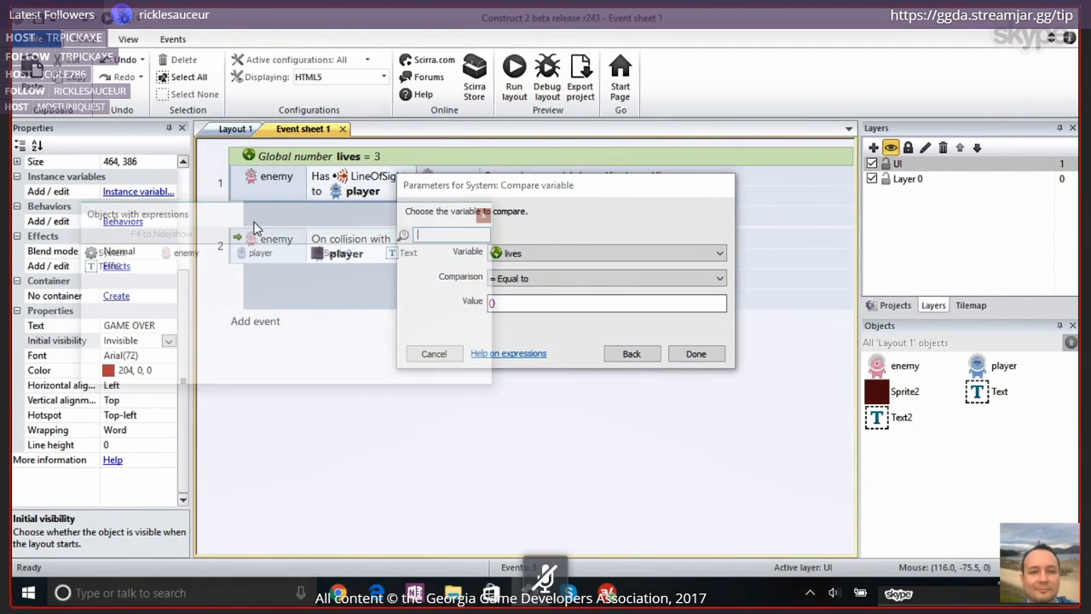
click(549, 281)
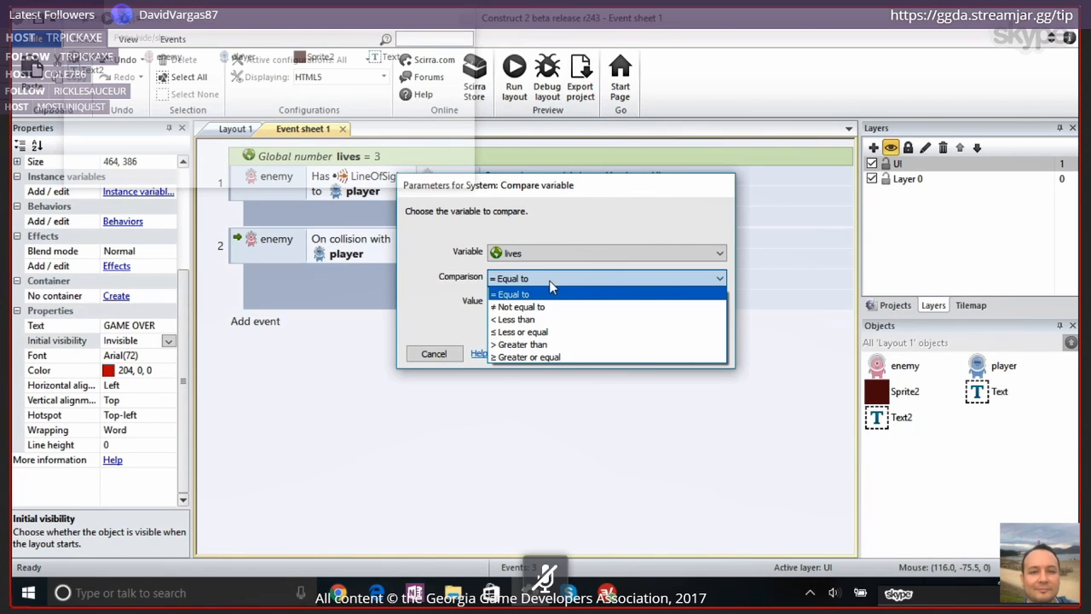
click(570, 332)
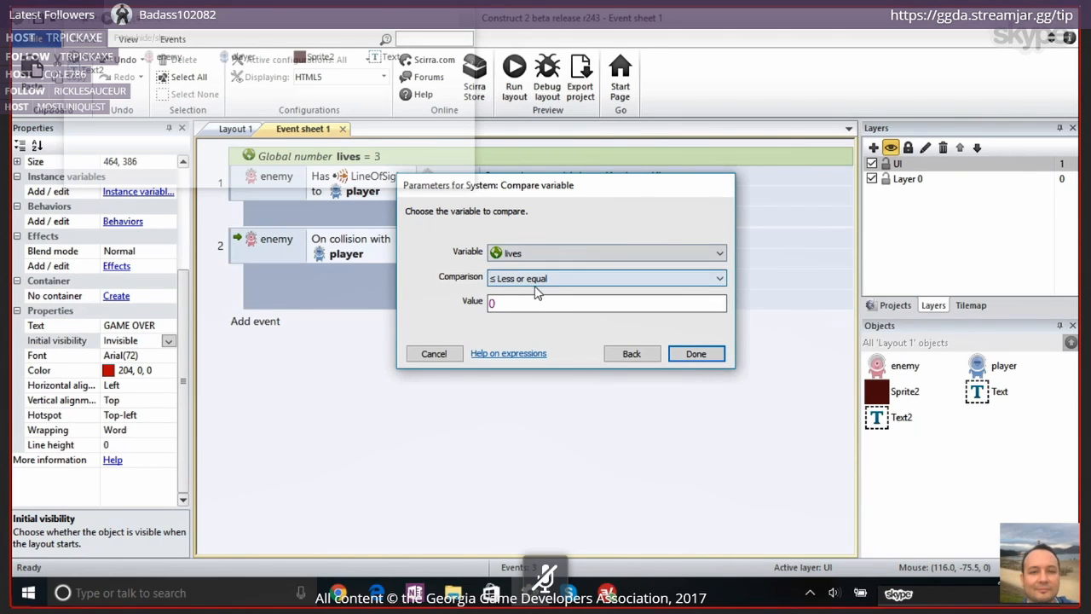
click(695, 353)
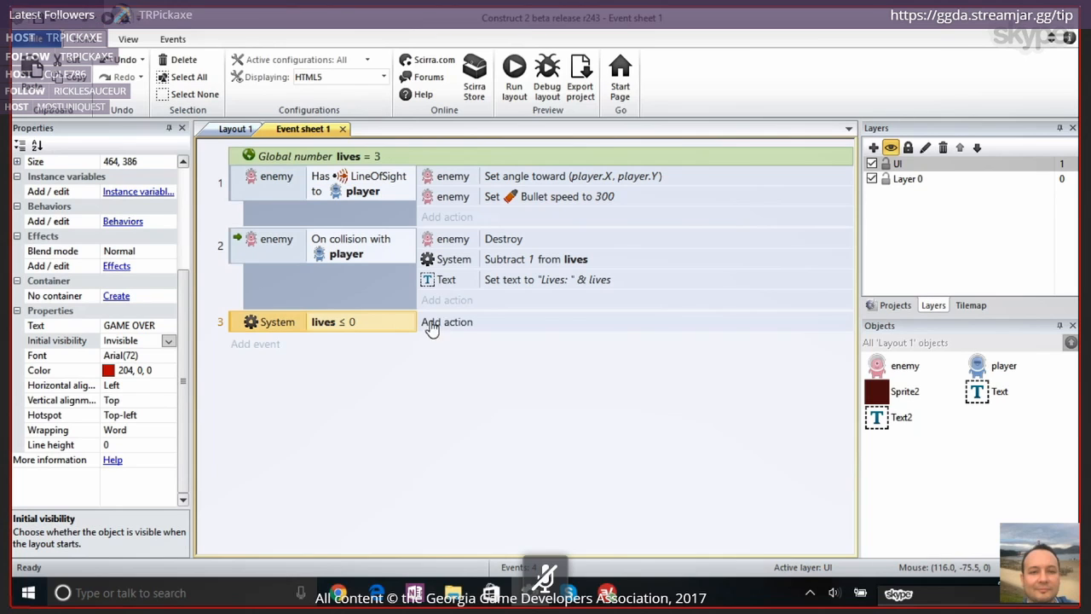
Rename the Text2 object as GAMEoVER
click(899, 418)
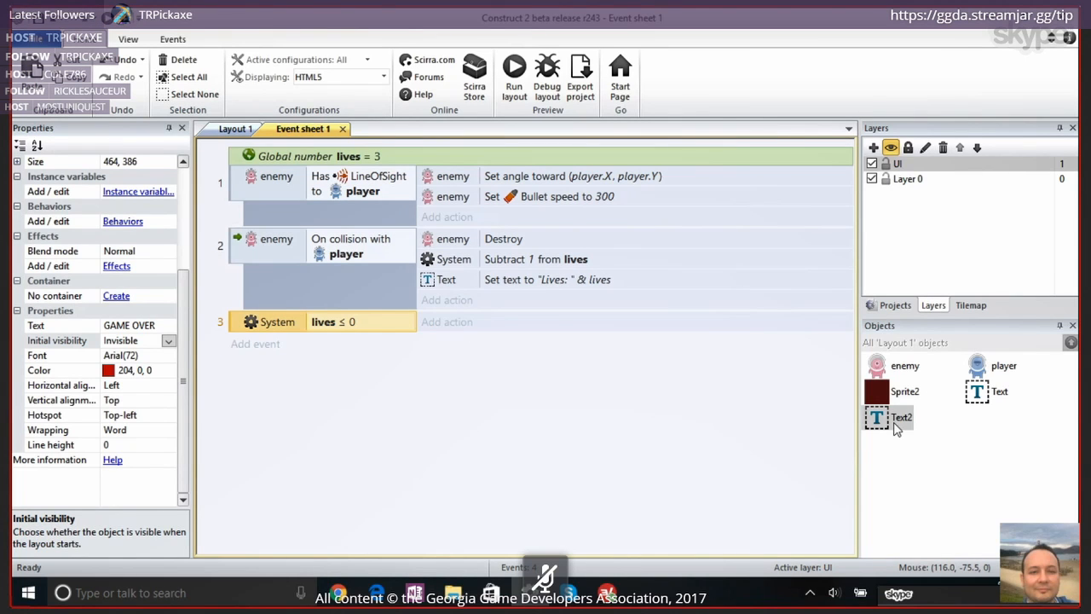
scroll(182, 286, up, 4)
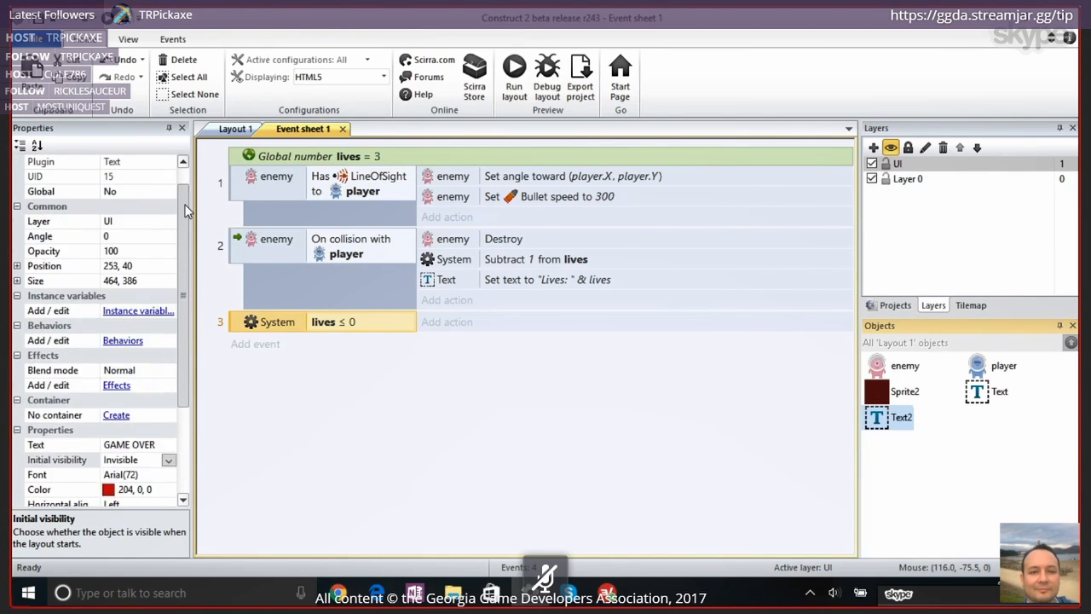
click(155, 175)
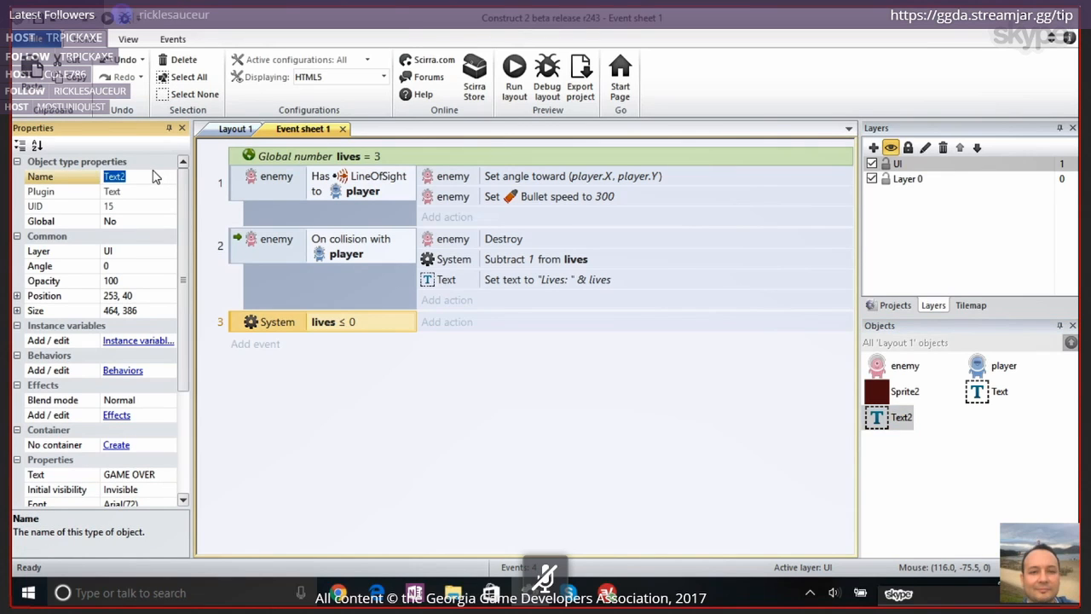
text(GAMEoVER)
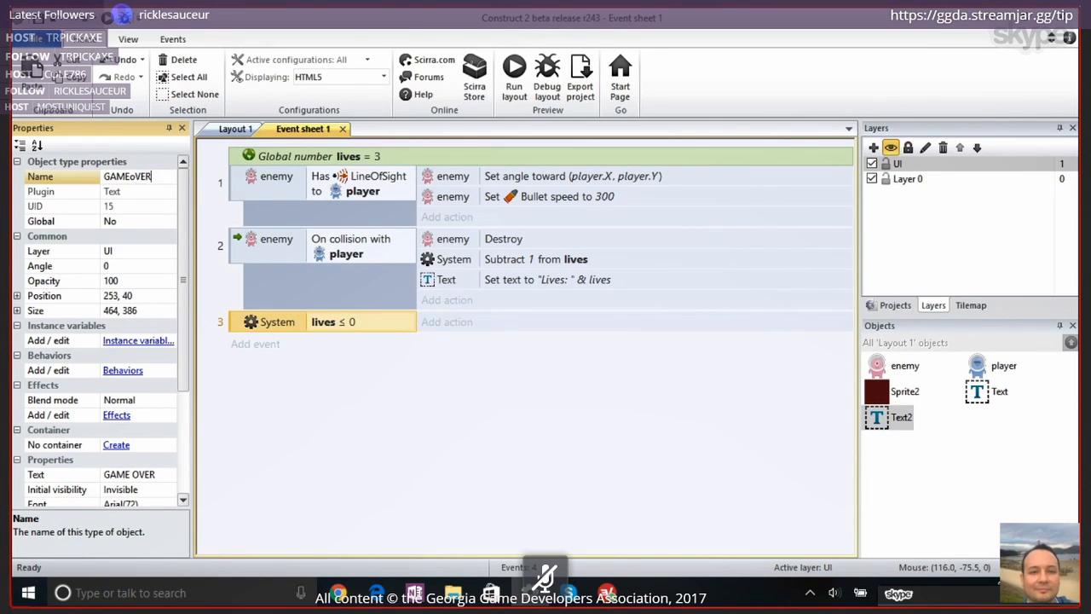
key(Return)
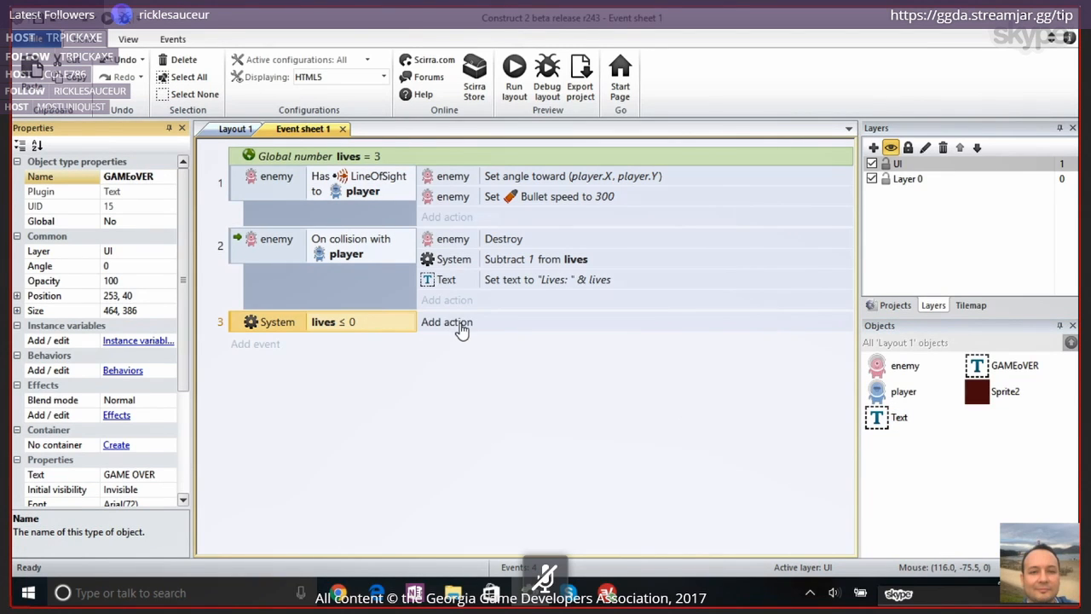
Add a Set visible action with visibility Visible for GAMEoVER to the lives ≤ 0 event, and widen the action object-name column
click(460, 324)
click(503, 271)
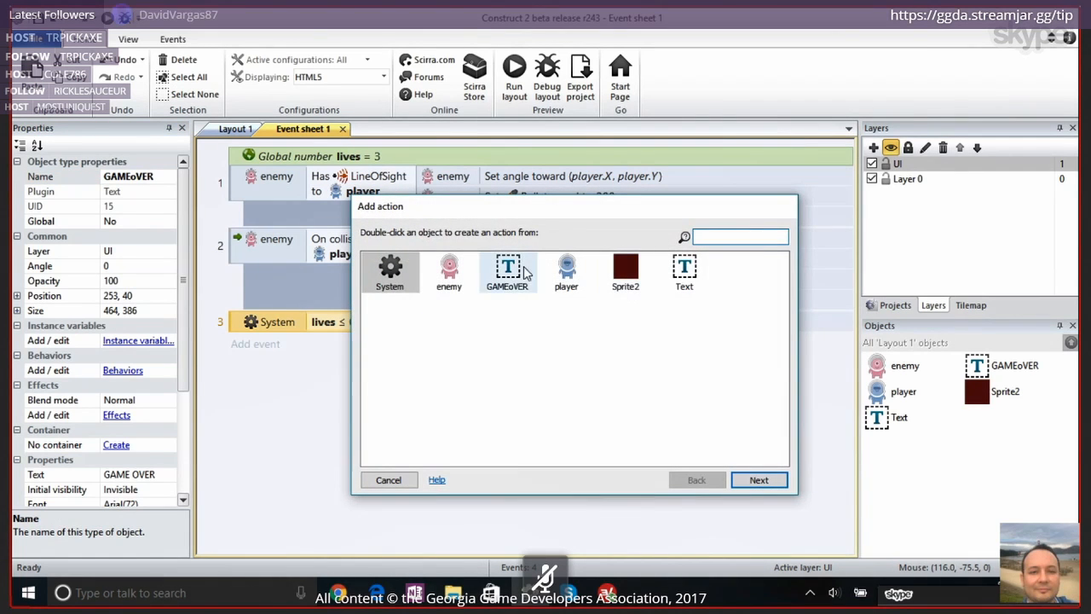
double_click(503, 271)
click(759, 236)
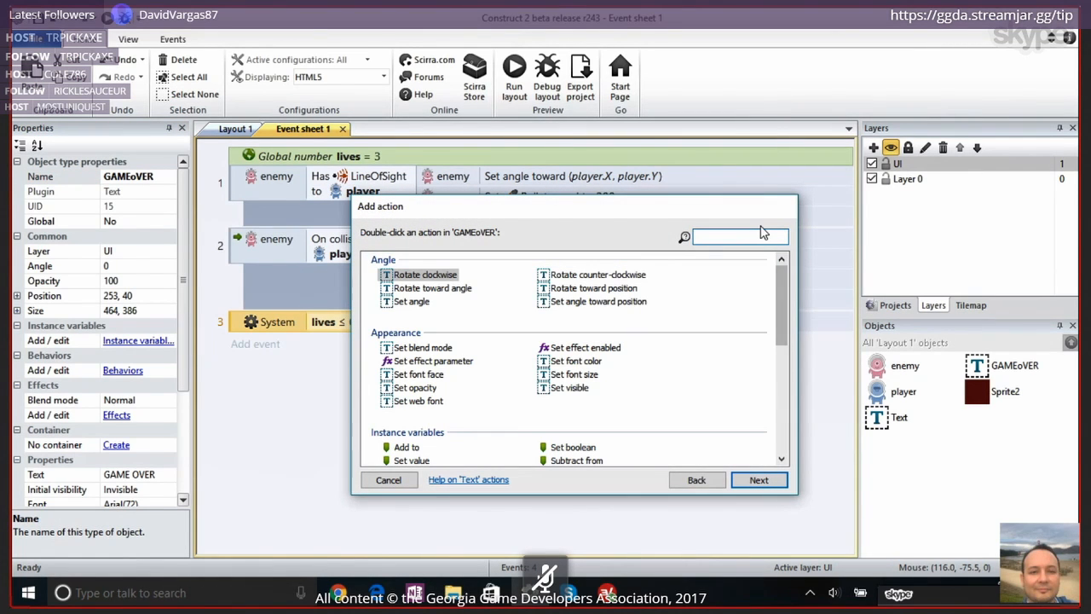
text(VI)
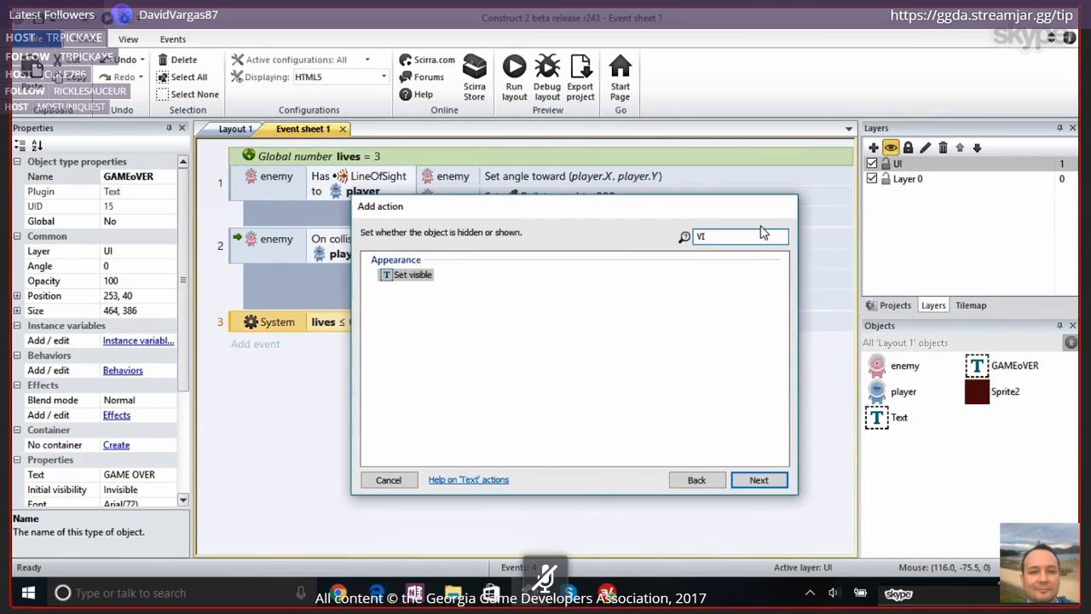
double_click(414, 275)
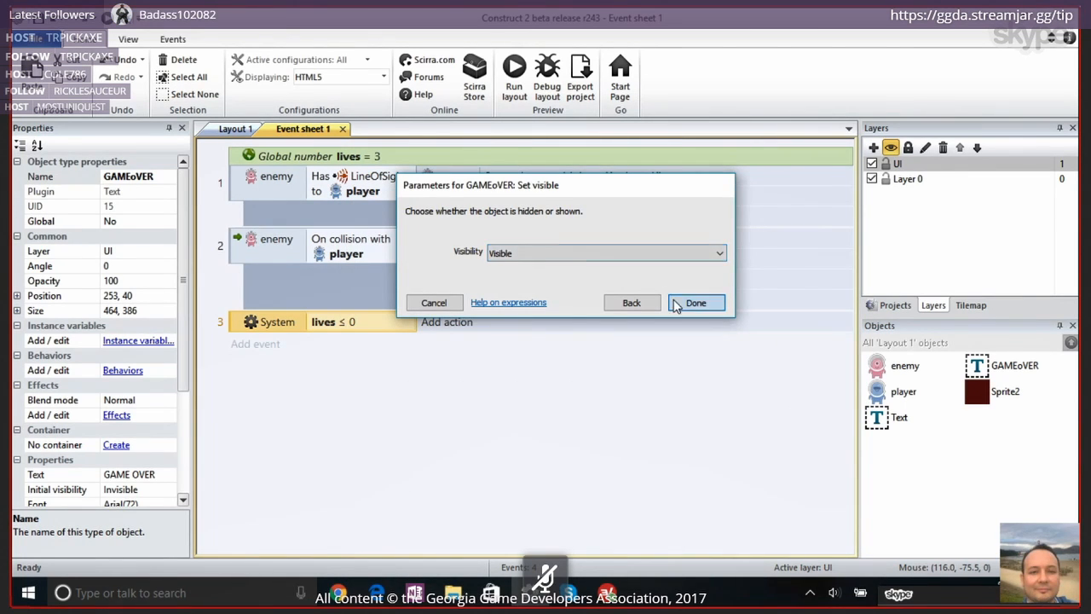
click(695, 303)
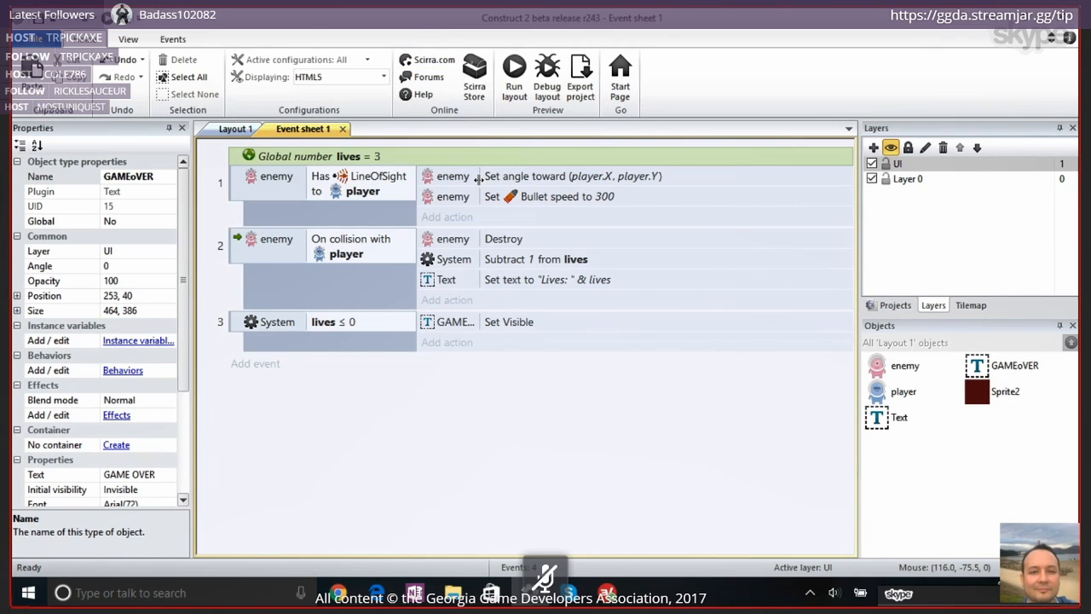
drag(479, 177, 529, 177)
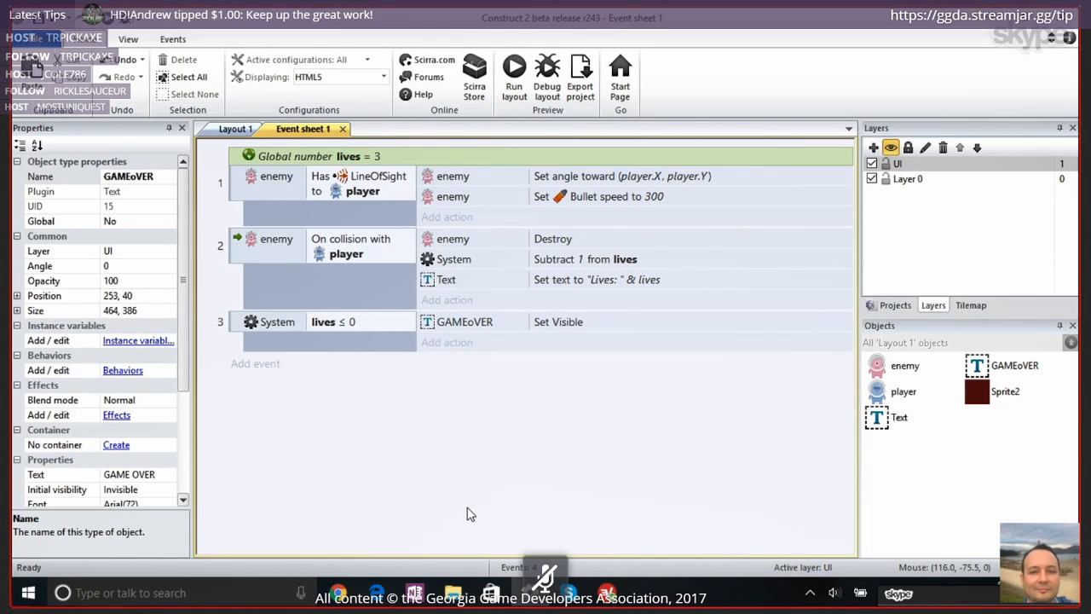
Add a System Set time scale action with a time scale of 0 to the lives ≤ 0 event
click(449, 344)
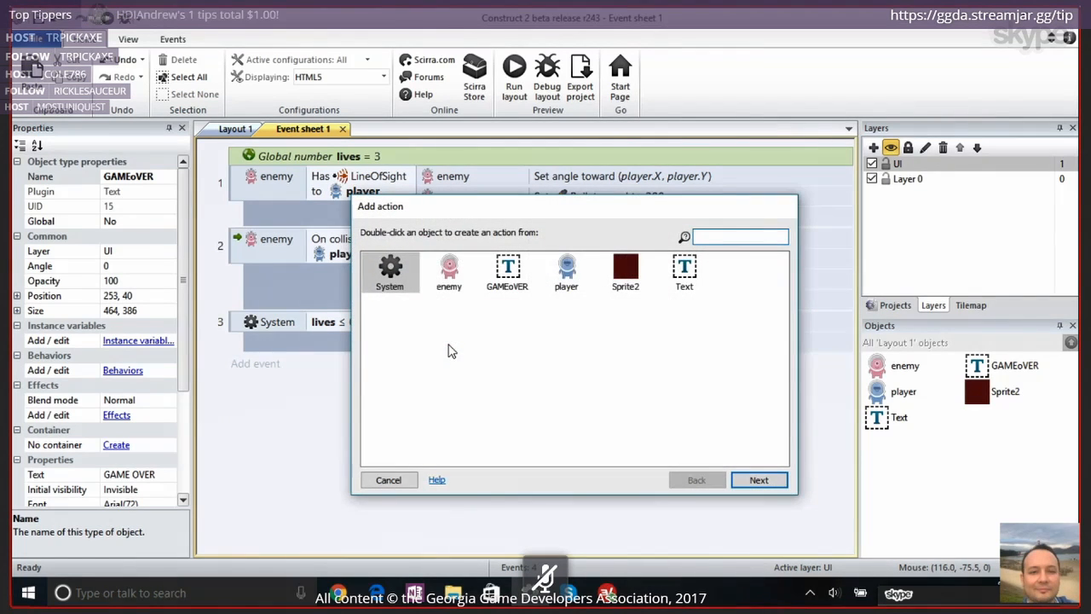
double_click(391, 270)
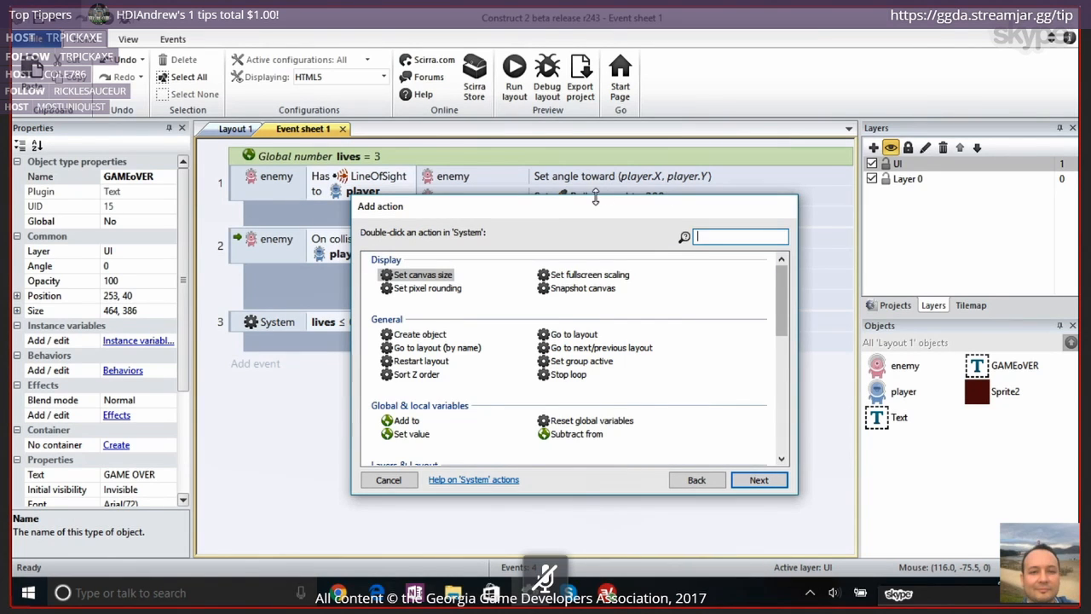
text(time)
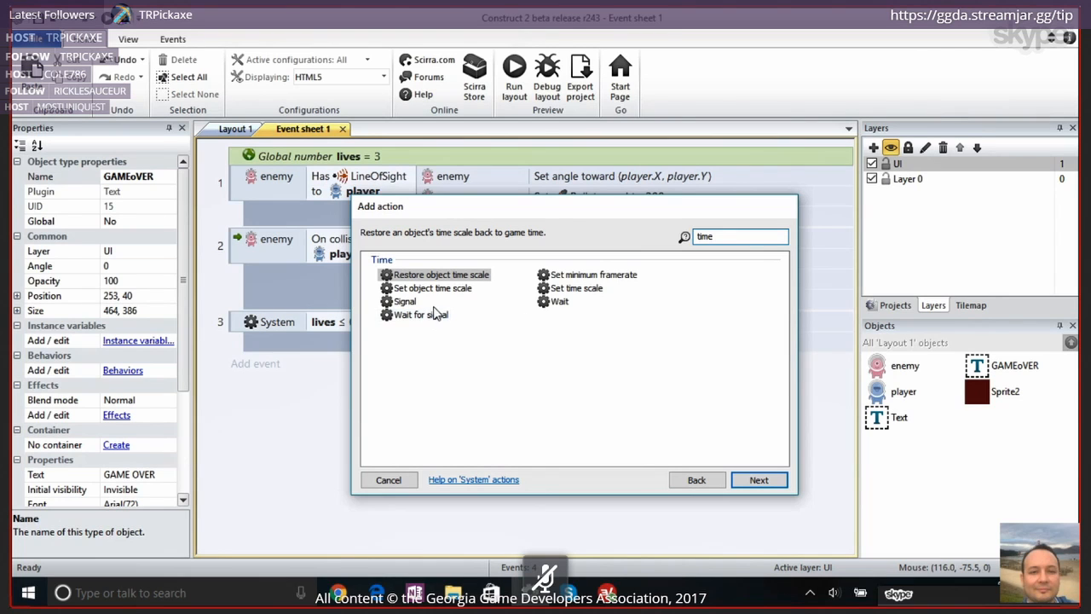
click(577, 289)
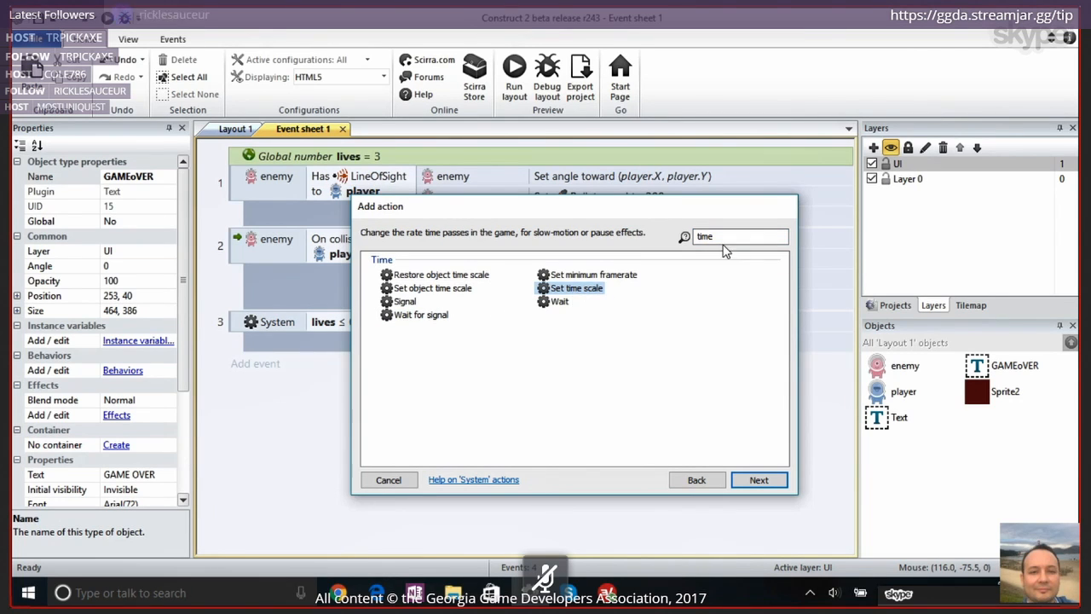
double_click(585, 289)
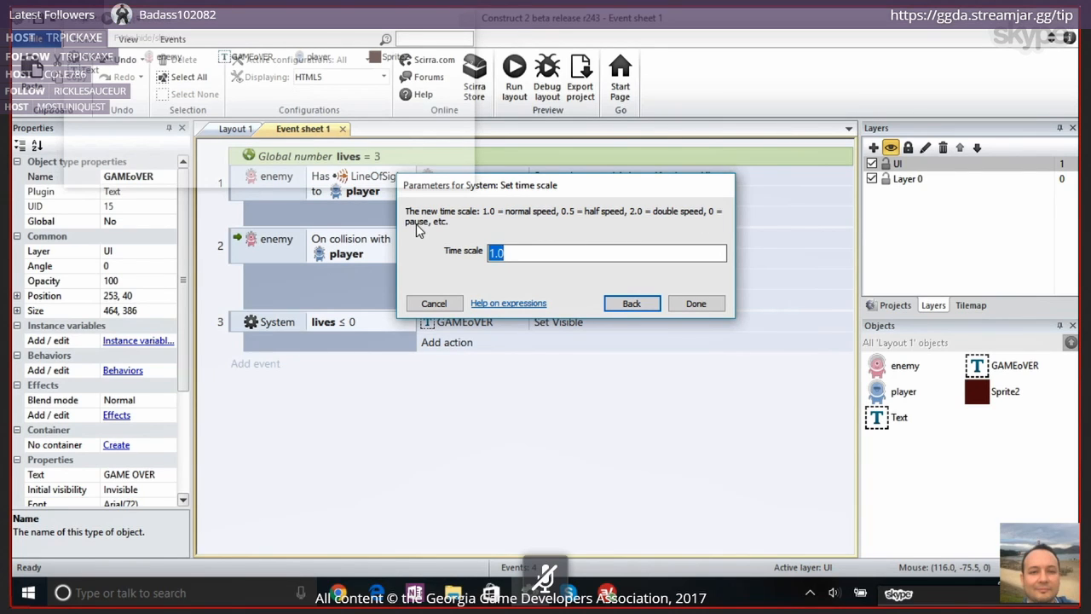
text(0)
key(Return)
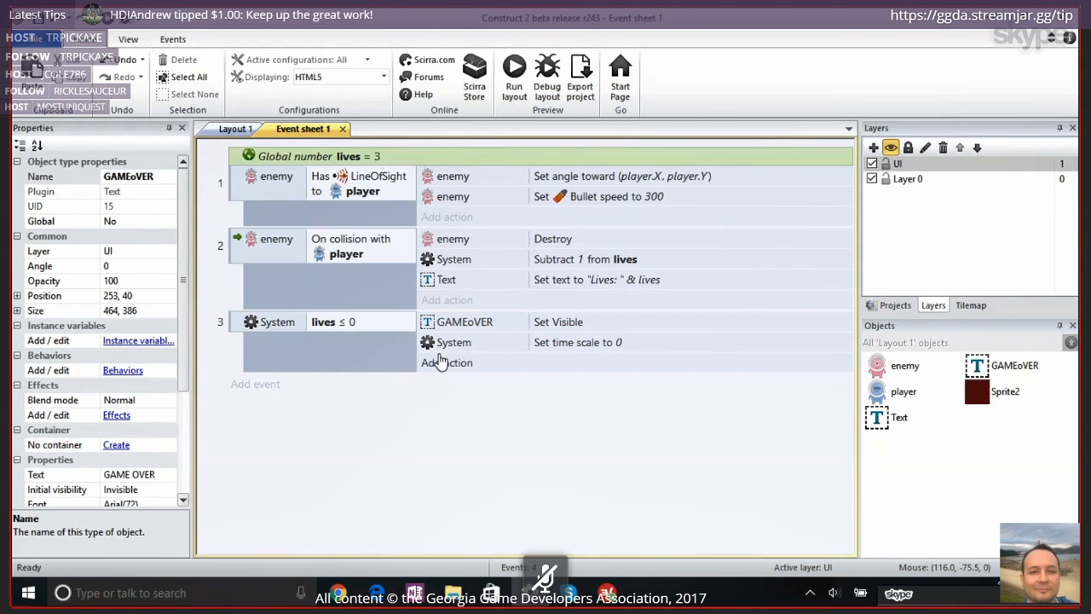
click(439, 363)
click(380, 481)
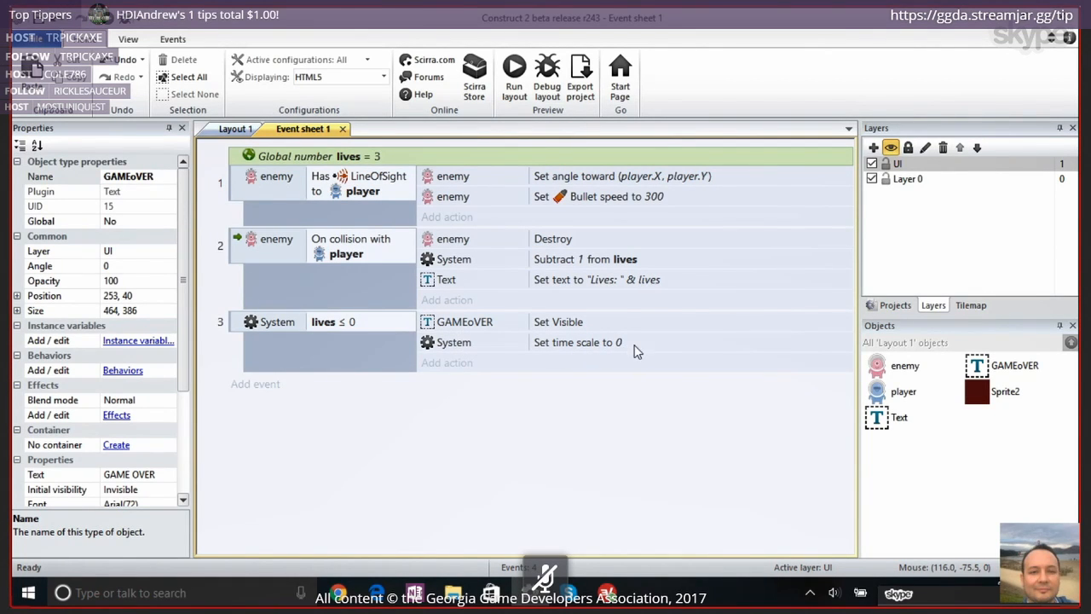
Preview the layout, jump the player into enemies until the lives run out, and return to the Construct 2 editor
click(516, 71)
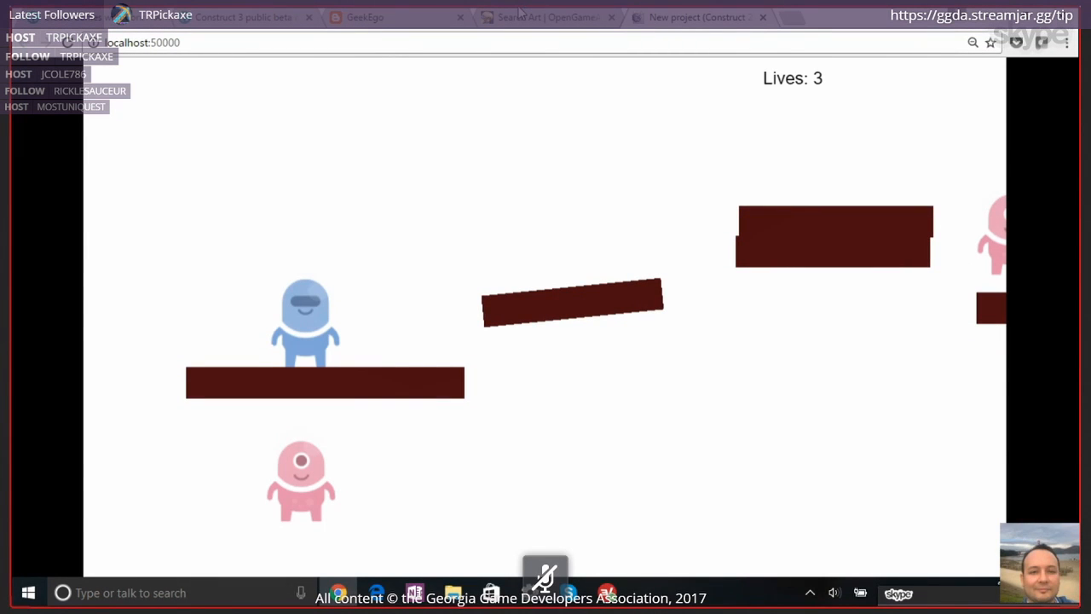
key(Right)
key(Up)
key(Up)
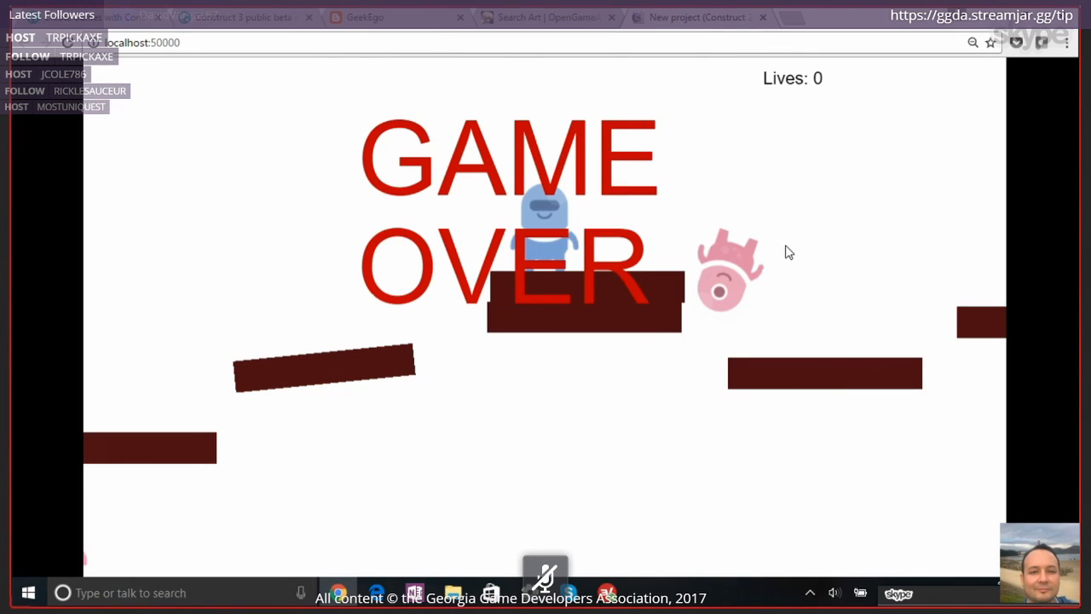
key(alt+Tab)
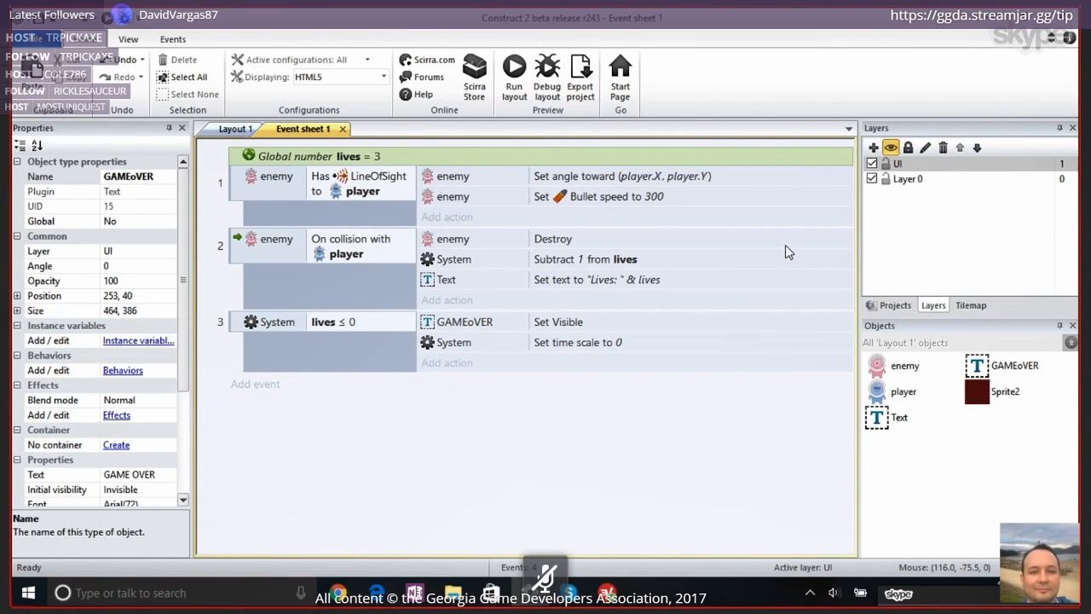
Review Layout 1 with nothing selected, return to Event sheet 1 and highlight the global variable lives
click(235, 130)
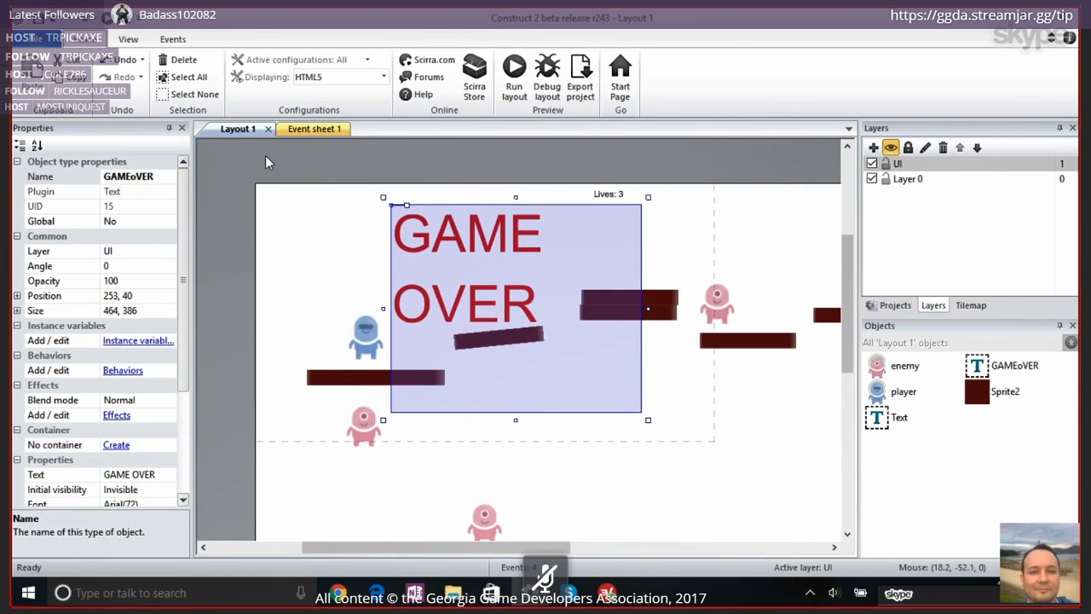
click(265, 162)
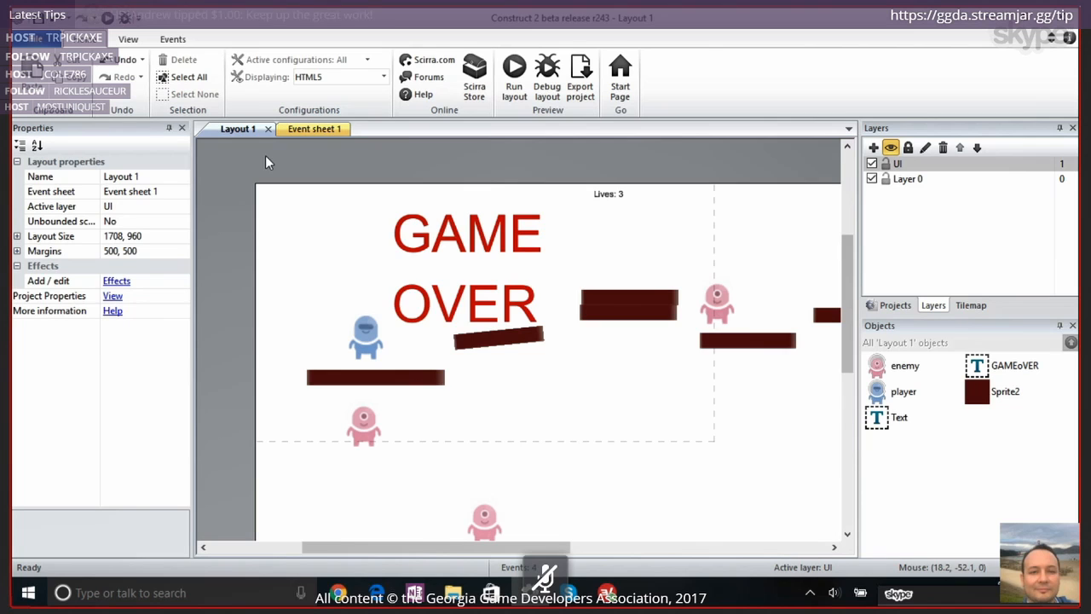
click(314, 129)
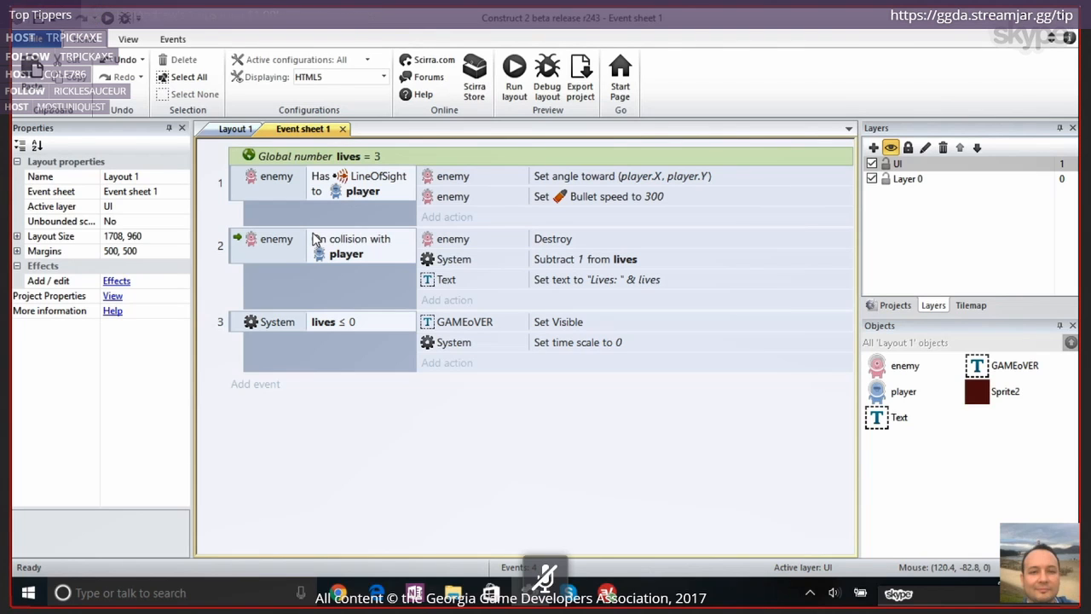
click(356, 158)
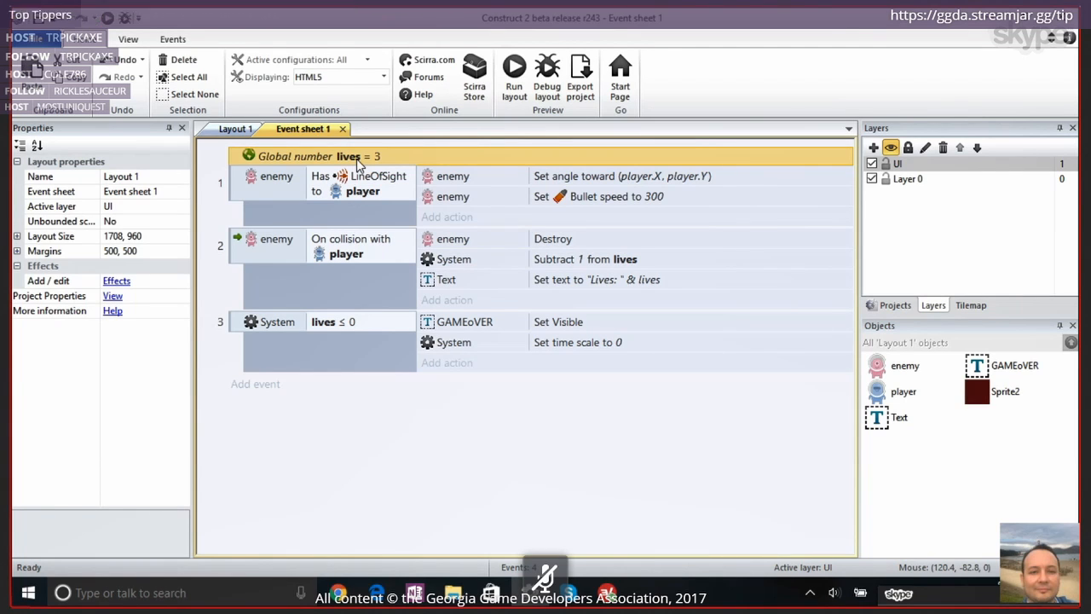
Save the project as the single file "ggda livestream" in .capx format in the Xeno diversity folder
click(41, 39)
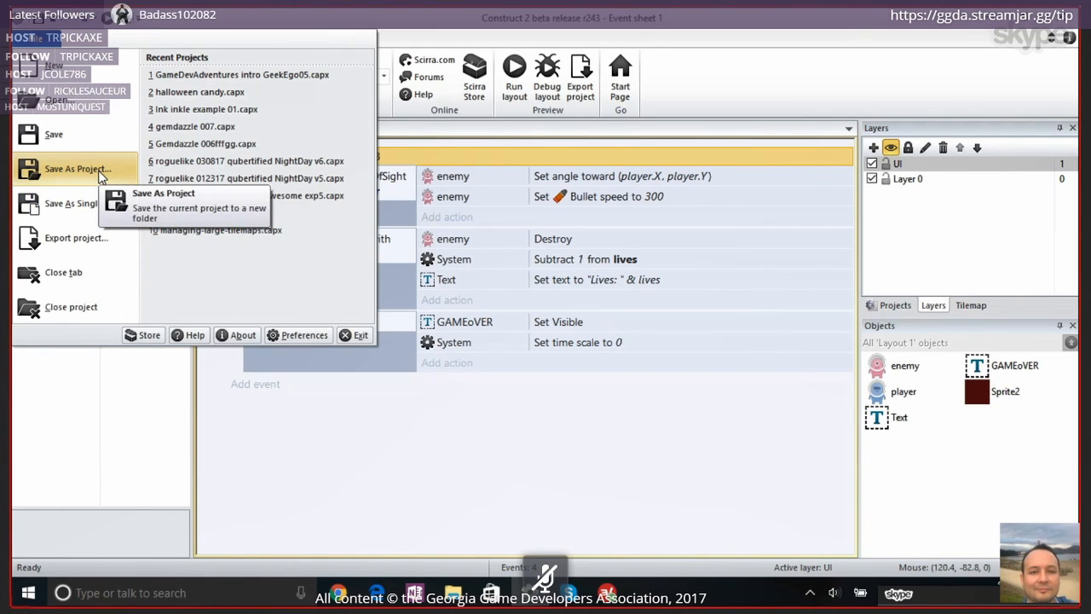
click(685, 50)
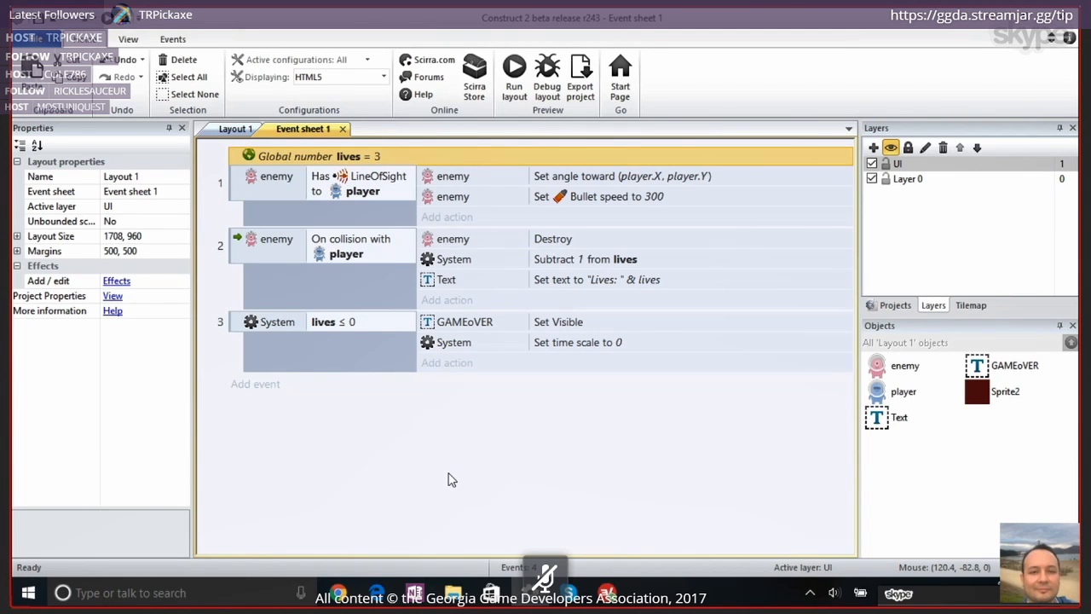
click(37, 43)
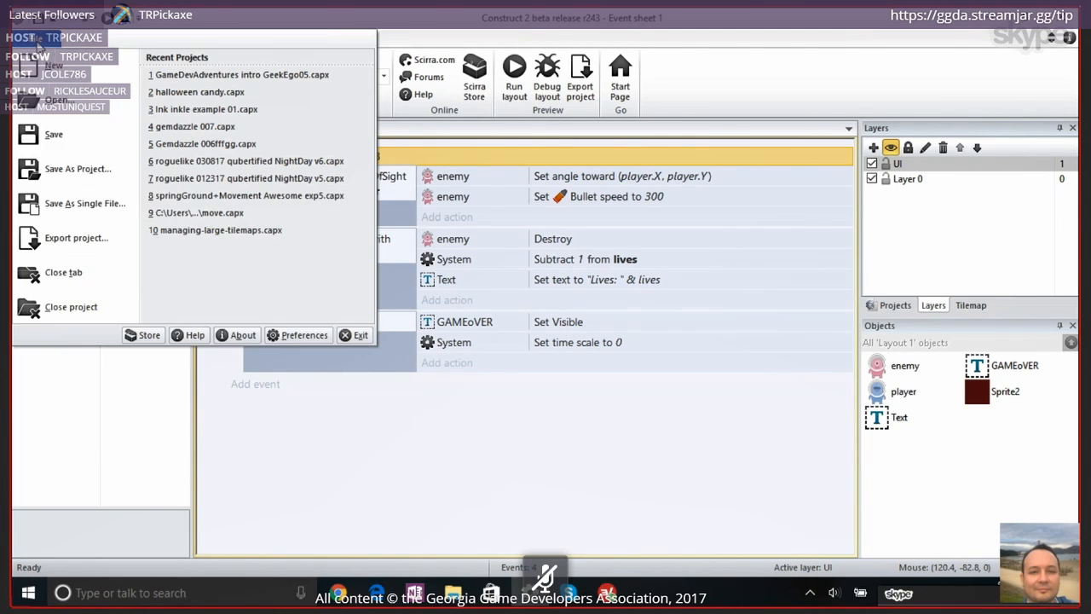
click(81, 202)
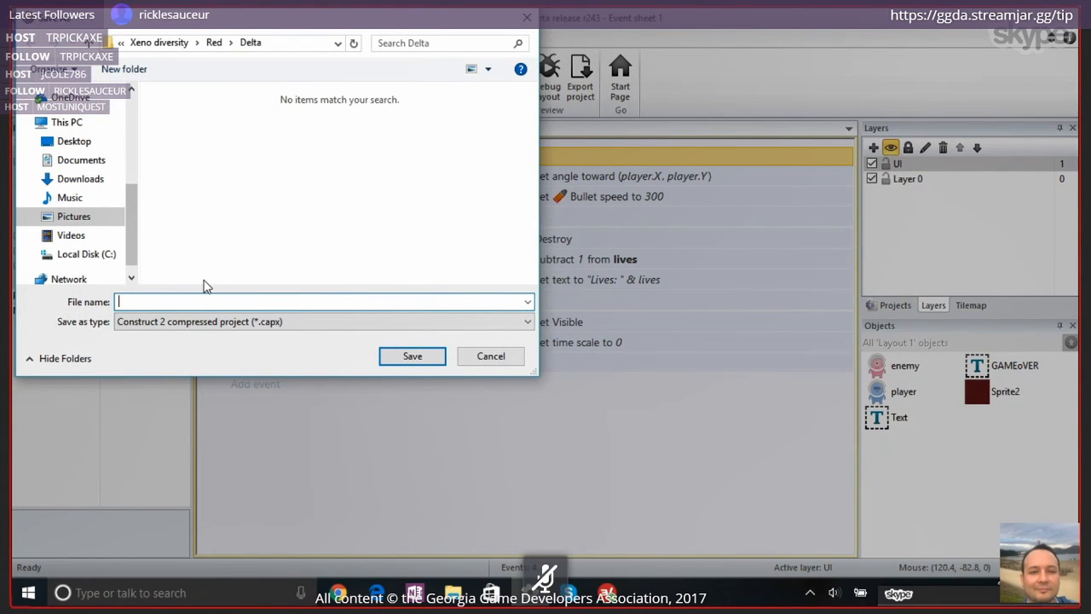
click(147, 45)
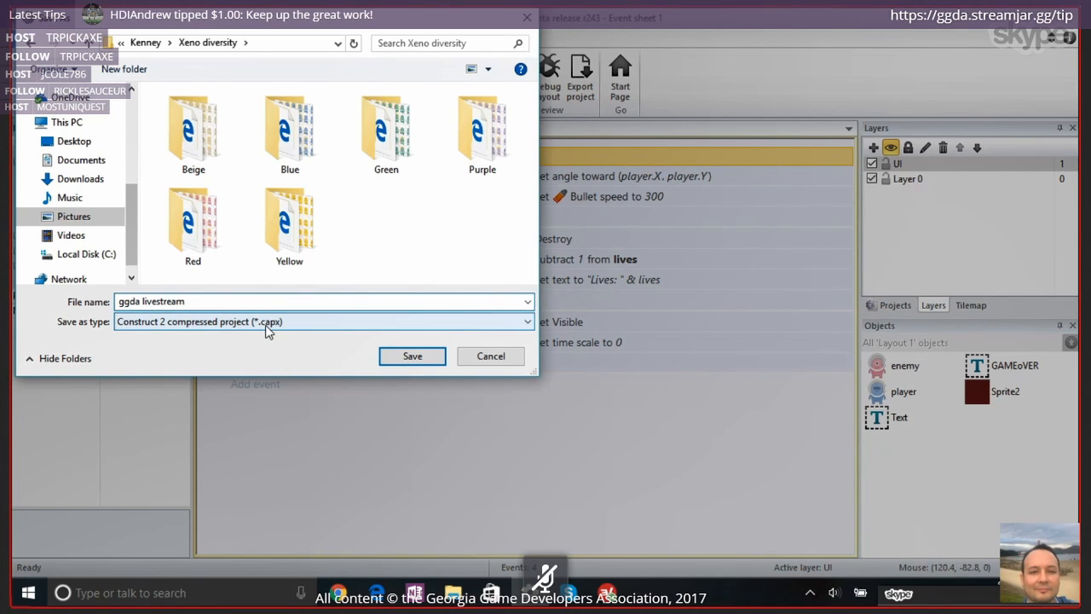
click(402, 358)
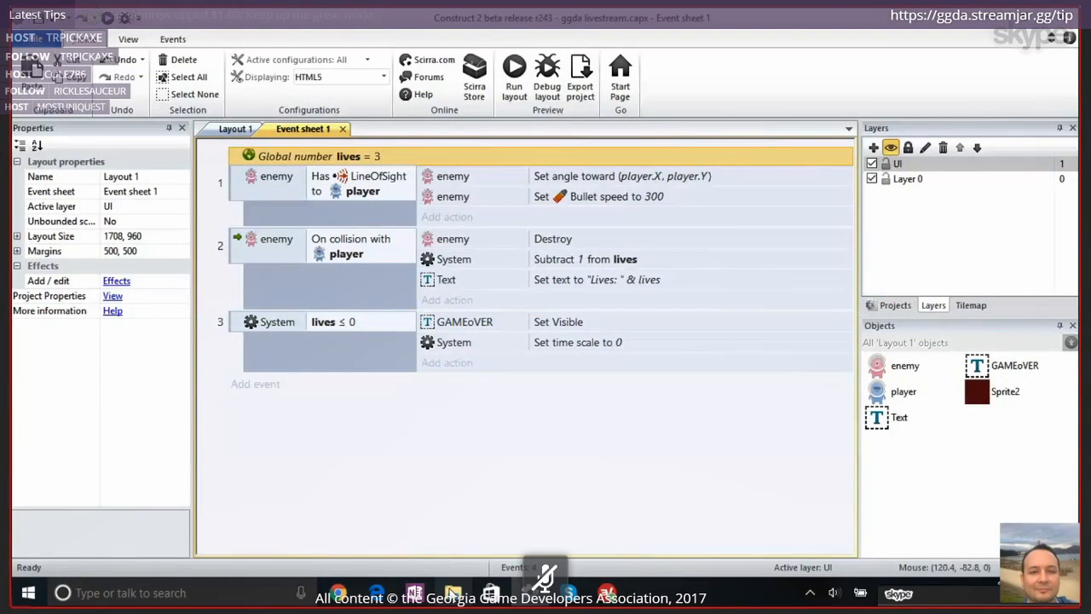
Switch to File Explorer, go to the Xeno diversity folder and make a duplicate of ggda livestream.capx there
click(452, 596)
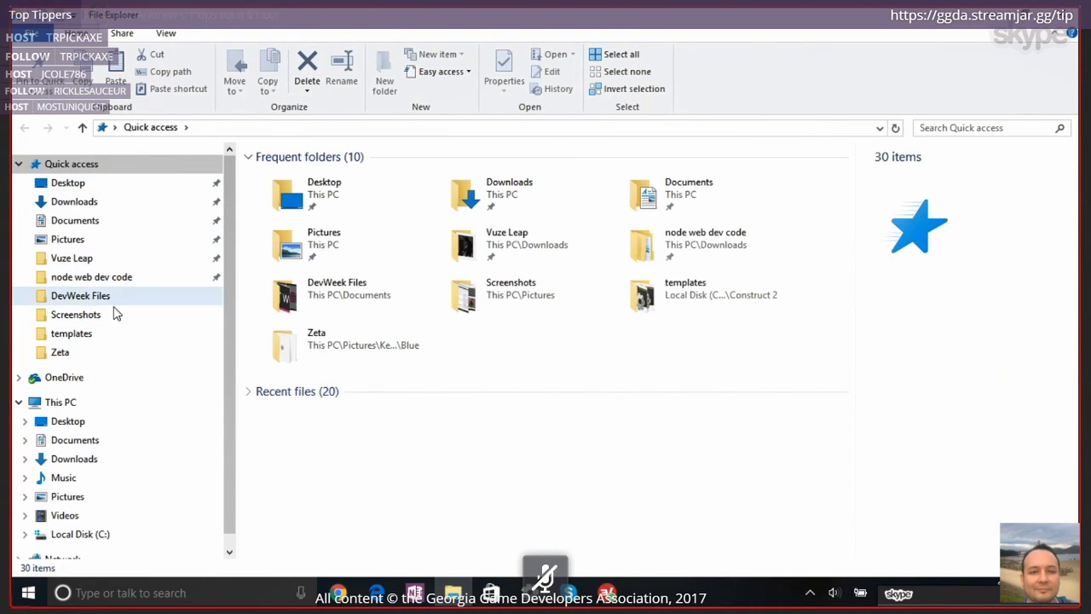
click(75, 353)
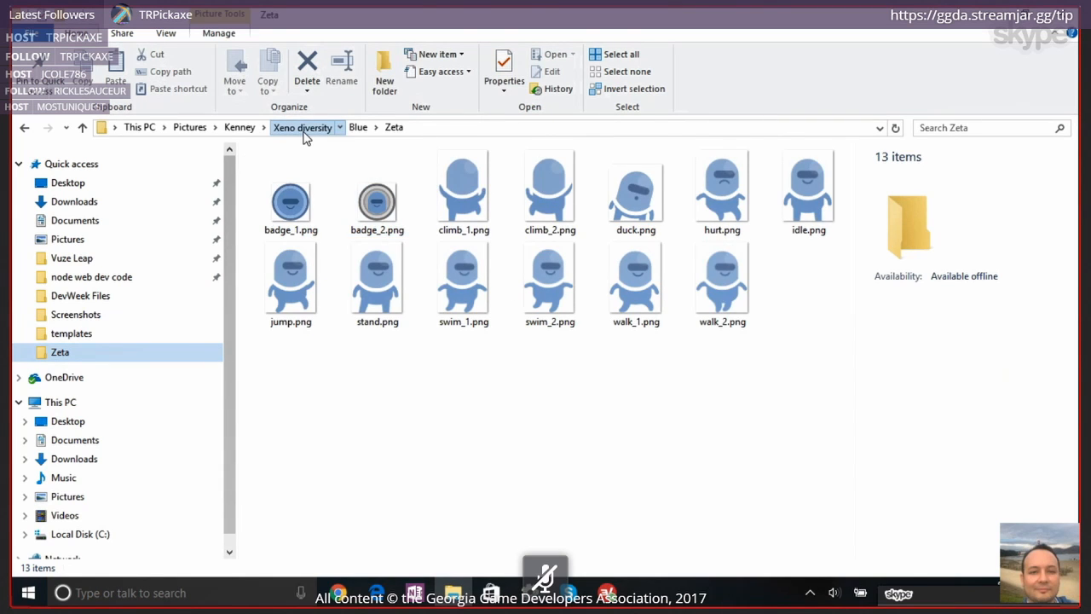
click(304, 129)
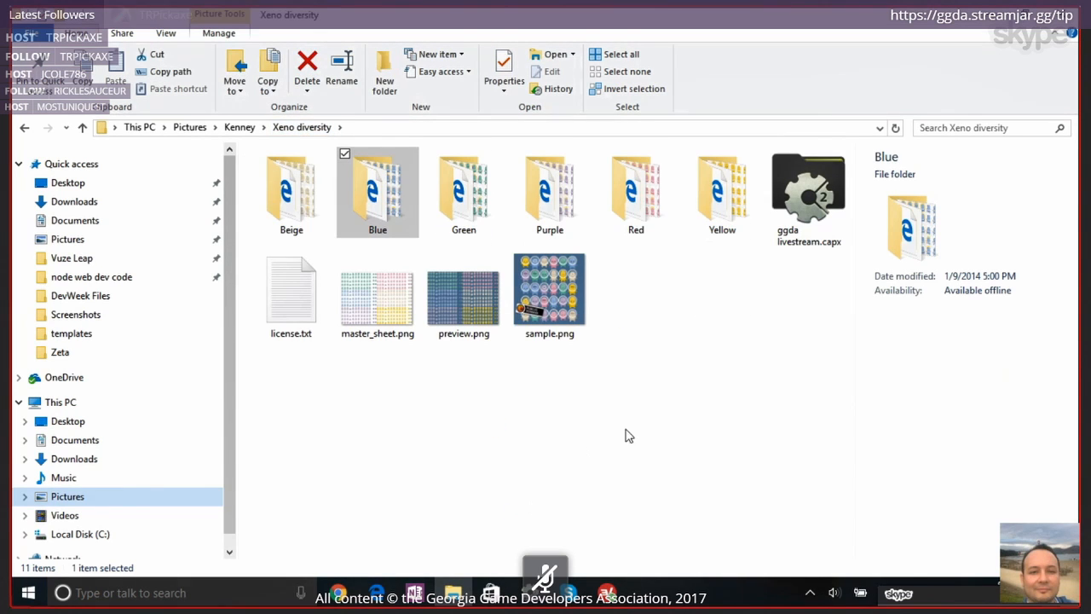
click(820, 158)
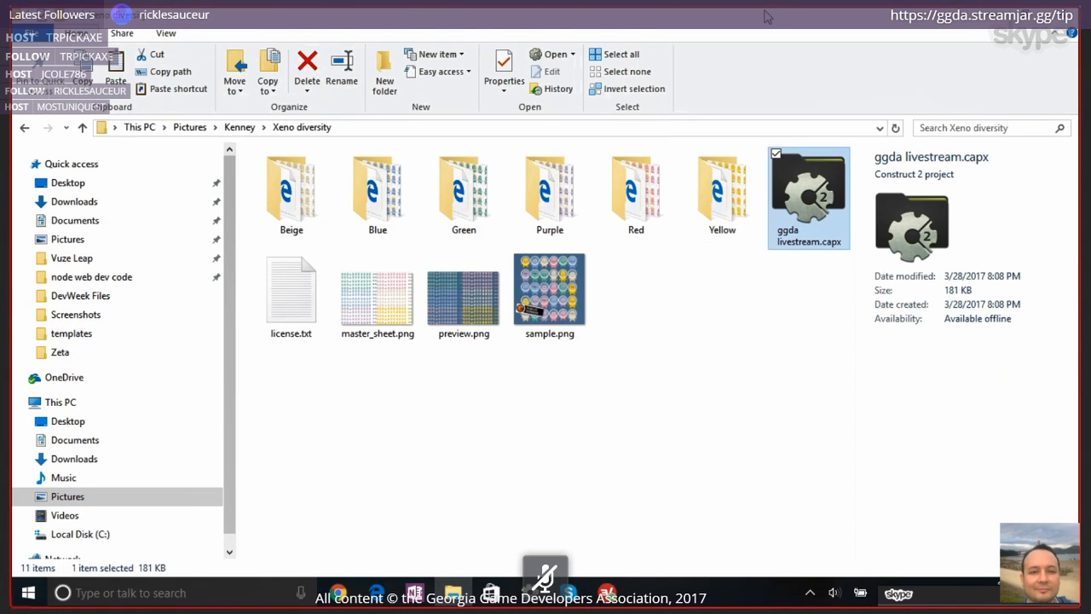
key(ctrl+v)
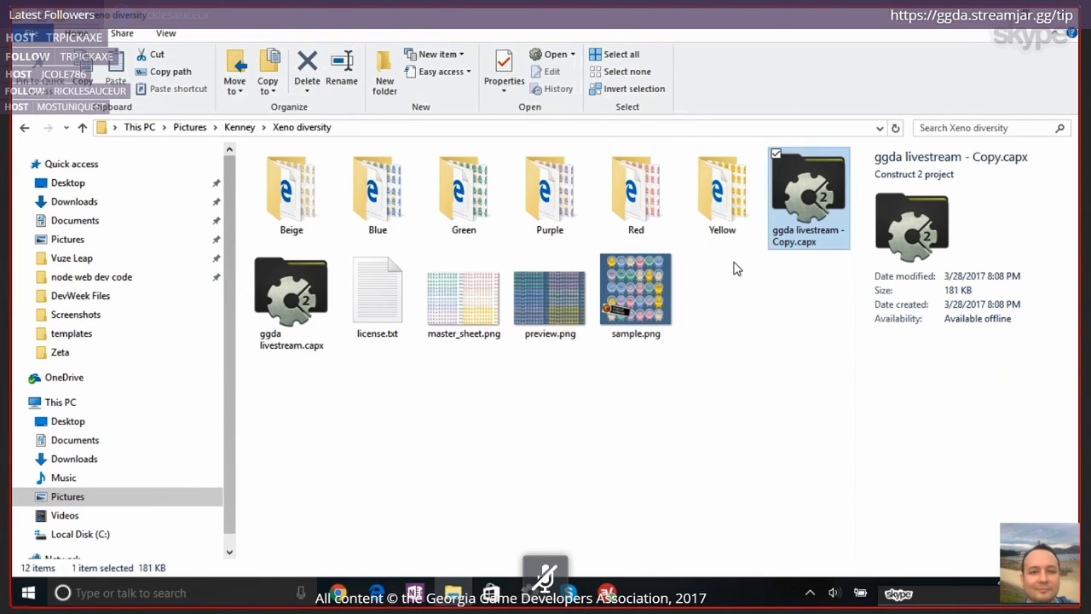
Rename the original ggda livestream.capx as ggda livestream.zip, accepting the change of file extension
click(290, 294)
right_click(287, 290)
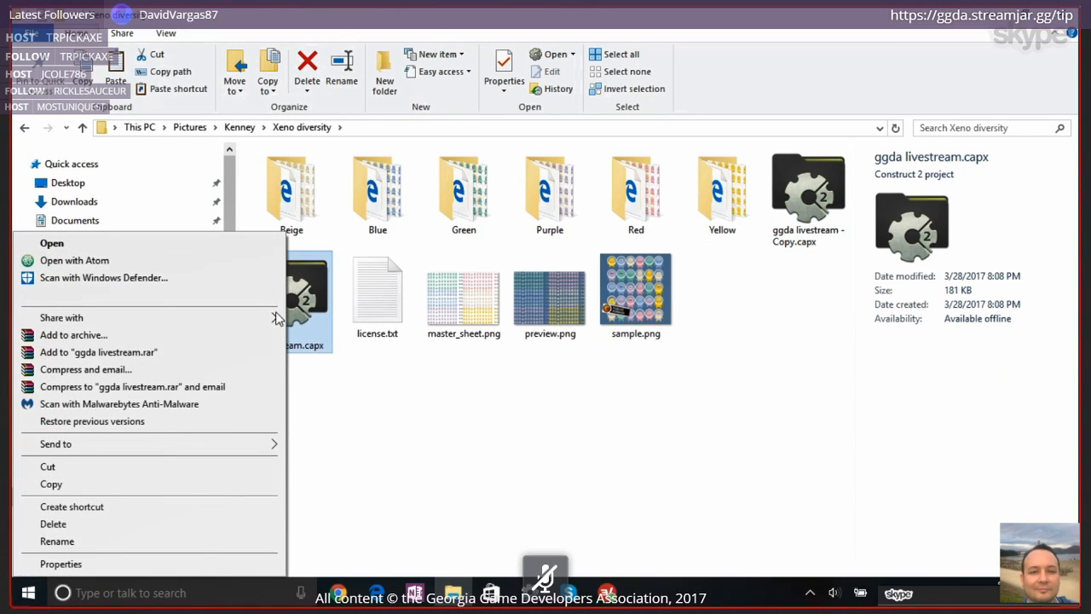
click(195, 542)
key(End)
key(BackSpace)
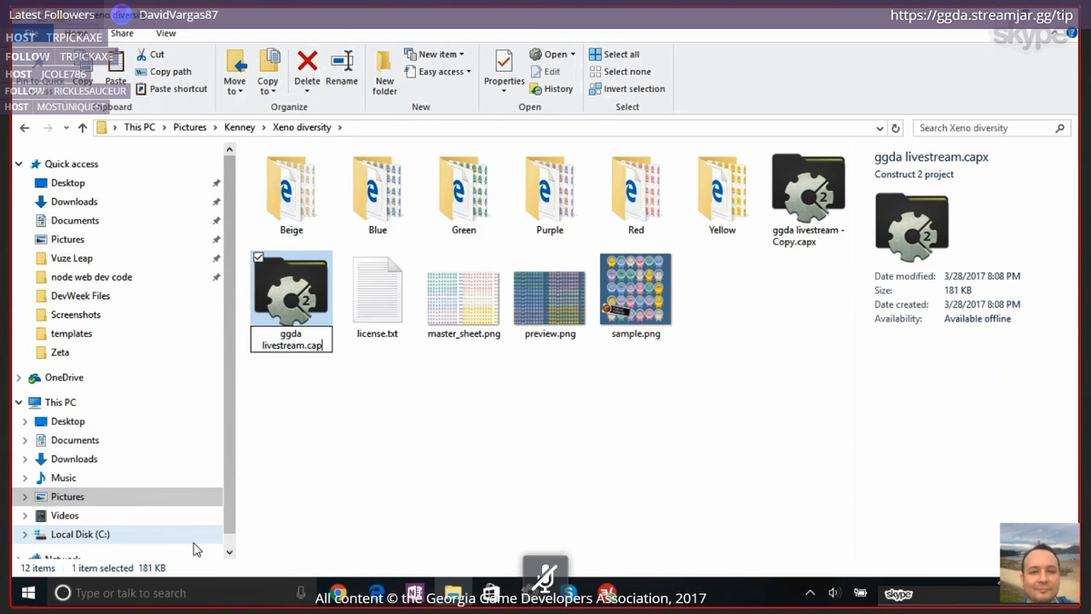
key(BackSpace)
key(BackSpace)
key(BackSpace)
text(zip)
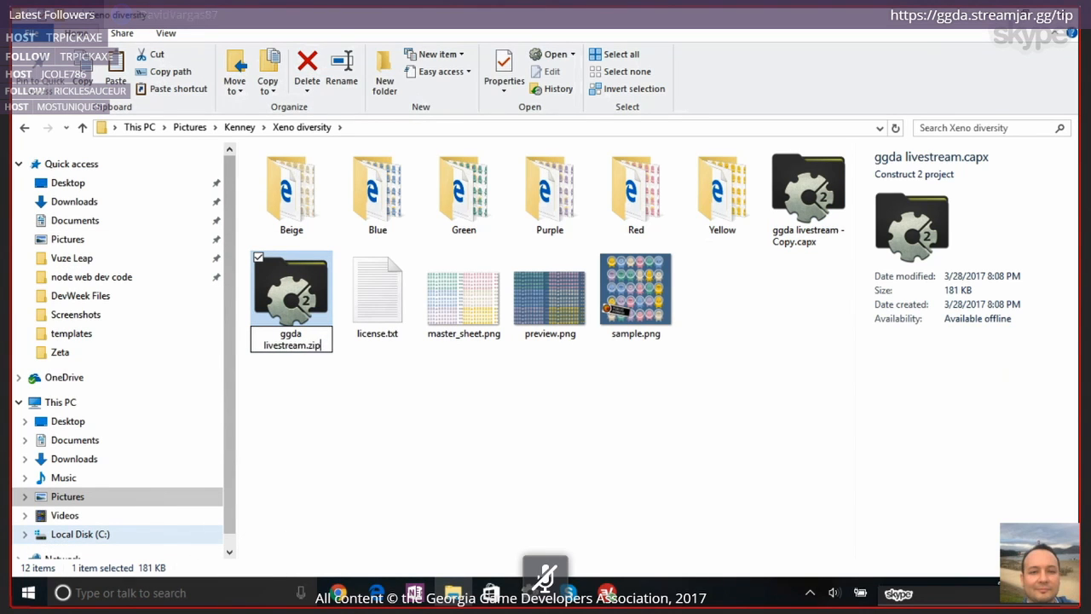
key(Return)
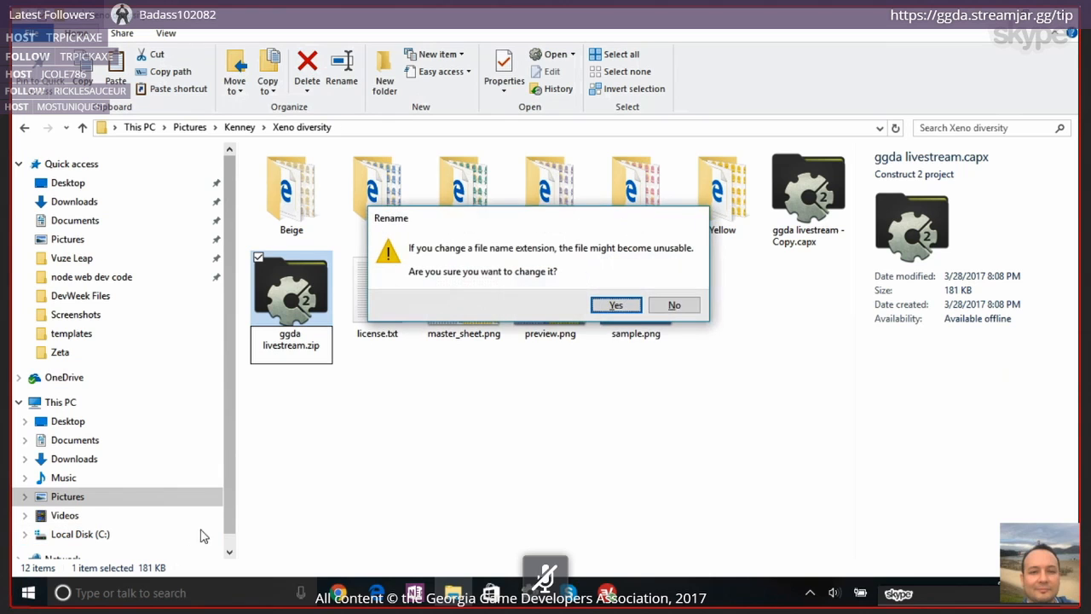
click(615, 305)
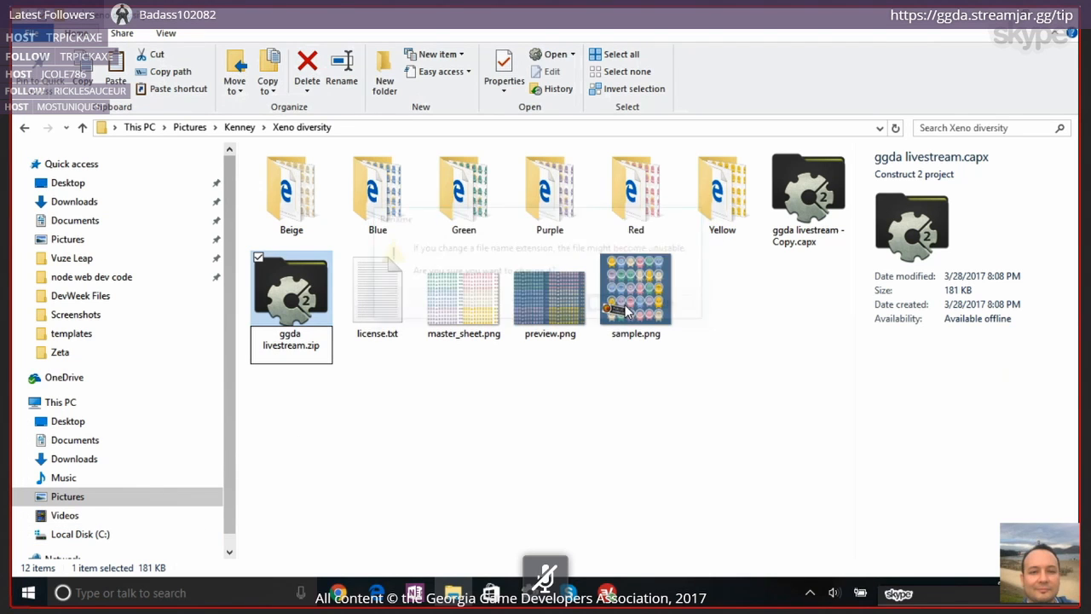
Extract ggda livestream.zip into a ggda livestream folder and inspect New project.caproj and New project.uistate.xml inside it
right_click(298, 290)
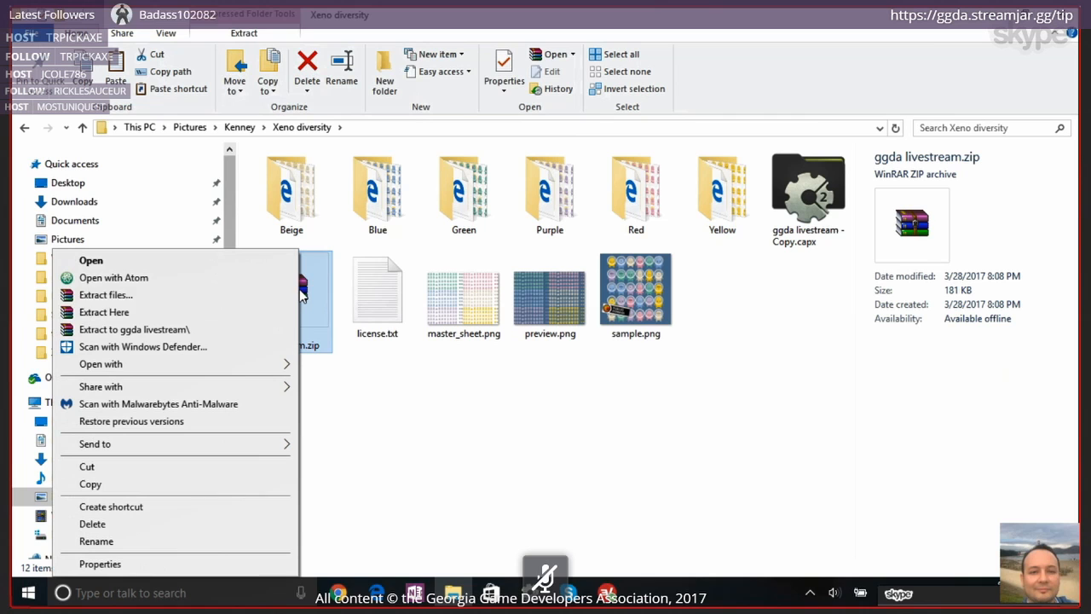
click(205, 331)
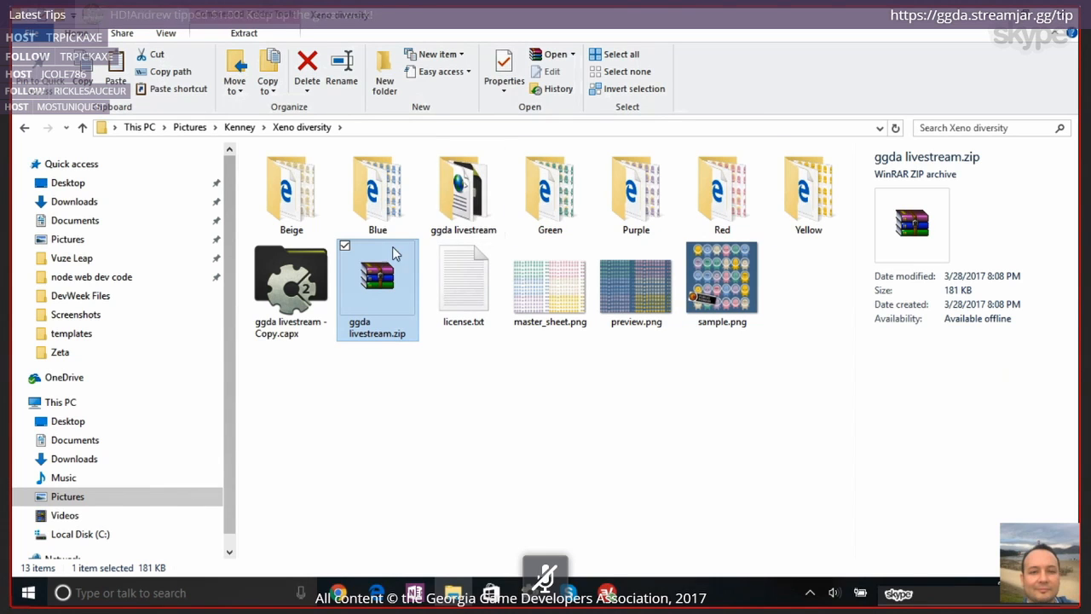
click(449, 213)
double_click(449, 213)
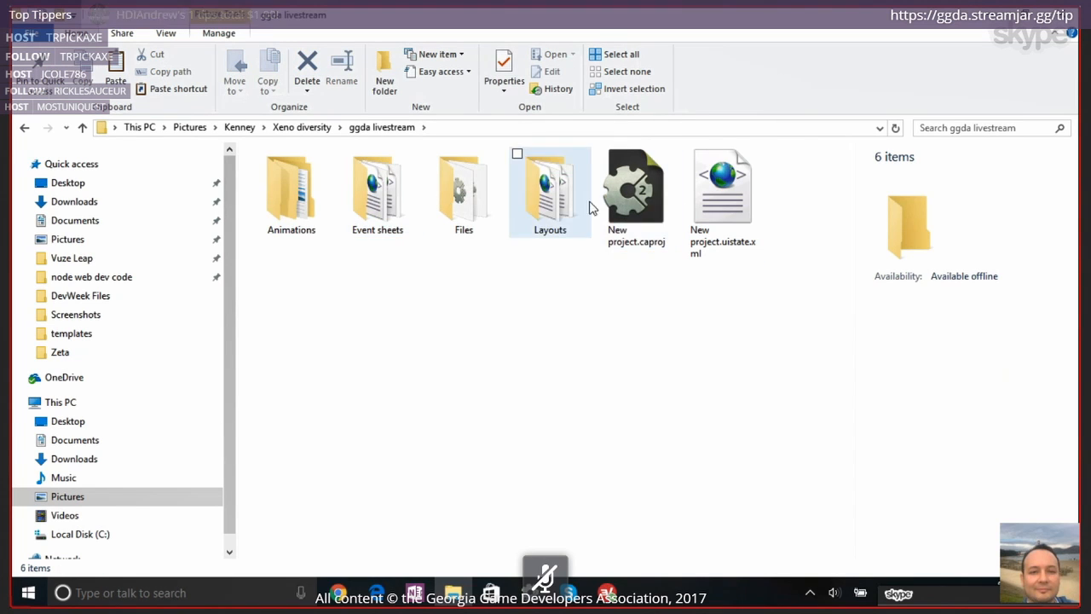
click(653, 212)
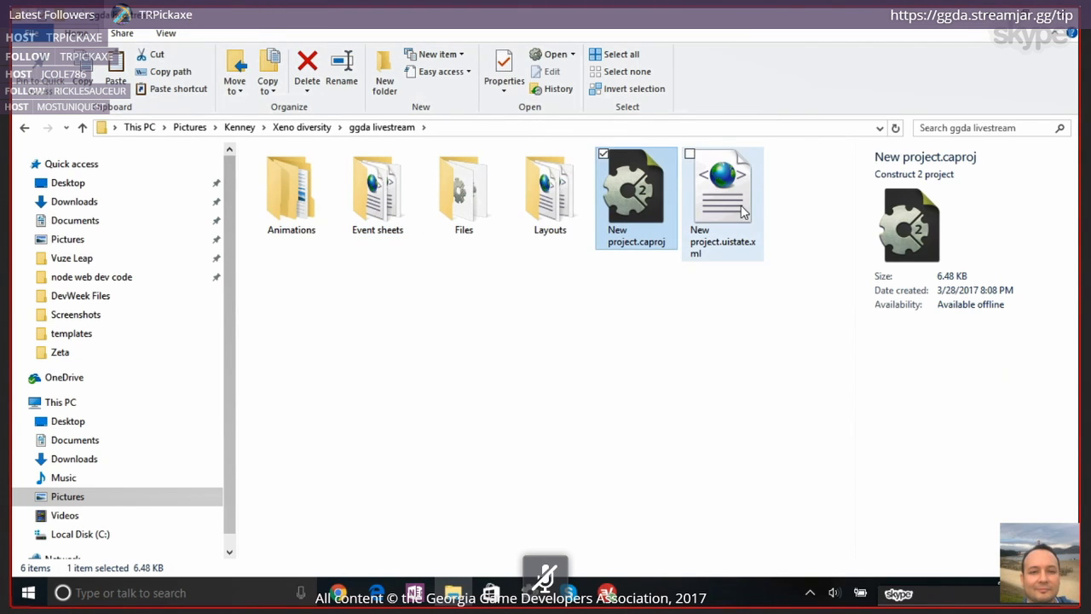
click(742, 212)
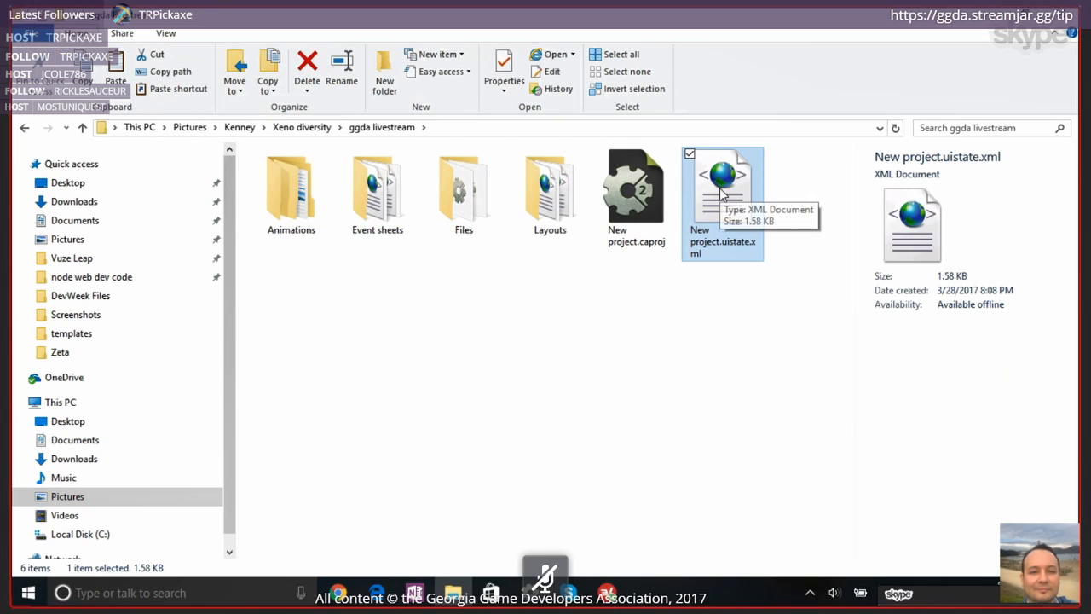
Go into the extracted Animations folder and view the image stored in Sprite2's Default subfolder
click(547, 195)
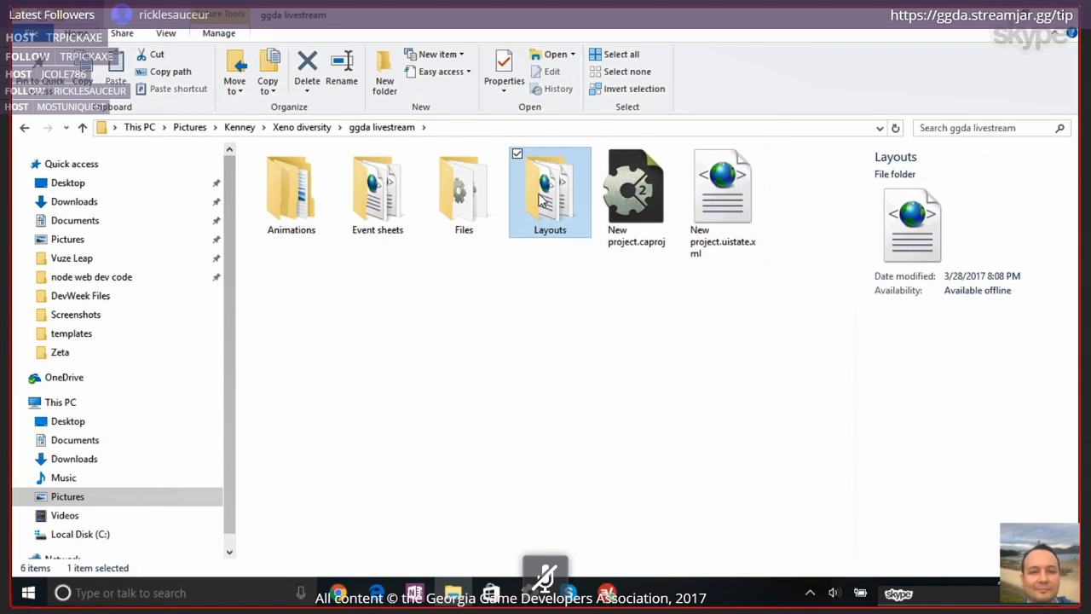
click(298, 194)
double_click(298, 194)
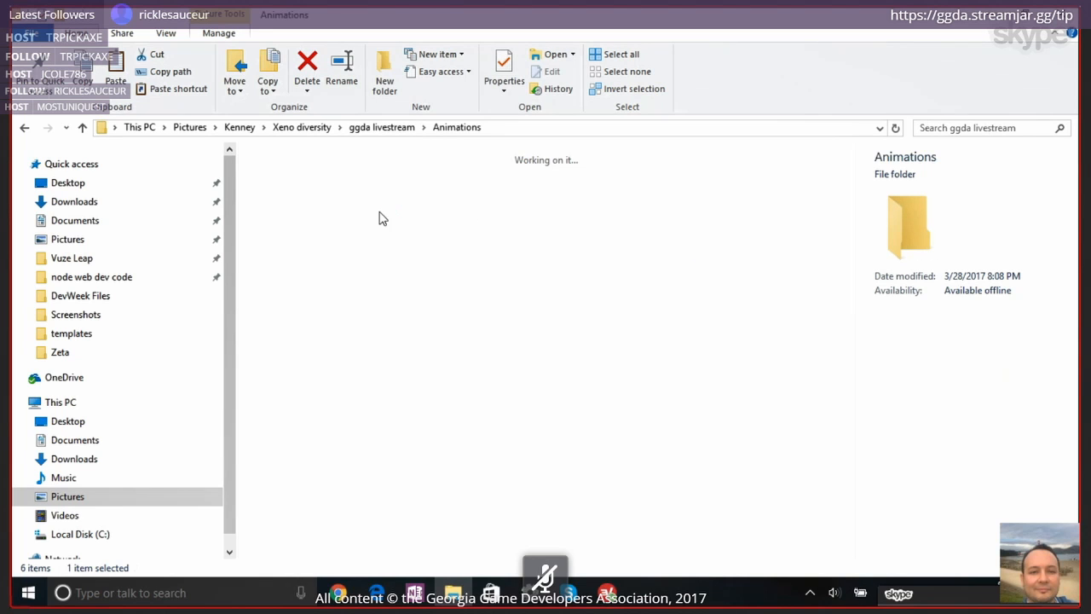
double_click(490, 197)
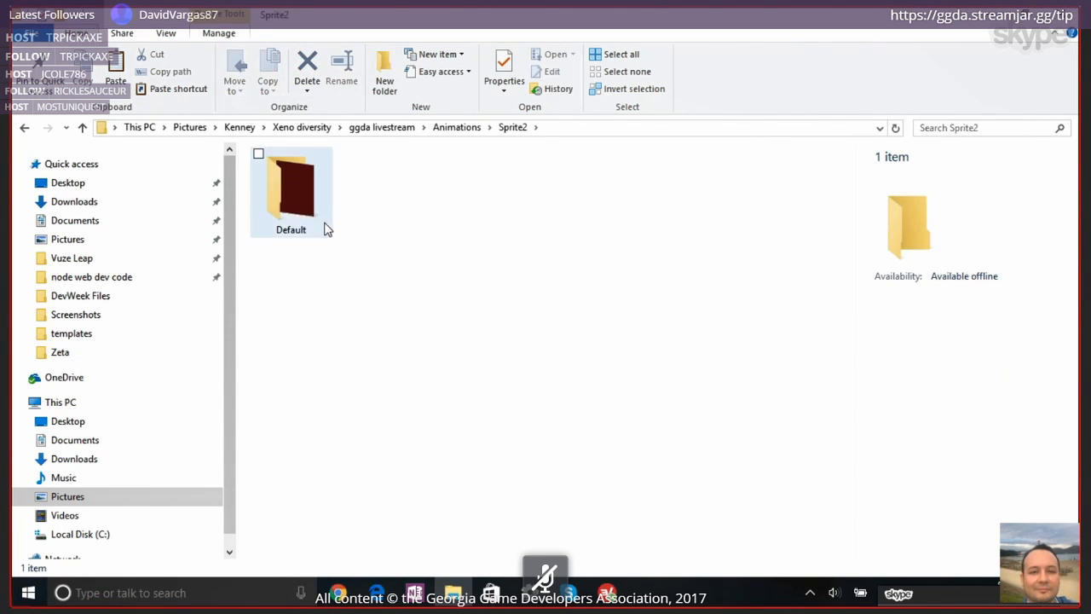
click(310, 213)
double_click(309, 213)
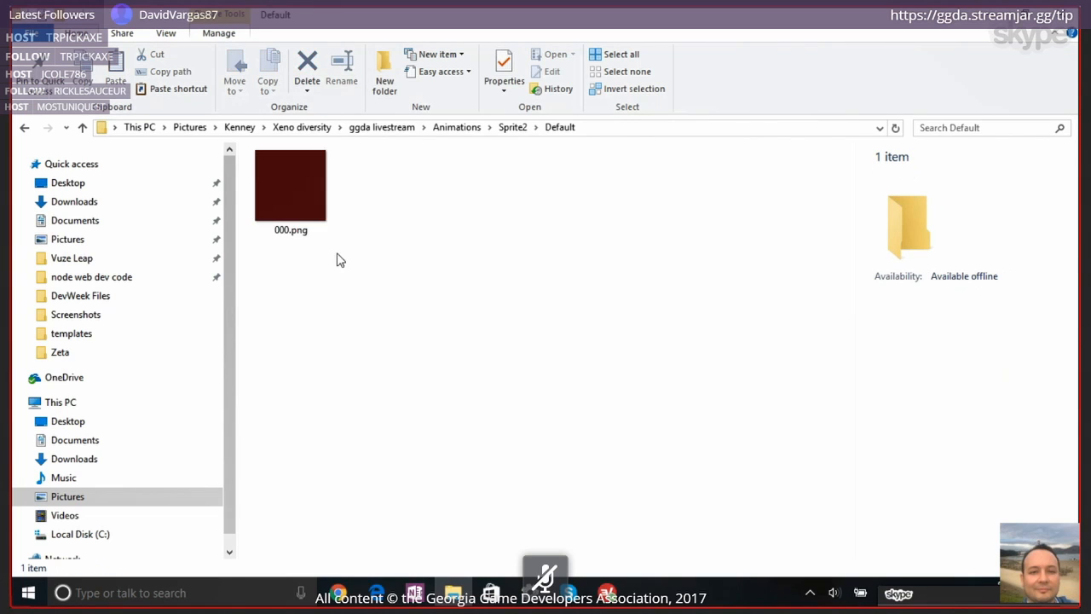
Return to the Animations folder and view the image stored in the player's Default subfolder
click(24, 127)
click(24, 127)
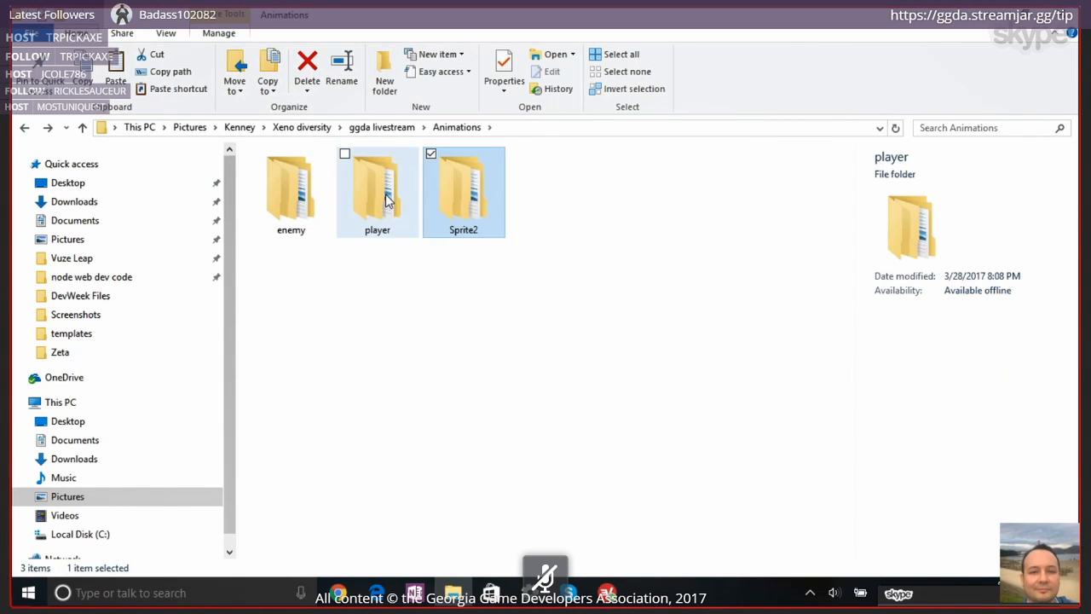
double_click(384, 195)
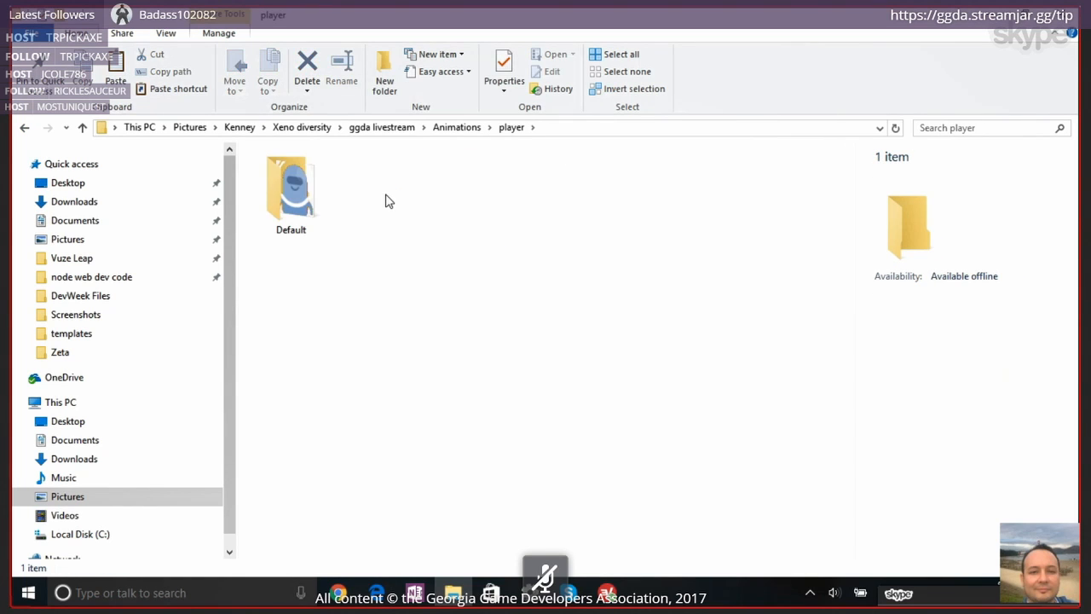
double_click(290, 188)
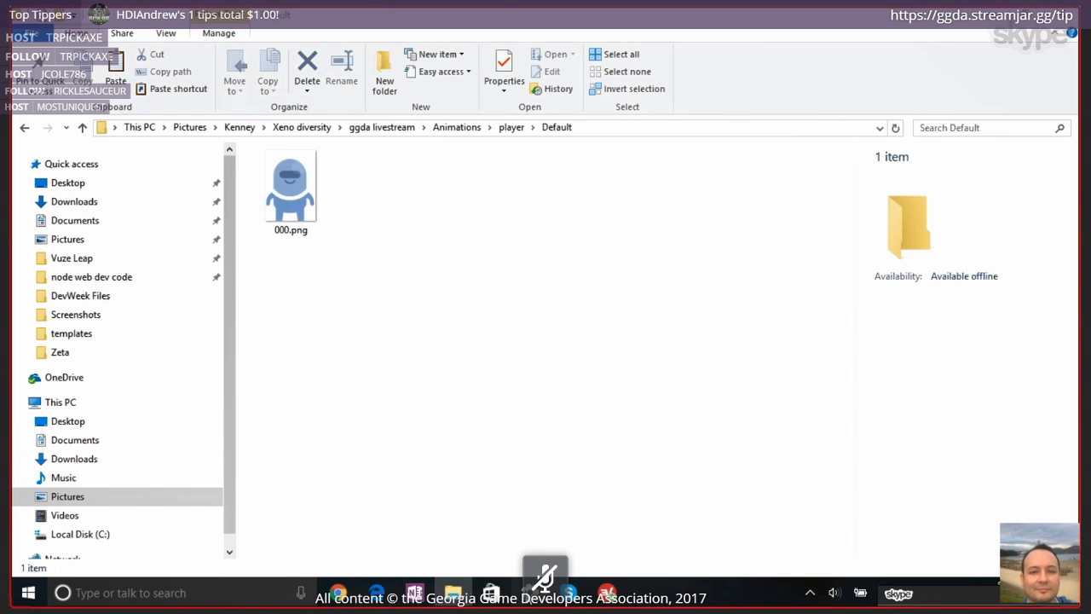
Switch to Construct 2, view the player sprite's Default animation in the image editor, and close the editor
click(526, 591)
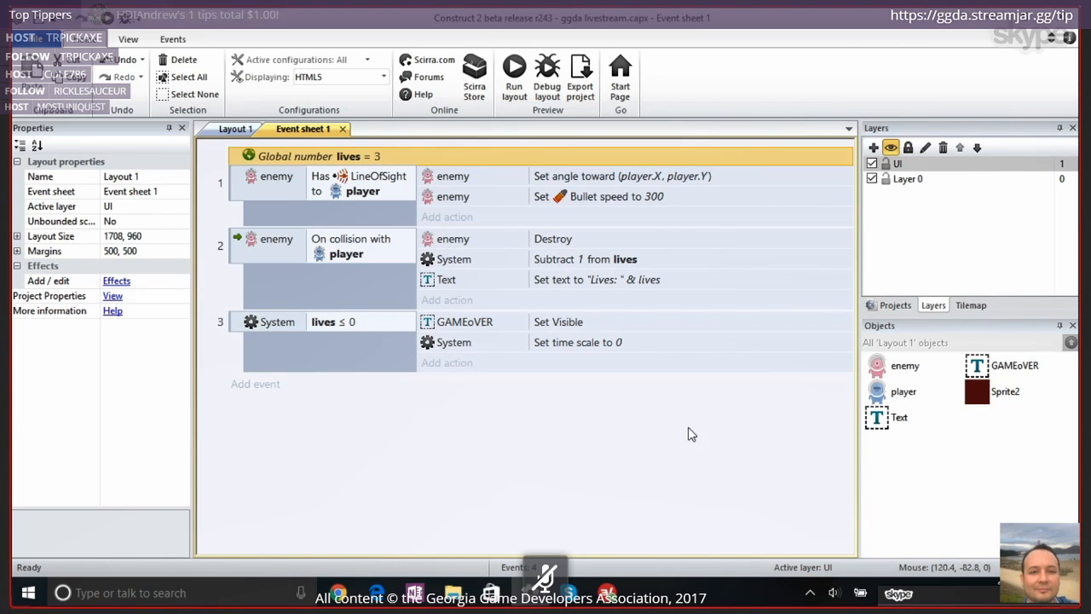
double_click(884, 397)
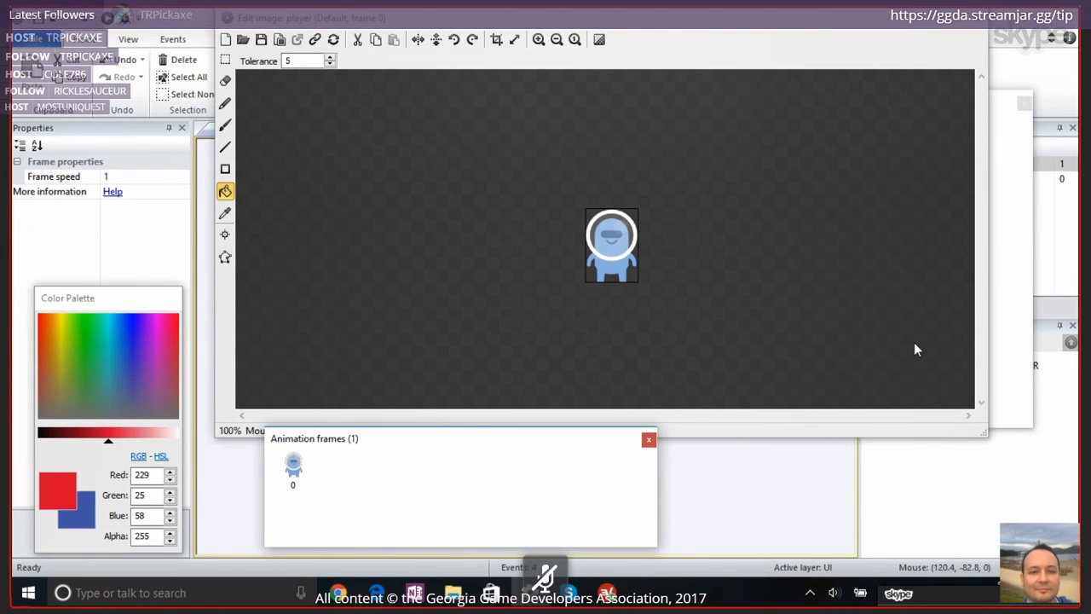
click(1008, 127)
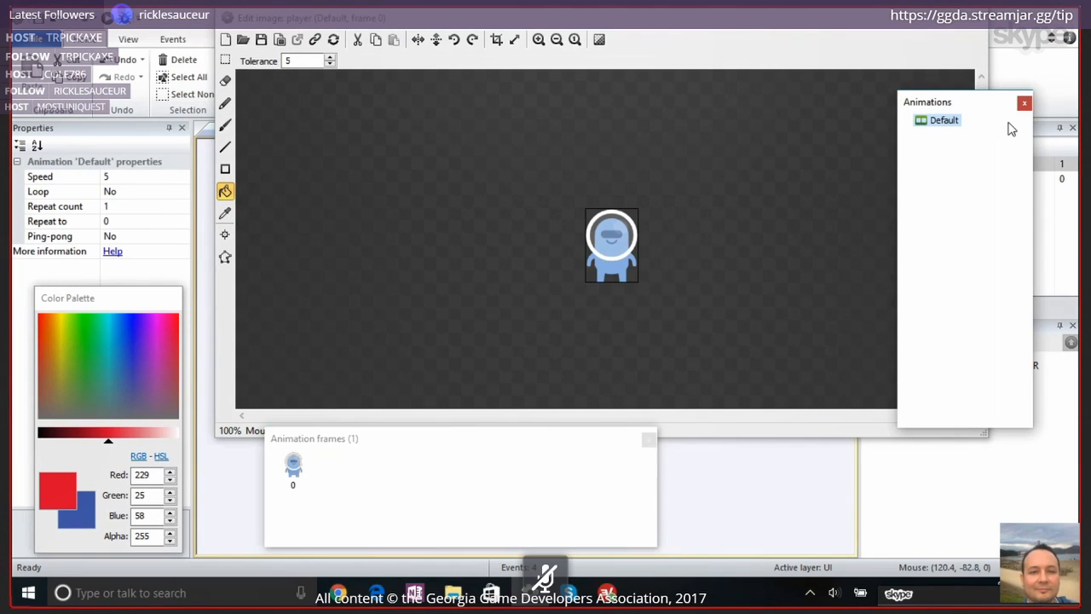
click(970, 26)
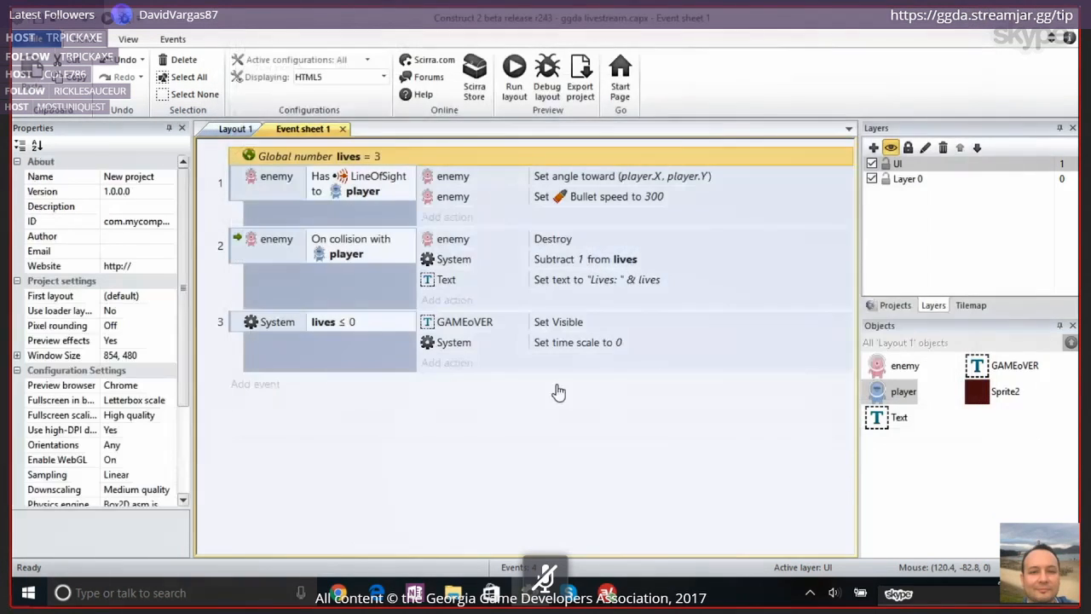
Switch to File Explorer and go back from the player's Default folder to the Xeno diversity folder
click(453, 594)
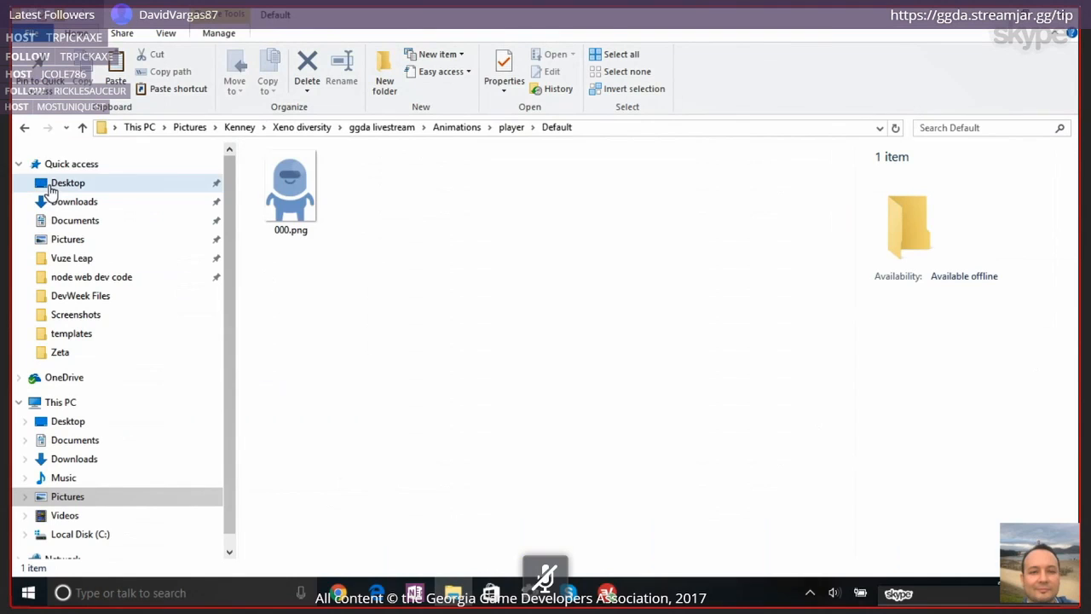
click(25, 128)
click(24, 129)
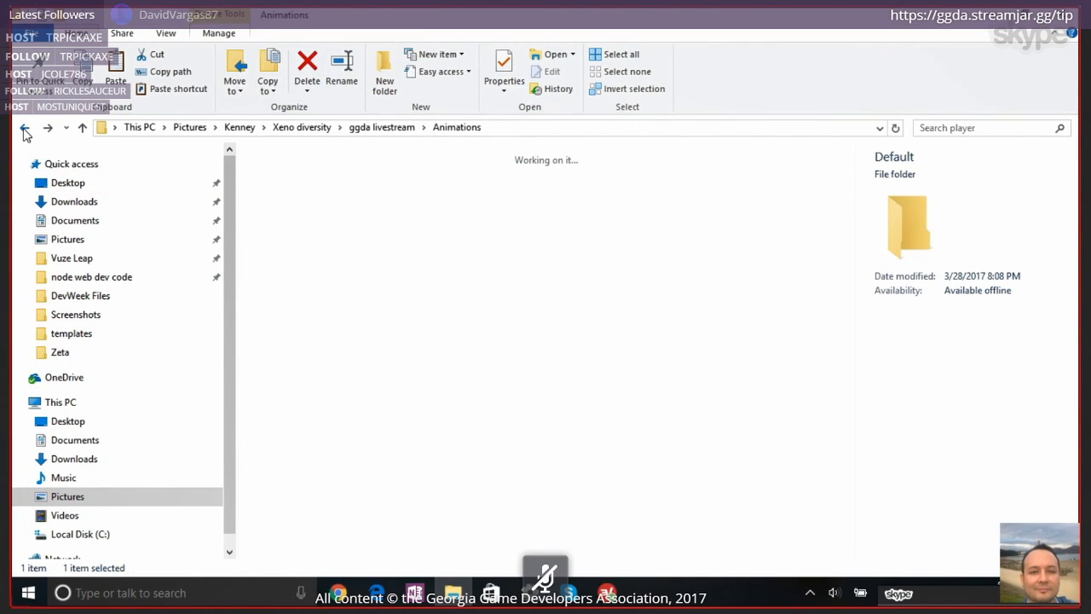
click(25, 128)
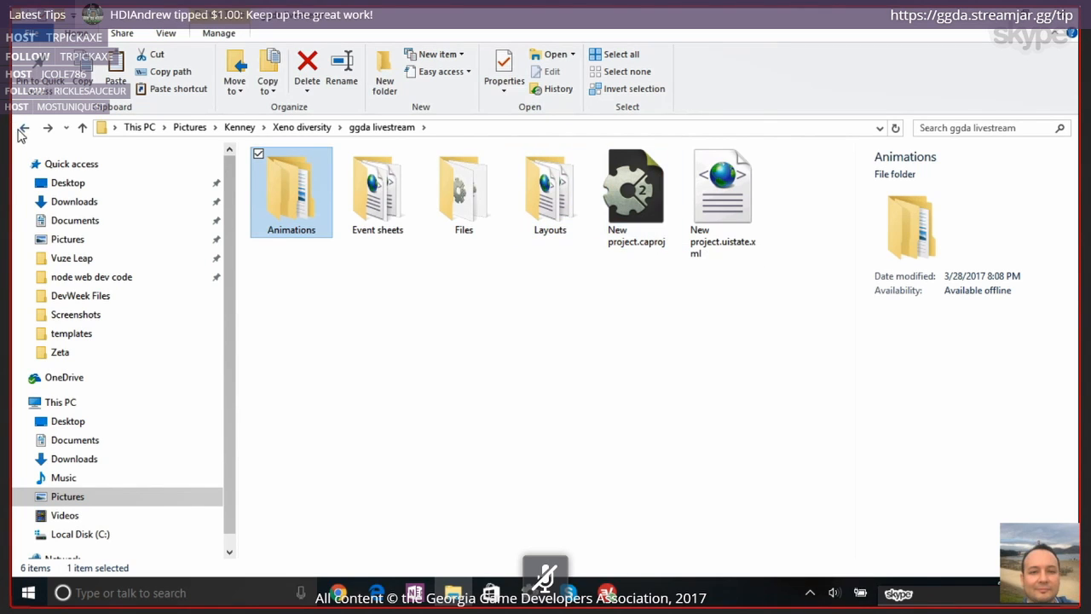
click(24, 130)
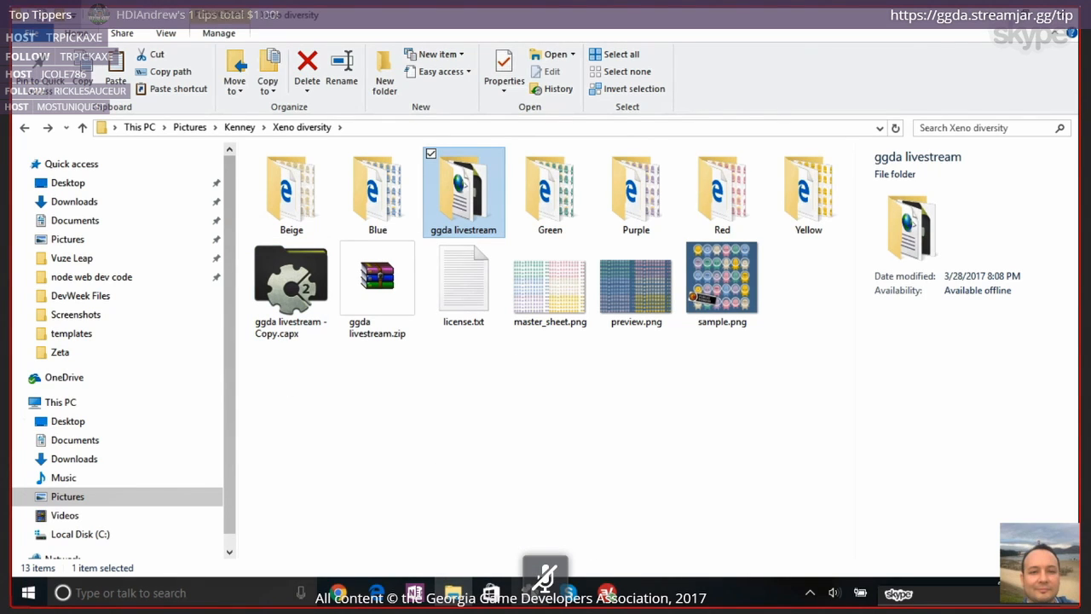
Switch to Construct 2 and close the ggda livestream project from the project tree
click(529, 592)
click(895, 304)
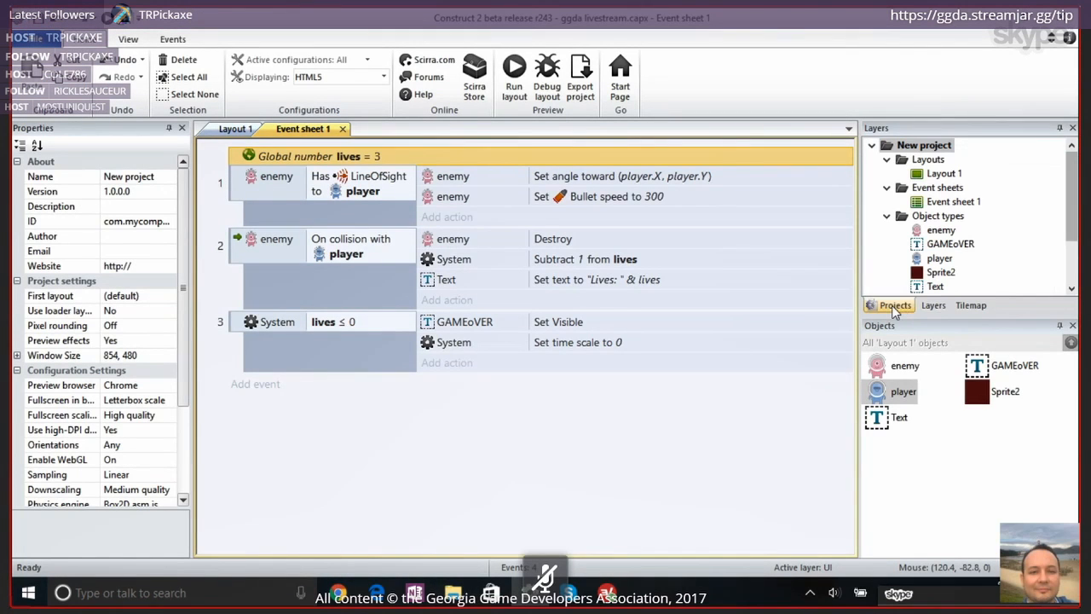
click(905, 146)
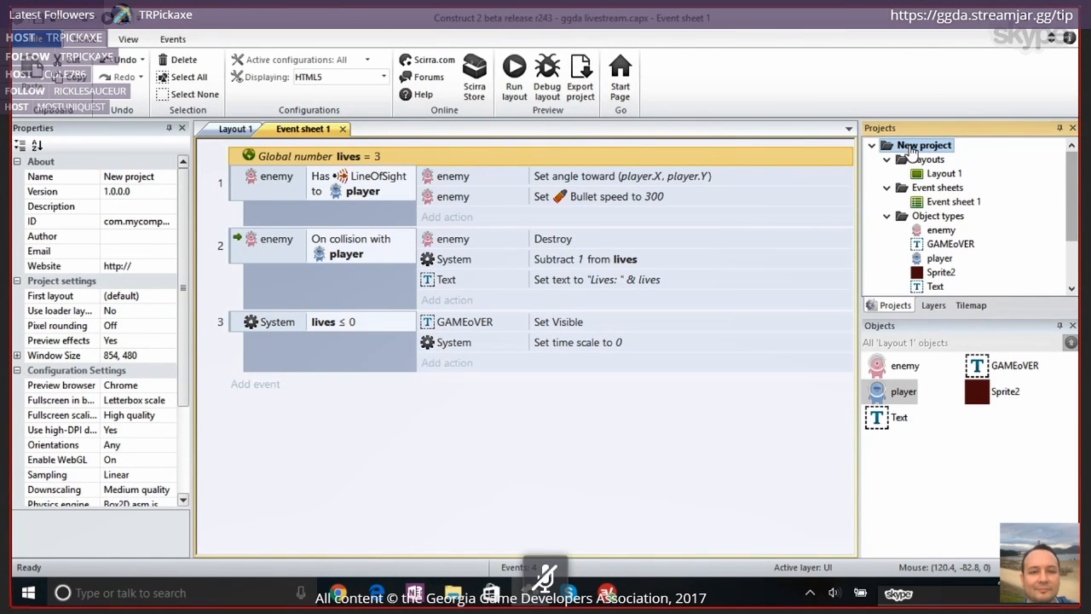
right_click(910, 149)
click(934, 156)
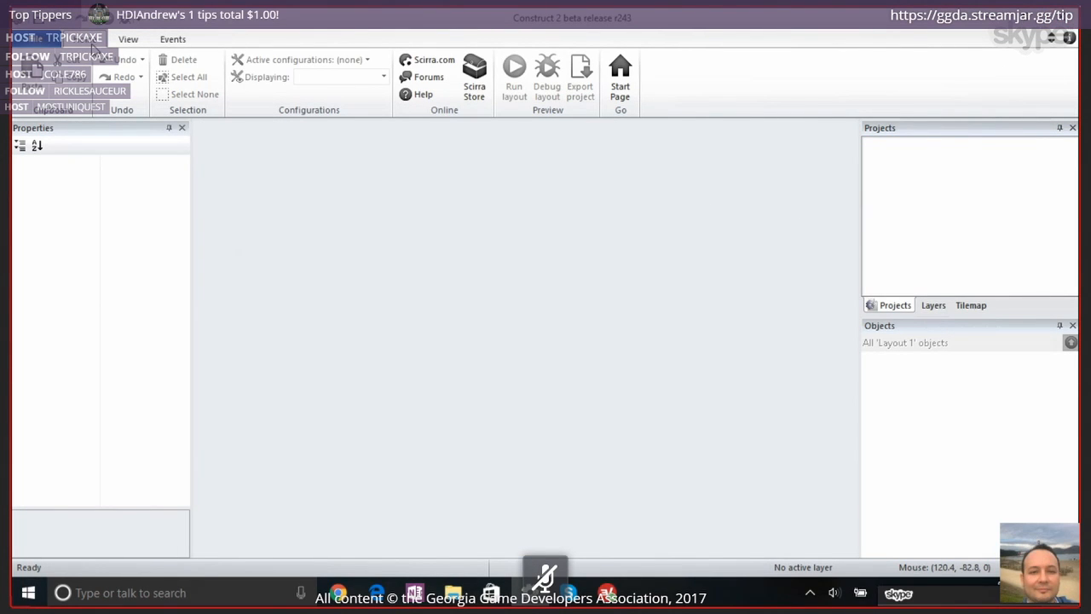
Create a new project from the Turret Defense template, searching the template list for "turr"
click(54, 46)
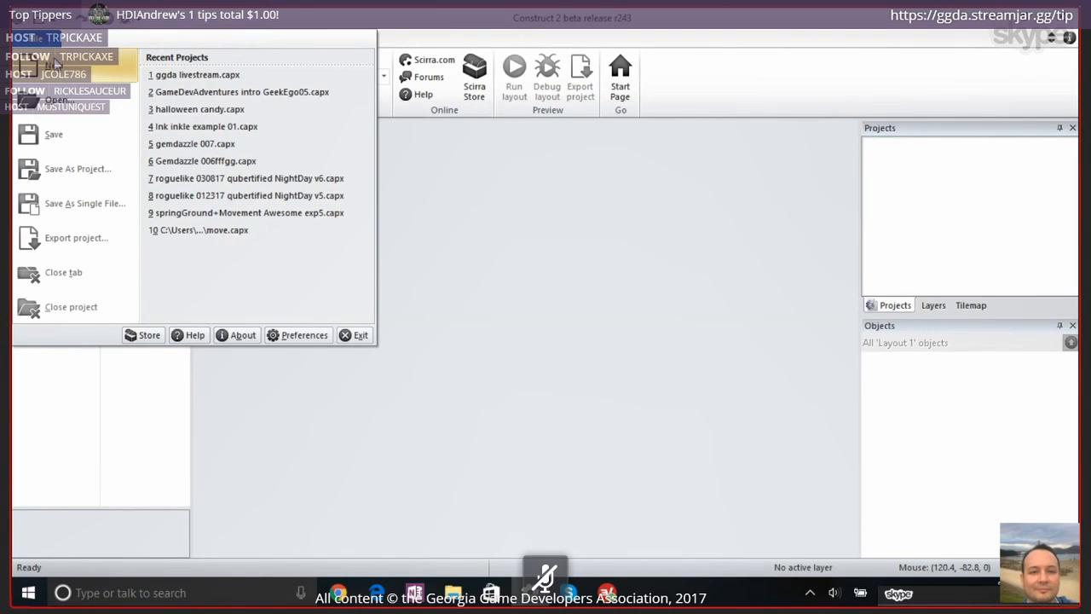
click(62, 68)
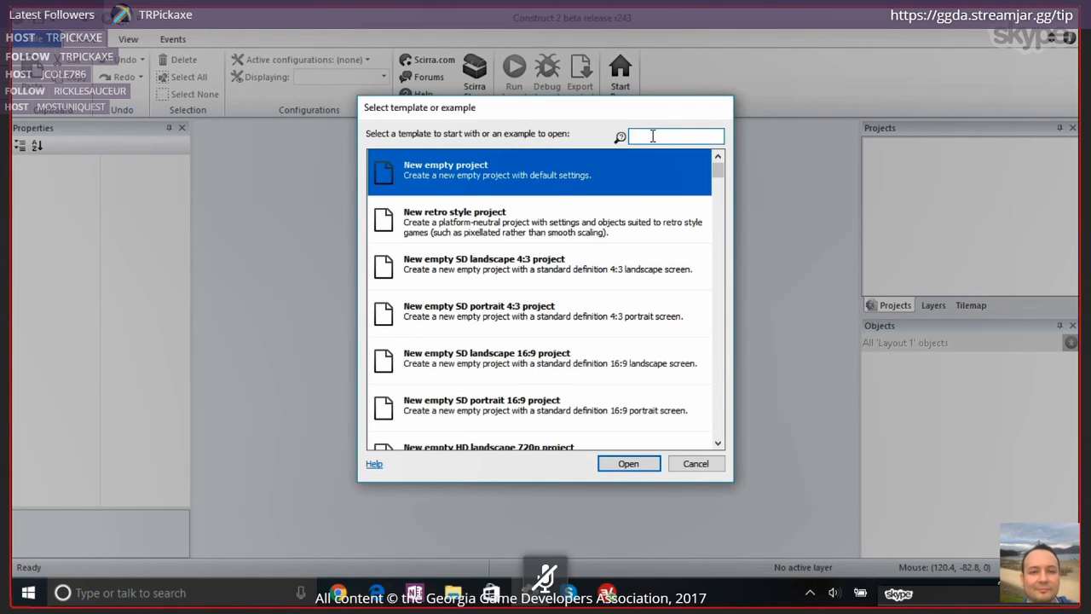
text(t)
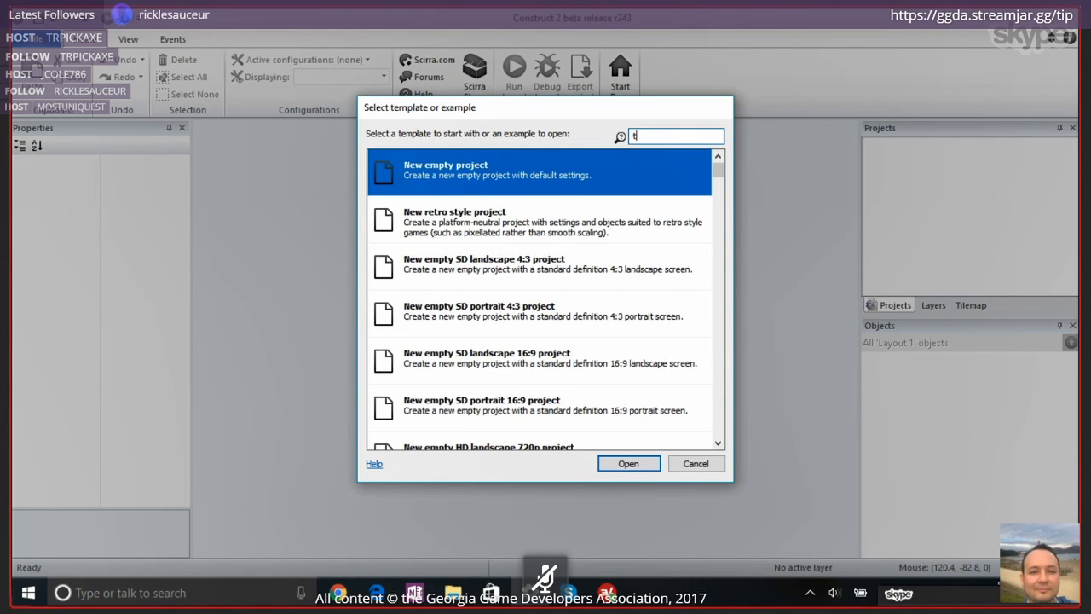
text(urr)
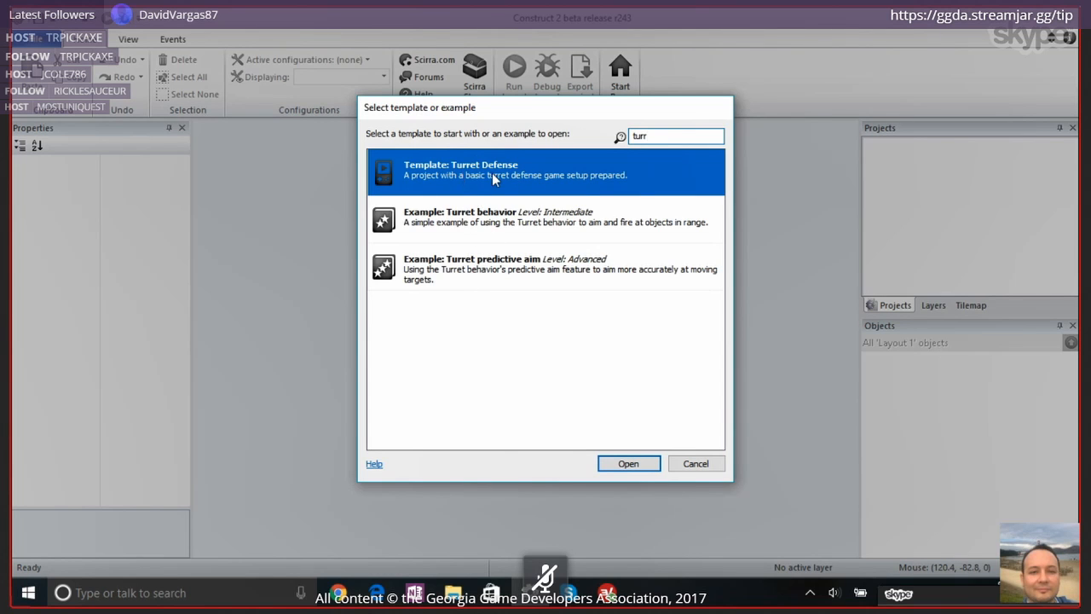
double_click(492, 172)
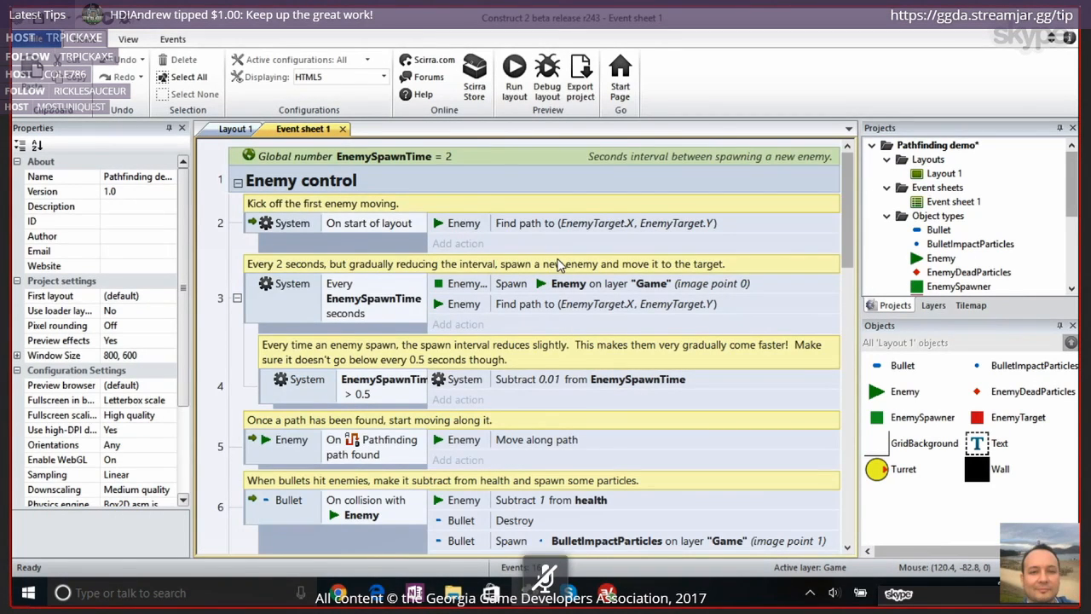
Review the Enemy control and Turret control events on Event sheet 1, and show Layout 1
scroll(599, 436, down, 2)
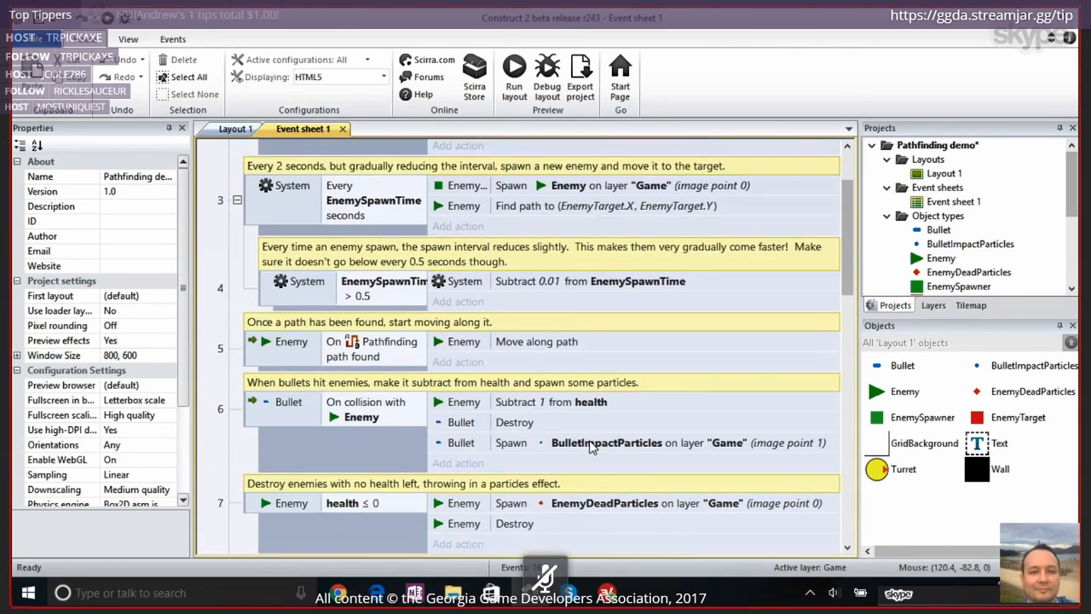
scroll(590, 447, down, 10)
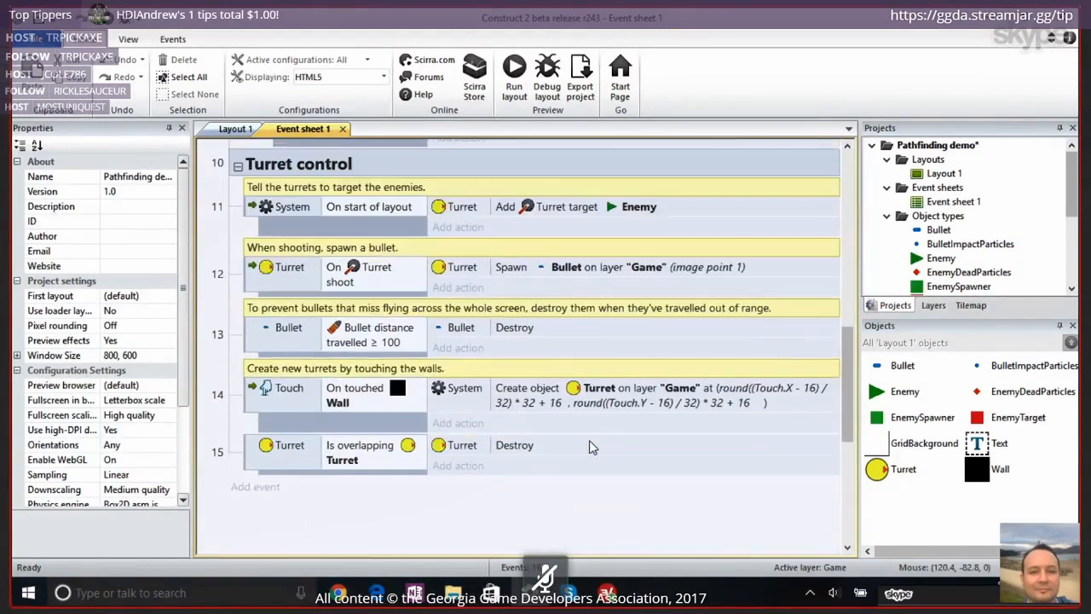
scroll(589, 440, up, 10)
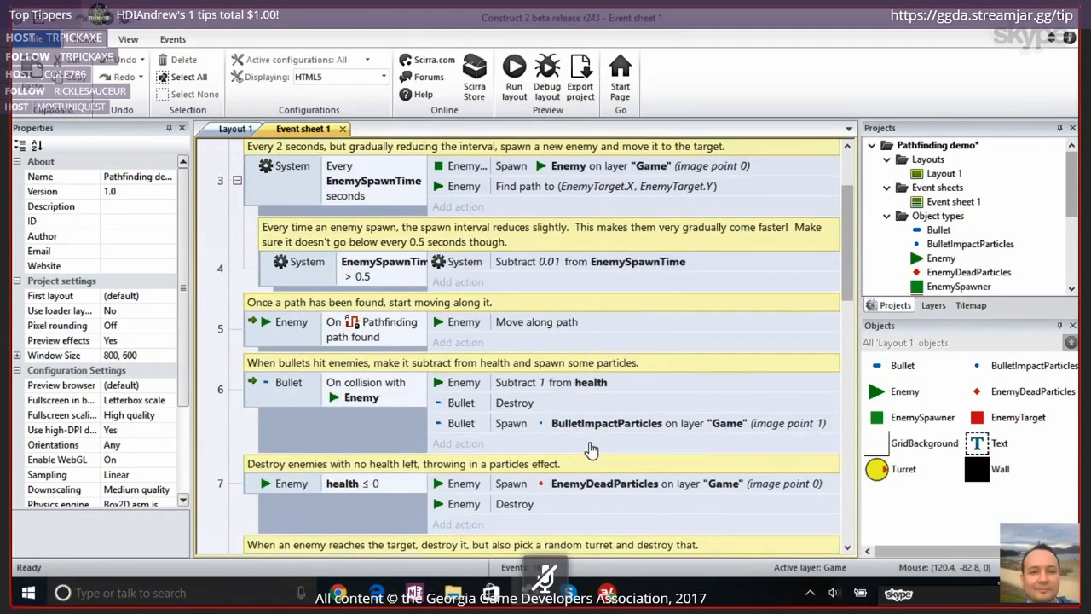
scroll(590, 449, up, 3)
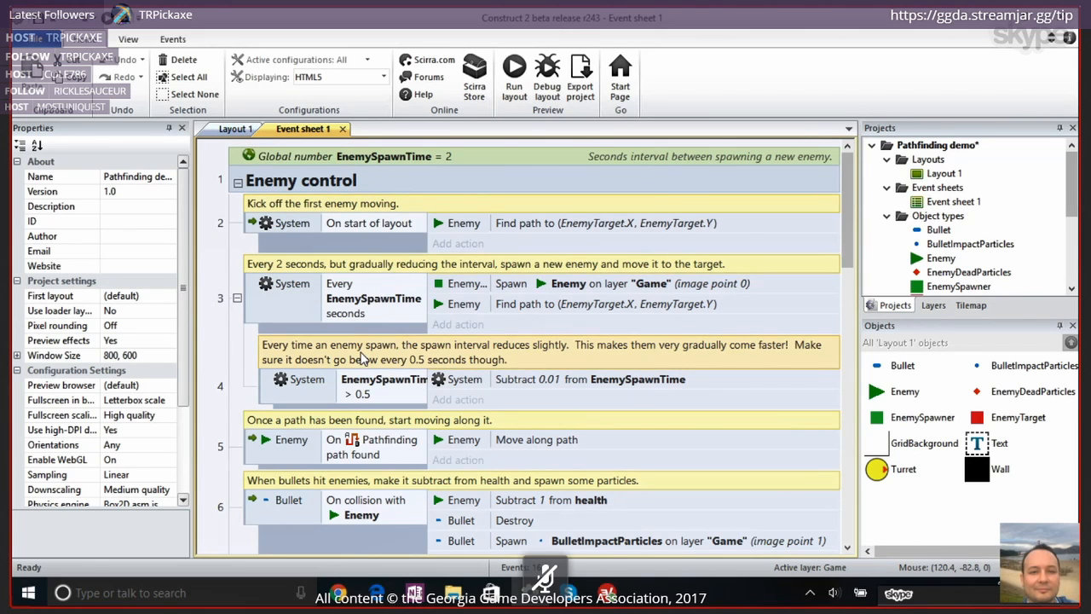
click(230, 131)
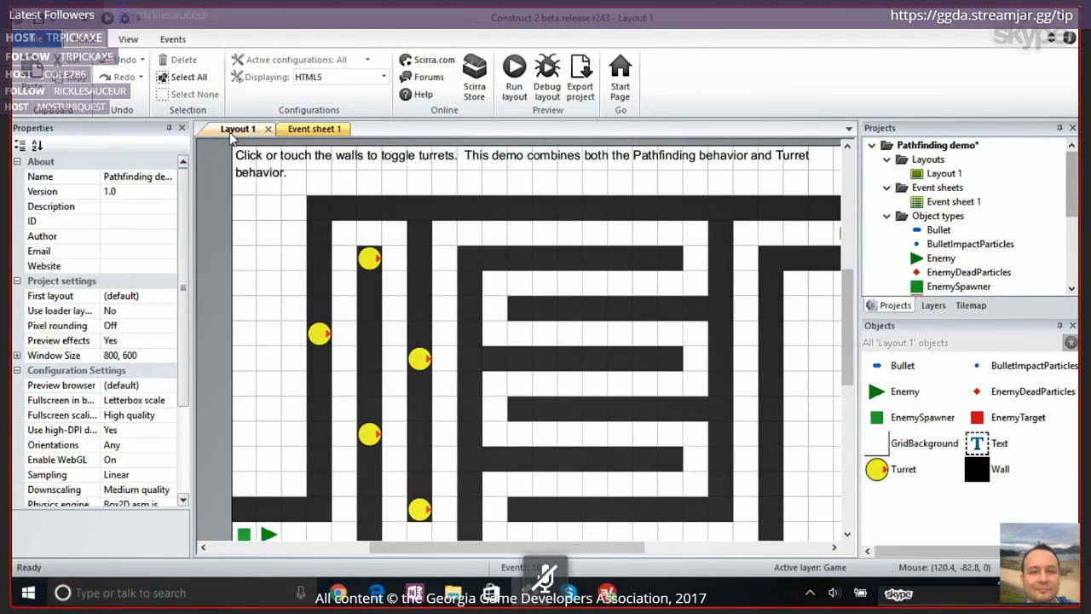
Set the project's preview browser to Chrome and run the layout, bringing the Chrome preview to the front
click(171, 384)
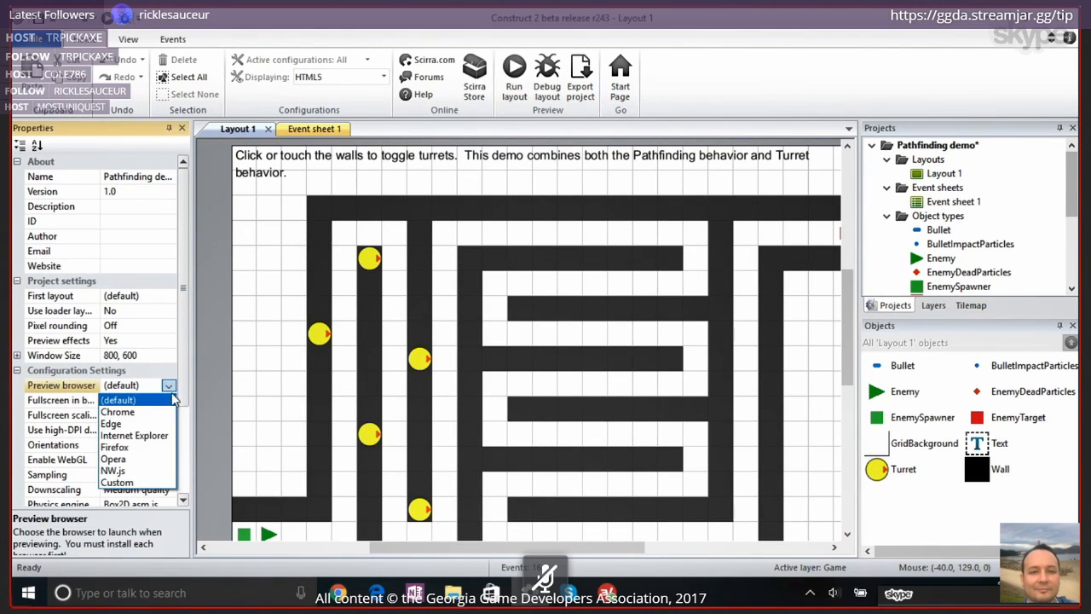
click(124, 411)
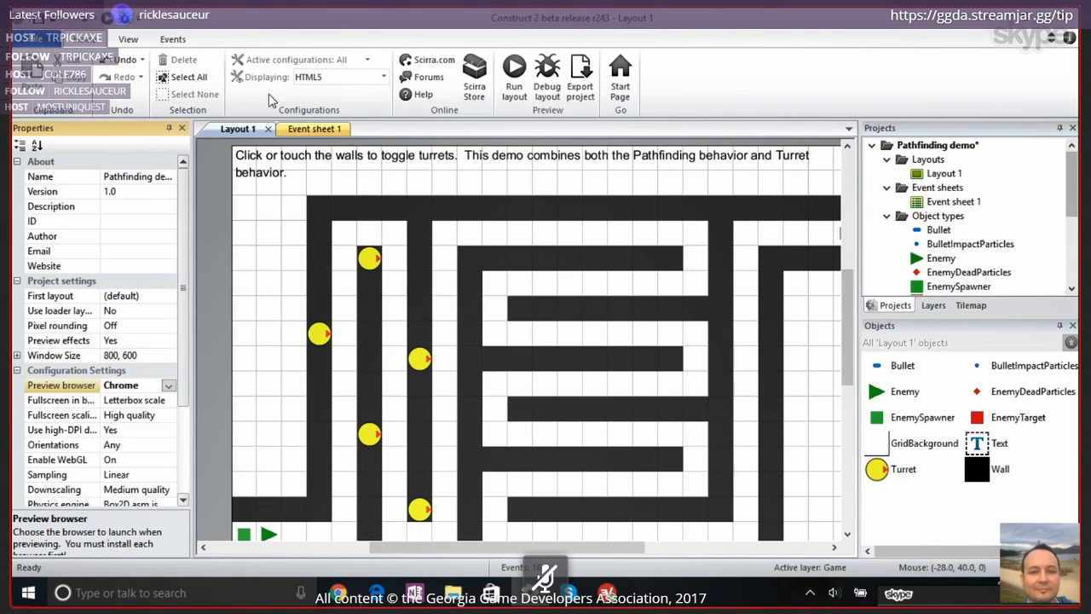
click(515, 75)
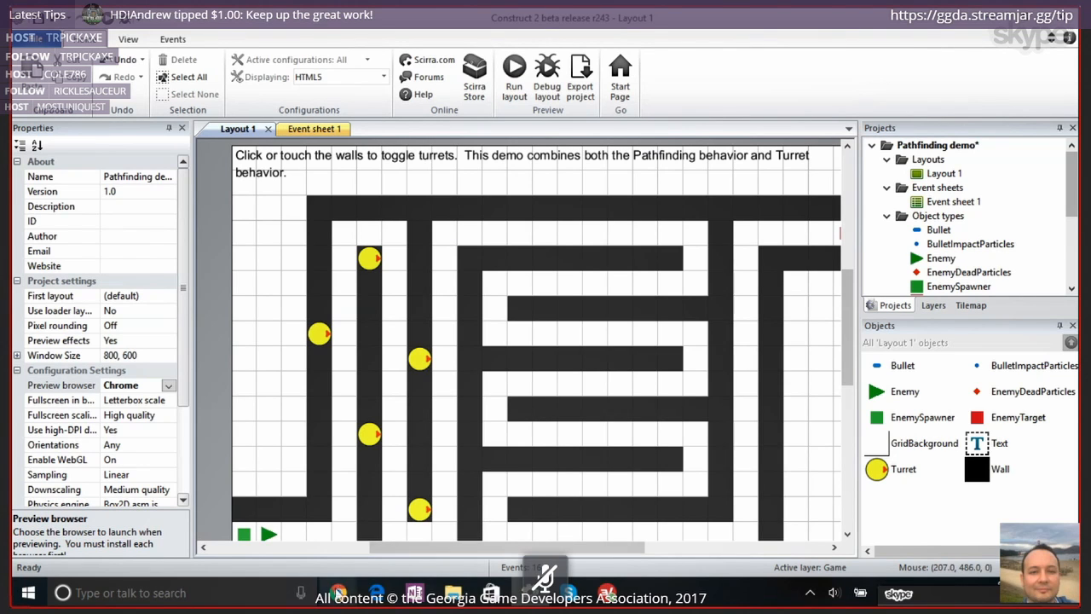
click(338, 592)
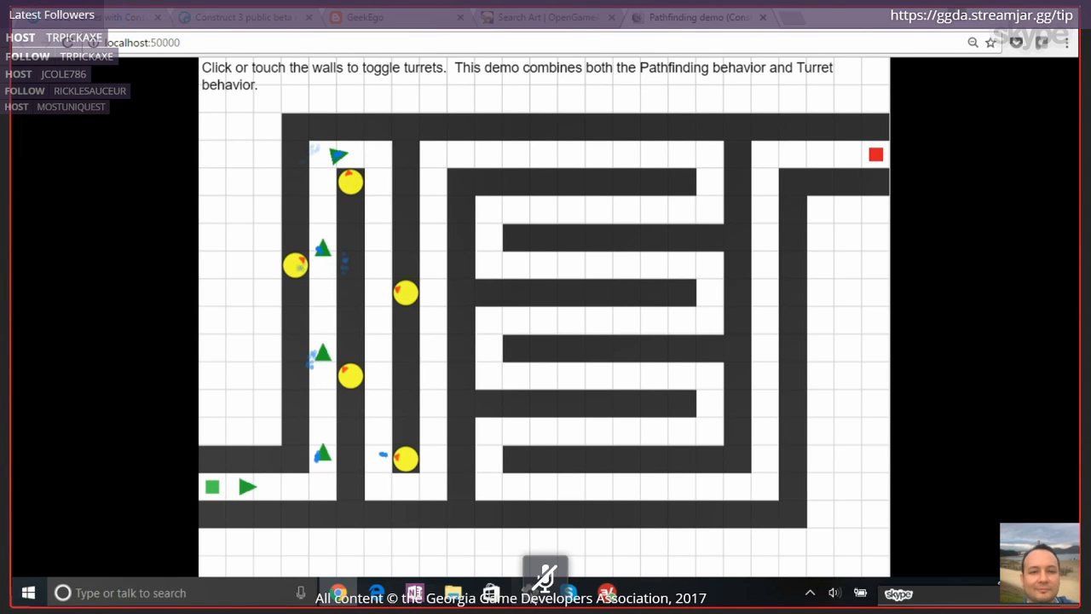
Return to Construct 2, examine the Turret object's behavior properties, and bring up the running game preview again
key(alt+Tab)
click(876, 468)
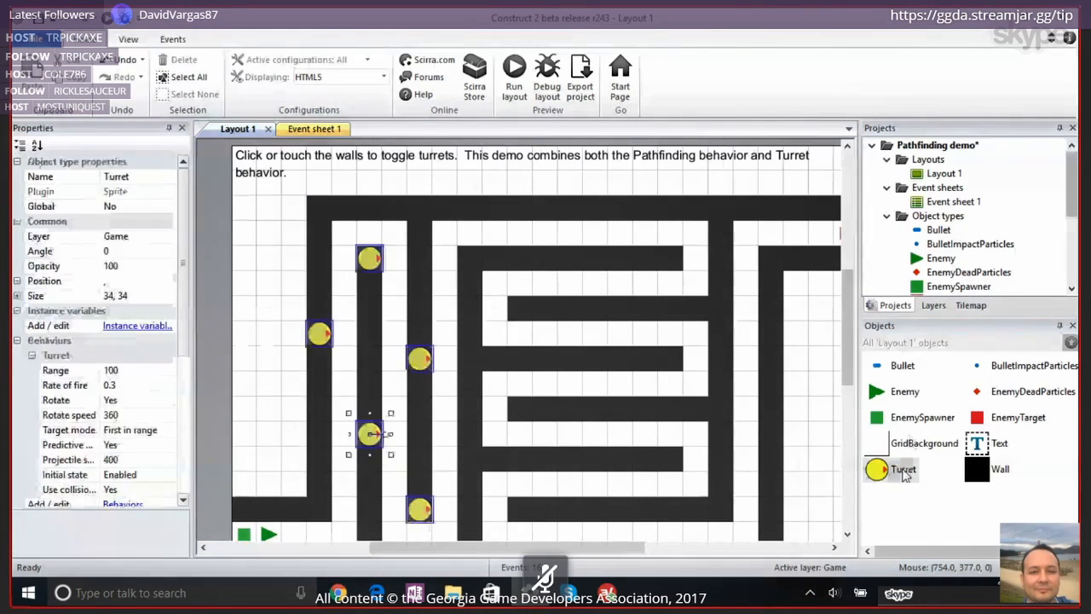
scroll(75, 324, down, 1)
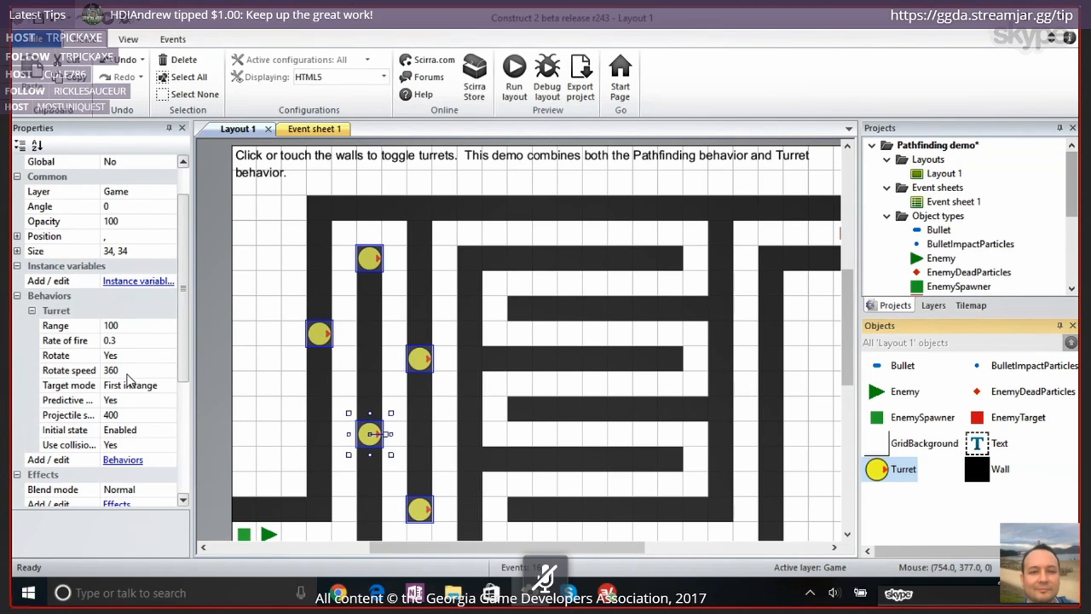
key(F5)
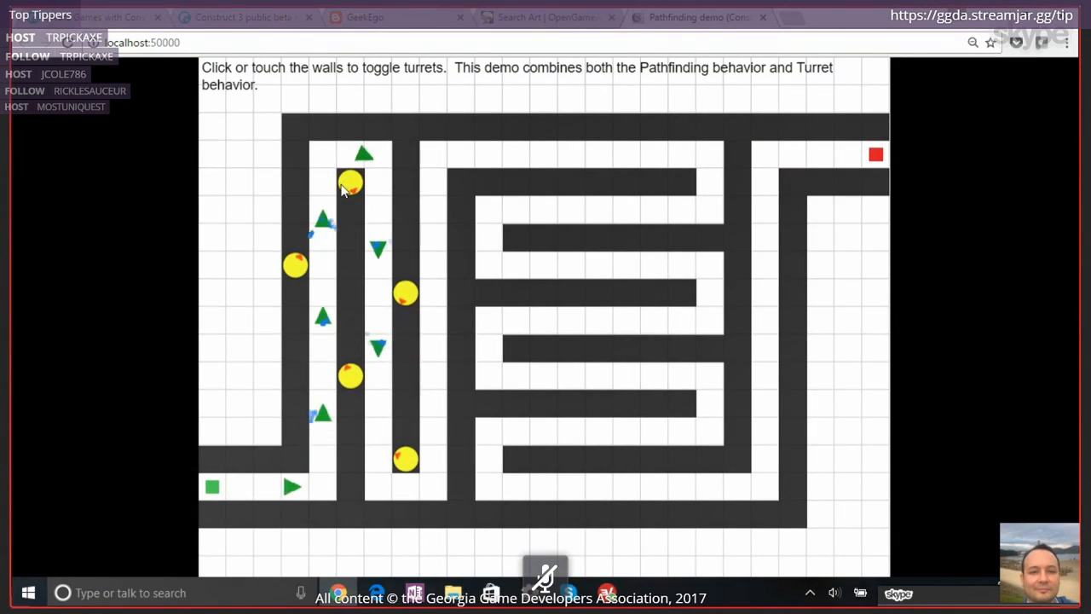
Return to Construct 2 from the game preview and examine the Enemy object's Pathfinding behavior properties on Layout 1
click(383, 397)
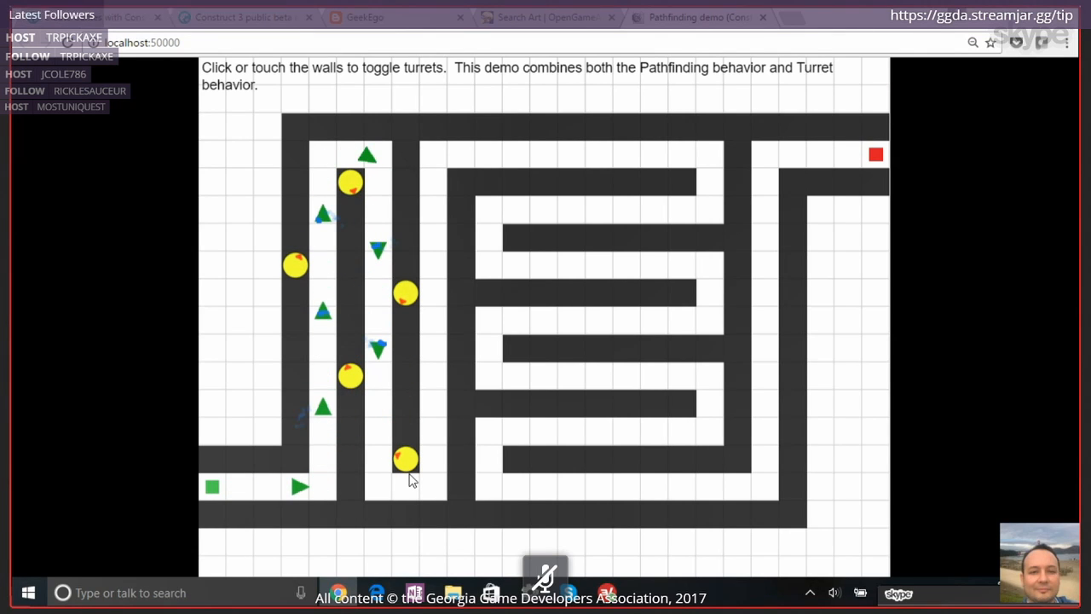
key(alt+Tab)
scroll(410, 468, down, 3)
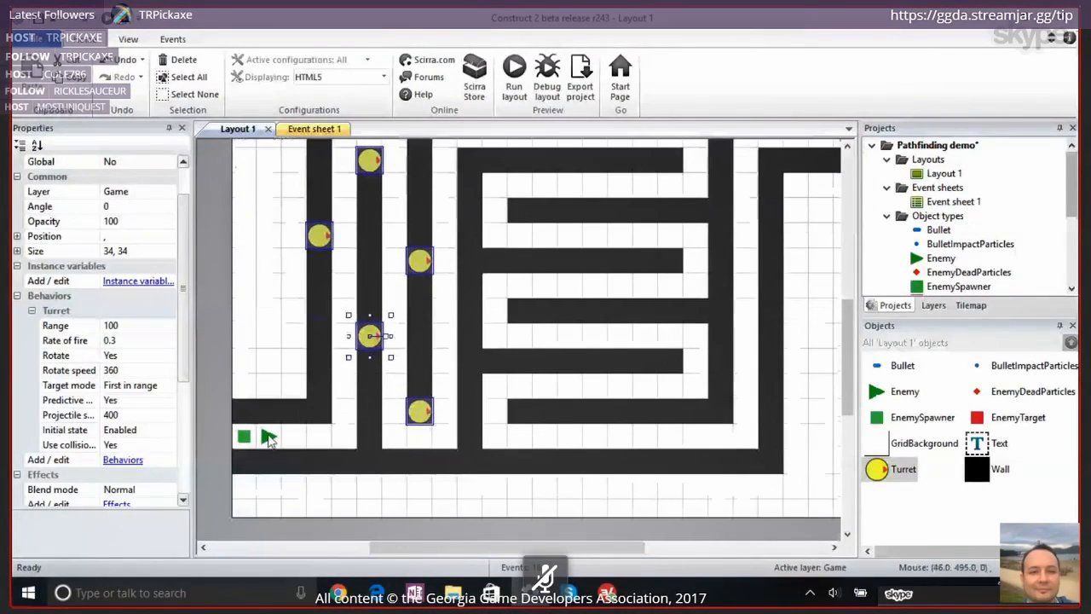
click(266, 437)
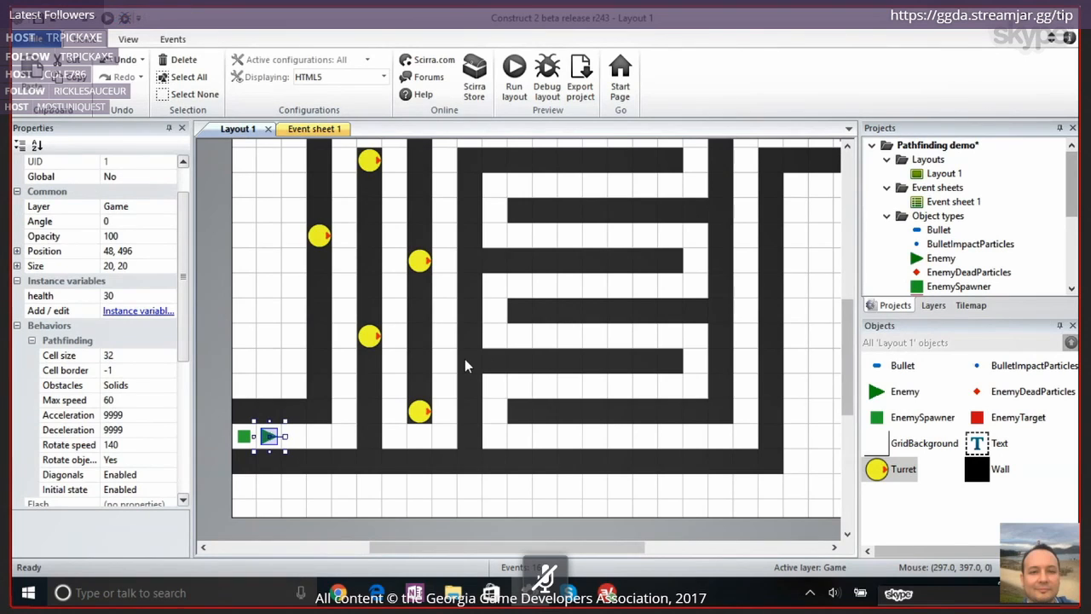
scroll(465, 359, down, 3)
scroll(465, 359, up, 4)
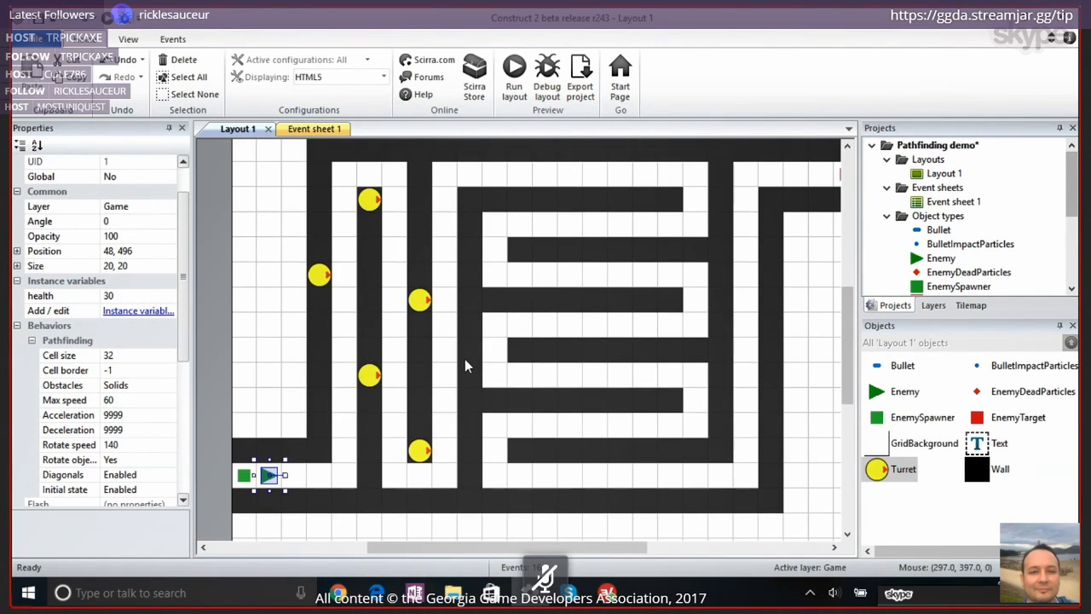
ctrl+scroll(464, 359, down, 1)
scroll(465, 358, down, 1)
ctrl+scroll(464, 359, down, 1)
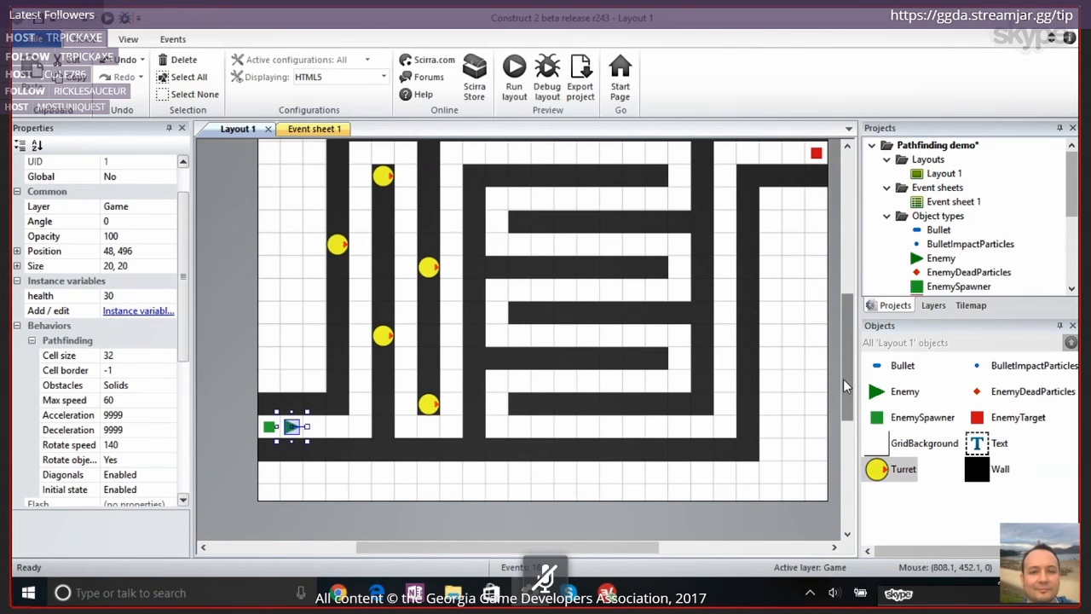
drag(843, 374, 844, 356)
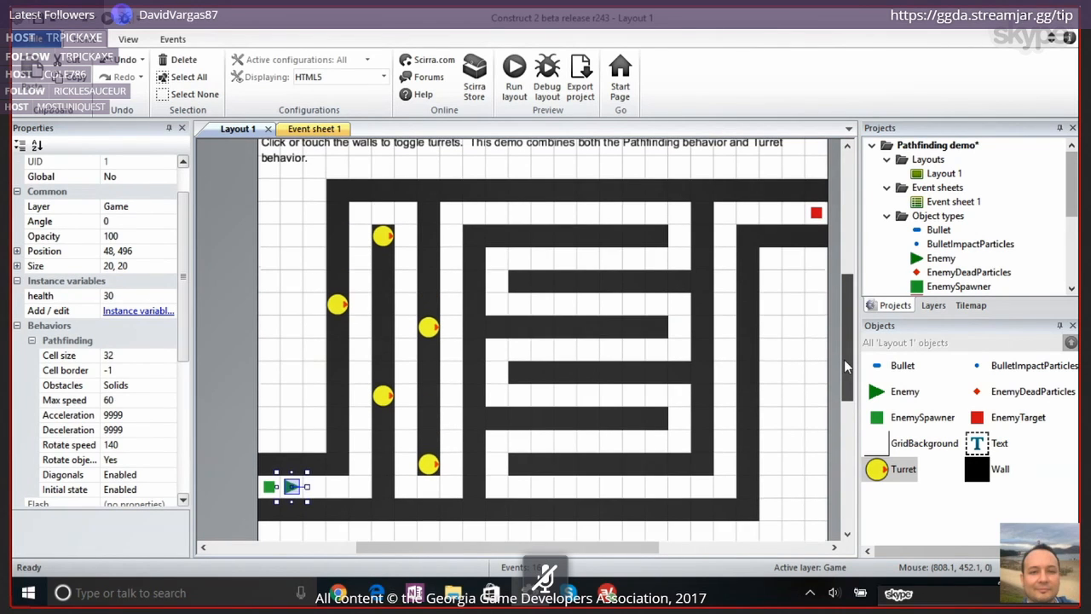
Shorten the first inner vertical wall on Layout 1 from its lower end to a size of 32, 352
click(381, 200)
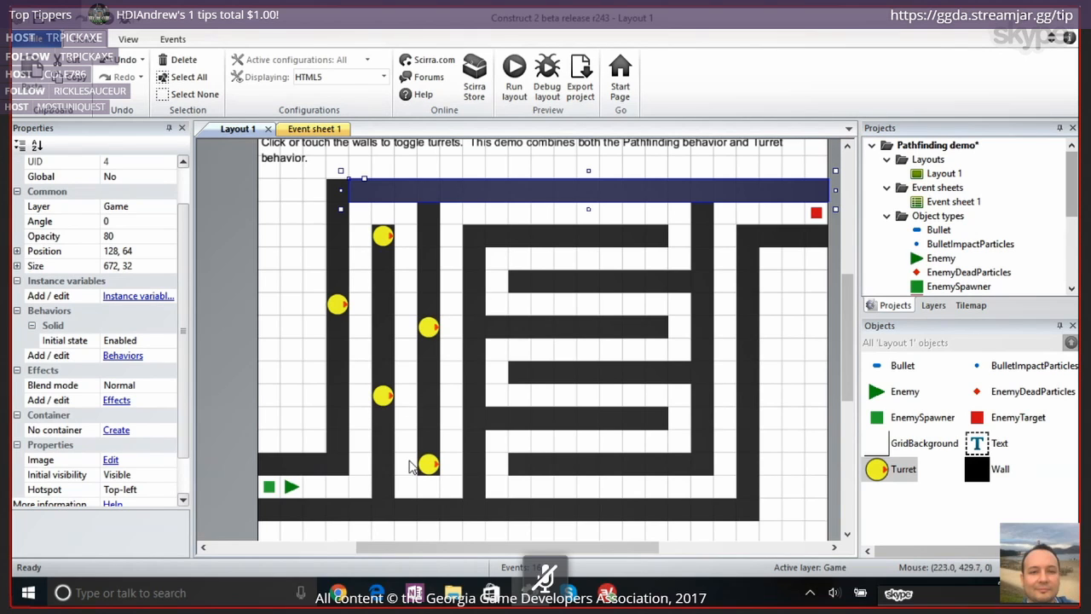
click(384, 490)
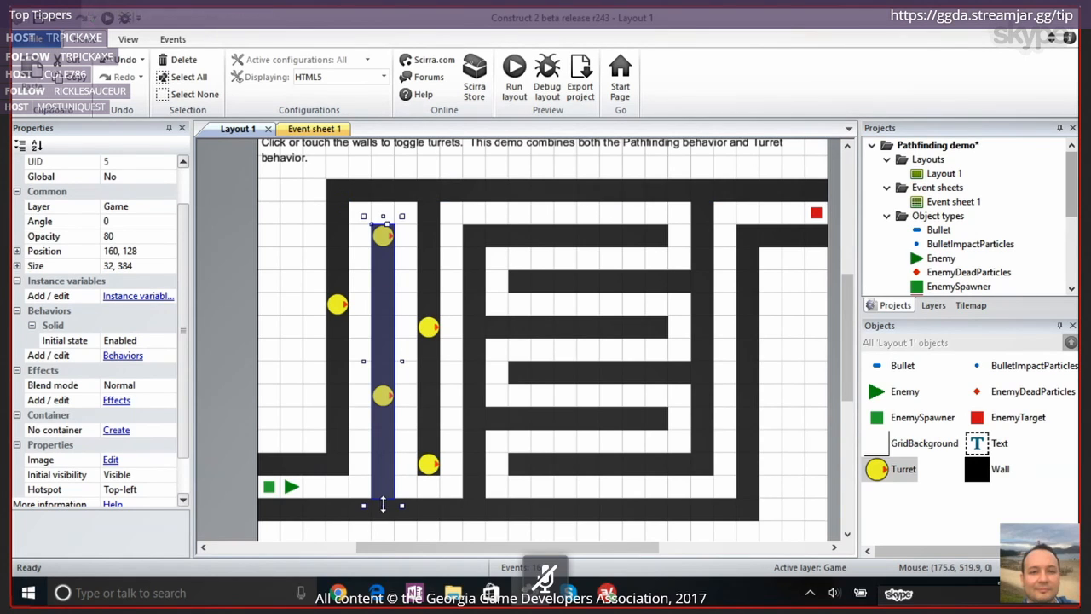
drag(382, 480, 382, 484)
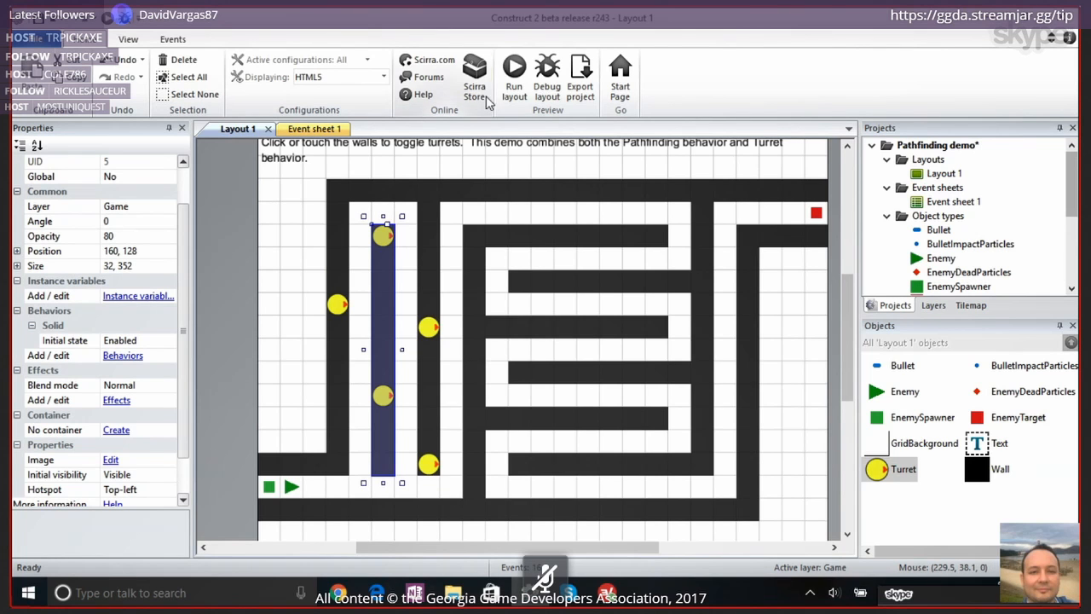
Run Layout 1 to test the enemies' route past the shortened wall, close the preview, and undo the wall resize
click(514, 75)
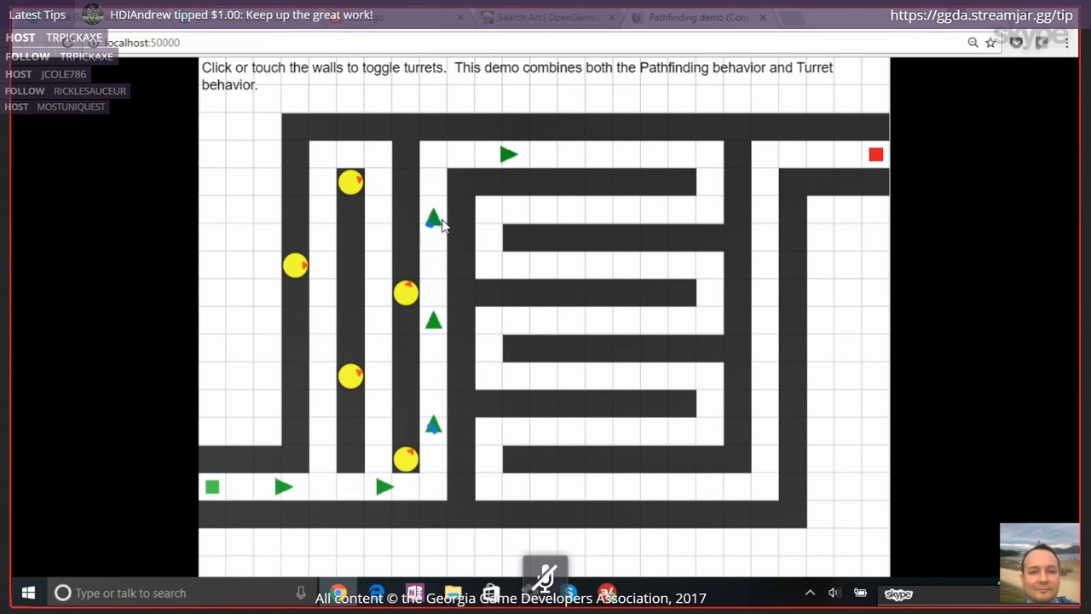
click(764, 19)
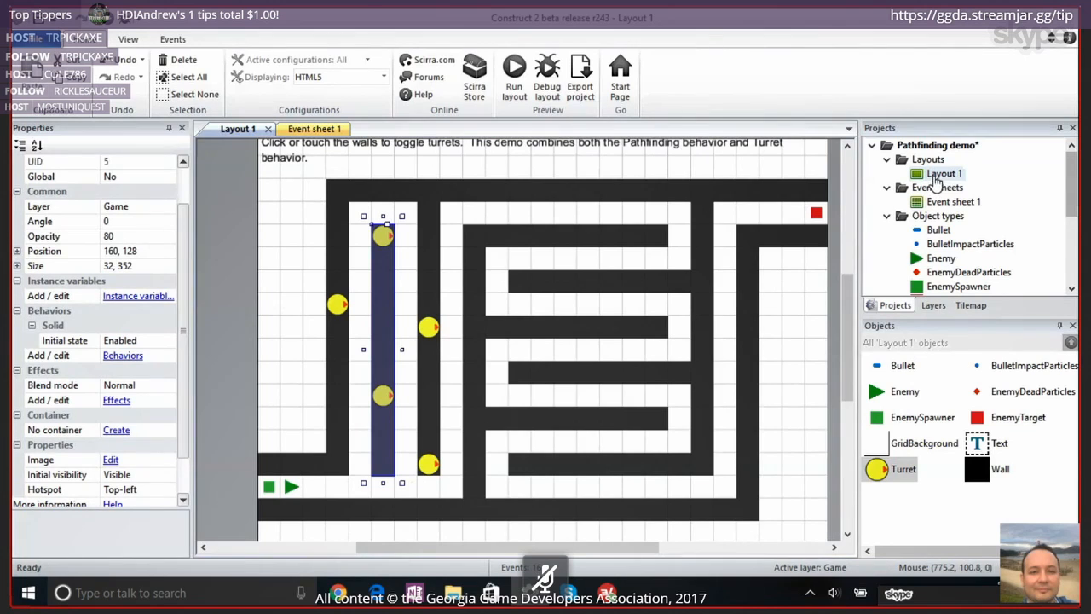
key(ctrl+z)
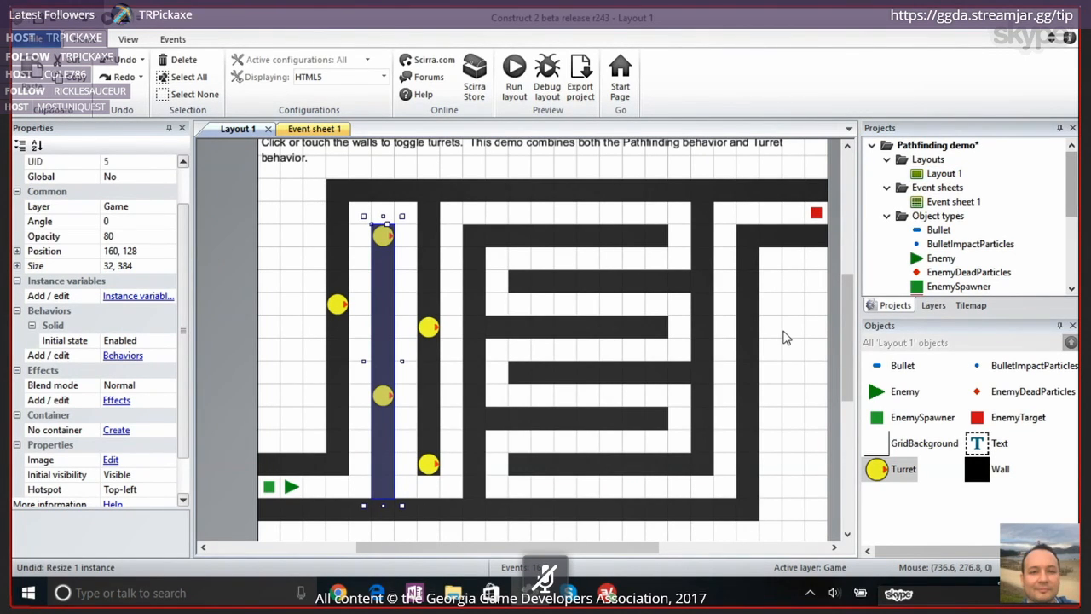
Duplicate Layout 1 and open the copy for editing
click(946, 174)
right_click(950, 175)
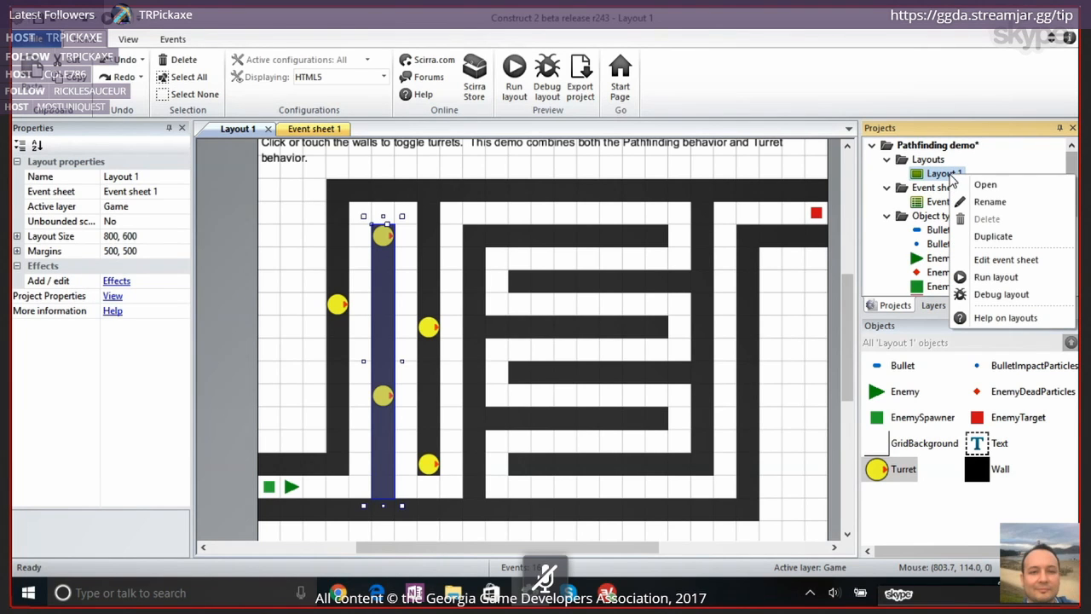
click(994, 240)
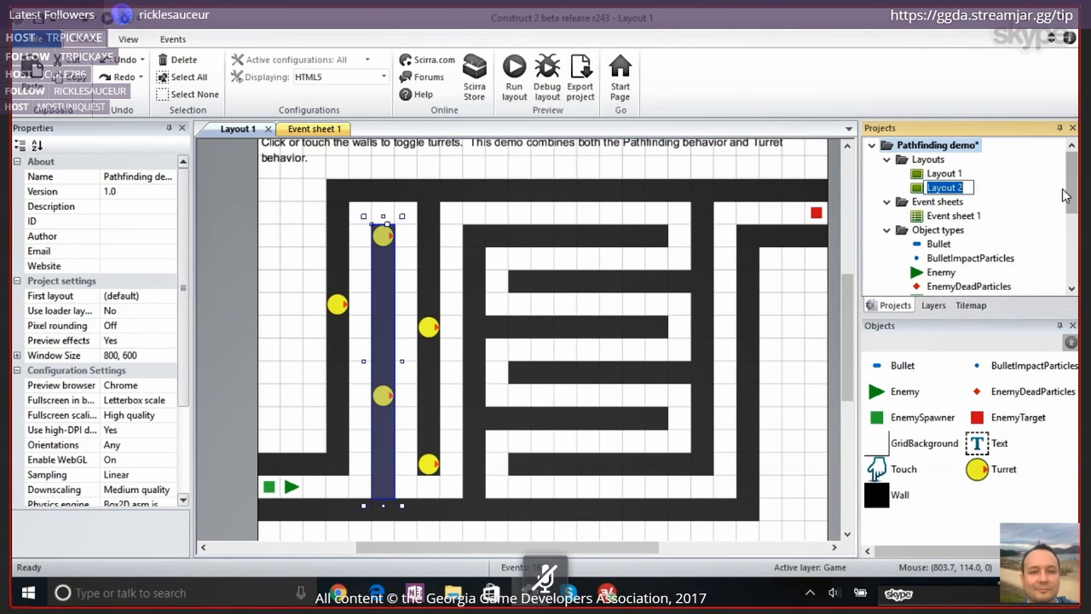
click(942, 188)
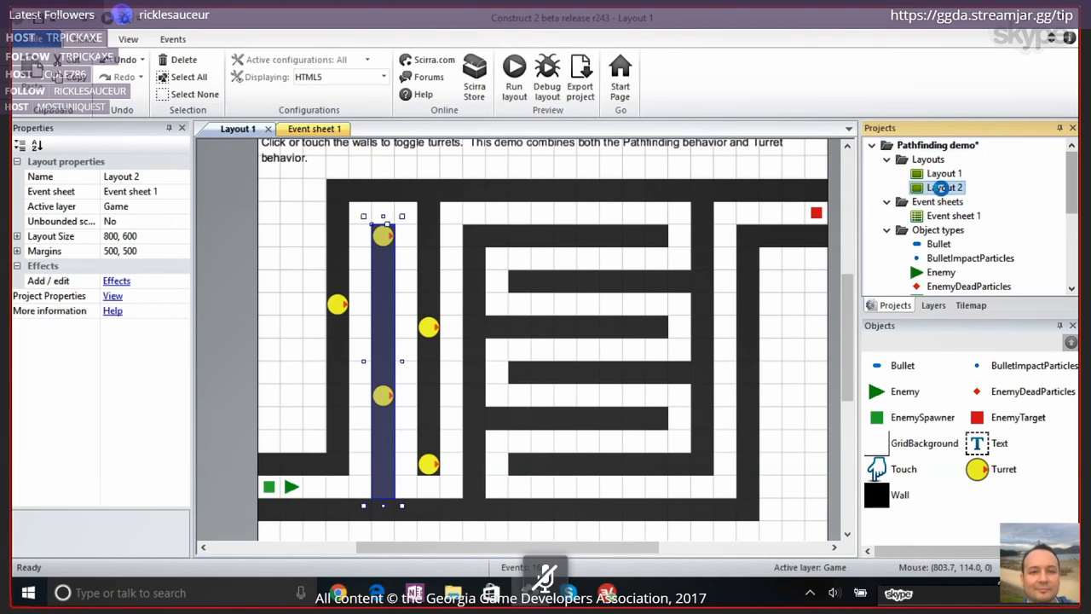
double_click(943, 187)
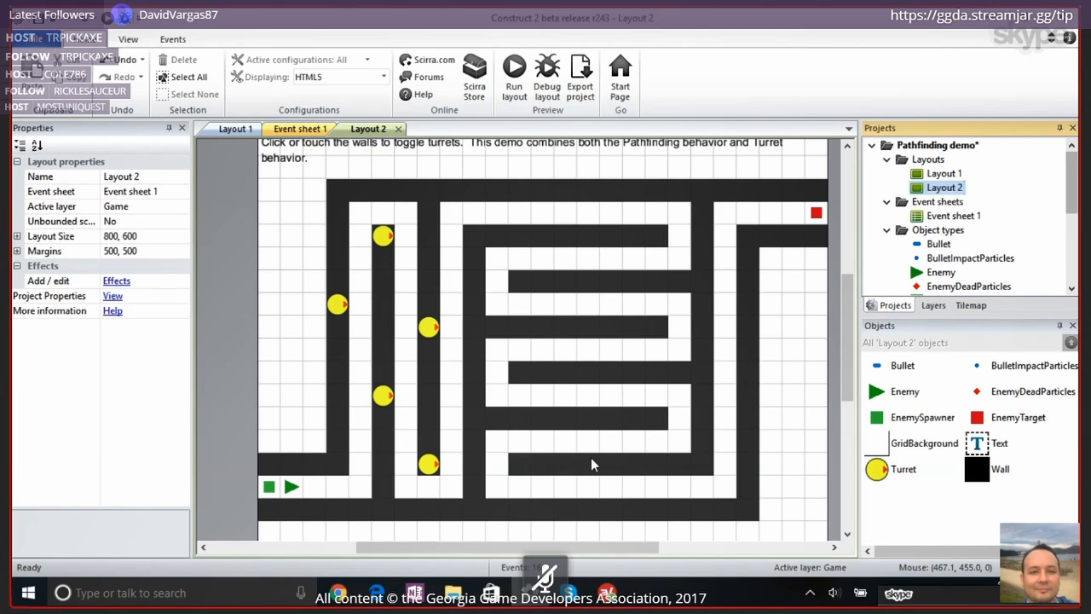
Delete the three inner vertical walls between the outer wall by the spawner and the horizontal walls on Layout 2
click(386, 433)
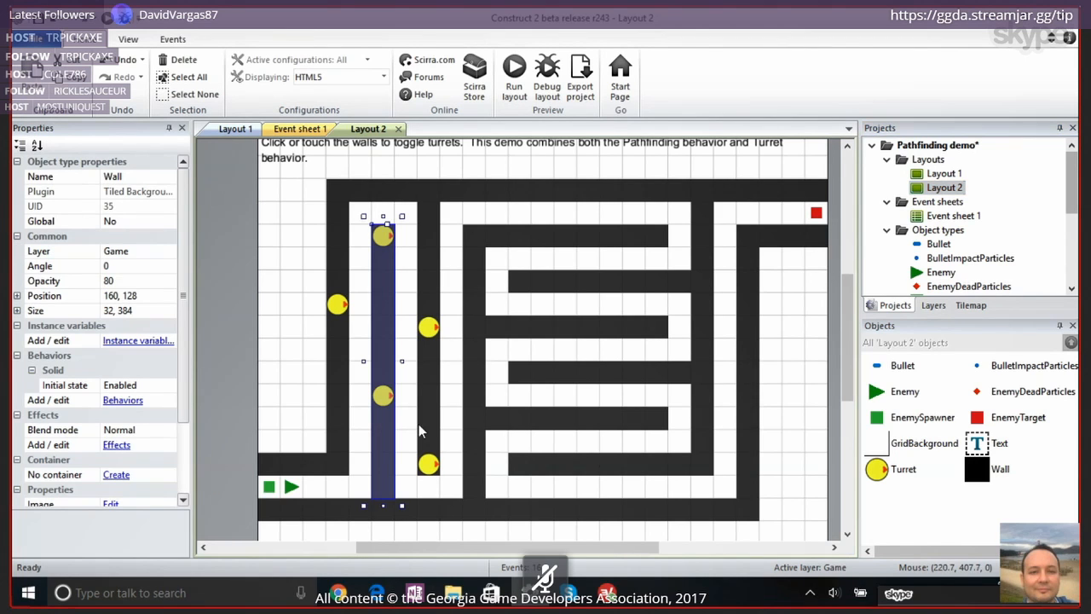
shift+click(428, 432)
key(Delete)
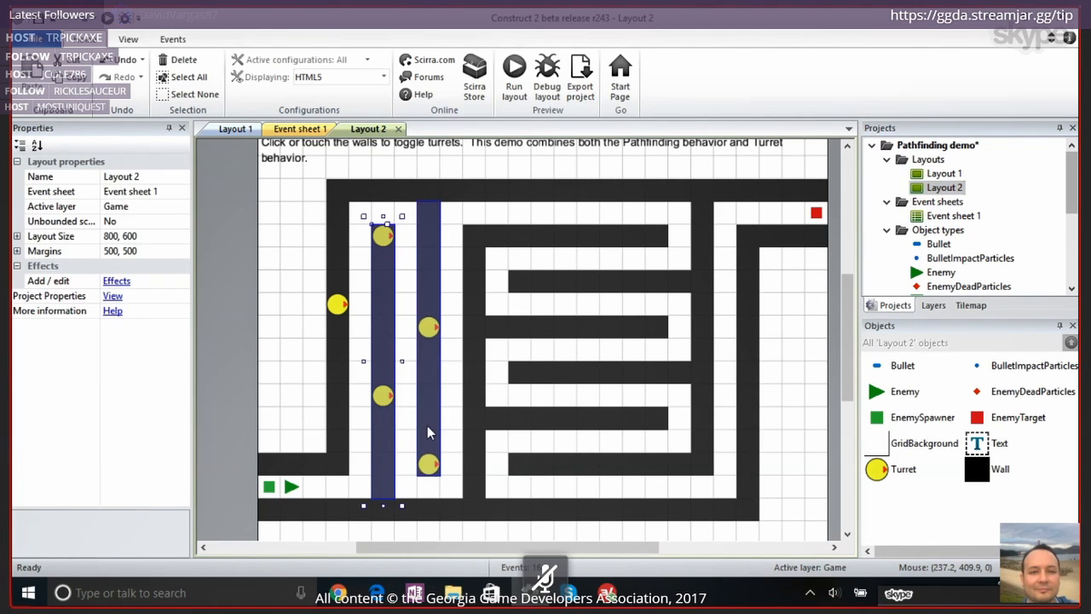
click(471, 416)
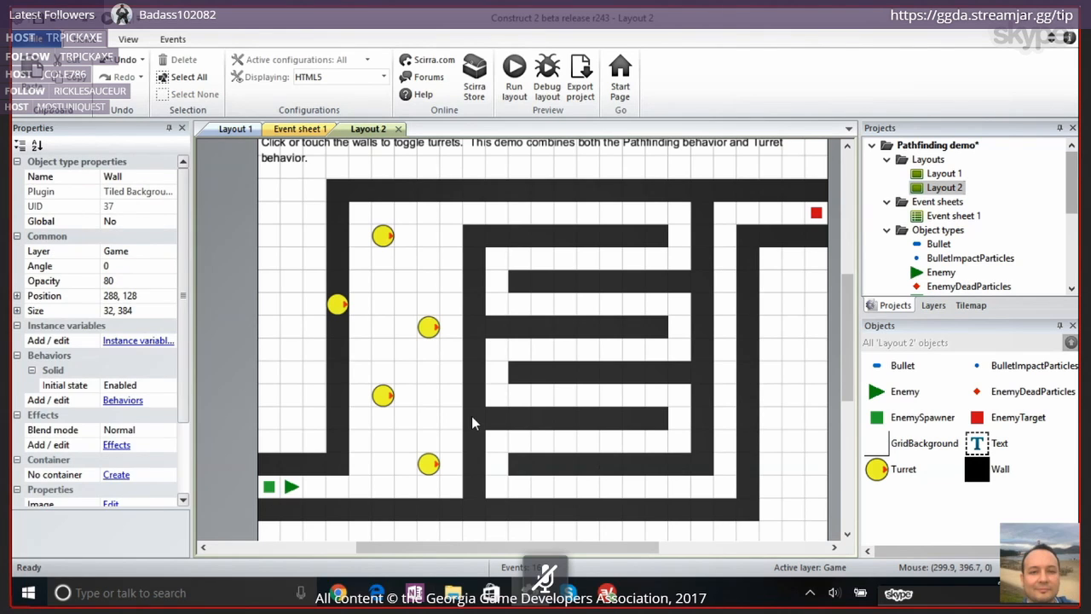
key(Delete)
click(699, 338)
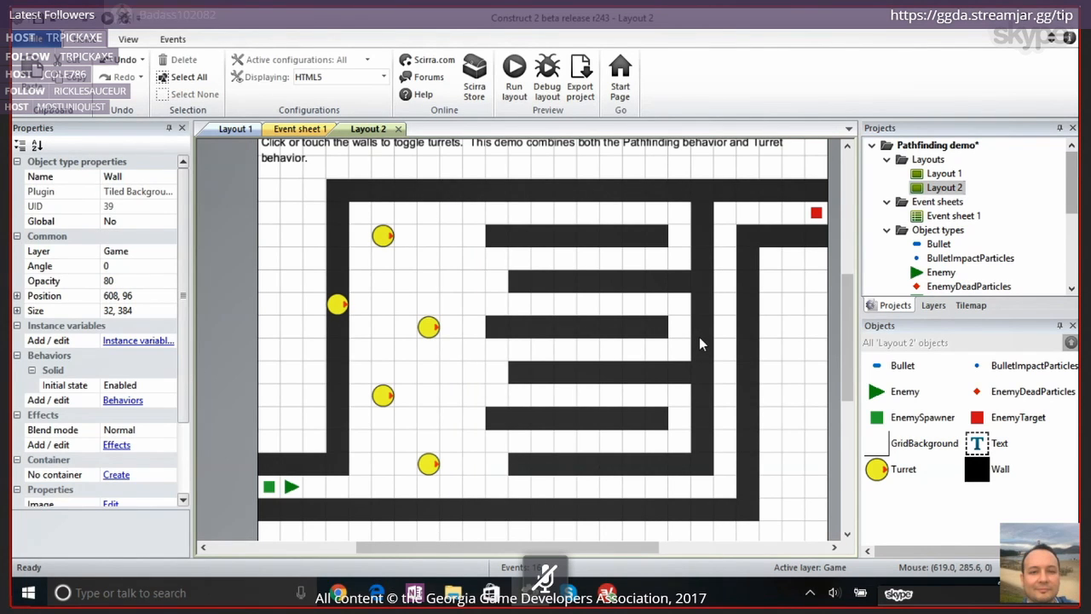
key(Delete)
key(ctrl+z)
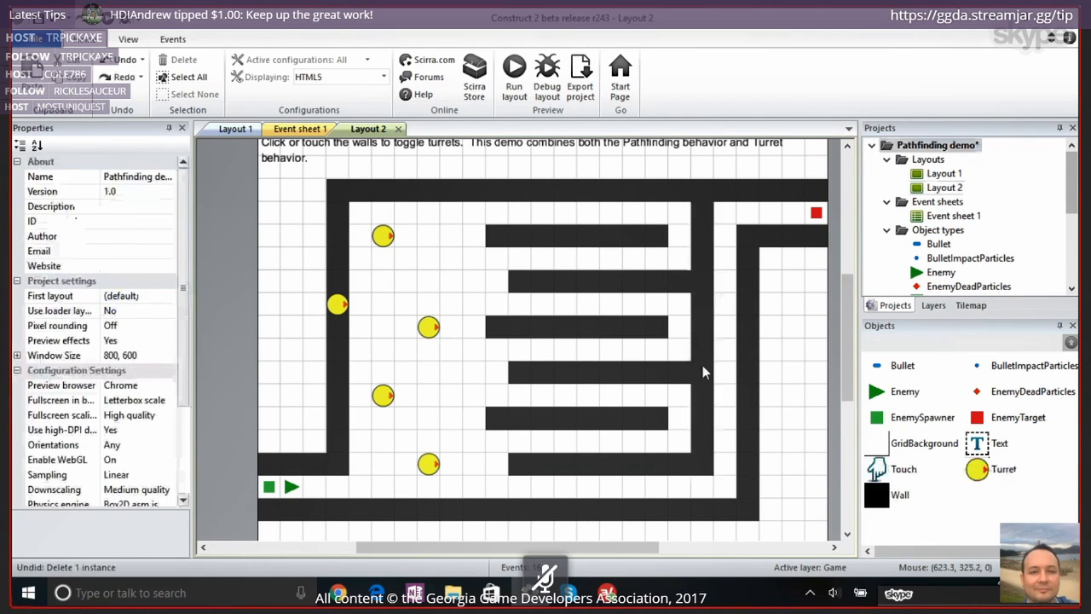
Extend the remaining inner vertical wall down to the floor wall and lower its top end, giving size 32, 368 at position 608, 144
click(702, 365)
drag(702, 487, 703, 515)
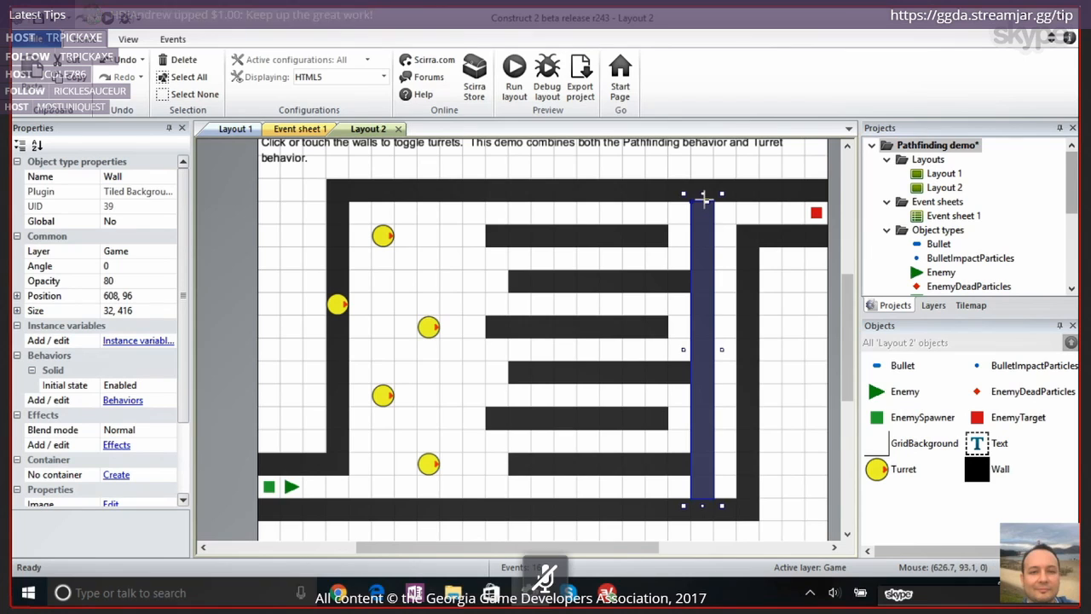
drag(704, 196, 707, 230)
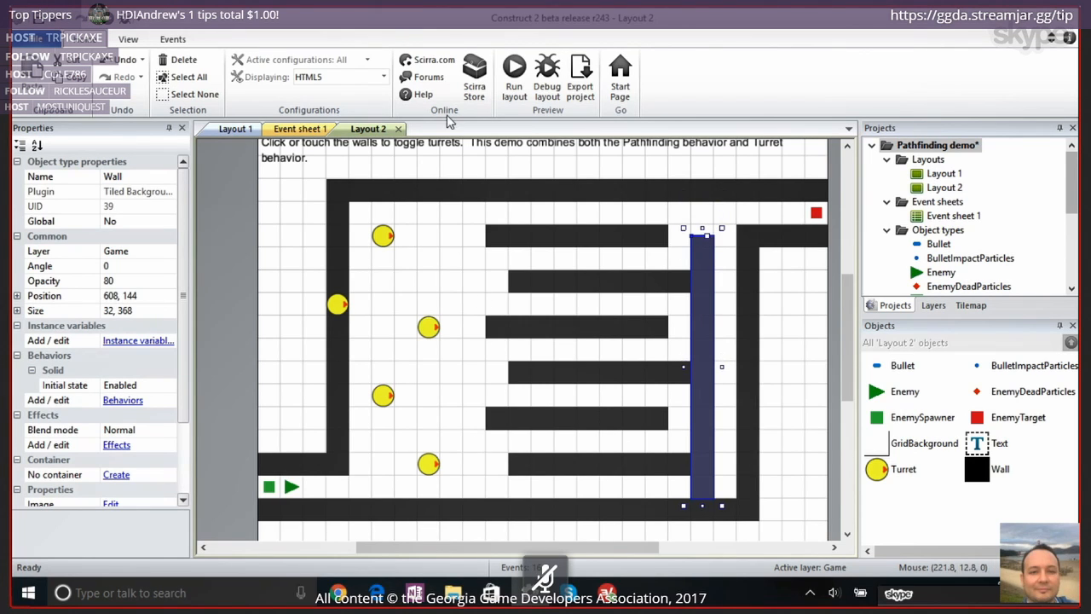
Run Layout 2 to watch the enemies' new path, close the preview, and return to Construct 2
click(514, 79)
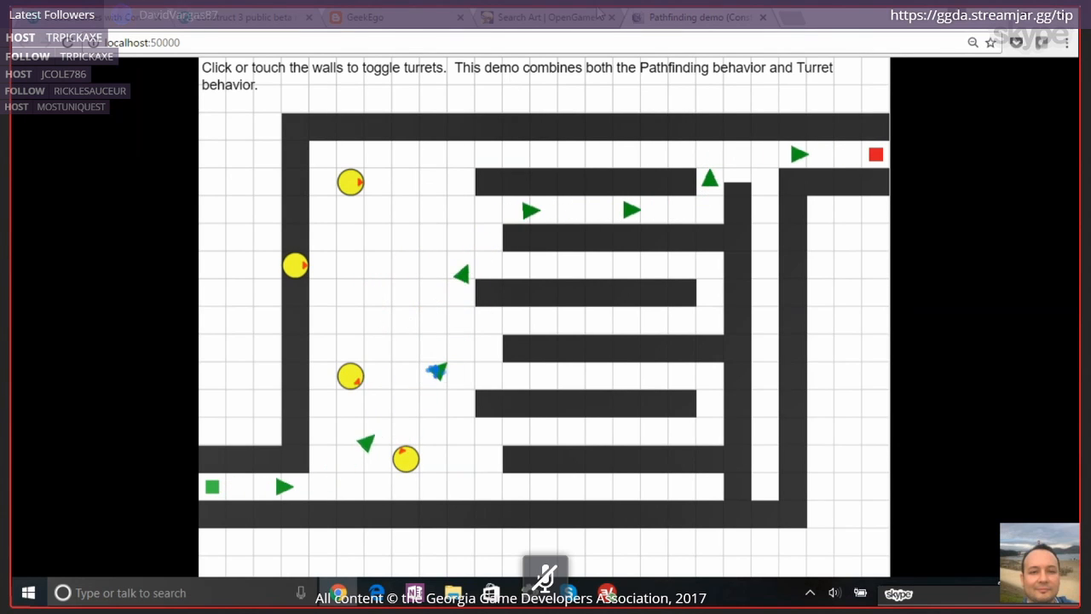
click(763, 23)
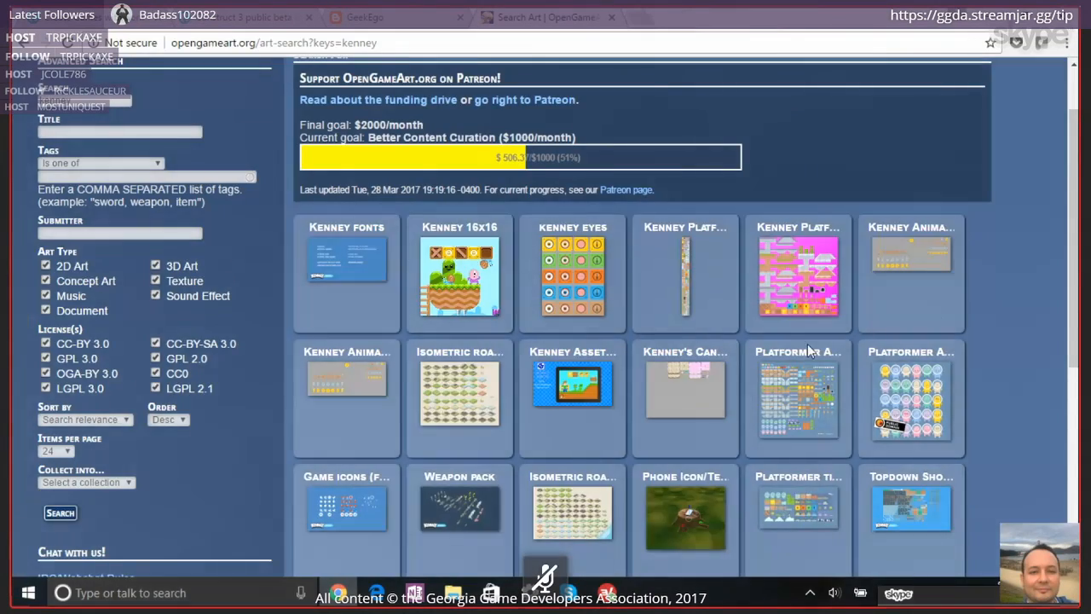
key(alt+Tab)
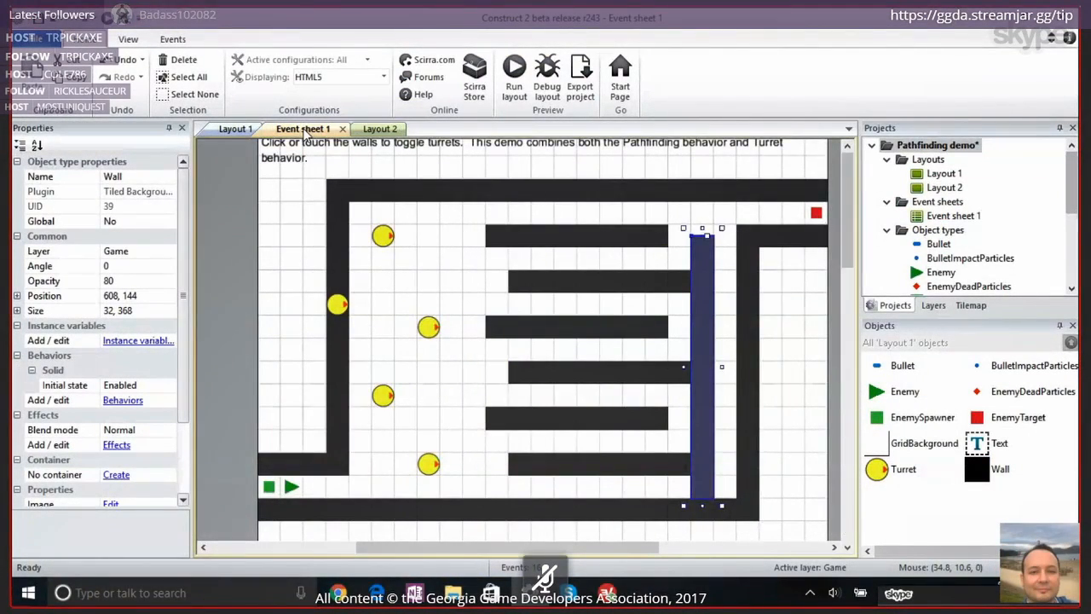
Examine the Enemy's Find path action for the start of layout on Event sheet 1 and its EnemyTarget object on Layout 1
click(302, 129)
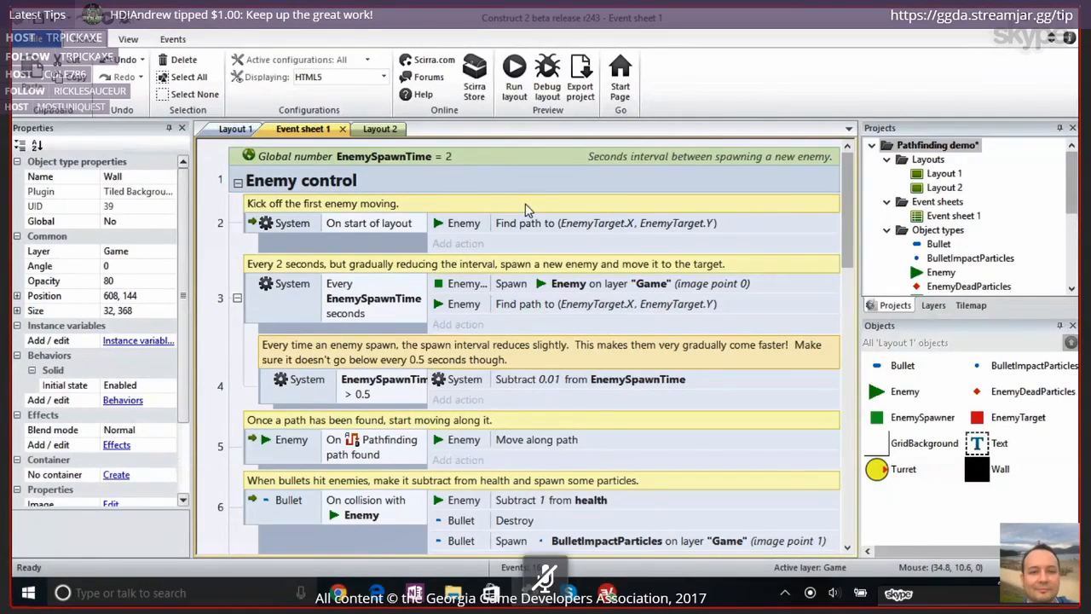
click(469, 226)
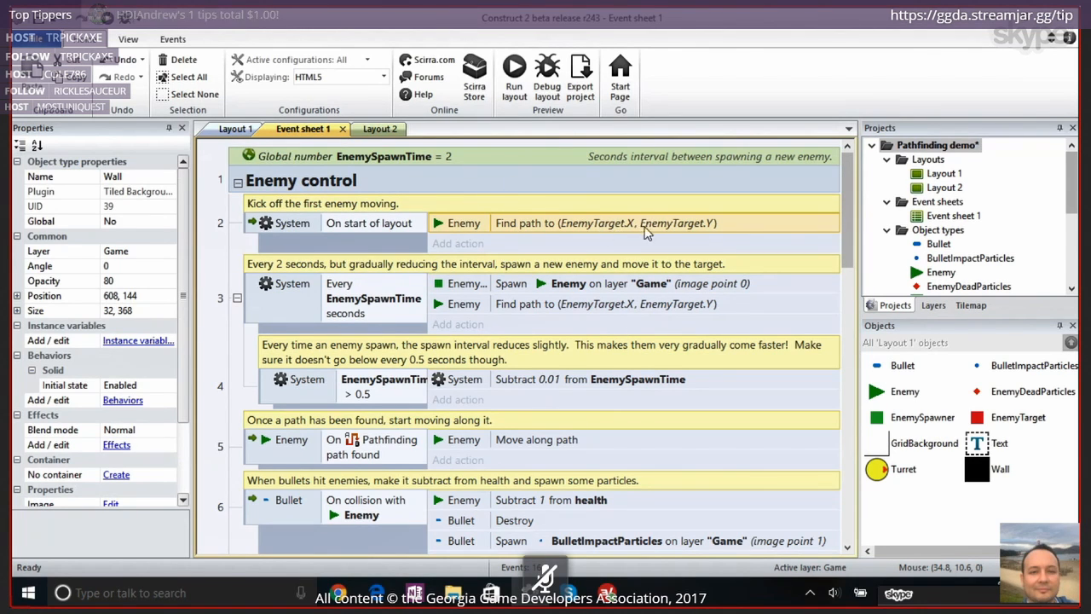
click(238, 130)
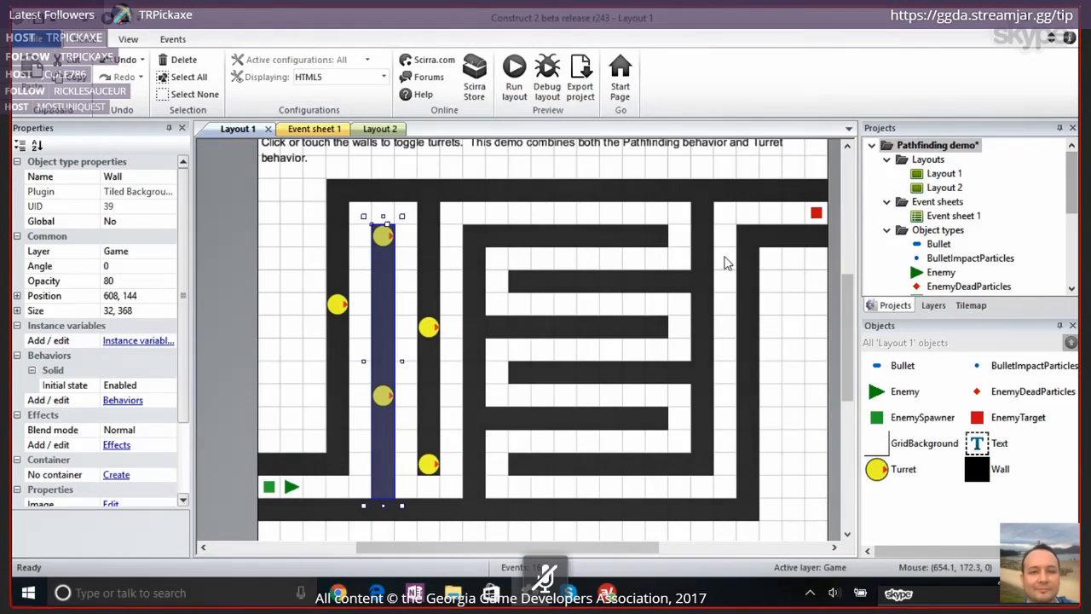
click(815, 214)
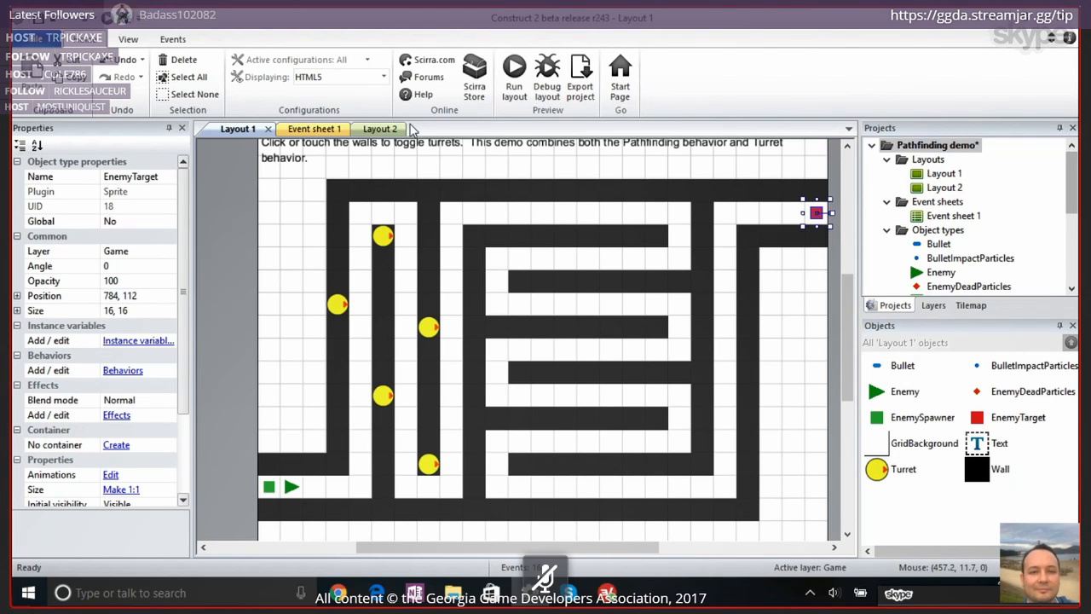
Examine the Enemy sprite's image on Layout 1 and the Enemy control events for spawning, path finding and moving along the path
double_click(291, 490)
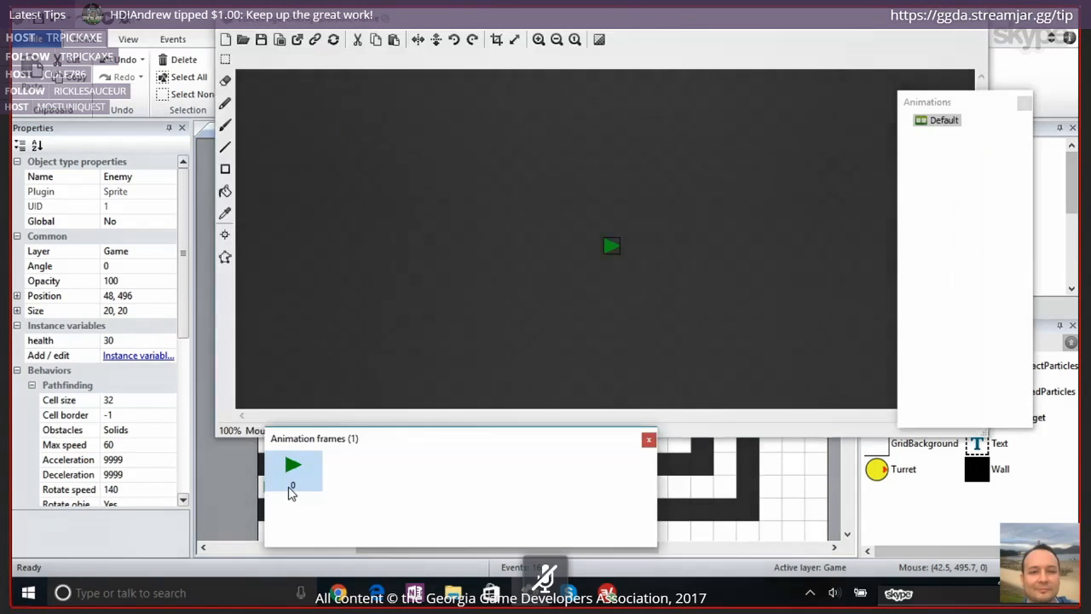
click(974, 22)
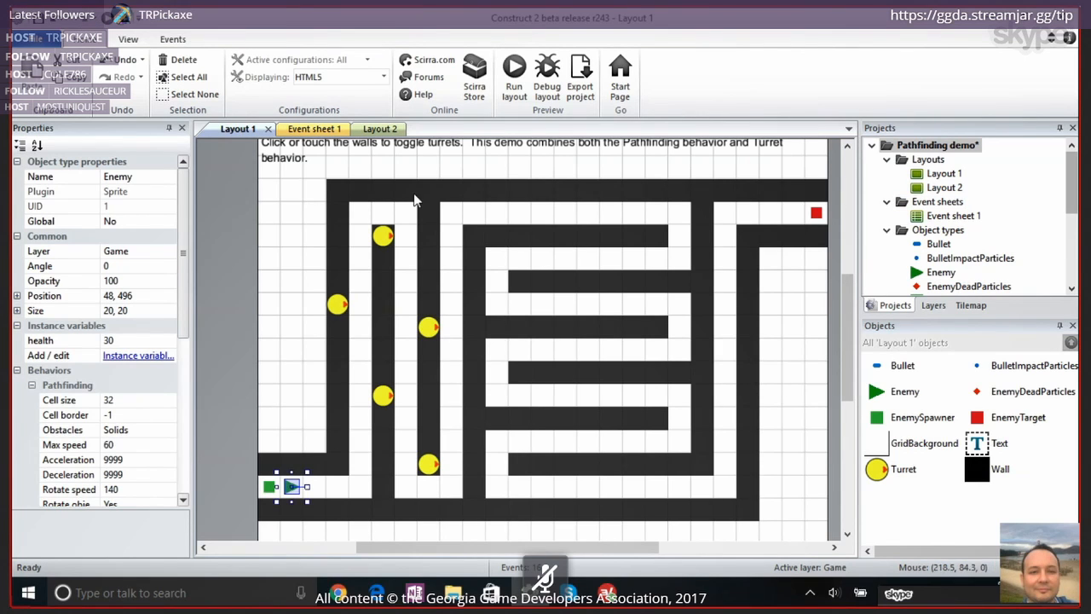
click(312, 133)
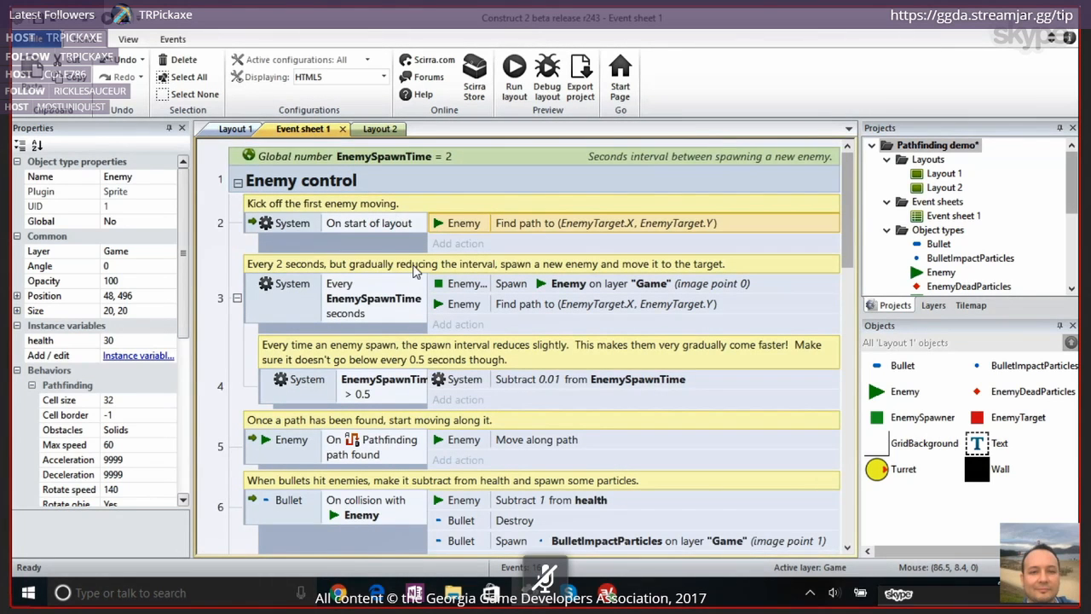
scroll(419, 256, down, 1)
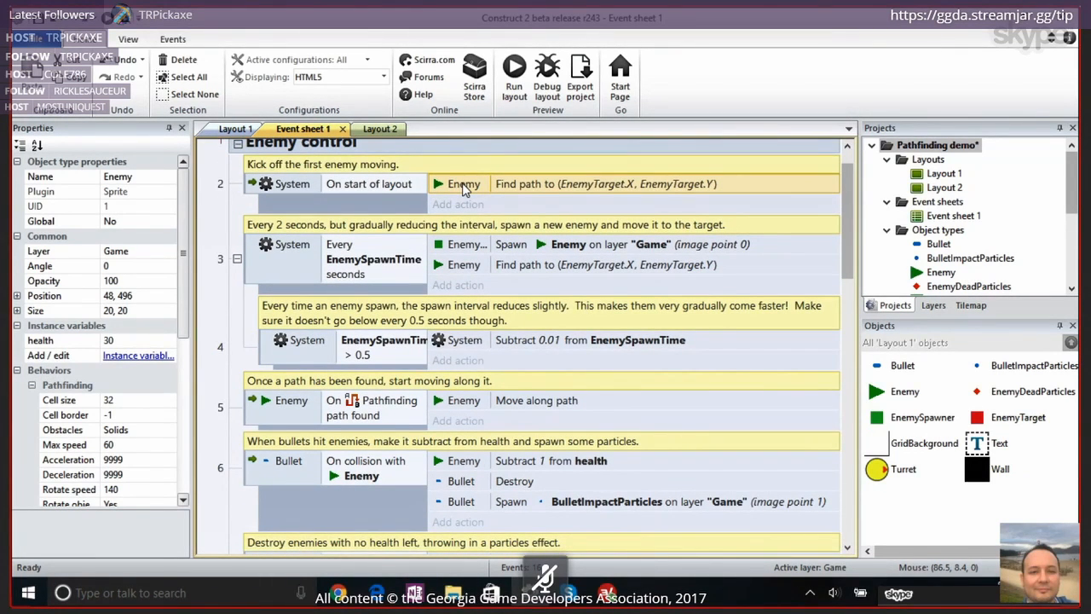
scroll(463, 190, down, 2)
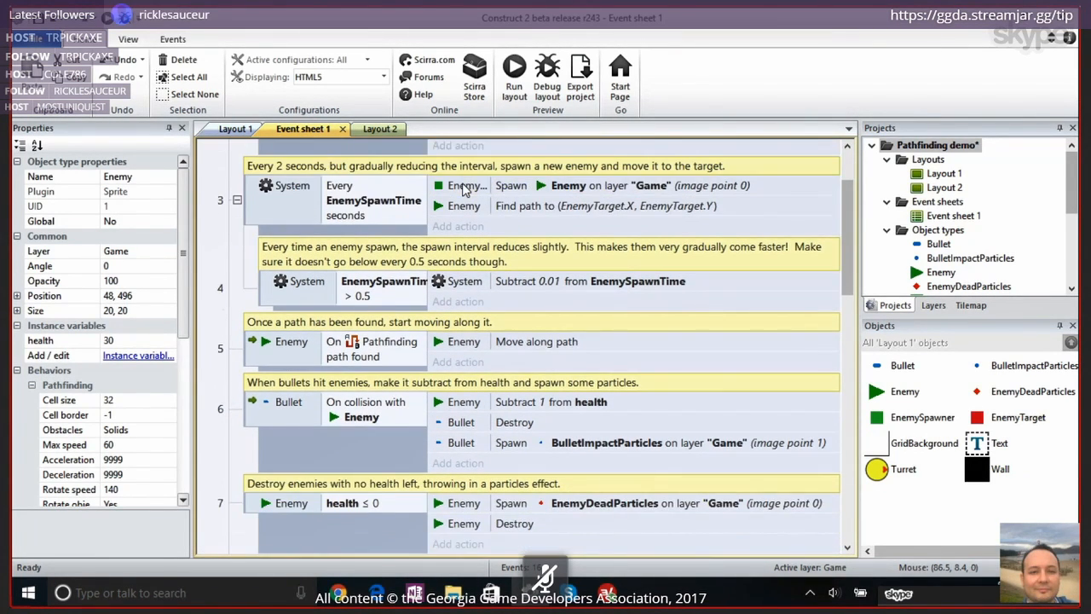
click(249, 362)
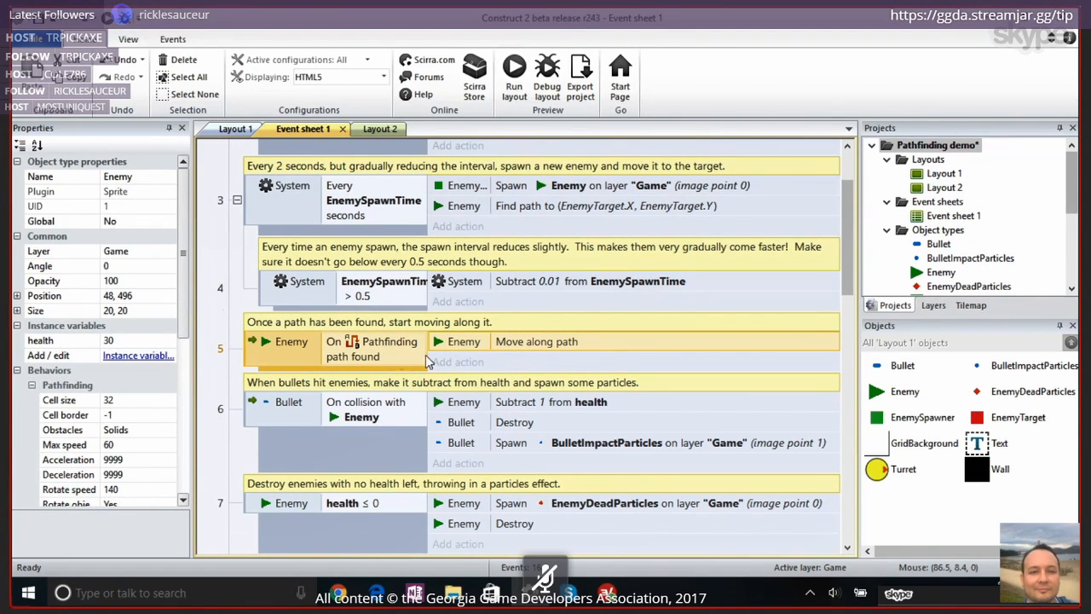
click(539, 346)
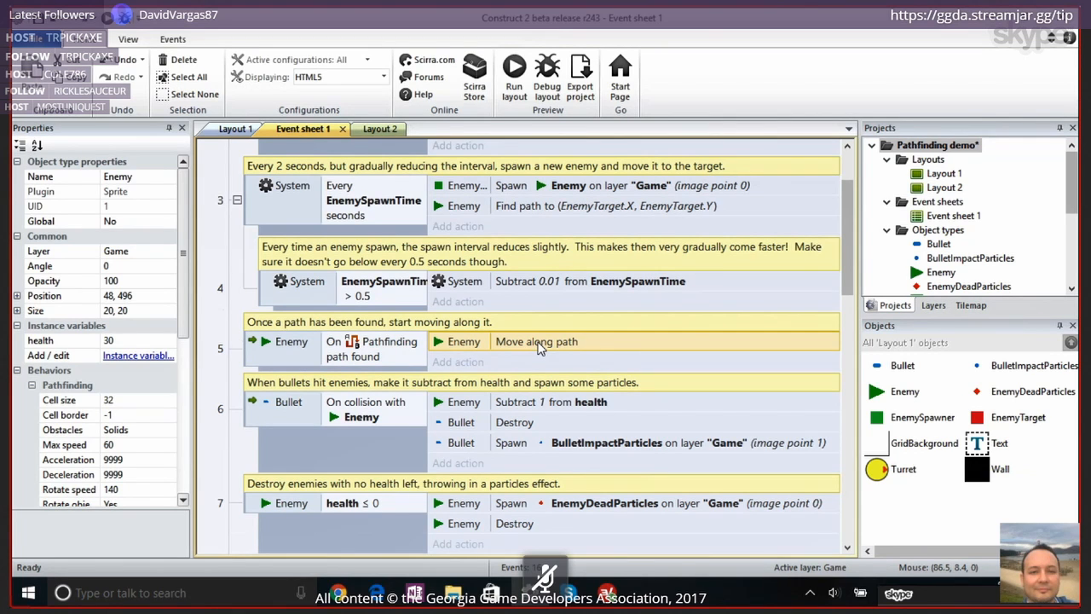
scroll(538, 346, up, 2)
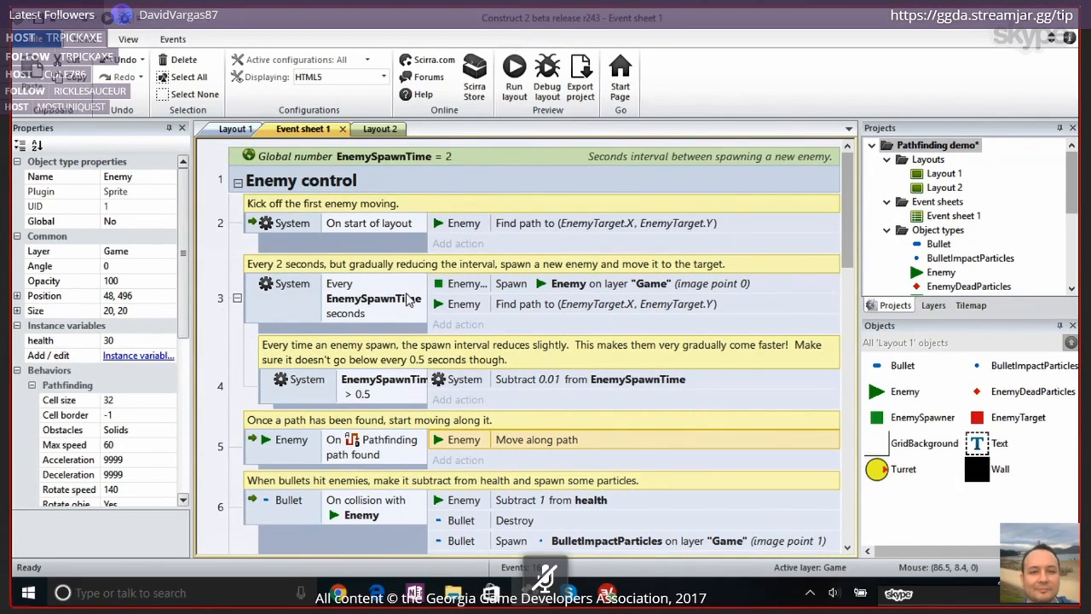
Collapse the Enemy control group on Event sheet 1 and examine the Turret control event that spawns a bullet when shooting
click(238, 183)
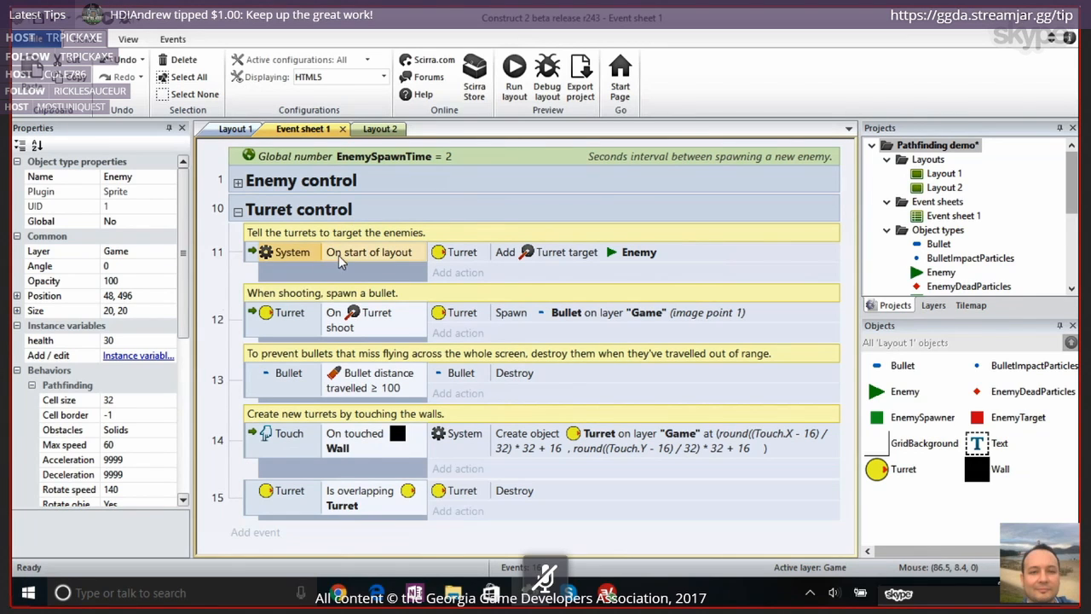
click(279, 321)
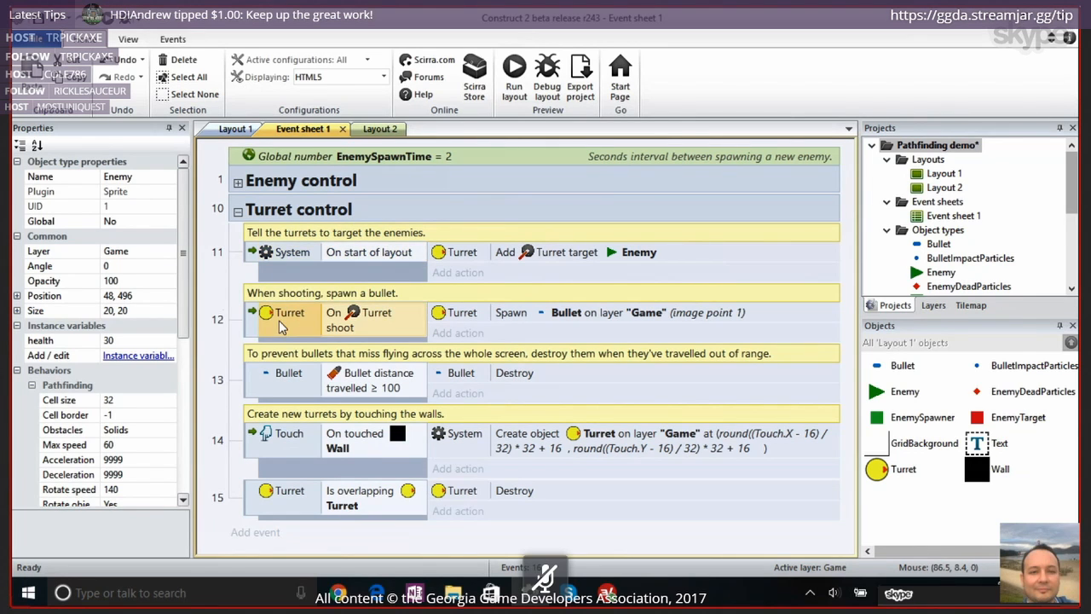
click(257, 320)
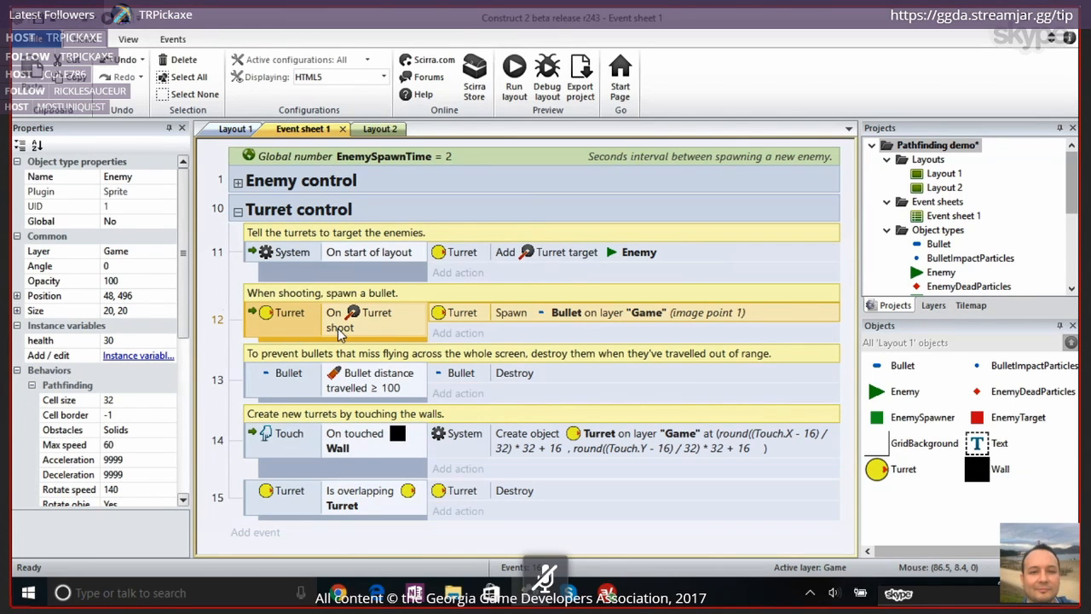
Inspect the Turret behavior's Rate of fire, its Spawn Bullet action and the Bullet object's behavior properties
scroll(49, 407, down, 1)
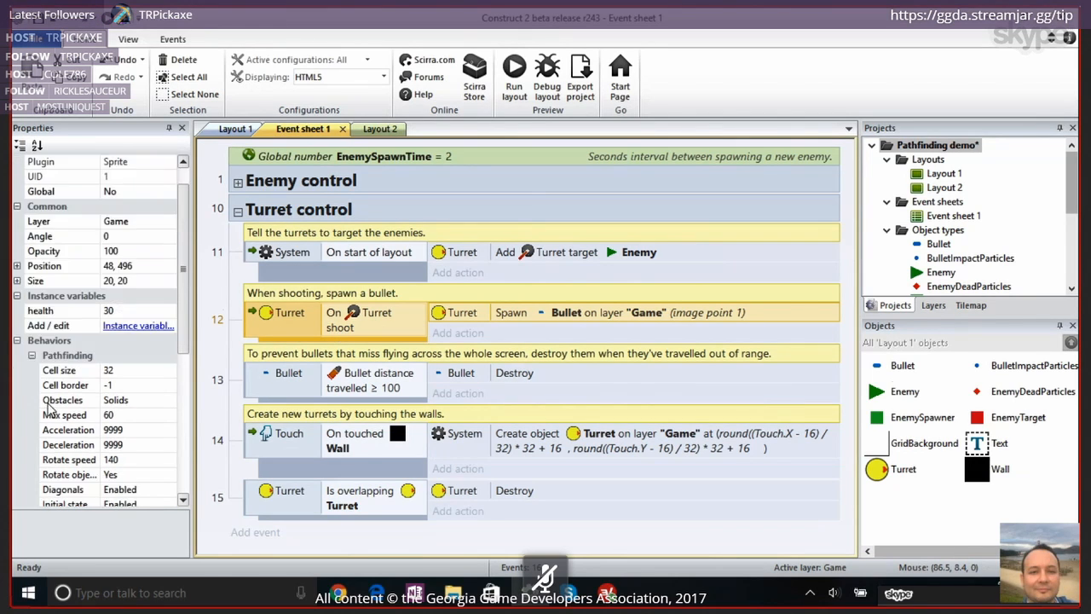
click(899, 471)
click(129, 341)
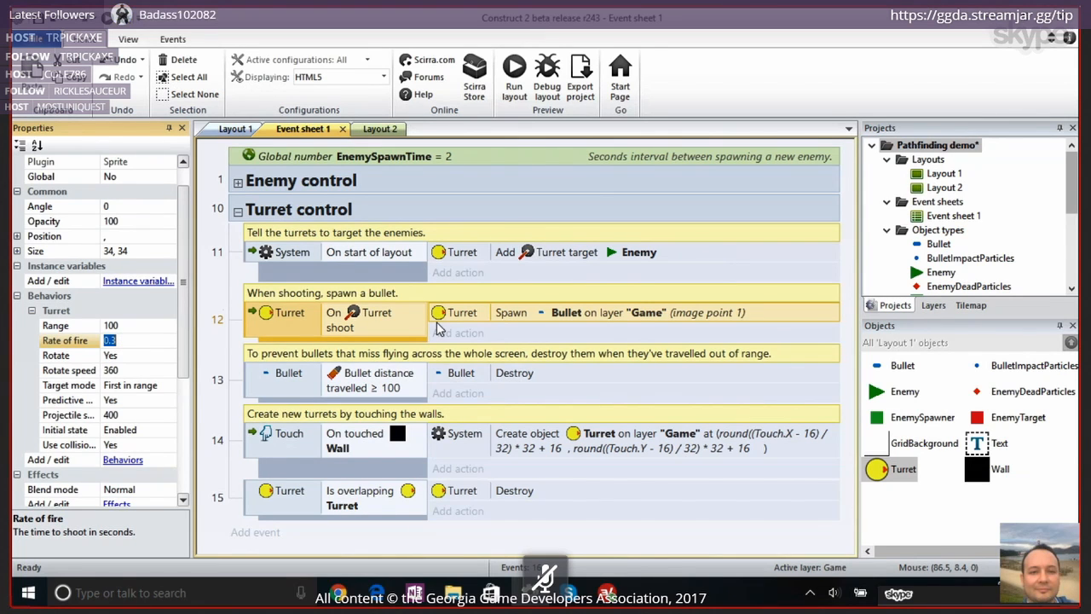
click(491, 315)
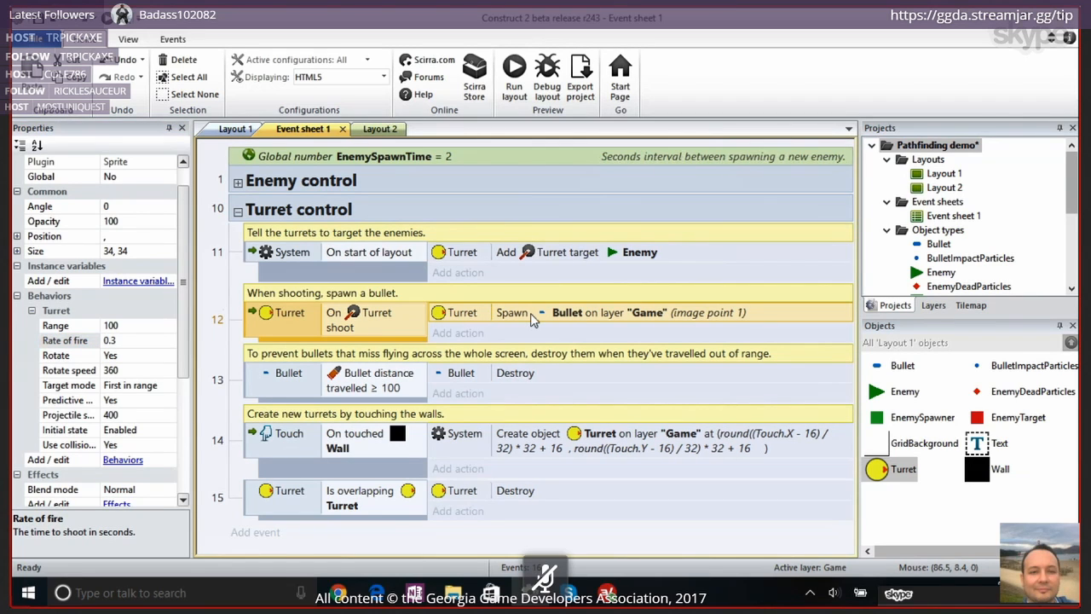
click(903, 367)
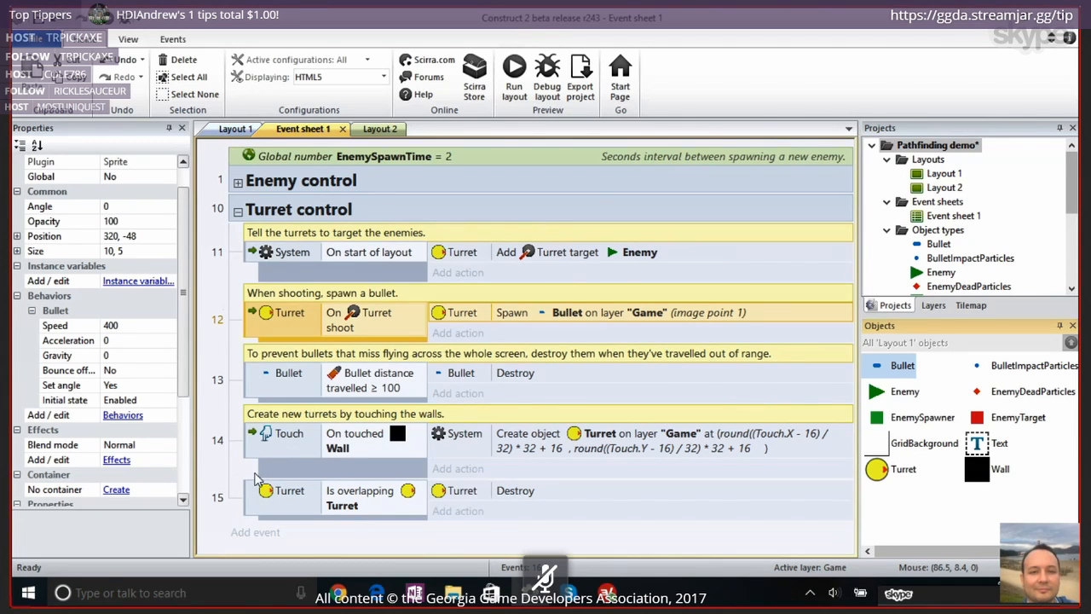
Expand the Enemy control group, examine the Bullet's On collision with Enemy event, and return to Layout 1
click(238, 184)
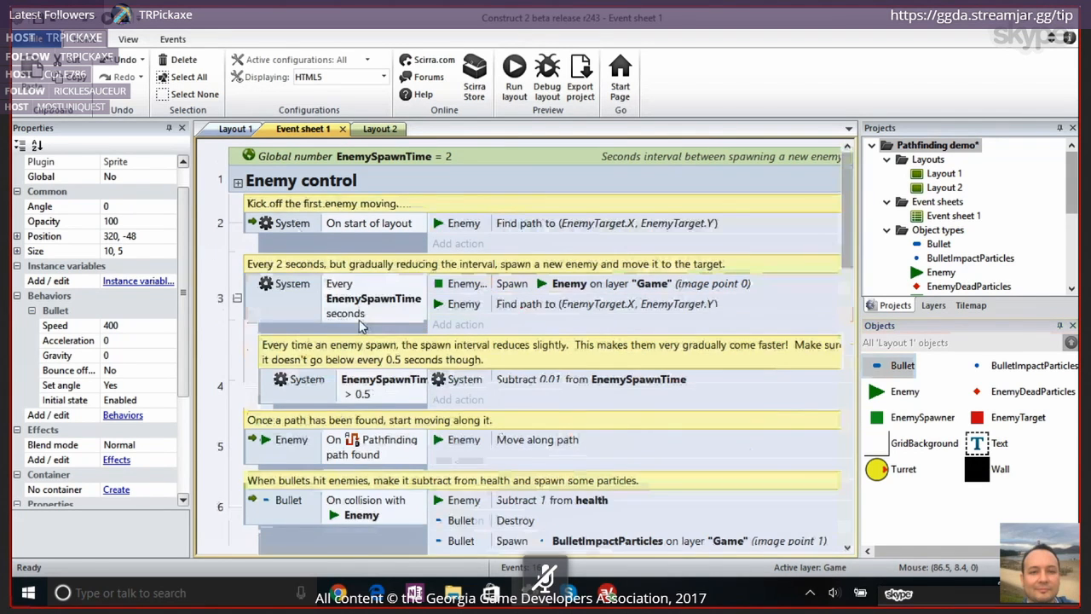
scroll(311, 322, down, 3)
click(249, 315)
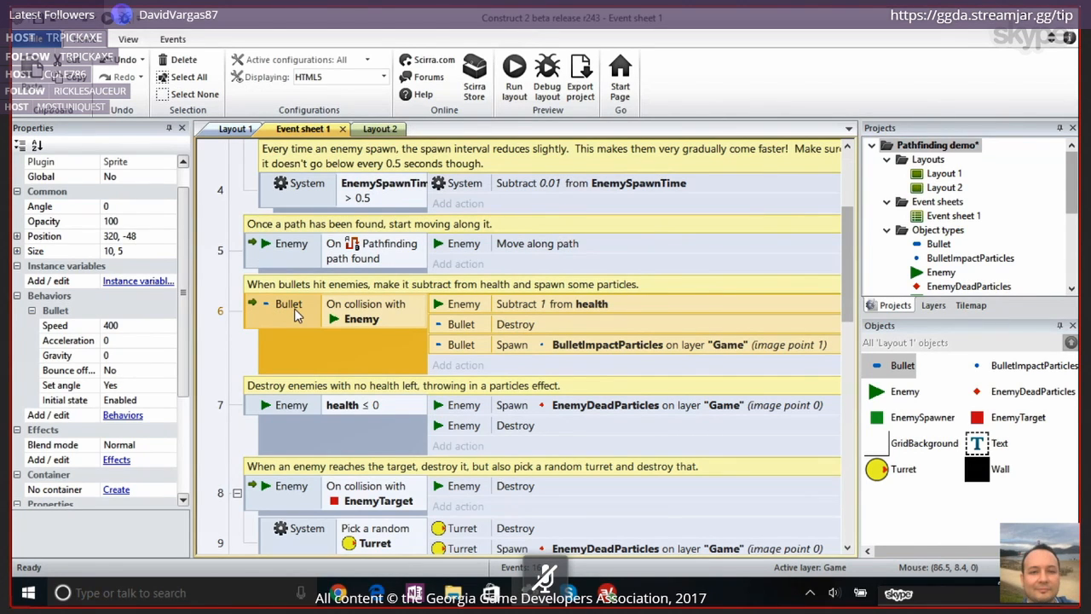
click(236, 128)
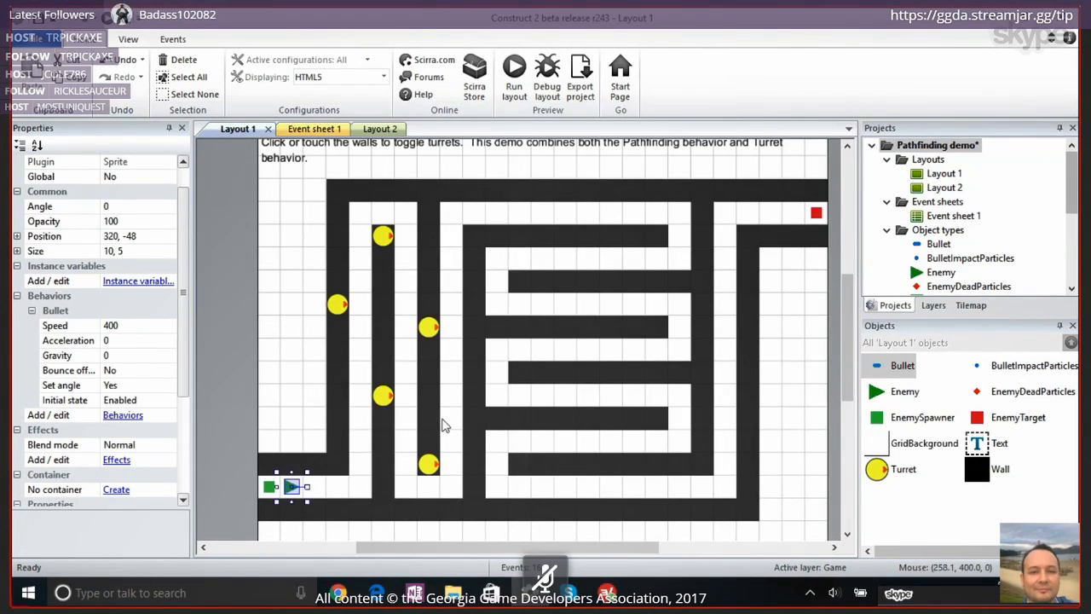
Switch to Chrome to show the GeekEgo site and the OpenGameArt search results for kenney, revisiting Construct 2 in between
mouse_move(338, 590)
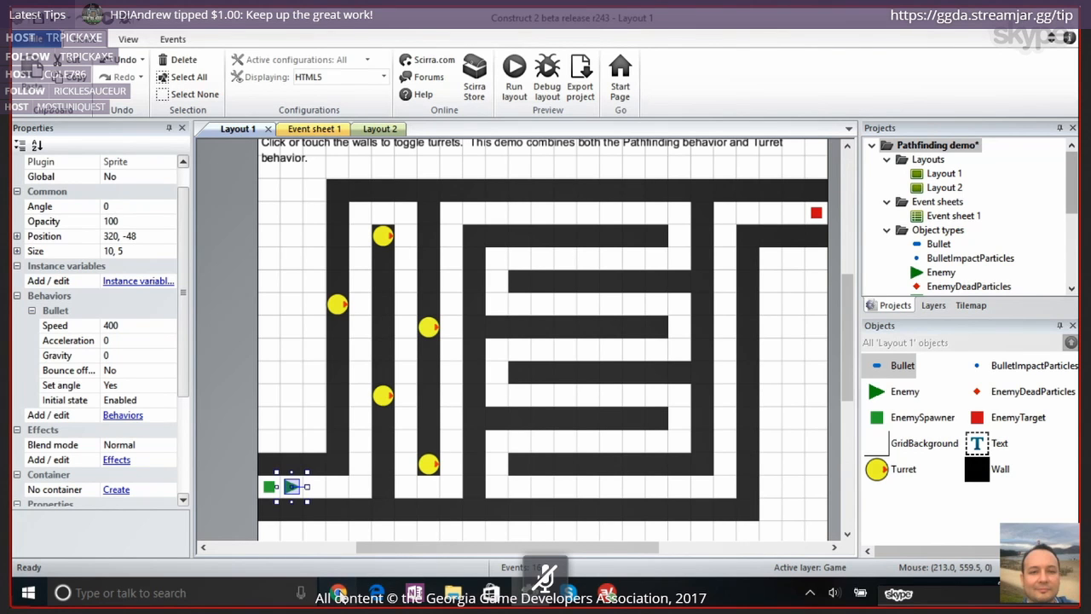
click(340, 594)
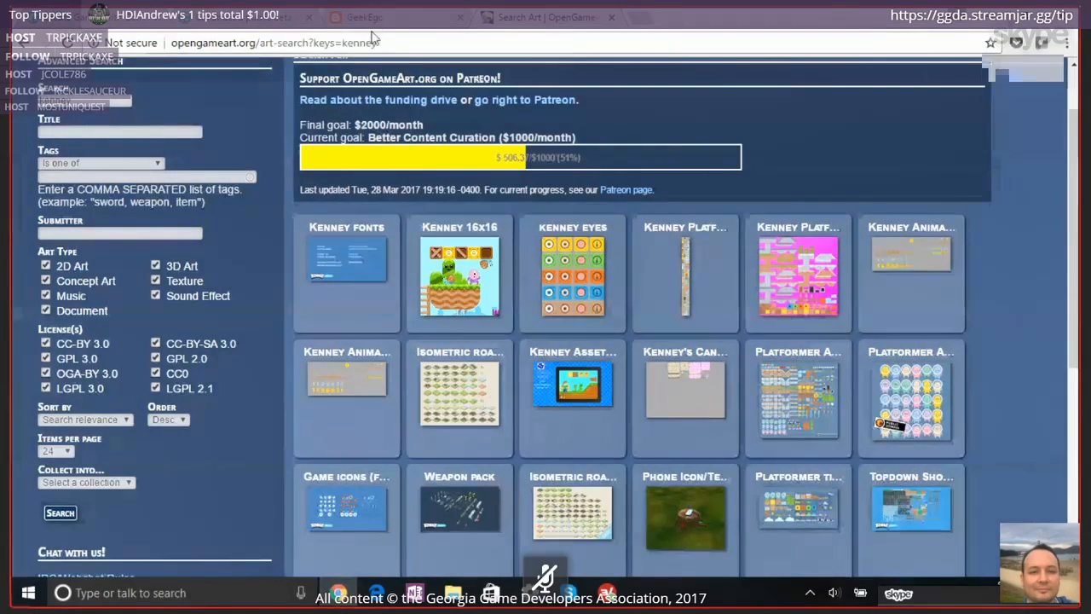
click(410, 22)
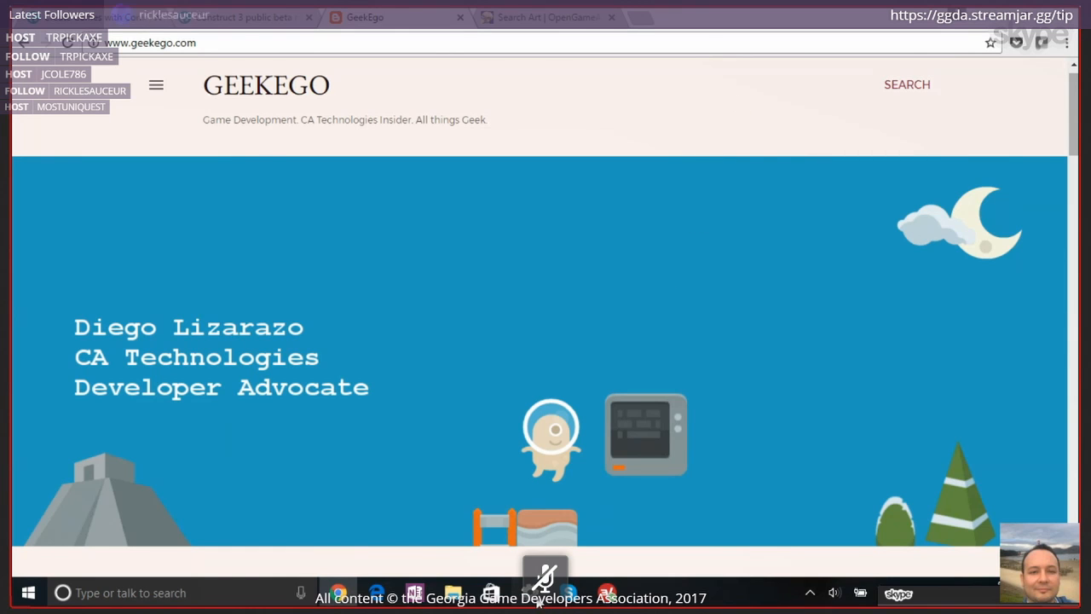
click(538, 600)
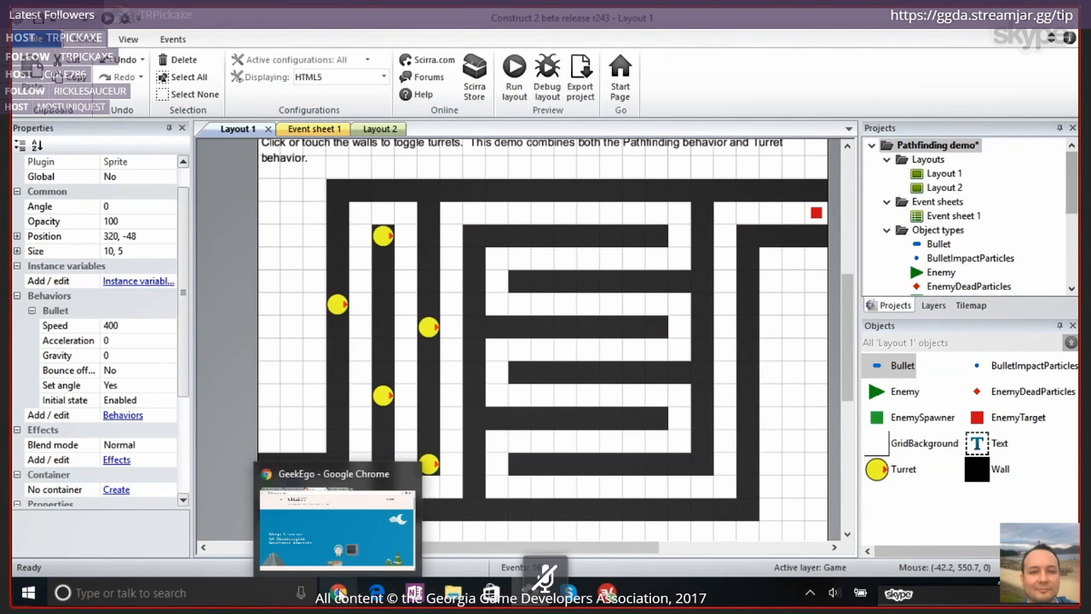
click(338, 593)
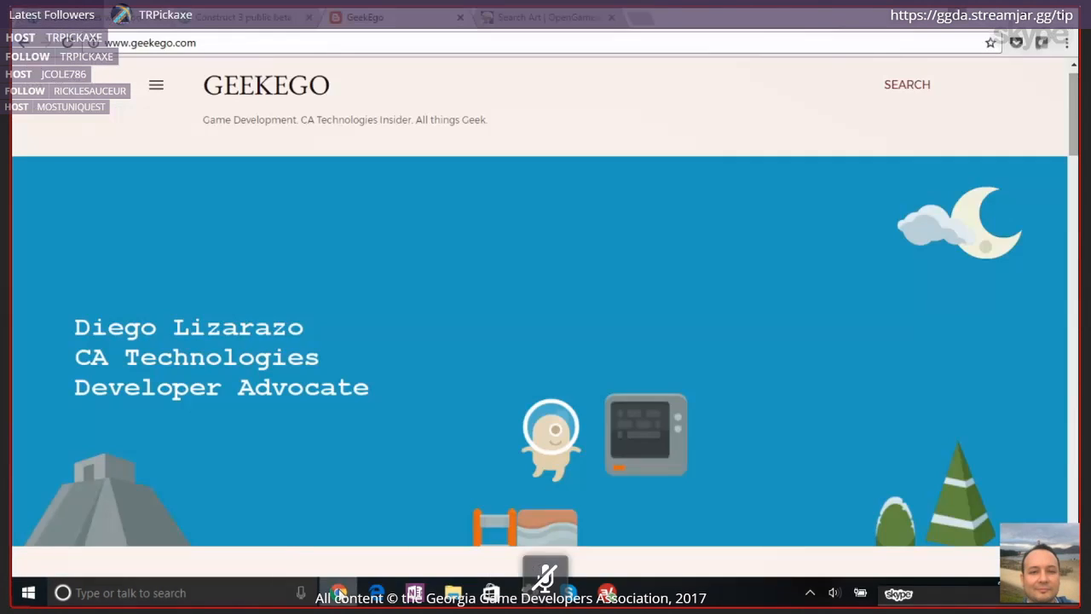
click(537, 25)
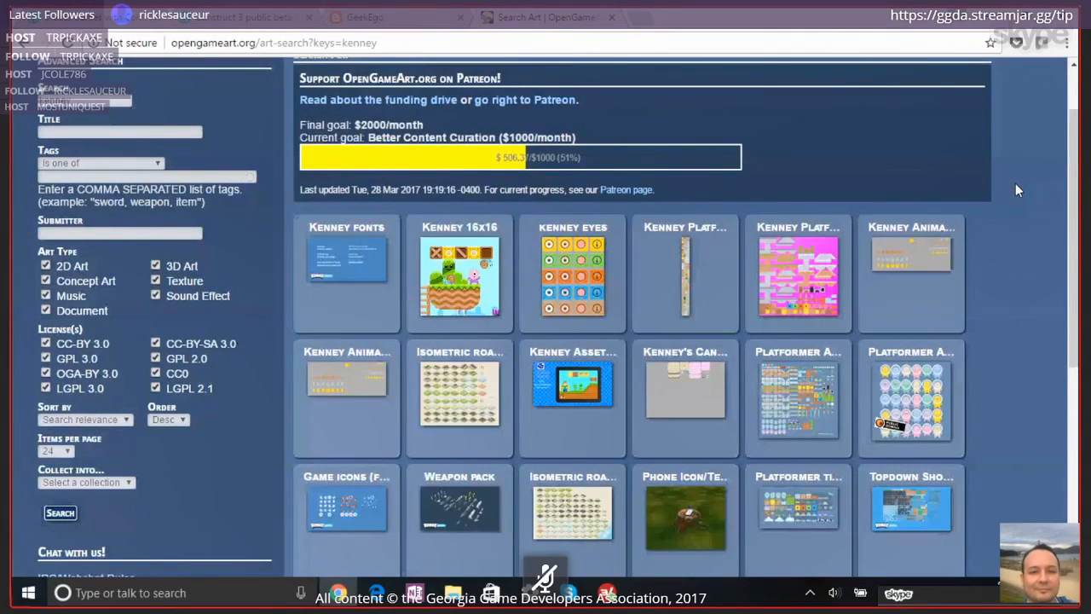